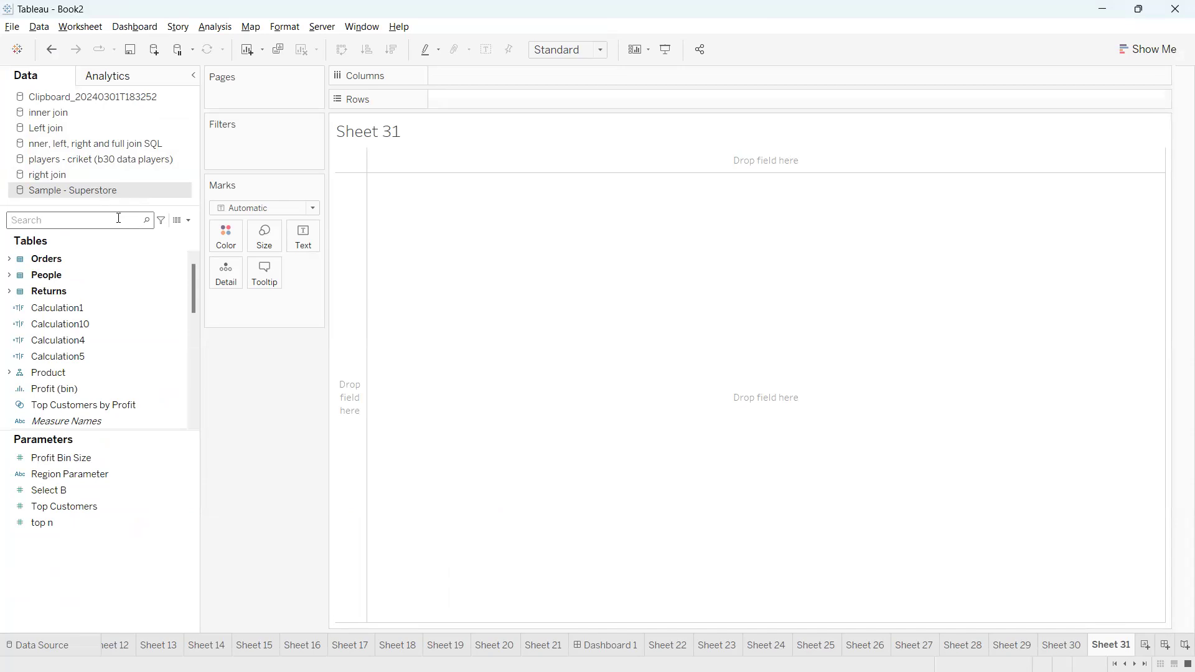
Build a text table of total Sales by Region, with Region on the rows and Sales as the text values
type("reg")
left_click_drag(93, 291, 441, 102)
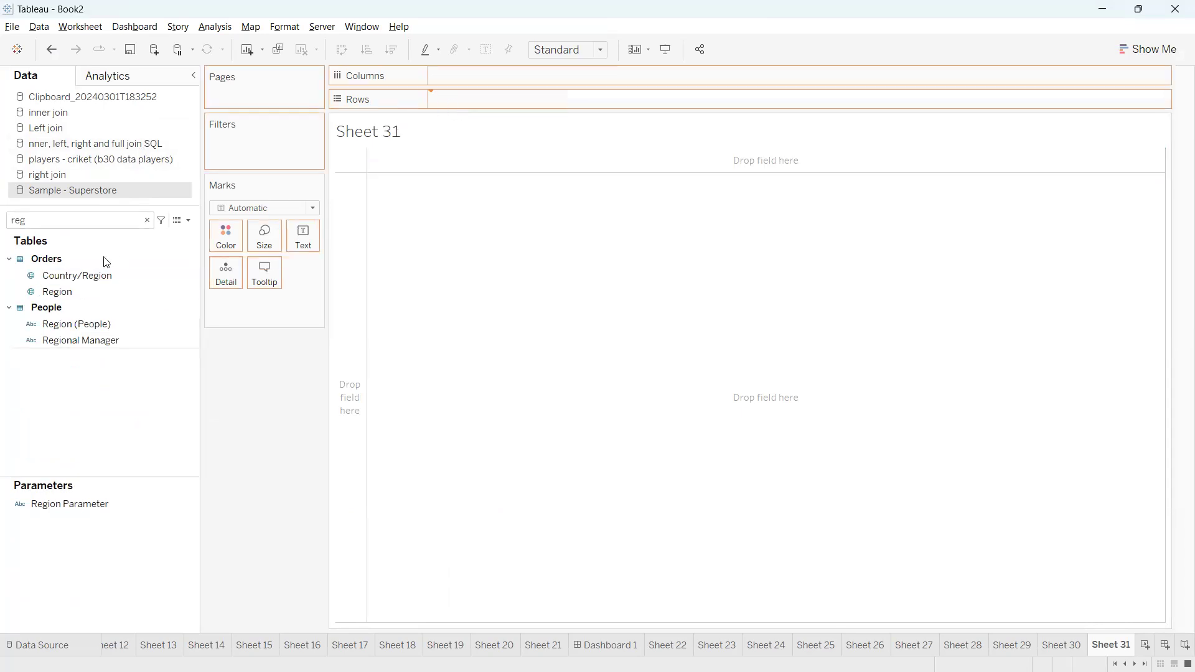
double_click(85, 219)
type("sa")
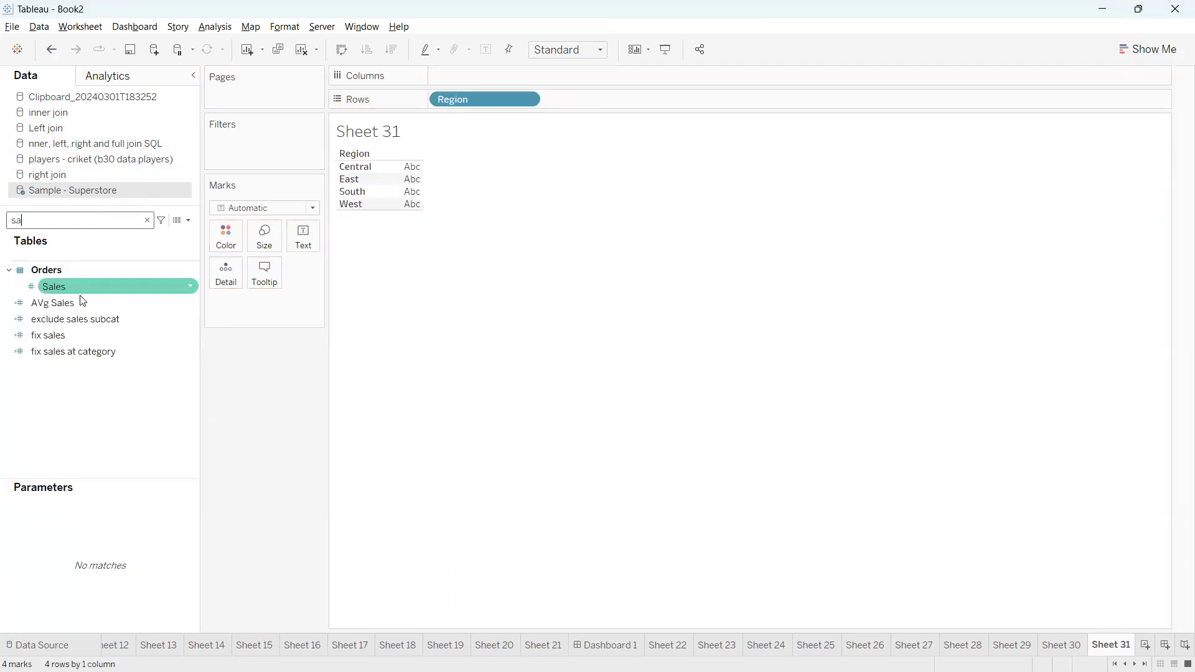
left_click_drag(62, 287, 298, 238)
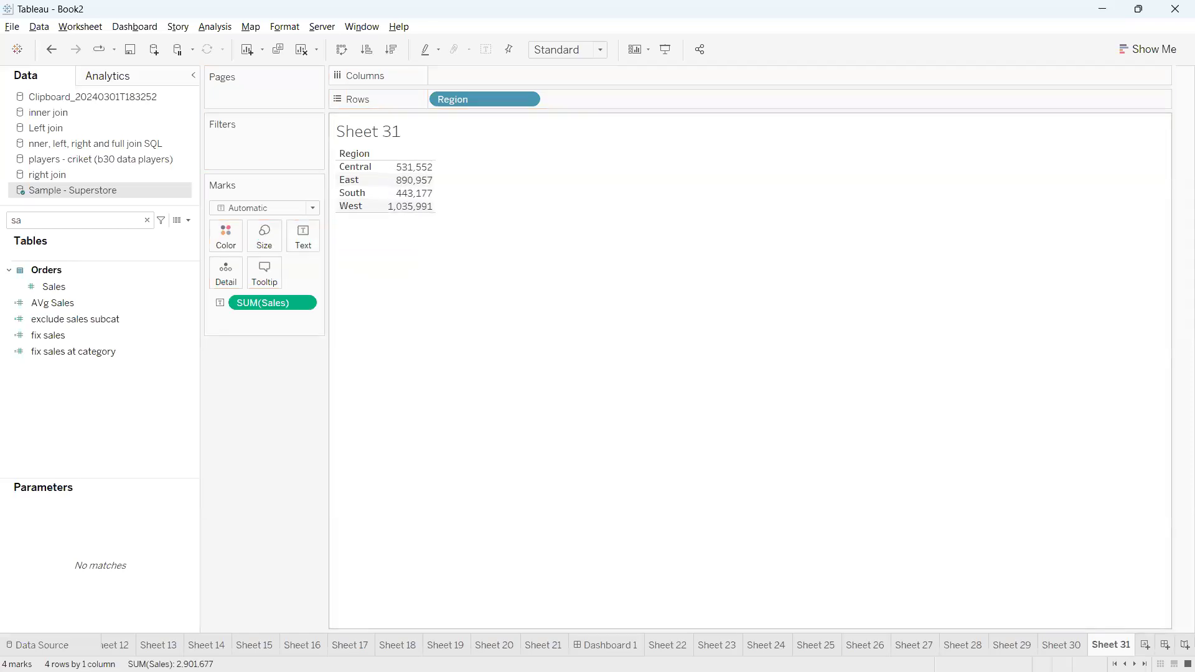
mouse_move(341, 146)
left_mouse_down()
mouse_move(320, 153)
mouse_move(346, 235)
mouse_move(497, 174)
mouse_move(399, 139)
mouse_move(333, 142)
left_mouse_up()
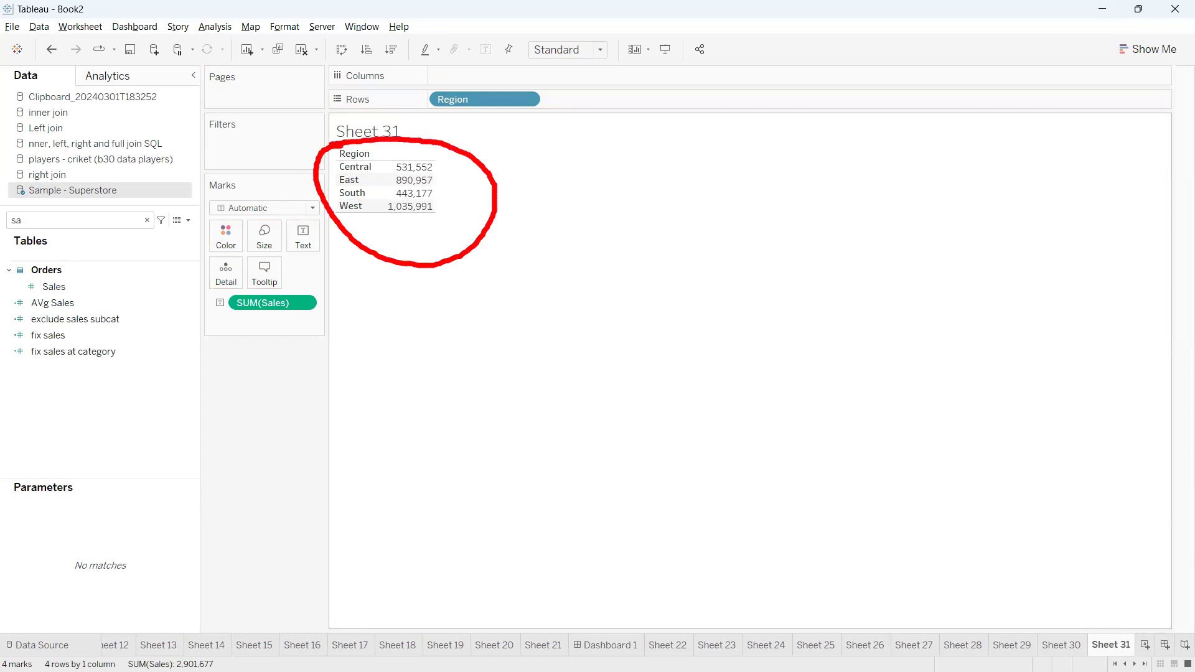
mouse_move(462, 179)
left_mouse_down()
mouse_move(627, 177)
mouse_move(598, 201)
left_mouse_up()
mouse_move(660, 163)
left_mouse_down()
mouse_move(691, 174)
mouse_move(691, 162)
mouse_move(757, 161)
mouse_move(781, 184)
left_mouse_up()
mouse_move(745, 140)
left_mouse_down()
mouse_move(747, 212)
mouse_move(800, 190)
left_mouse_up()
left_click(820, 146)
mouse_move(827, 148)
left_mouse_down()
mouse_move(840, 175)
mouse_move(864, 132)
mouse_move(892, 204)
left_mouse_up()
left_click_drag(780, 130, 807, 205)
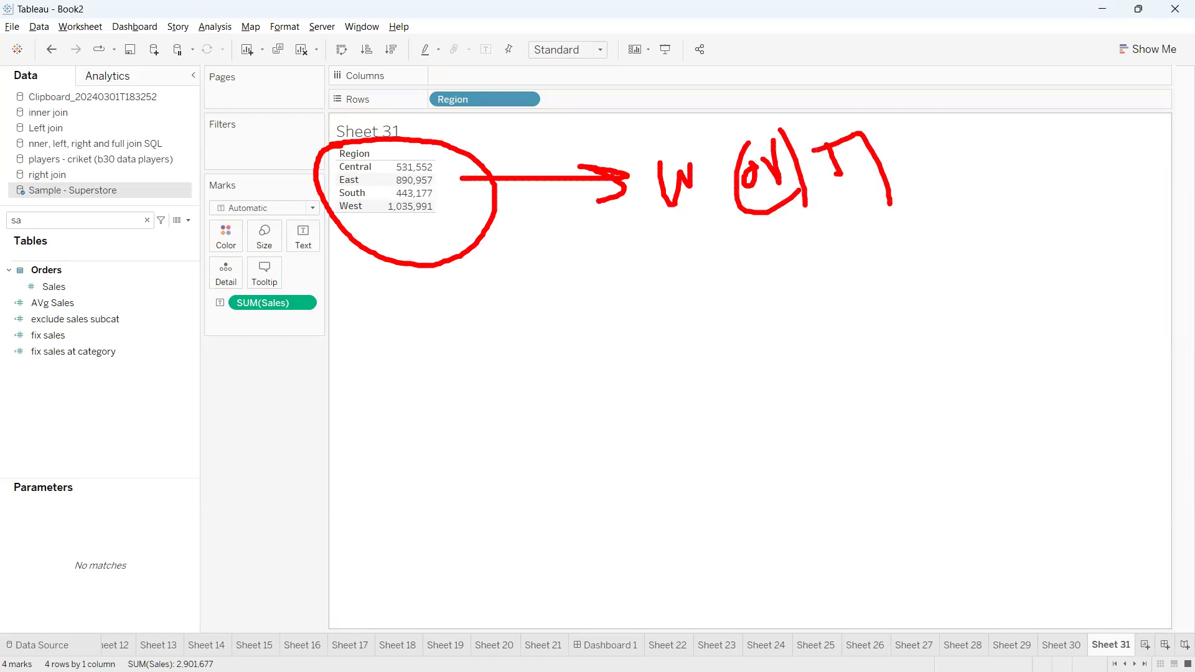
mouse_move(341, 156)
left_mouse_down()
mouse_move(325, 151)
mouse_move(574, 209)
mouse_move(344, 134)
left_mouse_up()
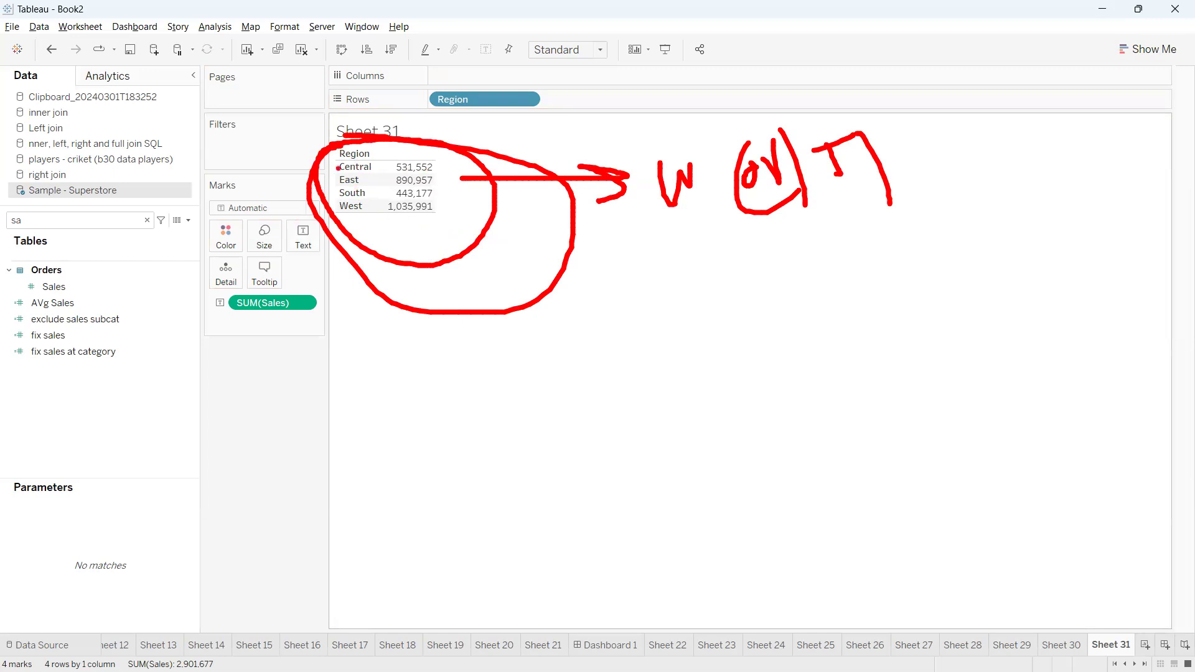
mouse_move(330, 163)
left_mouse_down()
mouse_move(330, 224)
mouse_move(530, 202)
mouse_move(355, 113)
mouse_move(334, 163)
left_mouse_up()
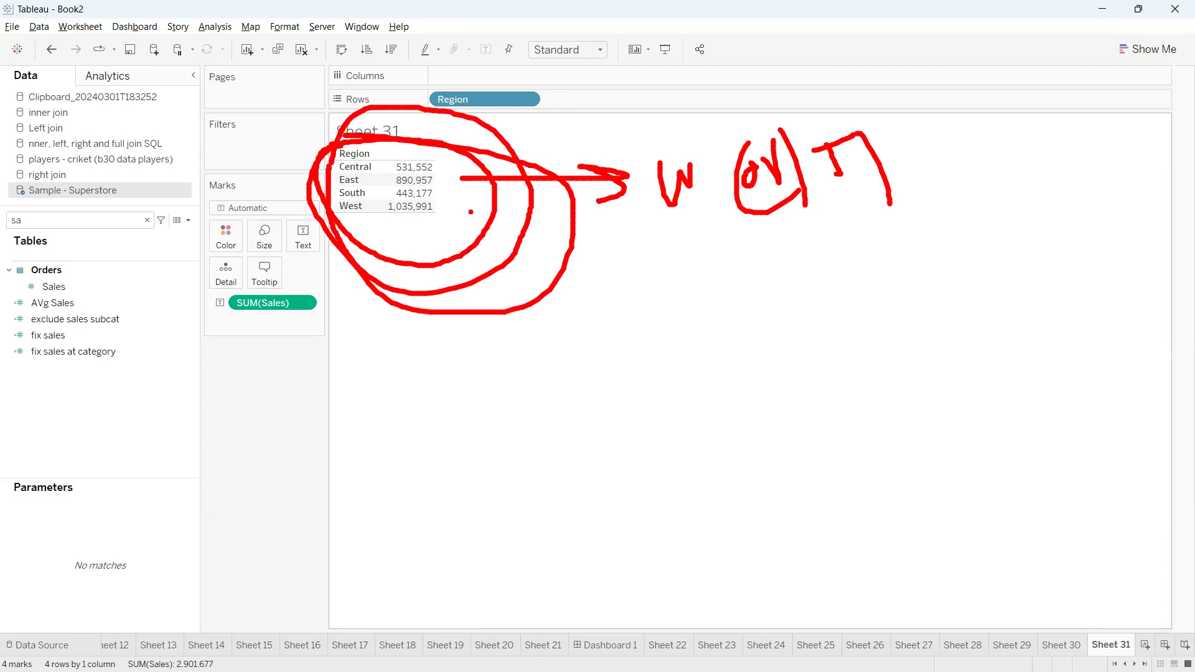
mouse_move(434, 163)
left_mouse_down()
mouse_move(449, 197)
mouse_move(427, 232)
left_mouse_up()
key("Escape")
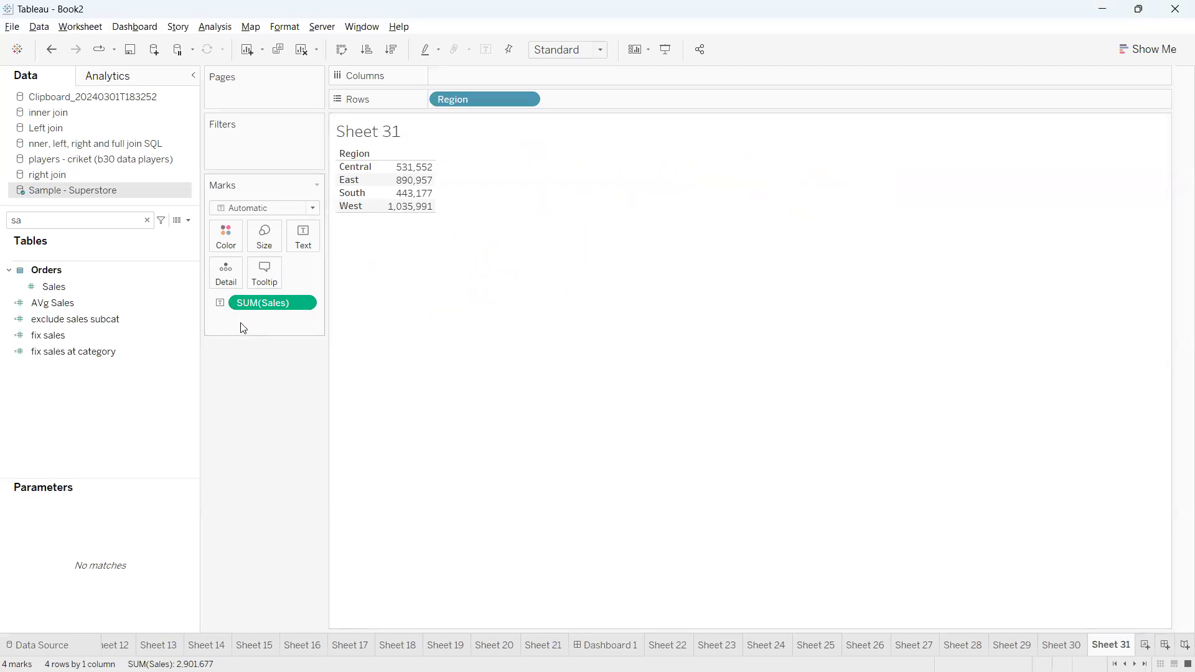
Switch to the Tableau Notes page in Chrome and review the table calculation basics and the window/table calculation options
key("alt+Tab")
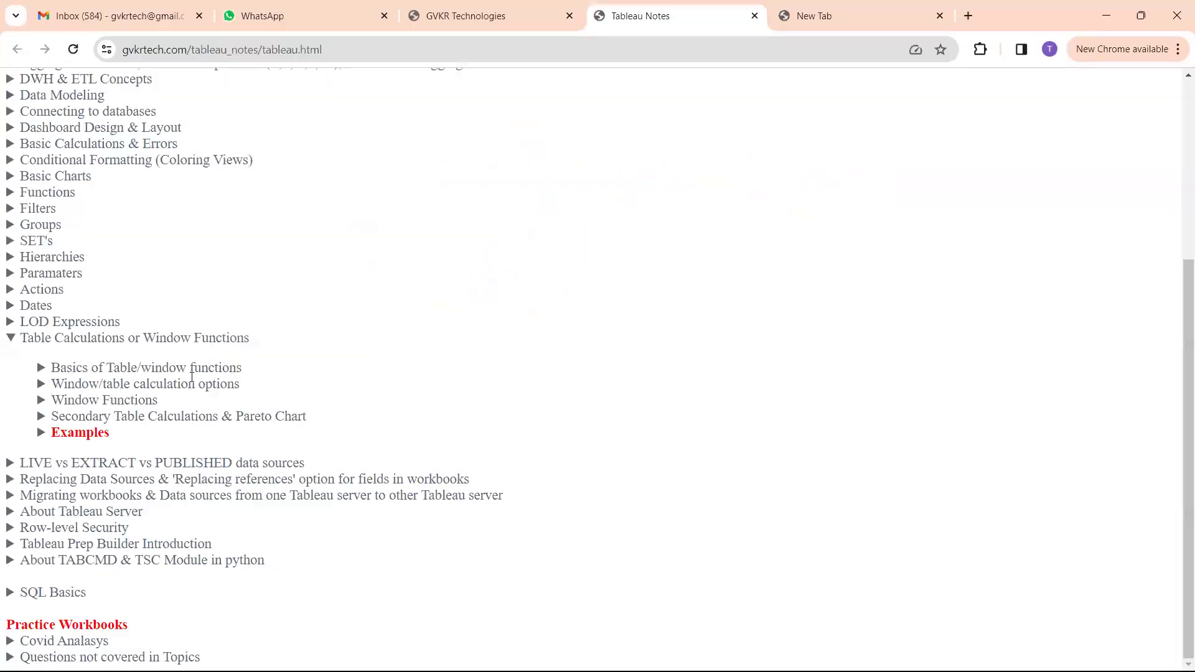
left_click(180, 371)
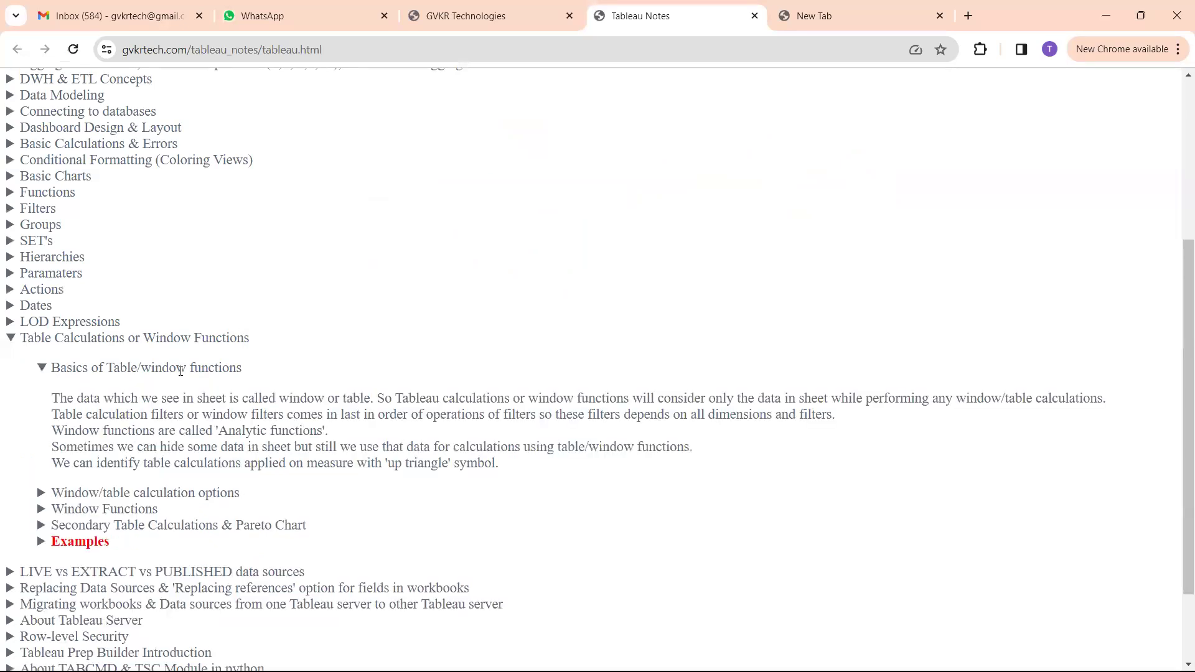
left_click(181, 371)
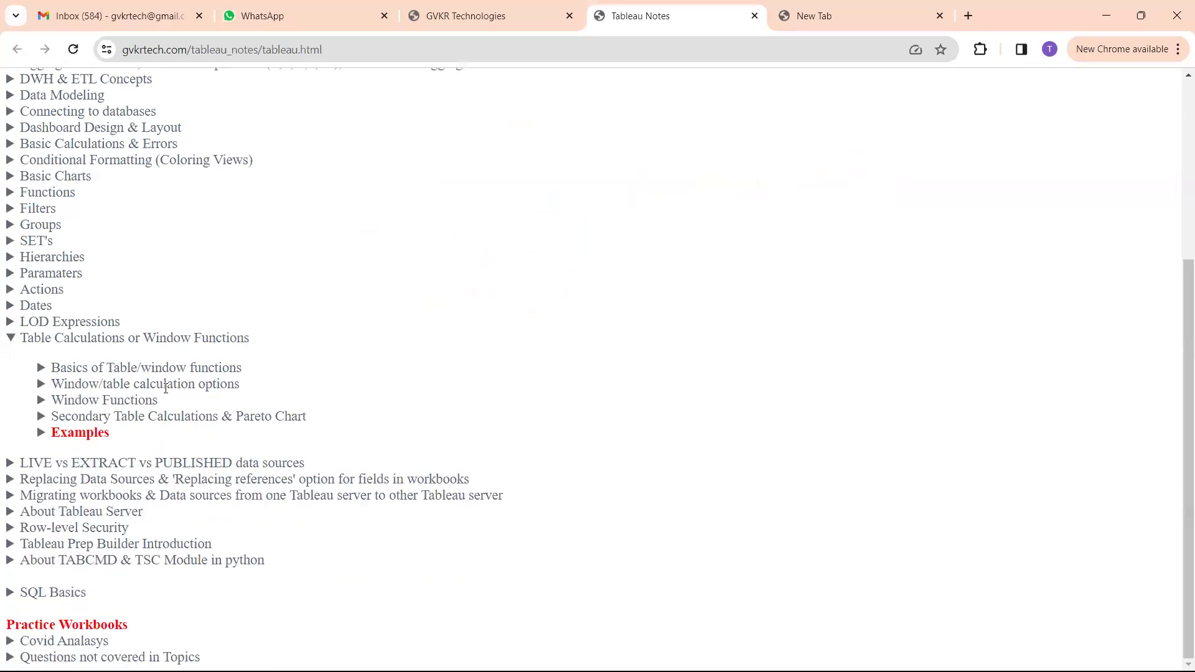
left_click(165, 384)
scroll(174, 365, "down", 1)
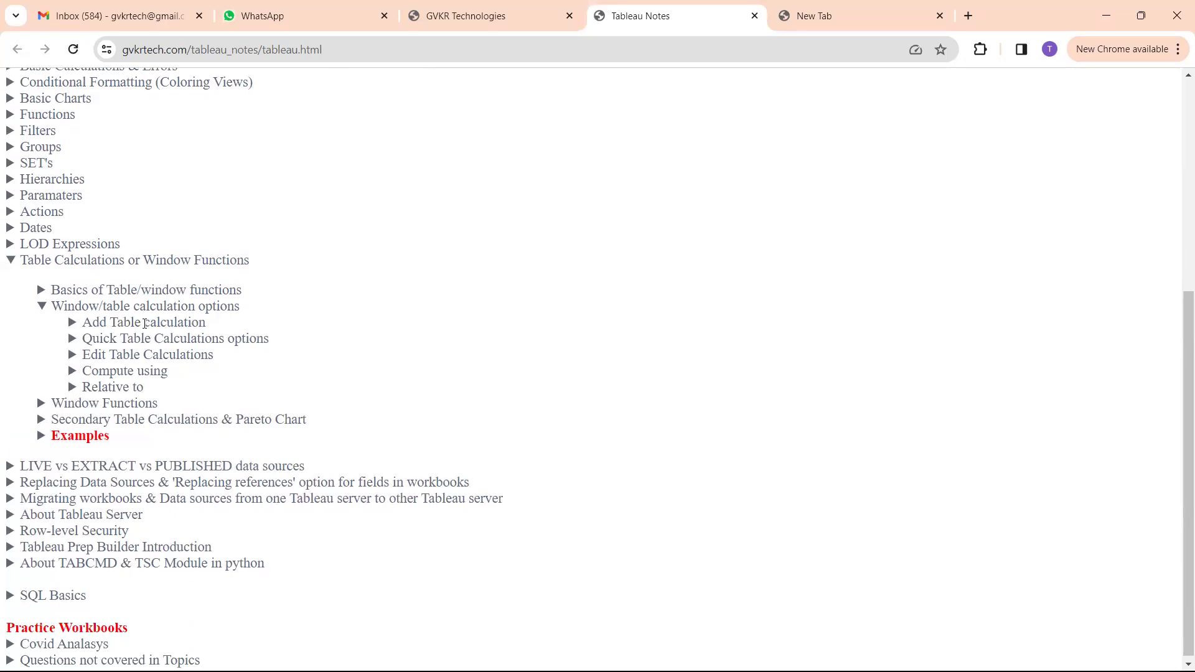
left_click(147, 324)
left_click(147, 324)
left_click(147, 338)
left_click(148, 338)
Examine the Window Functions notes, including the LAST() use cases, and return to the Tableau worksheet
left_click(132, 404)
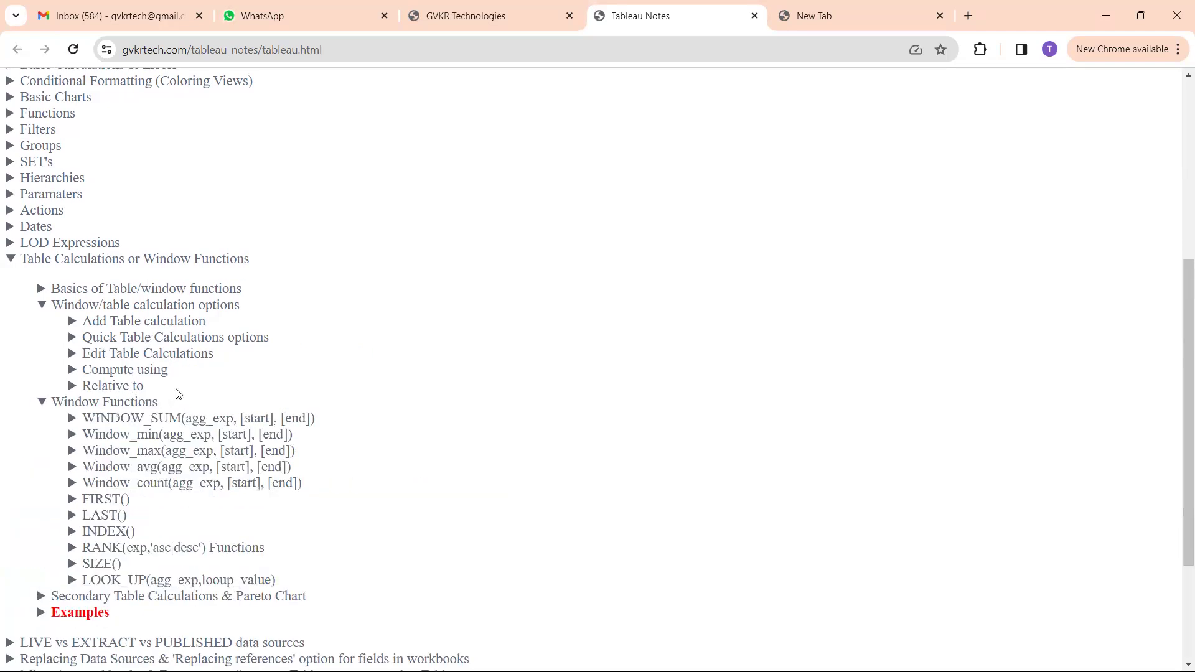
scroll(179, 394, "down", 3)
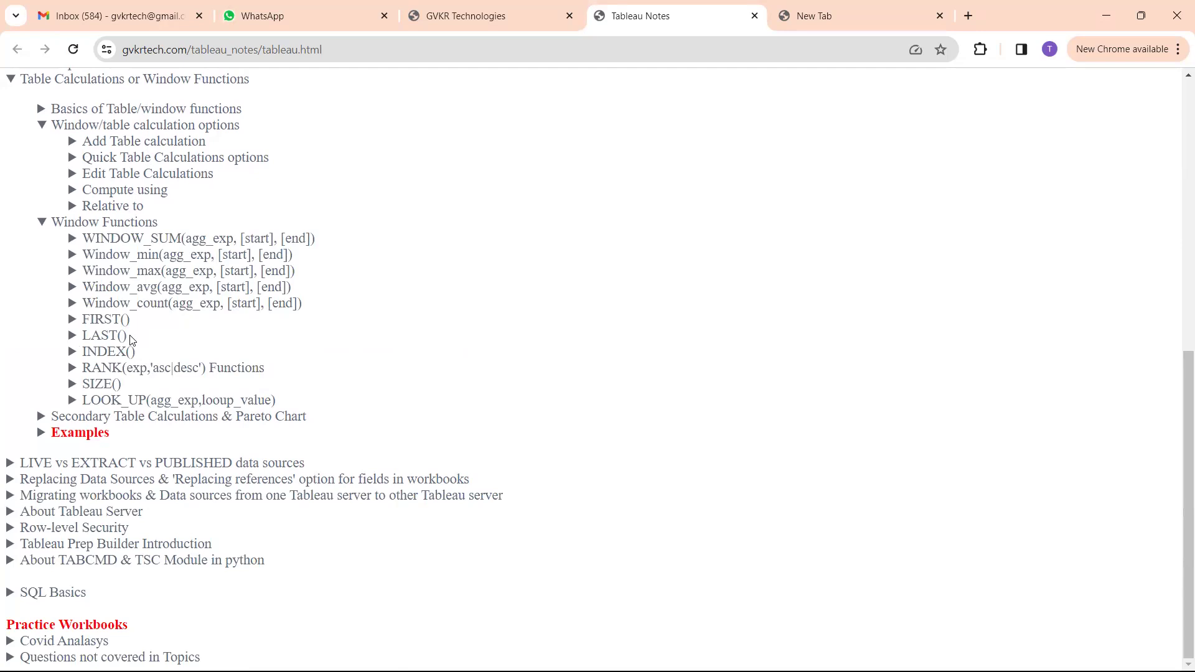
left_click_drag(128, 337, 92, 319)
left_click(85, 335)
left_click(102, 320)
left_click(107, 320)
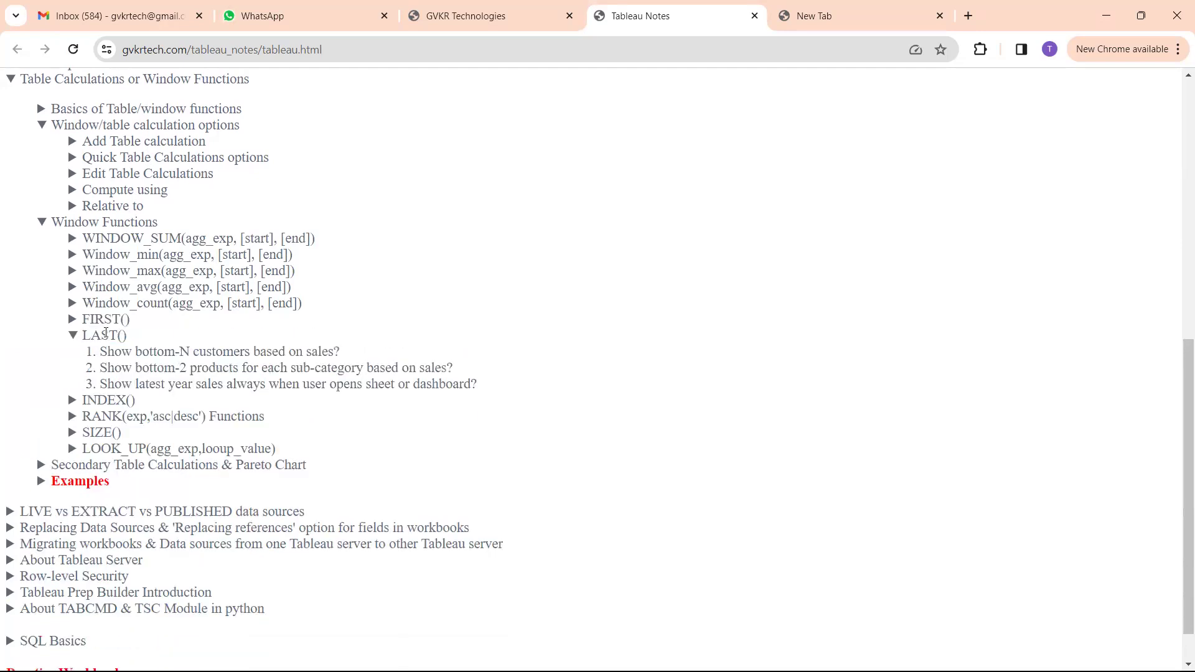
left_click(116, 335)
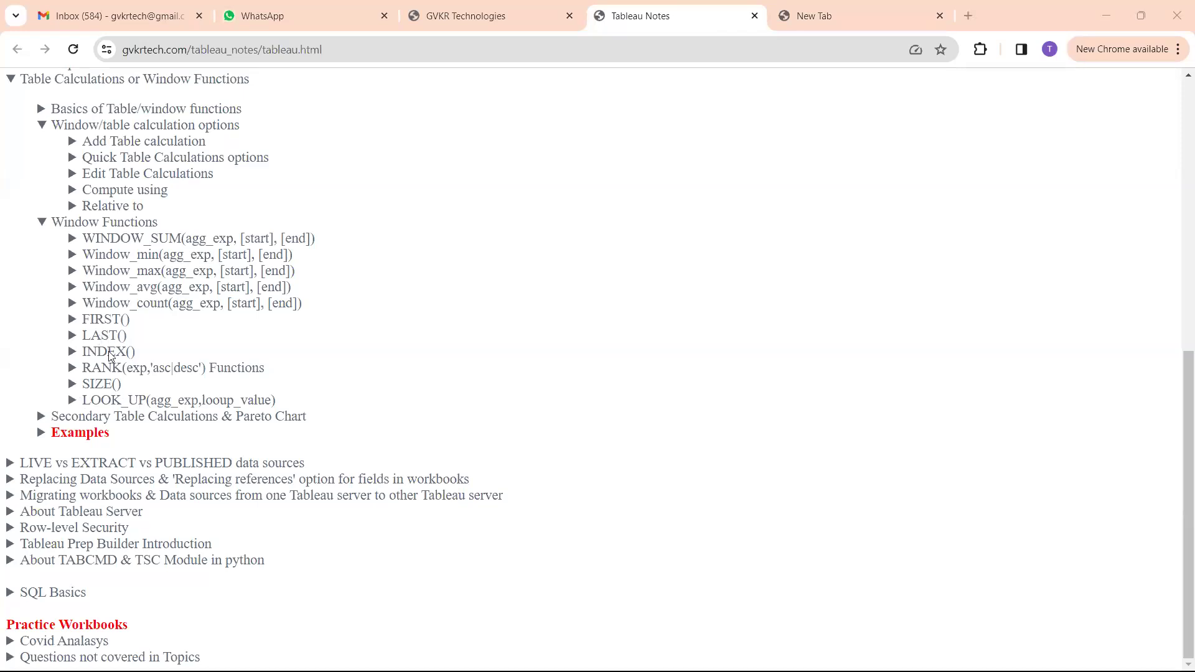
key("alt+Tab")
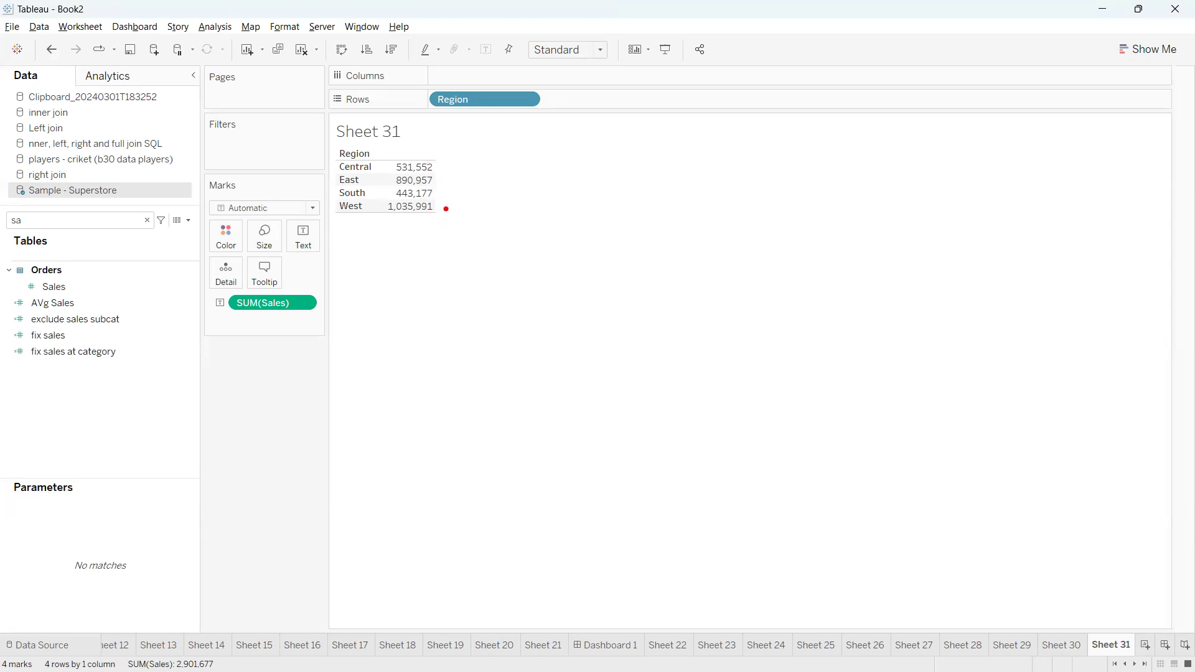
mouse_move(439, 209)
left_mouse_down()
mouse_move(488, 224)
mouse_move(465, 195)
mouse_move(480, 186)
mouse_move(455, 180)
mouse_move(468, 163)
mouse_move(483, 194)
left_mouse_up()
mouse_move(480, 185)
left_mouse_down()
mouse_move(500, 186)
mouse_move(463, 155)
mouse_move(494, 164)
left_mouse_up()
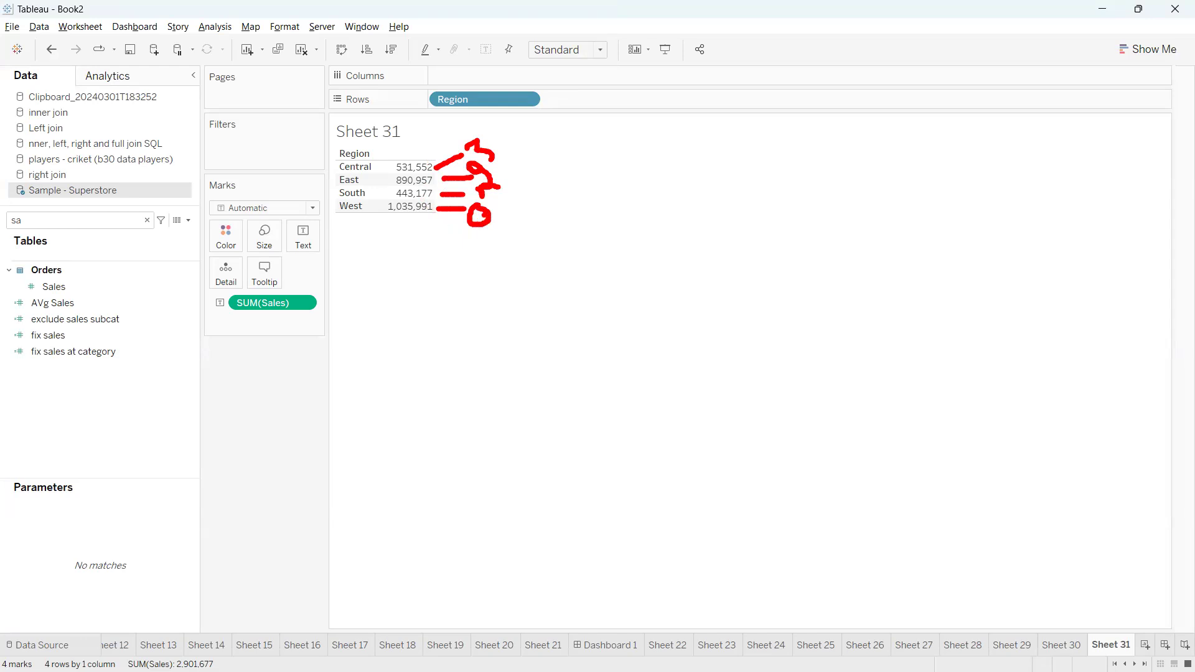
left_click_drag(483, 216, 472, 200)
key("Escape")
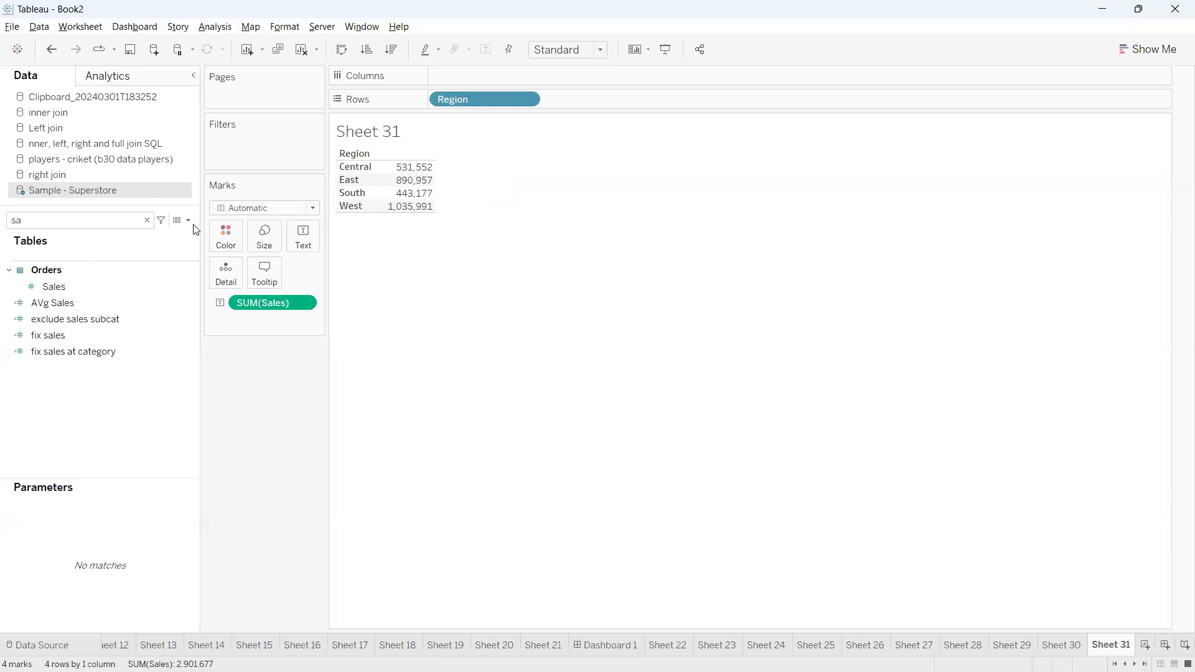
Create a calculated field named last with the formula LAST()
left_click(187, 222)
left_click(148, 234)
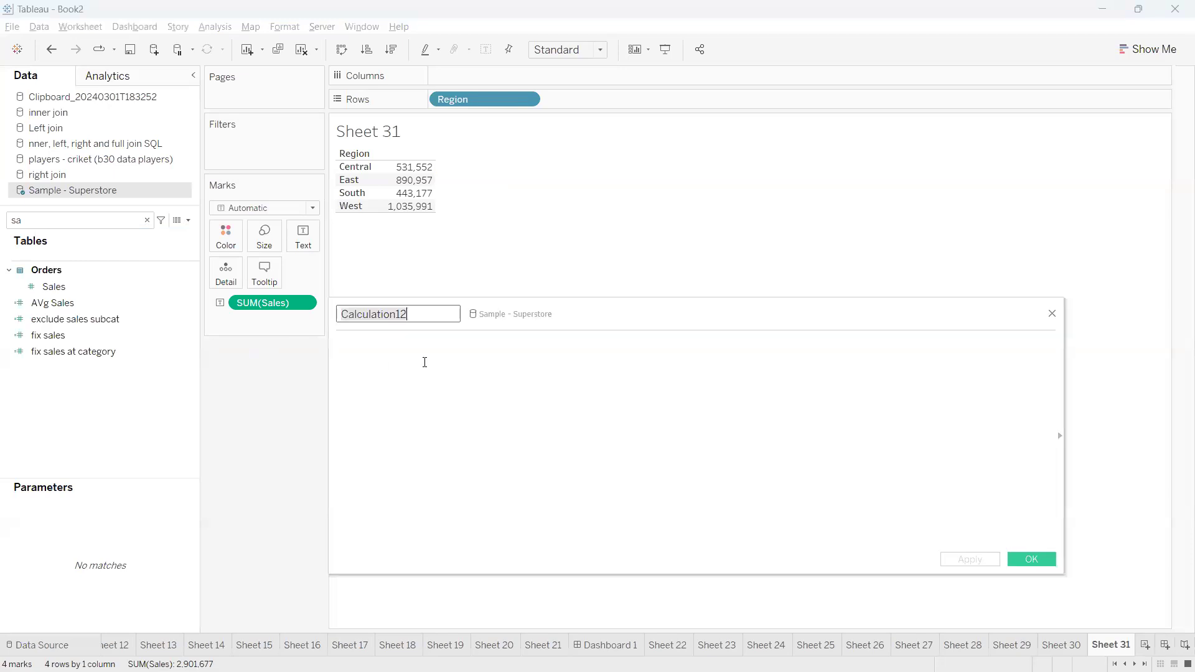
type("last")
left_click(424, 363)
type("last")
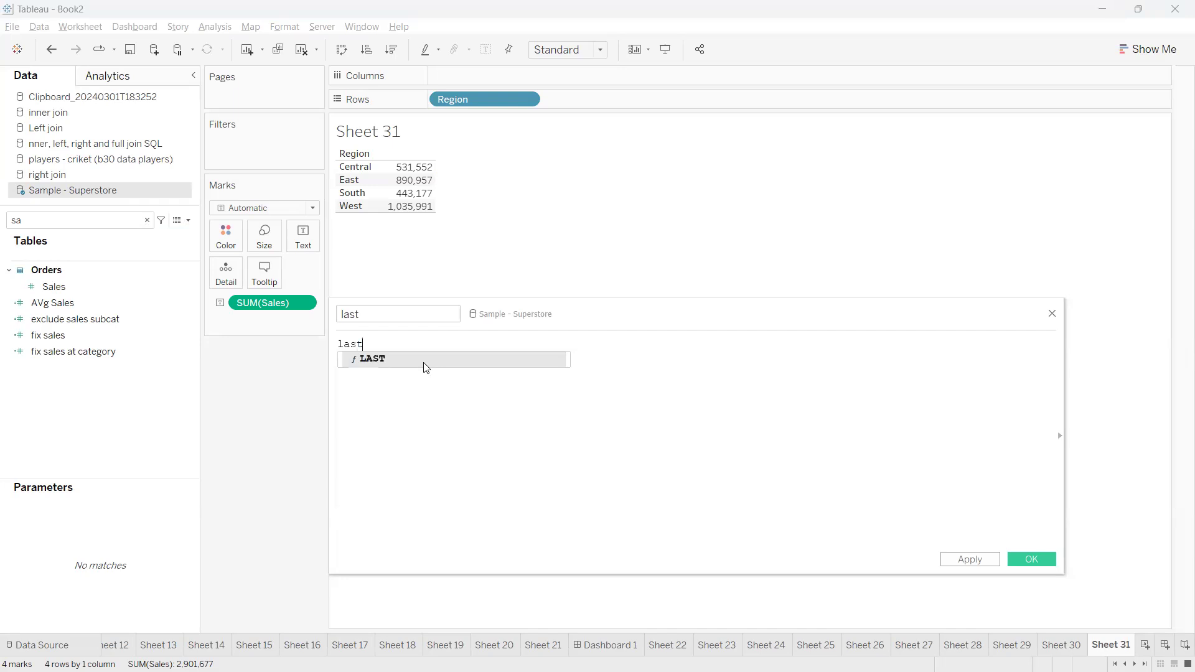
left_click(424, 362)
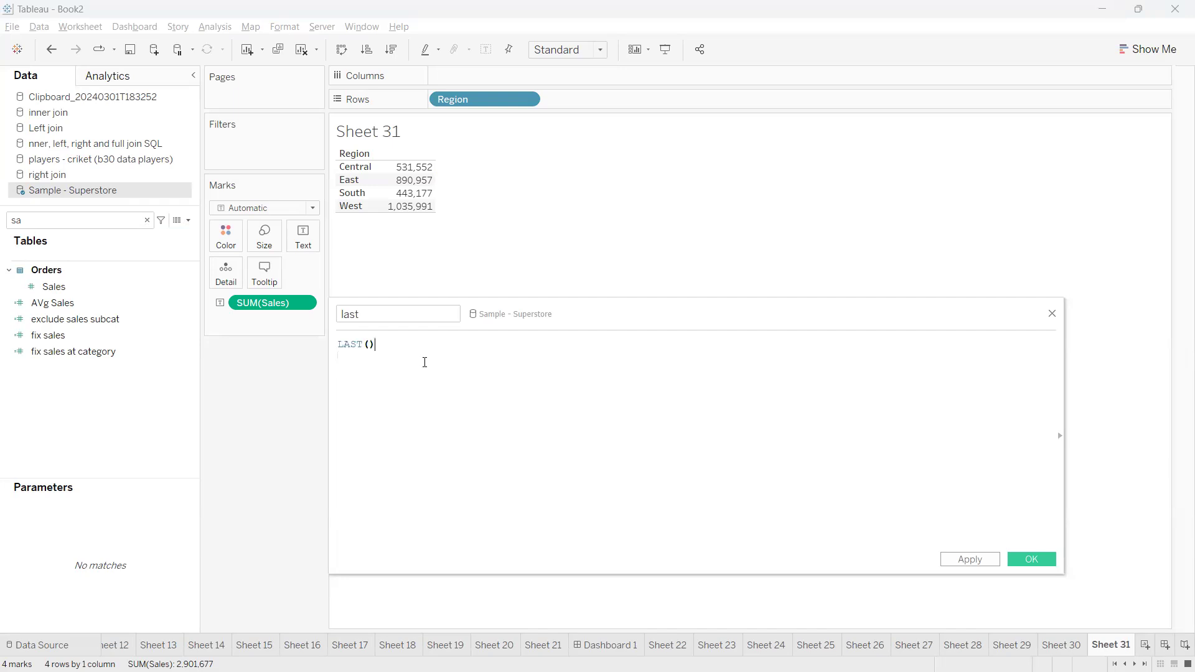
left_click_drag(382, 347, 331, 346)
left_click(383, 347)
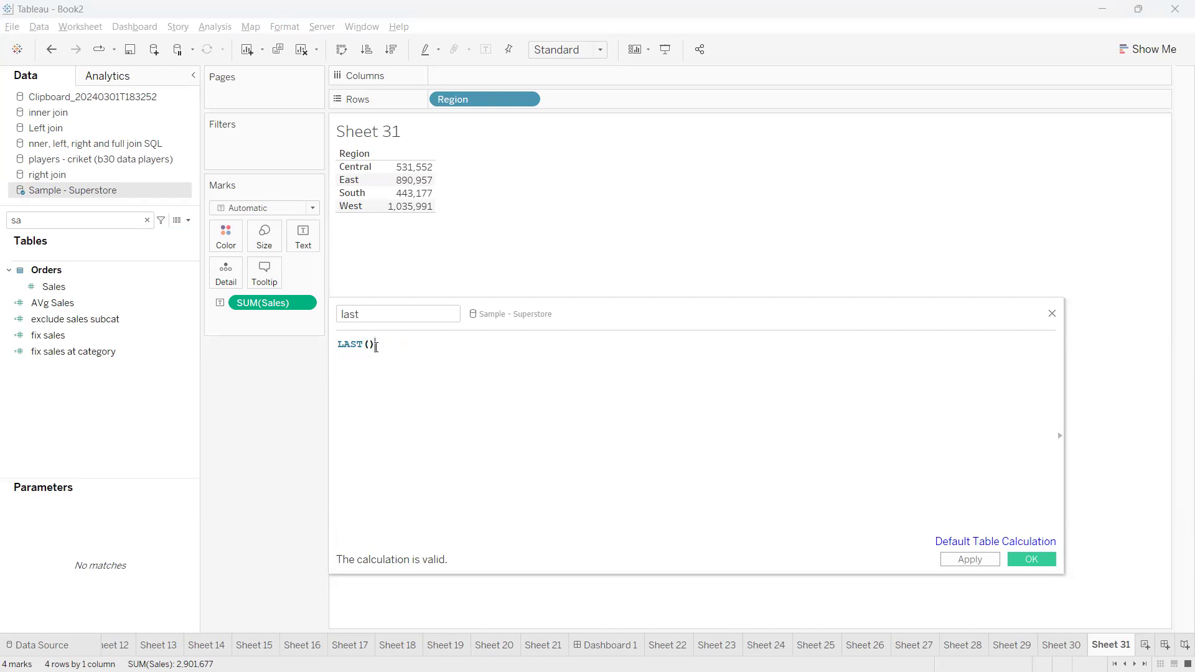
left_click(1034, 558)
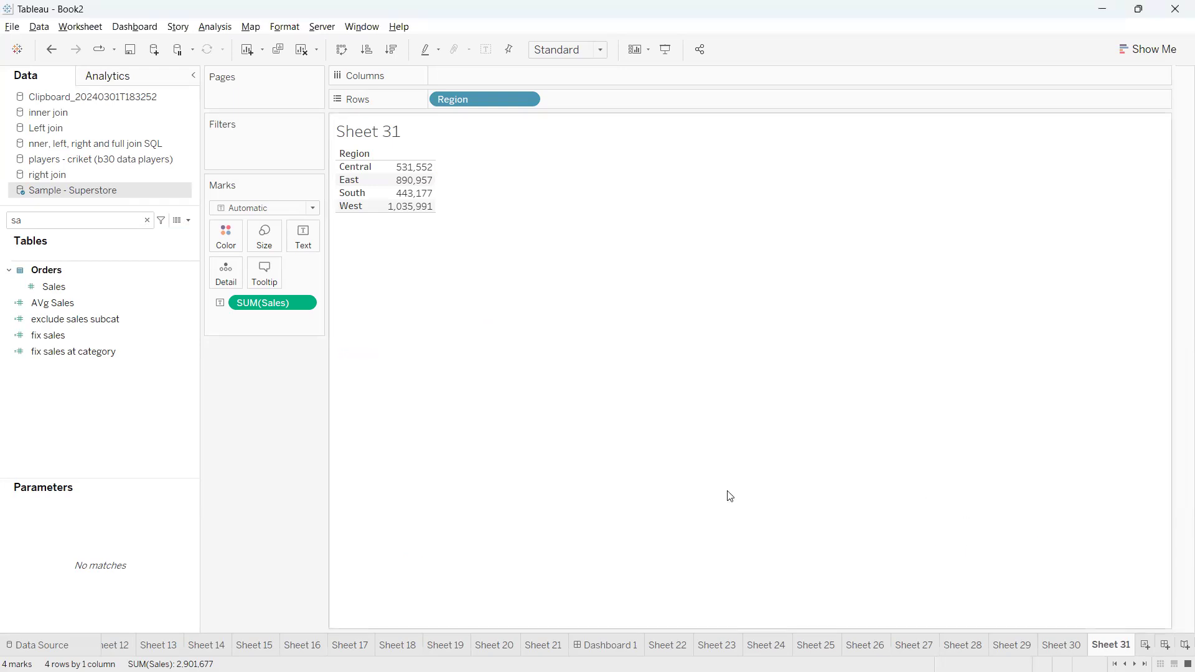
Find the last field in the data fields and add it to the table beside Sales
left_click(147, 220)
type("last")
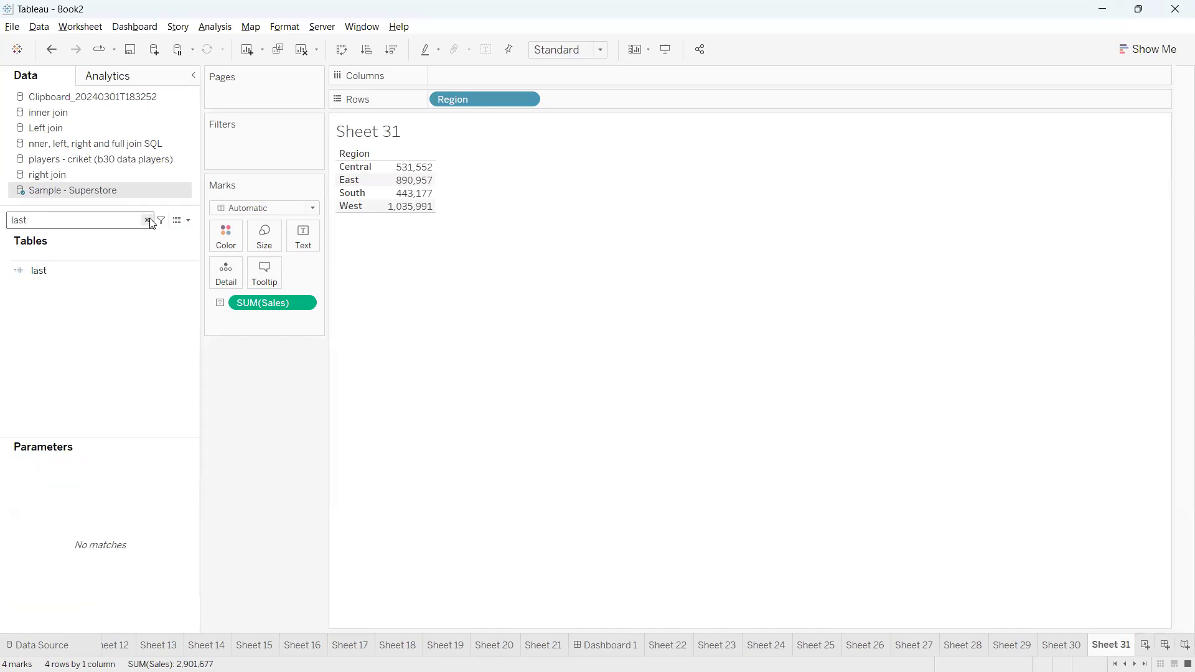
left_click(67, 270)
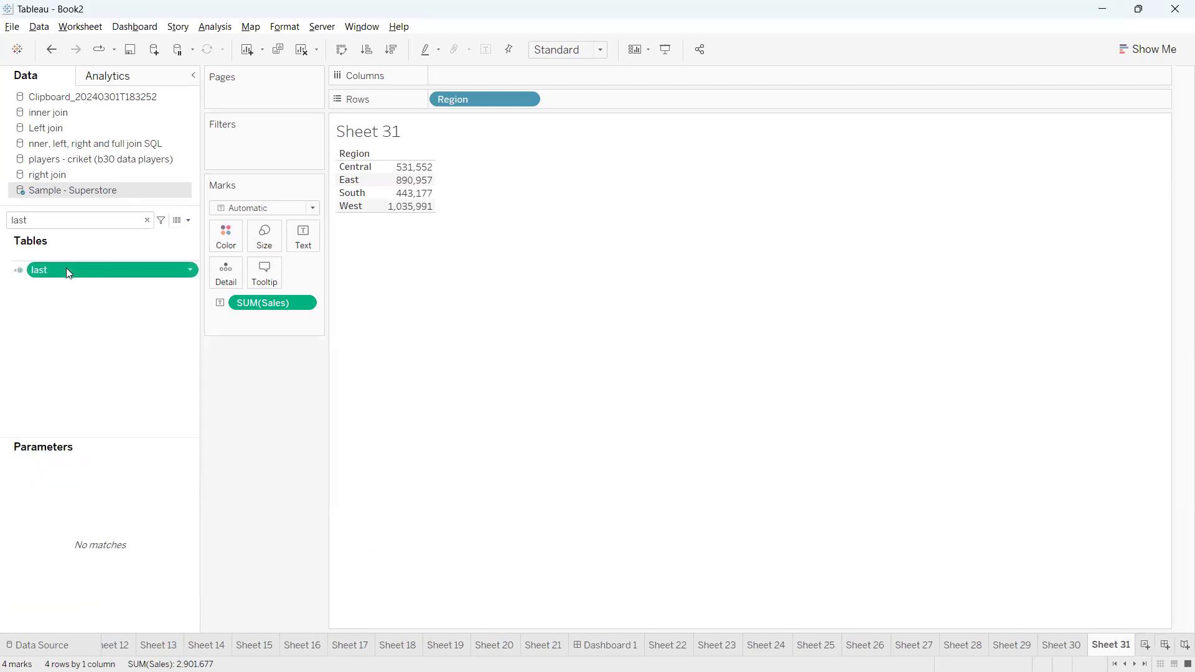
double_click(66, 268)
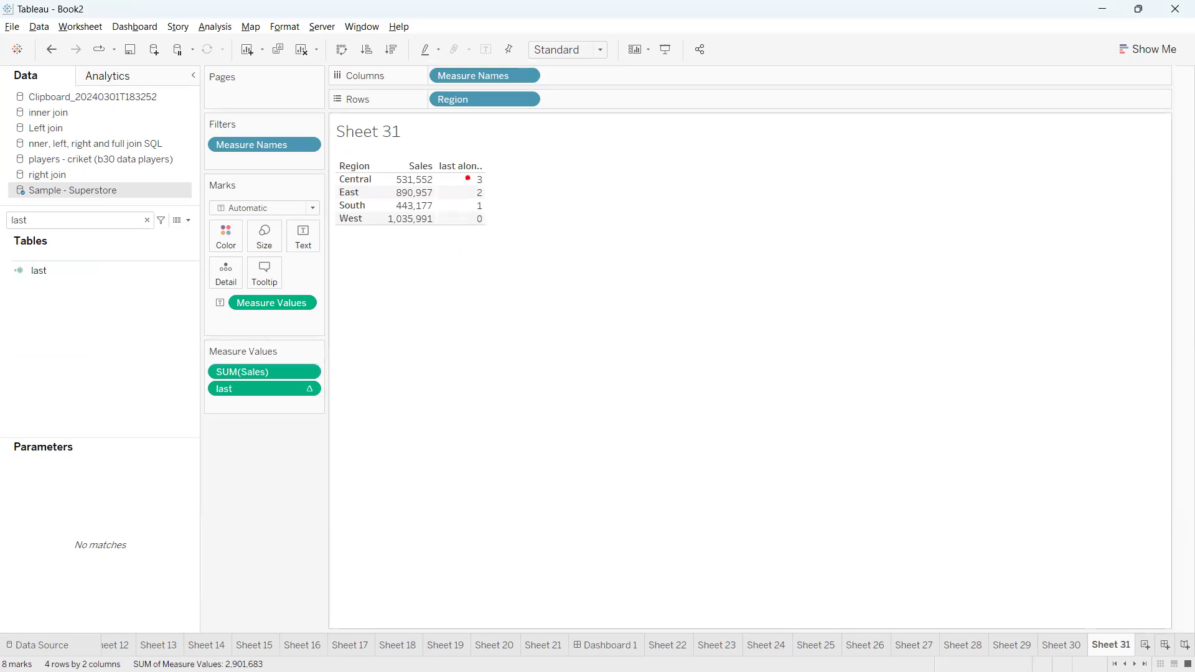
mouse_move(490, 219)
left_mouse_down()
mouse_move(512, 216)
mouse_move(491, 194)
left_mouse_up()
left_click(494, 197)
key("Escape")
left_click_drag(337, 174, 392, 222)
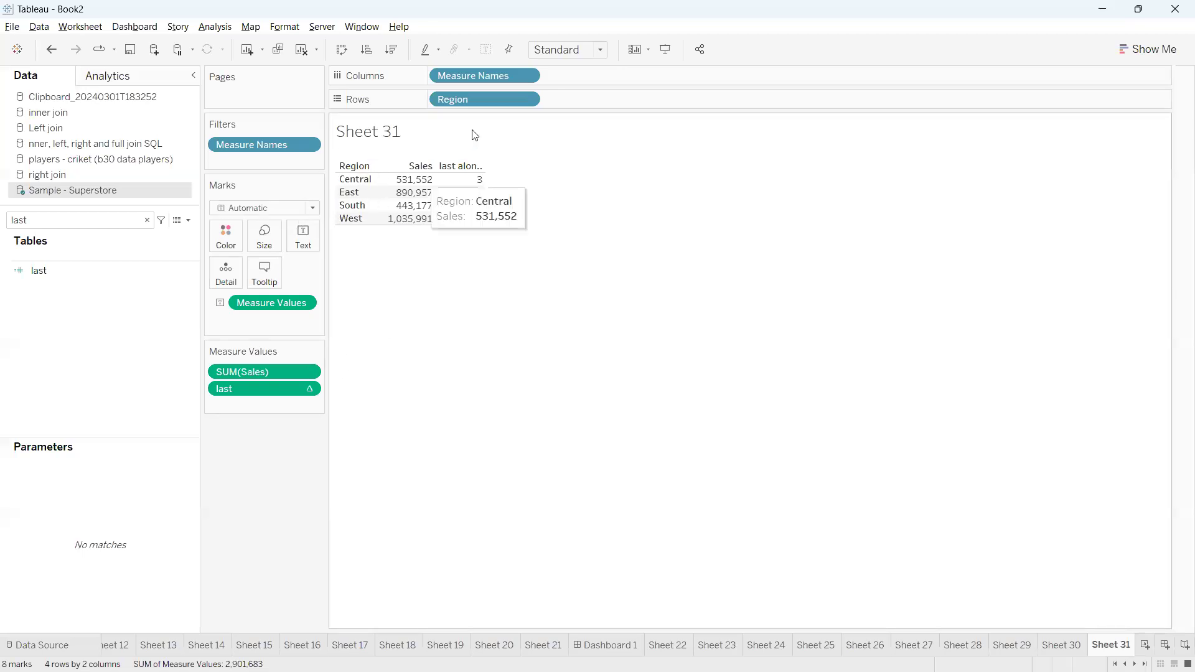
Replace Region on the rows with the year of Order Date
left_click_drag(459, 99, 467, 308)
double_click(140, 220)
type("orde")
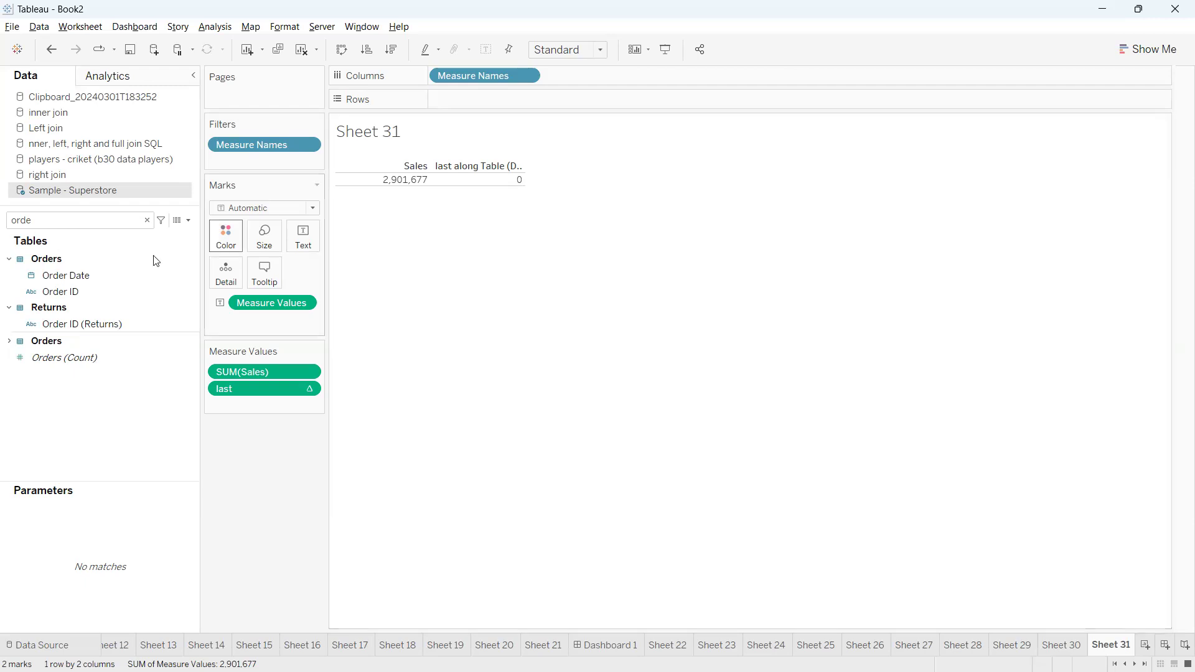
mouse_move(81, 275)
left_mouse_down()
mouse_move(353, 159)
mouse_move(454, 91)
left_mouse_up()
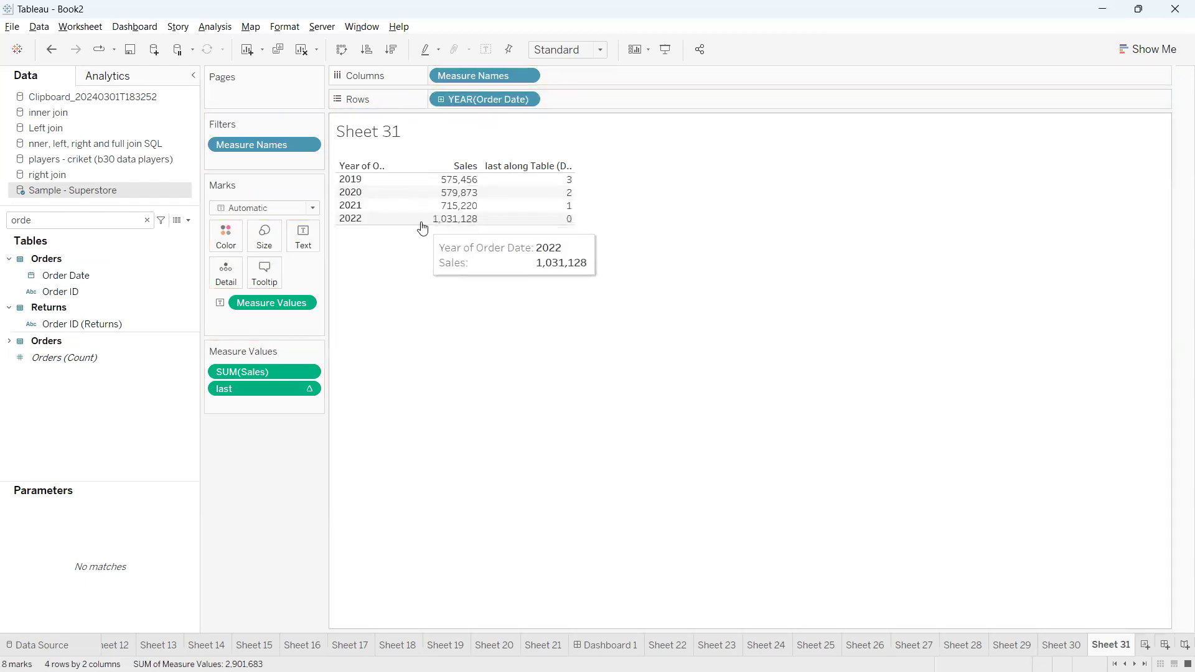
mouse_move(337, 176)
left_mouse_down()
mouse_move(309, 209)
mouse_move(332, 243)
left_mouse_up()
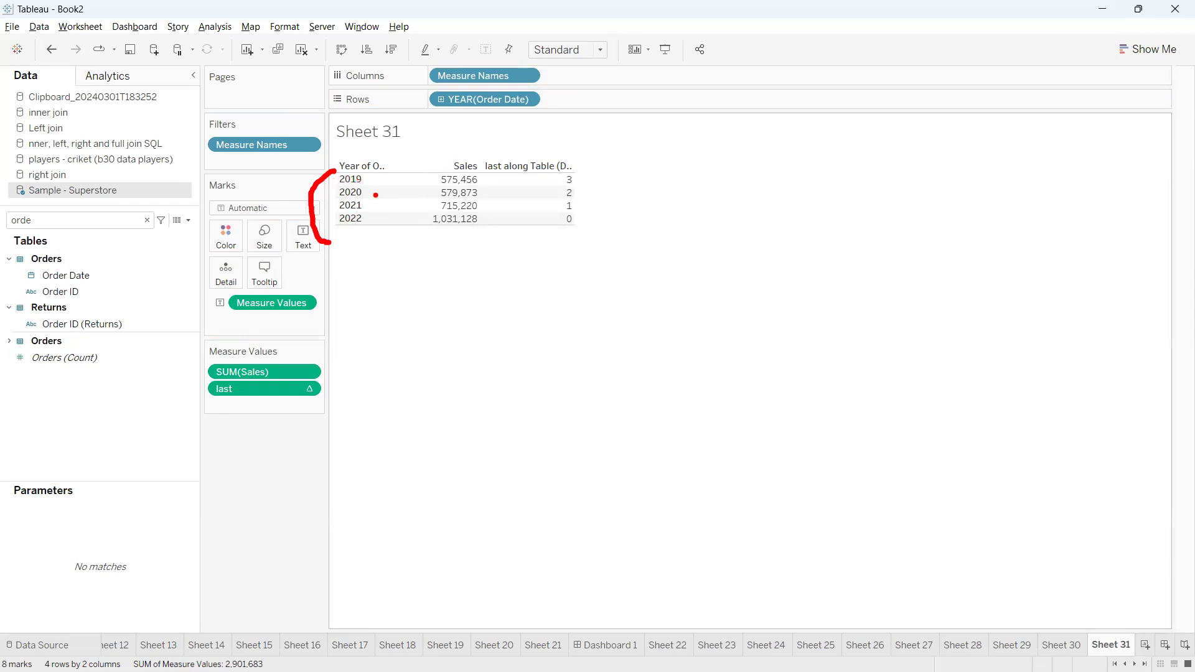
mouse_move(354, 223)
left_mouse_down()
mouse_move(377, 320)
mouse_move(366, 311)
mouse_move(395, 311)
mouse_move(360, 317)
left_mouse_up()
mouse_move(327, 219)
left_mouse_down()
mouse_move(355, 249)
mouse_move(533, 259)
mouse_move(602, 222)
left_mouse_up()
left_click_drag(535, 212, 320, 222)
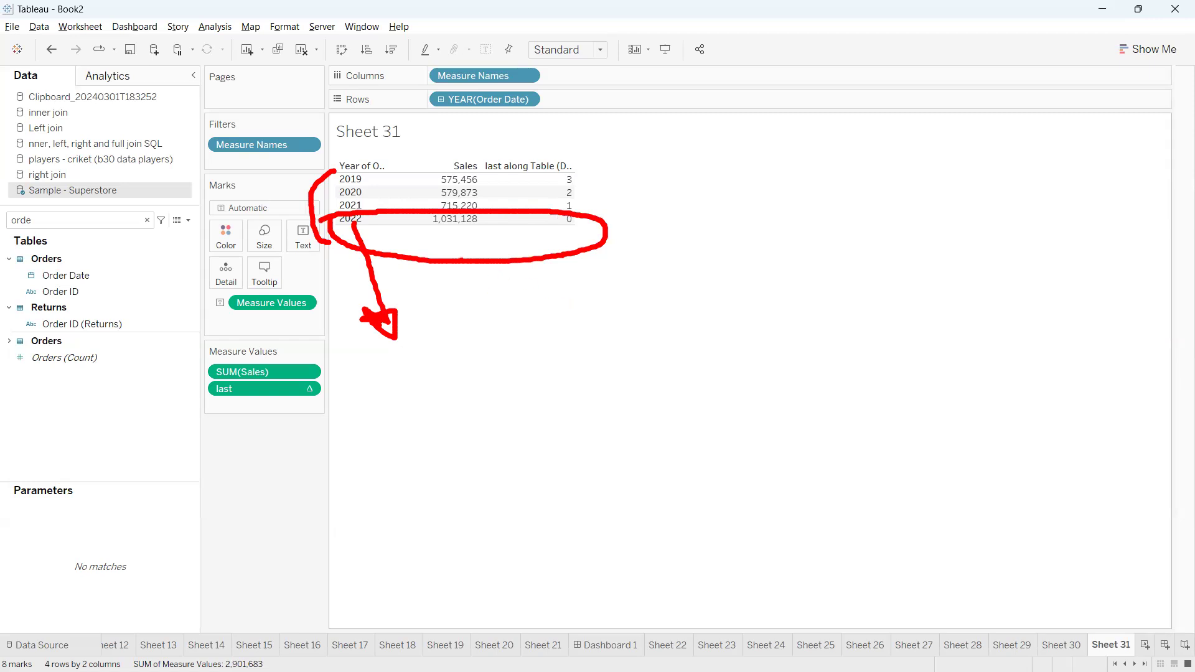
mouse_move(569, 227)
left_mouse_down()
mouse_move(637, 228)
mouse_move(623, 214)
mouse_move(648, 239)
mouse_move(624, 208)
mouse_move(609, 218)
left_mouse_up()
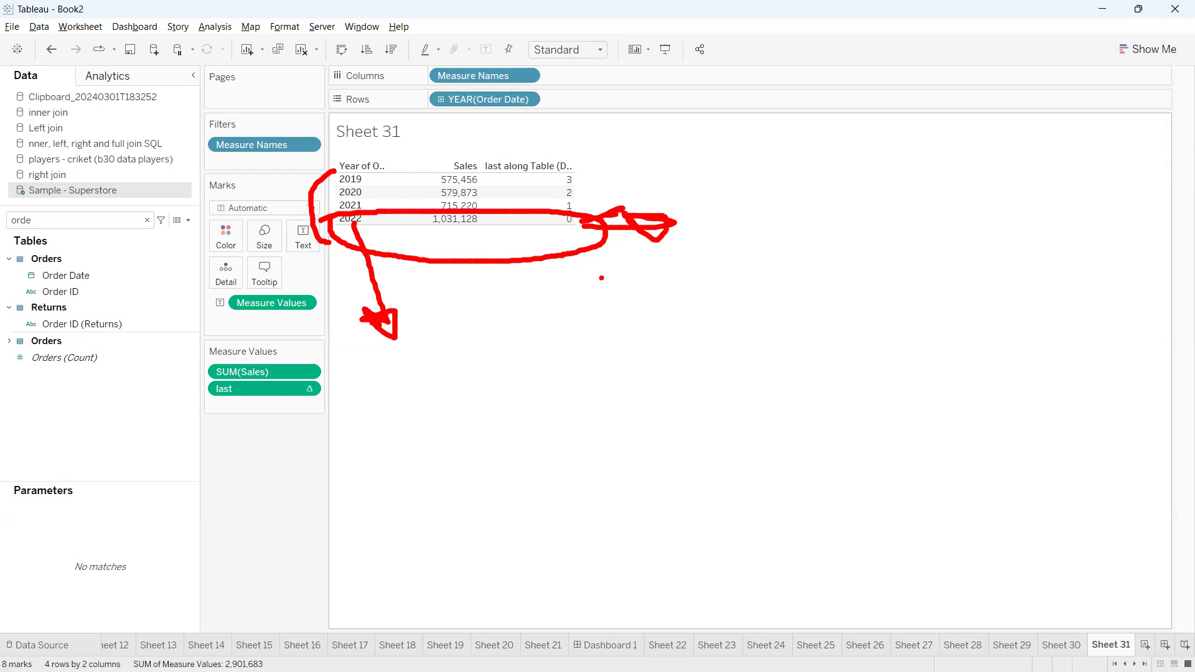
mouse_move(439, 319)
left_mouse_down()
mouse_move(539, 350)
mouse_move(528, 321)
mouse_move(626, 360)
left_mouse_up()
mouse_move(621, 304)
left_mouse_down()
mouse_move(653, 340)
mouse_move(649, 361)
left_mouse_up()
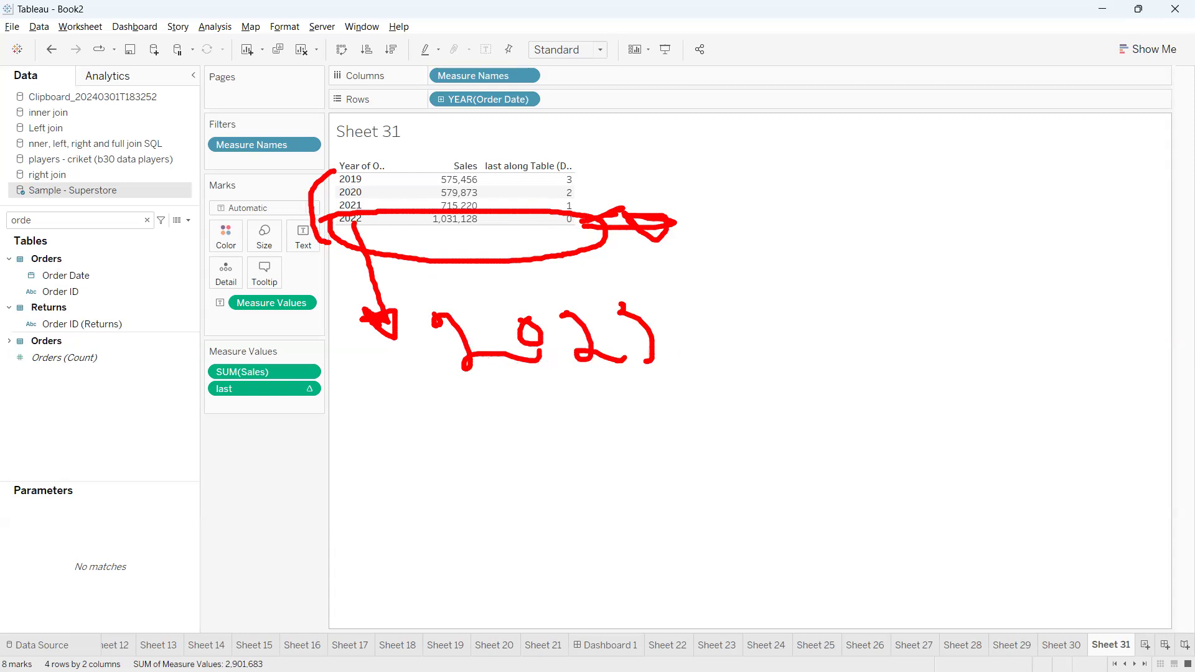
left_click_drag(668, 324, 709, 307)
mouse_move(367, 247)
left_mouse_down()
mouse_move(362, 292)
mouse_move(391, 278)
left_mouse_up()
mouse_move(382, 262)
left_mouse_down()
mouse_move(372, 267)
mouse_move(428, 288)
left_mouse_up()
left_click_drag(677, 326, 751, 315)
mouse_move(480, 393)
left_mouse_down()
mouse_move(620, 365)
mouse_move(570, 384)
left_mouse_up()
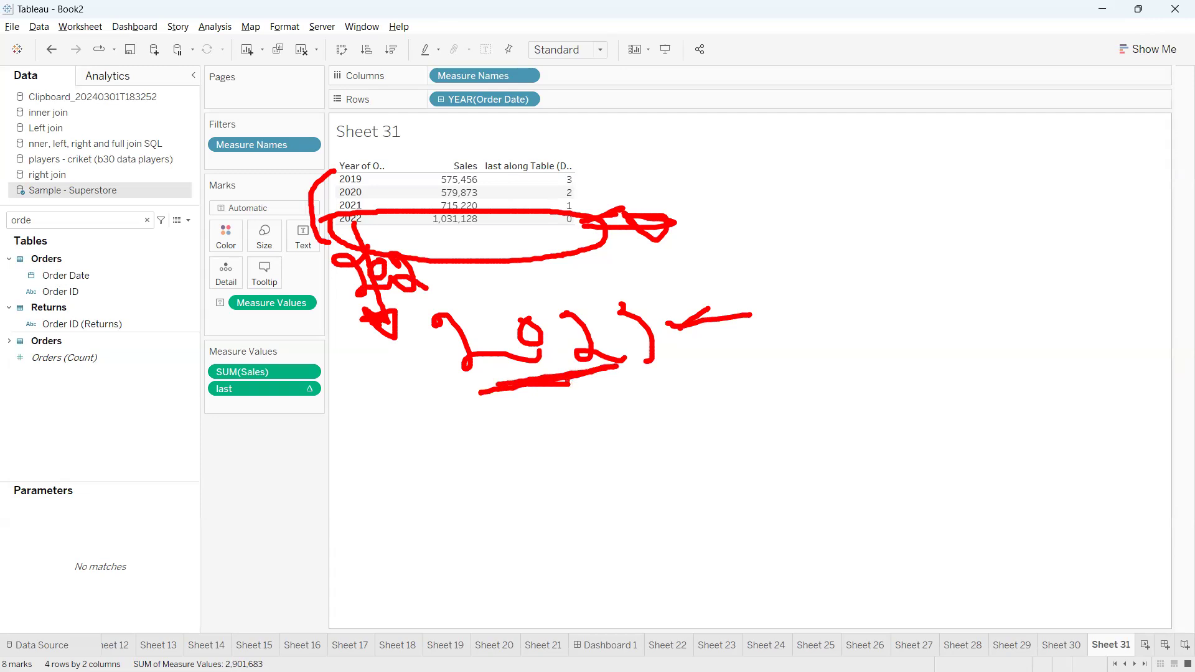
mouse_move(582, 239)
left_mouse_down()
mouse_move(751, 277)
mouse_move(767, 329)
mouse_move(772, 286)
left_mouse_up()
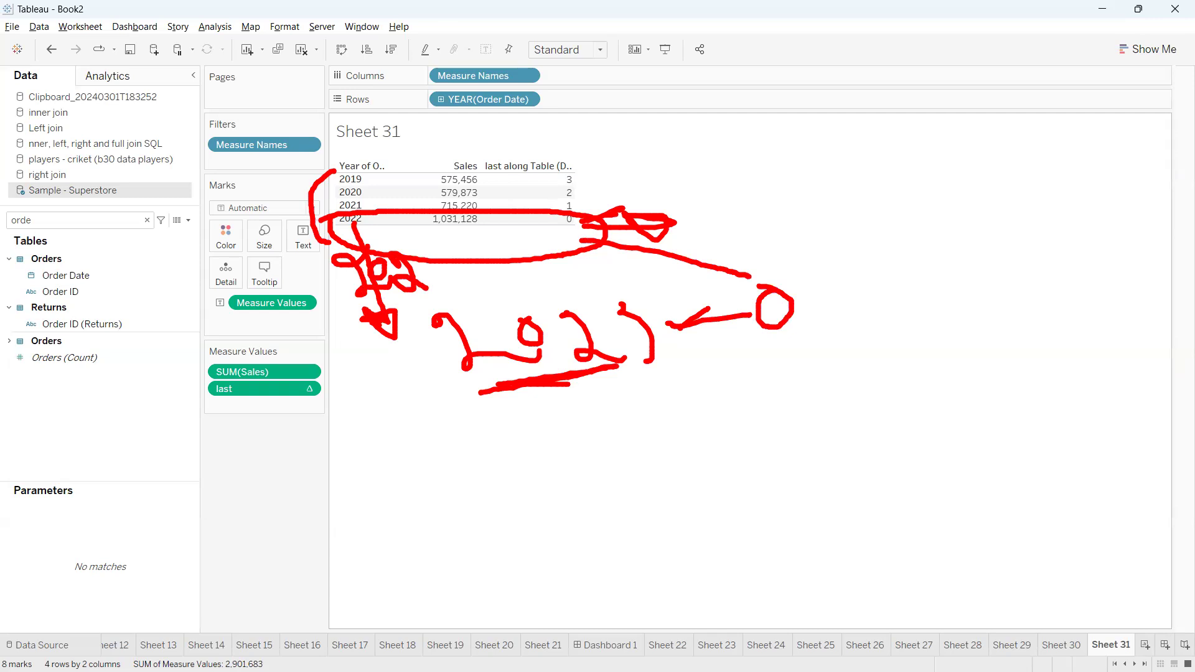
Filter the table by the last field with a value range of 0 to 0
key("Escape")
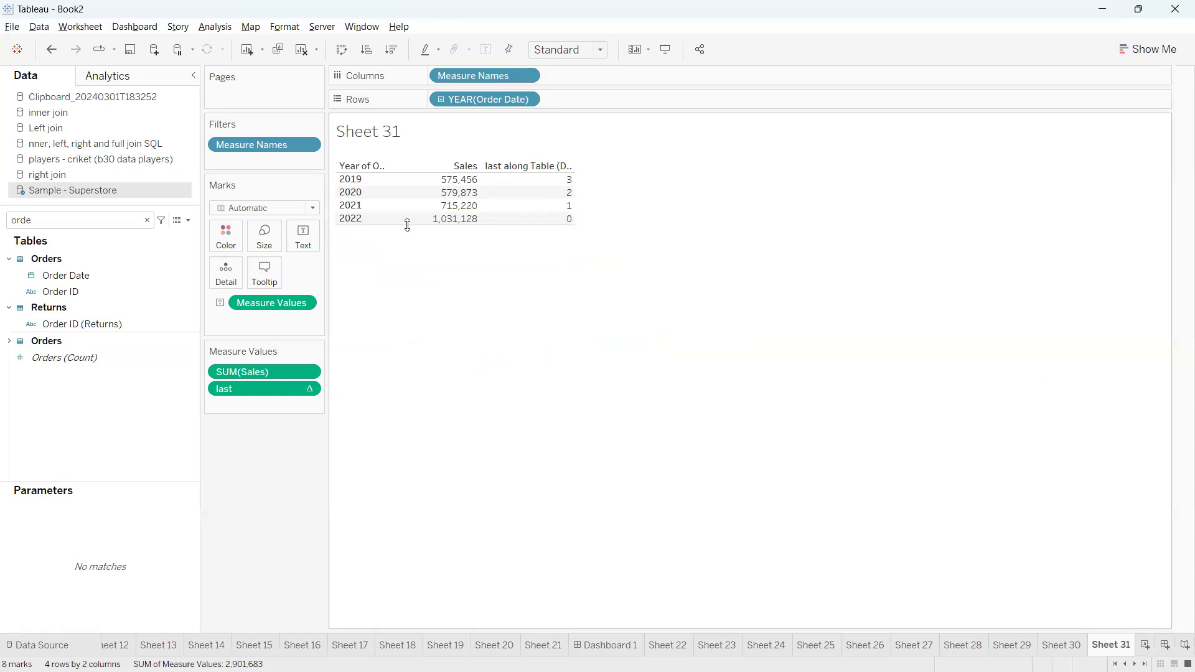
mouse_move(569, 222)
left_click(109, 223)
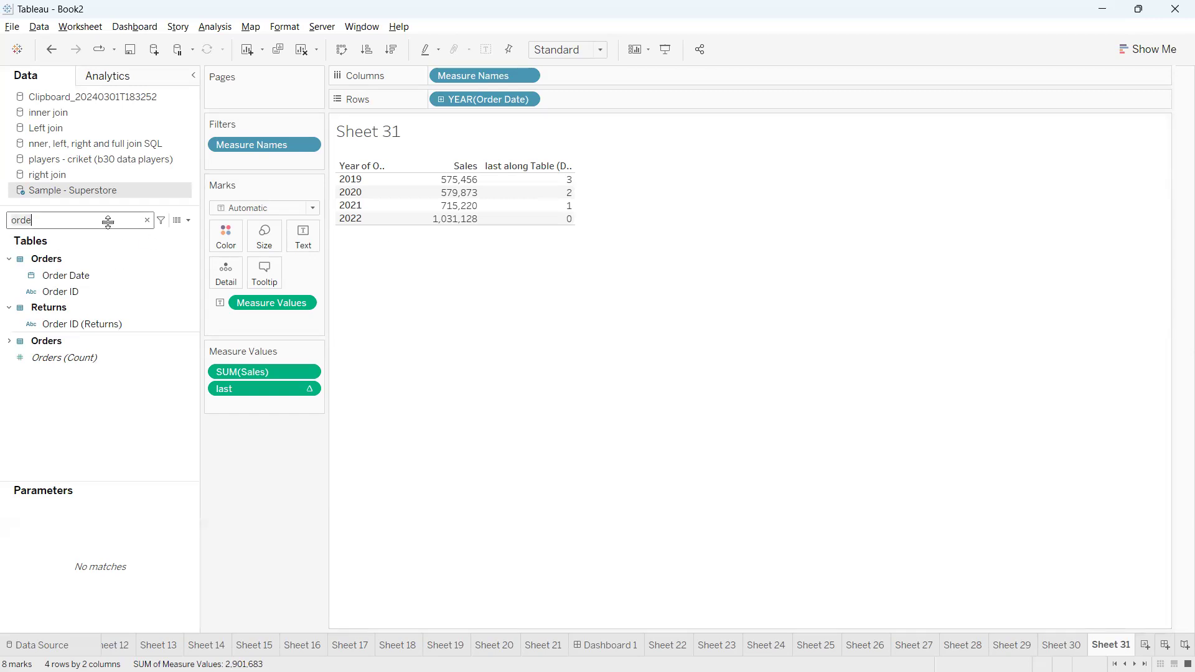
left_click(310, 388)
left_click(288, 408)
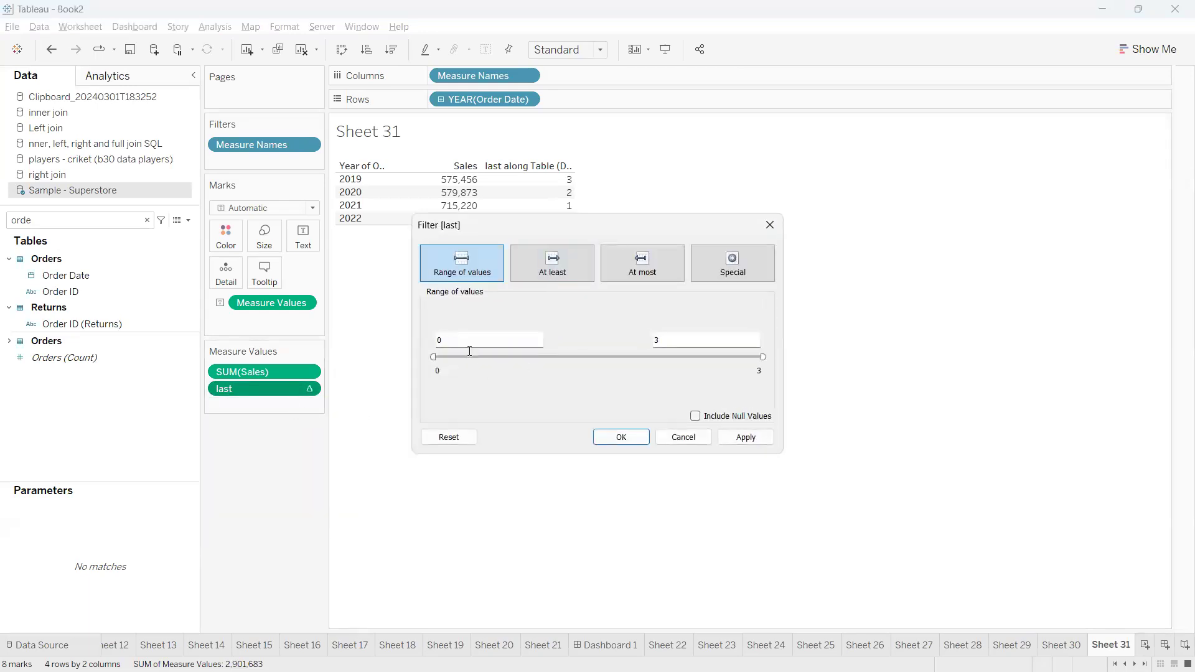
left_click(665, 337)
type("0")
left_click_drag(614, 242, 505, 337)
left_click(629, 533)
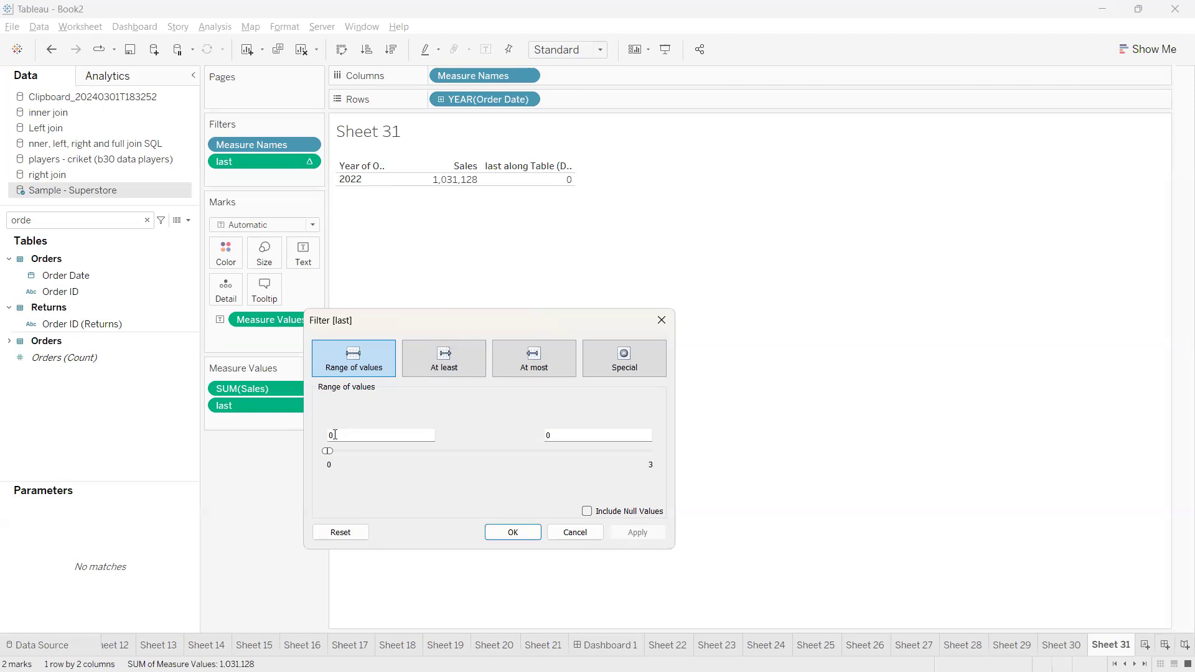
Raise the maximum of the last filter's range to 1, apply it and close the filter settings
left_click_drag(560, 436, 538, 434)
type("1")
left_click(391, 435)
left_click(547, 436)
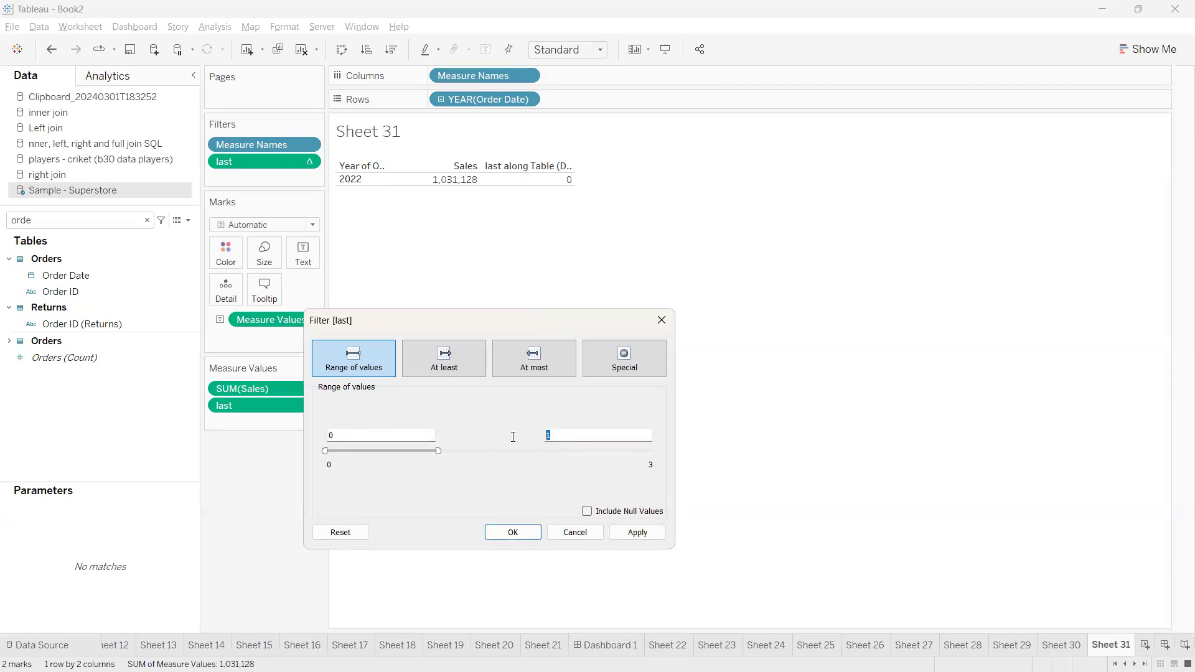
left_click(627, 533)
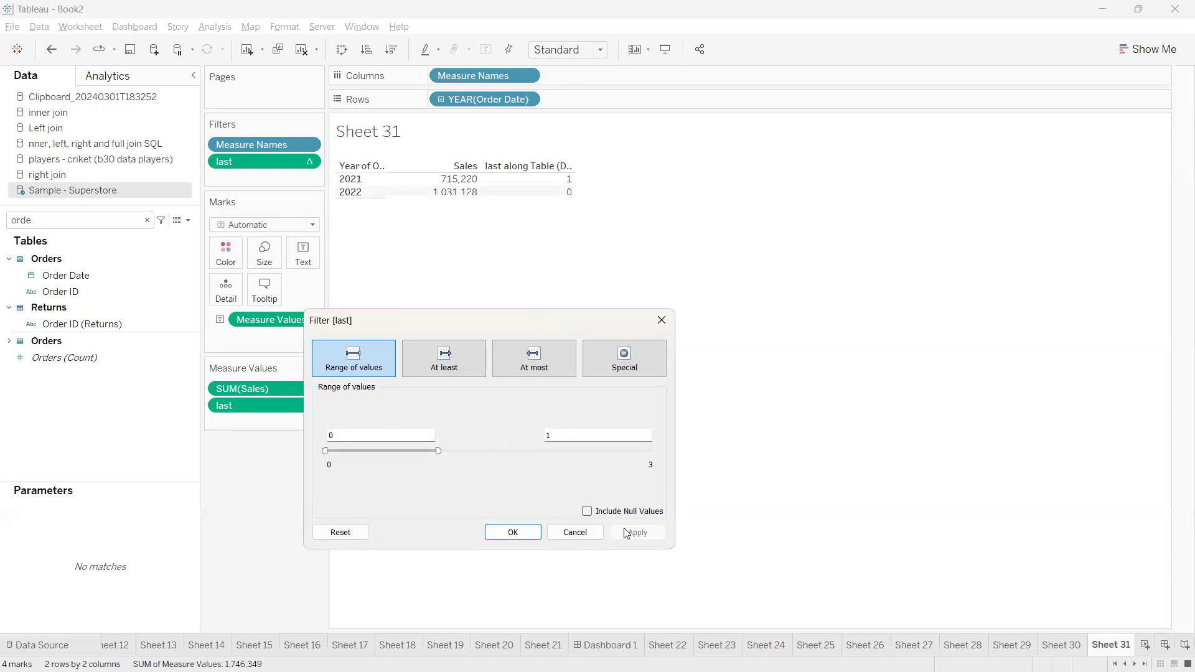
left_click(569, 182)
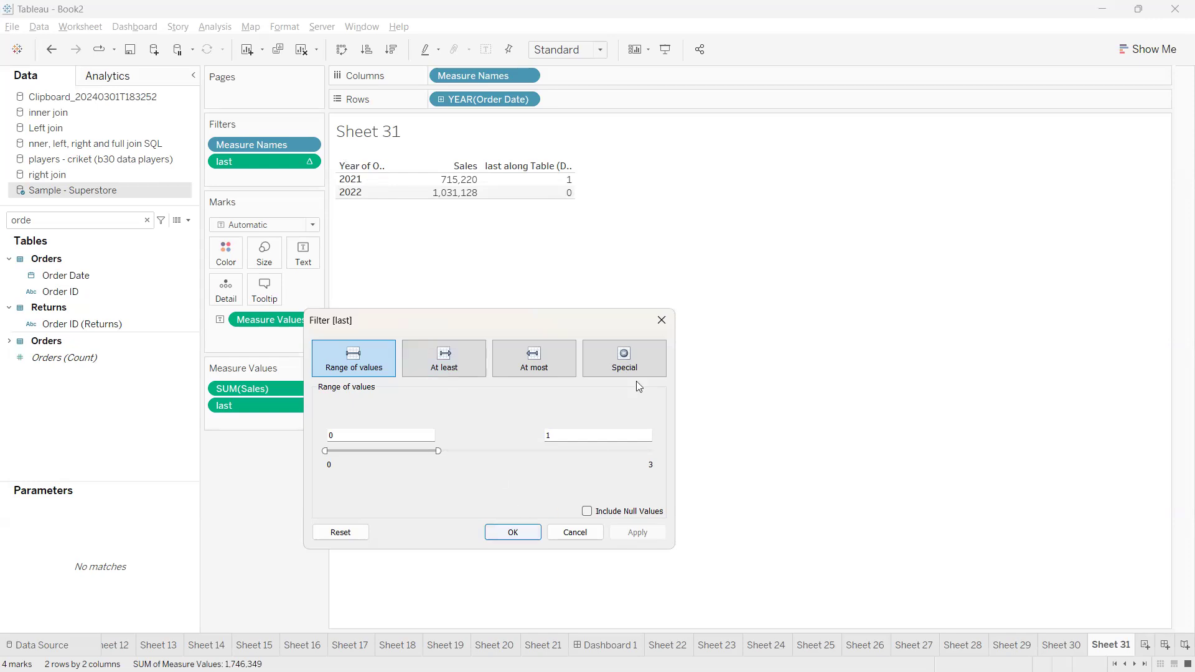
left_click(661, 322)
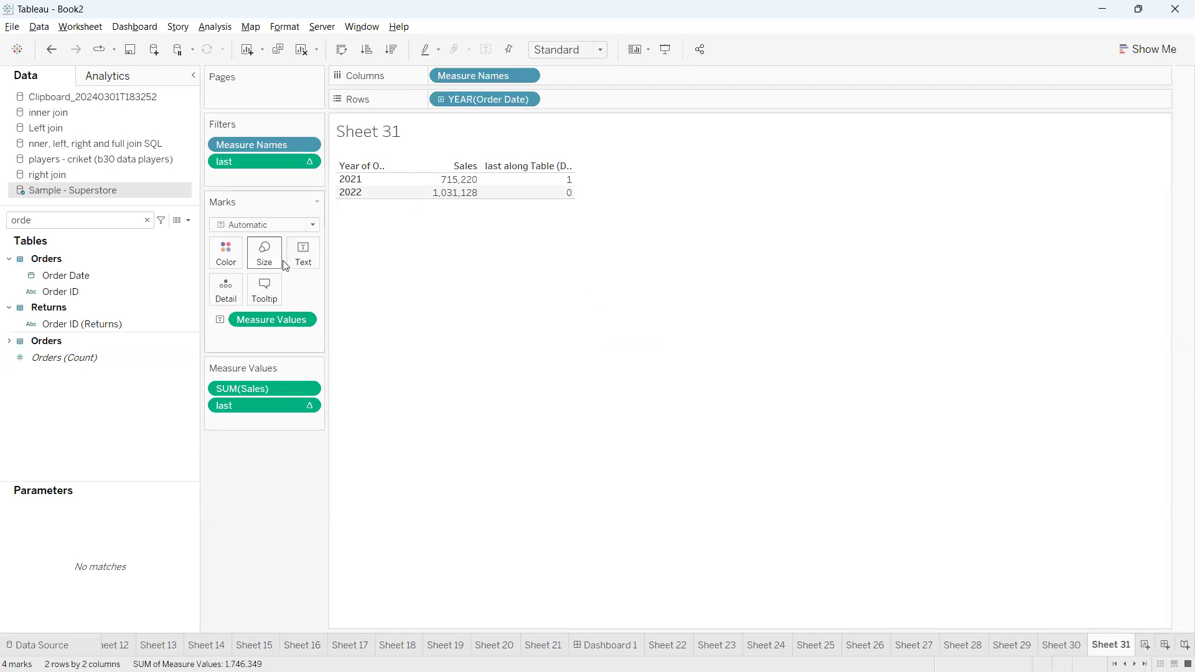
Remove the filter on the last field from the worksheet
mouse_move(254, 413)
left_mouse_down()
mouse_move(142, 393)
mouse_move(185, 195)
mouse_move(218, 170)
mouse_move(194, 169)
mouse_move(223, 177)
mouse_move(191, 164)
mouse_move(224, 184)
left_mouse_up()
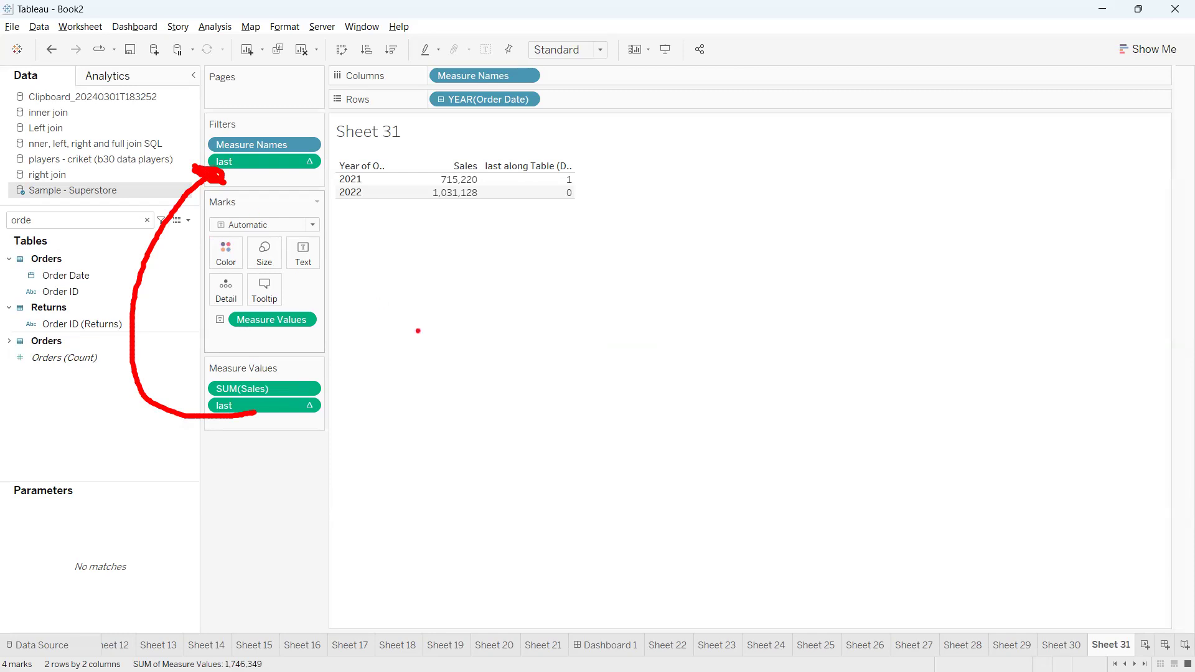
key("Escape")
left_click_drag(260, 161, 176, 497)
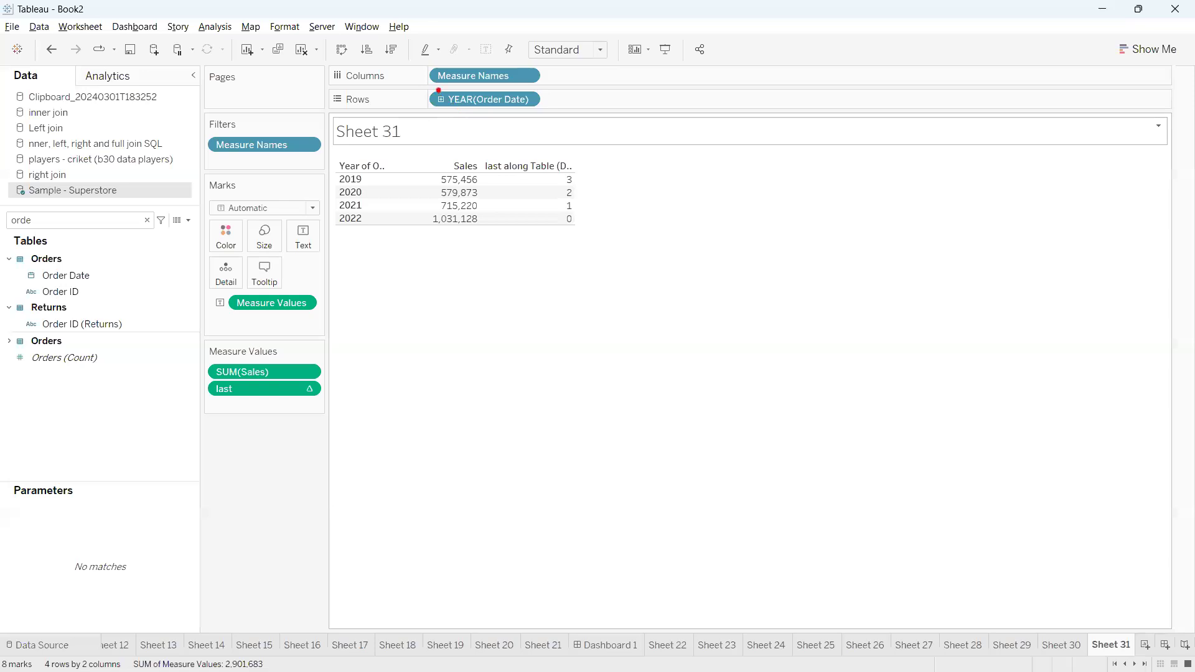
Expand the Order Date years on the rows to show quarters
mouse_move(437, 89)
left_mouse_down()
mouse_move(444, 132)
mouse_move(438, 82)
left_mouse_up()
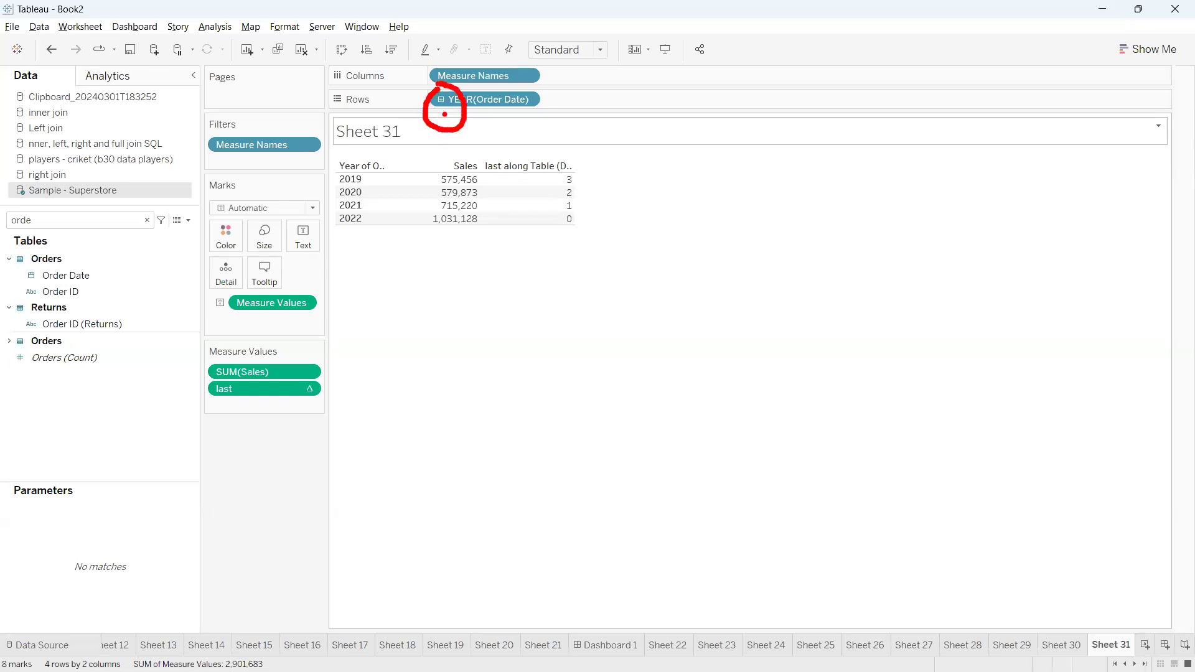
key("Escape")
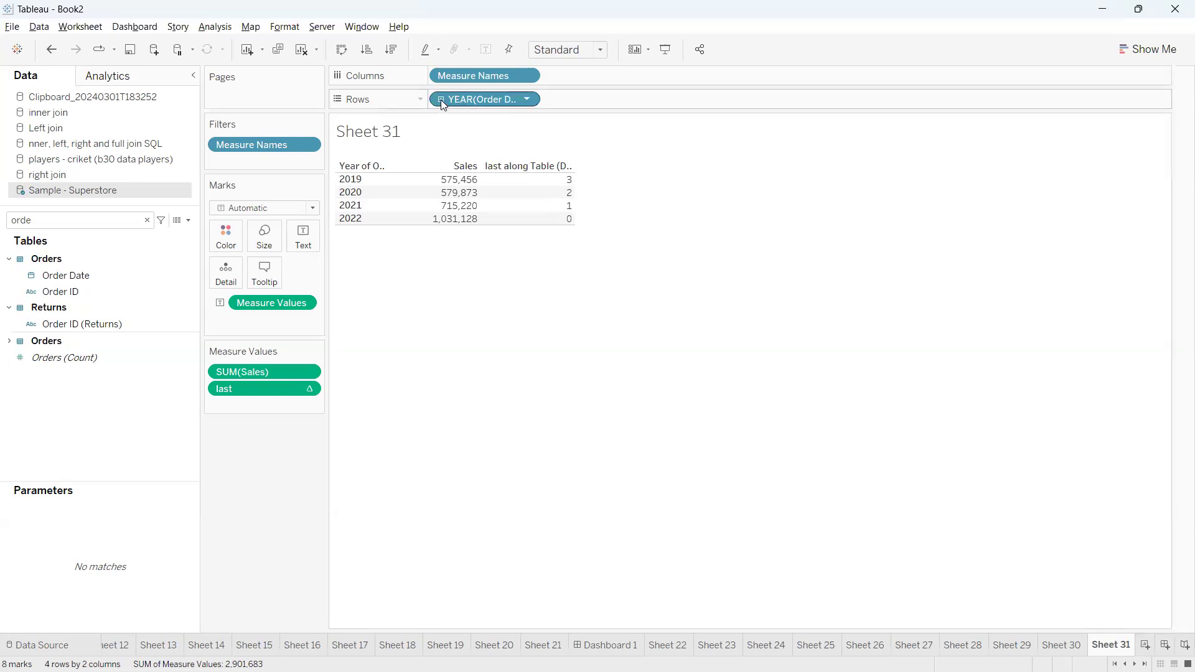
left_click(440, 99)
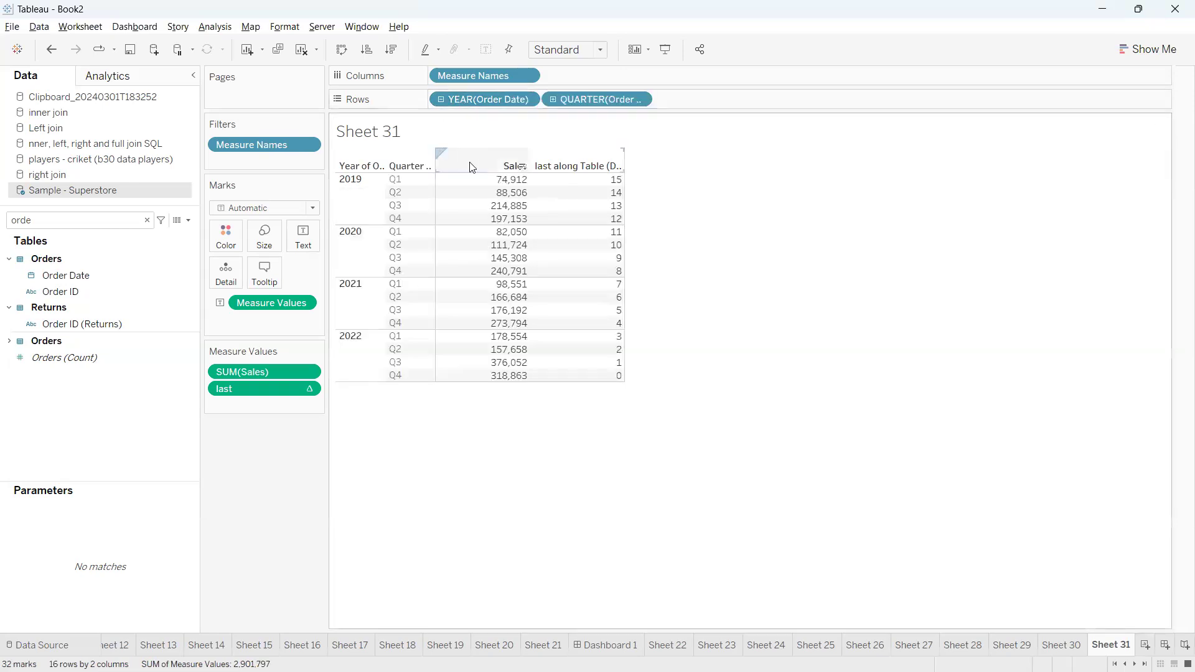
mouse_move(343, 172)
left_mouse_down()
mouse_move(323, 210)
mouse_move(374, 232)
mouse_move(425, 187)
mouse_move(341, 164)
left_mouse_up()
mouse_move(408, 205)
left_mouse_down()
mouse_move(471, 144)
mouse_move(475, 166)
mouse_move(466, 160)
left_mouse_up()
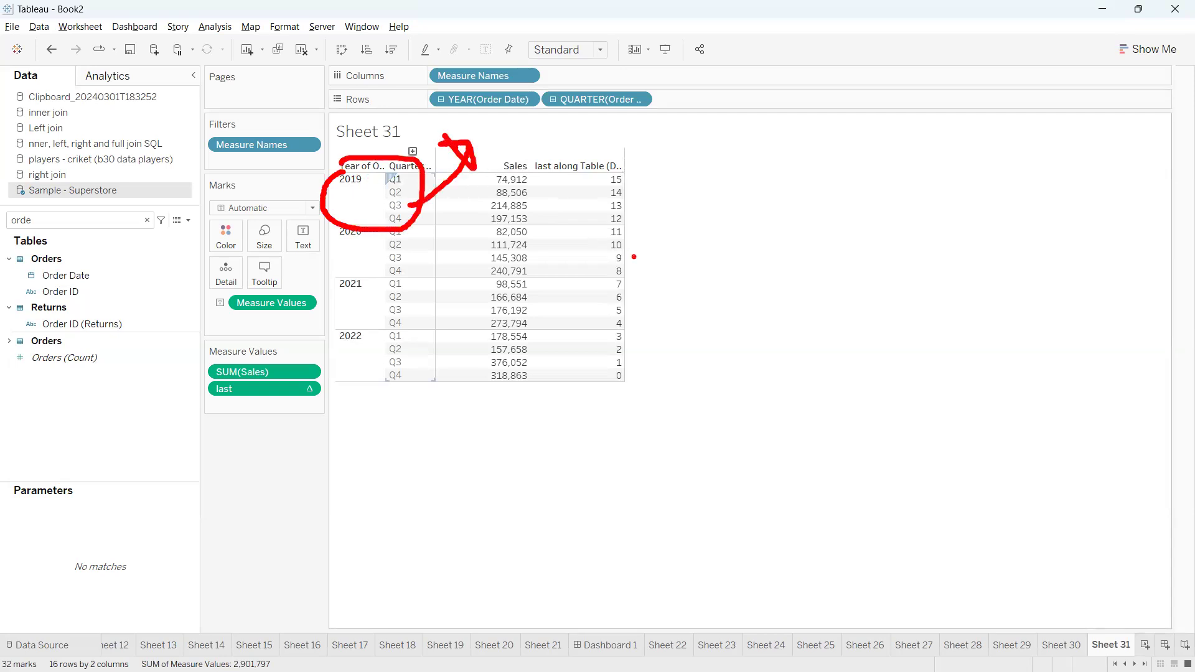
key("Escape")
key("ctrl+2")
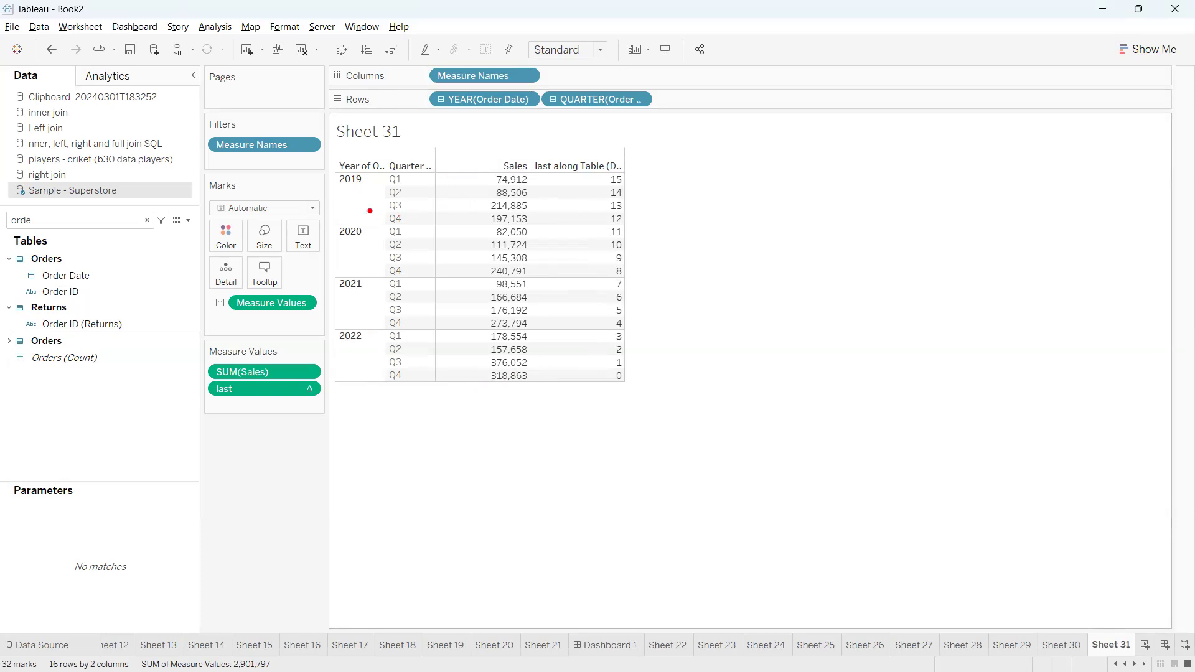
Examine how the last values are numbered from the final quarter upward across all years
left_click_drag(406, 217, 440, 224)
left_click_drag(405, 271, 427, 266)
left_click_drag(409, 330, 414, 326)
left_click_drag(406, 380, 415, 374)
mouse_move(603, 171)
left_mouse_down()
mouse_move(573, 274)
mouse_move(613, 441)
mouse_move(654, 196)
mouse_move(601, 185)
left_mouse_up()
left_click_drag(628, 382, 642, 373)
mouse_move(632, 366)
left_mouse_down()
mouse_move(642, 341)
mouse_move(629, 317)
mouse_move(645, 301)
left_mouse_up()
left_click(635, 336)
left_click_drag(638, 293, 657, 262)
mouse_move(676, 373)
left_mouse_down()
mouse_move(670, 190)
mouse_move(643, 182)
left_mouse_up()
left_click_drag(677, 156, 693, 187)
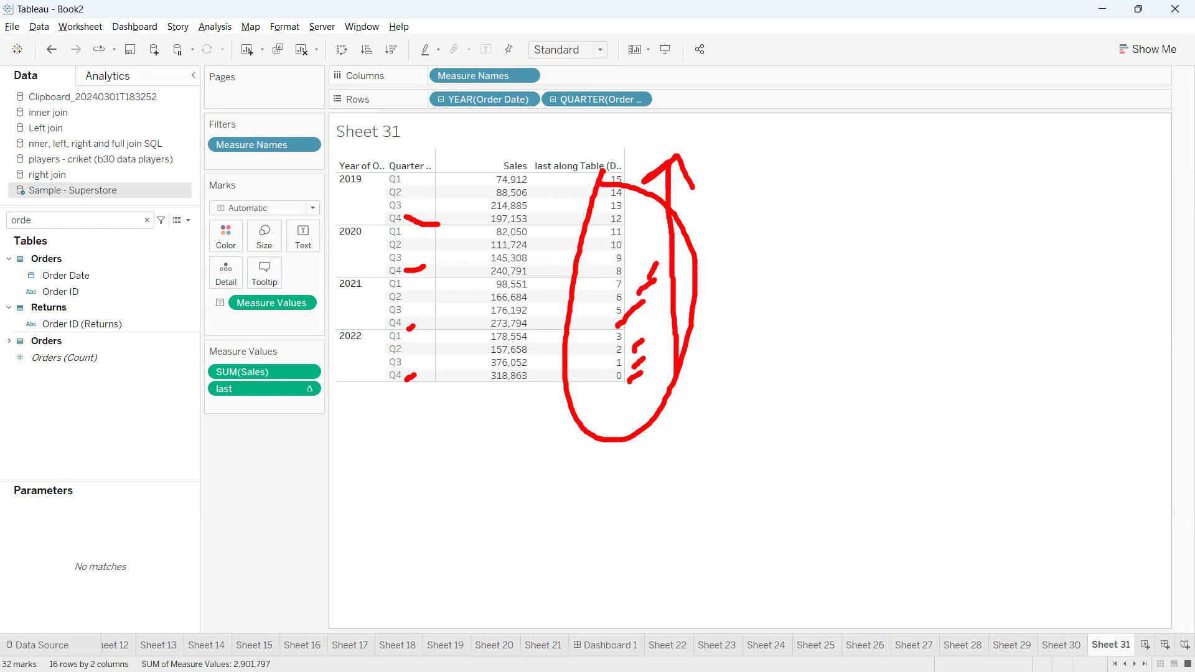
mouse_move(329, 157)
left_mouse_down()
mouse_move(355, 175)
mouse_move(338, 174)
left_mouse_up()
left_click_drag(380, 156, 419, 176)
left_click_drag(412, 152, 384, 196)
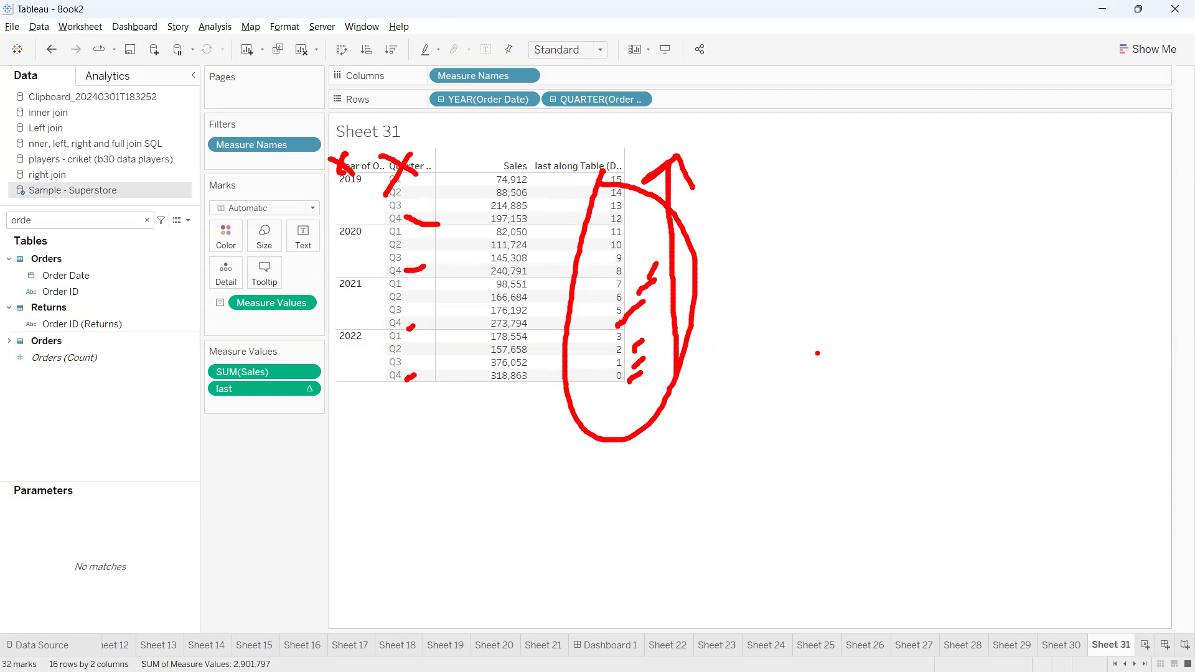
key("e")
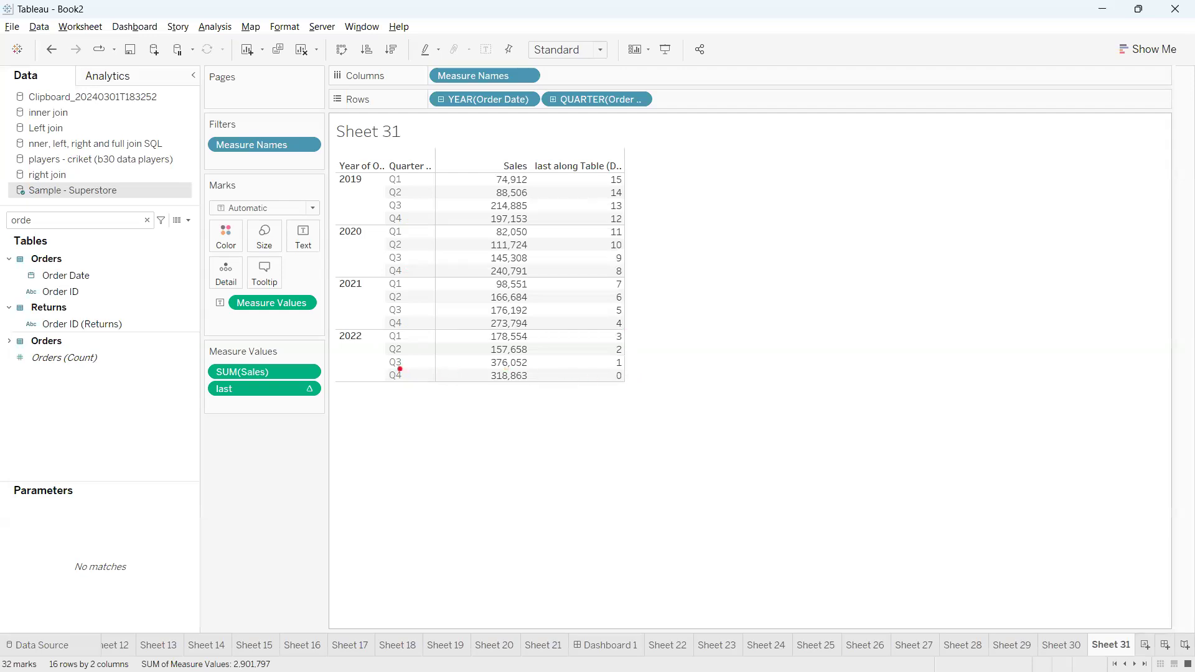
Examine the Q4 row of each year as the last quarter within its year
mouse_move(412, 219)
left_mouse_down()
mouse_move(459, 217)
mouse_move(449, 228)
mouse_move(457, 215)
left_mouse_up()
mouse_move(411, 269)
left_mouse_down()
mouse_move(449, 278)
mouse_move(460, 268)
left_mouse_up()
left_click_drag(414, 324, 455, 322)
mouse_move(413, 386)
left_mouse_down()
mouse_move(452, 376)
mouse_move(454, 387)
left_mouse_up()
key("Escape")
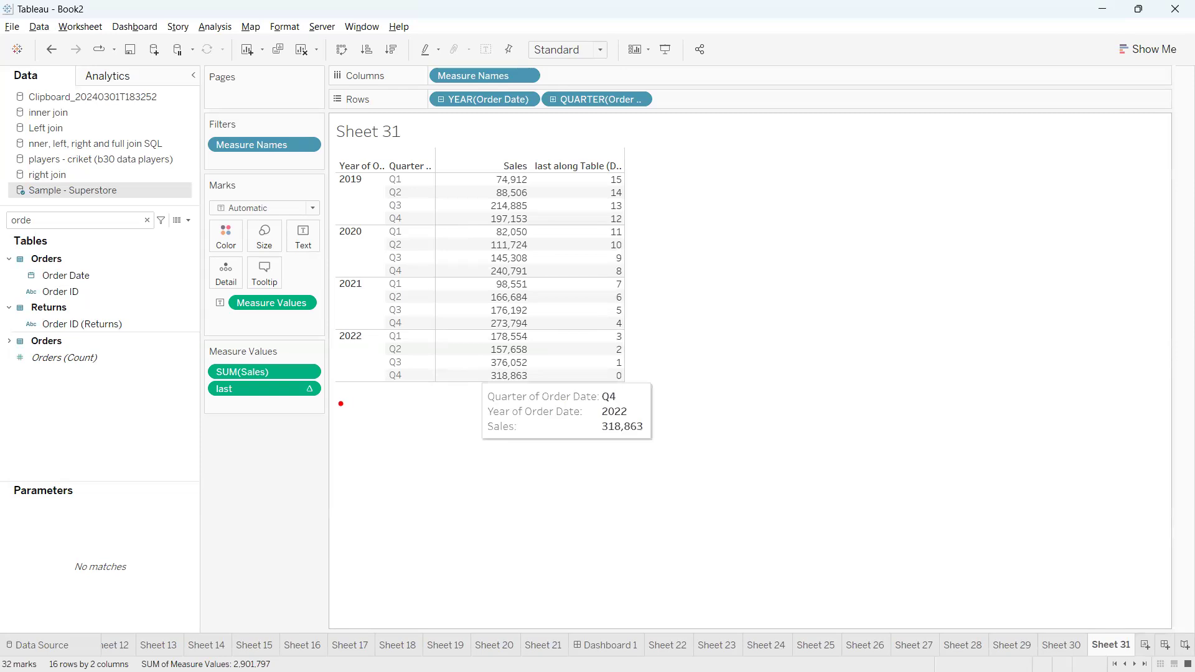
Set the last table calculation to compute using Pane (down)
mouse_move(311, 387)
left_mouse_down()
mouse_move(296, 386)
mouse_move(319, 384)
left_mouse_up()
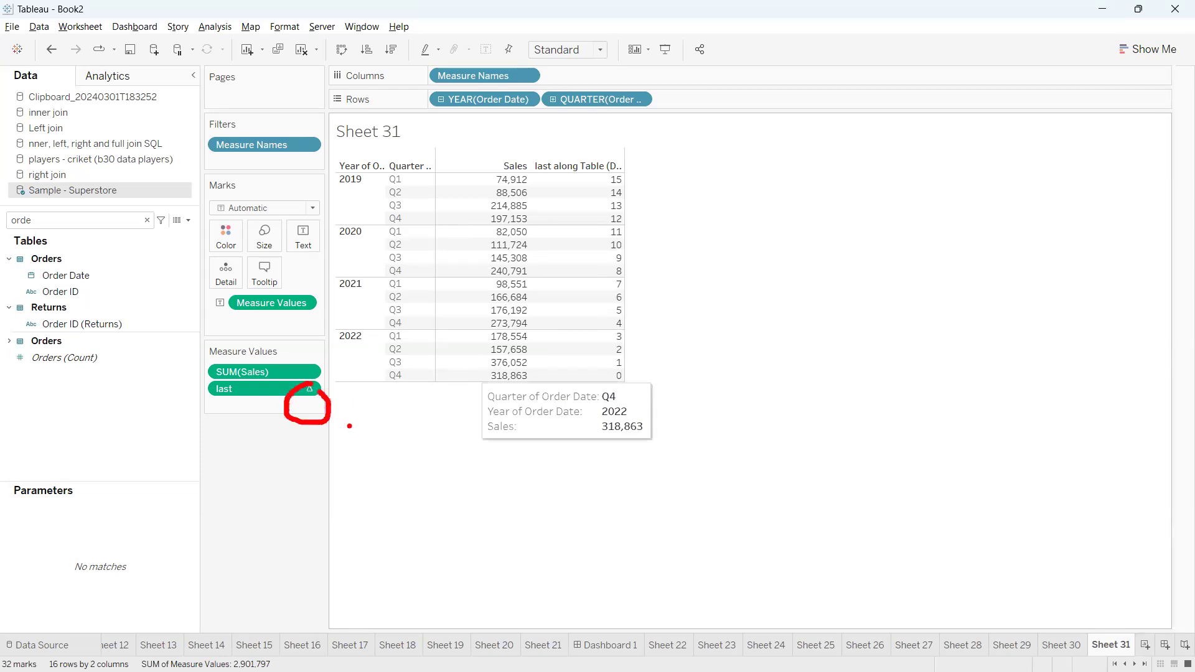
key("Escape")
left_click(309, 389)
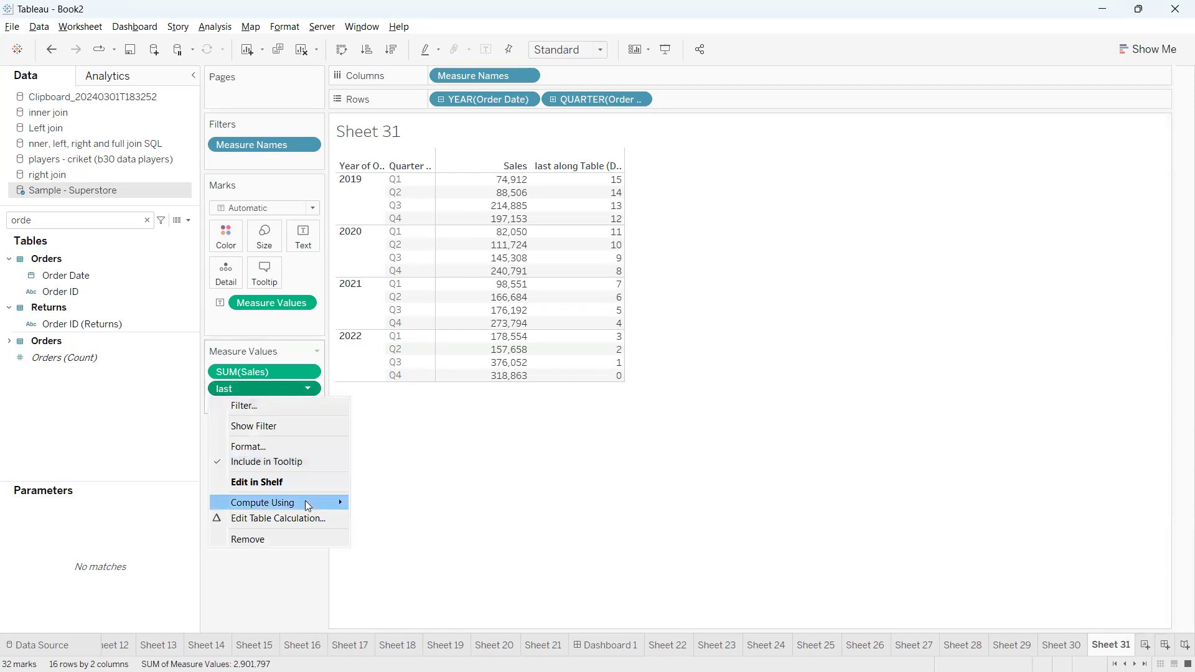
mouse_move(309, 506)
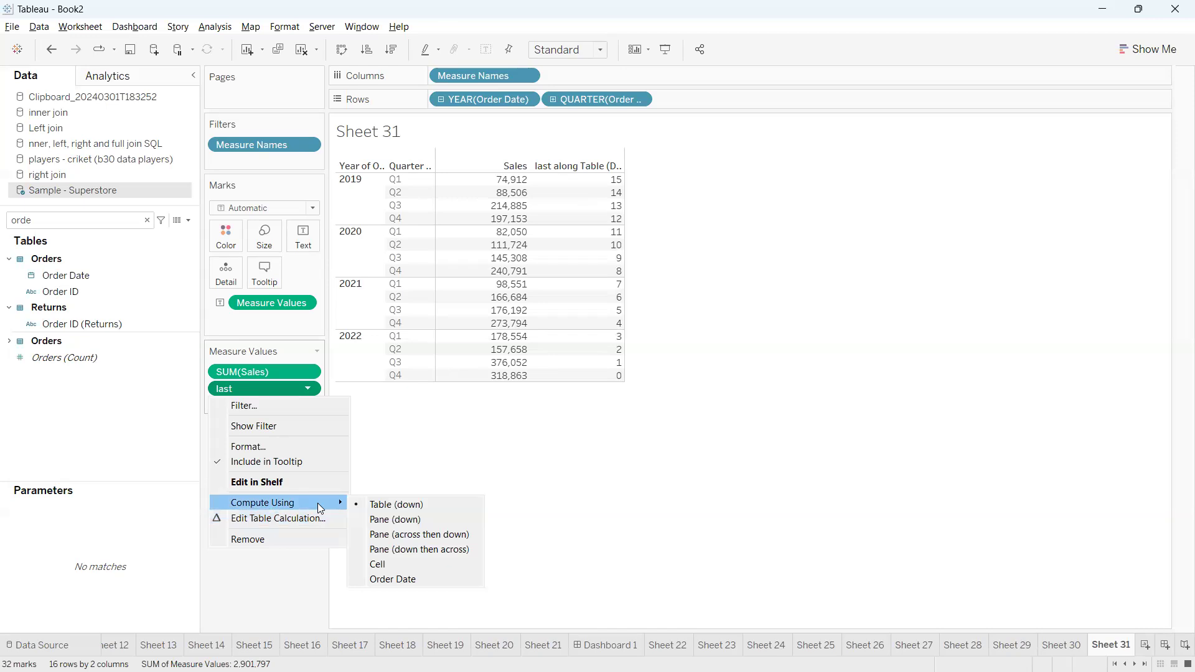
left_click(427, 521)
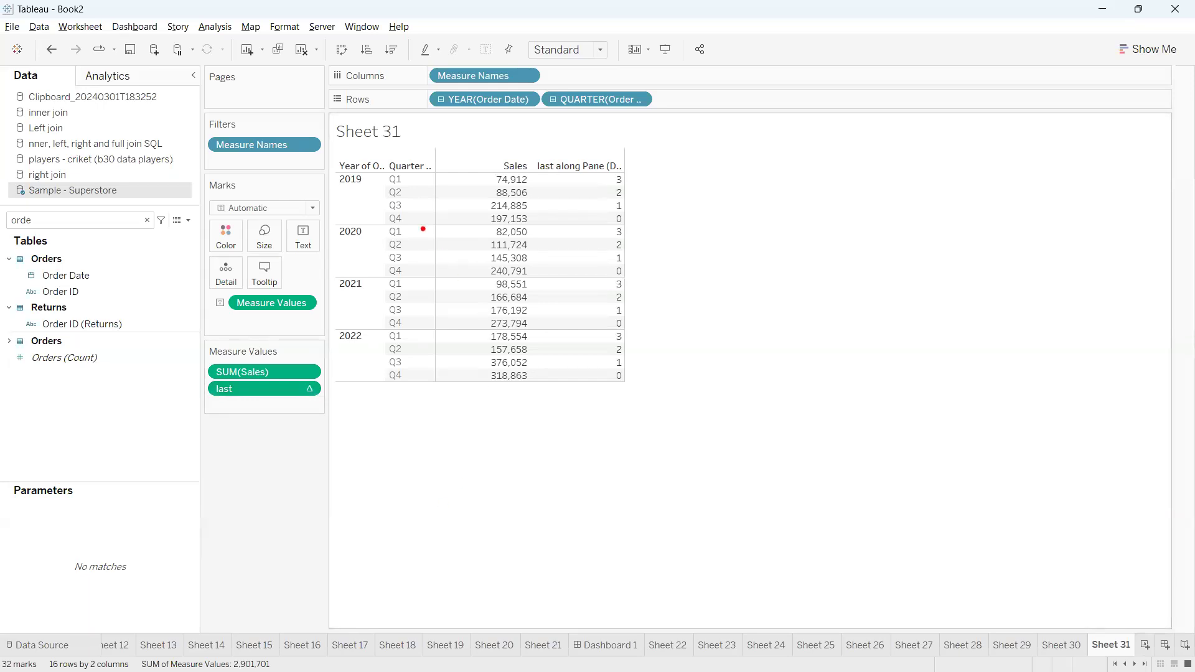
Examine each year's pane and the last value in its Q4 row
mouse_move(326, 176)
left_mouse_down()
mouse_move(316, 215)
mouse_move(332, 220)
left_mouse_up()
mouse_move(342, 132)
left_mouse_down()
mouse_move(360, 181)
mouse_move(366, 159)
mouse_move(313, 202)
mouse_move(367, 223)
mouse_move(376, 153)
mouse_move(330, 155)
left_mouse_up()
mouse_move(330, 235)
left_mouse_down()
mouse_move(312, 247)
mouse_move(377, 259)
mouse_move(310, 222)
left_mouse_up()
mouse_move(330, 274)
left_mouse_down()
mouse_move(340, 327)
mouse_move(383, 290)
mouse_move(330, 269)
left_mouse_up()
mouse_move(333, 325)
left_mouse_down()
mouse_move(344, 389)
mouse_move(423, 373)
mouse_move(293, 325)
left_mouse_up()
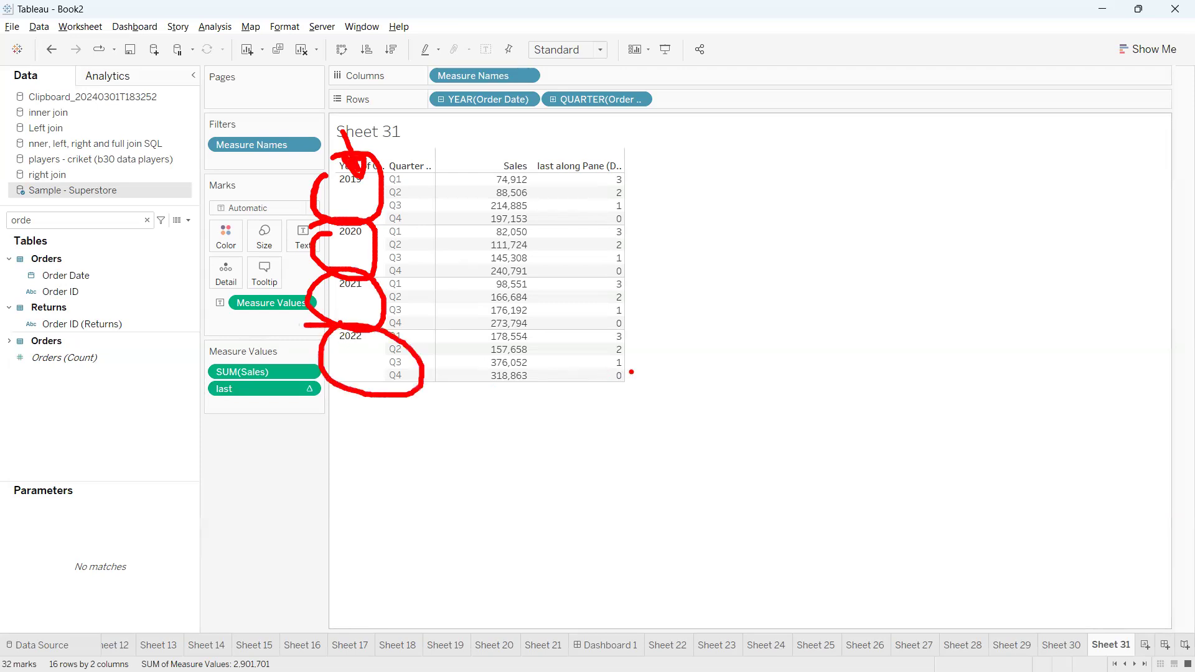
left_click_drag(625, 375, 667, 372)
left_click_drag(628, 323, 661, 317)
left_click_drag(628, 272, 645, 268)
mouse_move(628, 216)
left_mouse_down()
mouse_move(667, 210)
mouse_move(636, 208)
mouse_move(648, 446)
mouse_move(677, 425)
left_mouse_up()
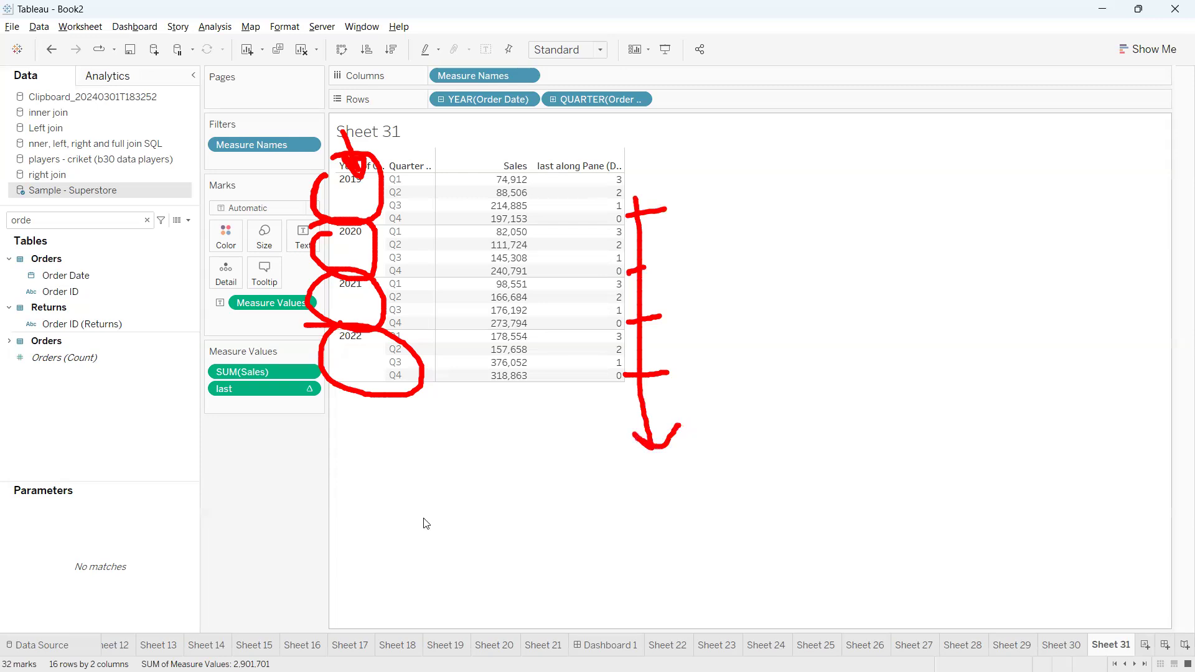
key("Escape")
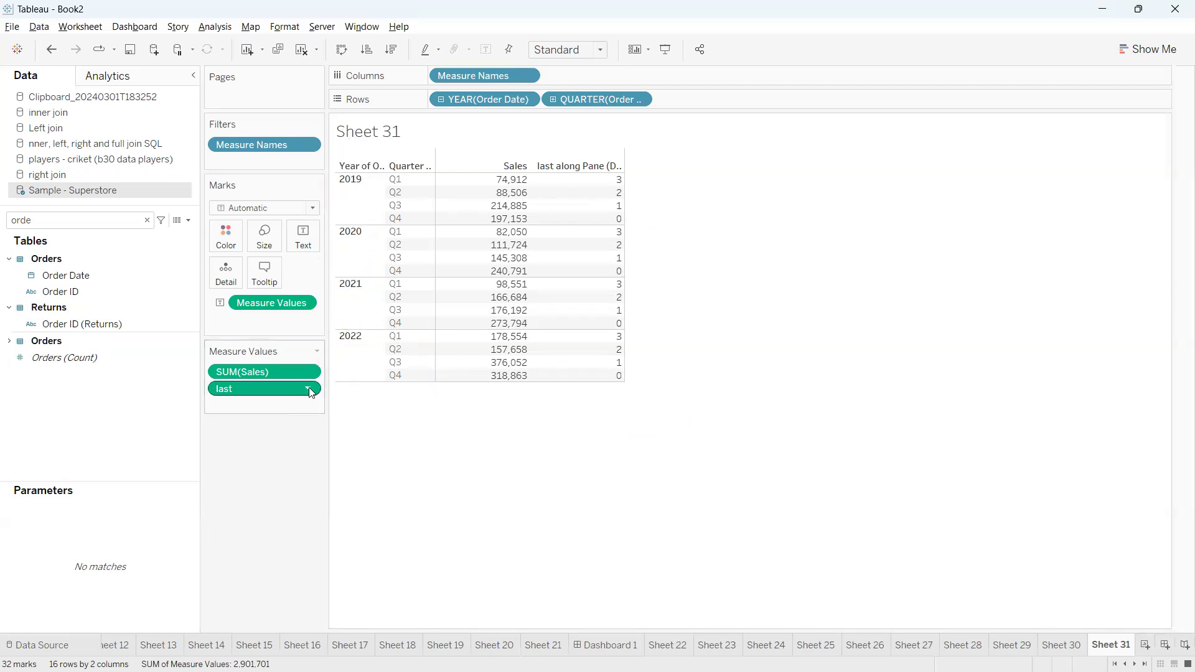
Filter the quarterly table by the last field, limiting the range of values to 0 to 0
left_click(309, 389)
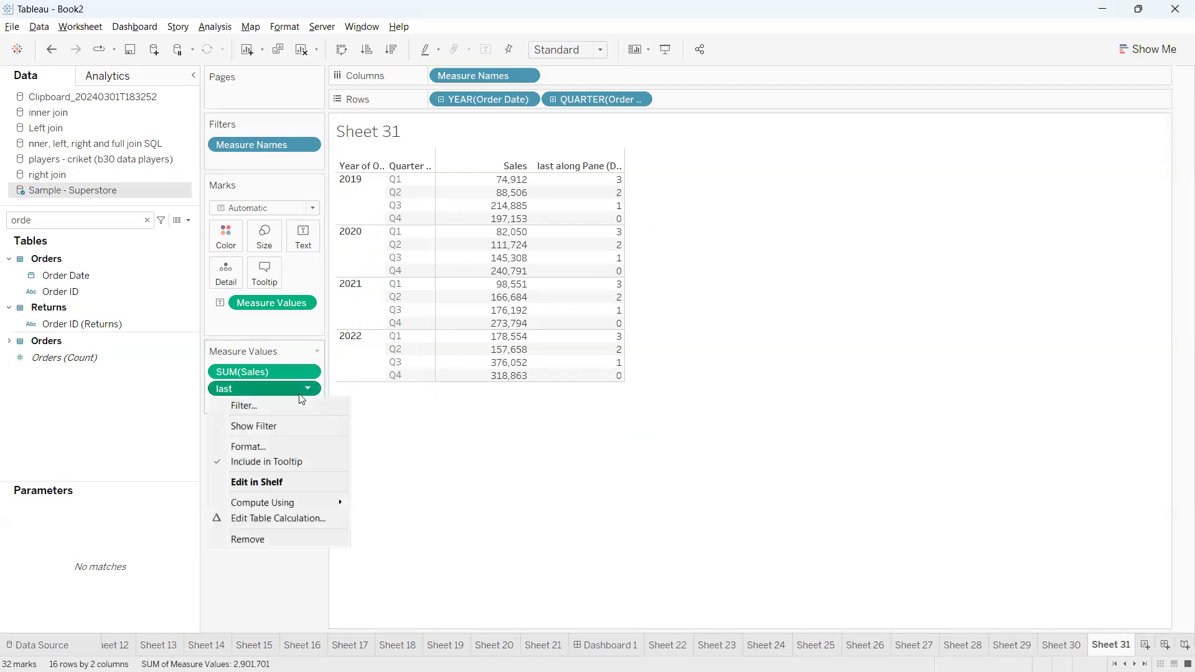
left_click(273, 411)
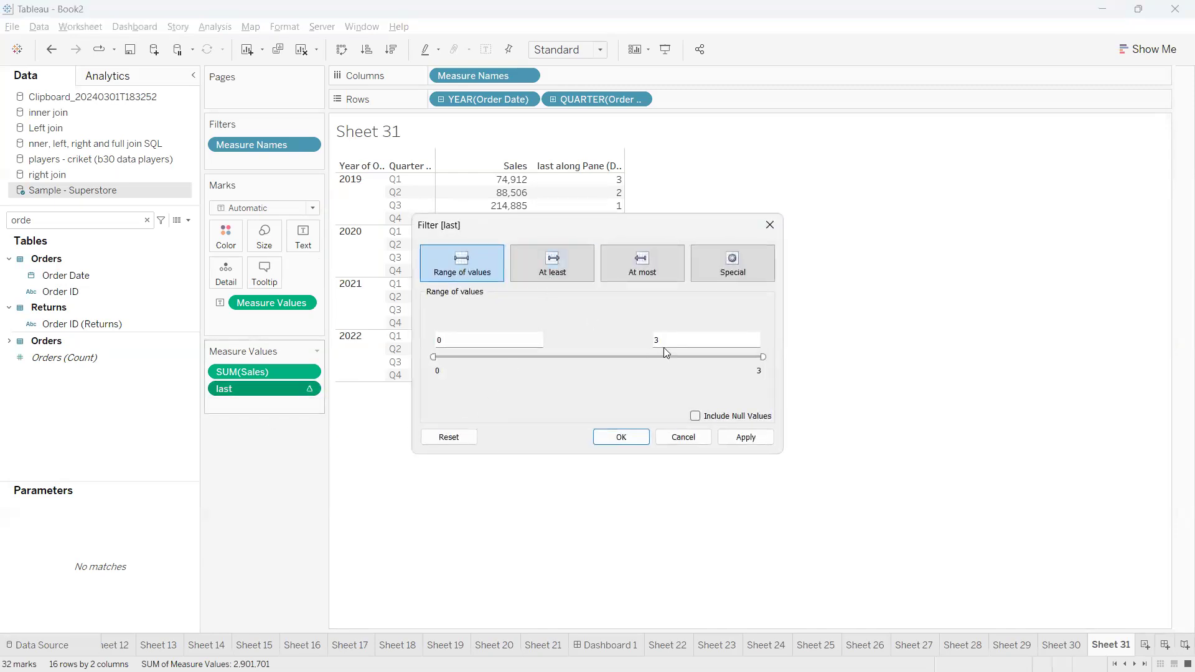
left_click_drag(637, 342, 623, 344)
type("0")
left_click(620, 437)
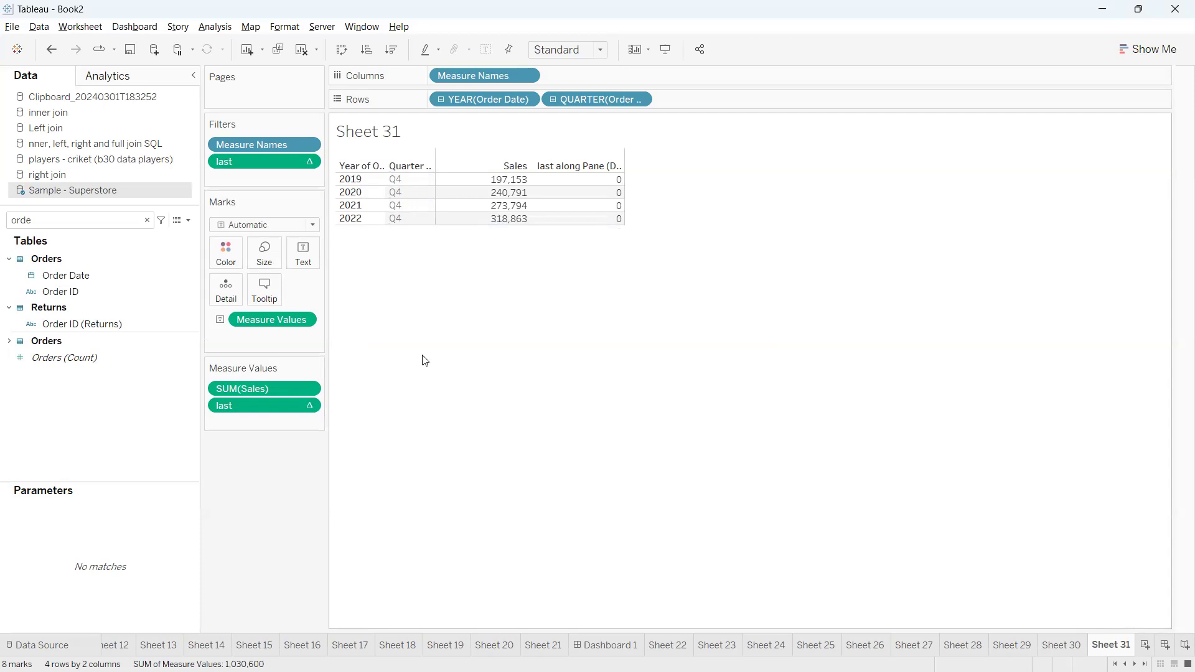
Widen the last filter's range to 0 to 1 and remove the filter from the quarterly table
left_click(310, 167)
left_click(289, 177)
type("1")
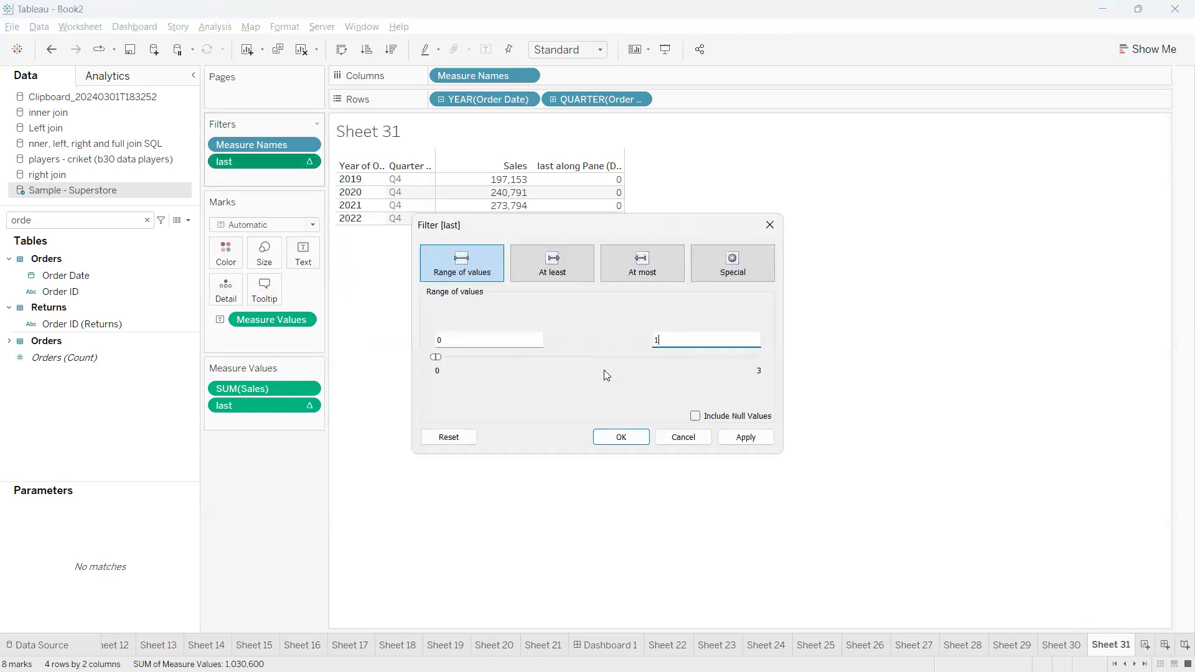
left_click(621, 437)
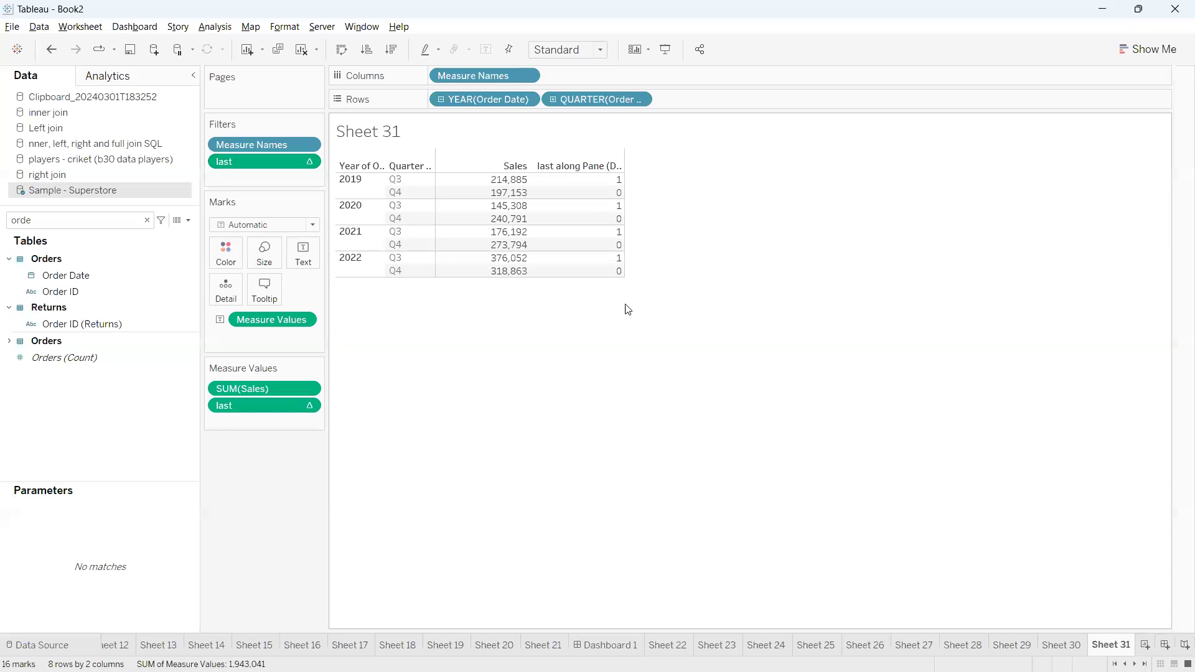
left_click_drag(251, 160, 103, 427)
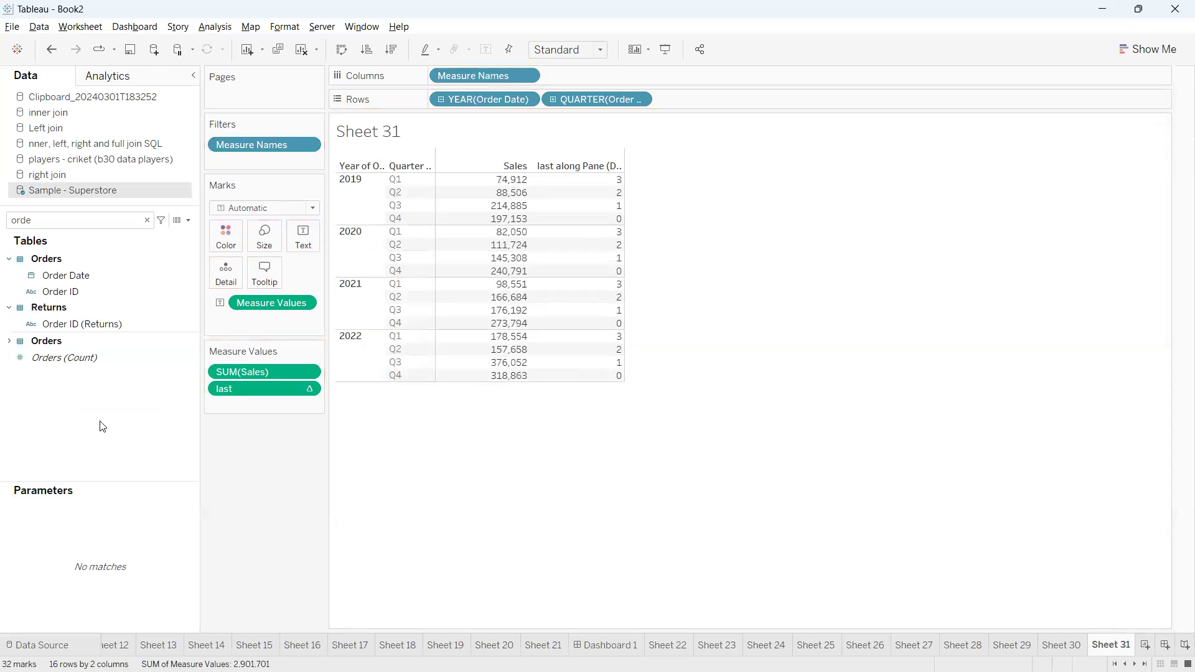
Open the table calculation settings for last and examine the cells covered by Pane (down)
left_click(309, 390)
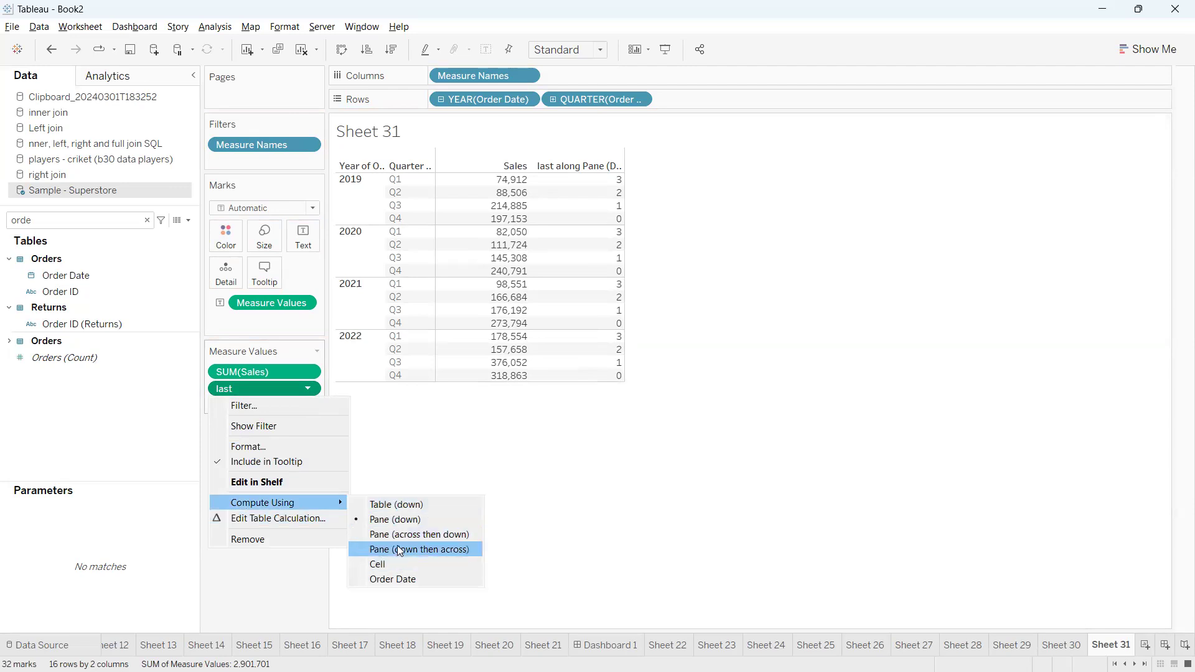
left_click(284, 520)
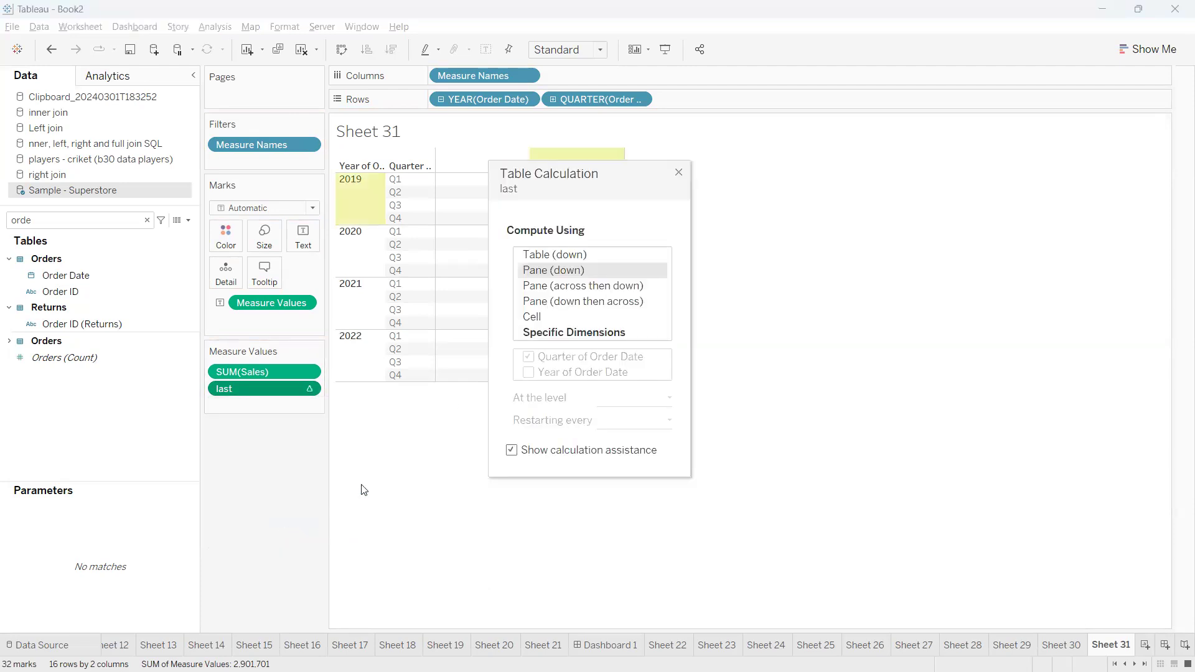
left_click_drag(580, 185, 762, 164)
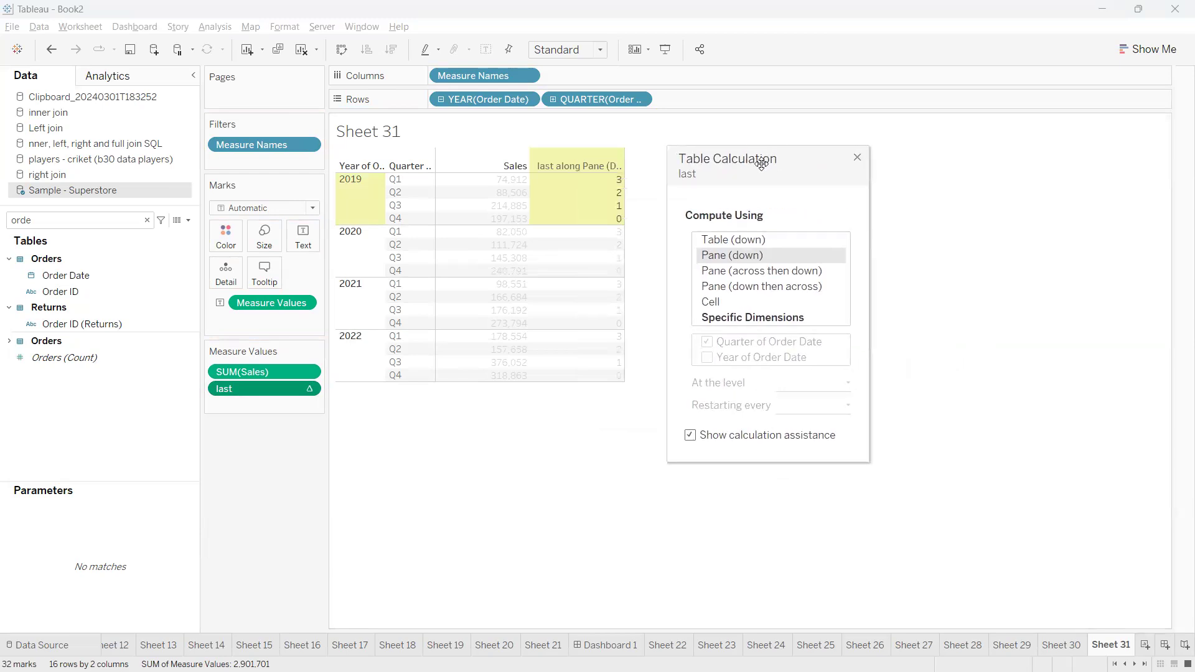
mouse_move(760, 255)
left_mouse_down()
mouse_move(790, 256)
mouse_move(804, 239)
left_mouse_up()
mouse_move(356, 164)
left_mouse_down()
mouse_move(301, 186)
mouse_move(350, 227)
mouse_move(581, 226)
mouse_move(424, 135)
mouse_move(337, 164)
left_mouse_up()
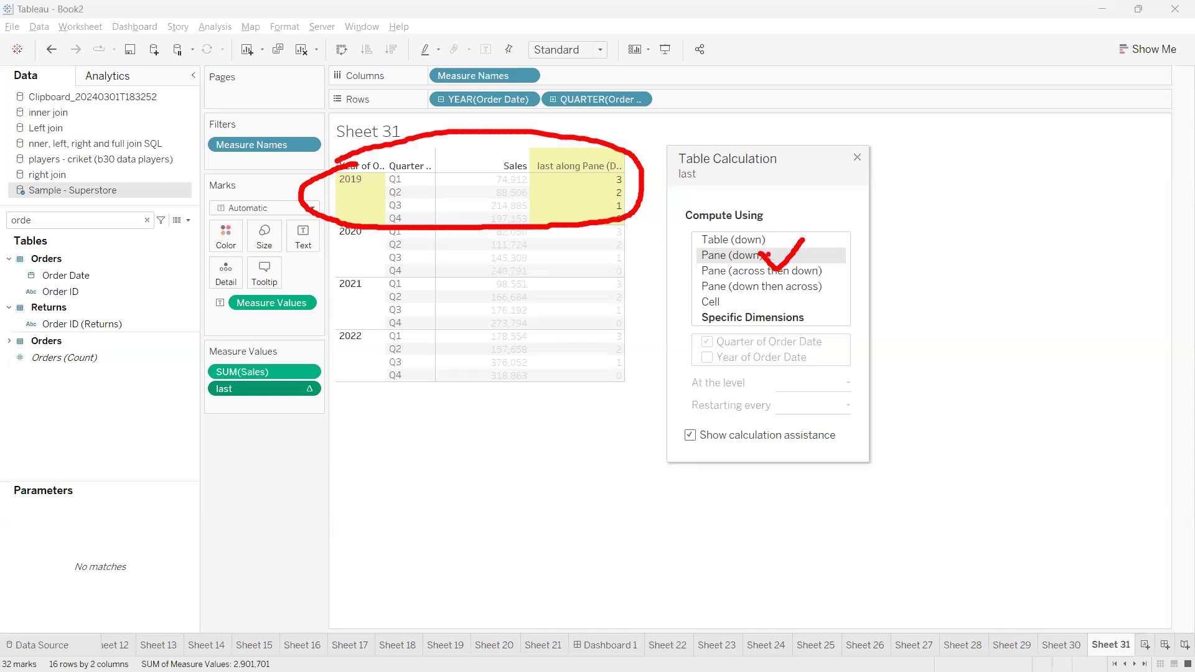
Examine the 2019 pane highlighted by the calculation assistance for Pane (down)
mouse_move(340, 150)
left_mouse_down()
mouse_move(383, 234)
mouse_move(620, 211)
mouse_move(375, 114)
mouse_move(311, 164)
left_mouse_up()
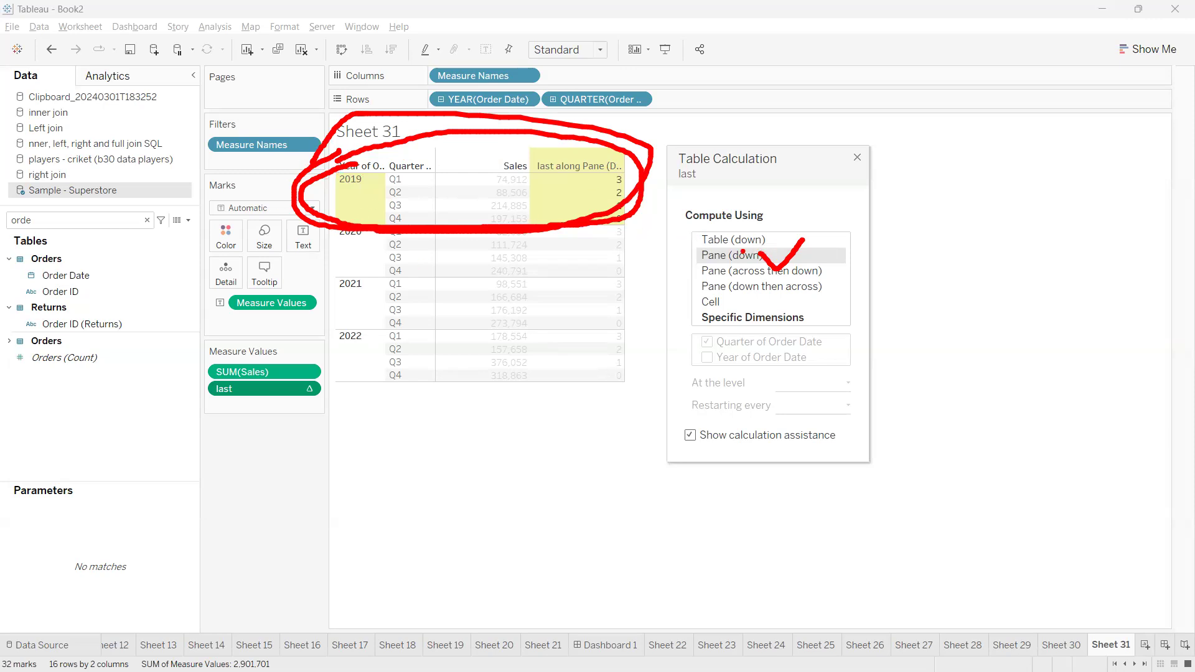
mouse_move(349, 161)
left_mouse_down()
mouse_move(386, 224)
mouse_move(644, 215)
mouse_move(373, 128)
left_mouse_up()
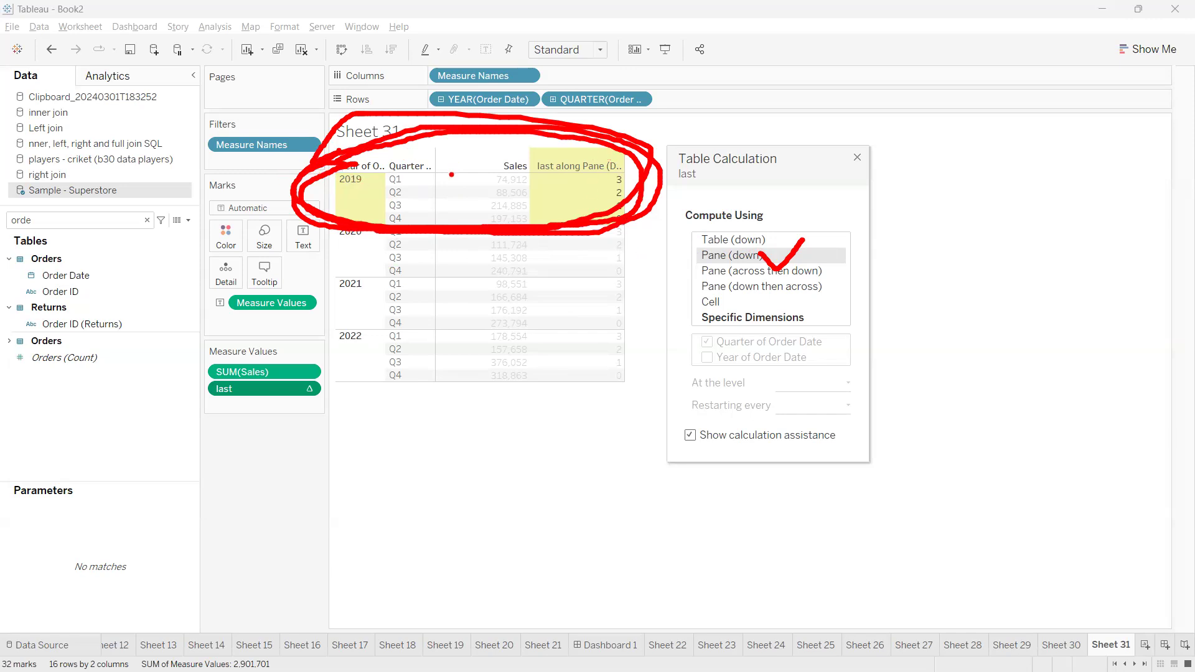
key("Escape")
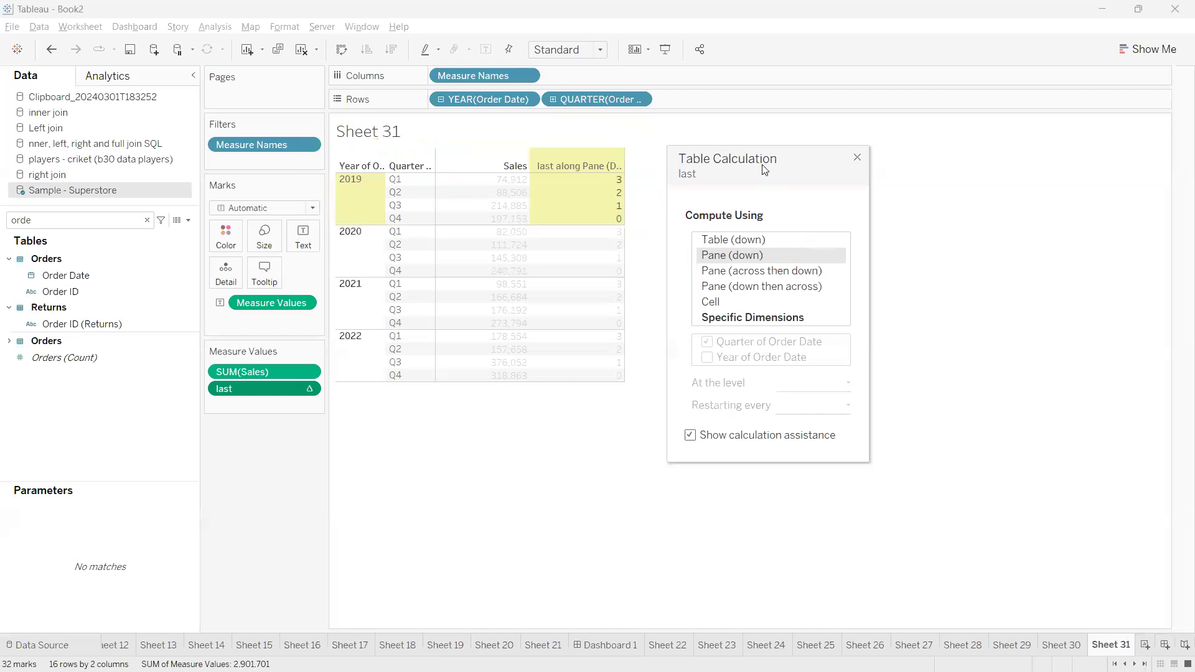
Compute last along Table (down), then switch to Specific Dimensions using Year of Order Date and Quarter of Order Date
left_click(733, 243)
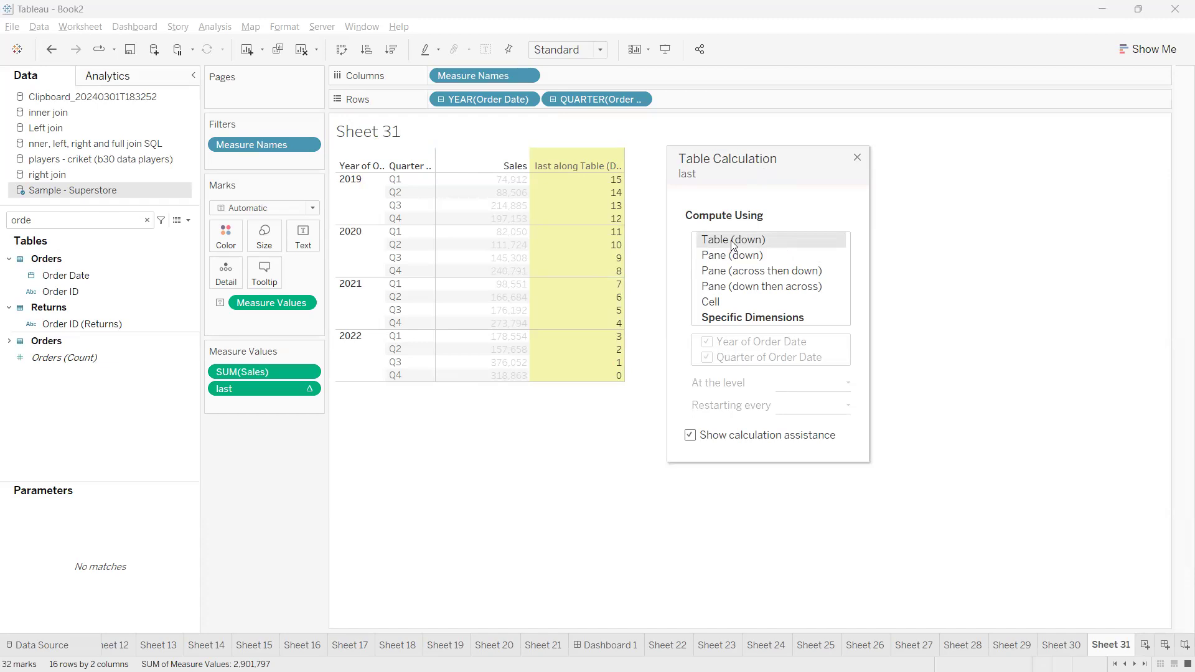
left_click(745, 319)
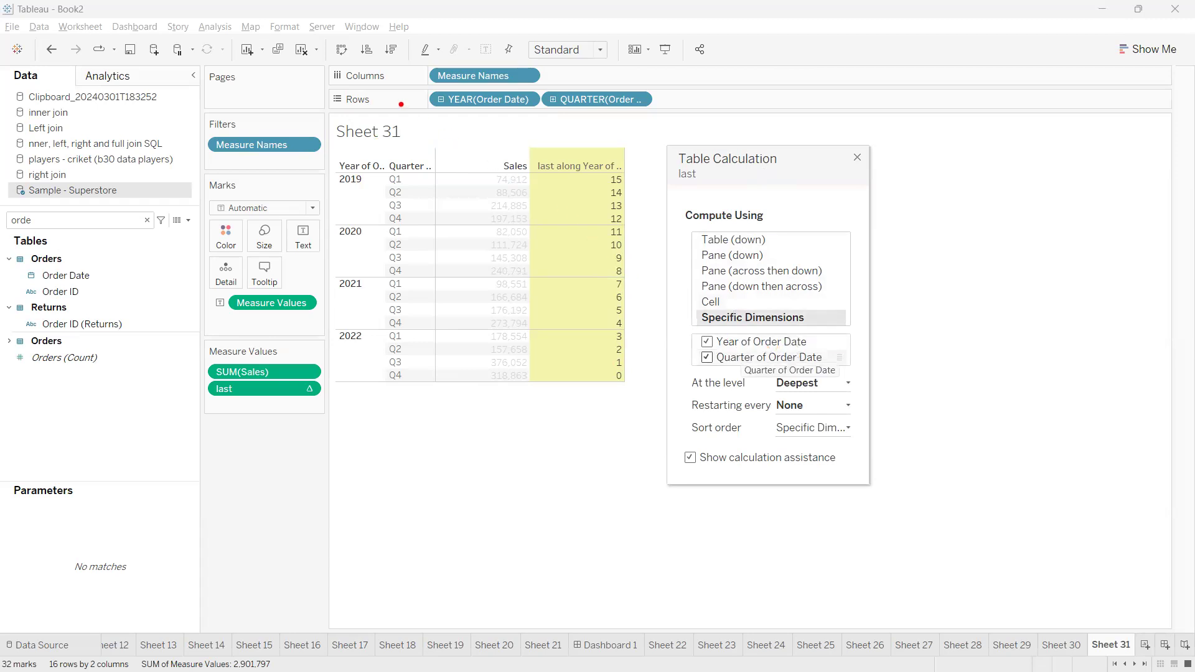
mouse_move(481, 111)
left_mouse_down()
mouse_move(548, 252)
mouse_move(610, 308)
mouse_move(694, 341)
left_mouse_up()
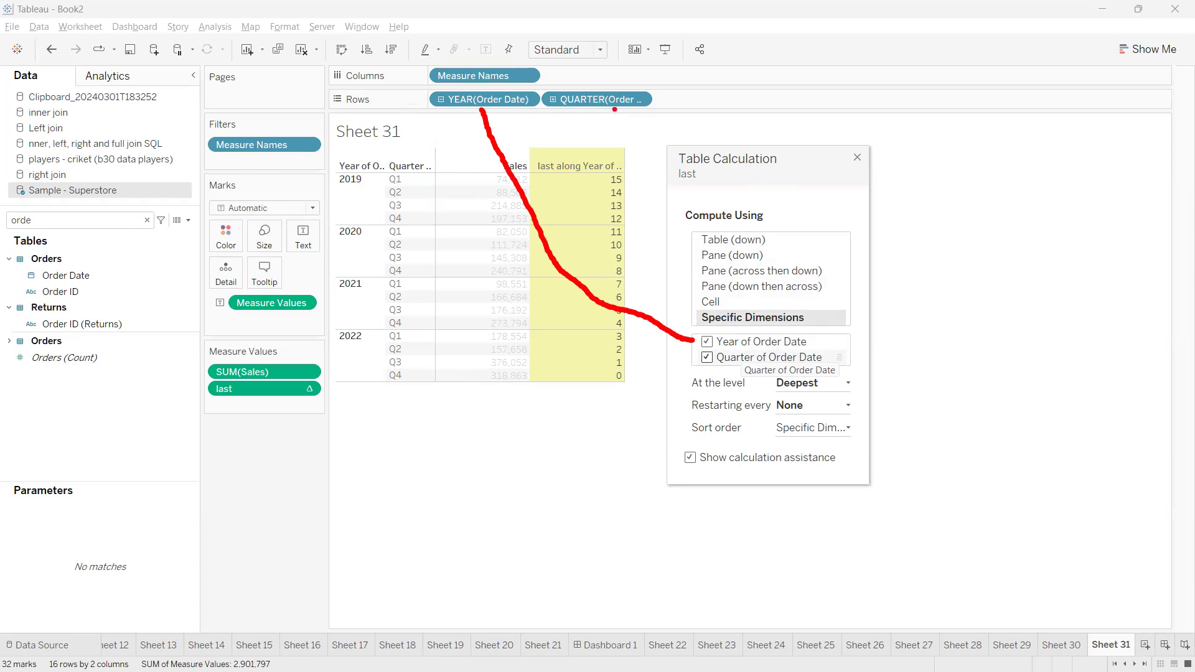
mouse_move(614, 109)
left_mouse_down()
mouse_move(597, 301)
mouse_move(638, 346)
mouse_move(682, 356)
left_mouse_up()
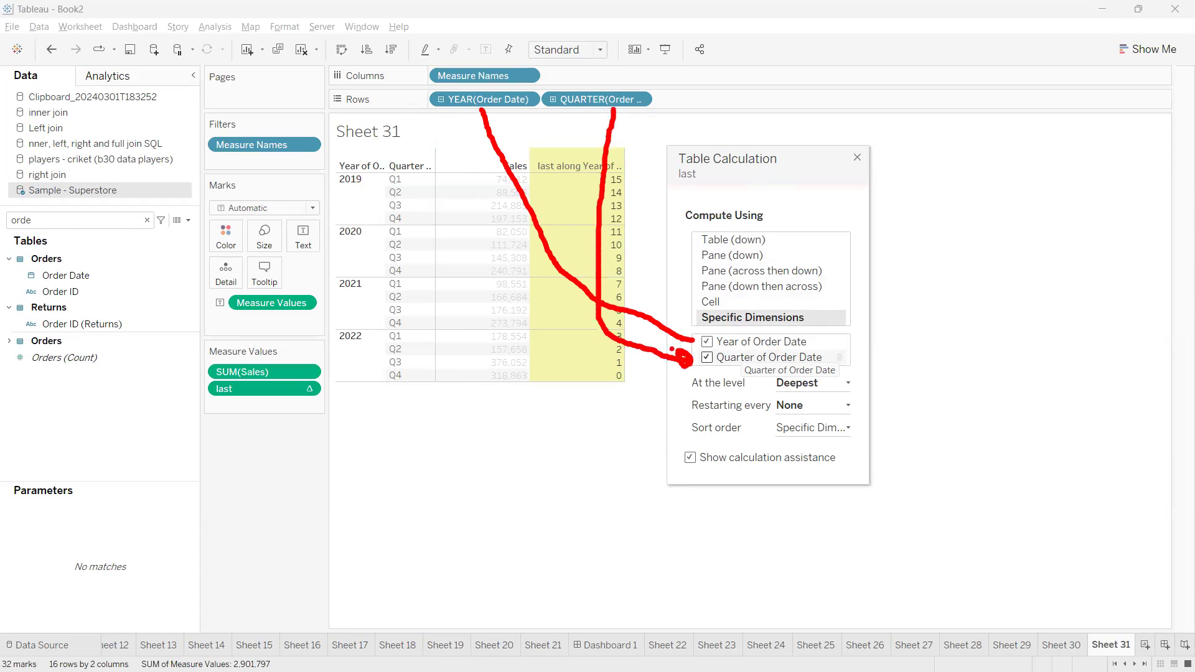
key("Escape")
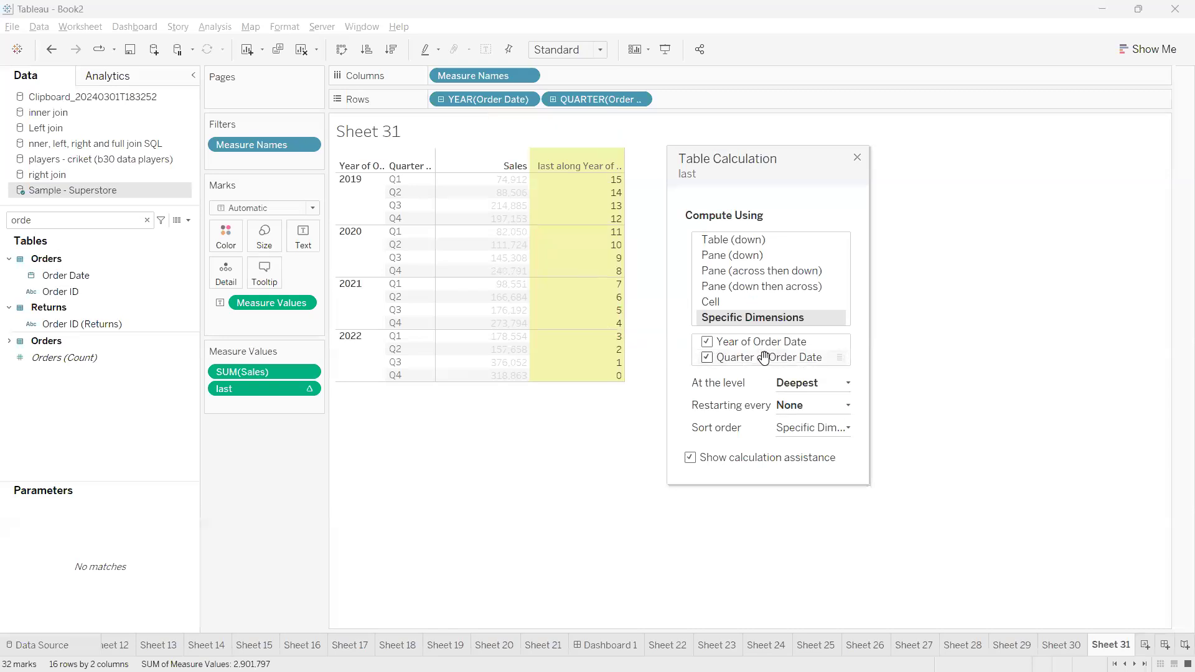
Place Quarter of Order Date above Year of Order Date in the specific dimensions, then restore the order with the year first
left_click_drag(765, 359, 774, 343)
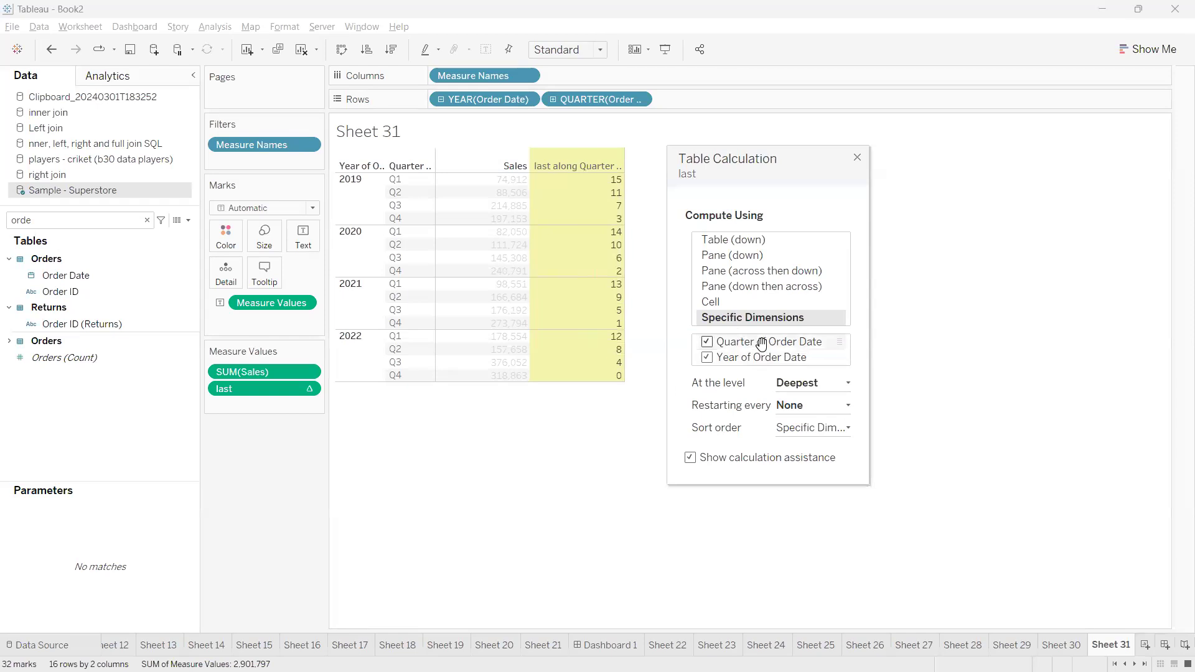
left_click_drag(762, 345, 827, 368)
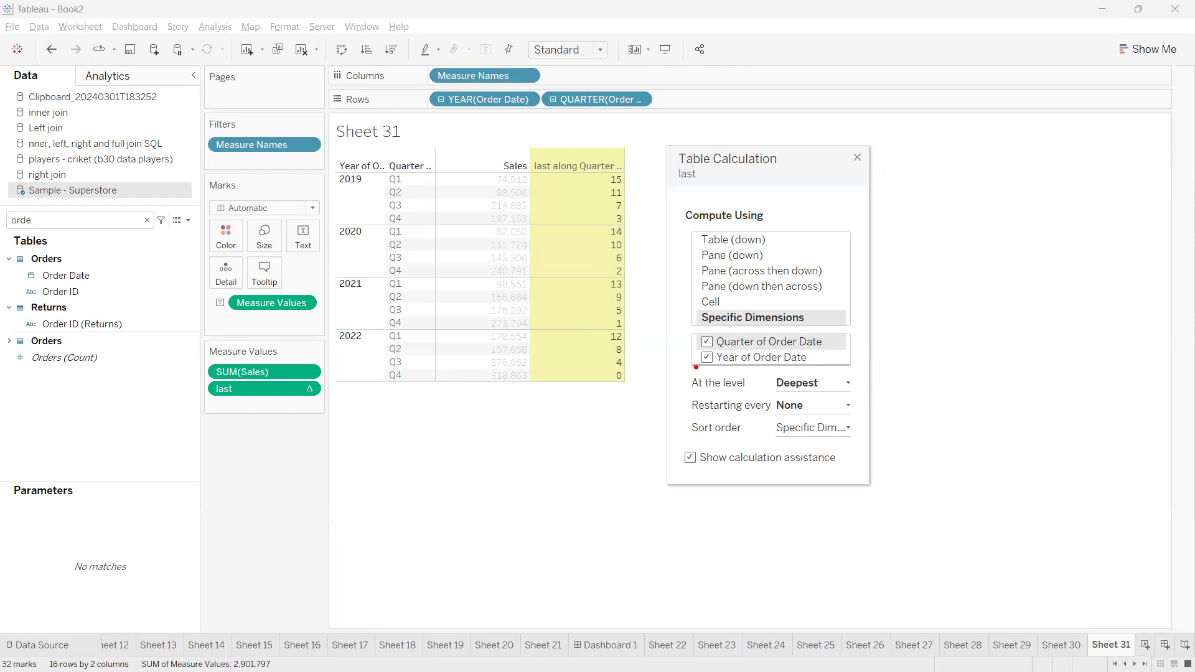
mouse_move(695, 366)
left_mouse_down()
mouse_move(738, 383)
mouse_move(716, 361)
mouse_move(693, 364)
left_mouse_up()
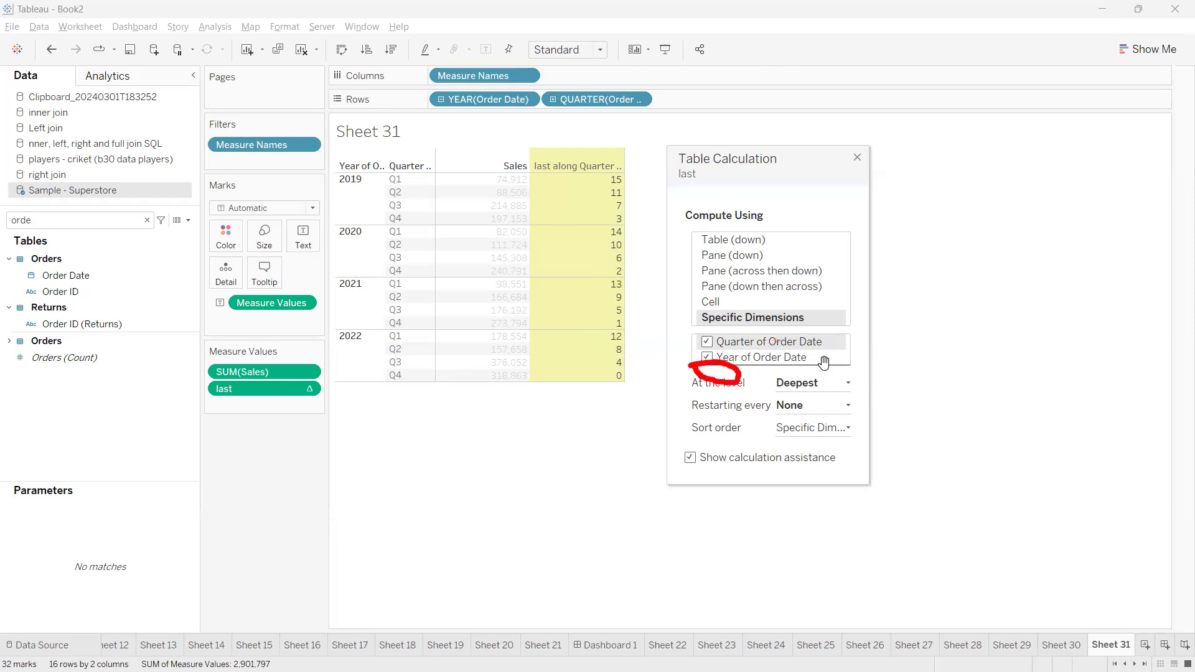
left_click_drag(778, 344, 782, 376)
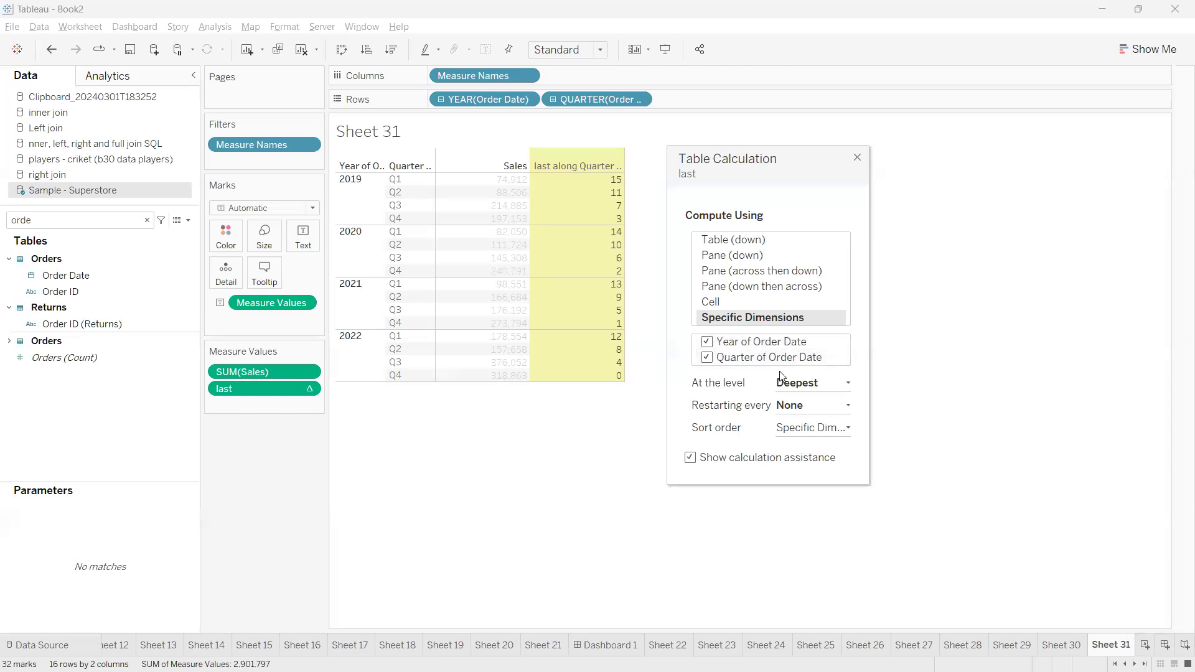
Compute last at the level Quarter of Order Date, restarting every Year of Order Date
left_click(707, 358)
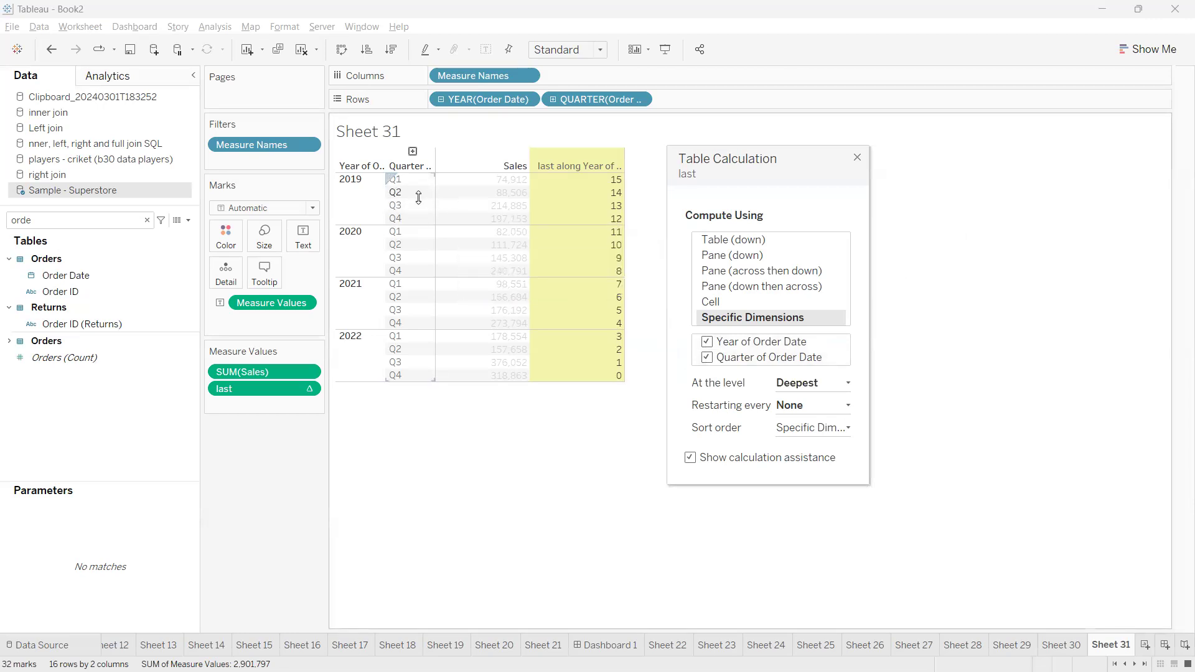
left_click(809, 386)
left_click(813, 429)
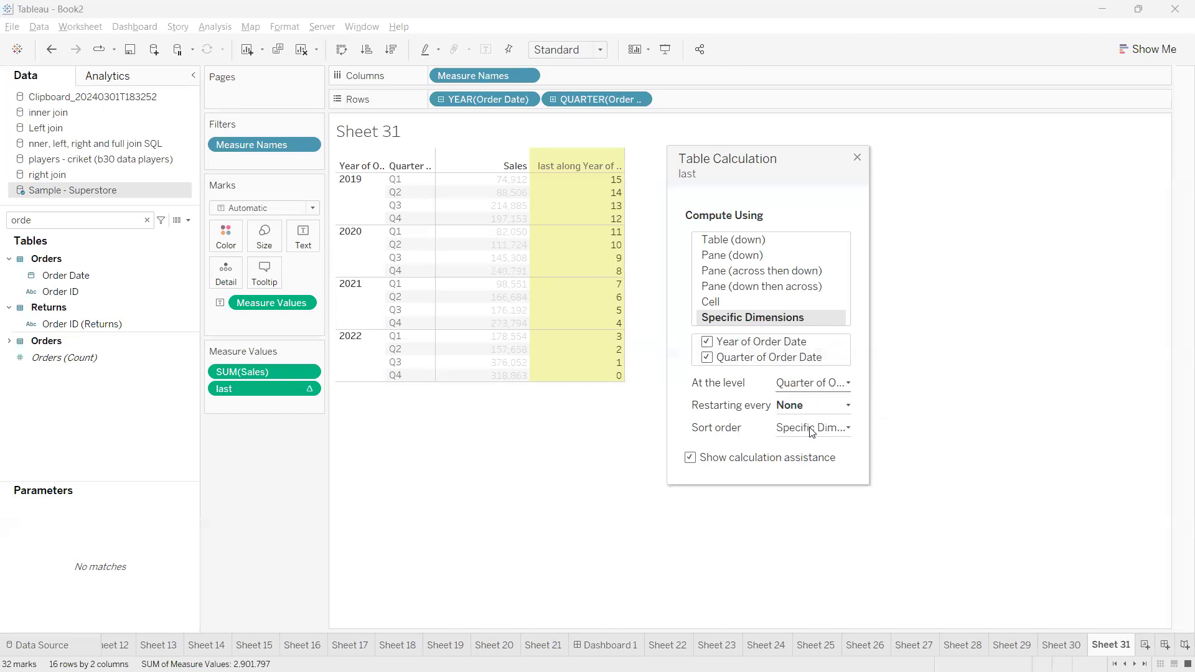
left_click(803, 406)
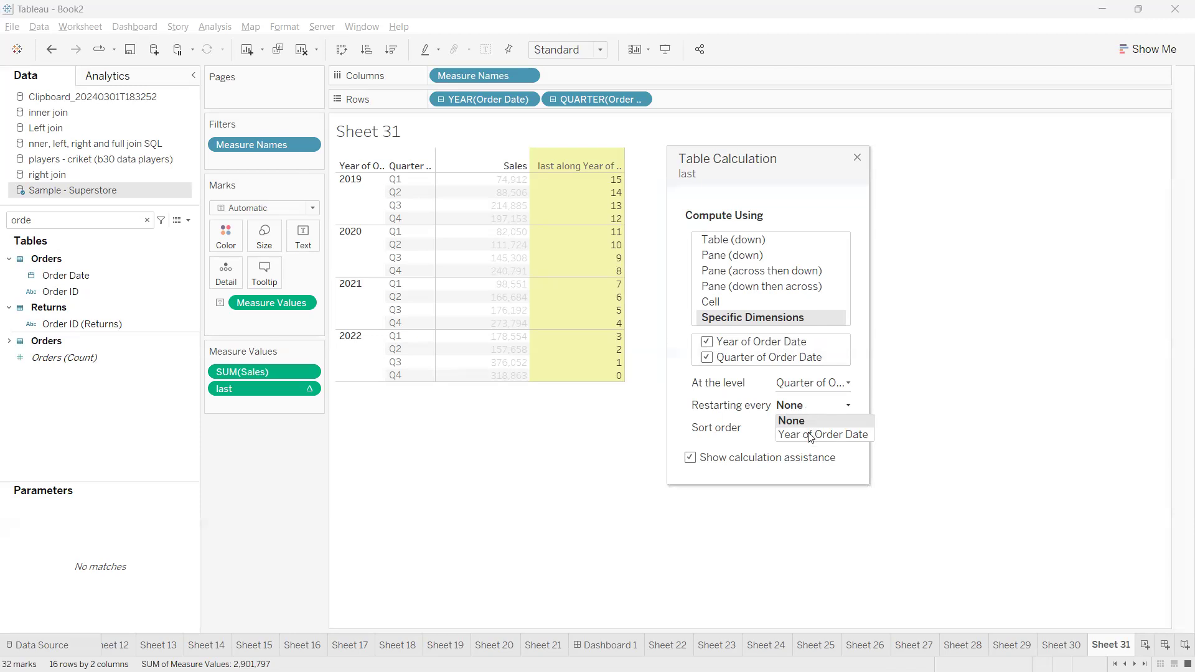
left_click(810, 435)
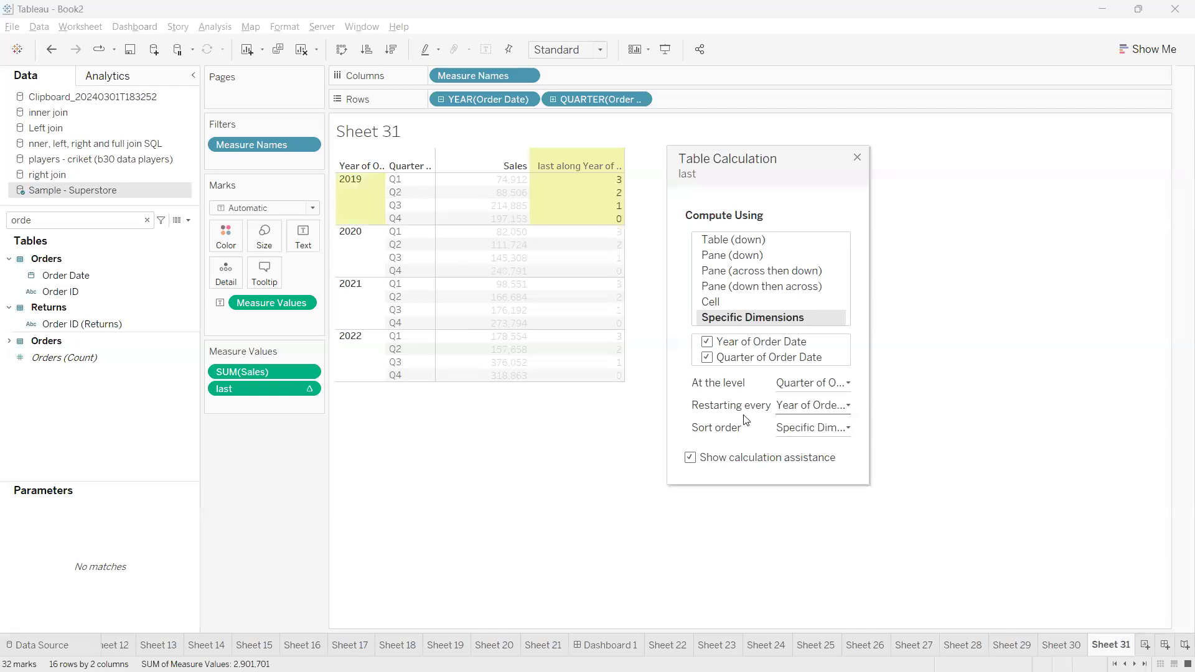
Examine how the restart setting divides the last values into separate 2019 and 2020 blocks
mouse_move(693, 410)
left_mouse_down()
mouse_move(616, 467)
mouse_move(615, 478)
mouse_move(634, 480)
left_mouse_up()
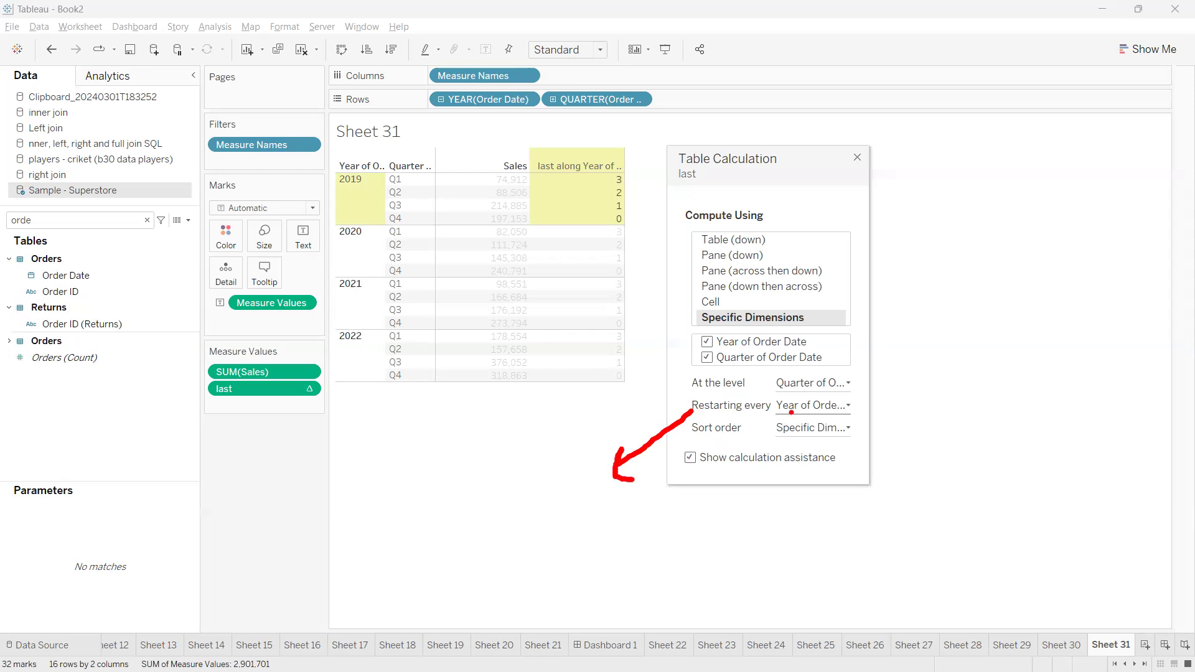
mouse_move(773, 418)
left_mouse_down()
mouse_move(808, 419)
mouse_move(778, 421)
left_mouse_up()
mouse_move(348, 167)
left_mouse_down()
mouse_move(315, 202)
mouse_move(358, 230)
mouse_move(472, 234)
mouse_move(642, 215)
mouse_move(455, 141)
mouse_move(297, 179)
left_mouse_up()
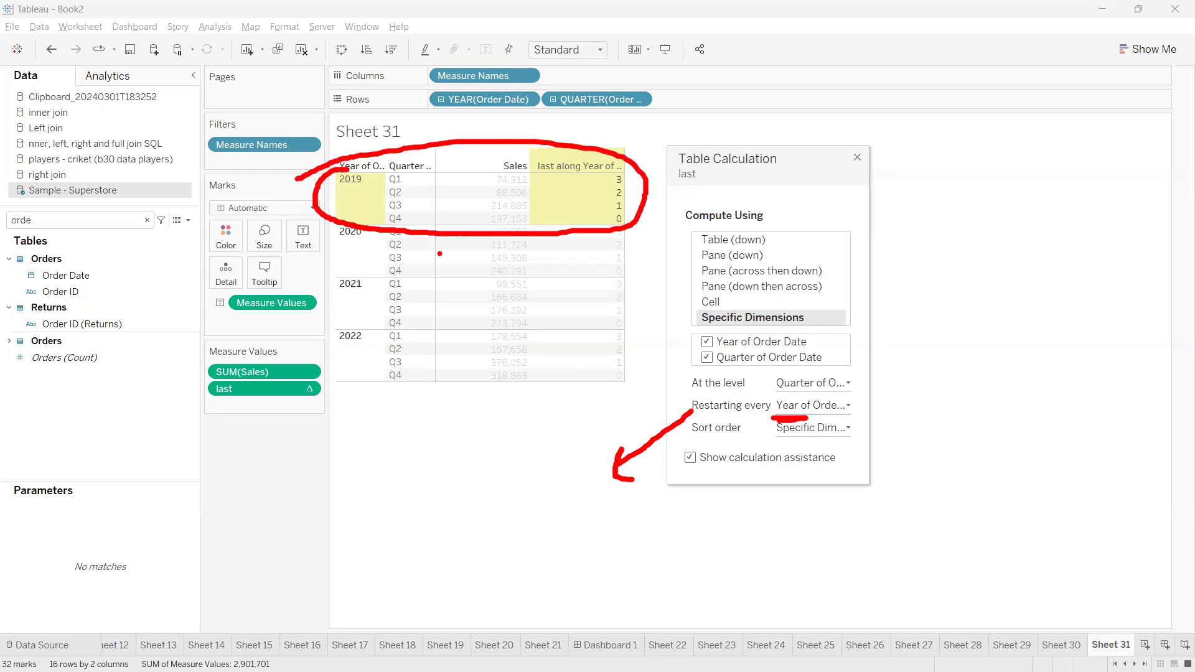
mouse_move(350, 226)
left_mouse_down()
mouse_move(317, 269)
mouse_move(529, 288)
mouse_move(637, 233)
mouse_move(328, 215)
mouse_move(293, 228)
left_mouse_up()
mouse_move(628, 272)
left_mouse_down()
mouse_move(671, 272)
mouse_move(633, 245)
mouse_move(633, 229)
mouse_move(659, 218)
left_mouse_up()
key("Escape")
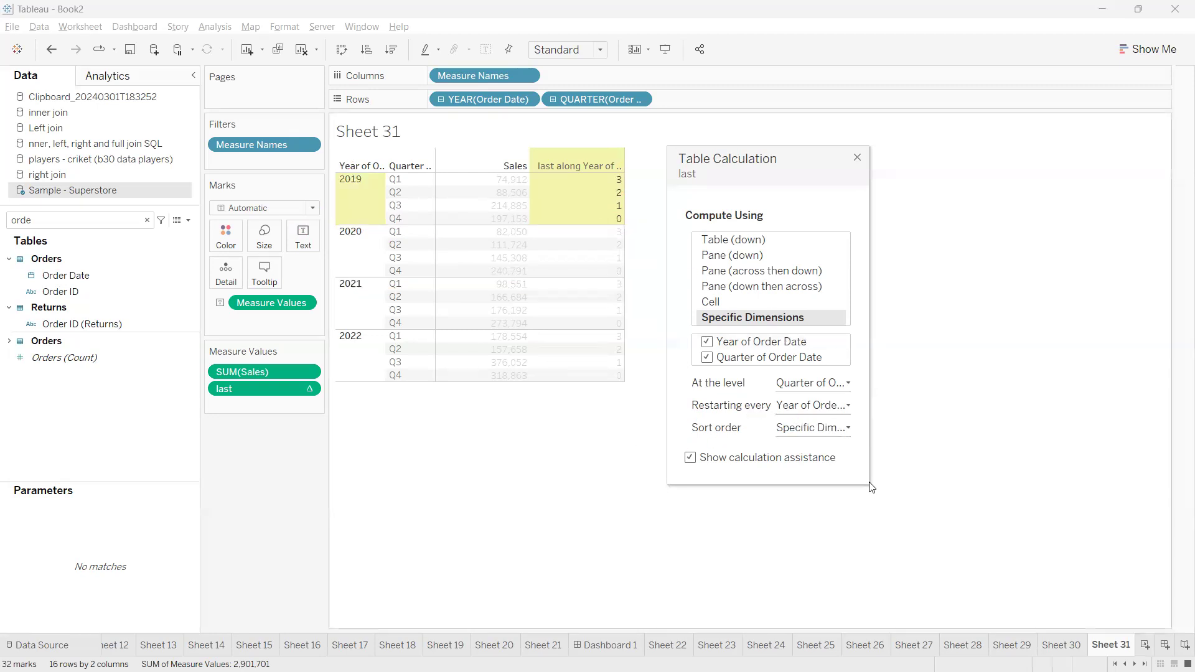
Examine the last value in the Q4 row of all four years and close the table calculation settings
left_click_drag(728, 158, 693, 161)
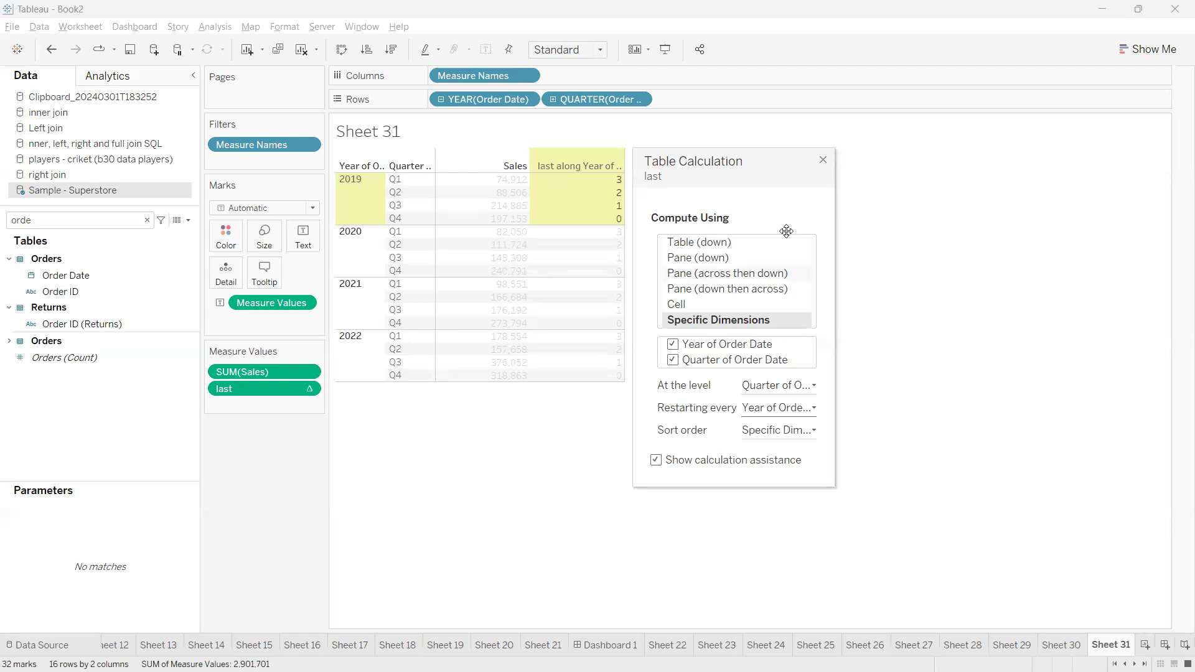
left_click_drag(765, 159, 853, 143)
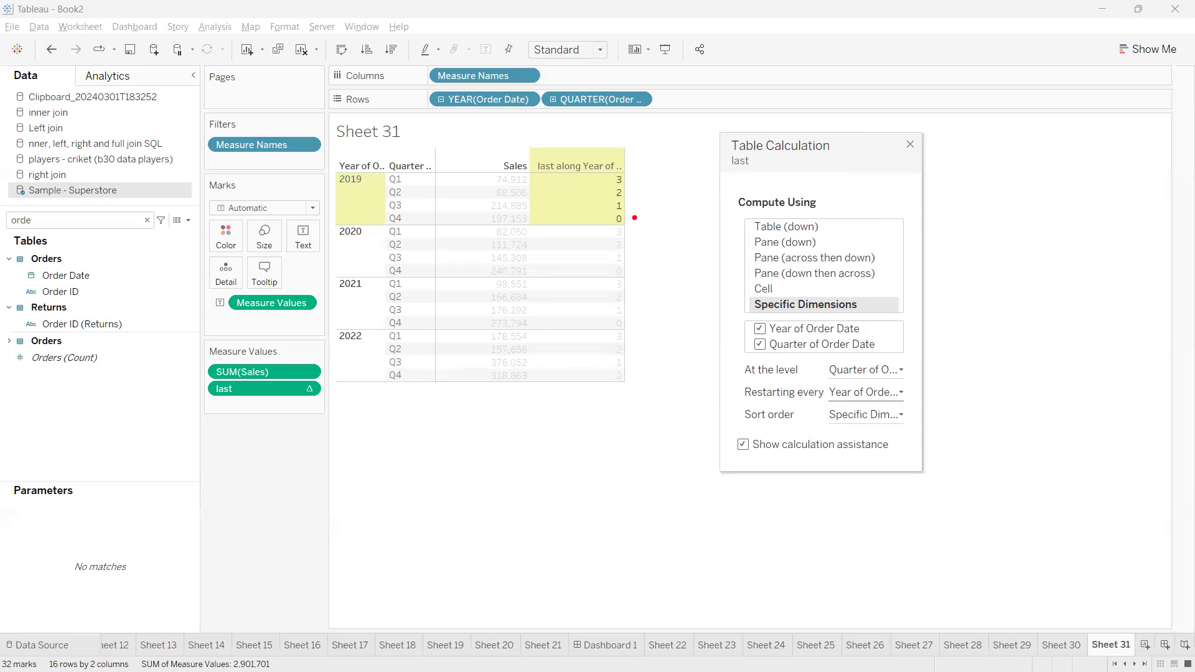
left_click_drag(633, 220, 659, 212)
left_click_drag(627, 275, 650, 270)
left_click_drag(627, 323, 645, 317)
left_click_drag(628, 373, 645, 369)
key("Escape")
key("Escape")
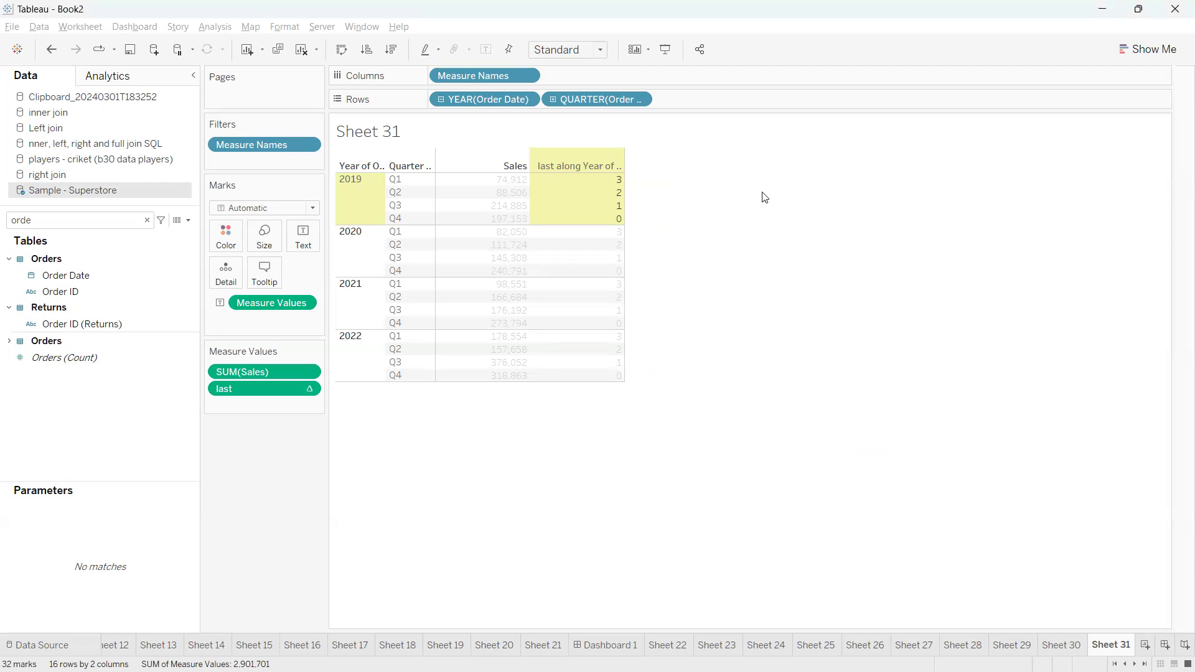
left_click(311, 393)
left_click(275, 404)
left_click(557, 275)
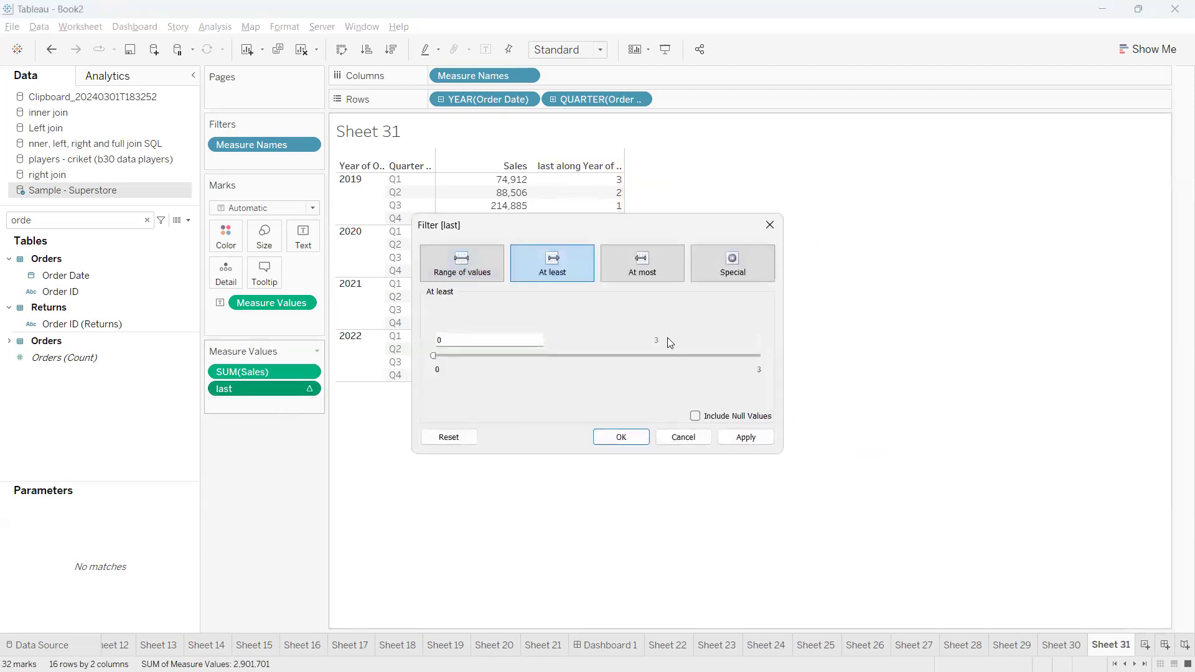
left_click(770, 225)
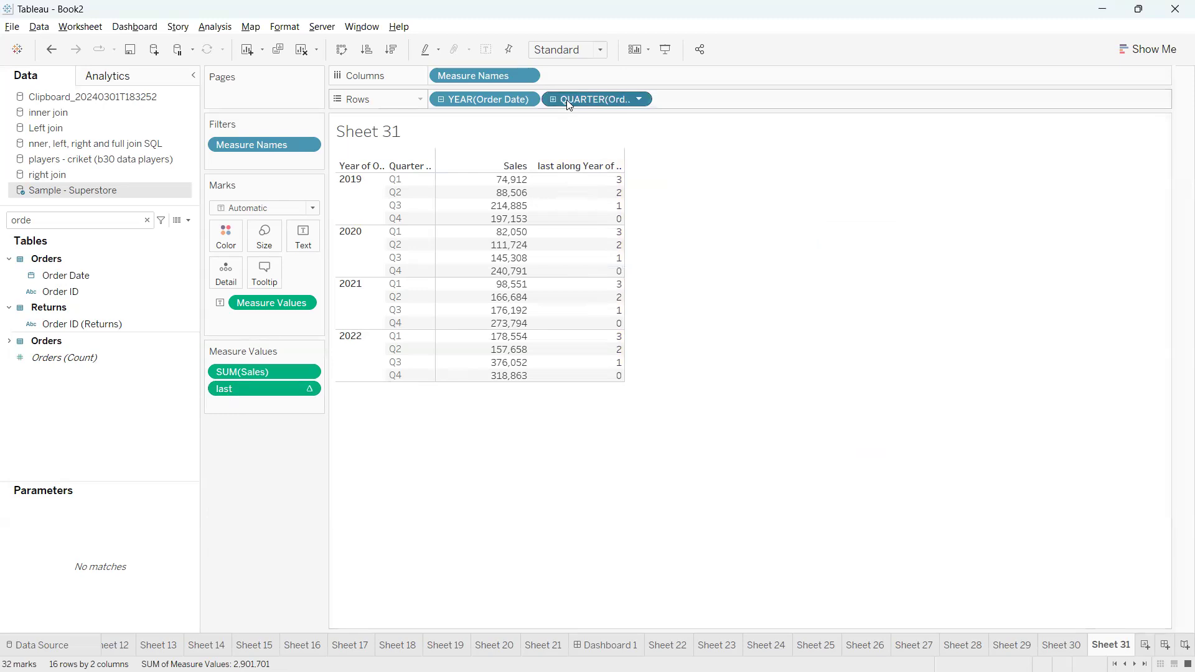
Examine the Compute Using options for last, comparing Order Date with the year and quarter fields on Rows
left_click(309, 390)
mouse_move(280, 501)
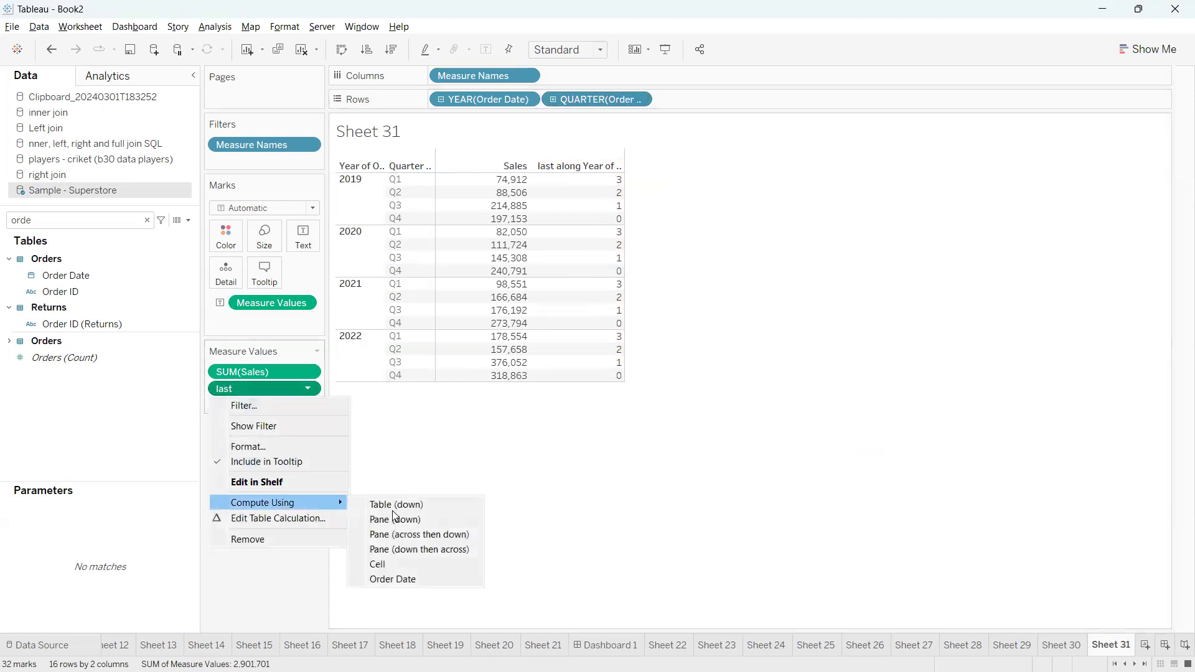
left_click(417, 577)
left_click_drag(431, 577, 475, 560)
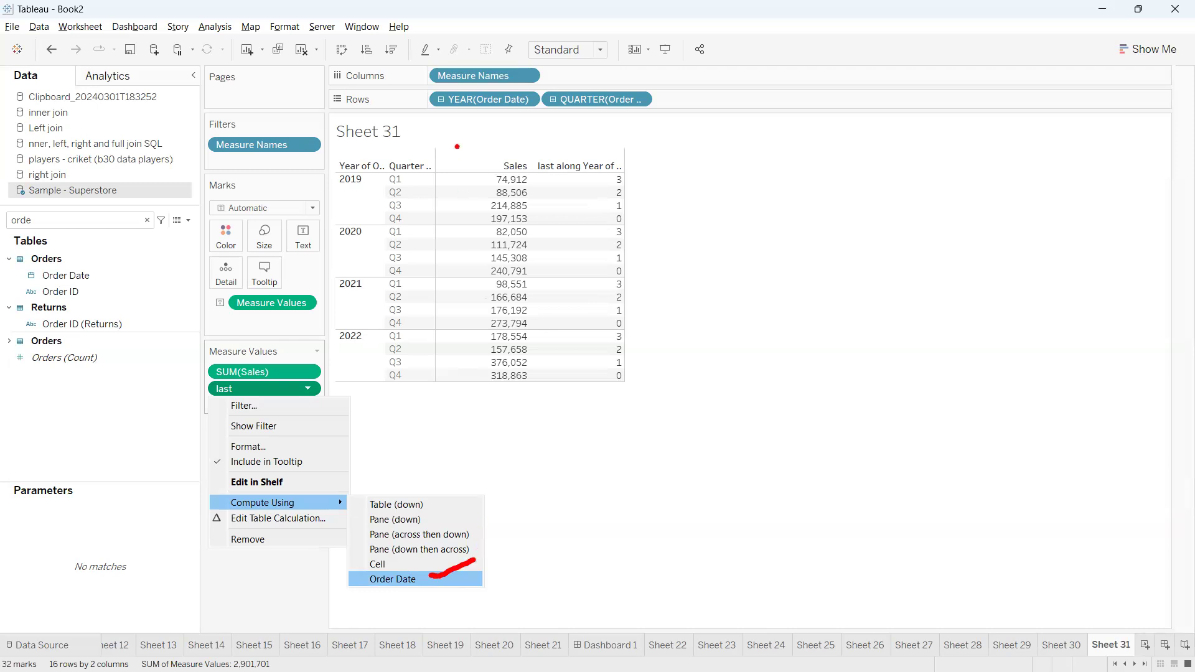
mouse_move(449, 116)
left_mouse_down()
mouse_move(546, 127)
mouse_move(583, 112)
mouse_move(653, 163)
left_mouse_up()
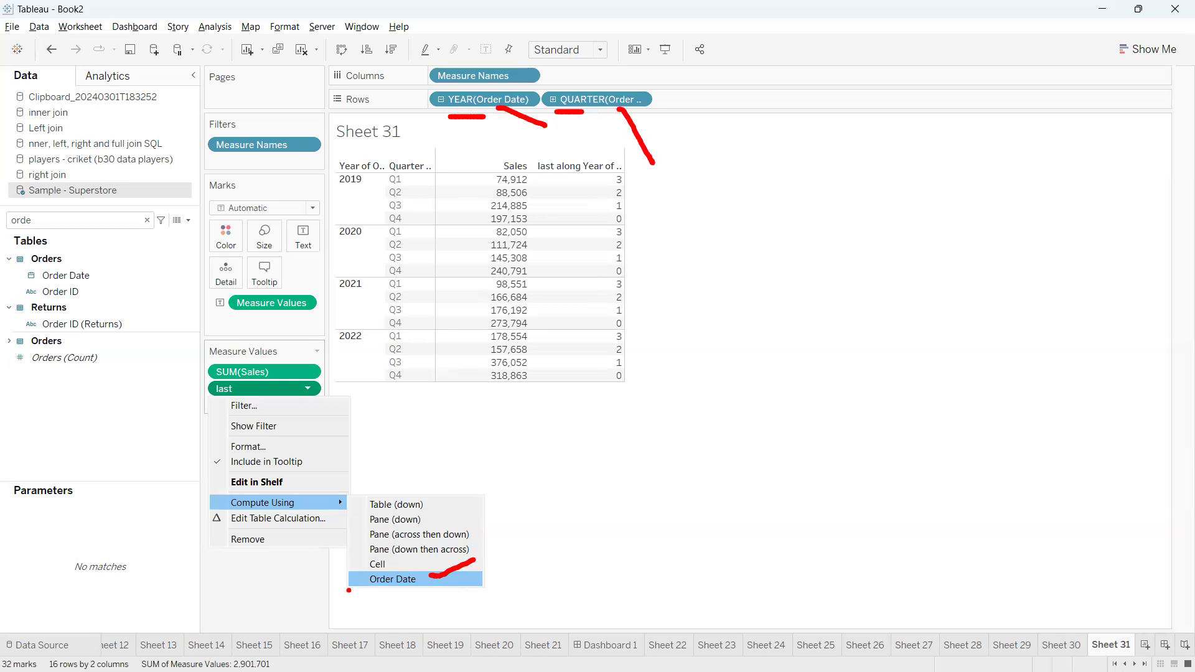
mouse_move(370, 576)
left_mouse_down()
mouse_move(414, 611)
mouse_move(429, 571)
mouse_move(369, 574)
left_mouse_up()
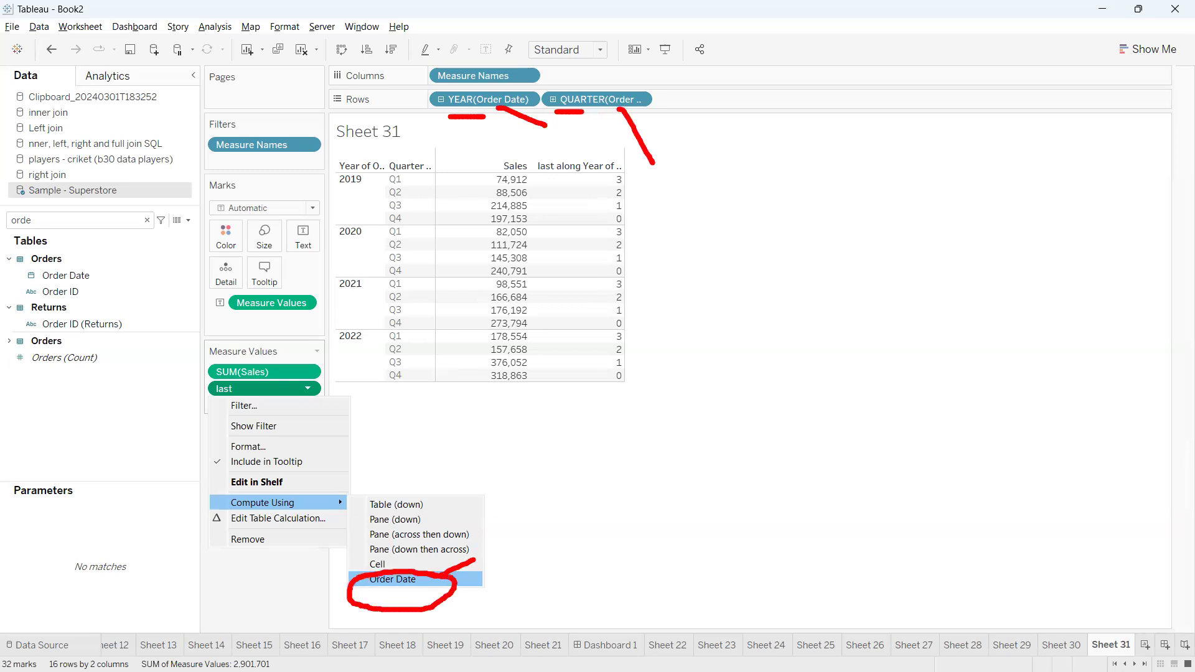
left_click(416, 579)
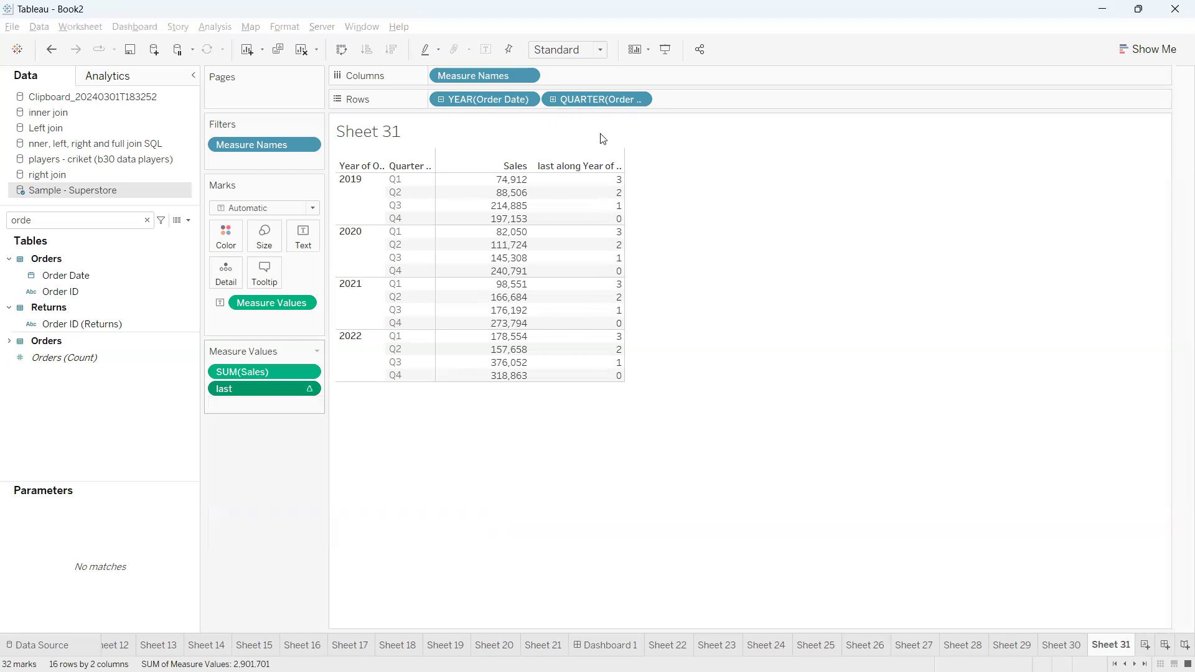
Remove QUARTER(Order Date) from the rows and examine the level and restart options in the table calculation settings for last
left_click_drag(597, 100, 771, 218)
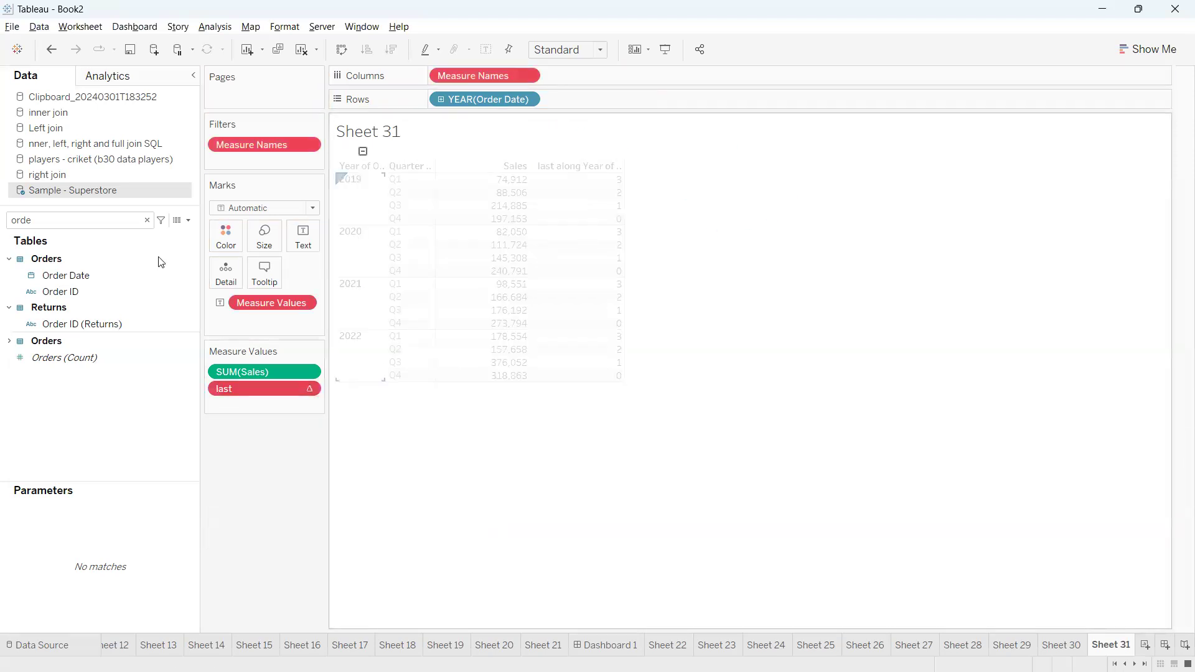
double_click(91, 218)
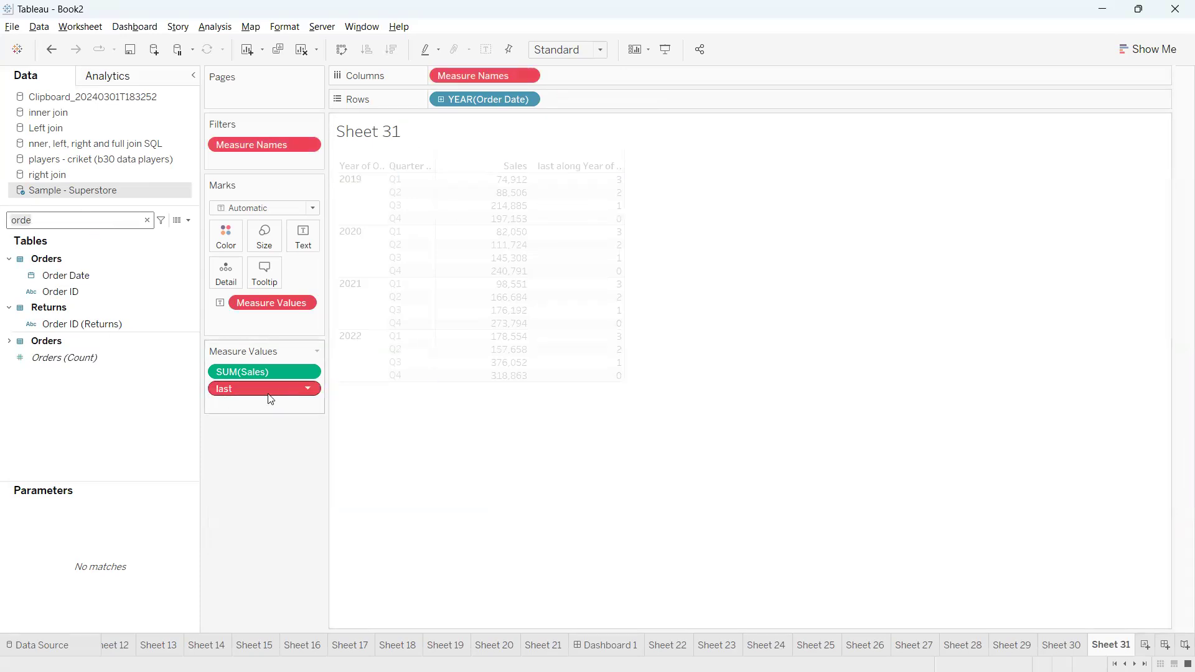
left_click(313, 388)
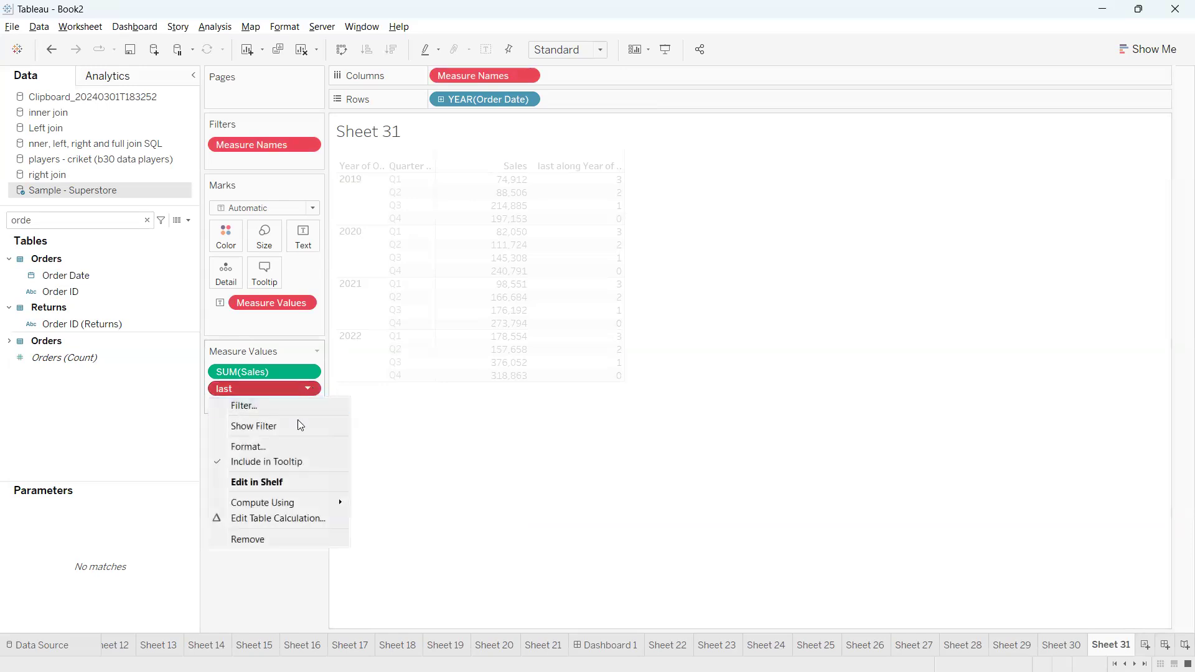
left_click(295, 519)
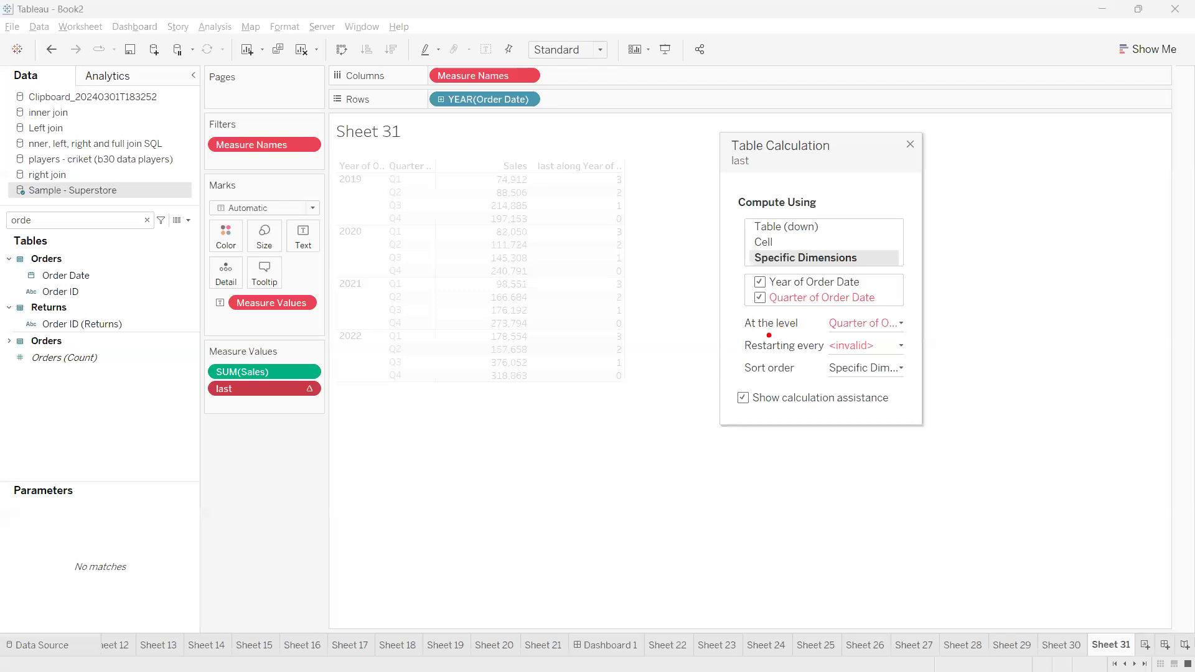
mouse_move(787, 336)
left_mouse_down()
mouse_move(851, 332)
mouse_move(896, 308)
mouse_move(808, 334)
left_mouse_up()
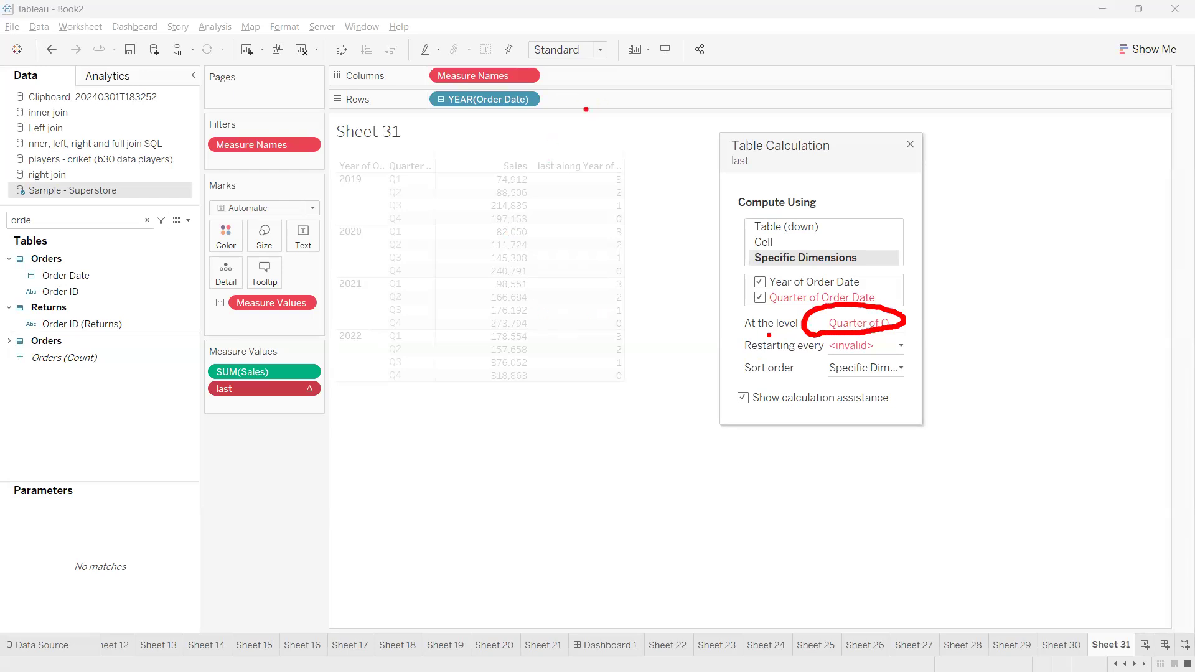
mouse_move(310, 387)
left_mouse_down()
mouse_move(290, 411)
mouse_move(327, 391)
mouse_move(309, 388)
mouse_move(337, 422)
mouse_move(294, 463)
left_mouse_up()
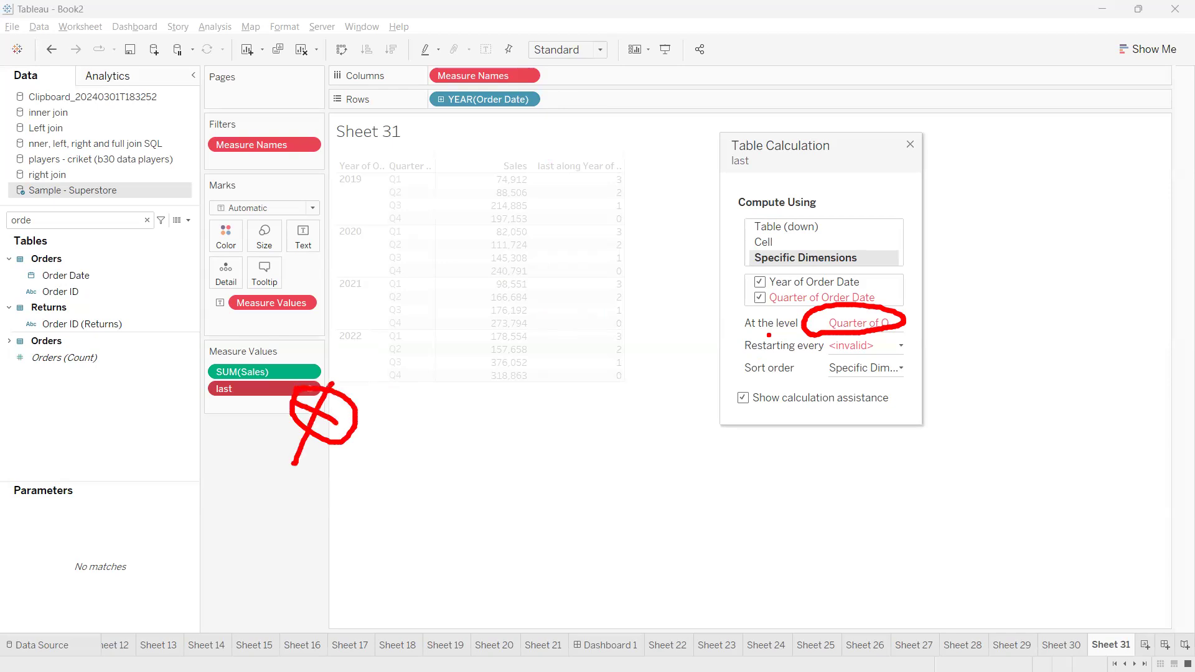
key("Escape")
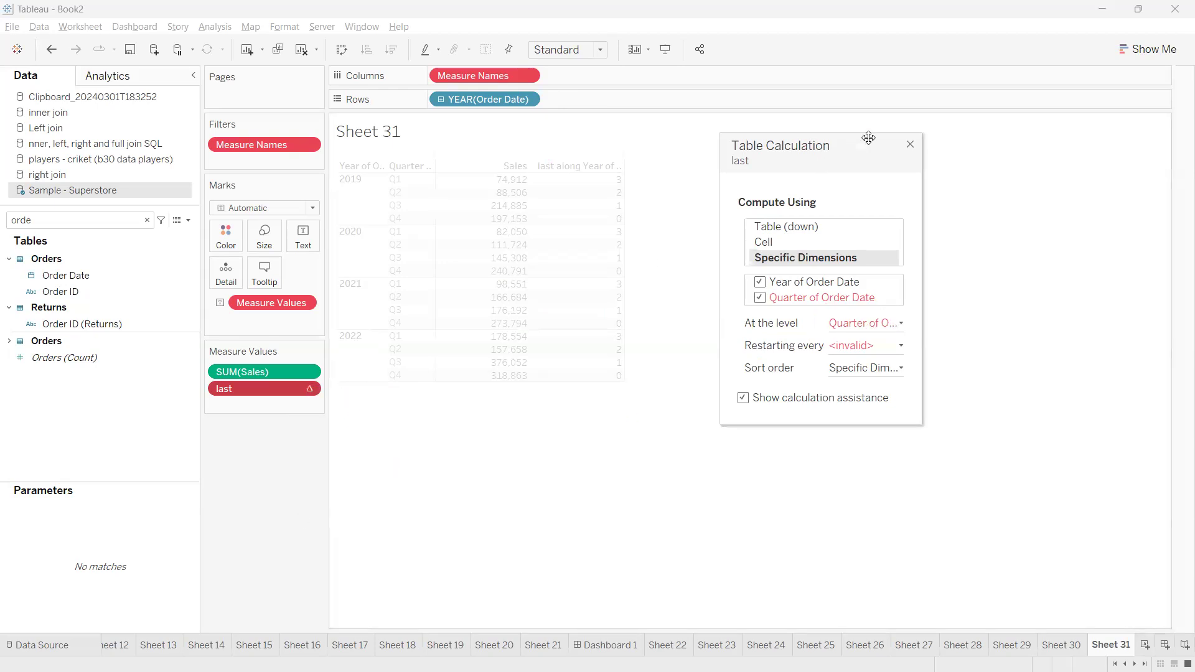
Close the table calculation settings, find Category in the data fields and add it to Rows after YEAR(Order Date)
left_click(912, 146)
left_click(101, 227)
key("BackSpace")
key("BackSpace")
key("BackSpace")
key("BackSpace")
type("cat")
left_click_drag(70, 275, 554, 96)
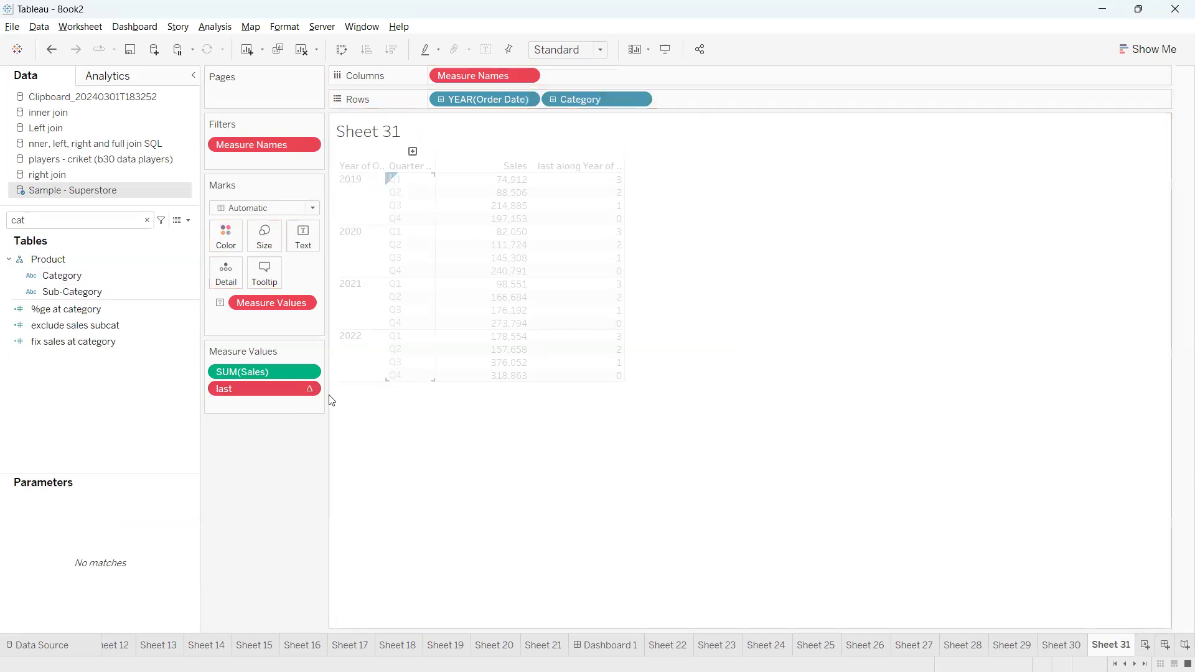
Examine the Compute Using options for last, comparing Category and Order Date with the table and pane options
left_click(310, 389)
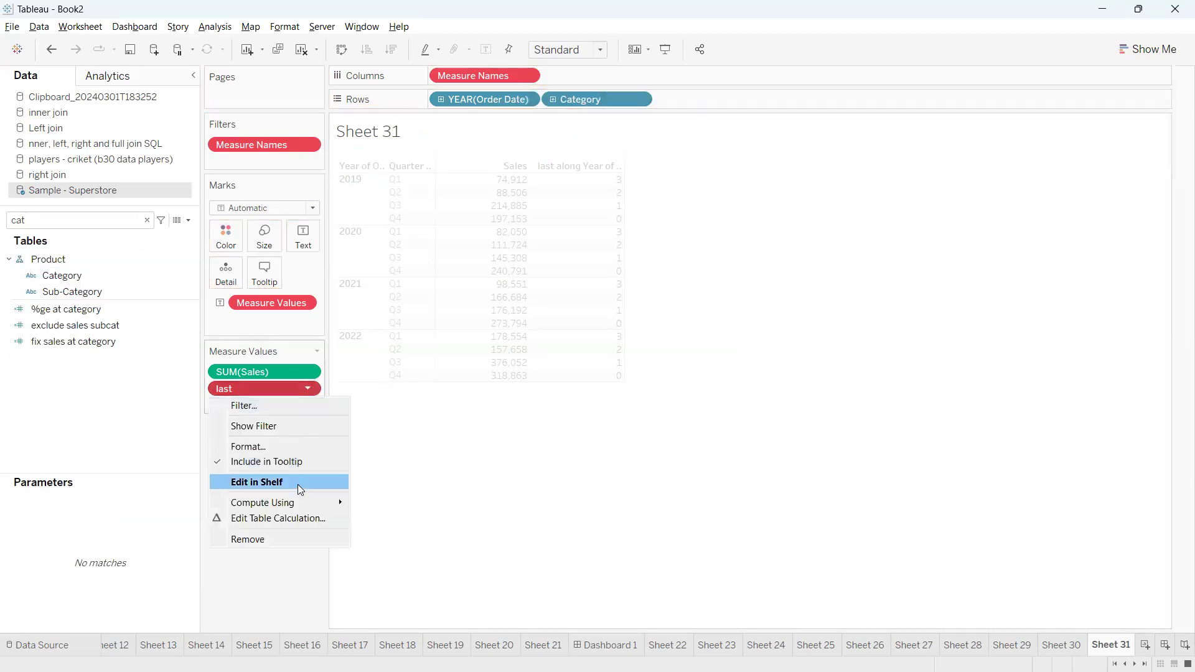
mouse_move(306, 503)
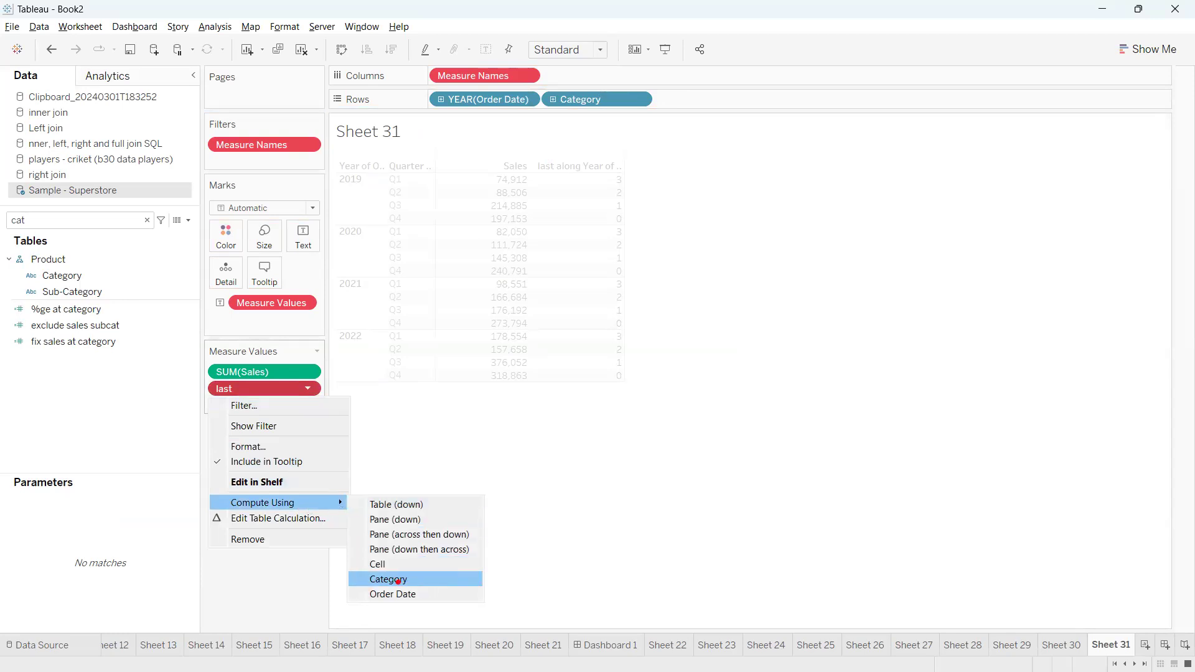
left_click_drag(417, 578, 447, 546)
left_click_drag(425, 598, 455, 583)
left_click_drag(472, 587, 485, 622)
left_click_drag(528, 580, 549, 588)
mouse_move(500, 562)
left_mouse_down()
mouse_move(522, 591)
mouse_move(558, 600)
mouse_move(519, 593)
left_mouse_up()
left_click_drag(527, 593, 568, 616)
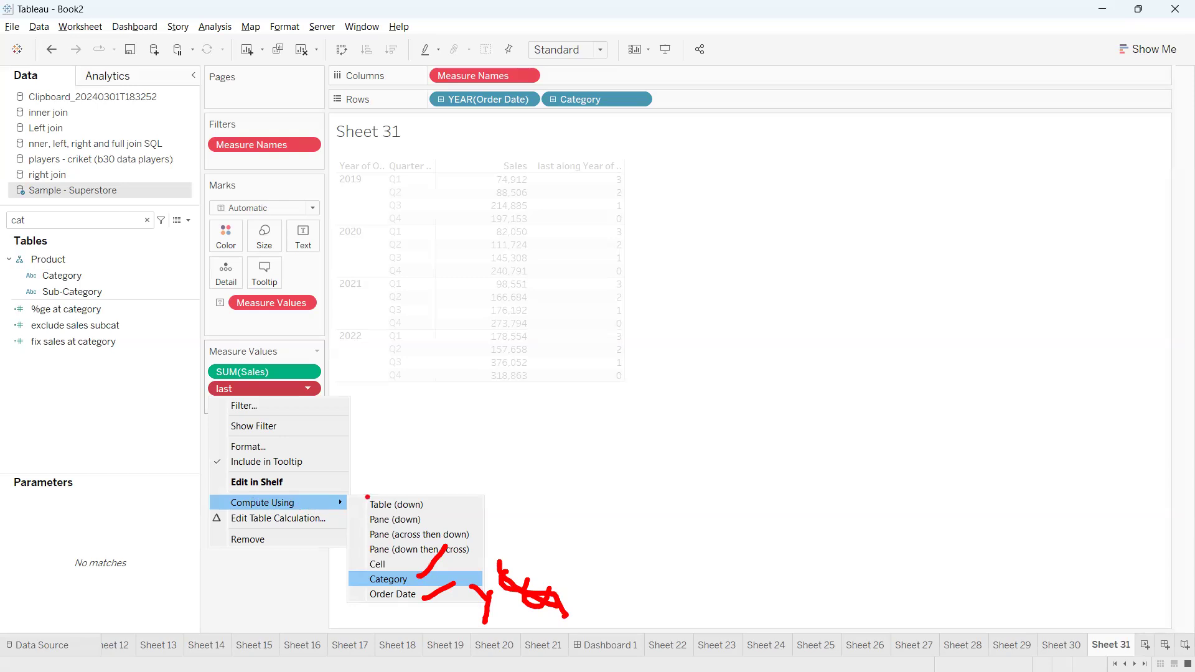
left_click_drag(426, 521, 459, 504)
mouse_move(260, 507)
left_mouse_down()
mouse_move(246, 509)
mouse_move(268, 550)
mouse_move(299, 511)
mouse_move(232, 509)
left_mouse_up()
key("Escape")
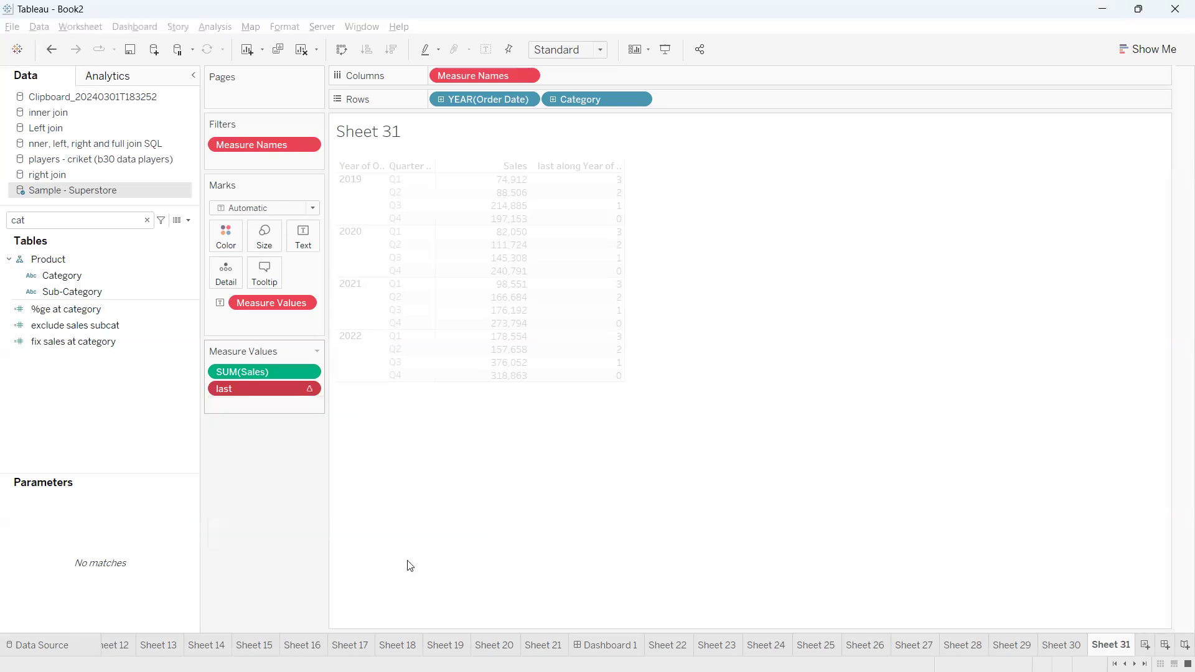
Compute last using Category and examine how its values run within each year
left_click(304, 387)
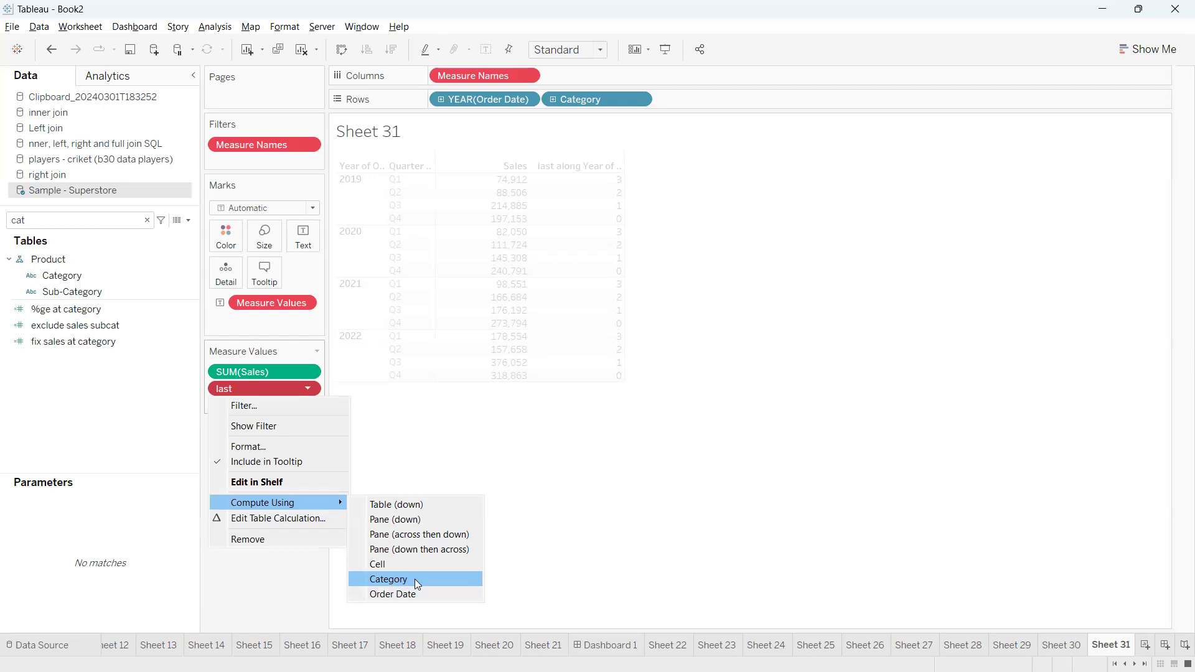
left_click(416, 580)
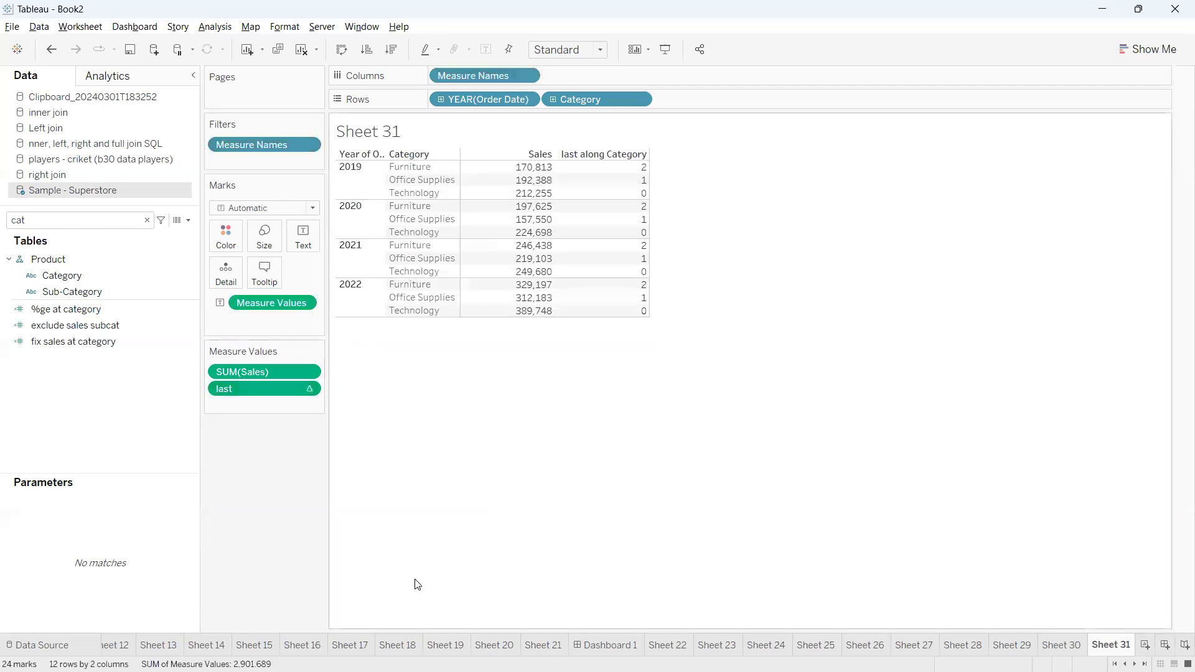
mouse_move(330, 451)
left_mouse_down()
mouse_move(319, 452)
mouse_move(400, 435)
mouse_move(395, 454)
mouse_move(377, 451)
mouse_move(446, 424)
mouse_move(454, 391)
mouse_move(566, 373)
mouse_move(589, 390)
left_mouse_up()
left_click_drag(601, 370, 624, 380)
mouse_move(486, 464)
left_mouse_down()
mouse_move(506, 514)
mouse_move(579, 498)
mouse_move(582, 461)
mouse_move(635, 507)
left_mouse_up()
left_click_drag(343, 150, 391, 151)
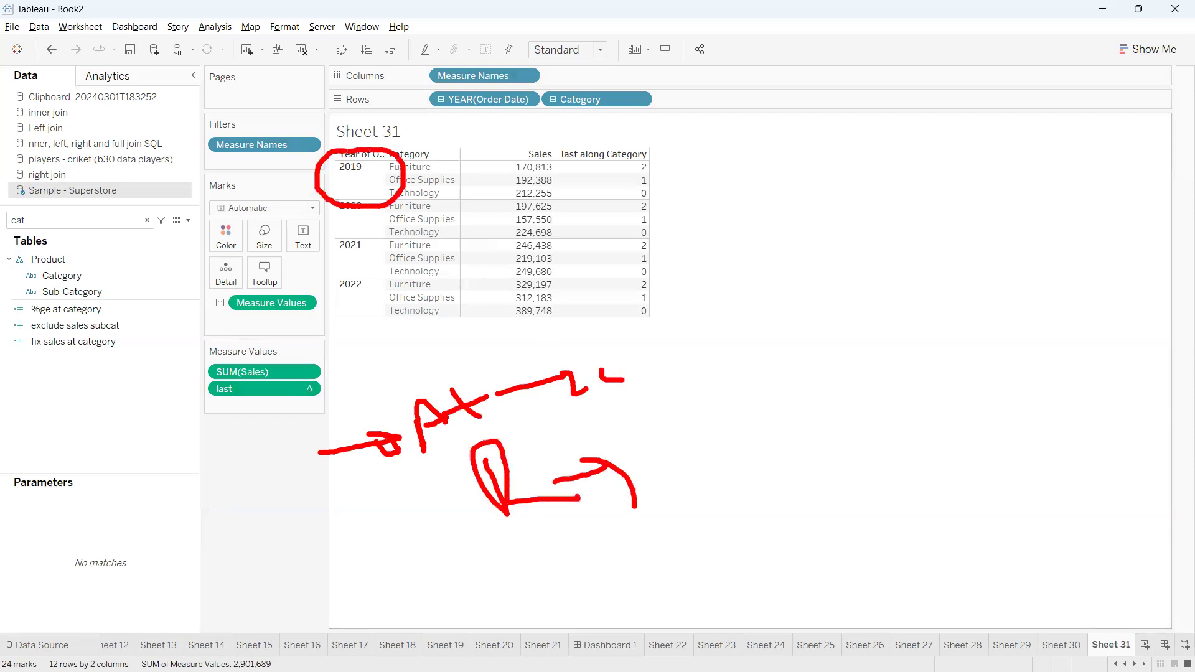
left_click(415, 581)
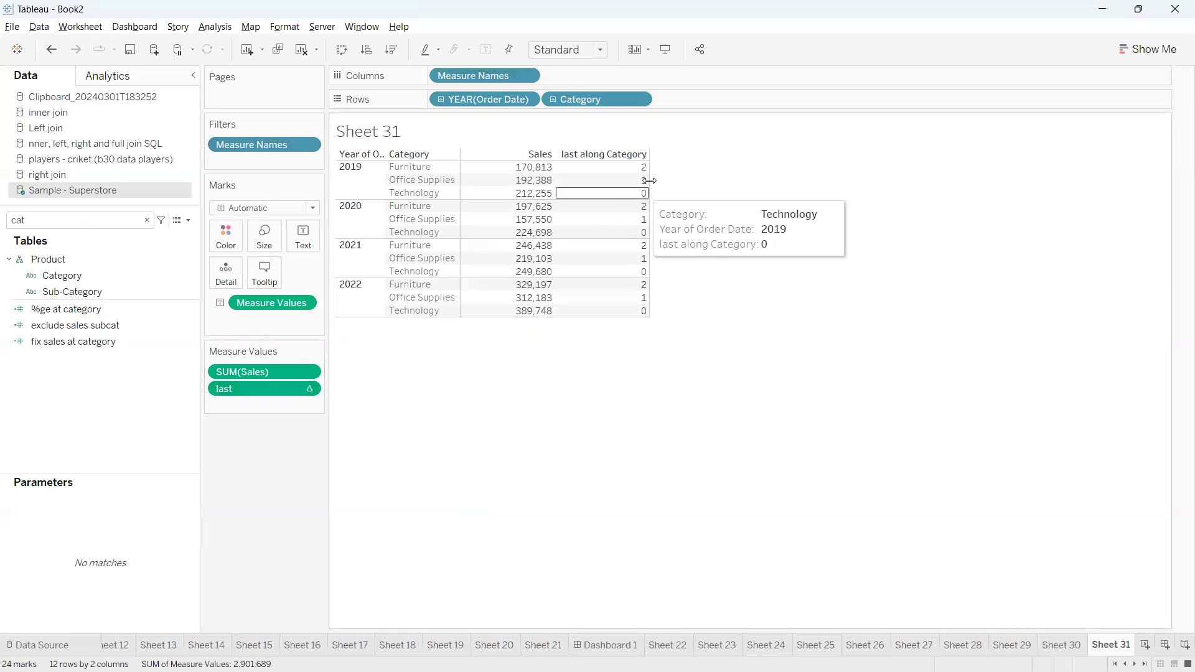
mouse_move(607, 179)
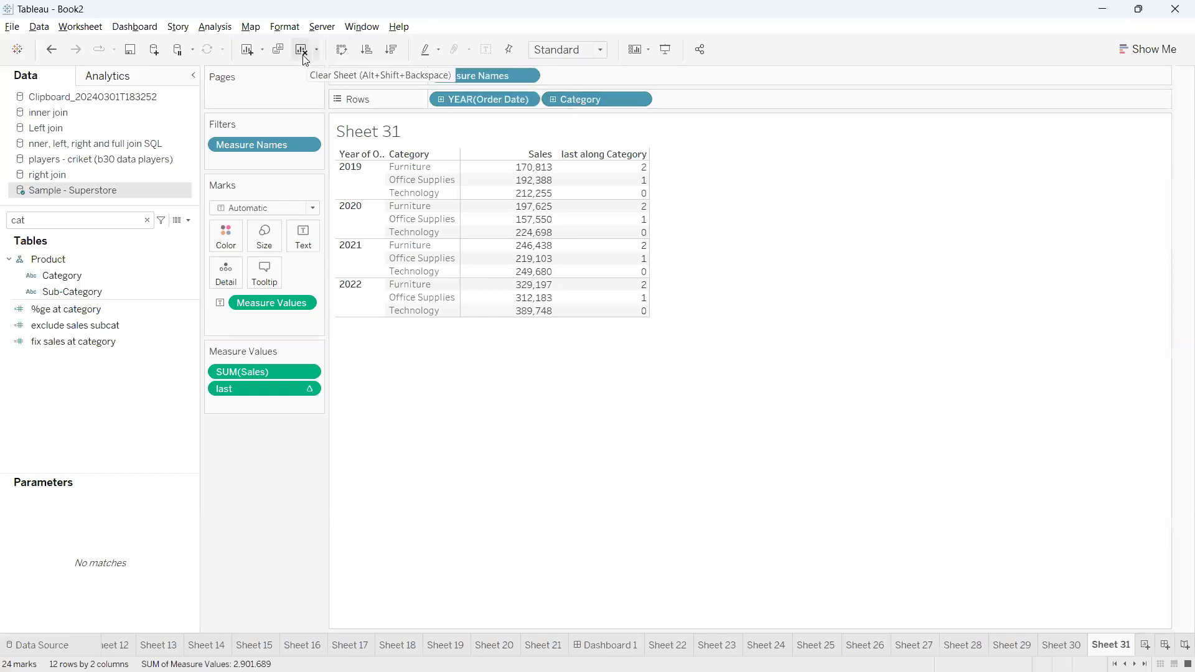
Clear the worksheet and add Order Date to Rows by year
left_click_drag(659, 299, 729, 331)
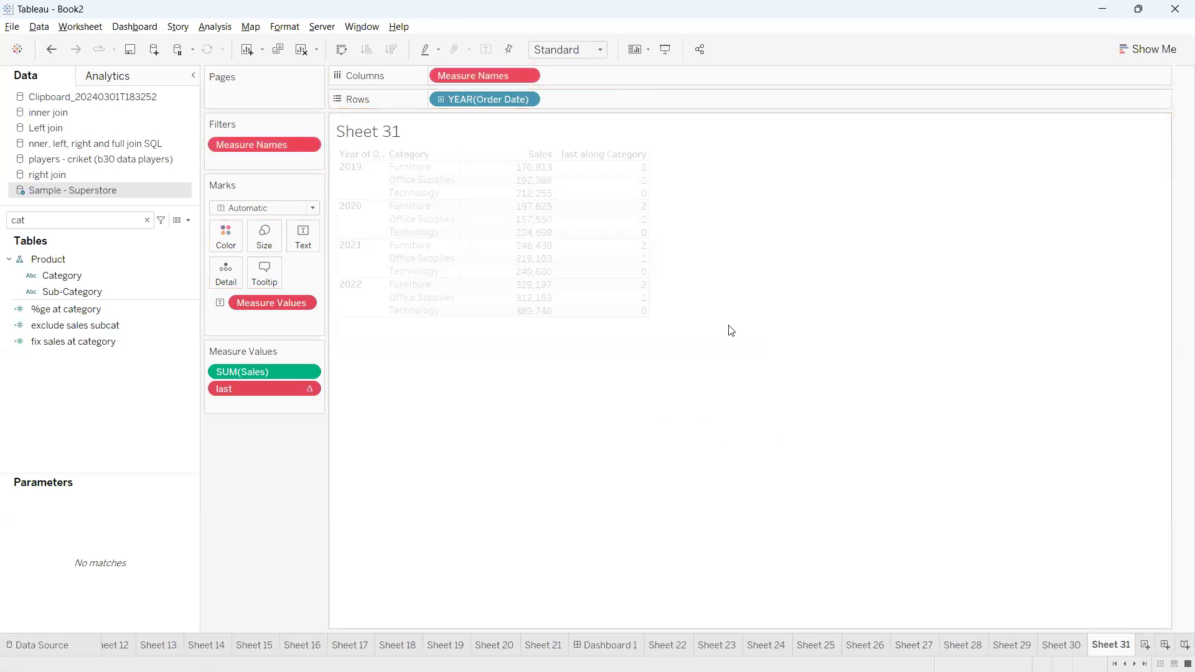
left_click(301, 49)
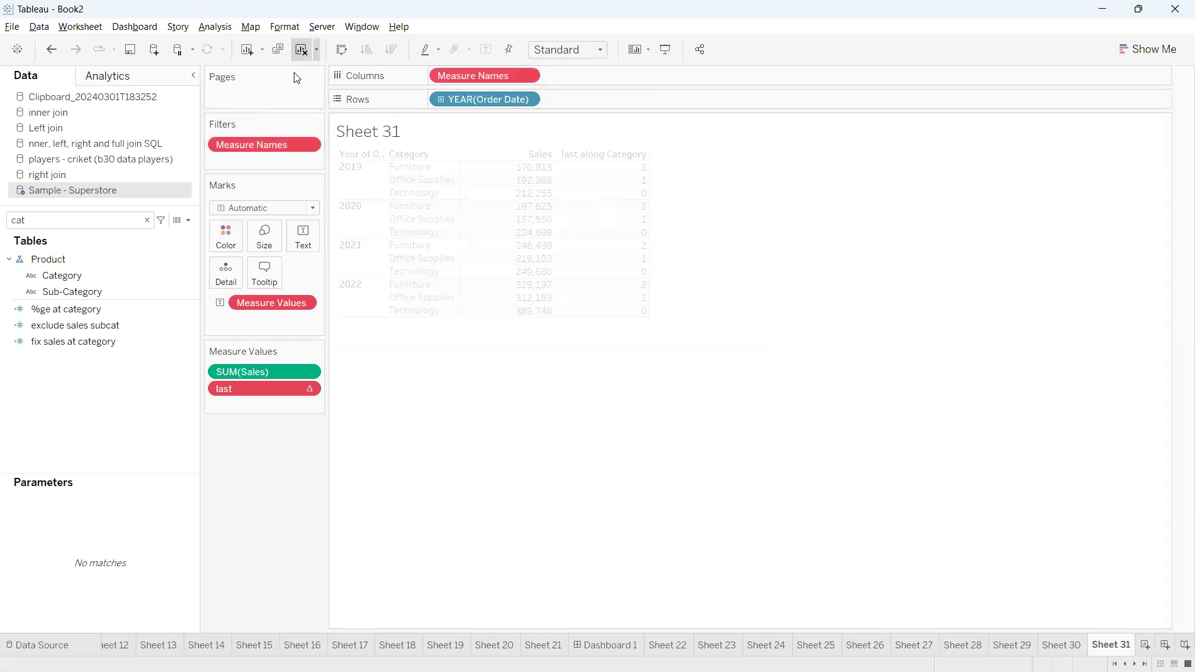
left_click(121, 218)
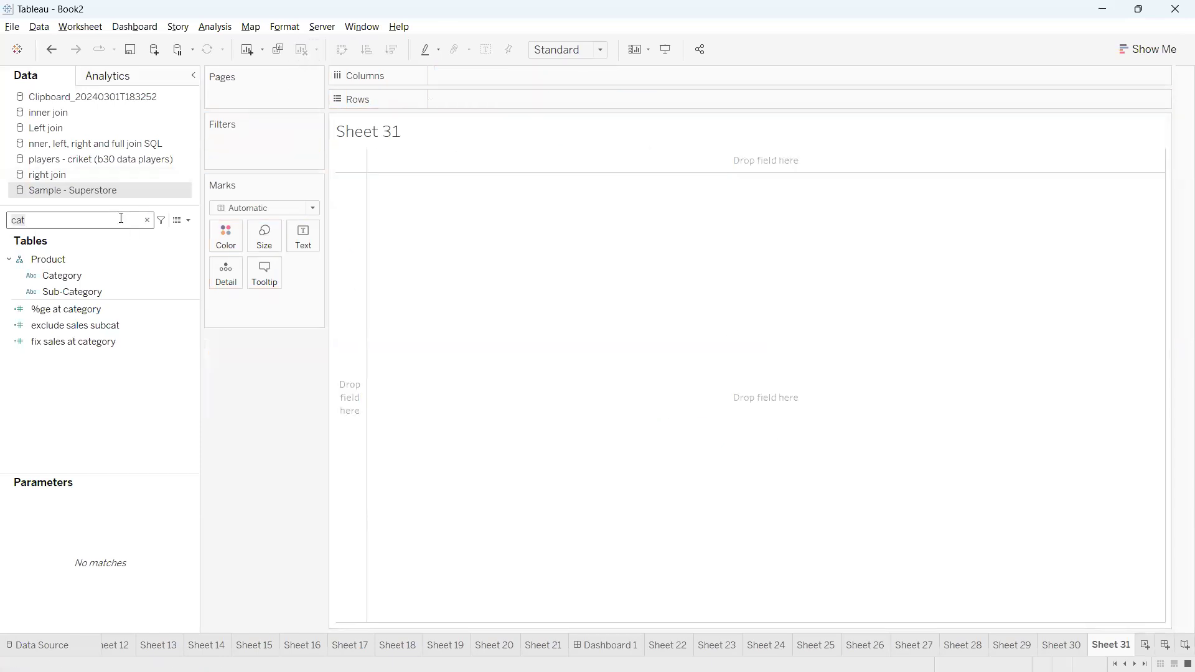
key("BackSpace")
key("BackSpace")
key("BackSpace")
type("order")
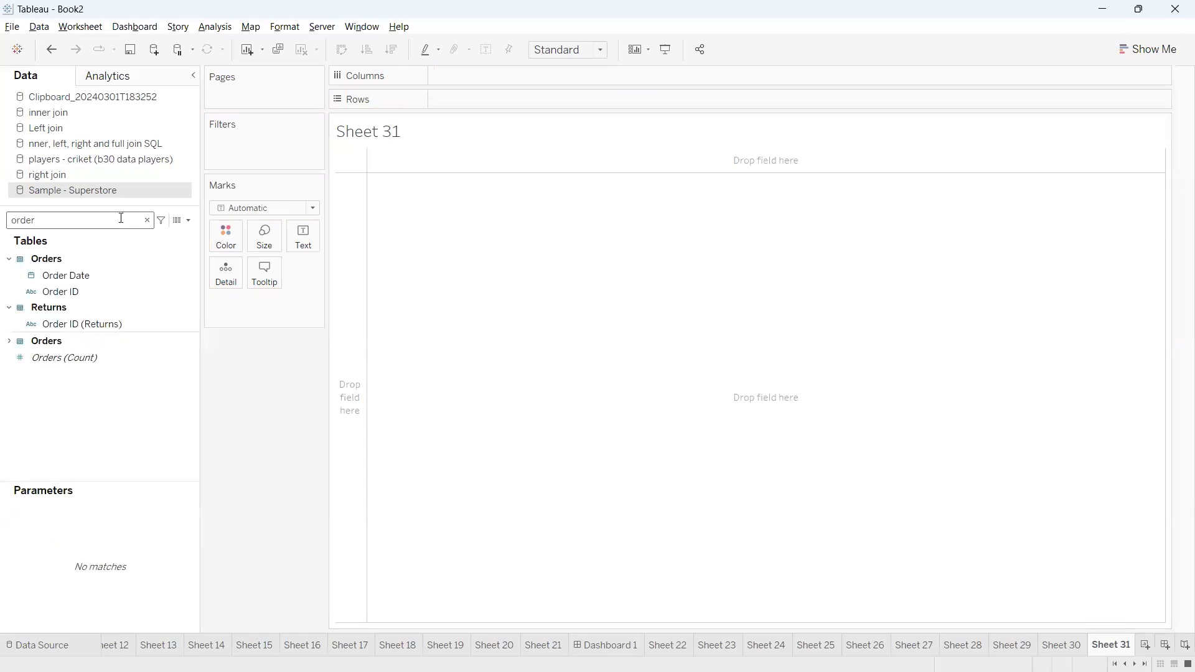
left_click_drag(103, 274, 488, 100)
Search the data fields for "sa" and show Sales as text in the yearly table
left_click(65, 220)
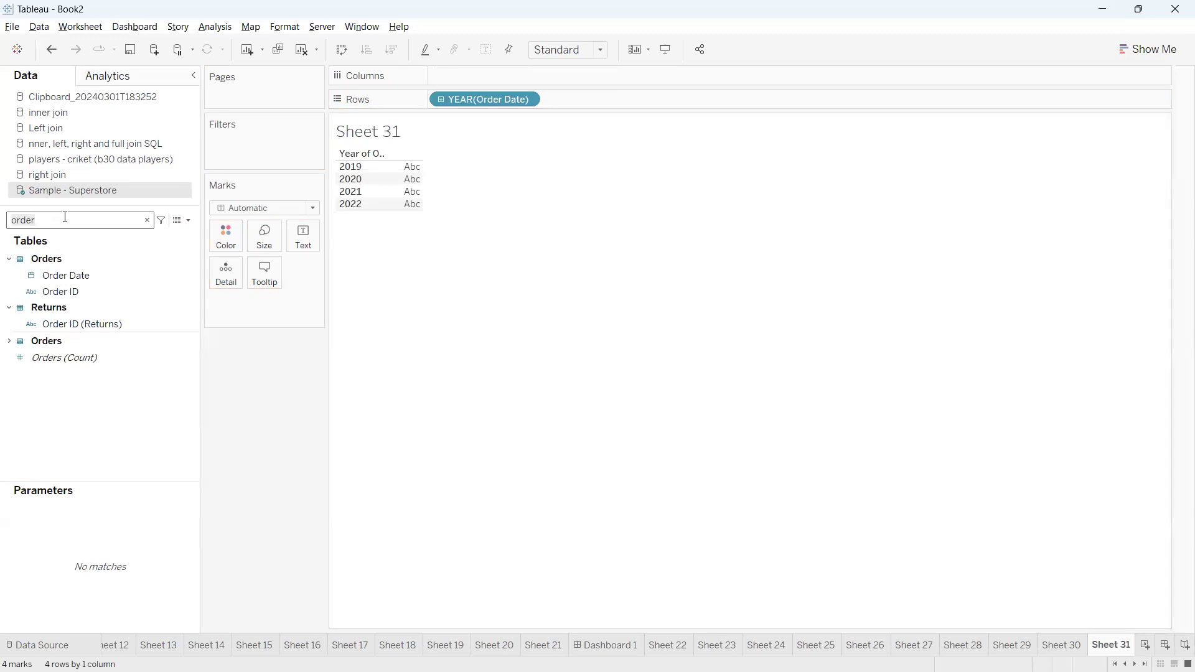
key("BackSpace")
key("BackSpace")
key("BackSpace")
key("BackSpace")
key("BackSpace")
type("sa")
left_click_drag(62, 294, 302, 236)
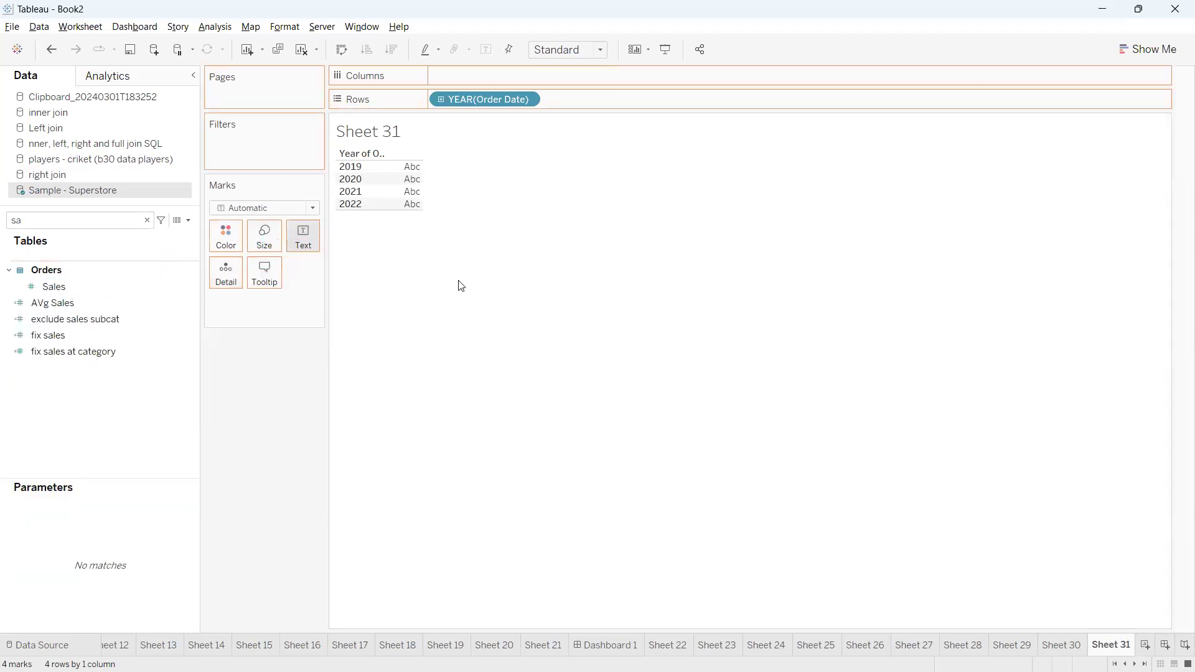
Find the last field, add it to the table beside Sales and widen the columns so its full header fits
left_click(179, 225)
left_click(107, 224)
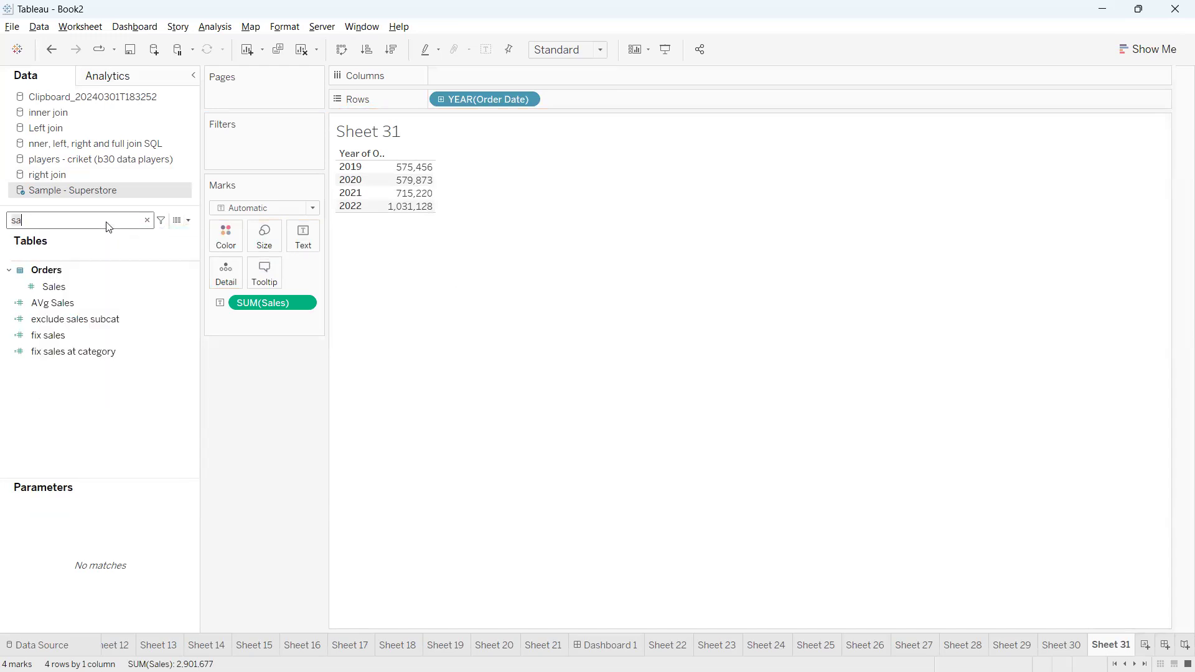
key("BackSpace")
key("BackSpace")
type("las")
left_click(117, 271)
mouse_move(117, 270)
left_mouse_down()
mouse_move(327, 227)
mouse_move(110, 279)
left_mouse_up()
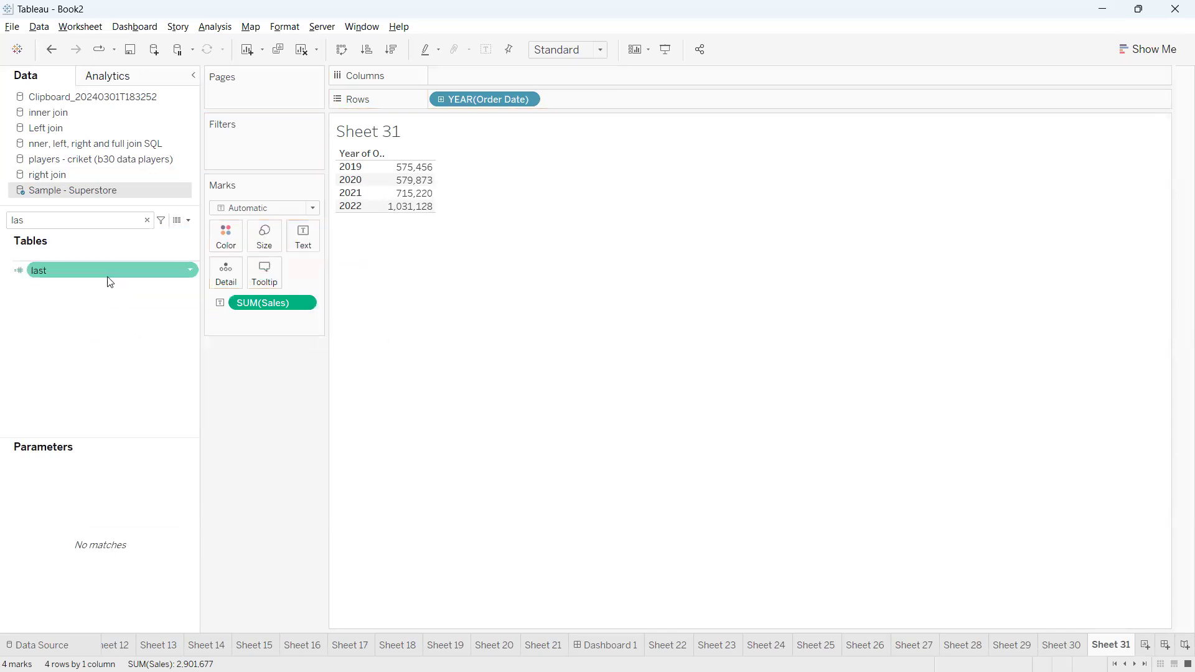
double_click(106, 270)
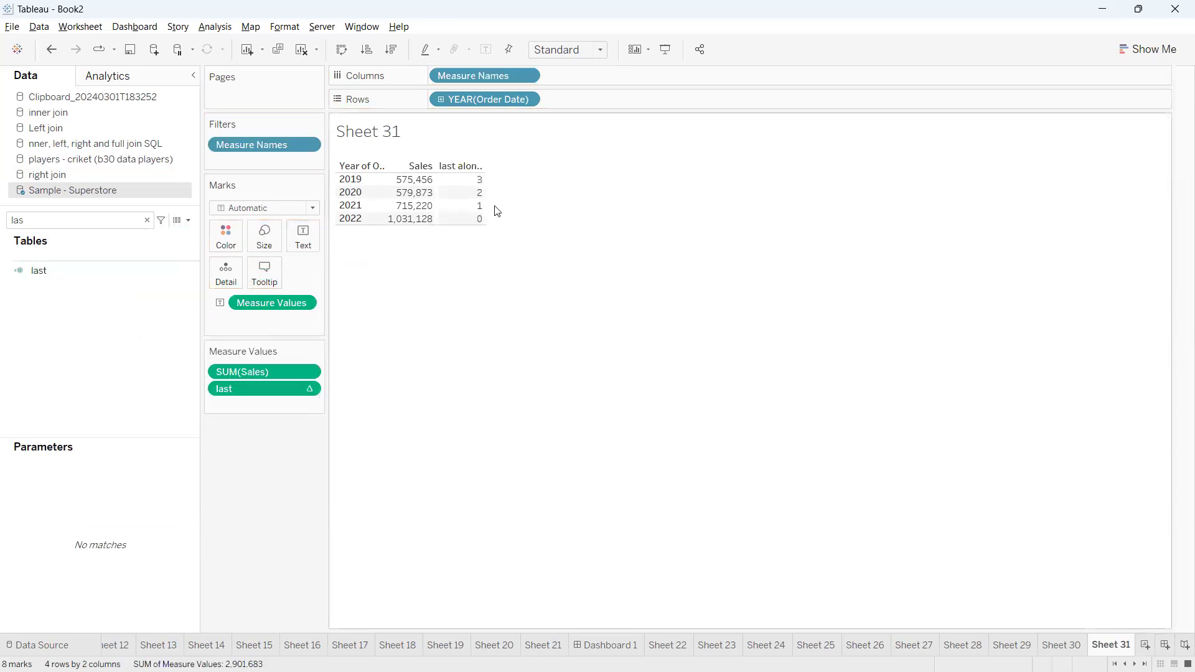
left_click_drag(492, 205, 564, 213)
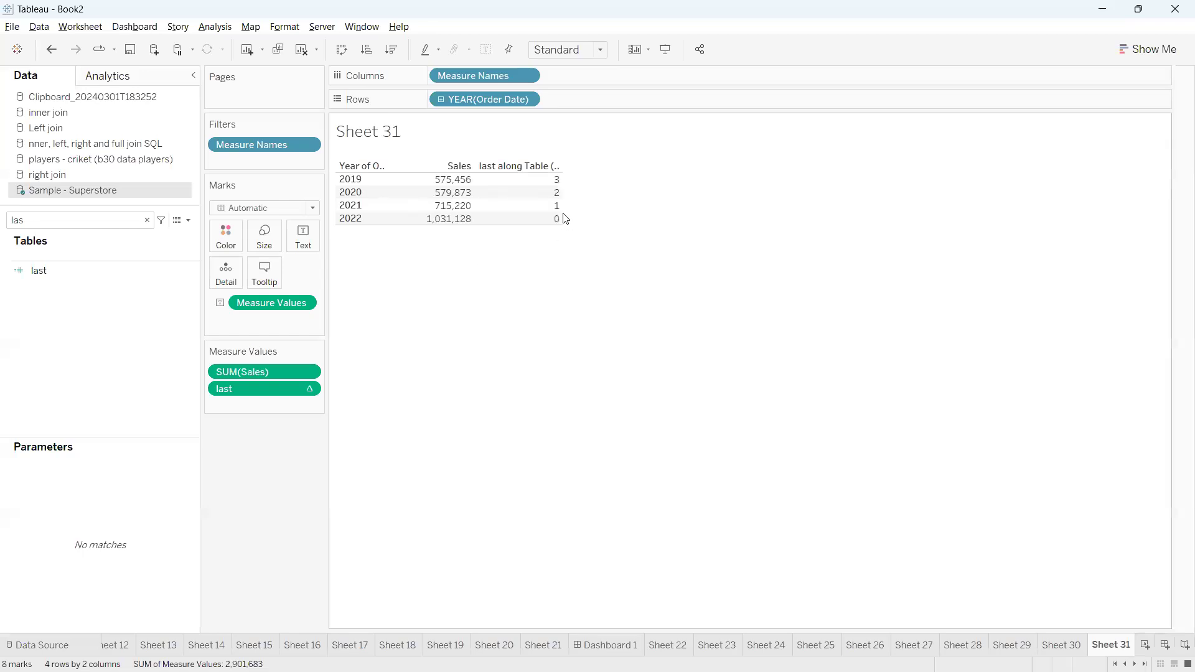
left_click_drag(562, 213, 645, 219)
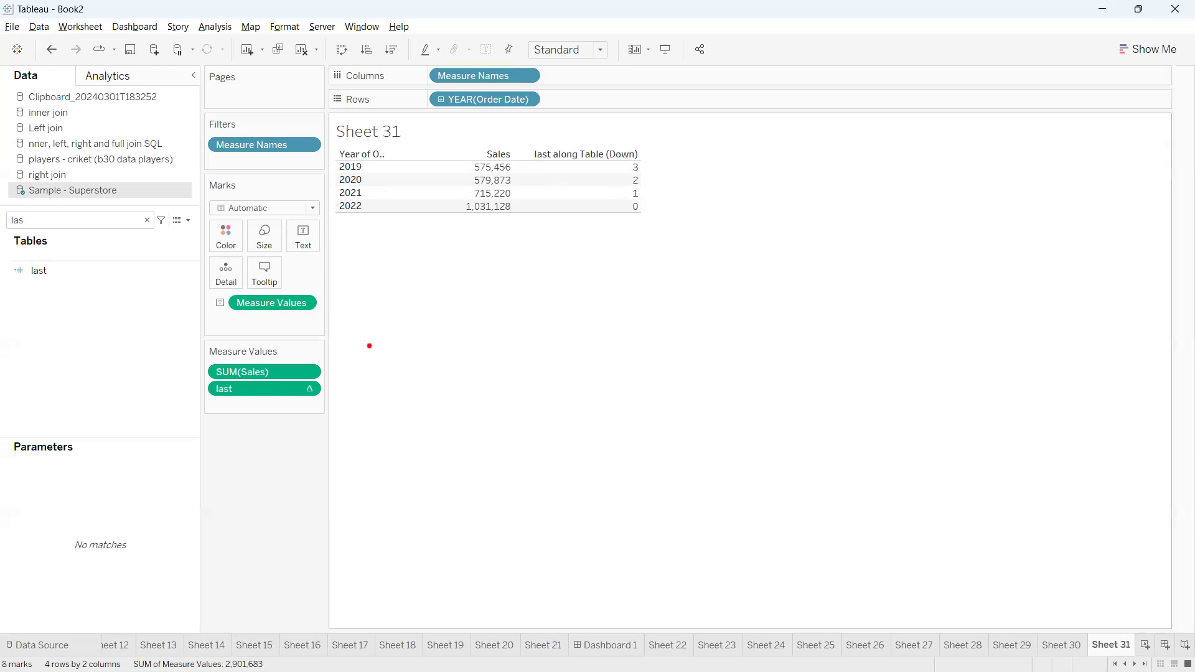
Examine the last column's header and the Compute Using options for last, including Table (down)
mouse_move(212, 388)
left_mouse_down()
mouse_move(217, 428)
mouse_move(258, 391)
mouse_move(187, 391)
left_mouse_up()
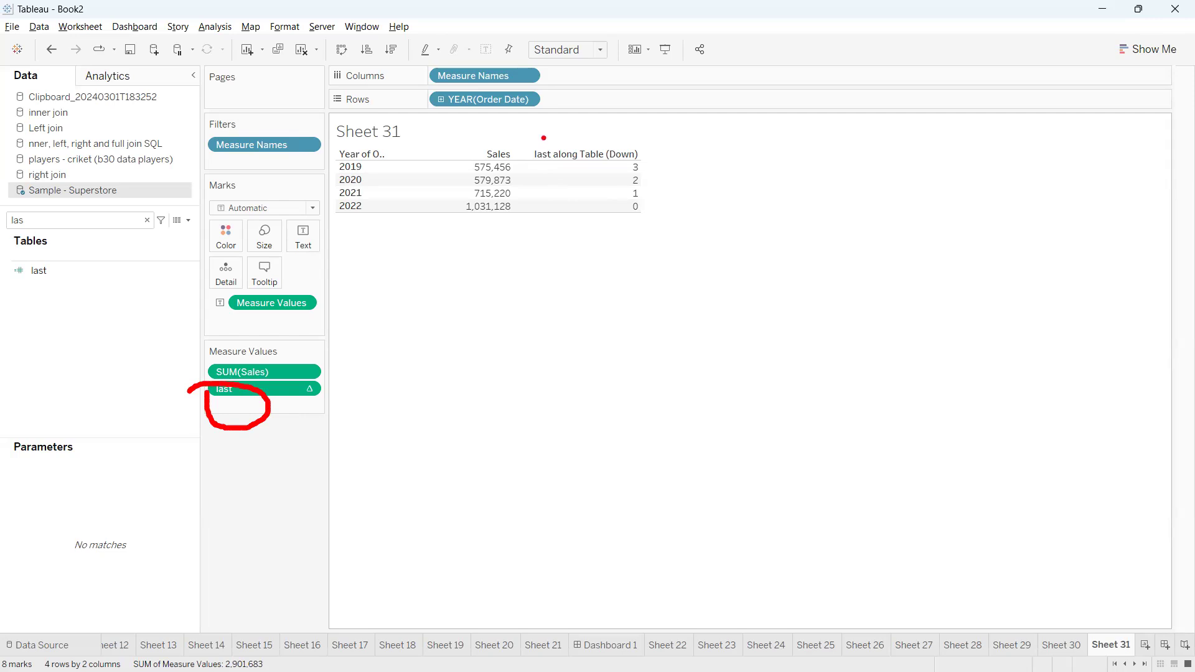
left_click_drag(536, 147, 636, 145)
key("Escape")
left_click(309, 387)
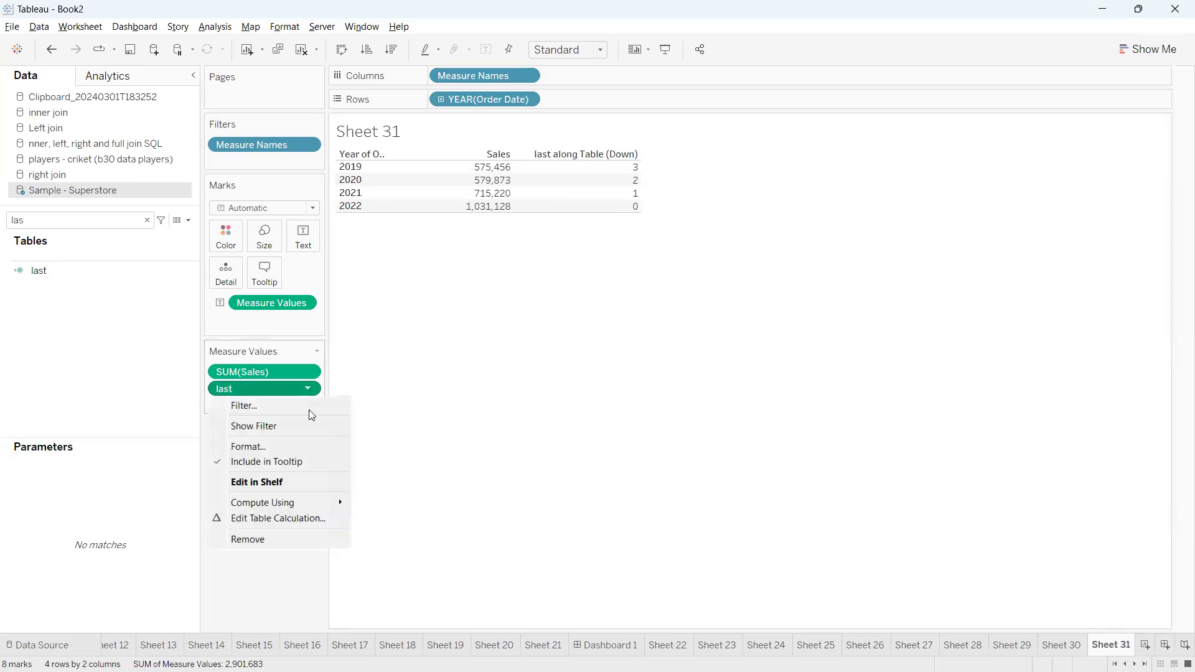
mouse_move(301, 497)
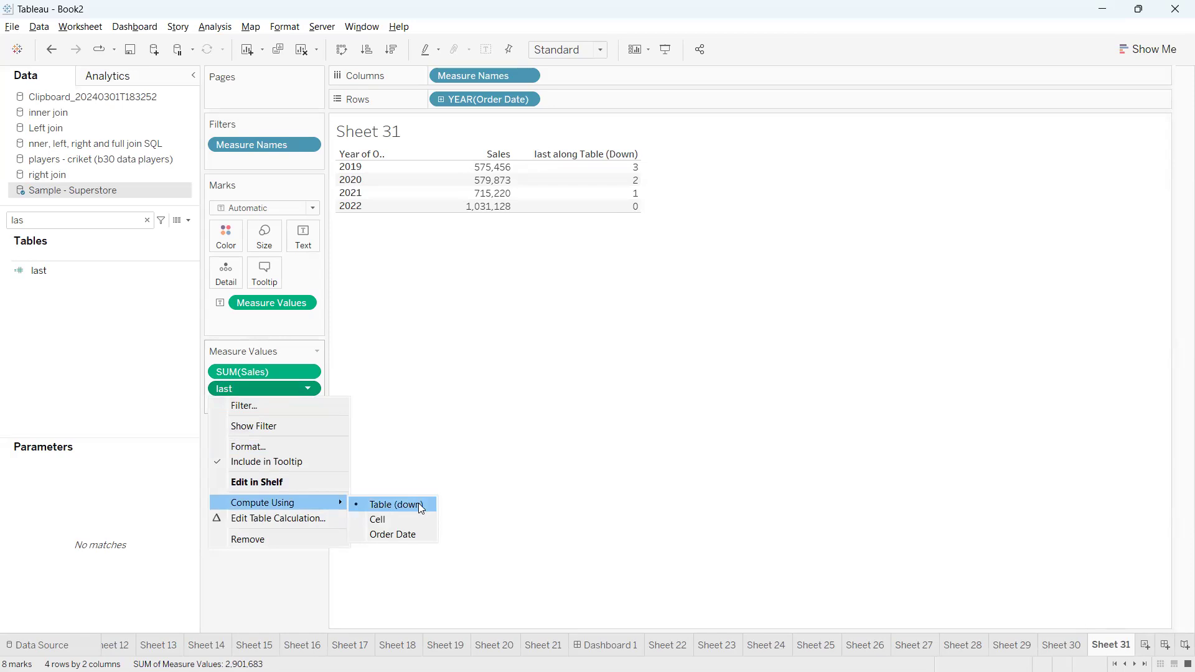
left_click(441, 460)
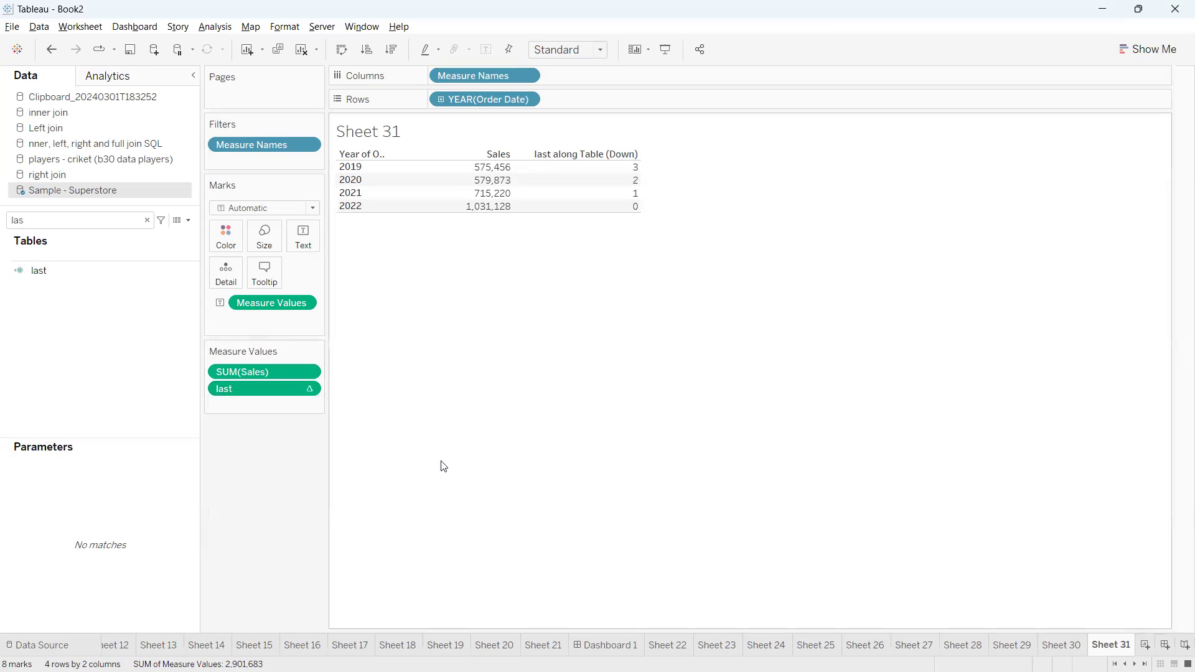
Compute last using Cell and examine its value for 2019
left_click(308, 388)
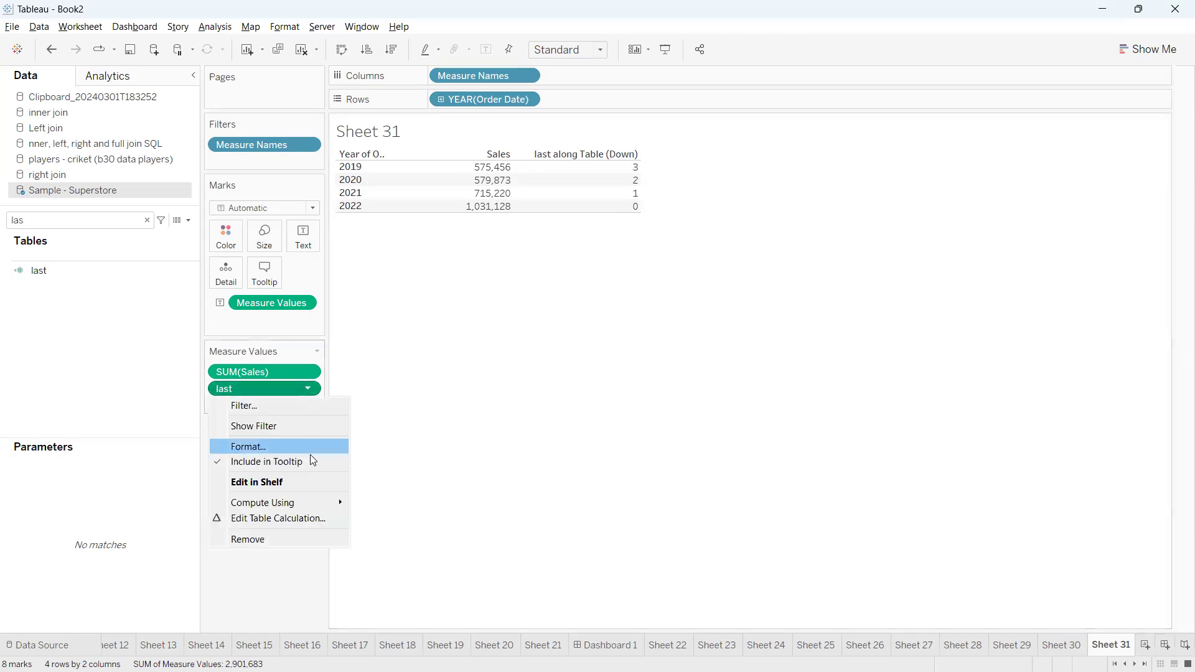
mouse_move(313, 503)
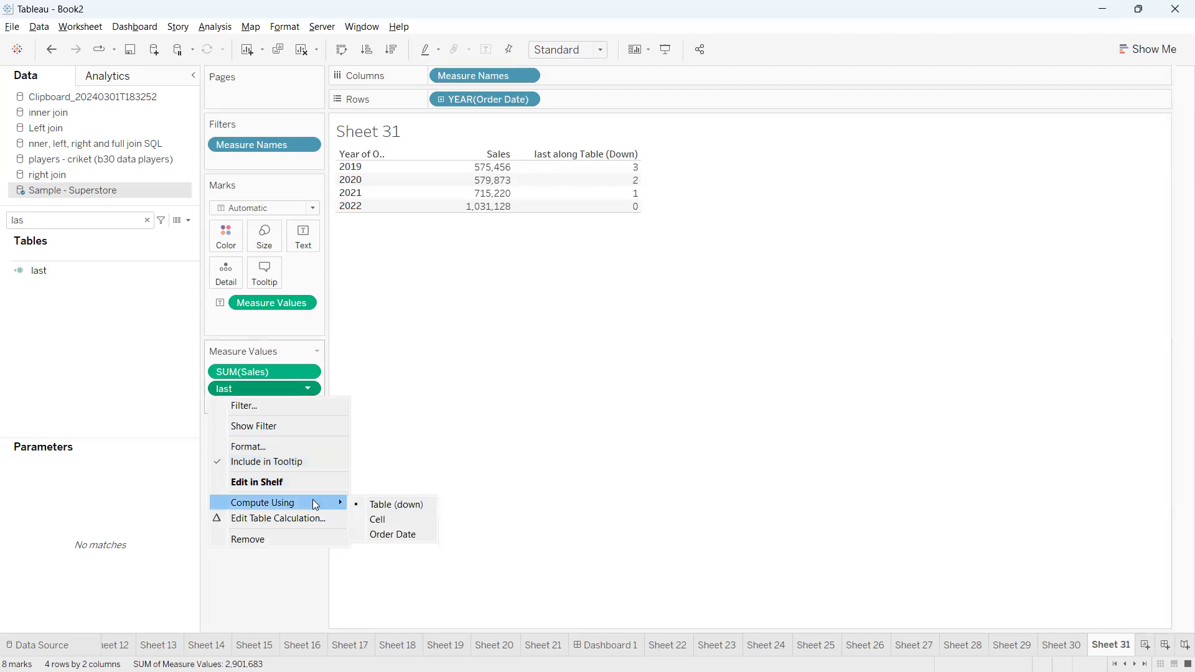
left_click(368, 518)
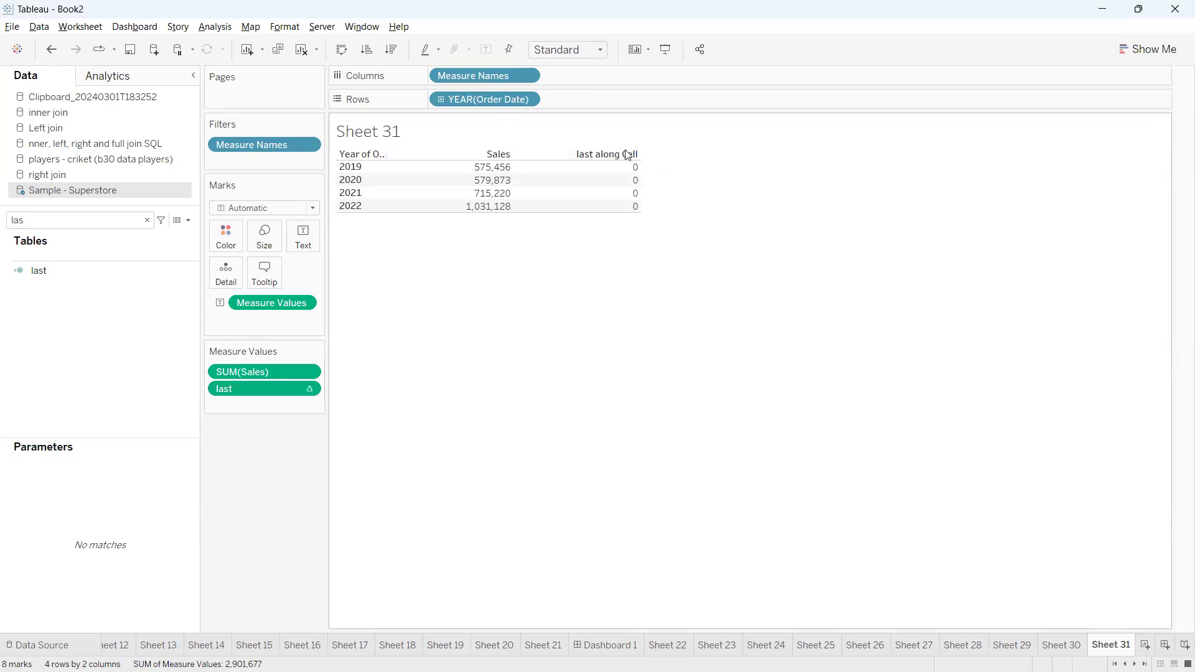
left_click(587, 166)
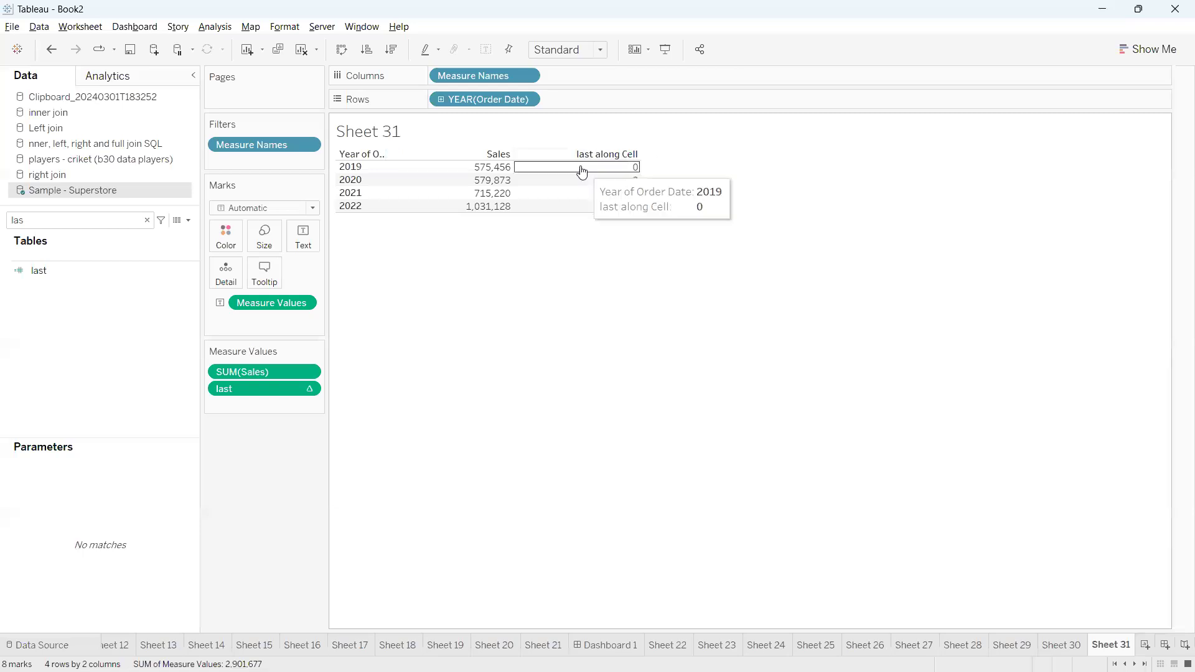
left_click(546, 313)
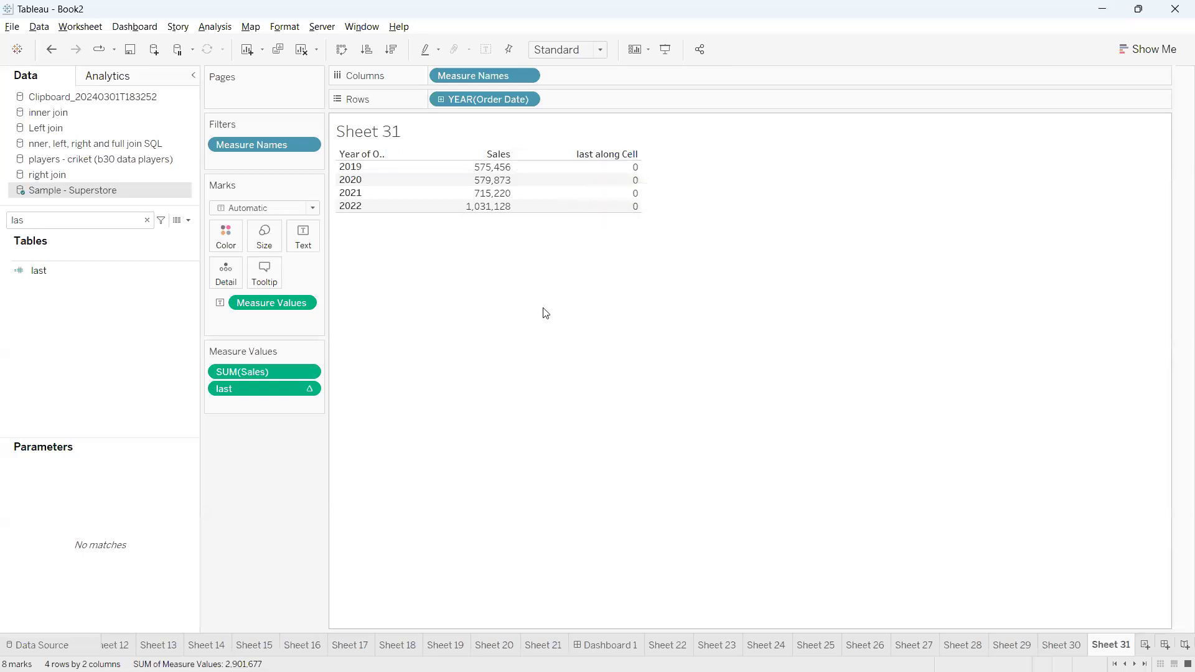
Change the alias of the last along Cell column header to "Latest Year"
right_click(592, 155)
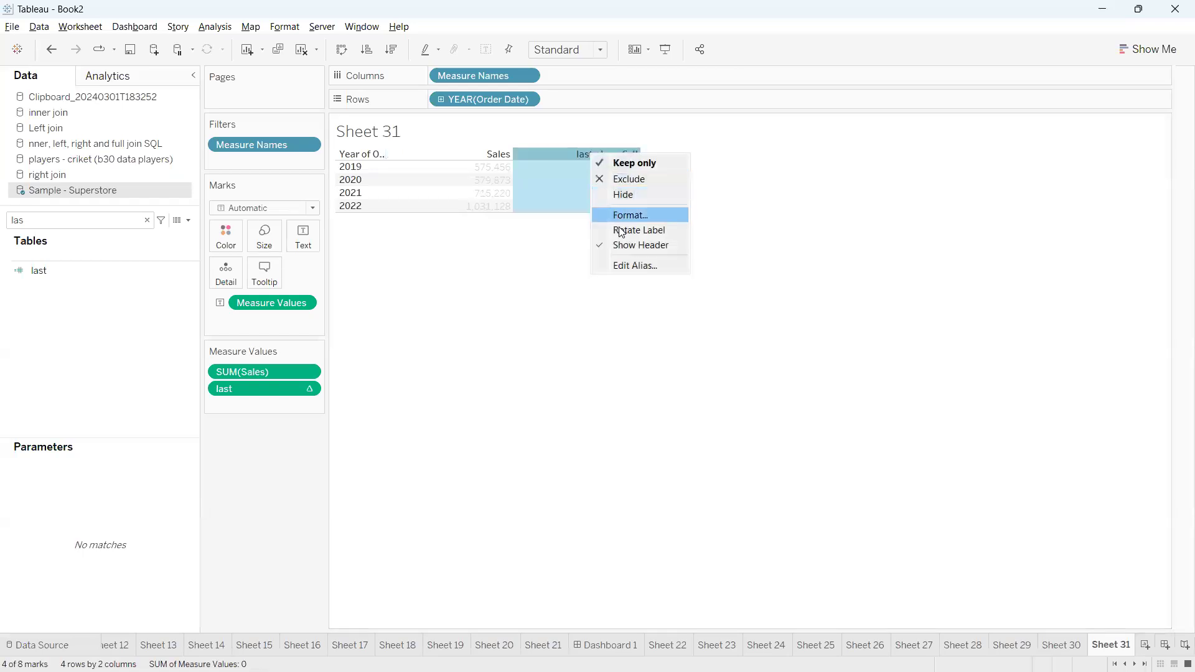
left_click(627, 266)
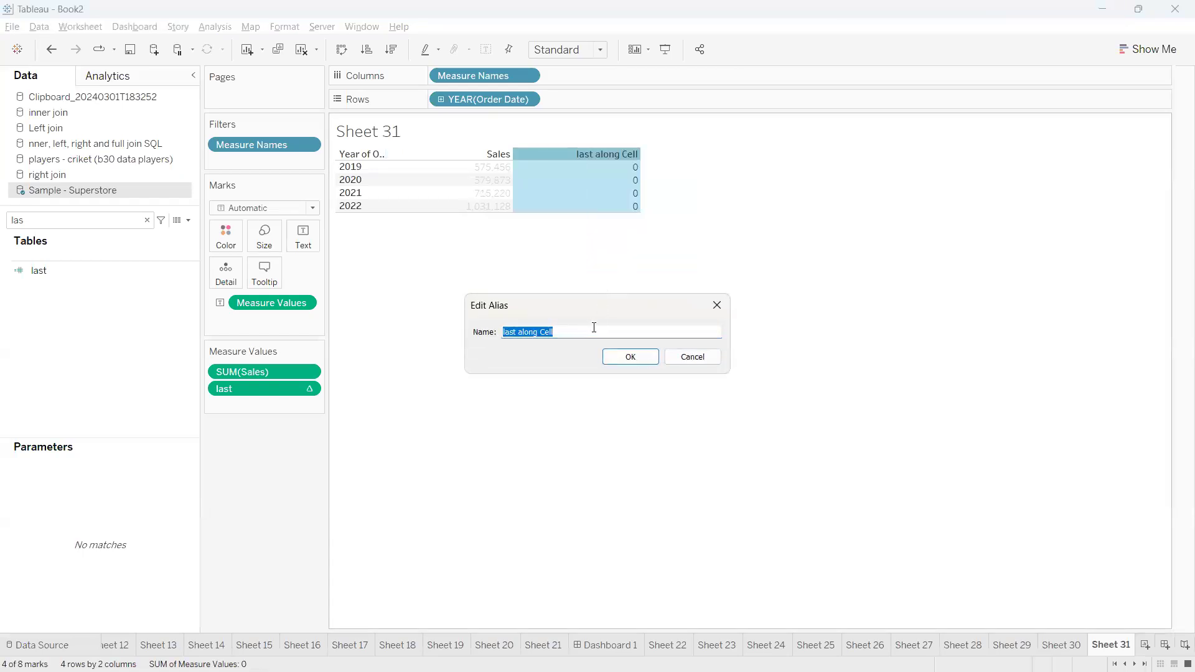
type("Latest Year")
key("Return")
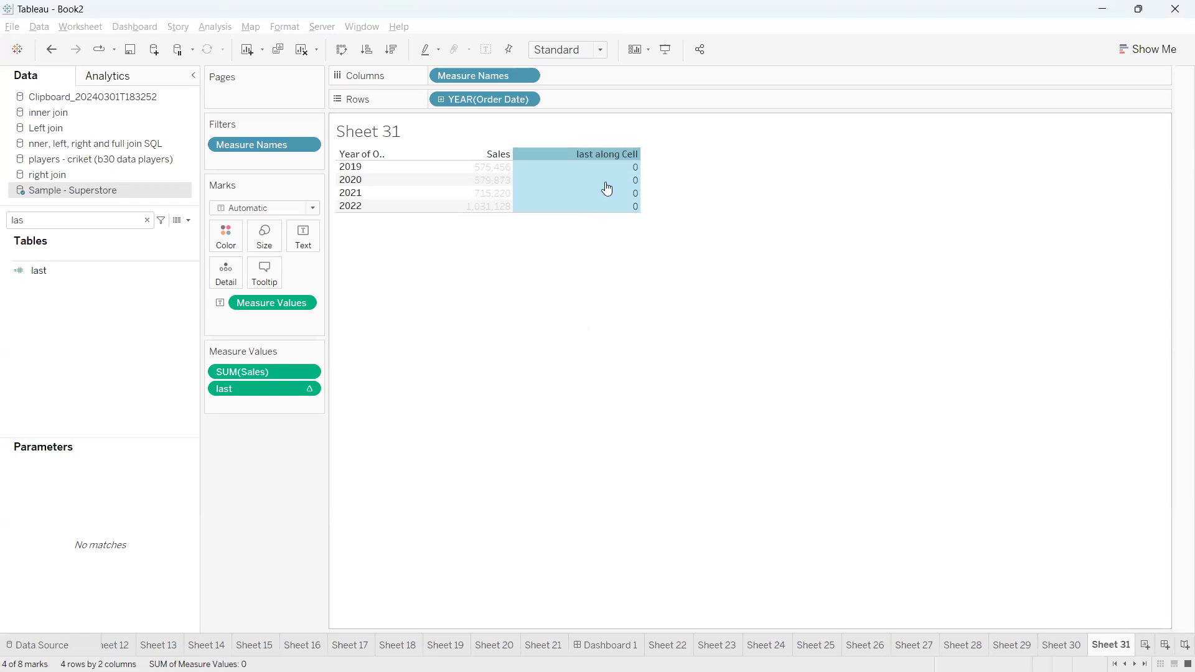
left_click(632, 295)
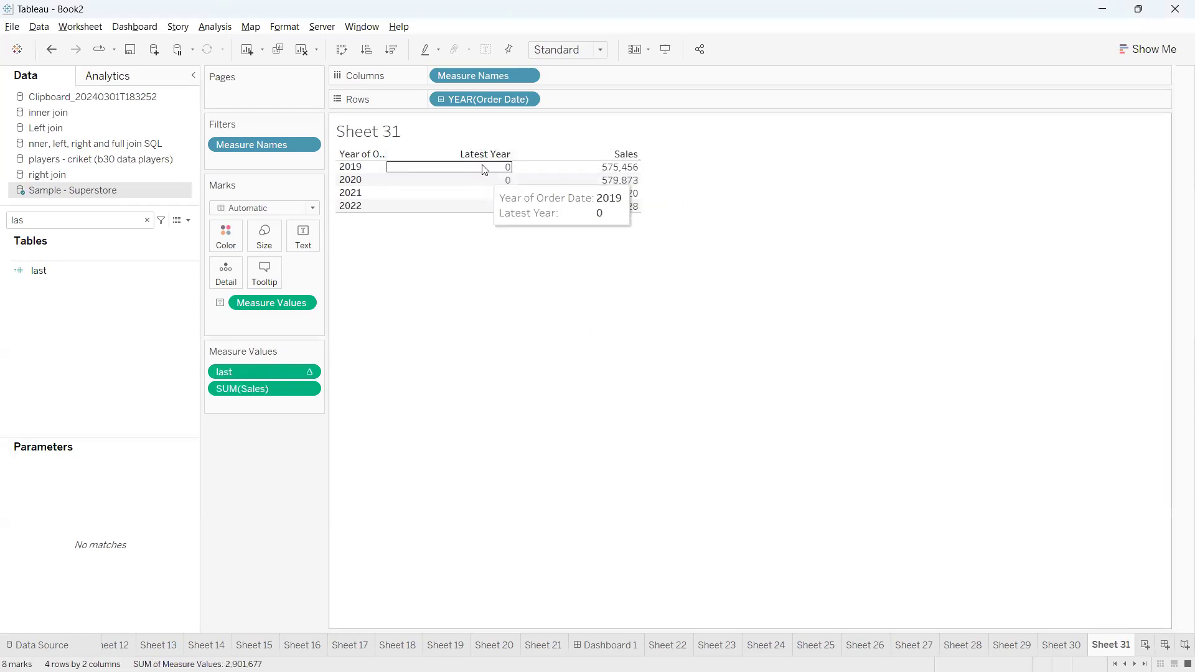
Move last below SUM(Sales) in the measure values, and undo both this reordering and the header alias
mouse_move(278, 375)
left_mouse_down()
mouse_move(279, 403)
mouse_move(454, 390)
mouse_move(490, 351)
left_mouse_up()
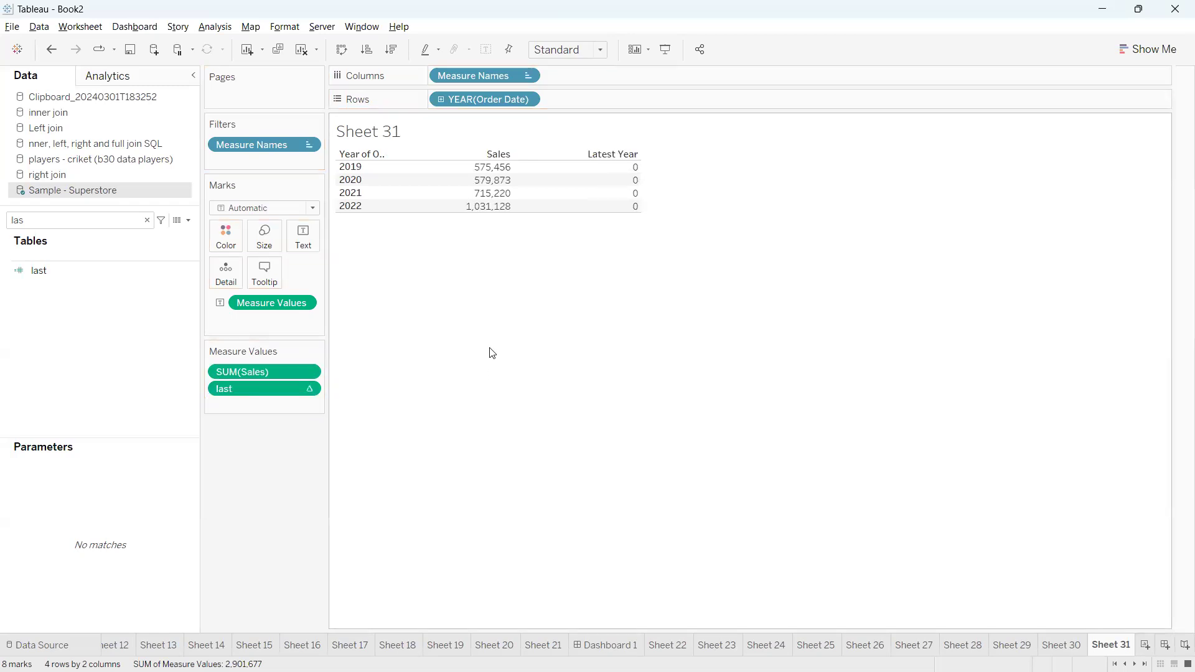
left_click(52, 49)
left_click(55, 50)
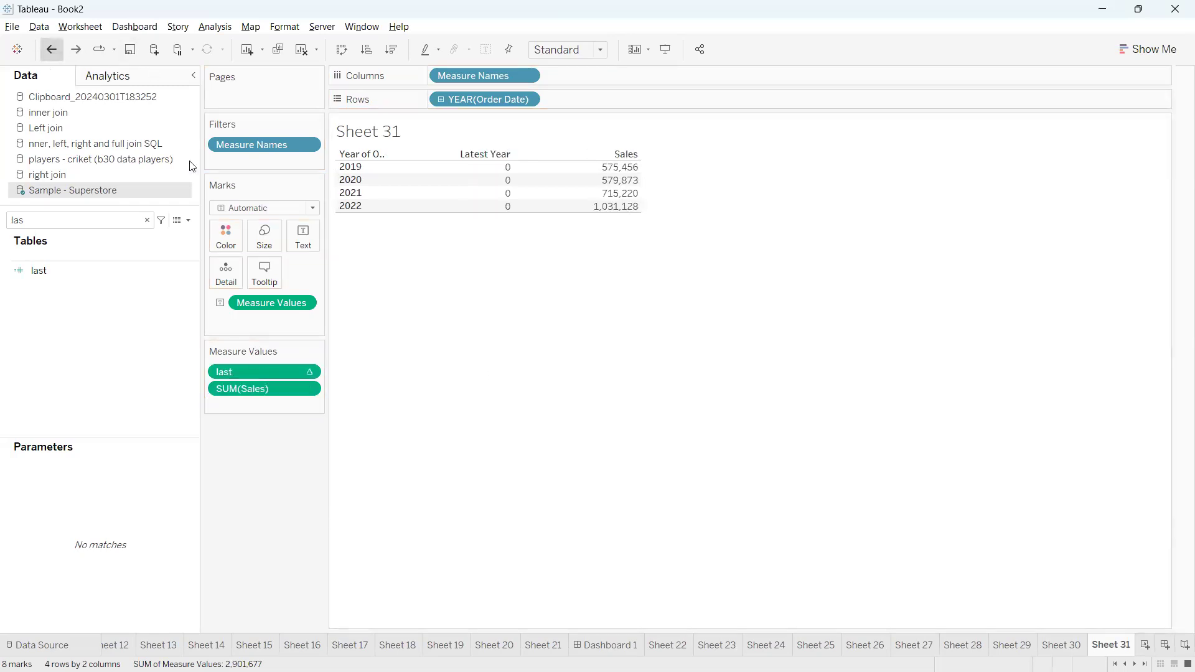
Clear the field search and undo the change that computes last using Cell
left_click(147, 220)
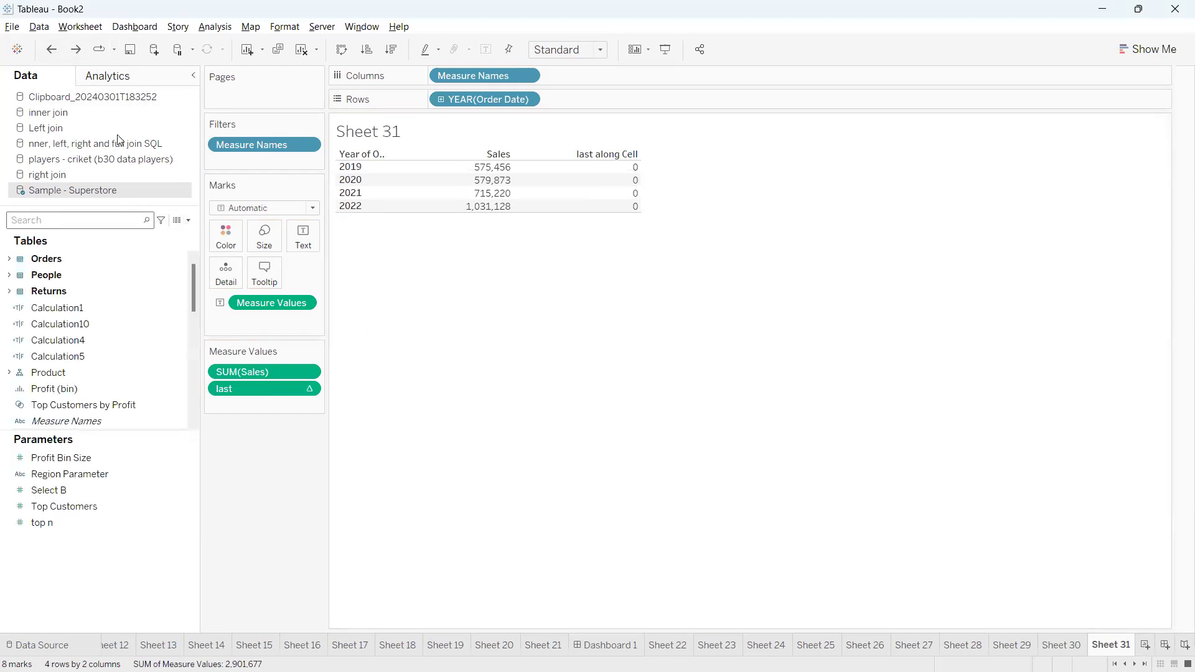
left_click(54, 49)
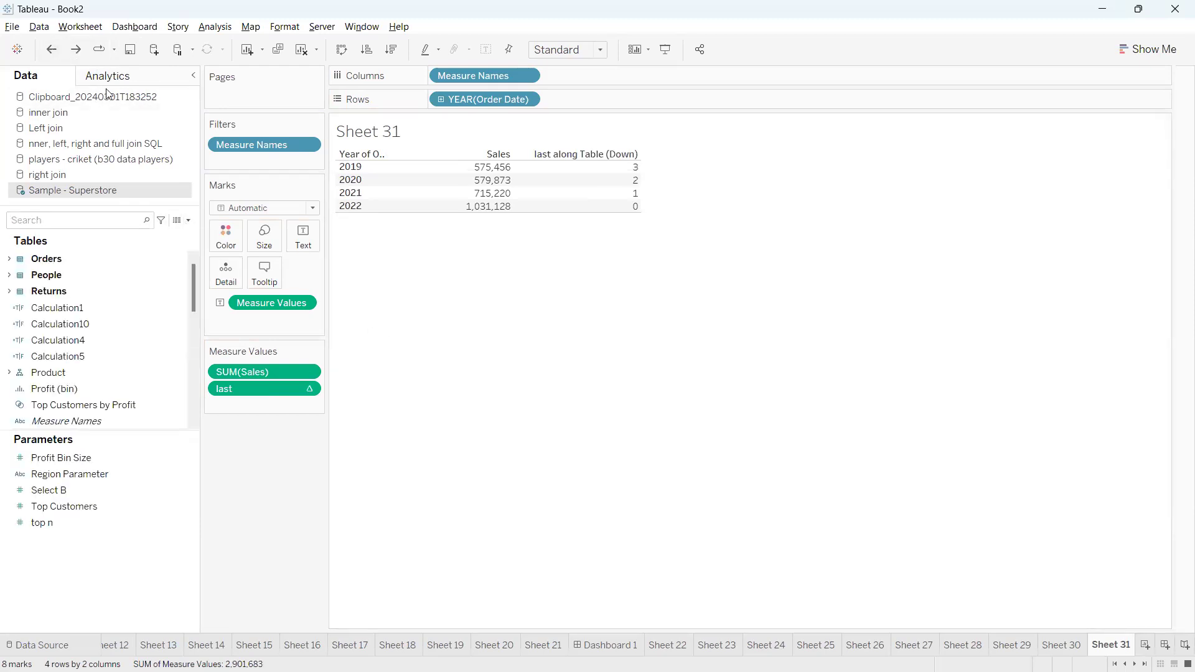
Write a new calculated field named "first" with the formula FIRST()
left_click(188, 220)
left_click(170, 234)
type("first")
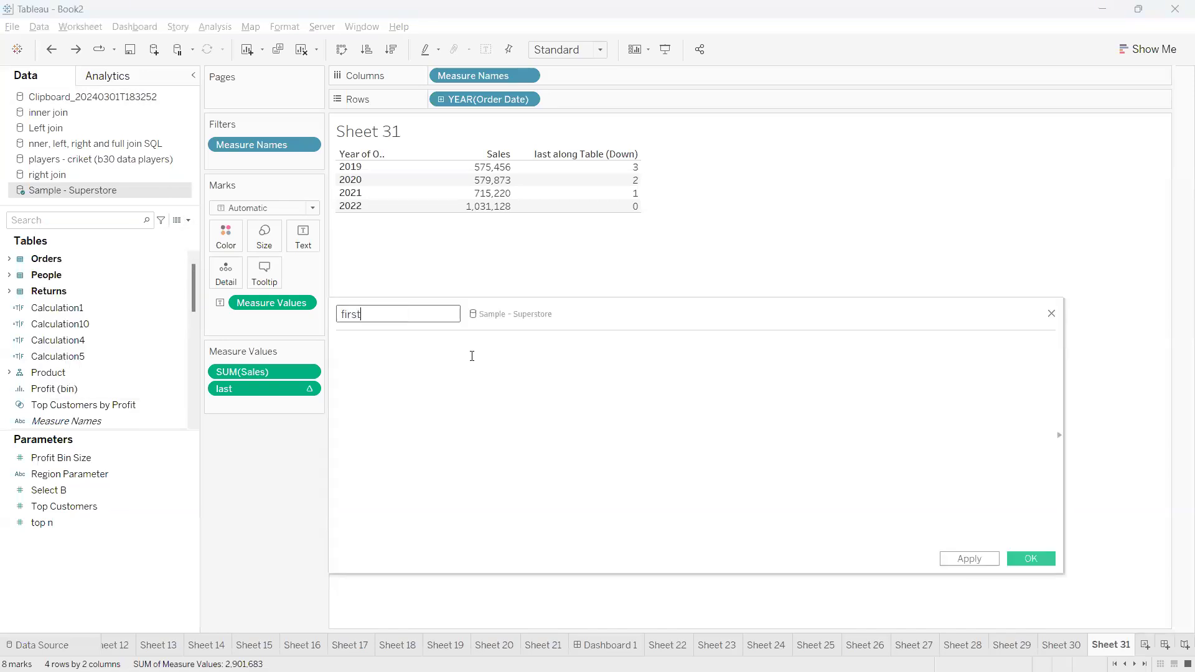
left_click(472, 356)
type("first")
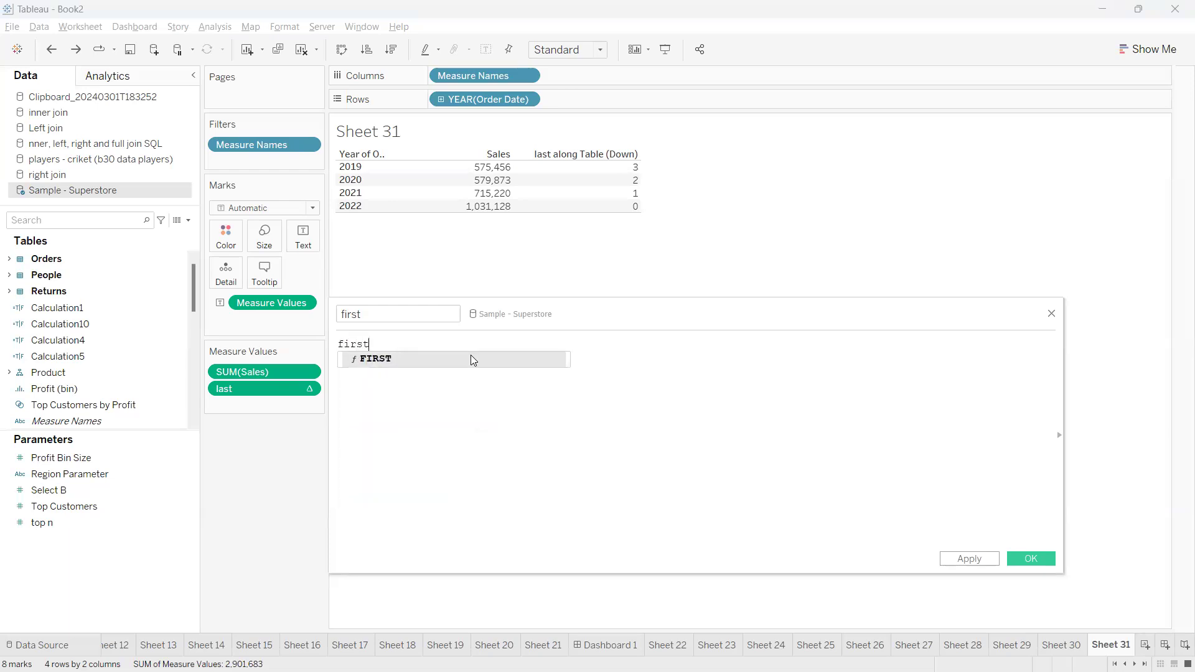
left_click(471, 358)
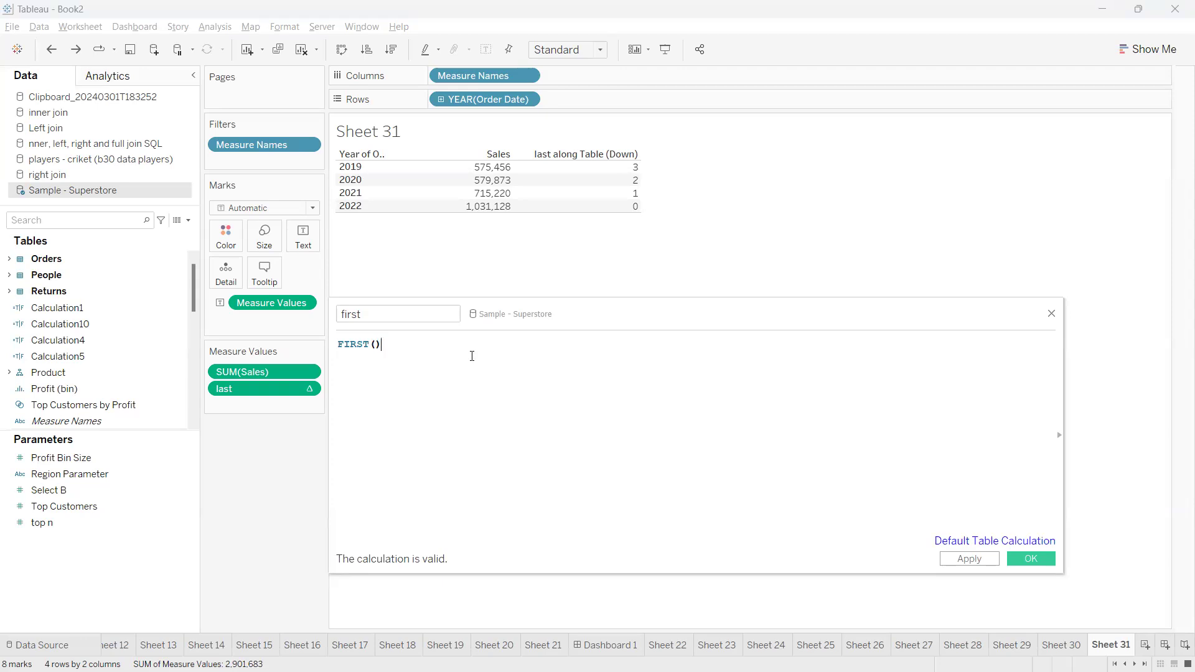
left_click(303, 392)
mouse_move(302, 499)
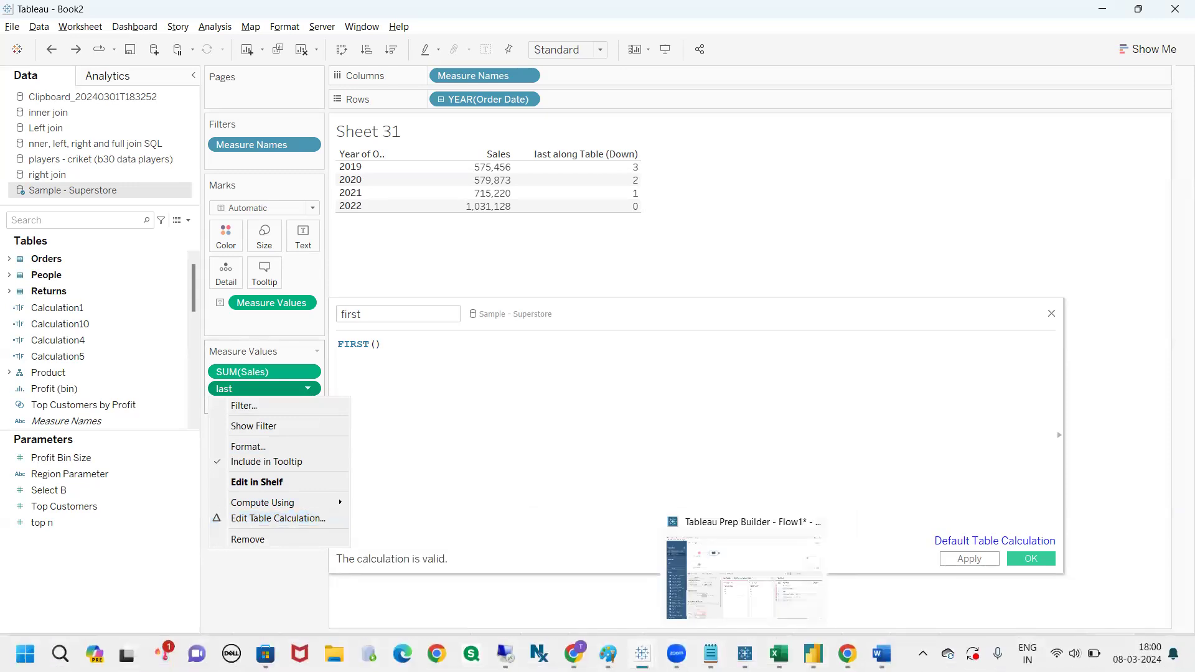
left_click(848, 653)
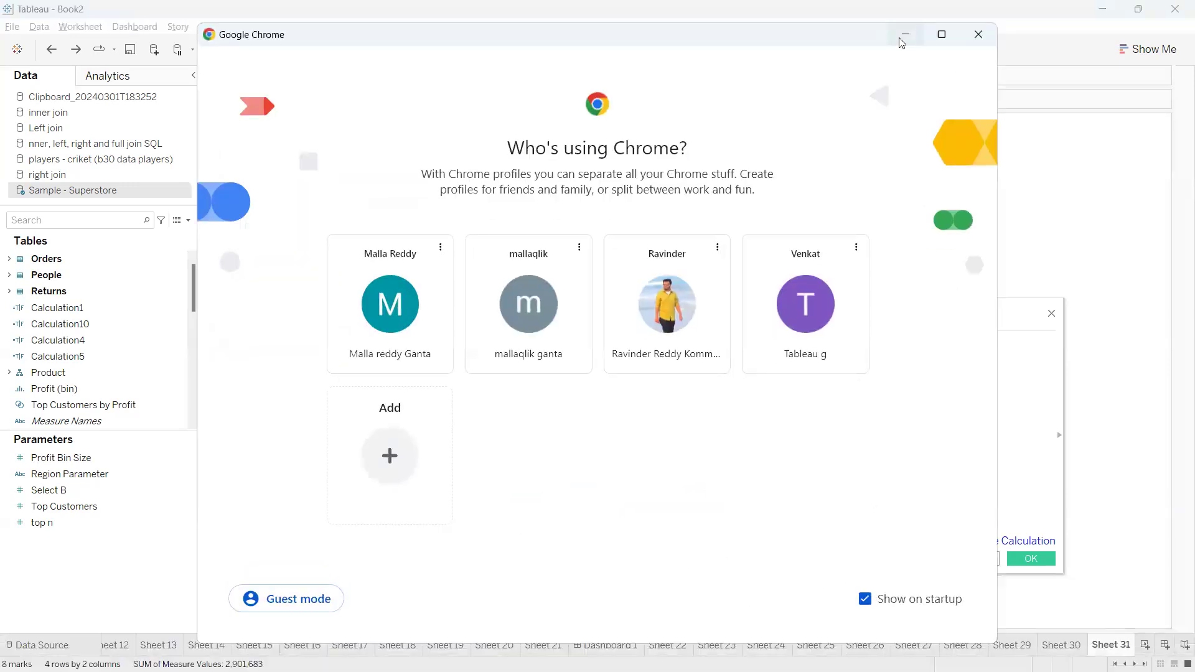
left_click(903, 38)
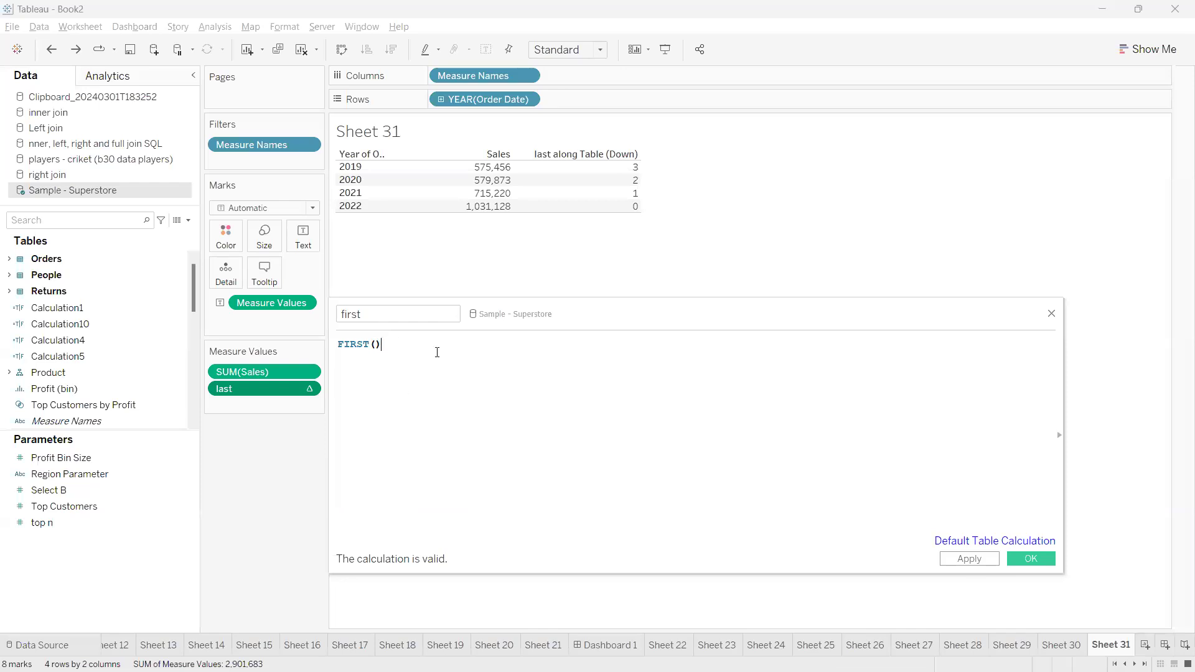
Save the first calculation, find it in the data fields and add it to the measure values between SUM(Sales) and last
left_click(1031, 558)
left_click(140, 218)
type("fir")
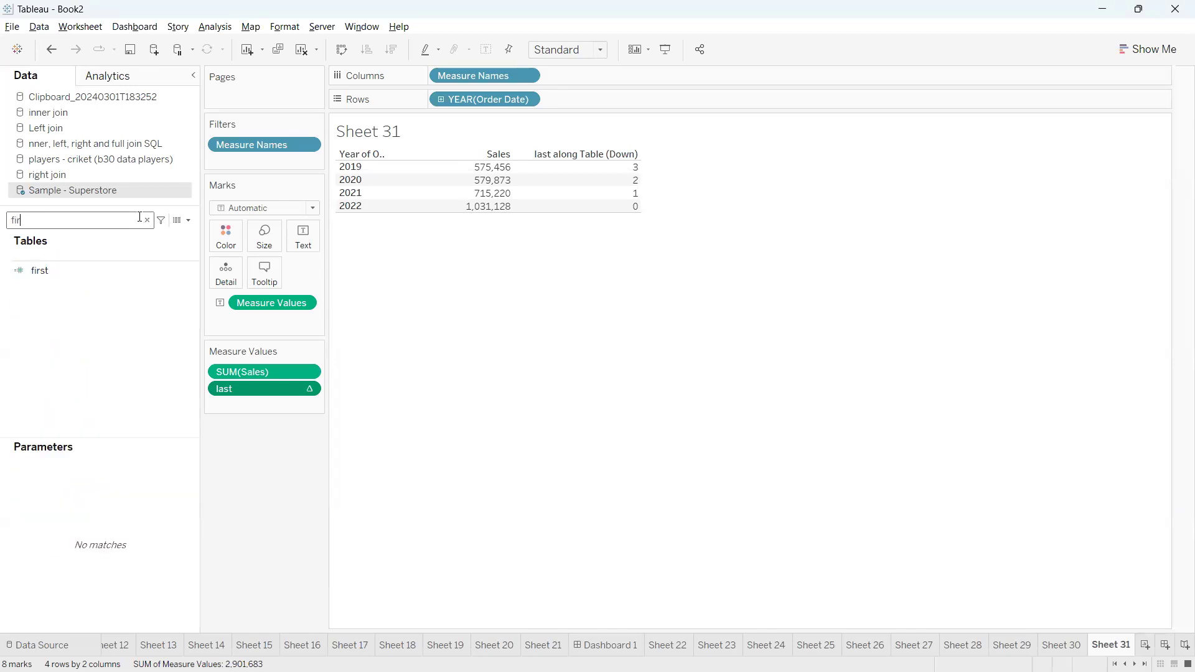
left_click(118, 272)
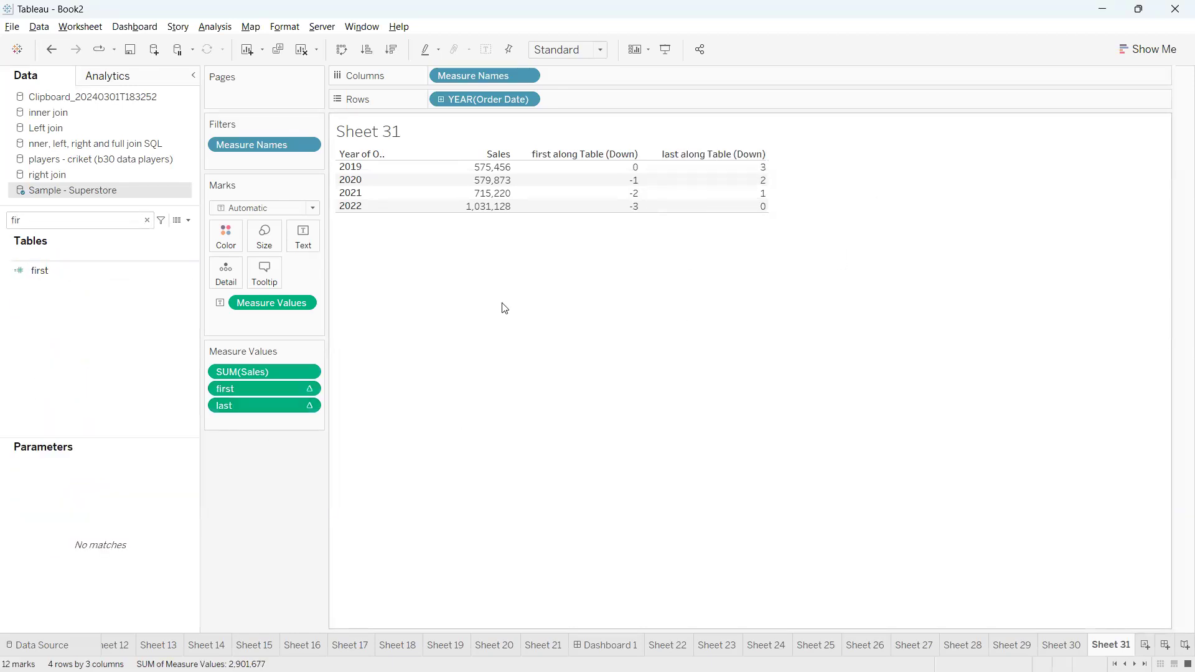
Examine how the first column numbers the years 2019 to 2022 down the table compared with last in 2022
key("ctrl+2")
left_click_drag(639, 162, 650, 151)
left_click_drag(642, 181, 653, 180)
mouse_move(652, 194)
left_mouse_down()
mouse_move(667, 193)
mouse_move(654, 206)
left_mouse_up()
mouse_move(637, 139)
left_mouse_down()
mouse_move(668, 294)
mouse_move(684, 264)
mouse_move(654, 272)
mouse_move(680, 274)
left_mouse_up()
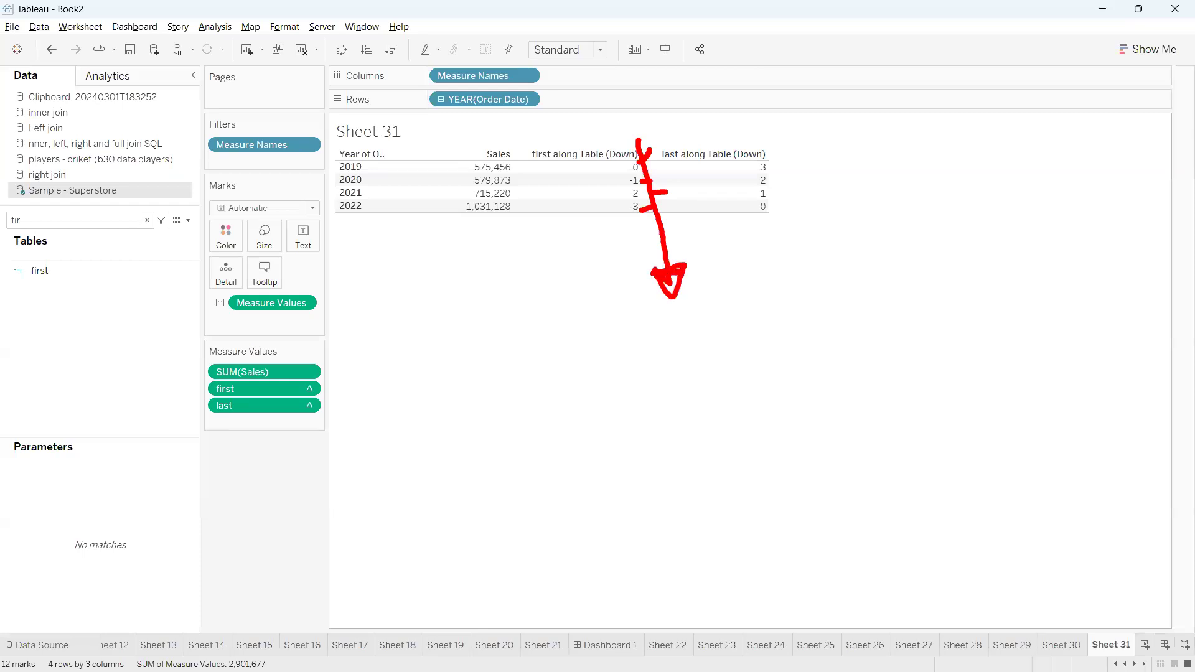
left_click_drag(771, 211, 785, 202)
left_click(651, 239)
mouse_move(539, 385)
left_mouse_down()
mouse_move(535, 442)
mouse_move(541, 387)
mouse_move(594, 478)
left_mouse_up()
mouse_move(672, 412)
left_mouse_down()
mouse_move(708, 399)
mouse_move(730, 436)
left_mouse_up()
left_click_drag(749, 415, 756, 464)
mouse_move(741, 438)
left_mouse_down()
mouse_move(809, 385)
mouse_move(893, 439)
left_mouse_up()
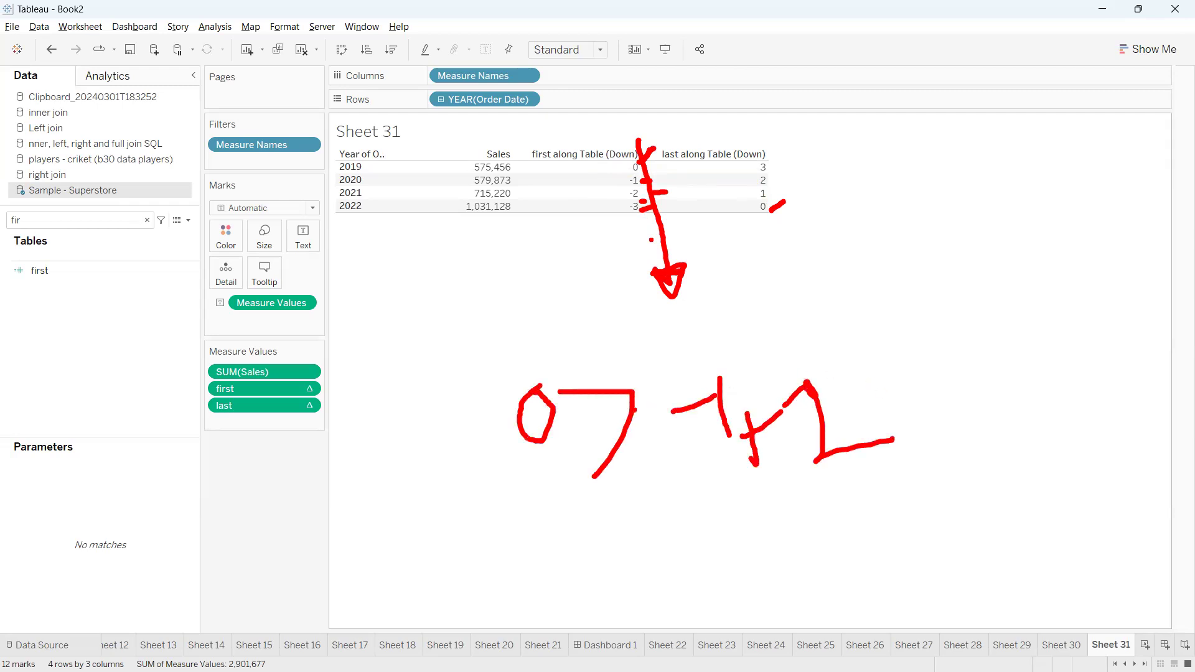
key("Escape")
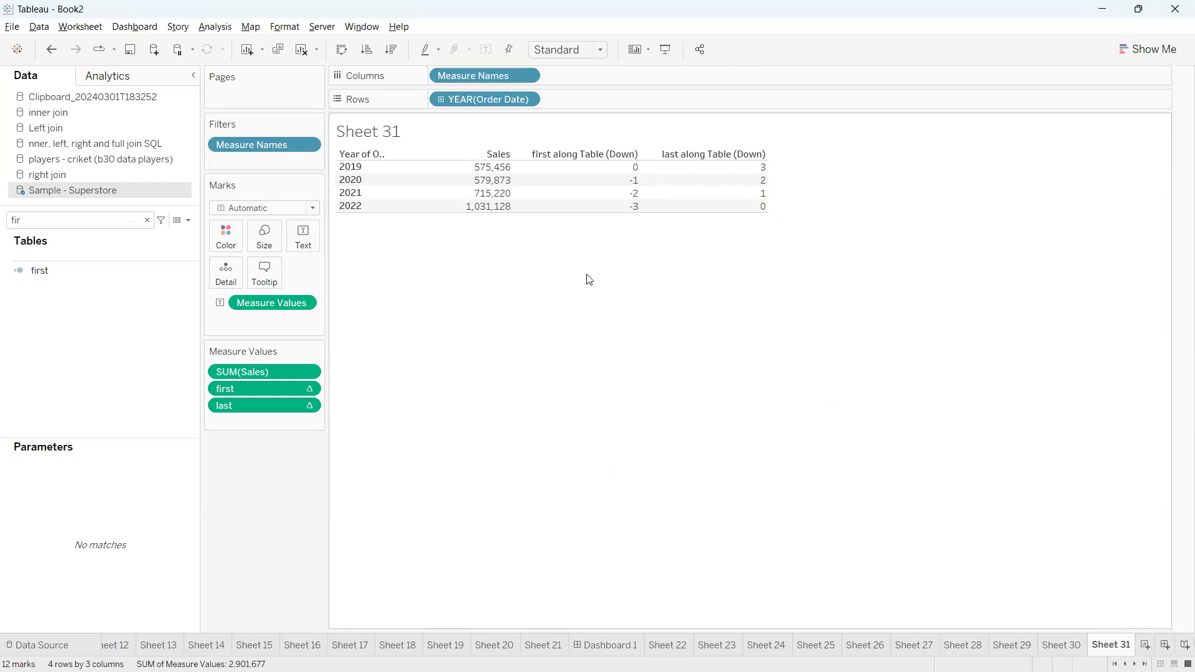
Clear the field search and compare the first value for 2019 with the last value for 2022
left_click(147, 220)
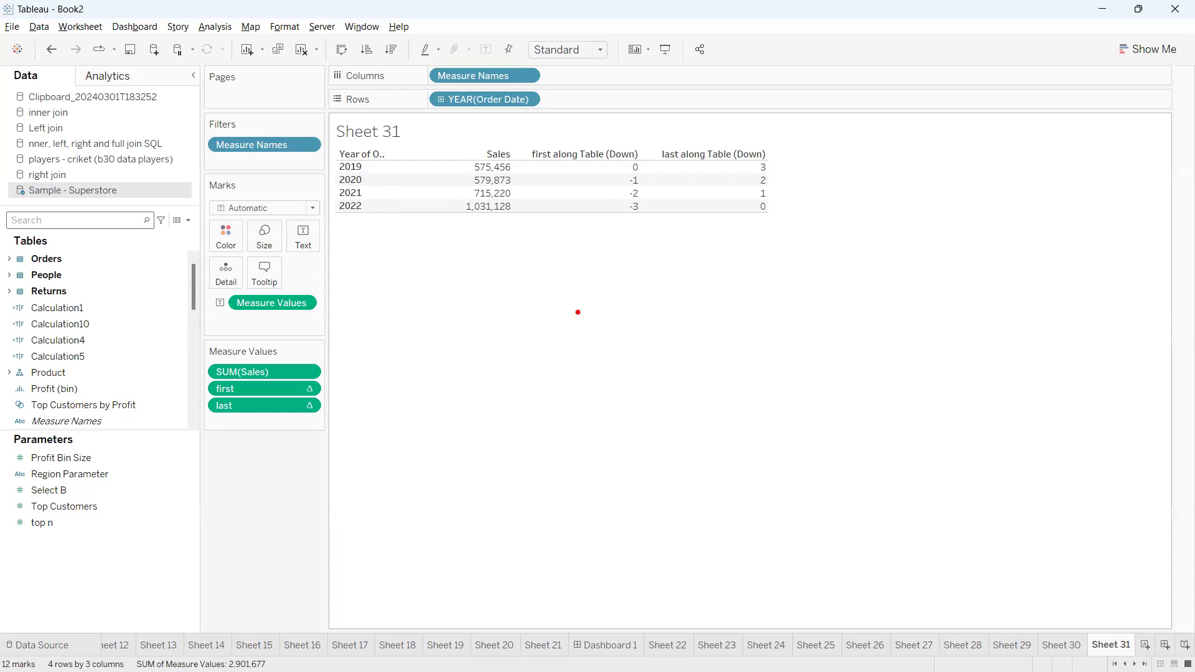
left_click_drag(645, 160, 660, 137)
left_click_drag(770, 210, 820, 234)
mouse_move(635, 148)
left_mouse_down()
mouse_move(658, 149)
mouse_move(664, 134)
left_mouse_up()
left_click_drag(769, 207, 827, 202)
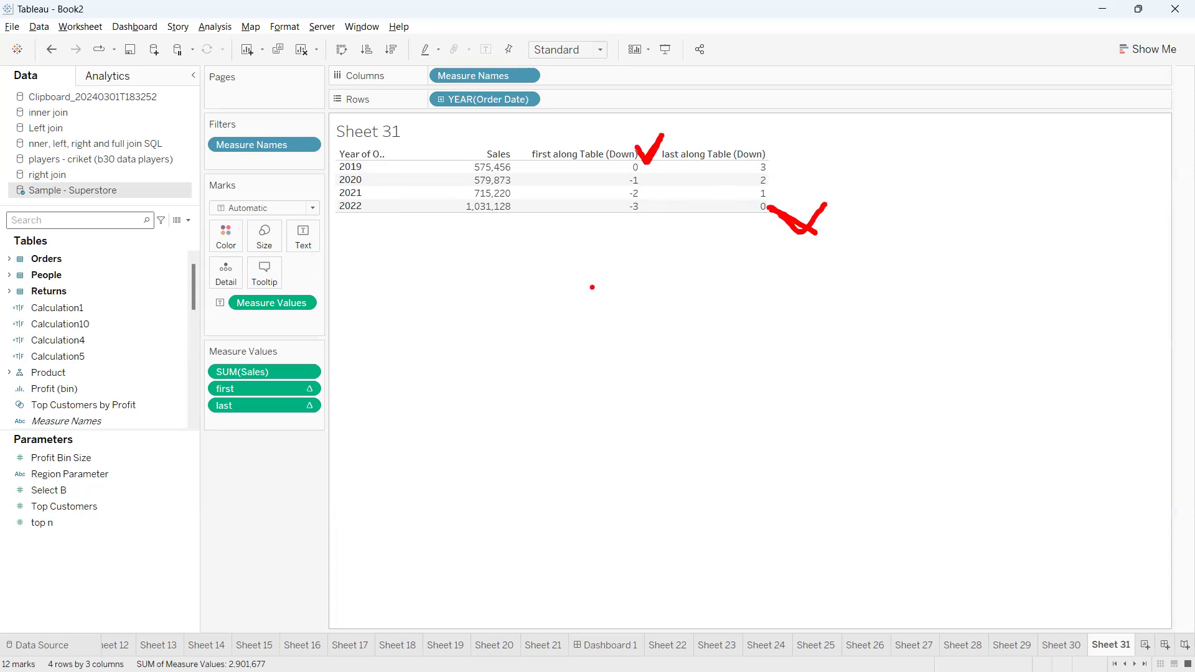
key("Escape")
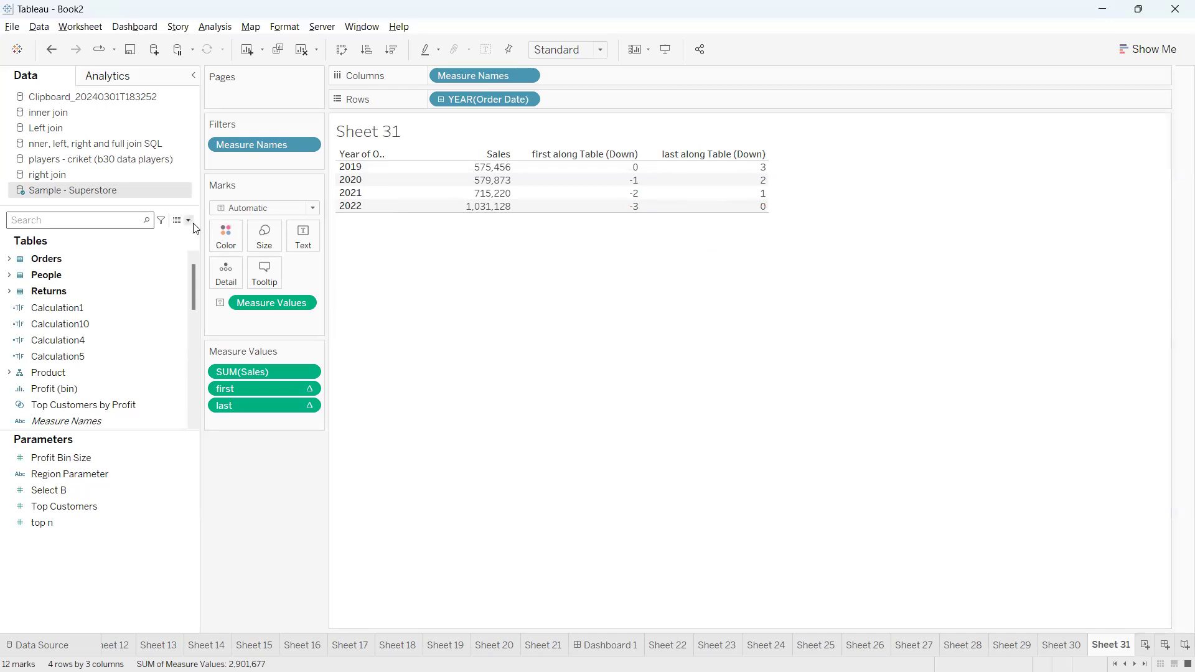
Write a new calculated field with the formula LAST() = 0 OR FIRST()=0, using the built-in functions
left_click(188, 220)
left_click(155, 236)
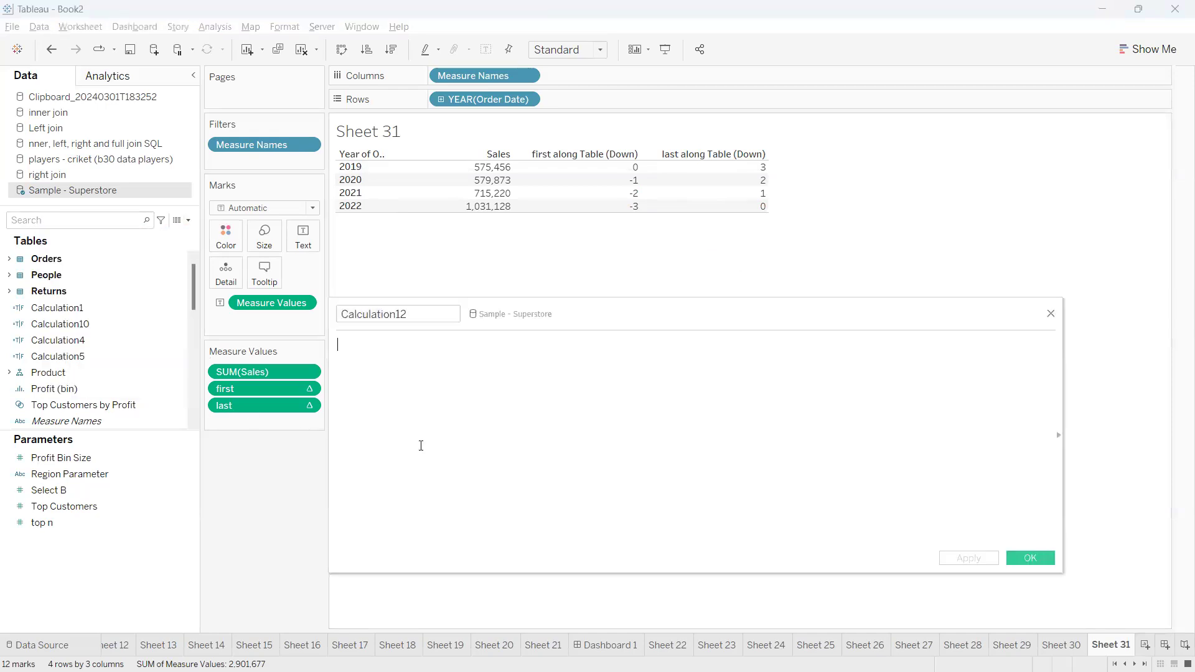
type("last")
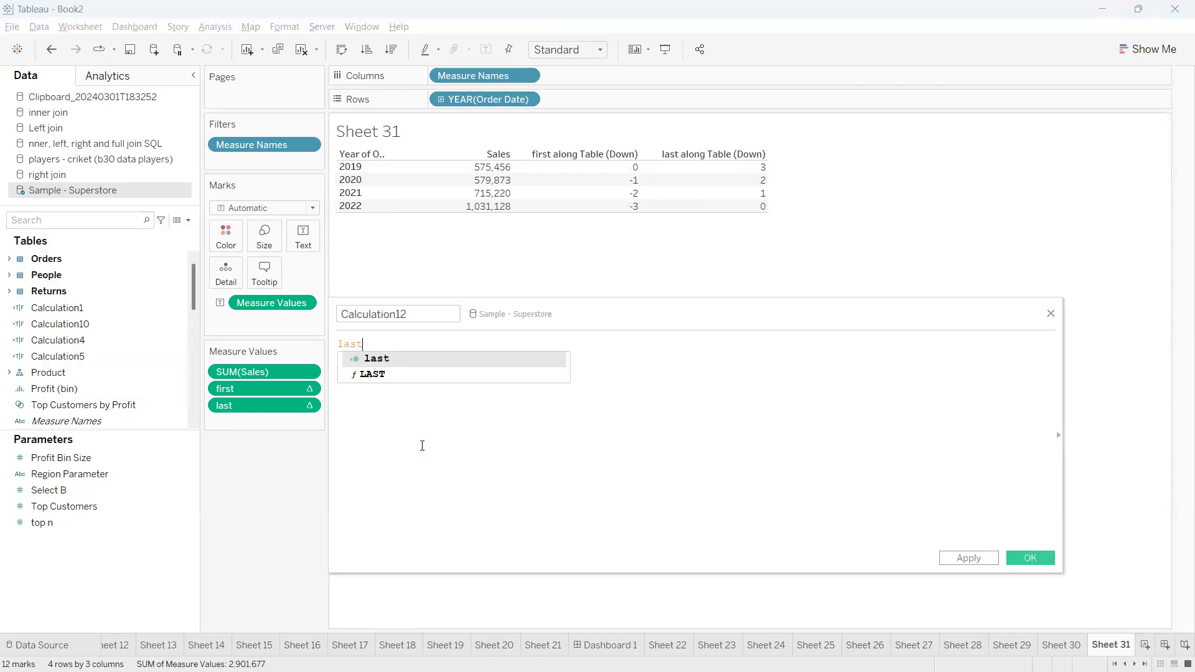
key("Down")
key("Return")
type("= ")
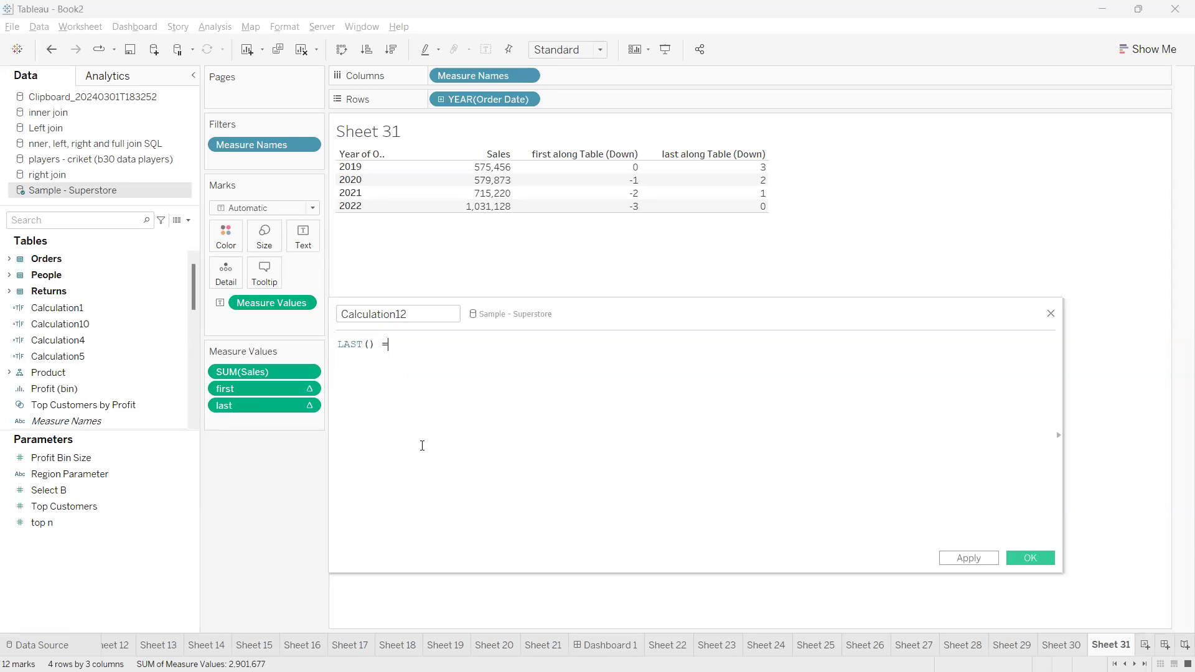
type("0 OR ")
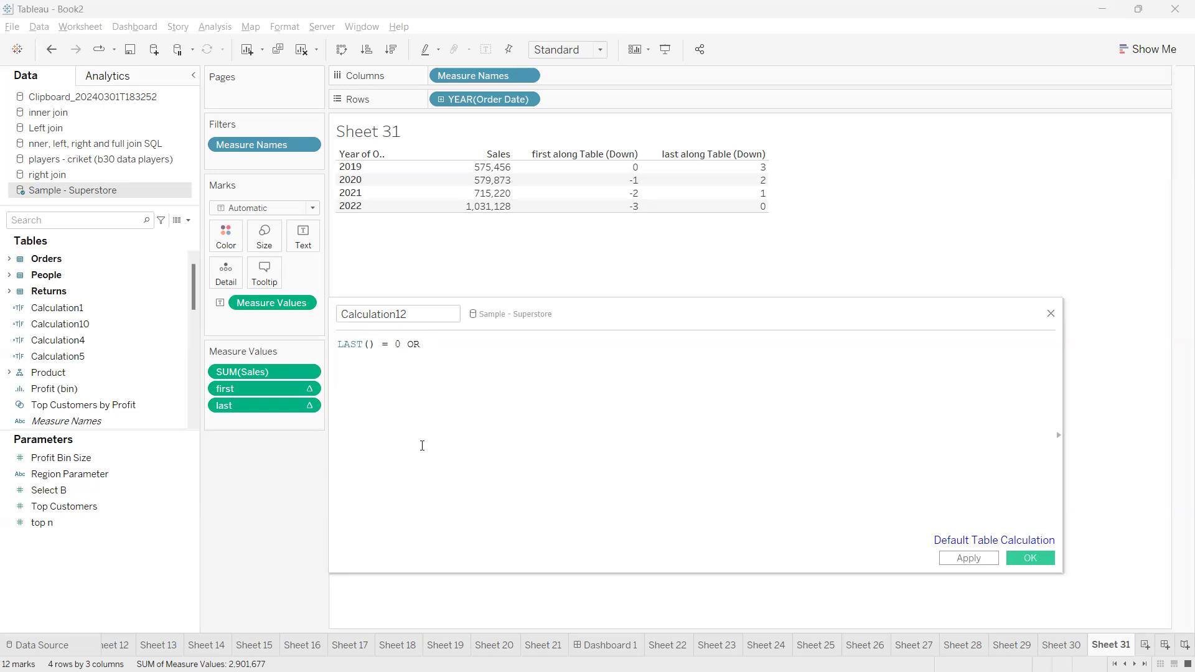
type("fir")
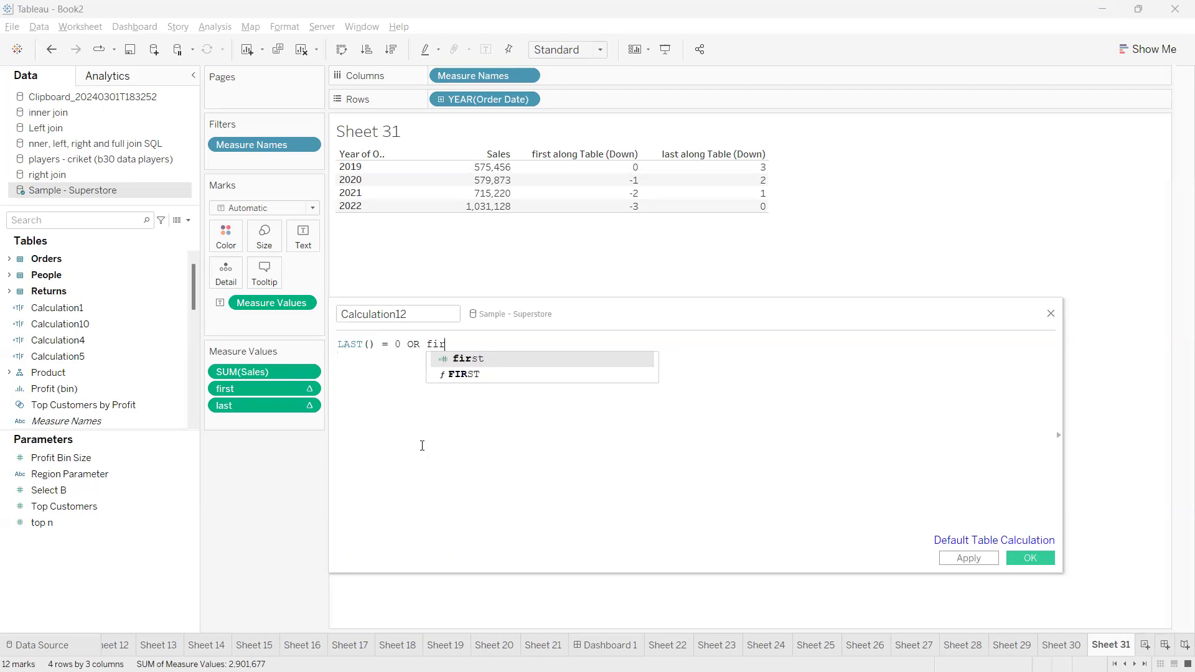
key("Down")
key("Return")
type("=0")
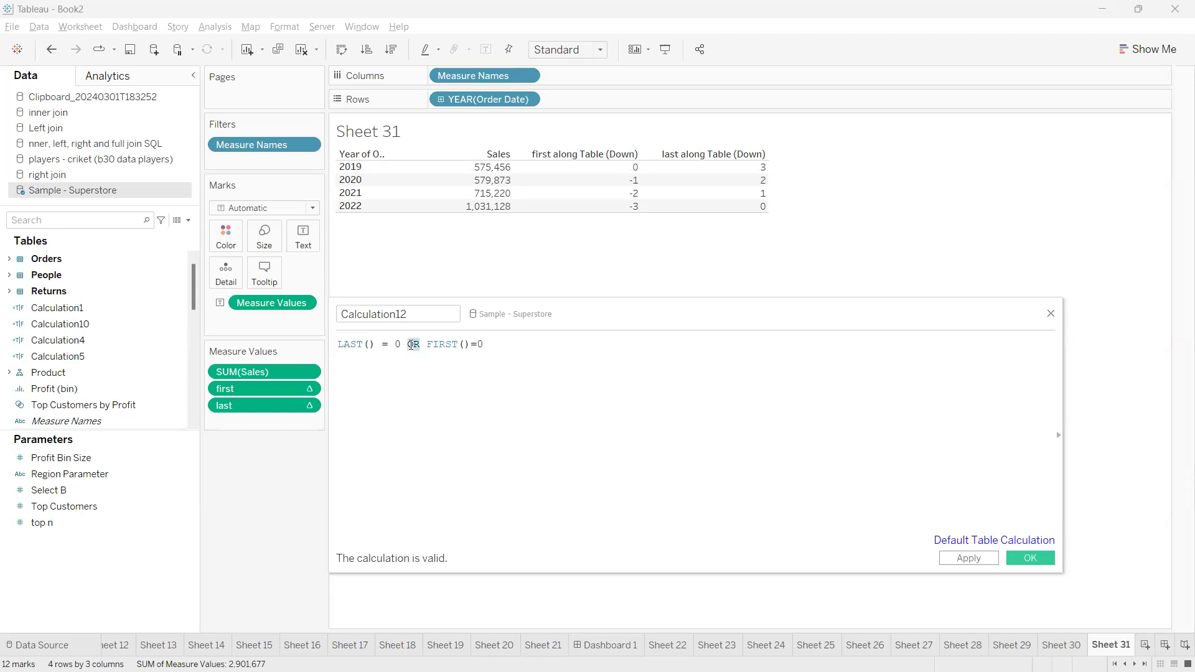
Examine the LAST() = 0 and FIRST()=0 conditions in the formula and the calculated field's name
left_click_drag(402, 344, 337, 344)
left_click(460, 363)
left_click_drag(488, 344, 337, 344)
left_click(427, 365)
left_click(455, 358)
left_click_drag(489, 344, 427, 344)
left_click(472, 382)
left_click(374, 313)
double_click(374, 314)
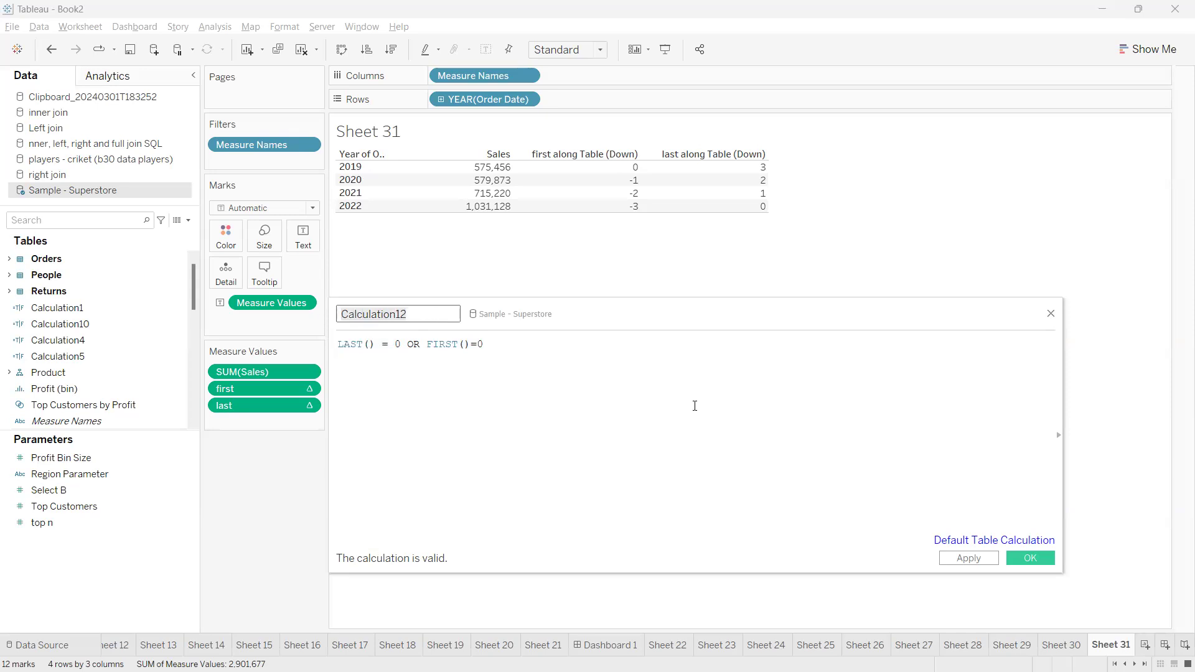
Apply Calculation12, filter the sheet on it keeping only True, and close the calculation editor
left_click(968, 558)
left_click_drag(59, 407, 229, 174)
left_click(474, 246)
left_click(594, 534)
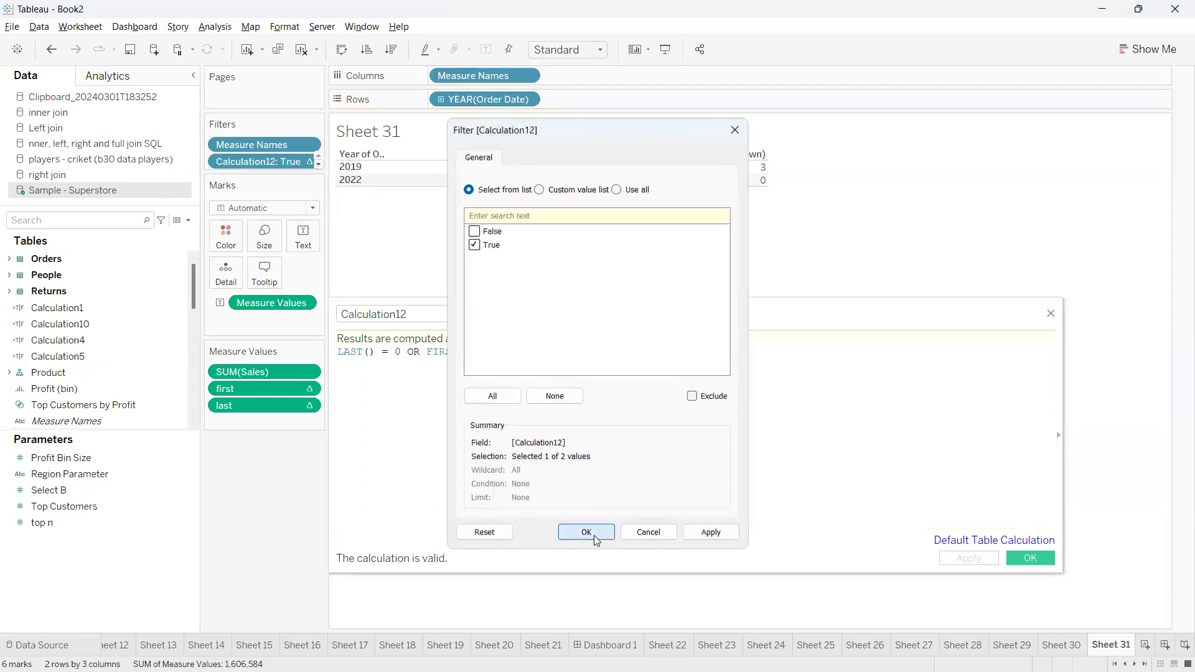
left_click(1016, 558)
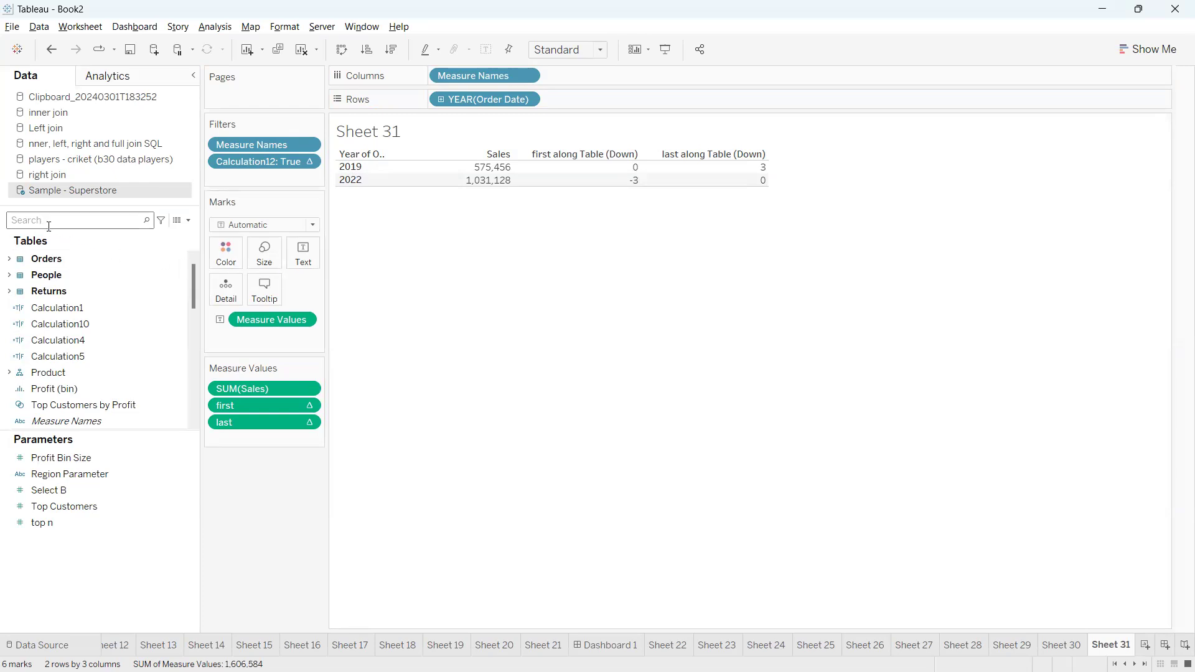
Examine the Calculation12 filter's table calculation options and the indicators on the filter and the measure values
left_click(309, 163)
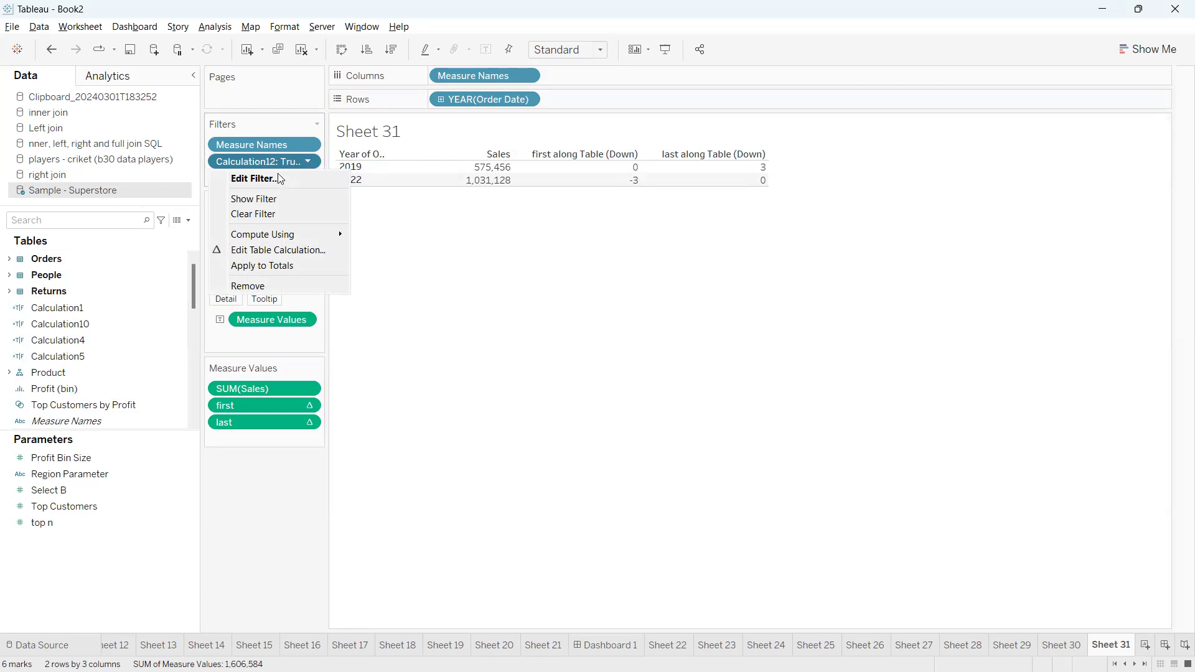
mouse_move(328, 233)
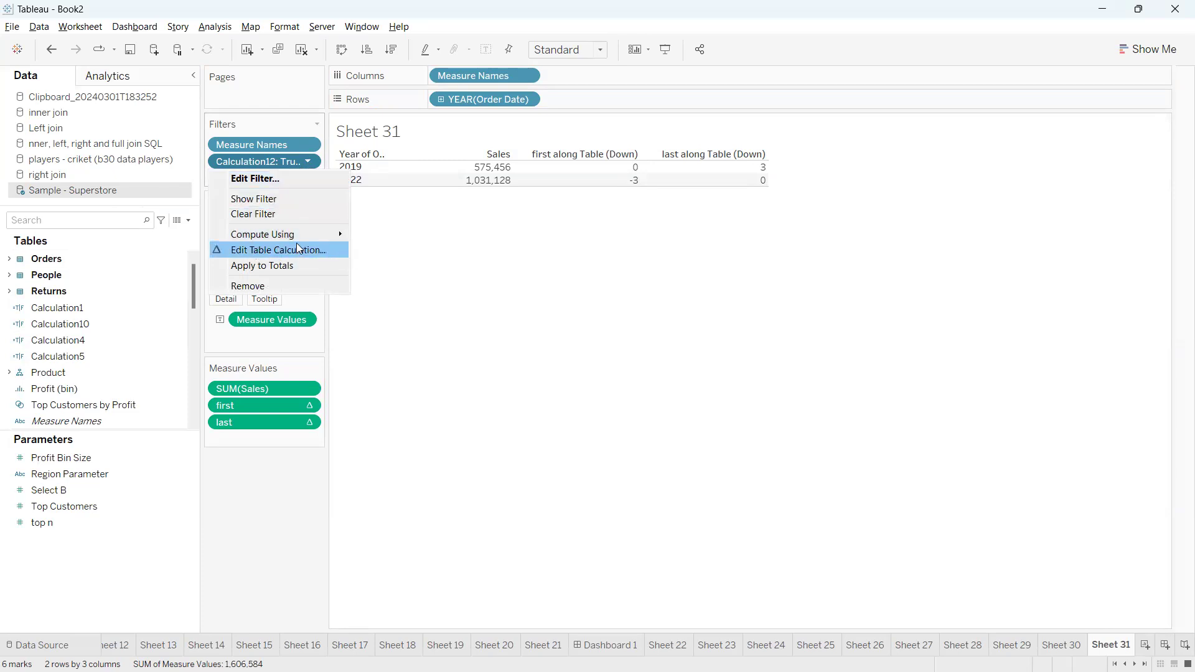
left_click(415, 273)
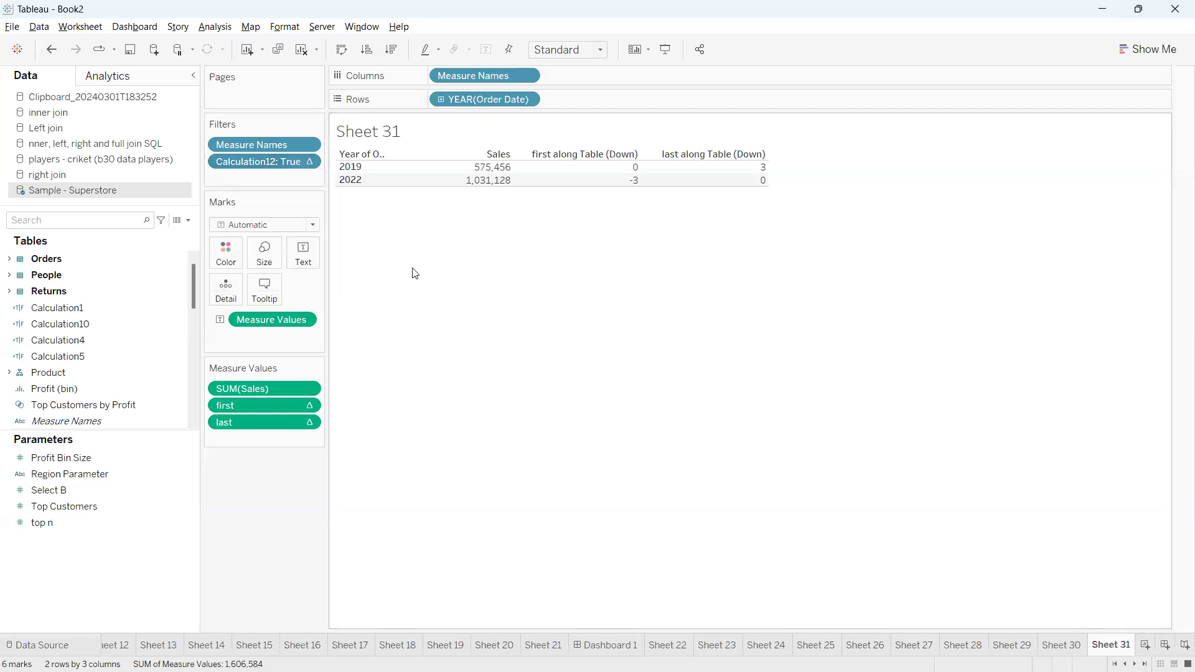
key("ctrl+2")
mouse_move(294, 157)
left_mouse_down()
mouse_move(335, 166)
mouse_move(291, 158)
left_mouse_up()
mouse_move(302, 400)
left_mouse_down()
mouse_move(290, 408)
mouse_move(342, 436)
mouse_move(293, 401)
mouse_move(270, 434)
left_mouse_up()
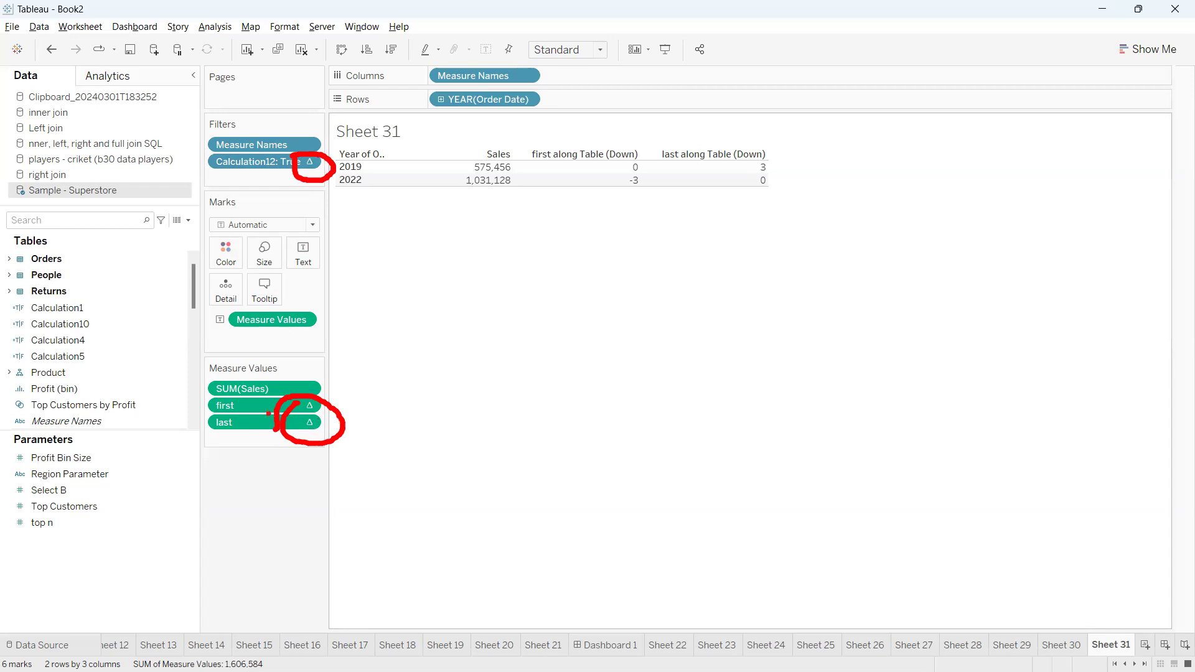
mouse_move(240, 373)
left_mouse_down()
mouse_move(190, 391)
mouse_move(268, 402)
mouse_move(277, 381)
left_mouse_up()
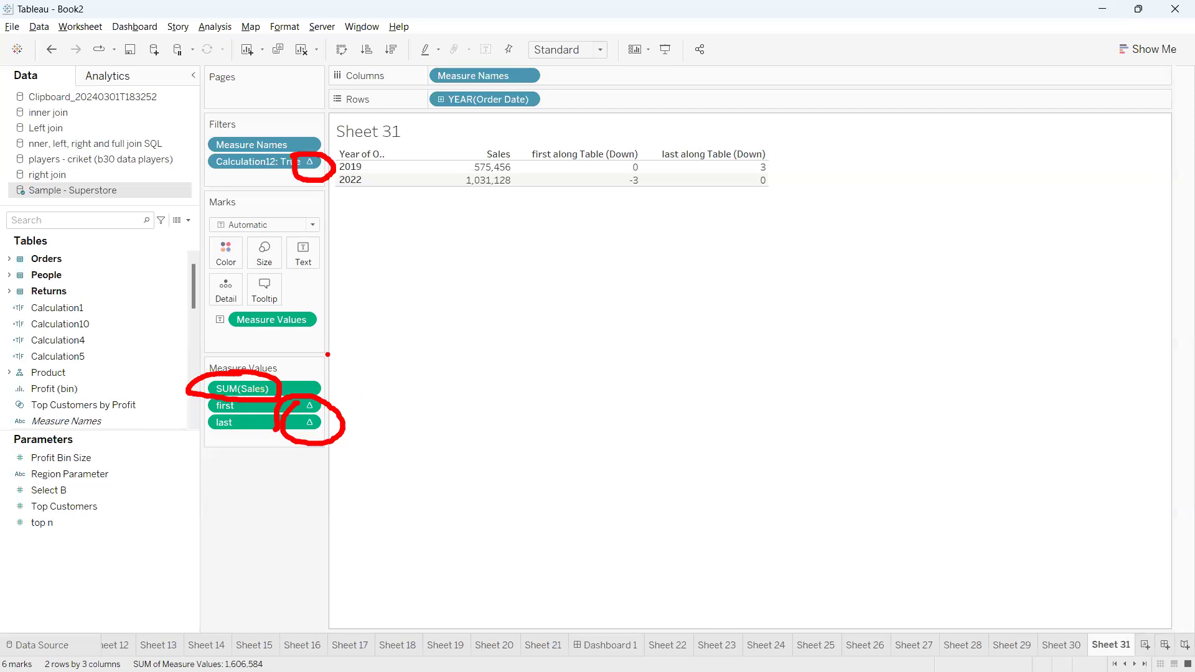
key("Escape")
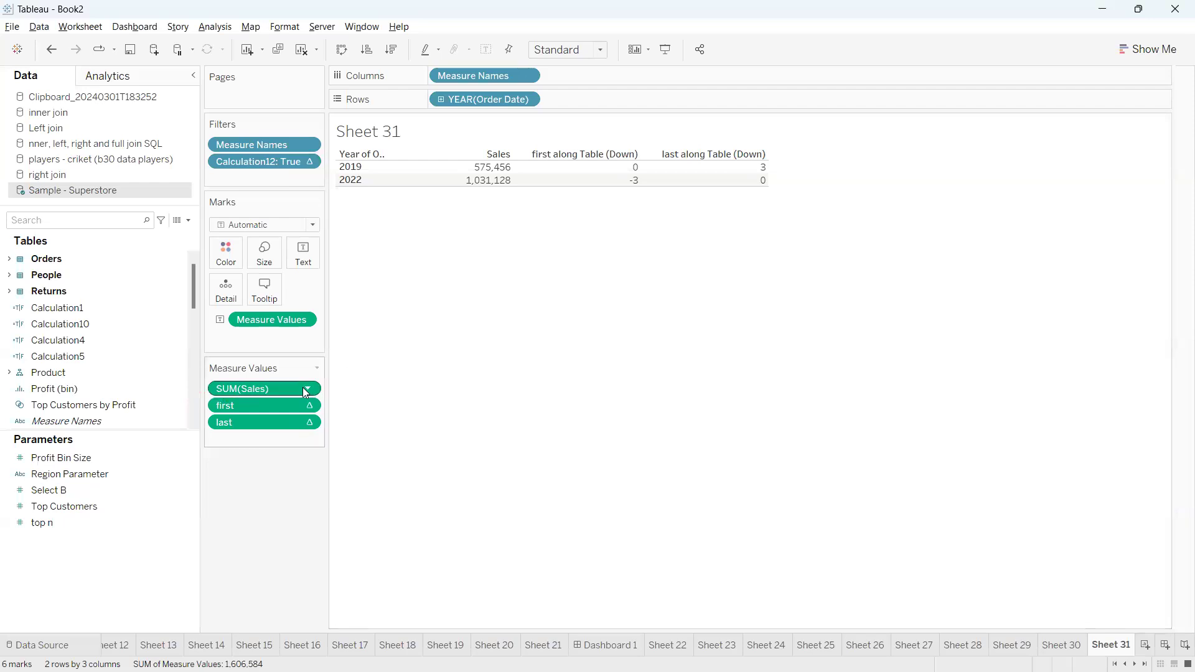
Apply the Percent of Total quick table calculation to SUM(Sales) and examine its values and indicator
left_click(307, 388)
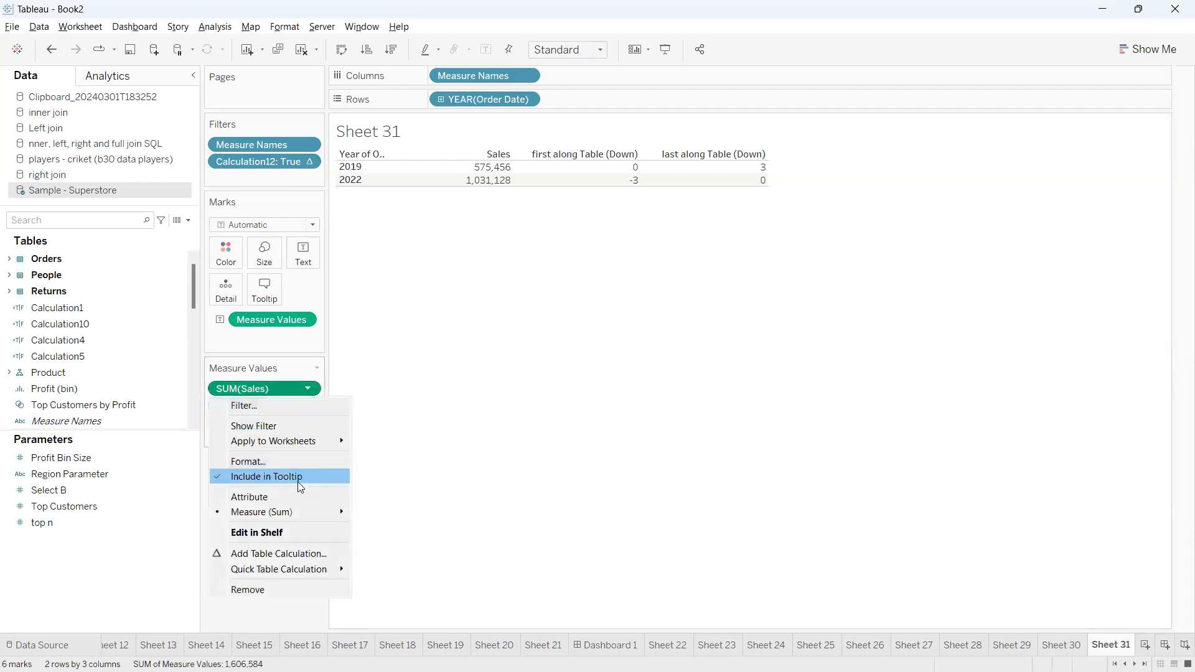
mouse_move(317, 571)
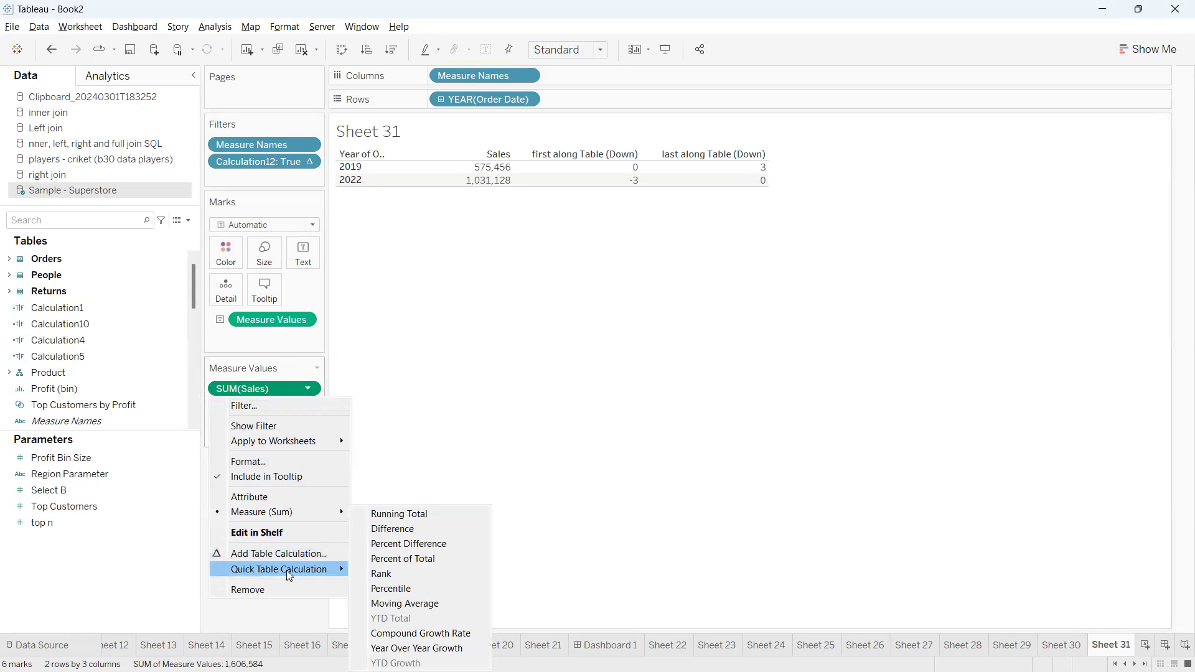
left_click(394, 559)
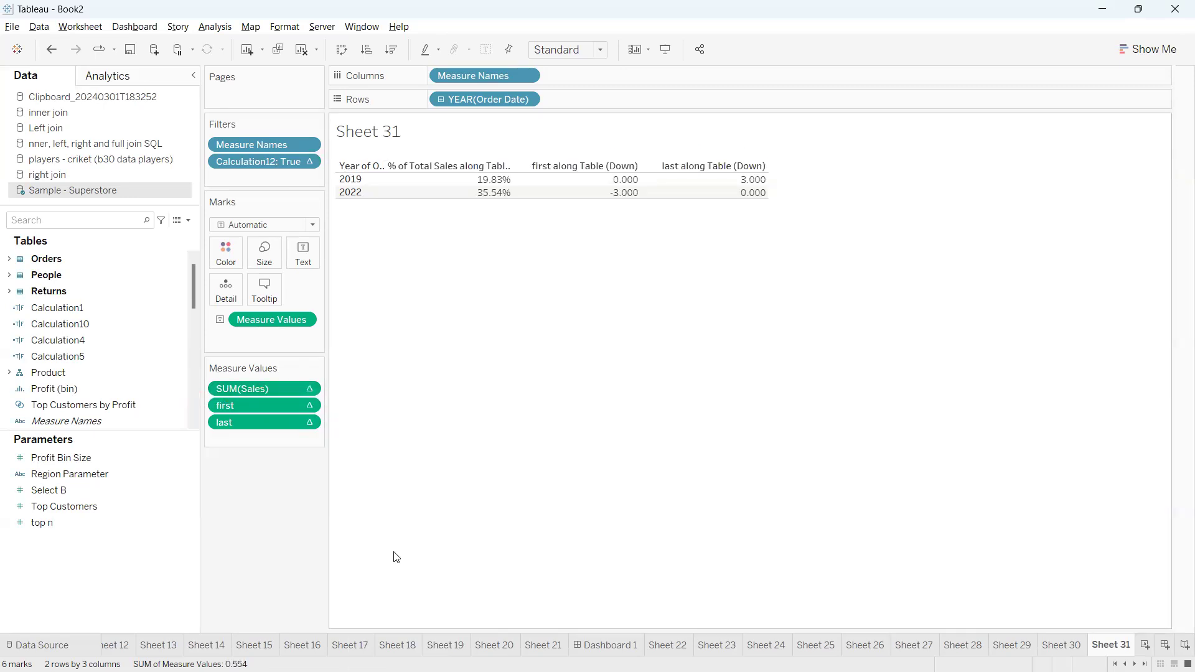
mouse_move(485, 148)
left_mouse_down()
mouse_move(543, 172)
mouse_move(493, 141)
left_mouse_up()
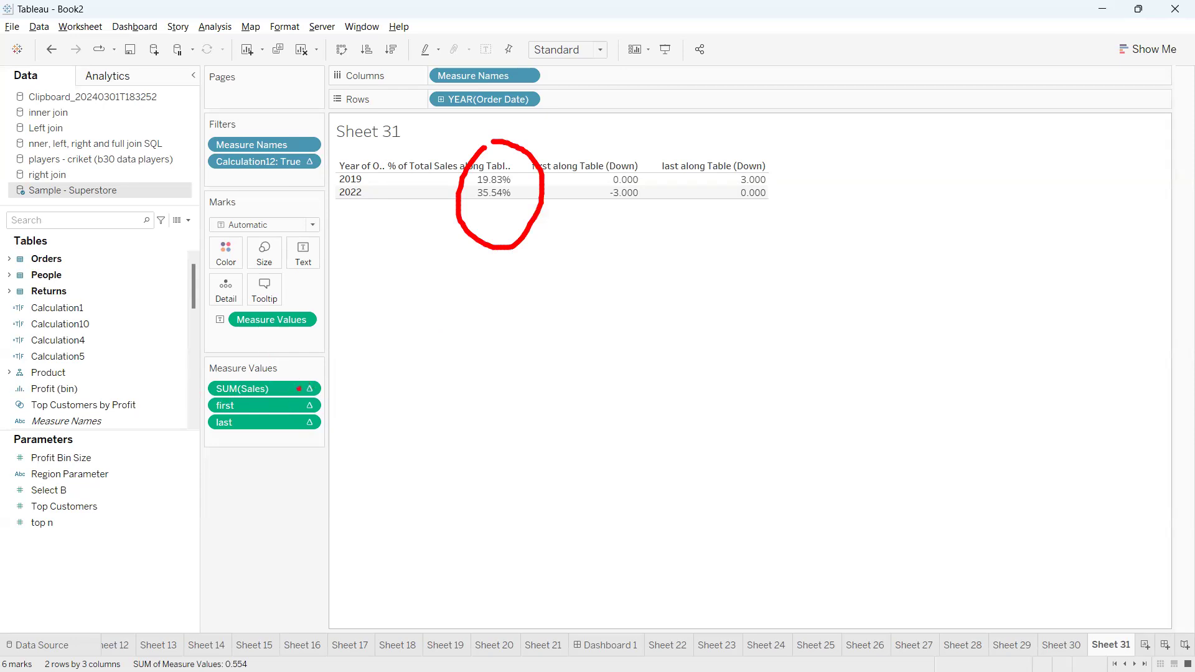
mouse_move(312, 379)
left_mouse_down()
mouse_move(288, 390)
mouse_move(343, 395)
mouse_move(308, 376)
left_mouse_up()
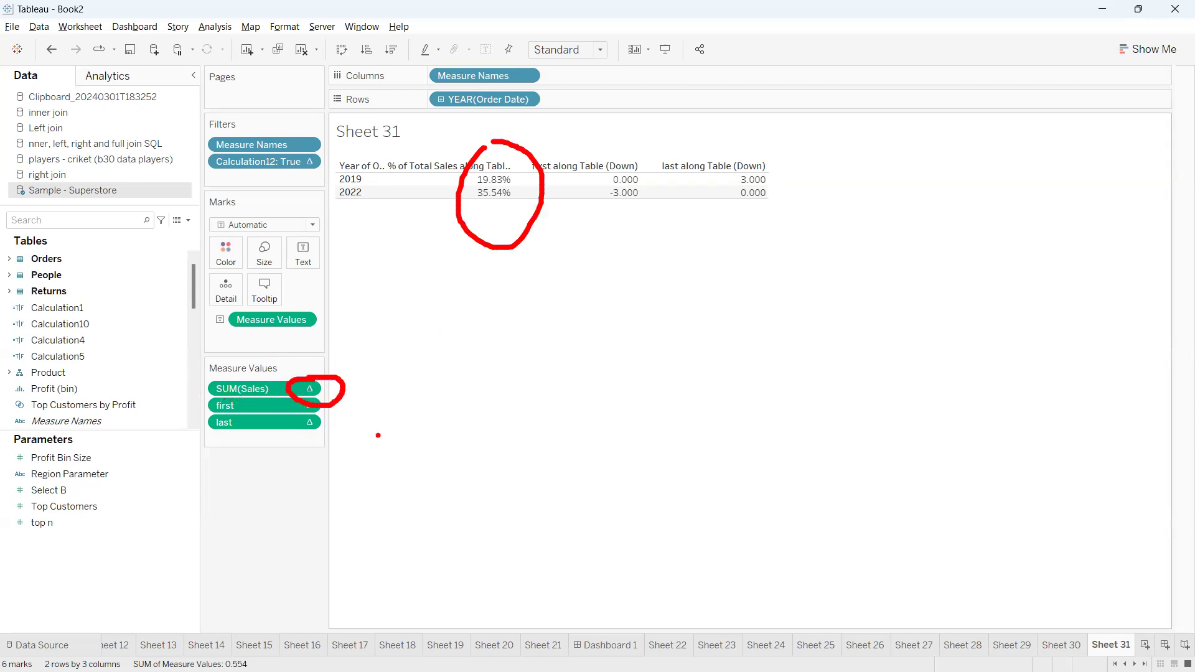
Clear the Percent of Total table calculation from SUM(Sales)
key("Escape")
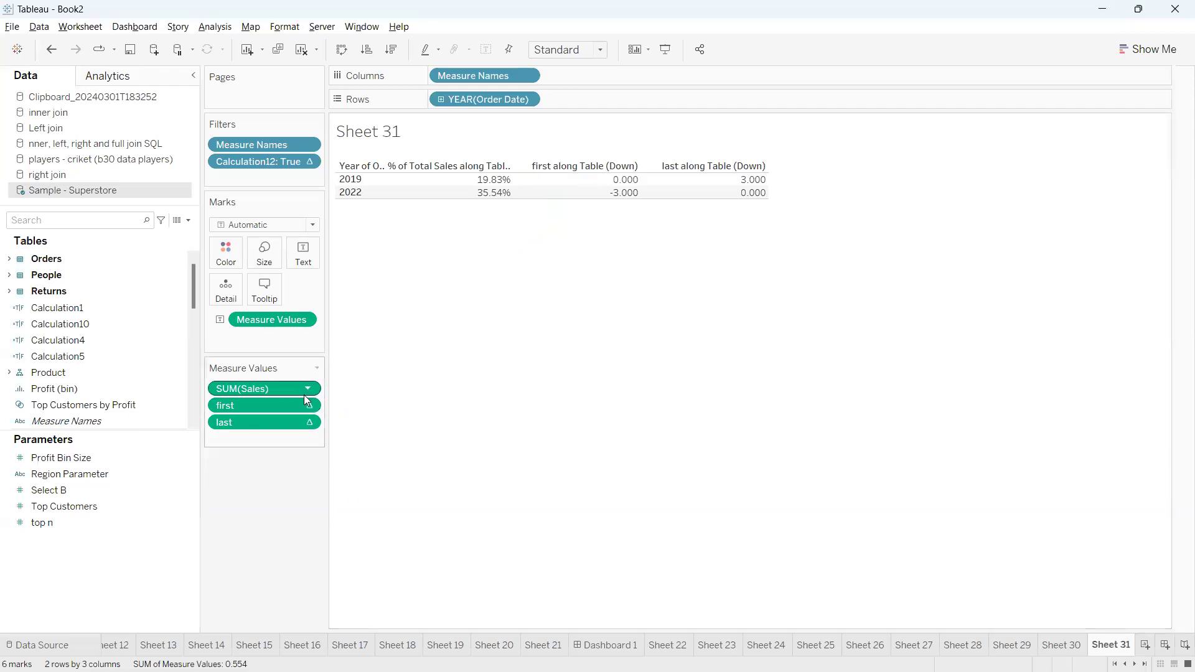
left_click(307, 390)
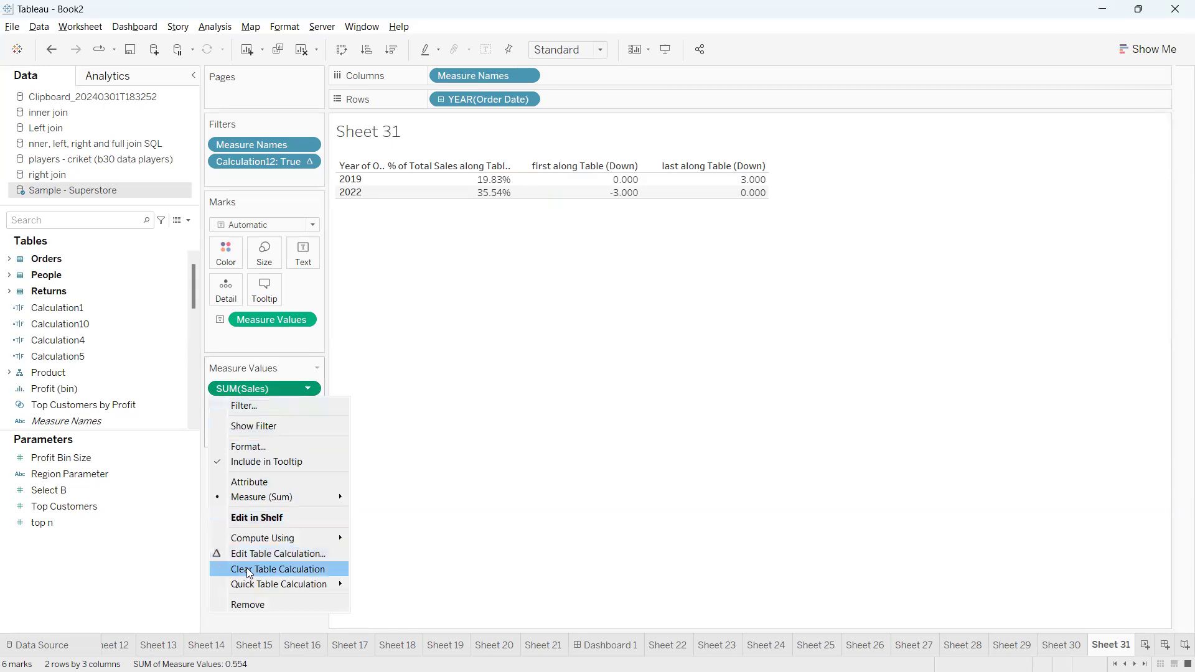
left_click(286, 571)
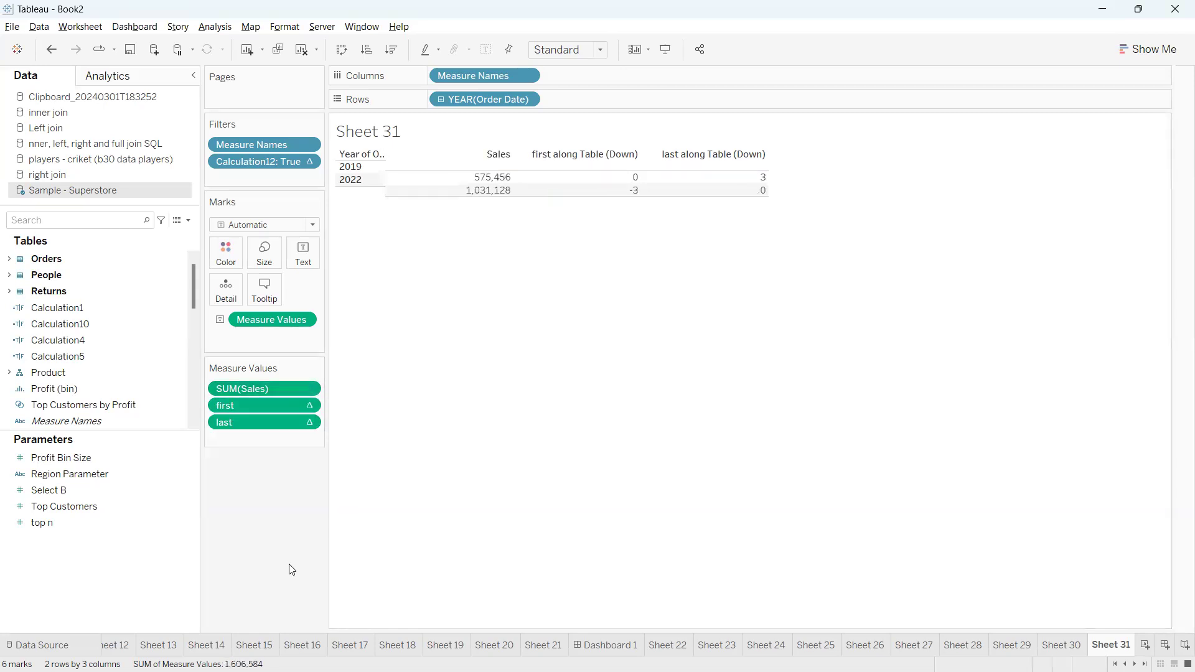
Examine the quick table calculations available for SUM(Sales) without applying one
left_click(307, 390)
mouse_move(316, 573)
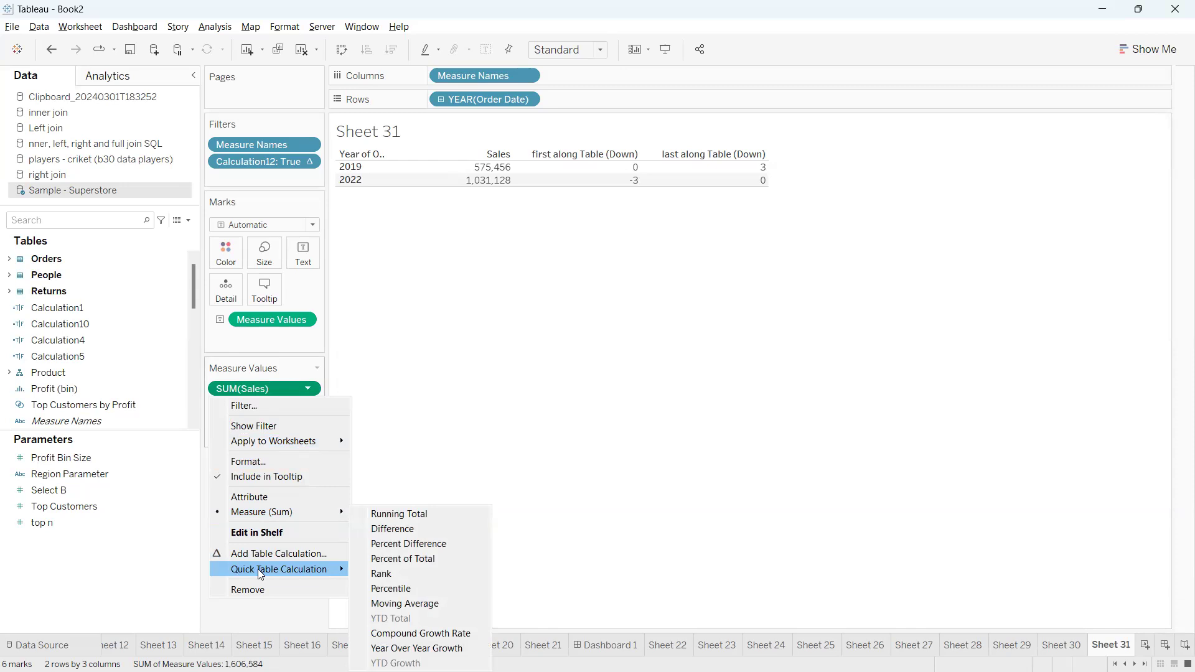
left_click(432, 410)
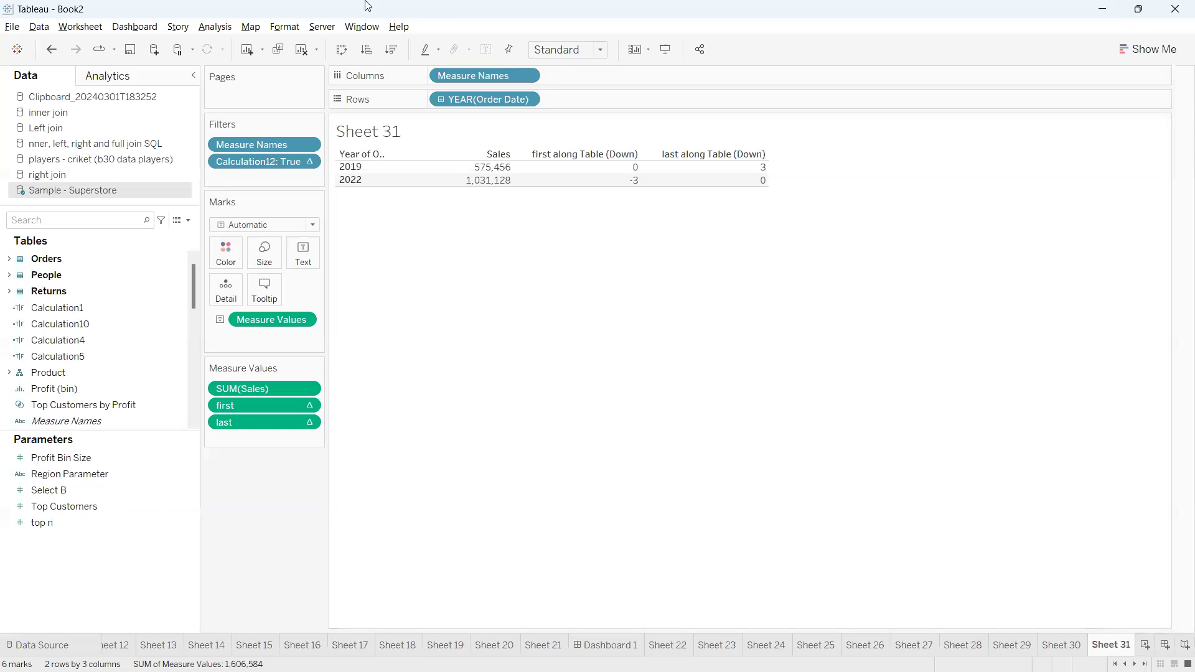
left_click(545, 36)
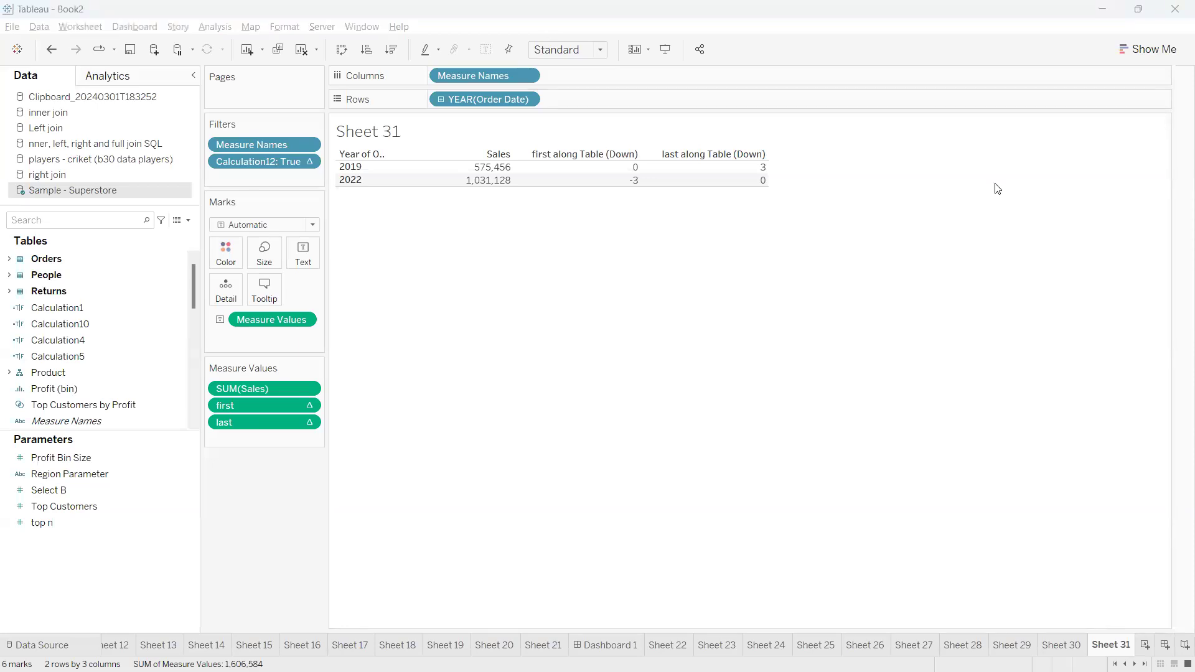
left_click(789, 246)
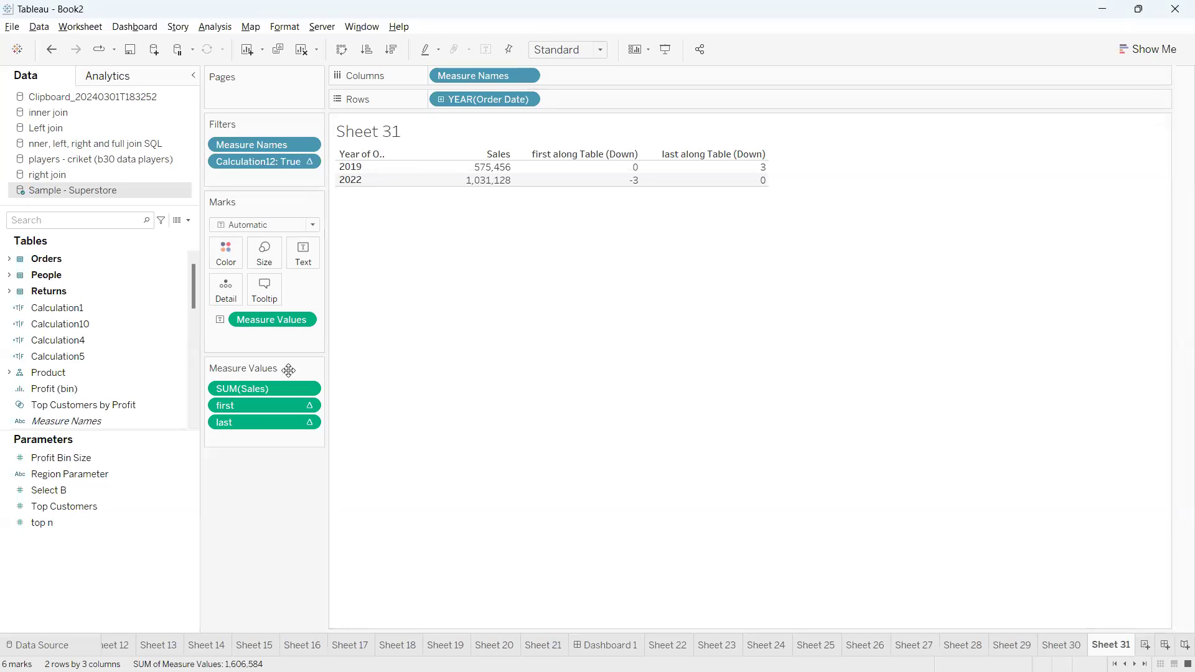
Remove the Calculation12 filter from the sheet and review the first values for each year
left_click_drag(274, 163, 270, 531)
left_click_drag(463, 7, 464, 6)
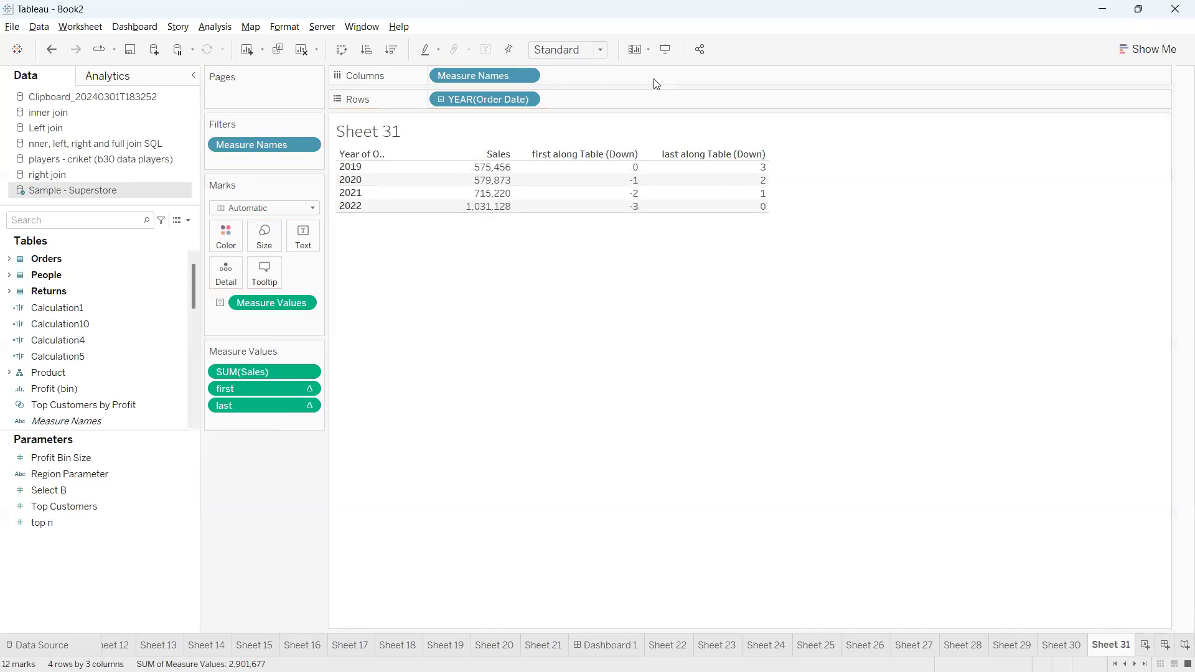
left_click(991, 169)
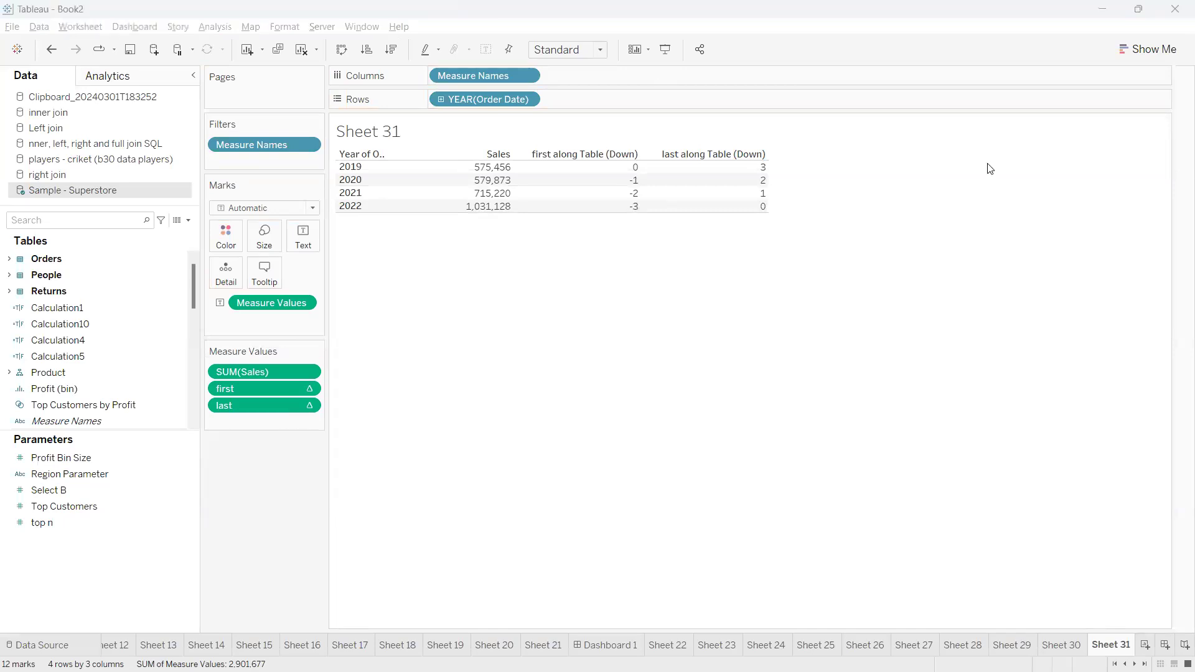
left_click(409, 278)
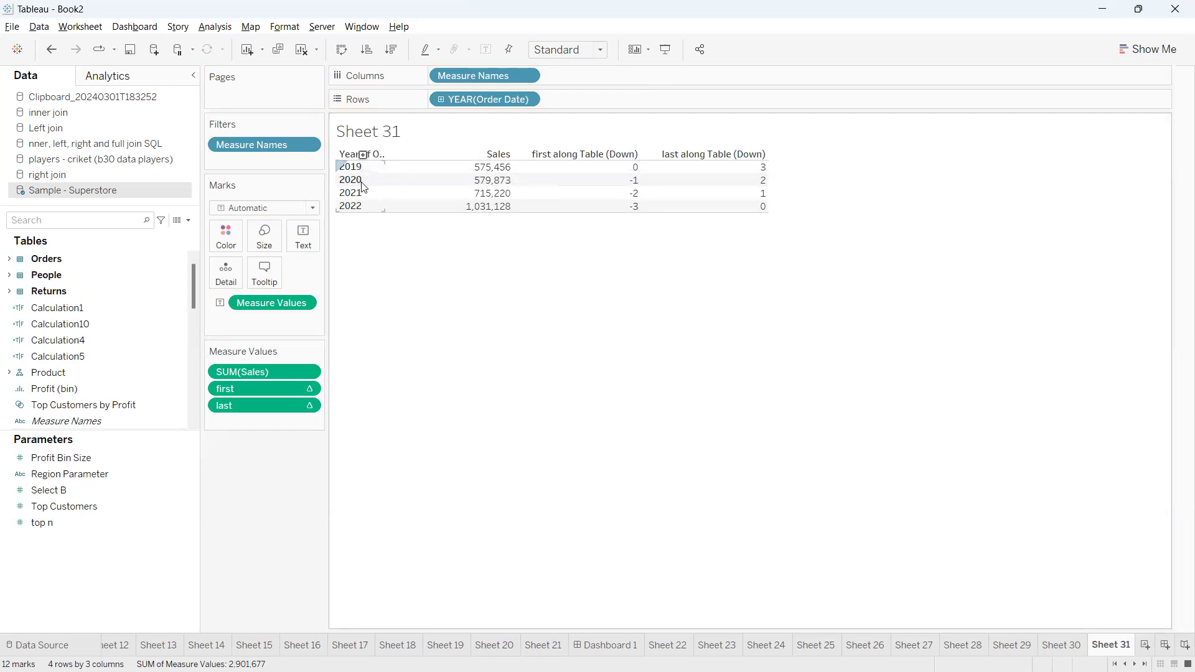
mouse_move(627, 185)
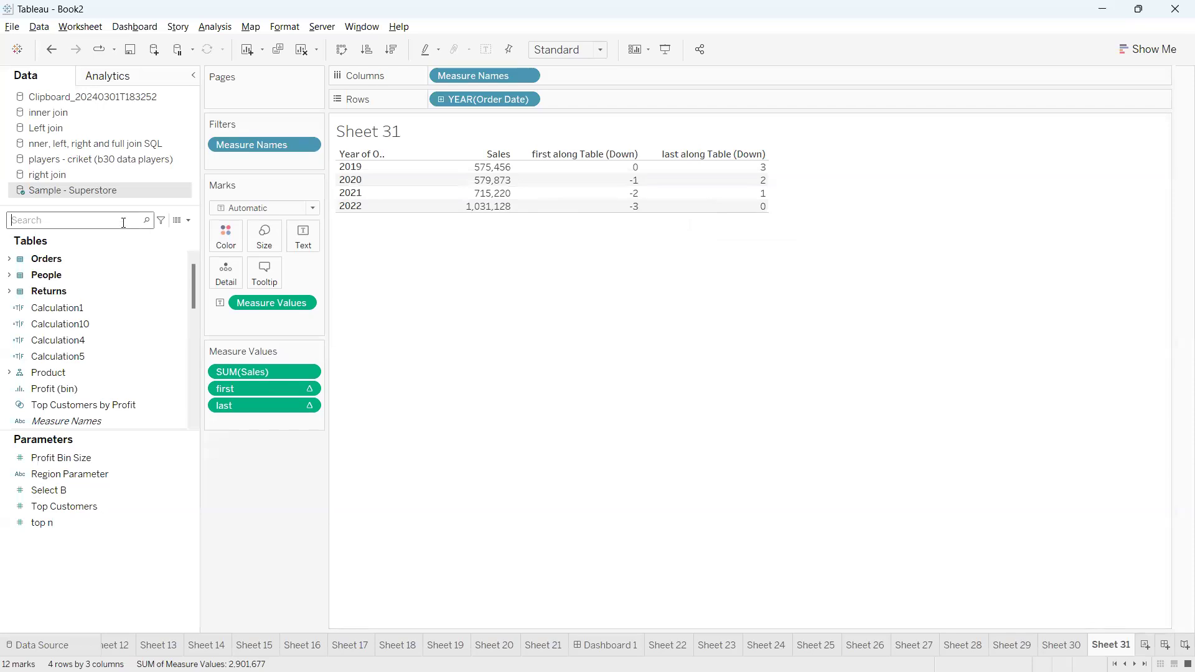
Try filtering the sheet on the first measure with a range of values from -1 to 0, and remove that filter
left_click(306, 389)
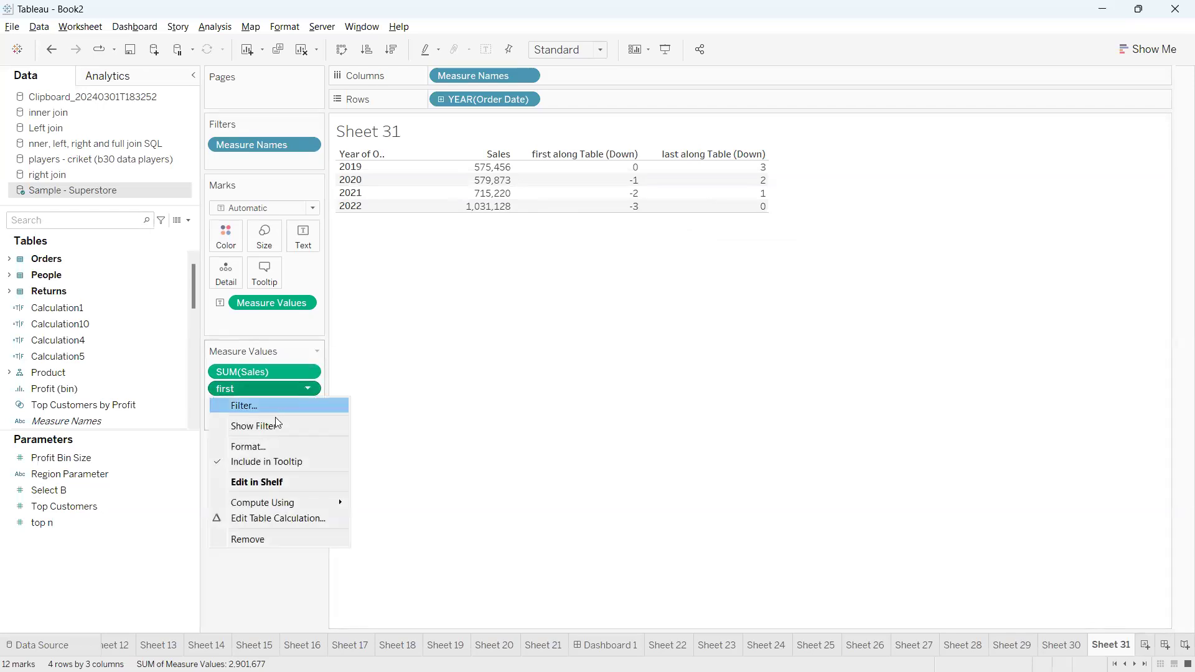
left_click(254, 407)
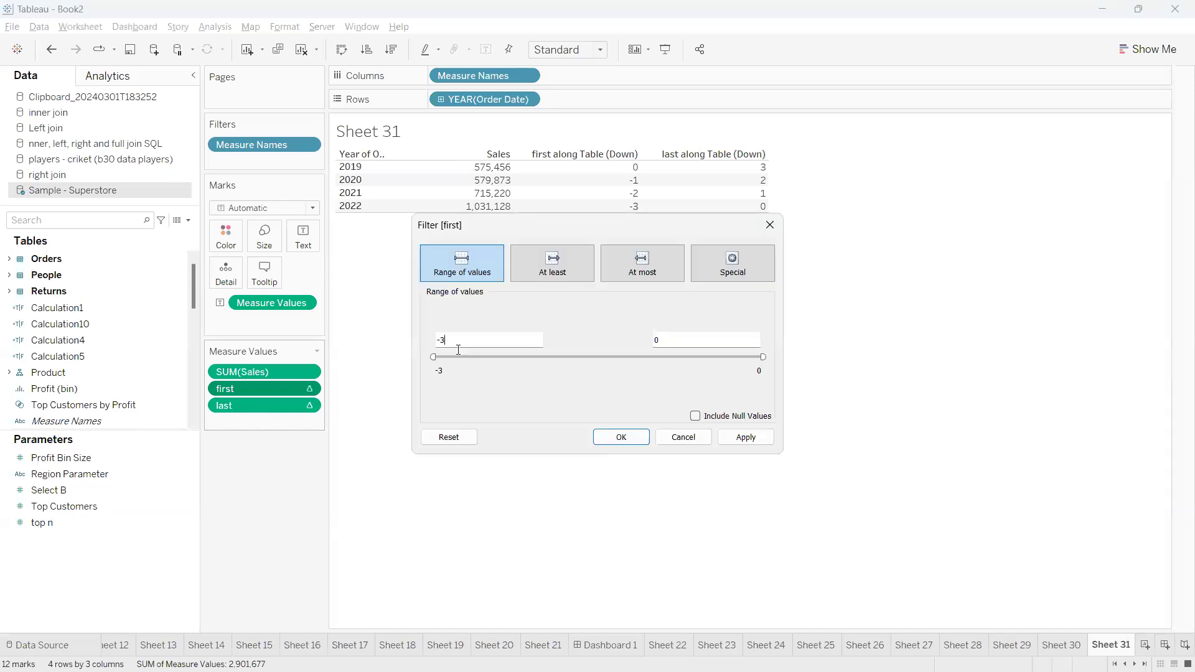
left_click(459, 348)
key("BackSpace")
type("1")
left_click(662, 337)
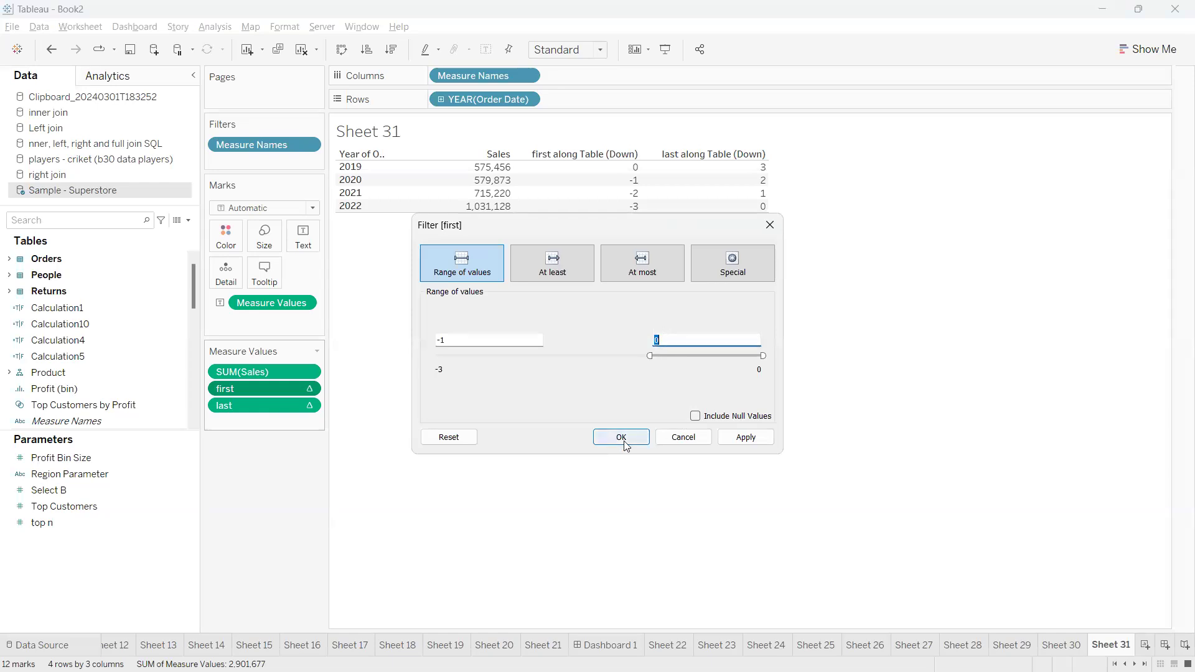
left_click(625, 437)
left_click_drag(252, 160, 187, 236)
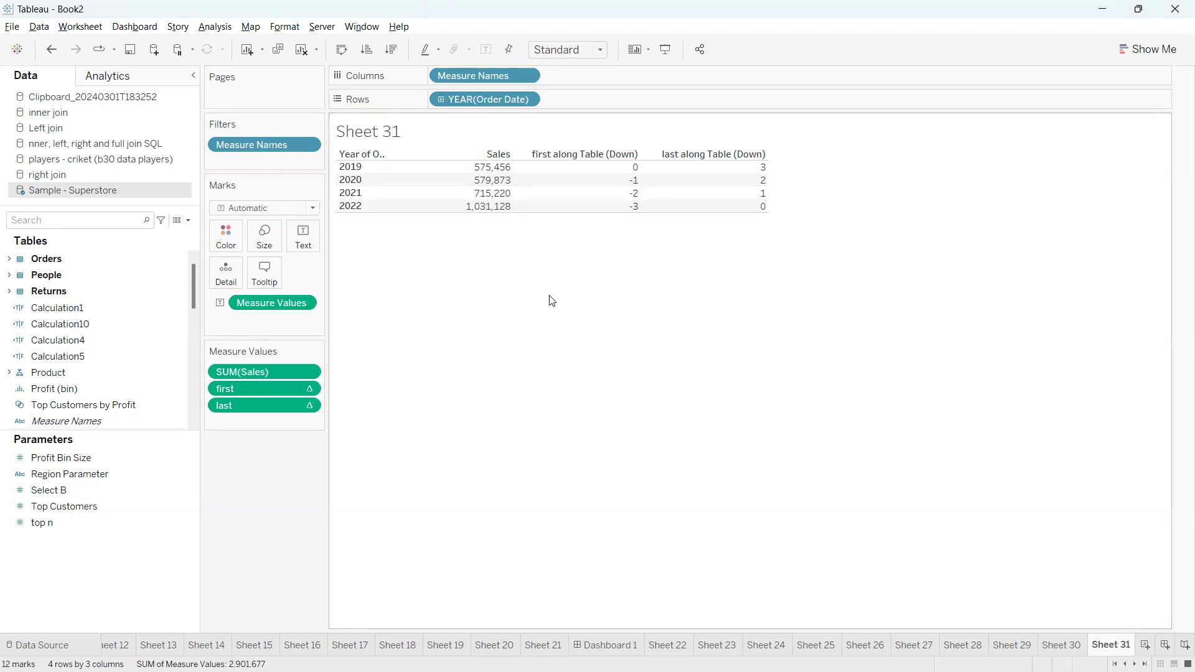
Create a new worksheet, search the fields for "cust", and place Customer Name on Rows
left_click(1146, 648)
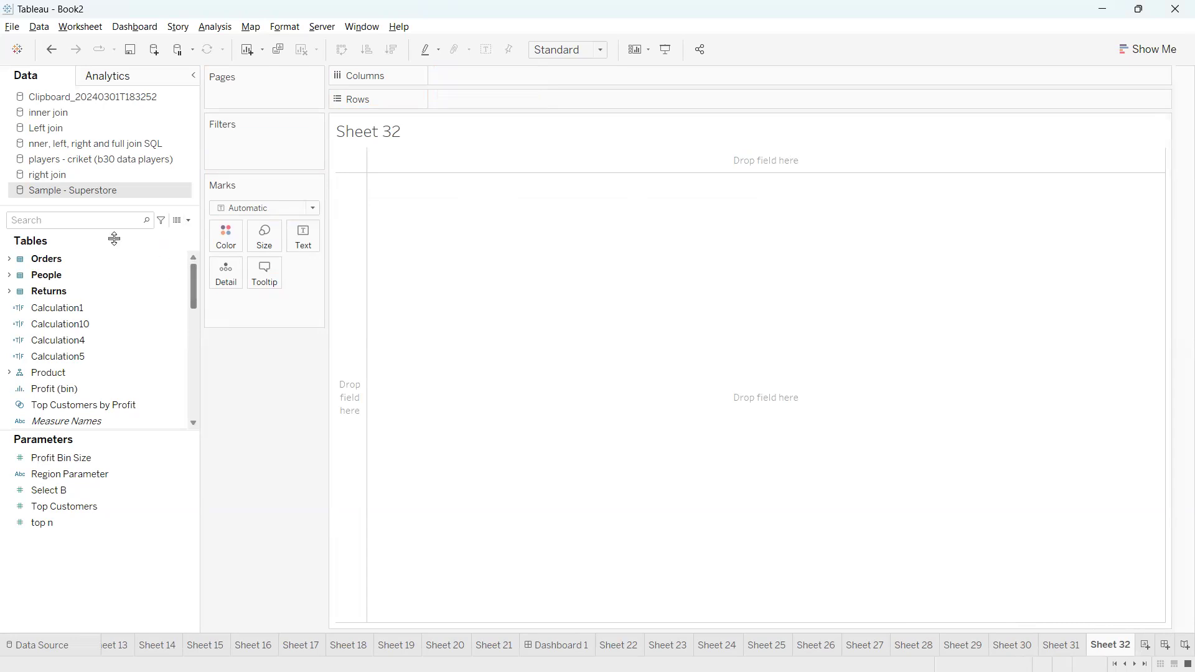
type("cust")
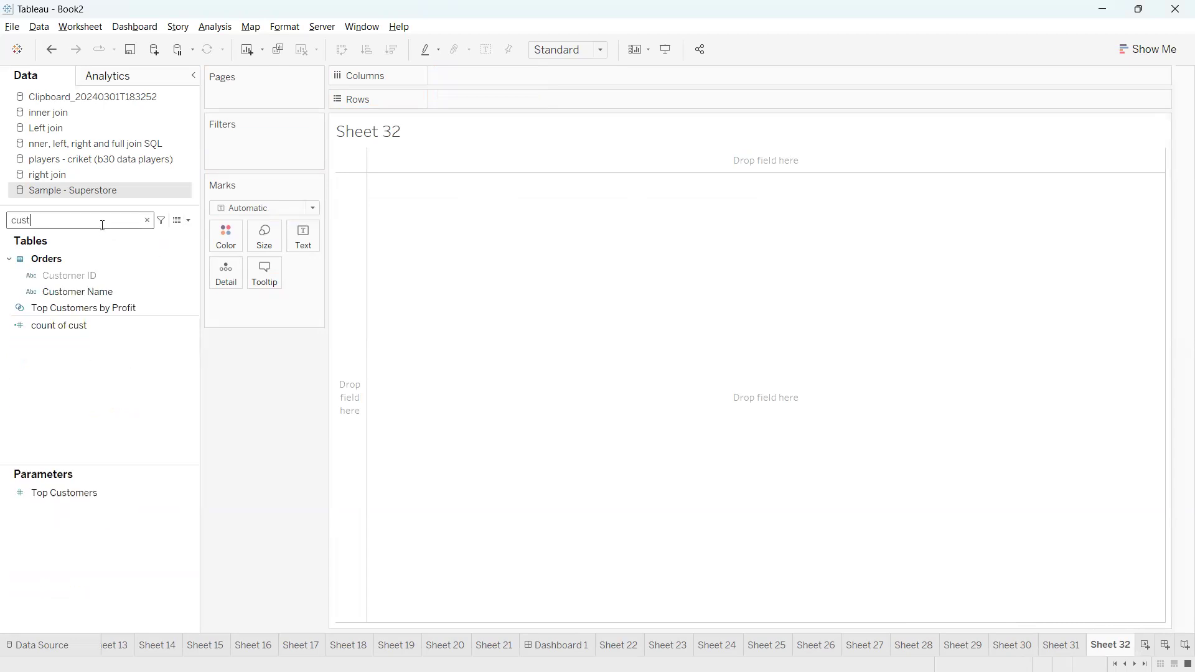
left_click_drag(84, 291, 475, 104)
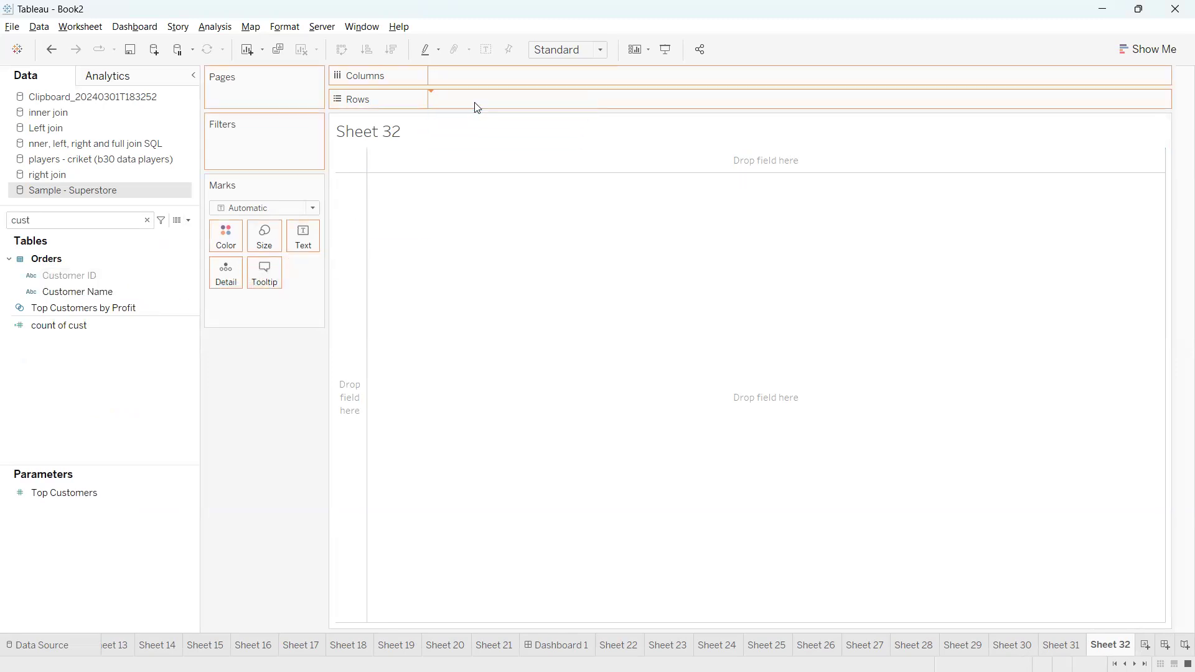
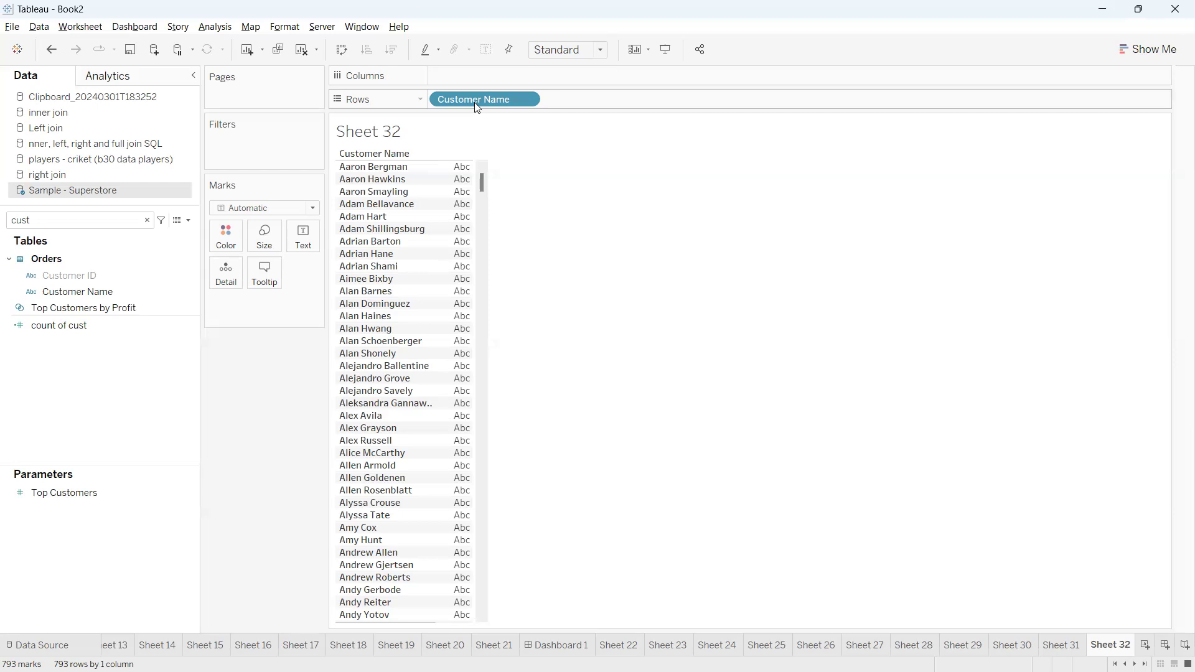
Search the fields for "sa" and add Sales to the view as the value for each customer
left_click(103, 225)
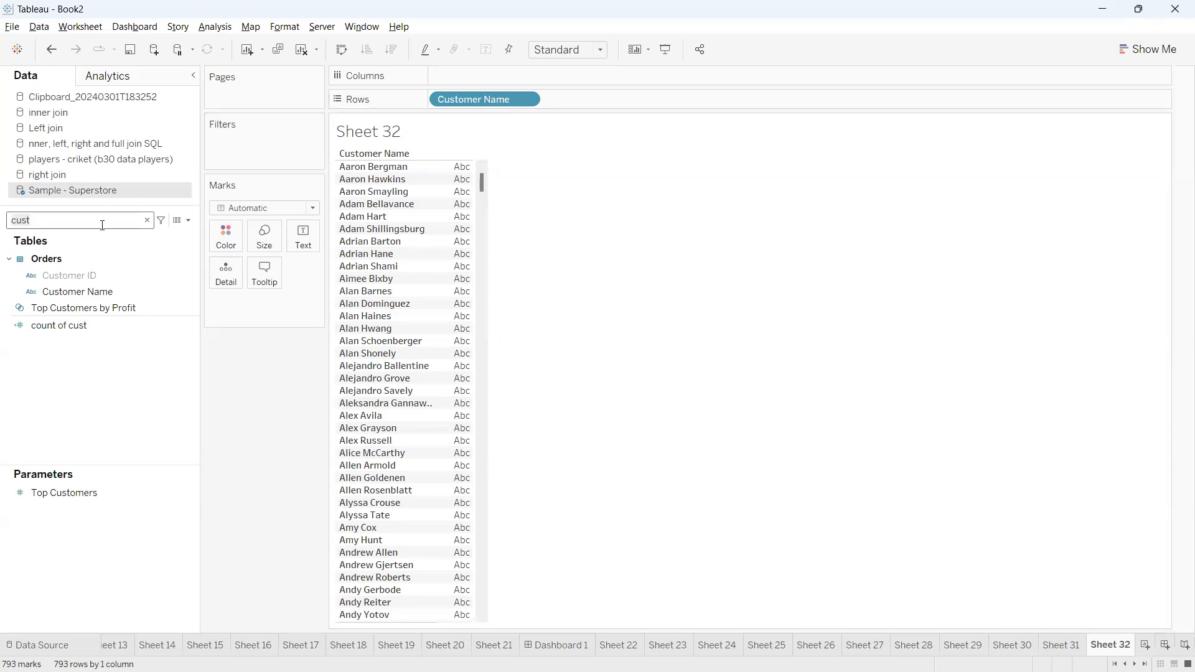
key("BackSpace")
key("BackSpace")
key("BackSpace")
key("BackSpace")
type("sa")
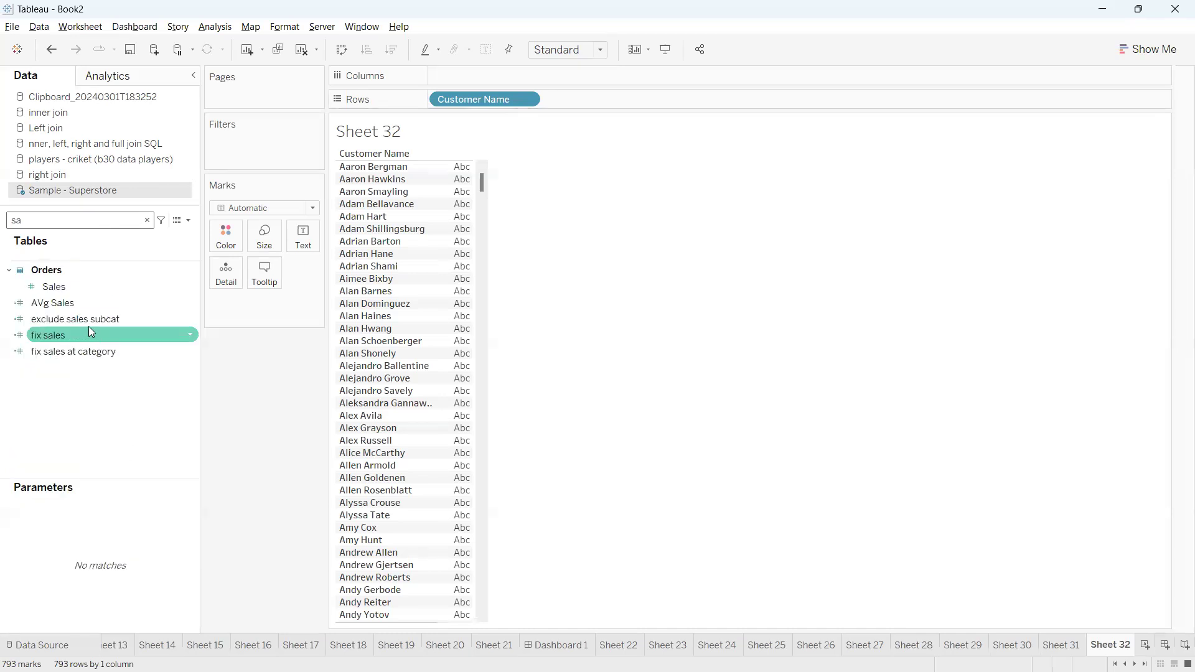
left_click_drag(100, 284, 299, 237)
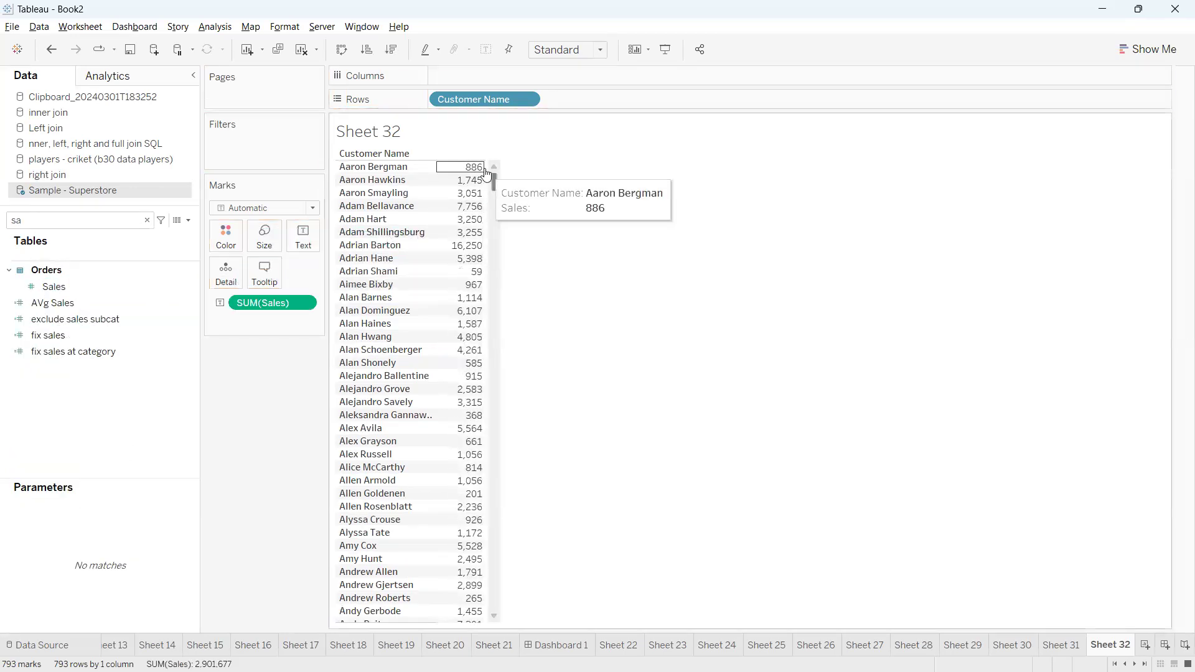
mouse_move(464, 350)
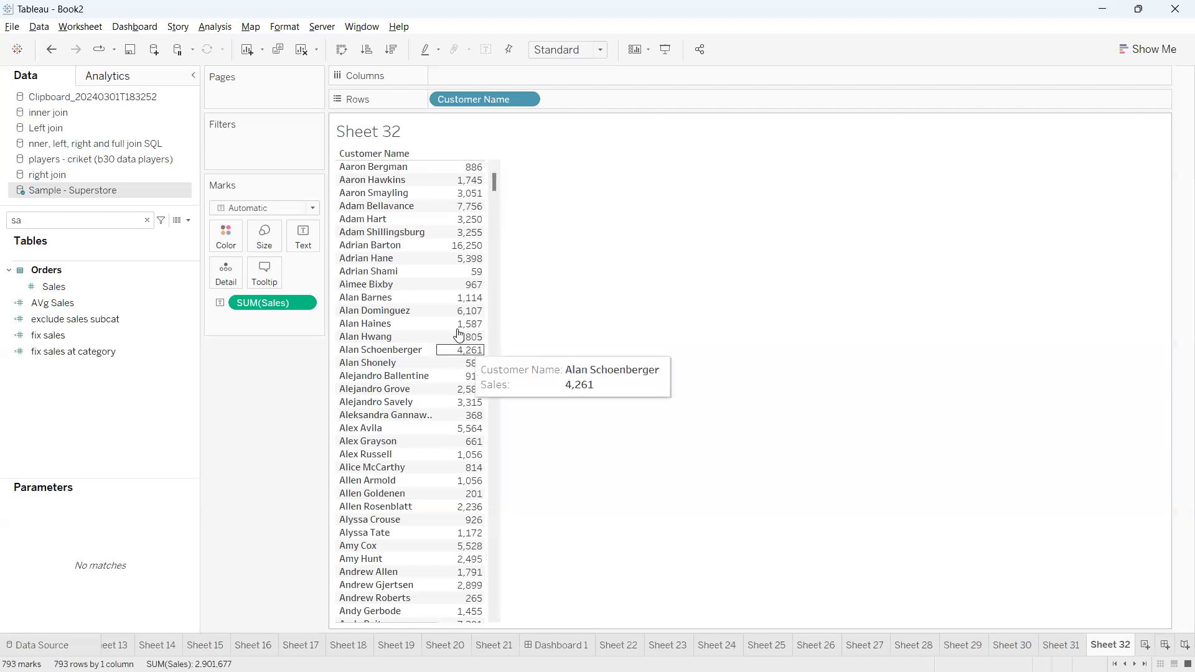
Sort the customers in descending order by Sales and review the top-selling ones
left_click(396, 53)
mouse_move(469, 350)
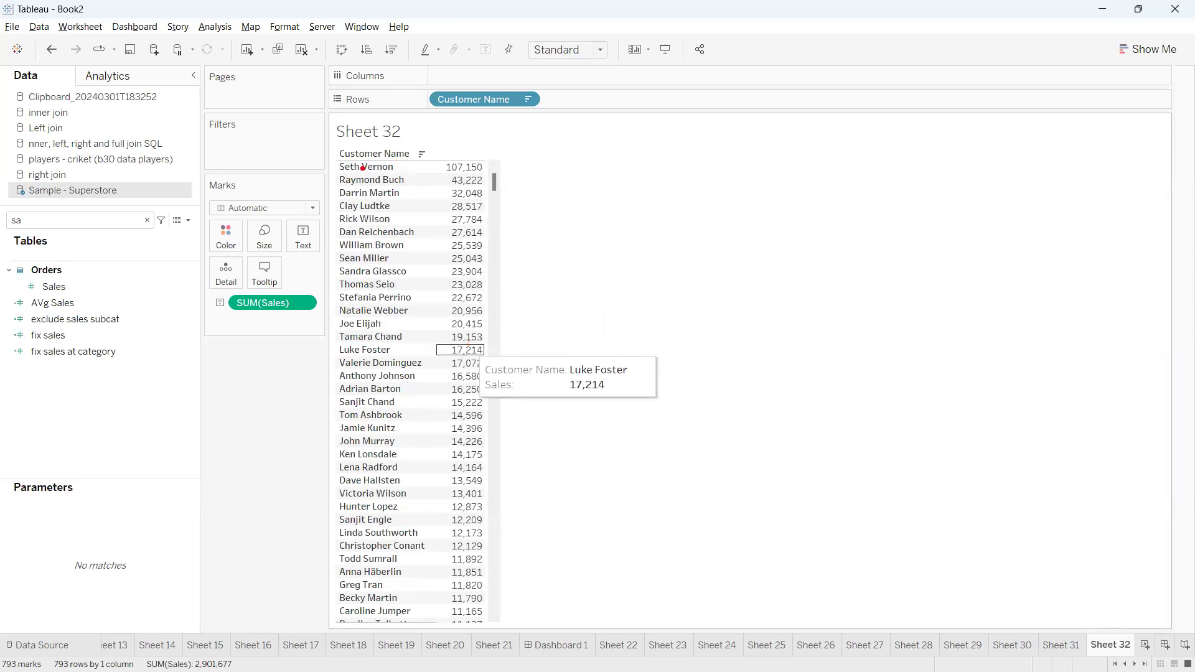
mouse_move(341, 153)
left_mouse_down()
mouse_move(322, 216)
mouse_move(420, 238)
mouse_move(510, 219)
mouse_move(395, 156)
mouse_move(335, 163)
left_mouse_up()
mouse_move(495, 195)
left_mouse_down()
mouse_move(607, 190)
mouse_move(634, 205)
mouse_move(568, 182)
left_mouse_up()
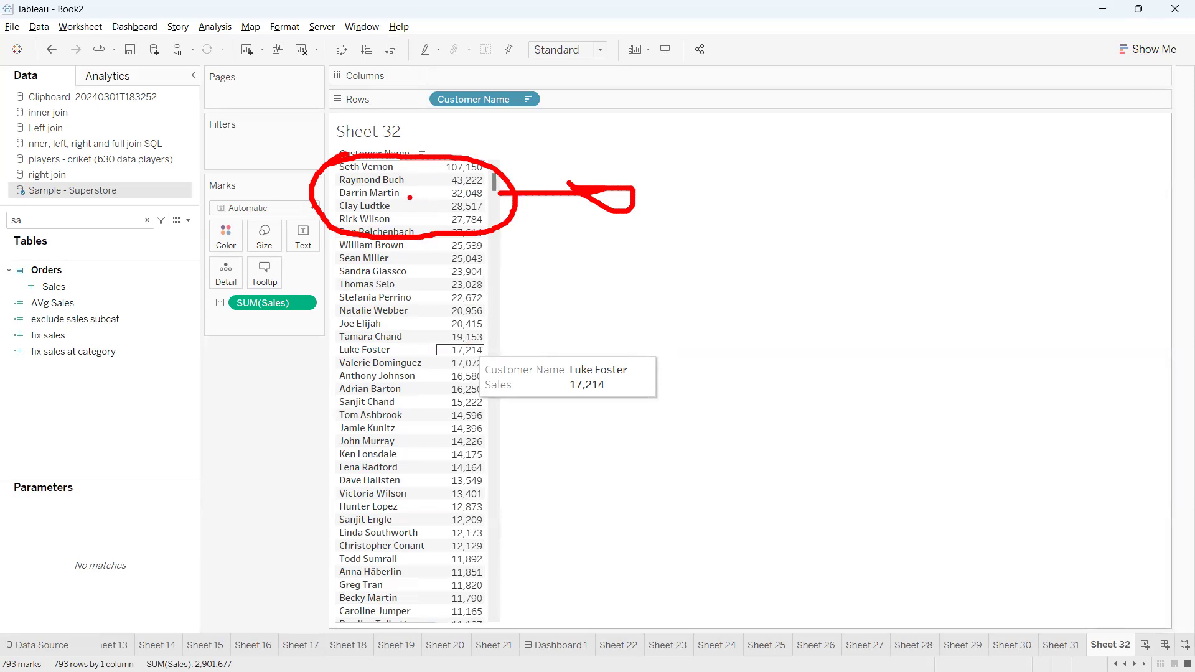
key("Escape")
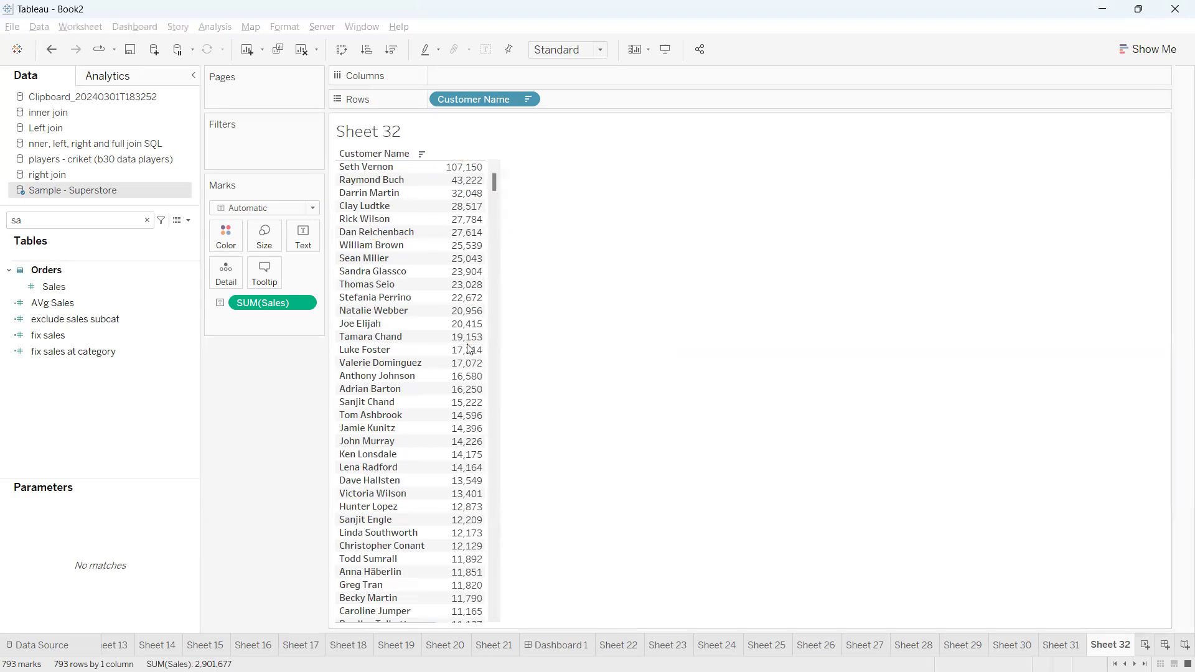
Search the fields for "fir", add the first measure beside Sales, and review its values
left_click(148, 221)
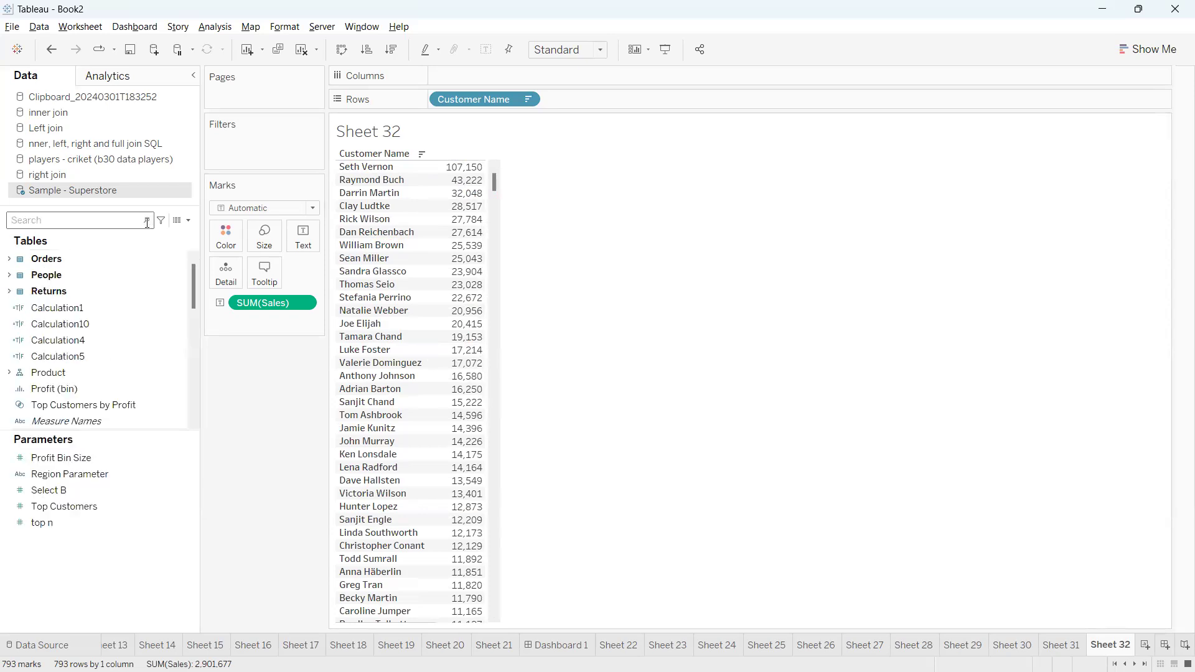
type("fir")
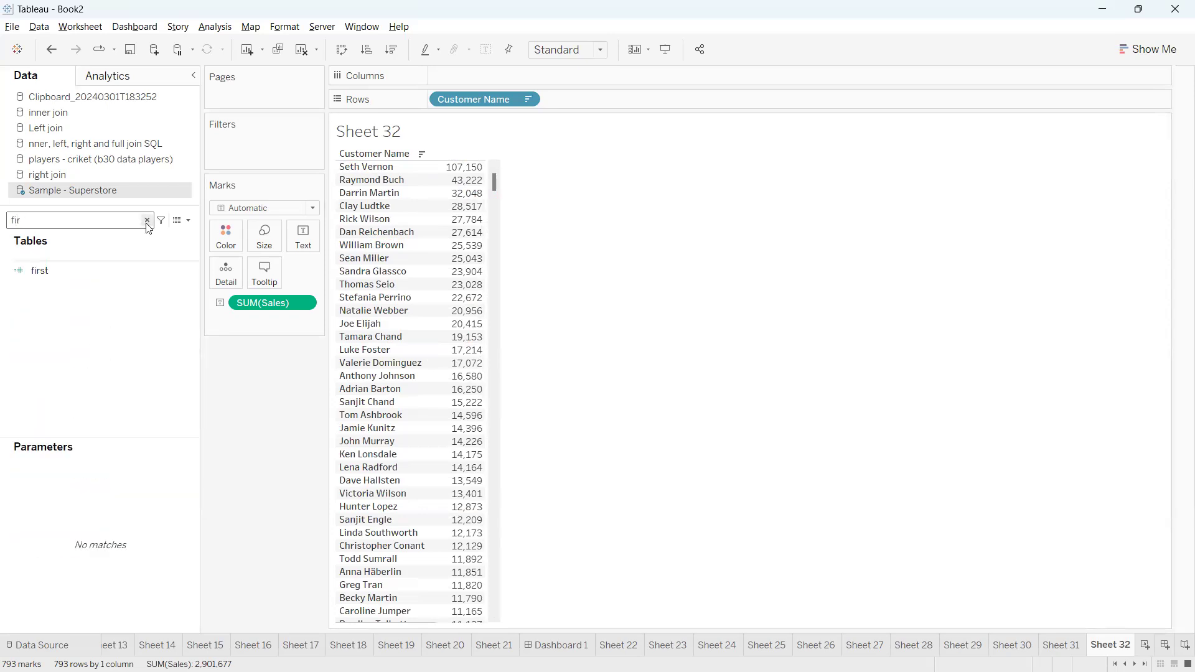
left_click(108, 269)
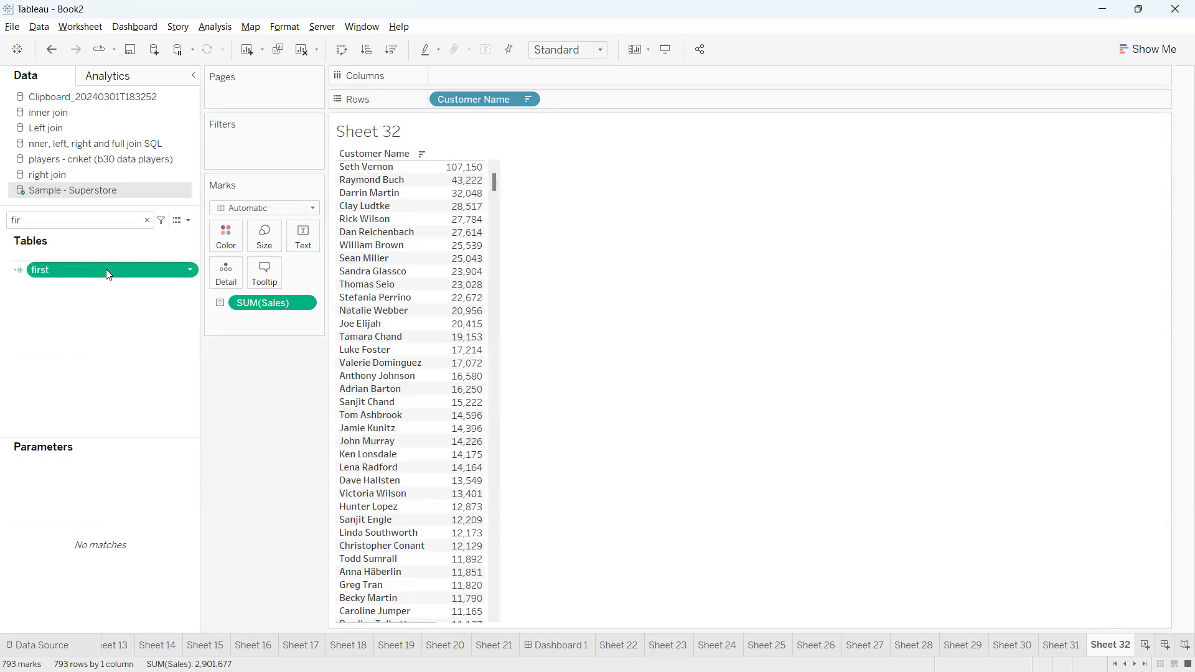
double_click(105, 268)
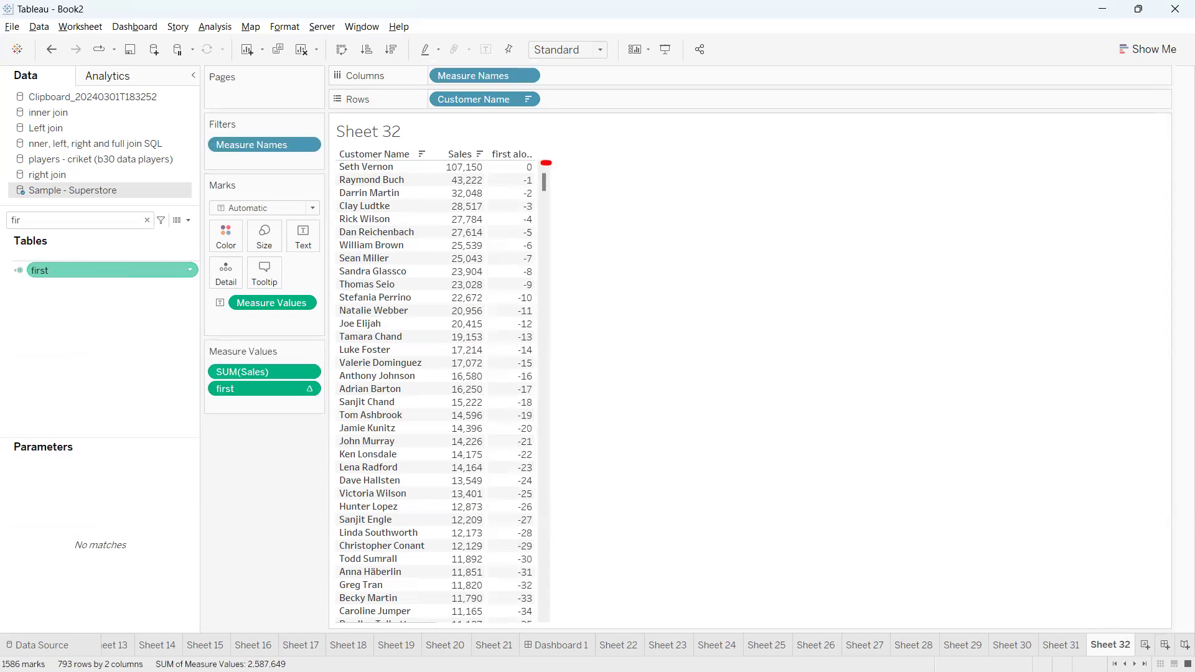
left_click_drag(551, 165, 540, 235)
key("Escape")
Create the calculated field Calculation13 with the formula FIRST()>=-4 and apply it
left_click(188, 220)
left_click(159, 234)
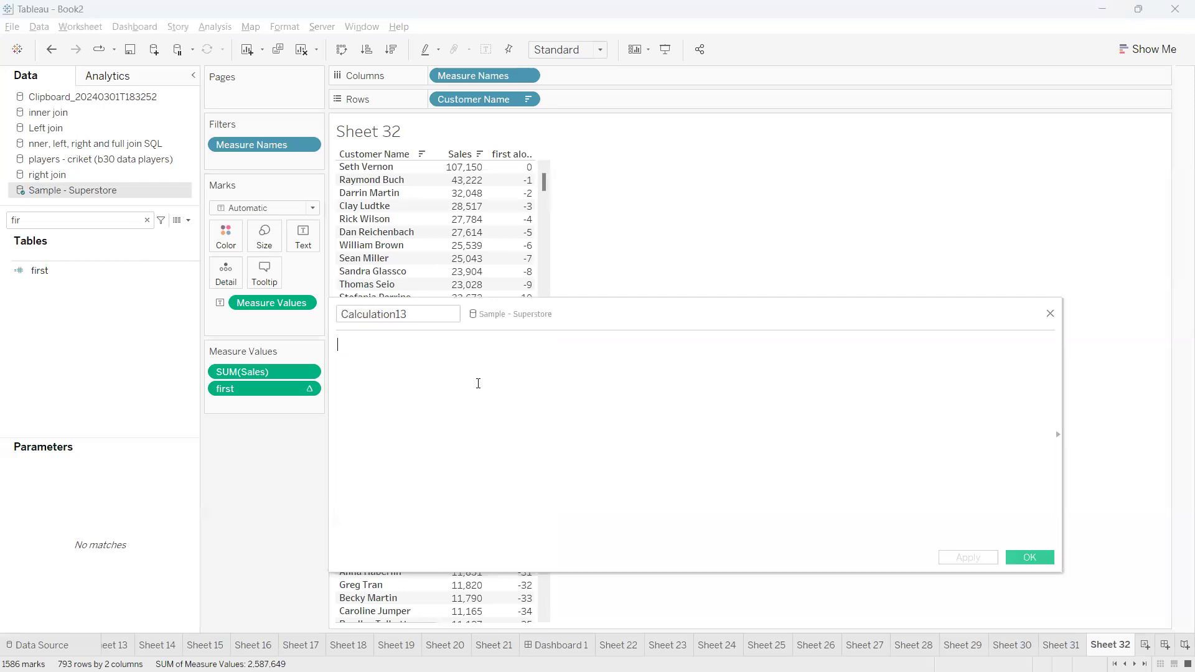
type("fir")
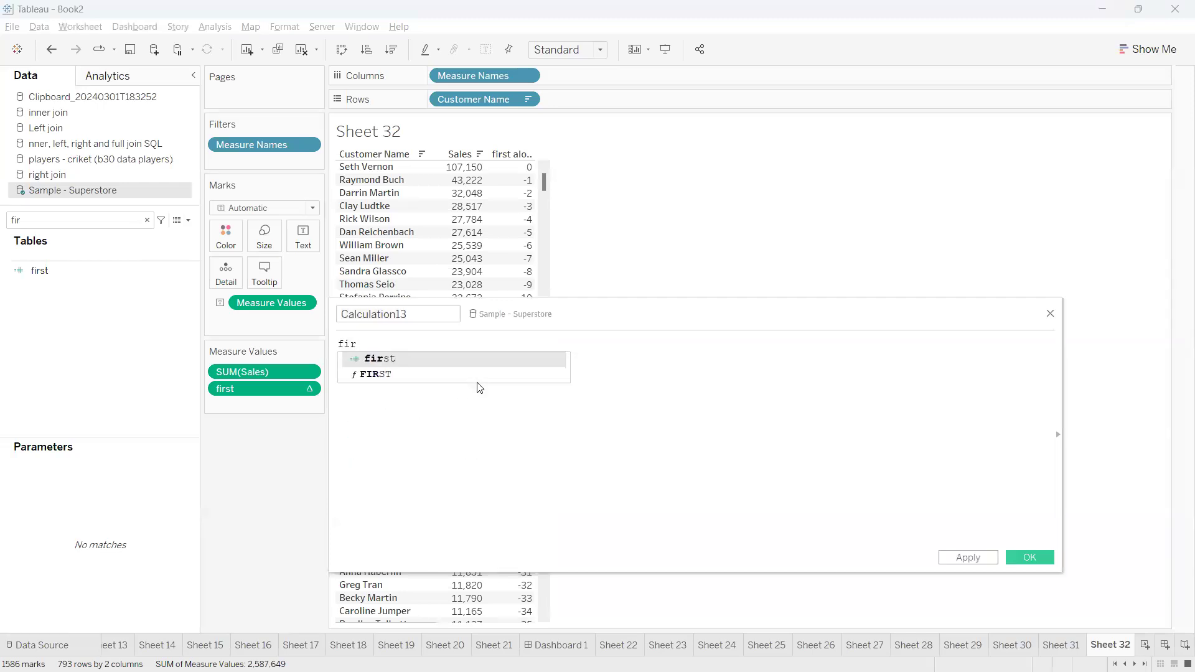
left_click(479, 378)
type(">=-4 ")
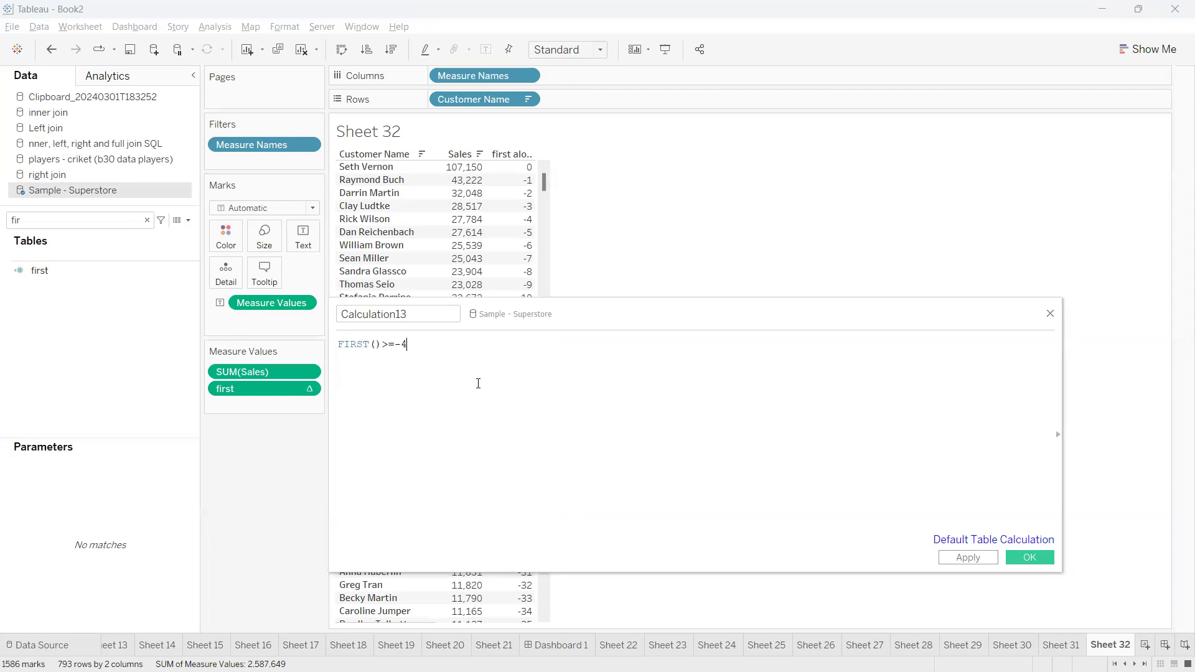
type("//")
key("BackSpace")
key("BackSpace")
key("ctrl+a")
left_click(971, 560)
Search the fields for "13" and filter the sheet on Calculation13, keeping only True
key("BackSpace")
key("BackSpace")
key("BackSpace")
type("13")
left_click_drag(117, 272, 261, 161)
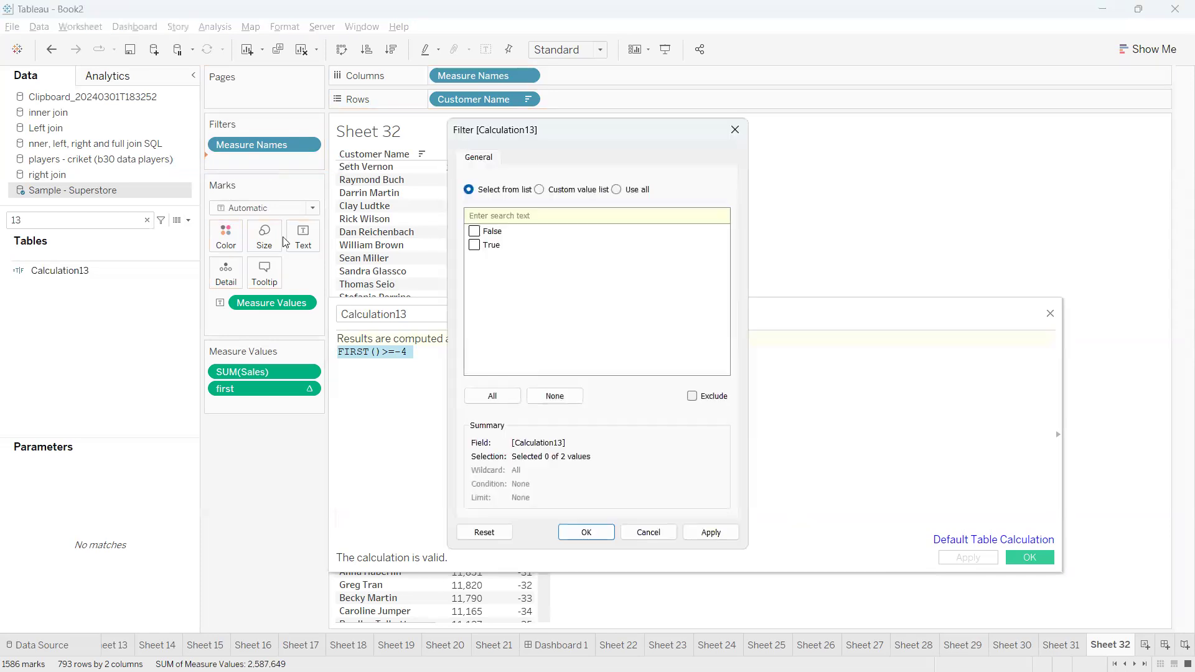
left_click(474, 245)
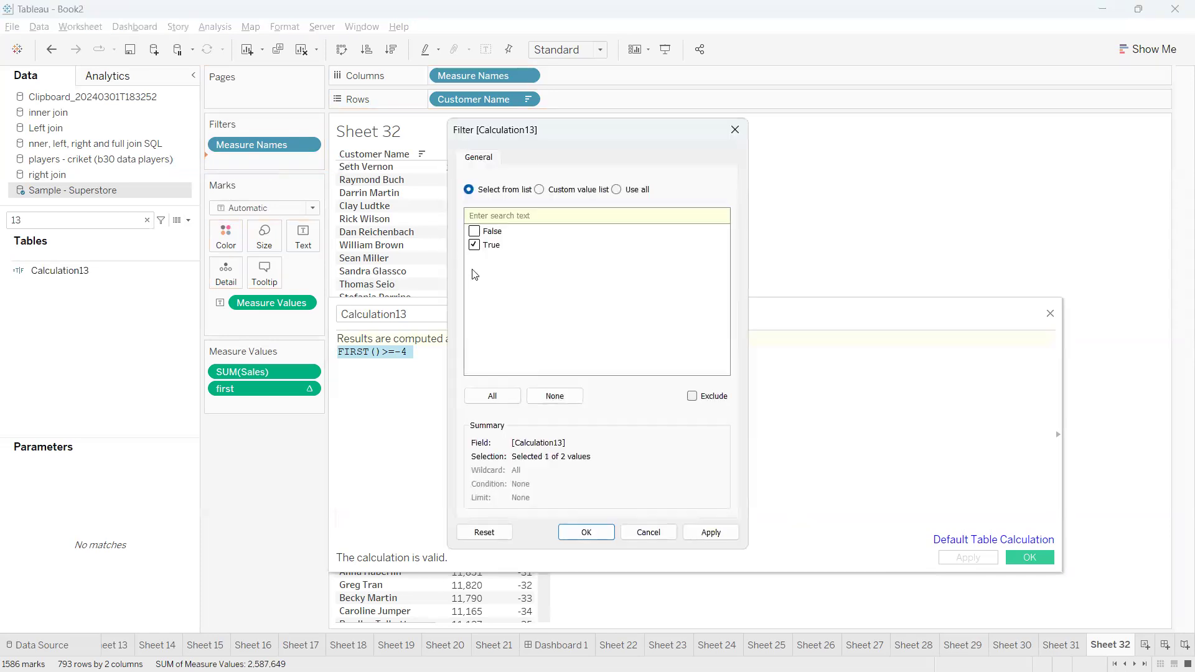
left_click(585, 533)
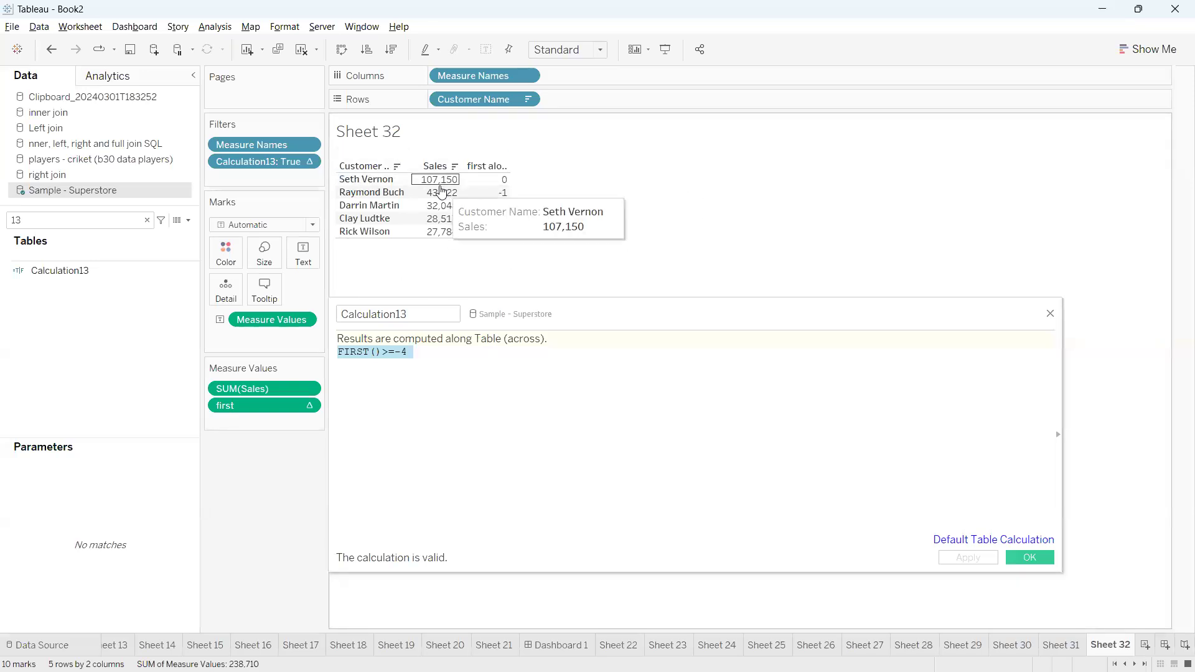
Try changing the Calculation13 formula to FIRST()>=-9
left_click_drag(547, 322, 603, 329)
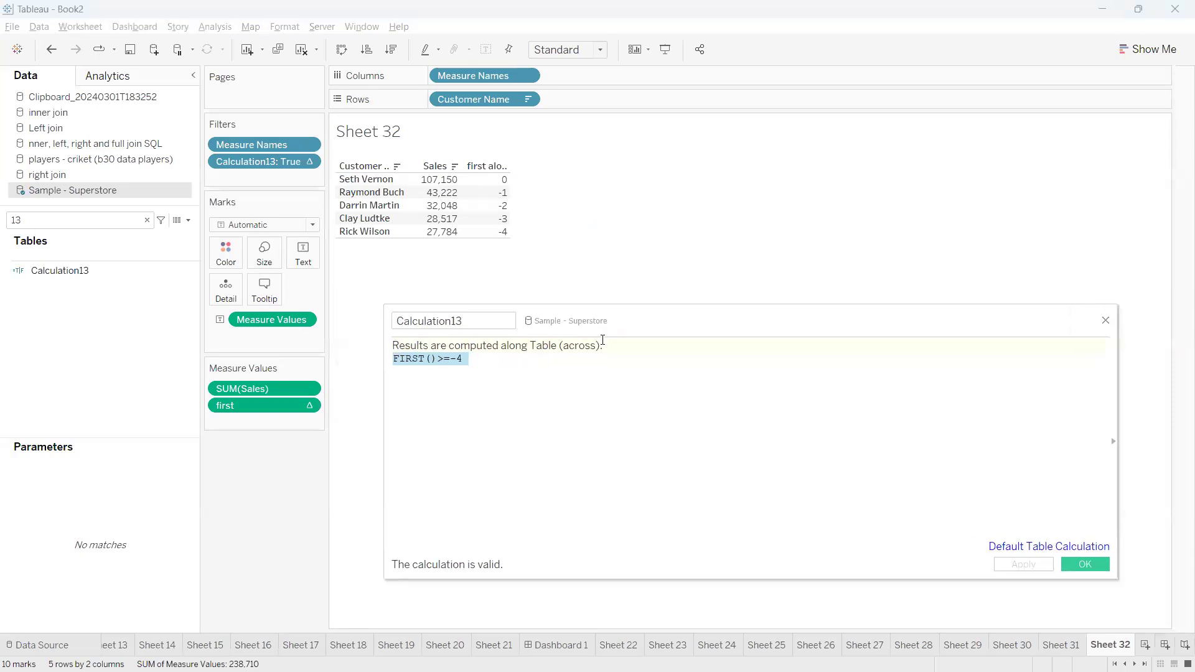
left_click(476, 356)
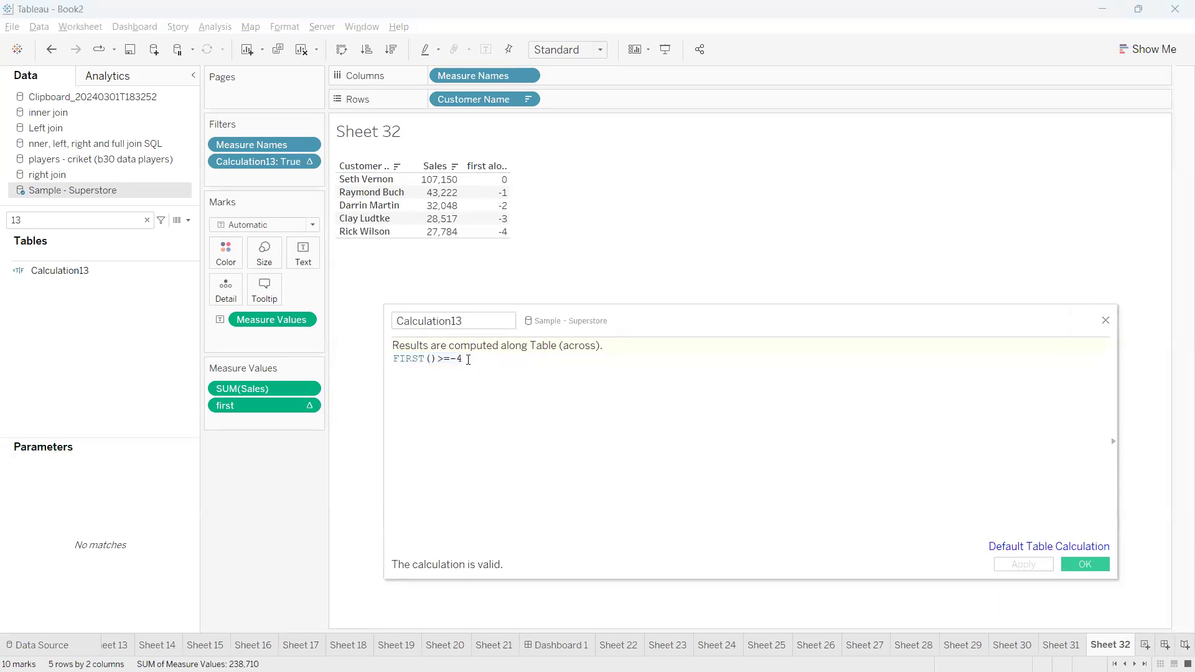
left_click_drag(465, 361, 459, 362)
type("6")
left_click_drag(465, 361, 459, 362)
type("10")
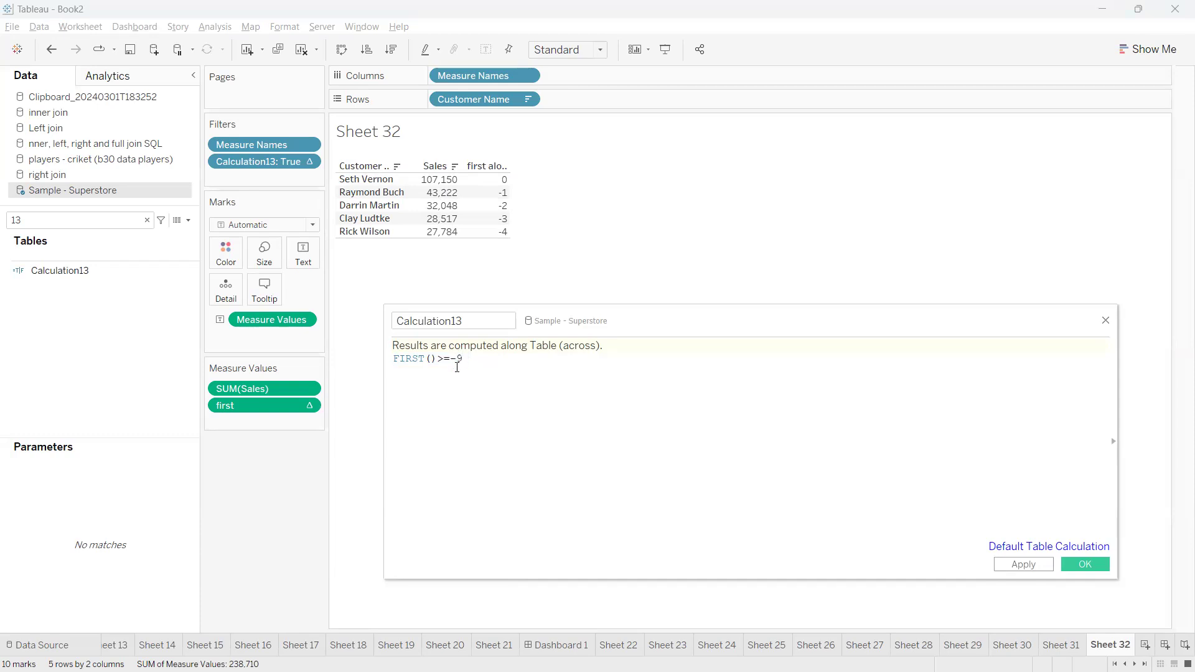
left_click_drag(460, 360, 394, 360)
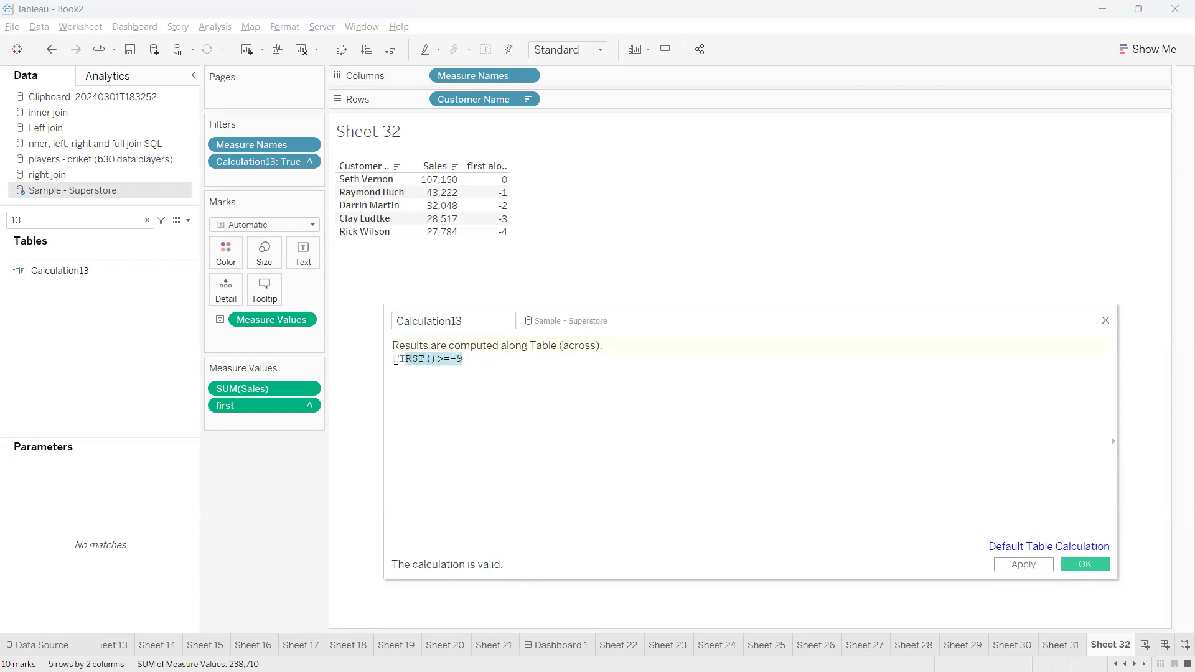
left_click(496, 361)
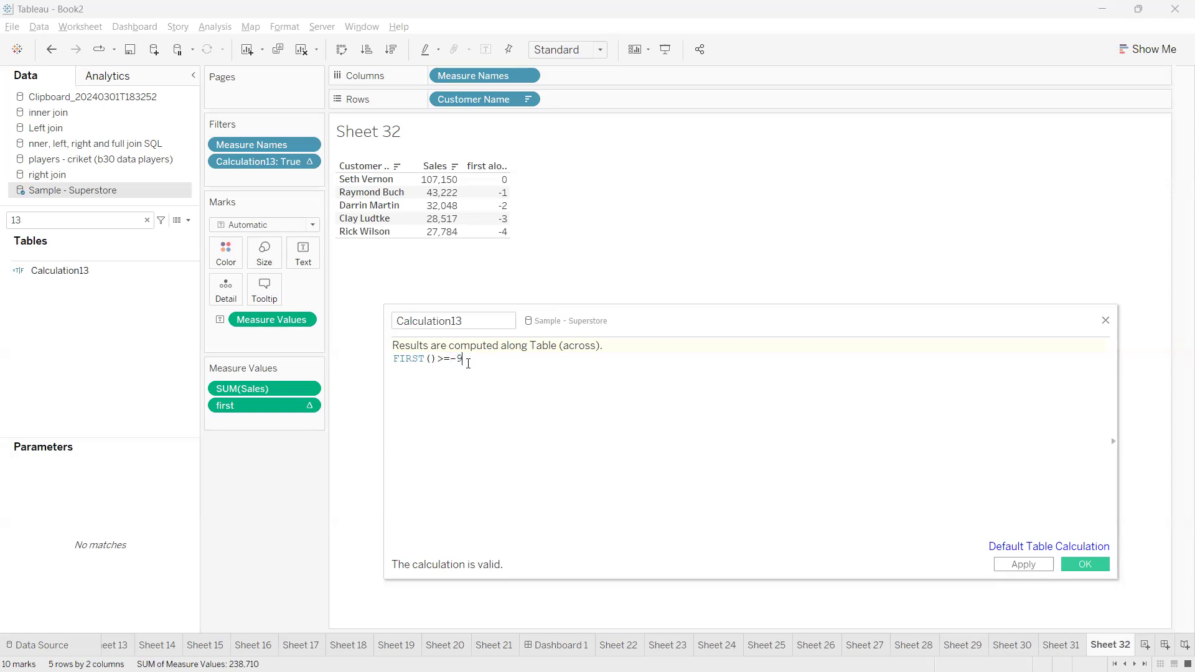
Rewrite the Calculation13 formula with a negated function and a positive threshold, -FIRST()>=4, and apply it
left_click_drag(468, 362, 453, 362)
left_click(468, 366)
left_click(458, 359)
key("BackSpace")
type("-")
left_click(480, 360)
key("BackSpace")
type("4")
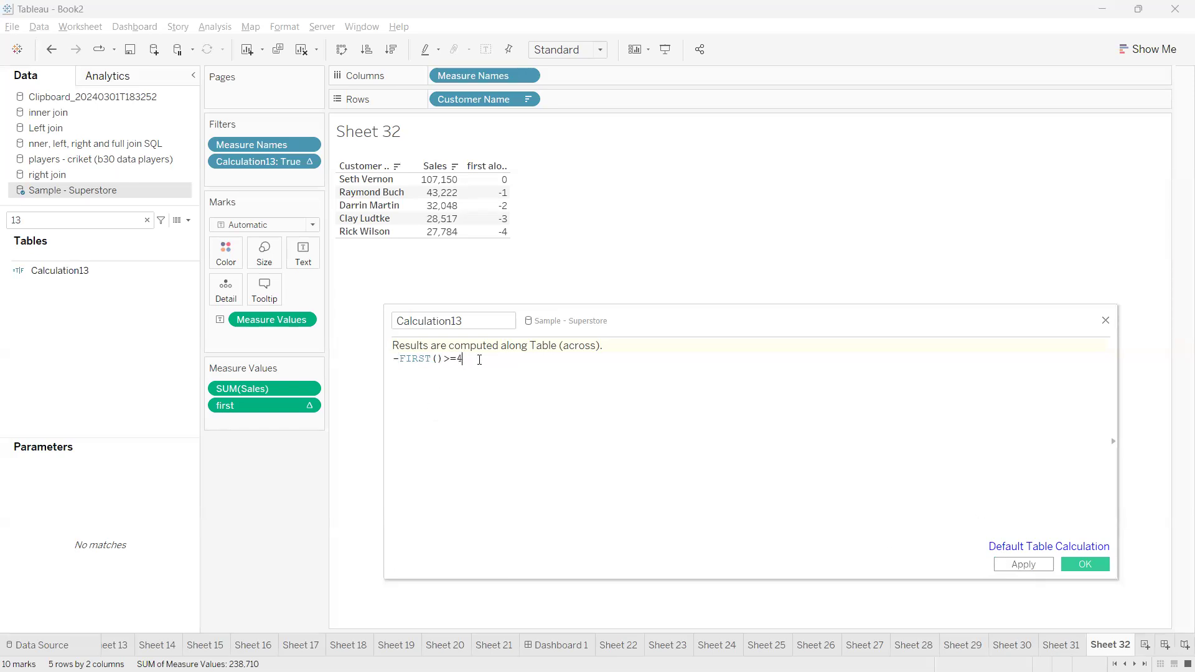
left_click(1022, 564)
Reverse the comparison in Calculation13 so the formula reads -FIRST()<=4, and apply it
left_click_drag(612, 325, 660, 341)
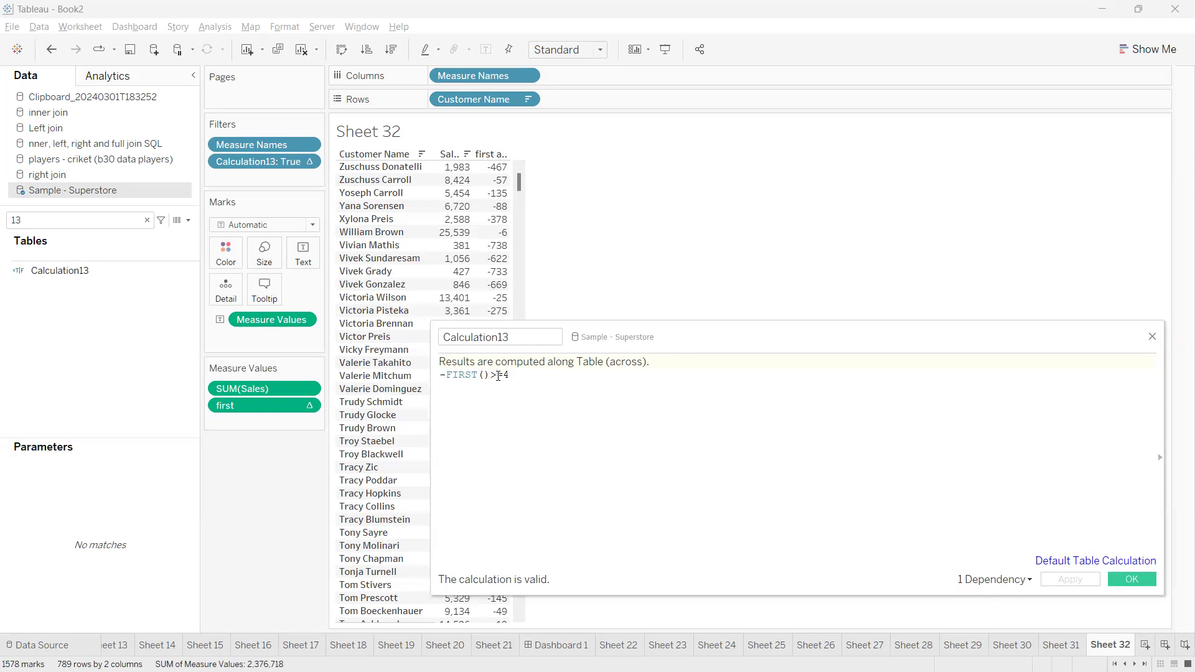
key("BackSpace")
type("<")
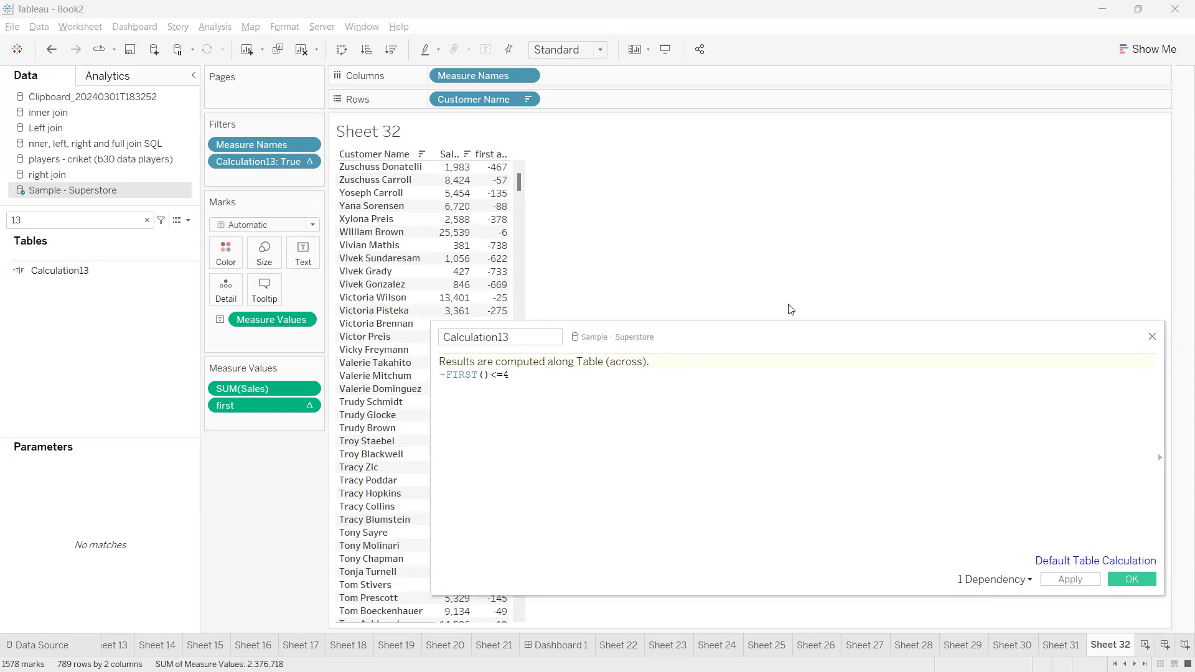
left_click(1083, 582)
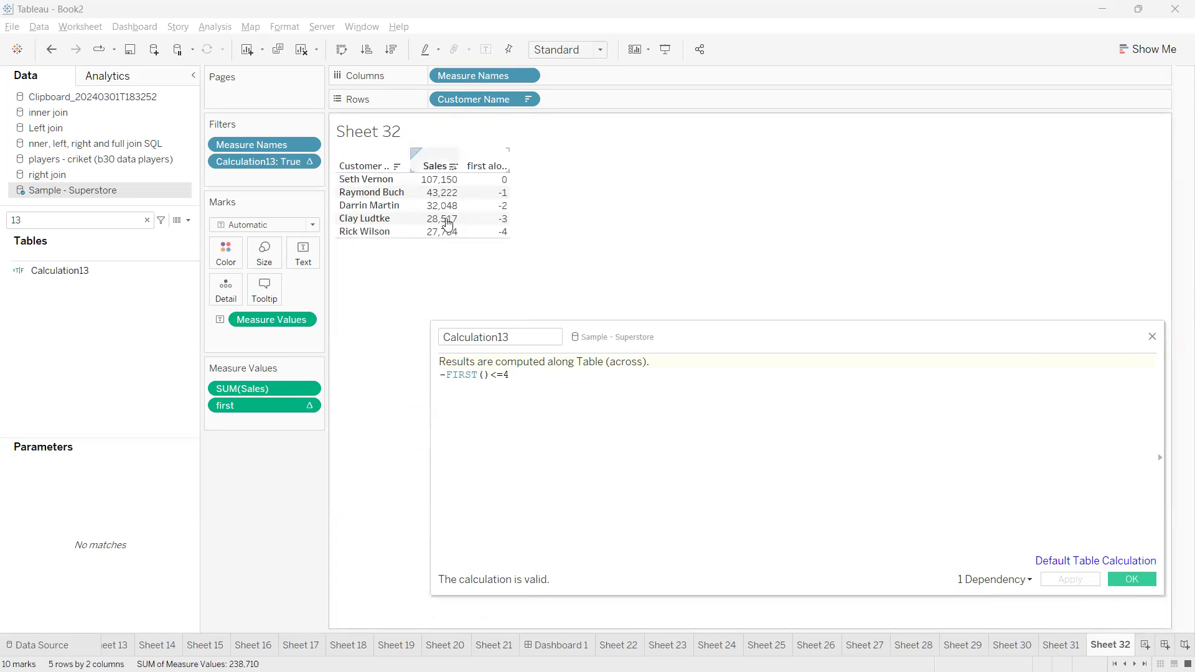
left_click_drag(515, 379, 429, 376)
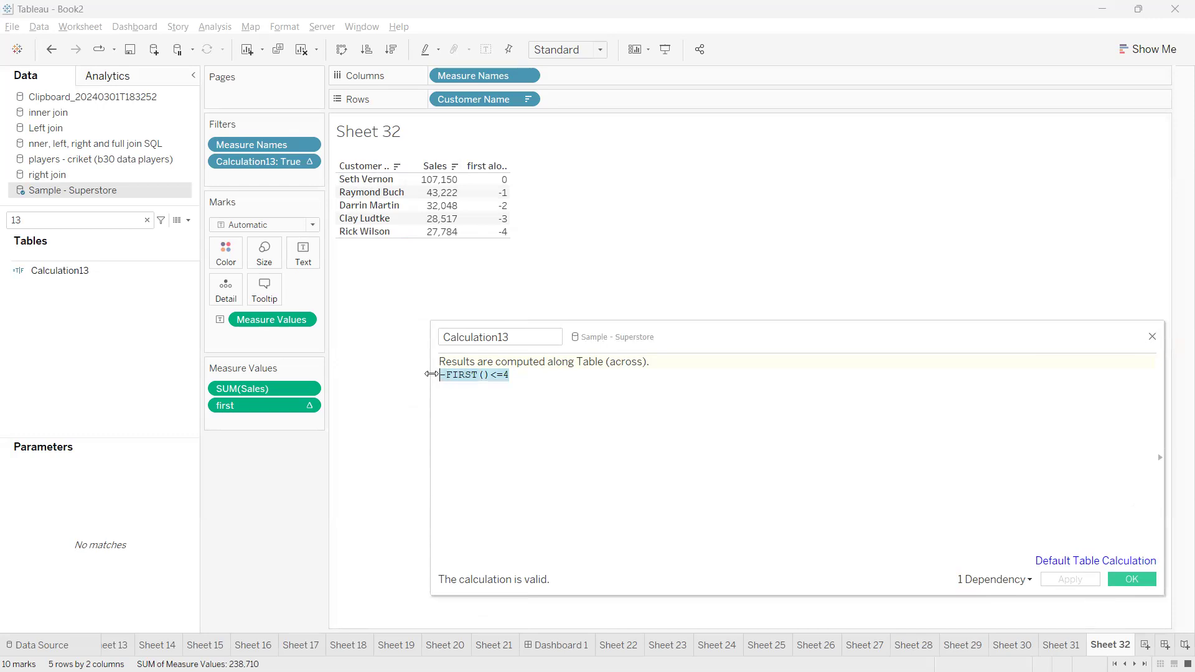
left_click(493, 404)
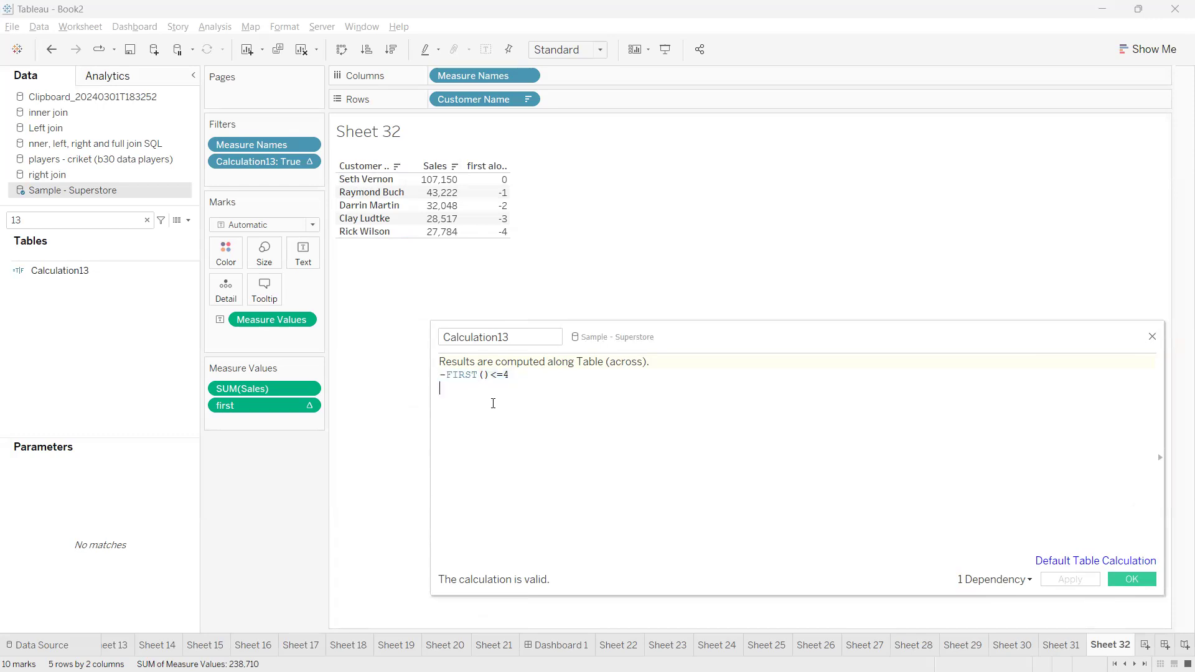
double_click(507, 374)
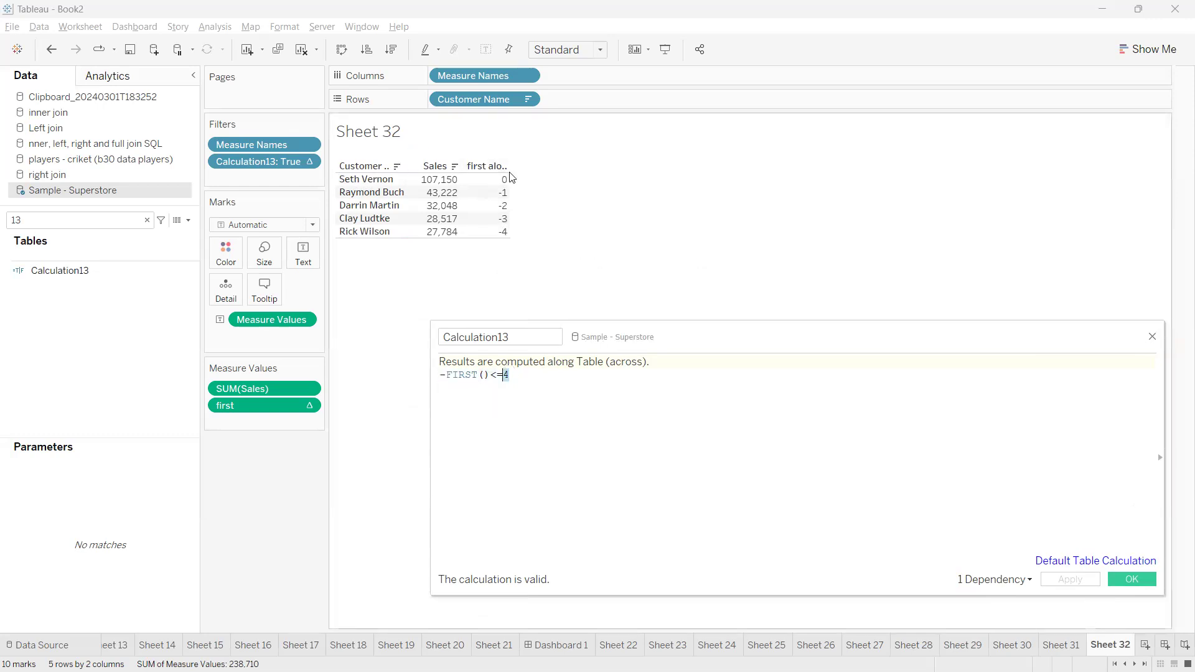
Set the threshold in the Calculation13 formula to 5, apply it, and check the filtered customers
left_click(513, 376)
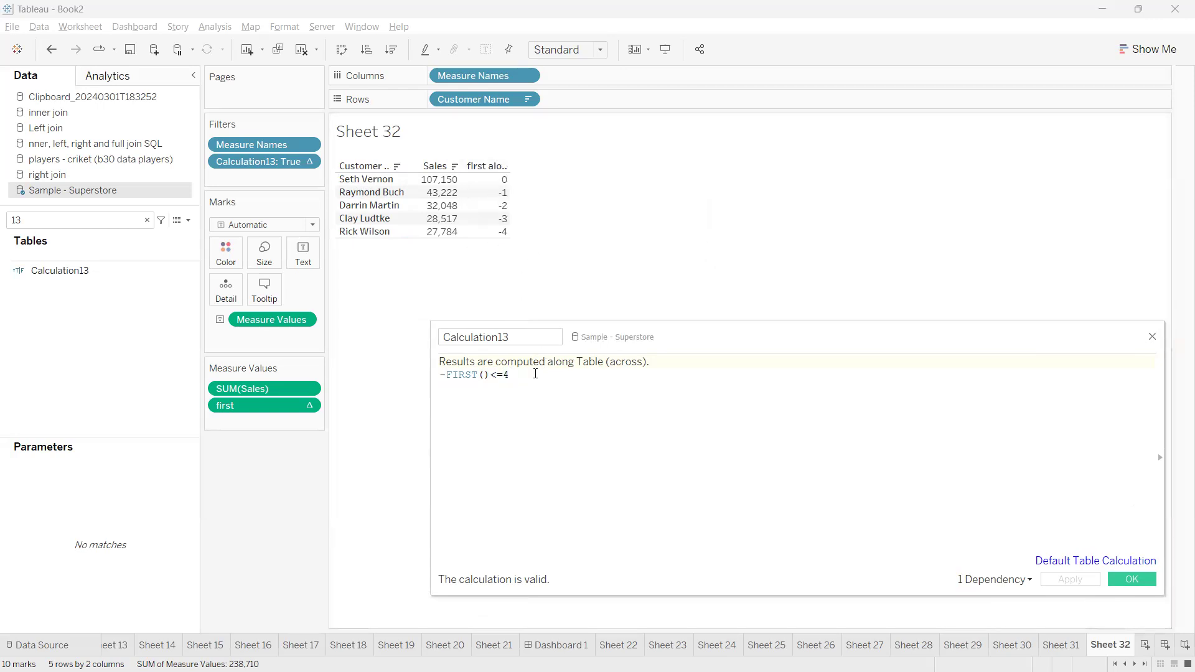
key("BackSpace")
type("5")
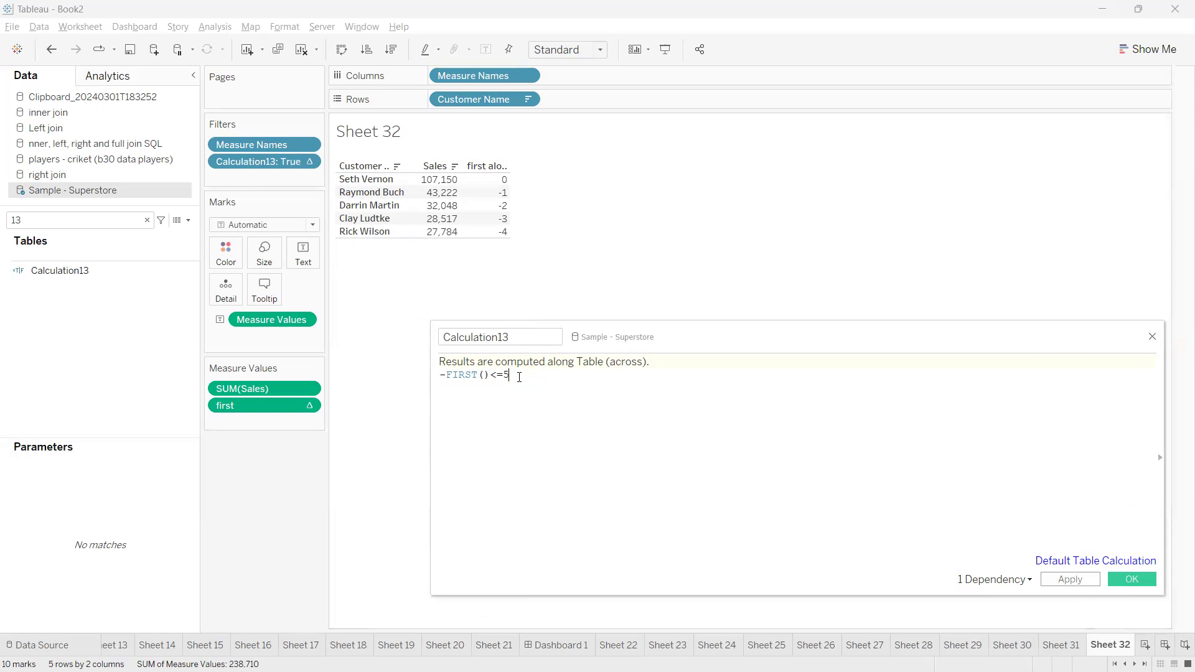
left_click_drag(509, 374, 444, 375)
left_click(535, 401)
left_click(1067, 582)
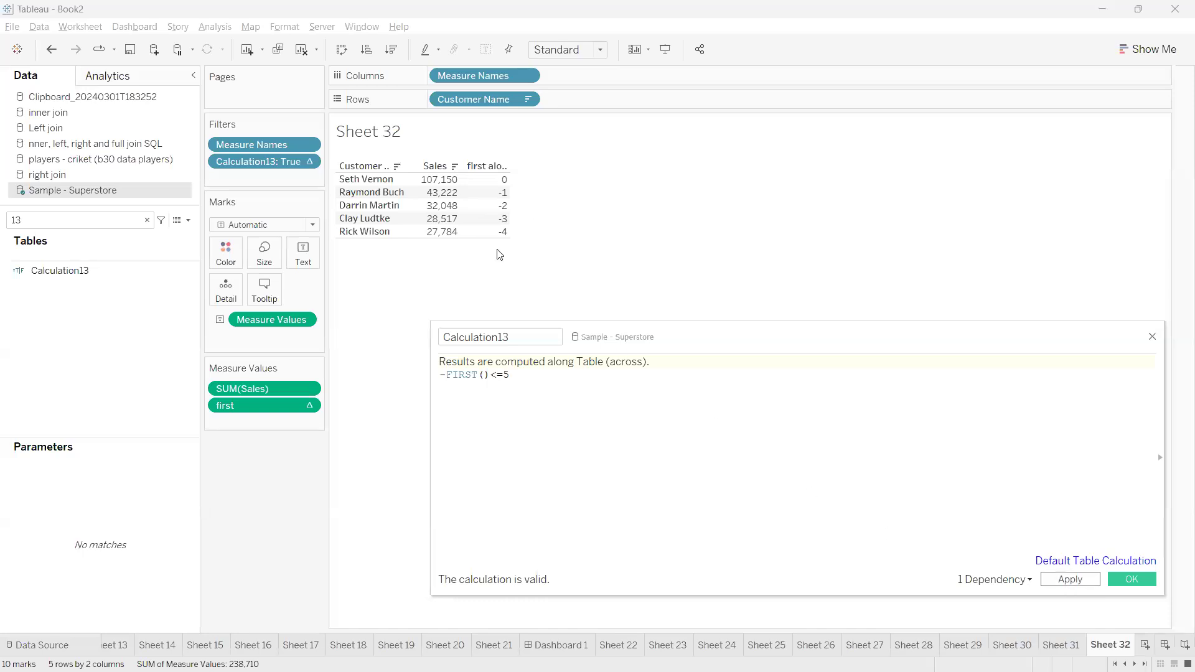
mouse_move(507, 181)
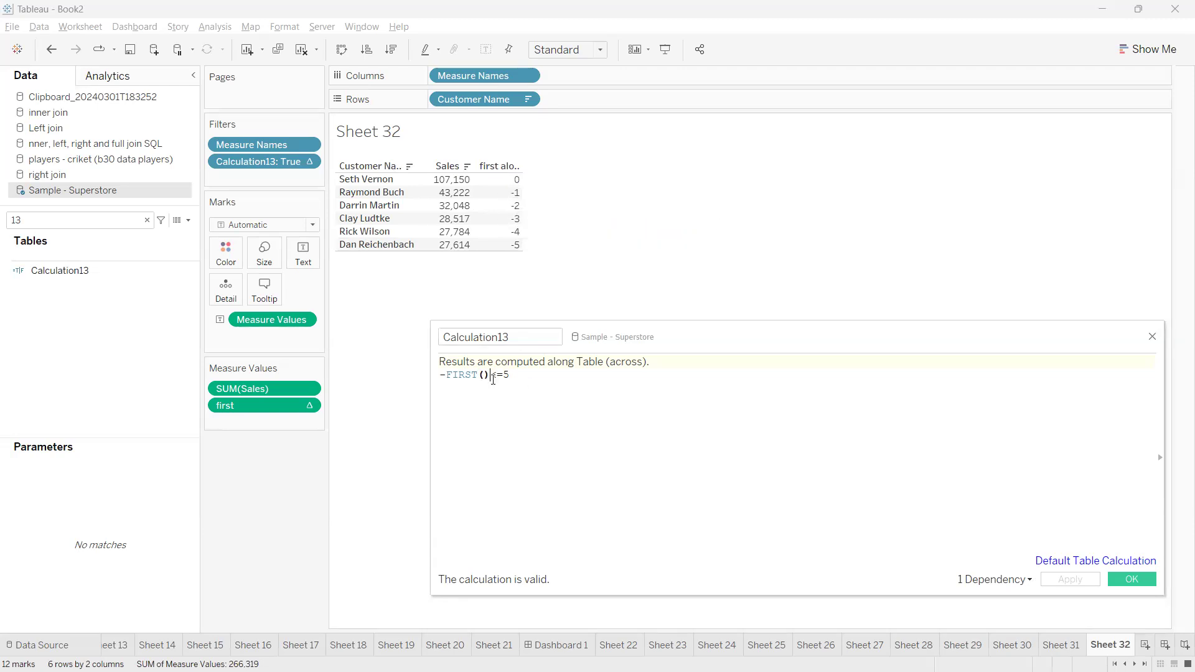
type("+1")
key("BackSpace")
key("BackSpace")
Subtract 1 from the threshold in Calculation13 so the formula reads -FIRST()<=5-1, and apply it
left_click(517, 383)
type("-1")
left_click(1066, 581)
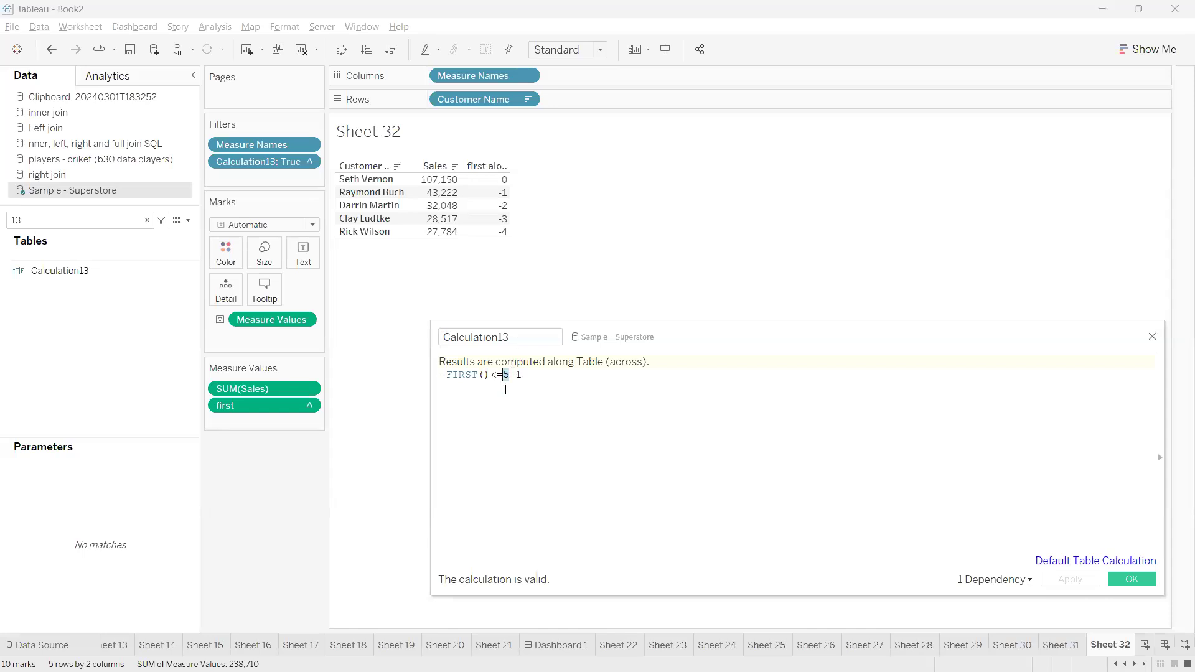
left_click(510, 376)
double_click(507, 376)
left_click(511, 376)
double_click(507, 375)
left_click_drag(615, 341, 544, 339)
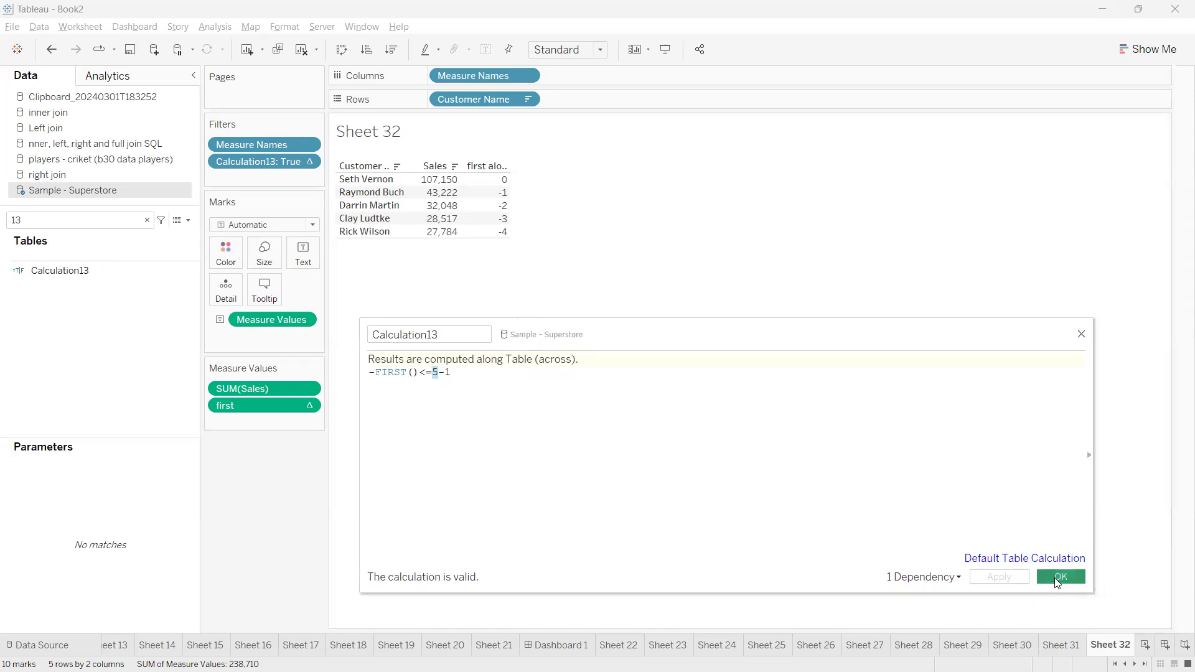
Close the calculation editor and create an integer parameter with a current value of 5 and all values allowed
left_click(1058, 577)
left_click(147, 220)
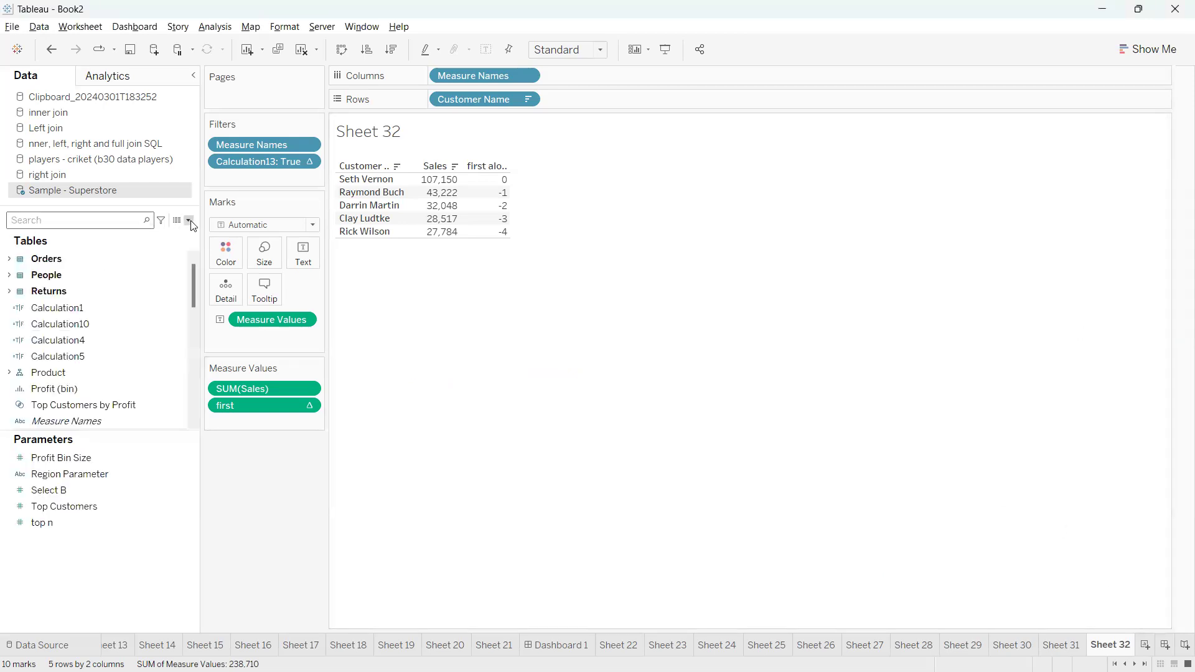
left_click(189, 221)
left_click(142, 252)
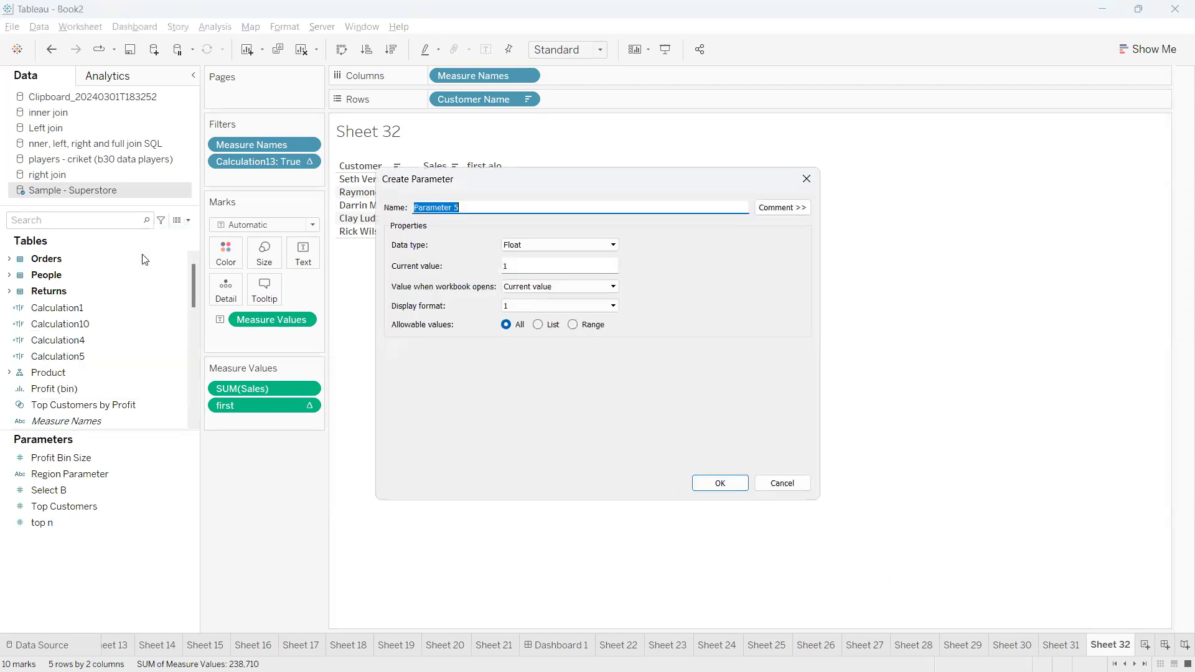
left_click(527, 245)
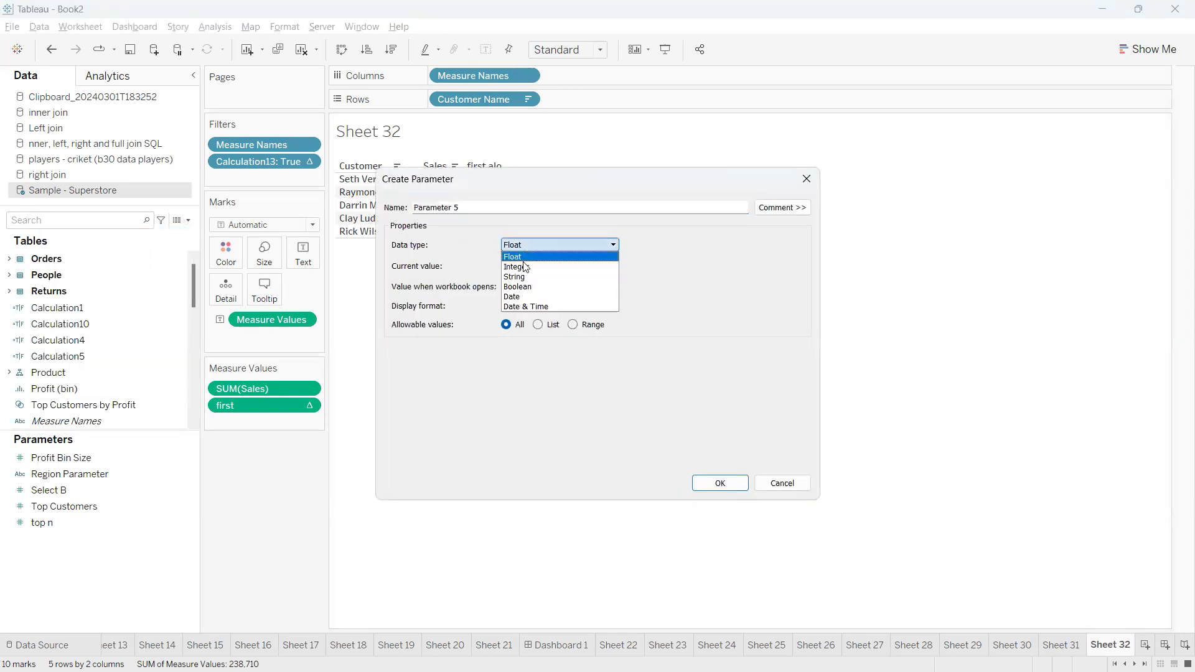
left_click(526, 270)
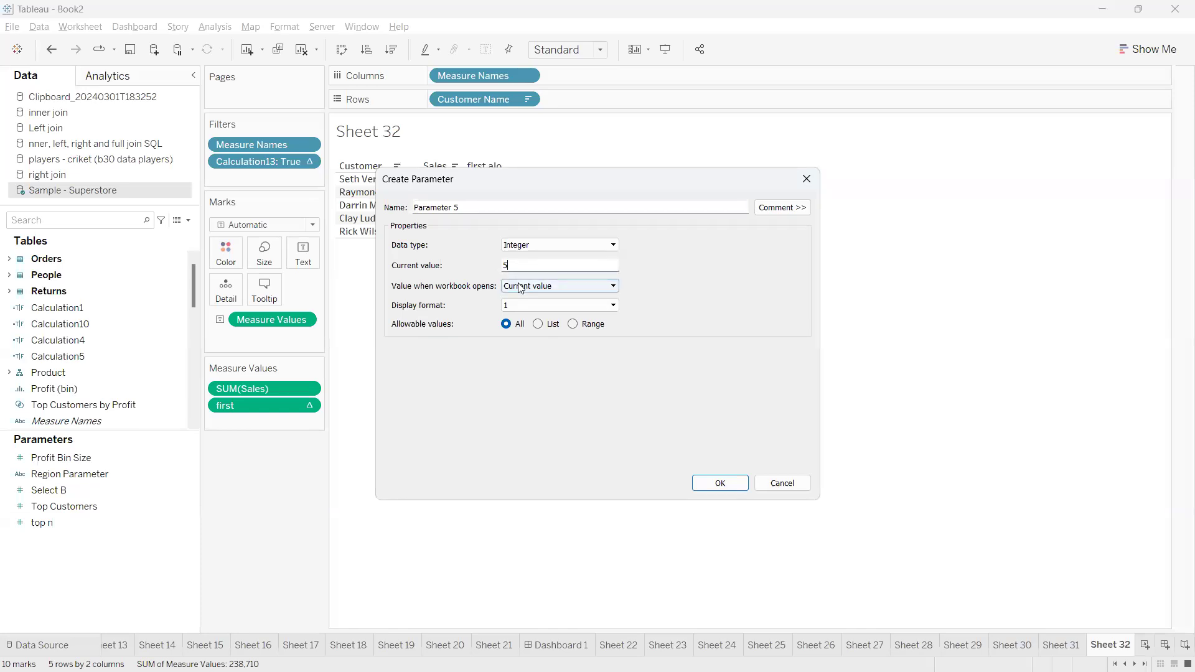
left_click(507, 326)
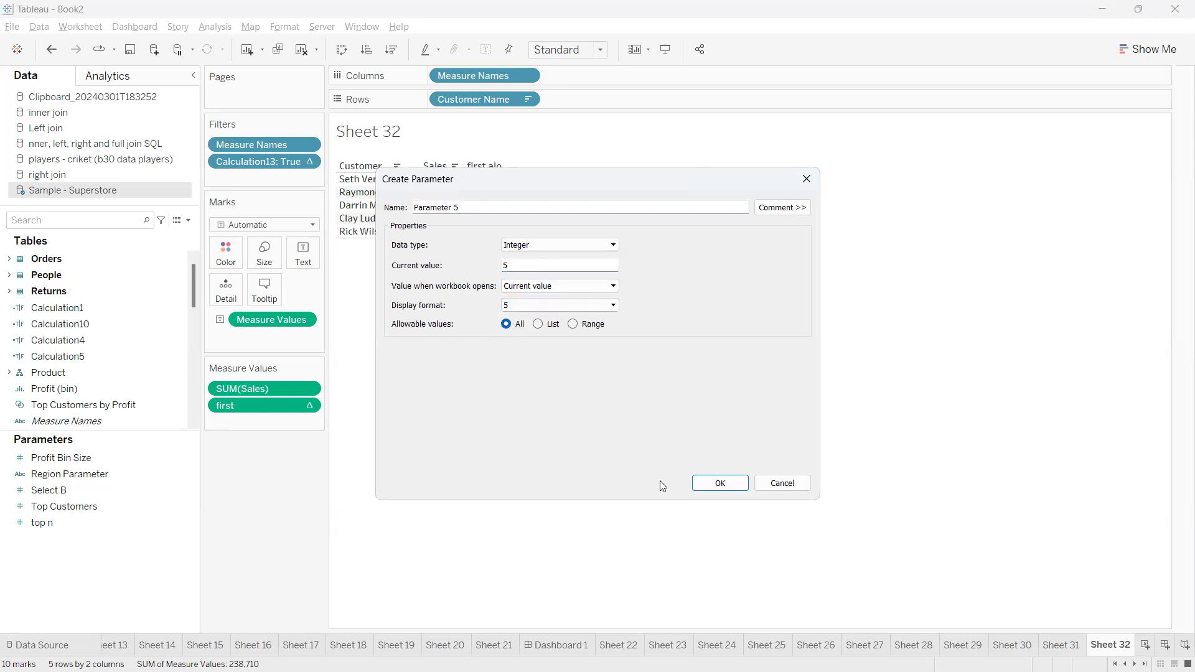
left_click_drag(468, 208, 413, 207)
left_click(723, 483)
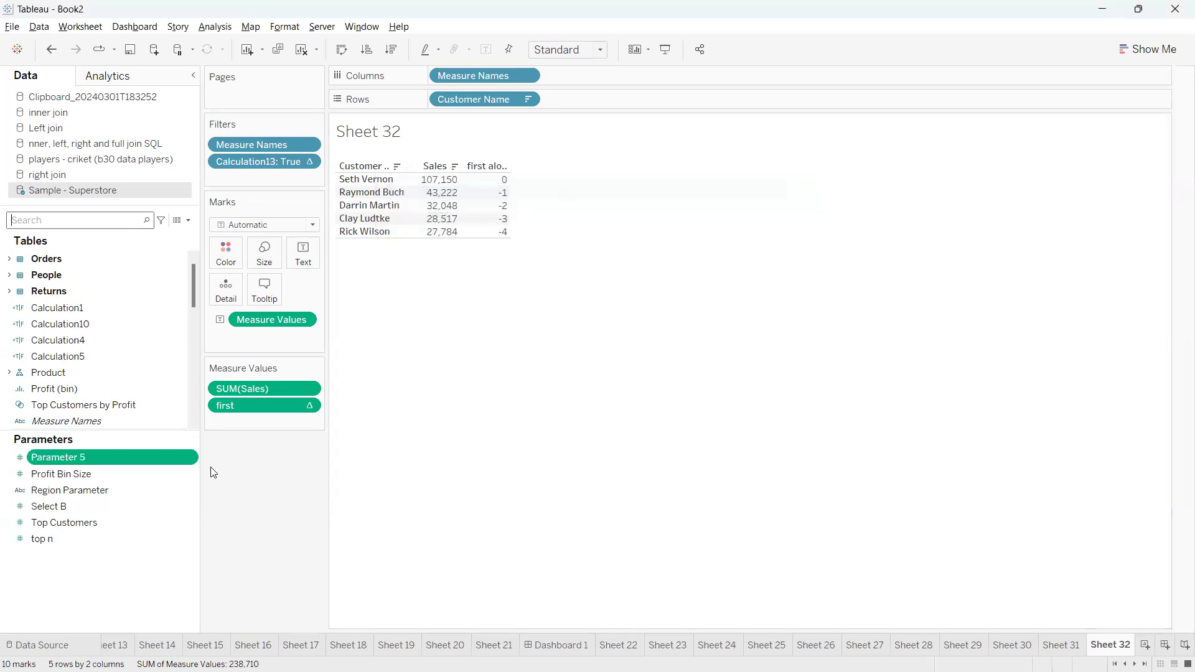
Show the control for Parameter 5 on the sheet
left_click(189, 461)
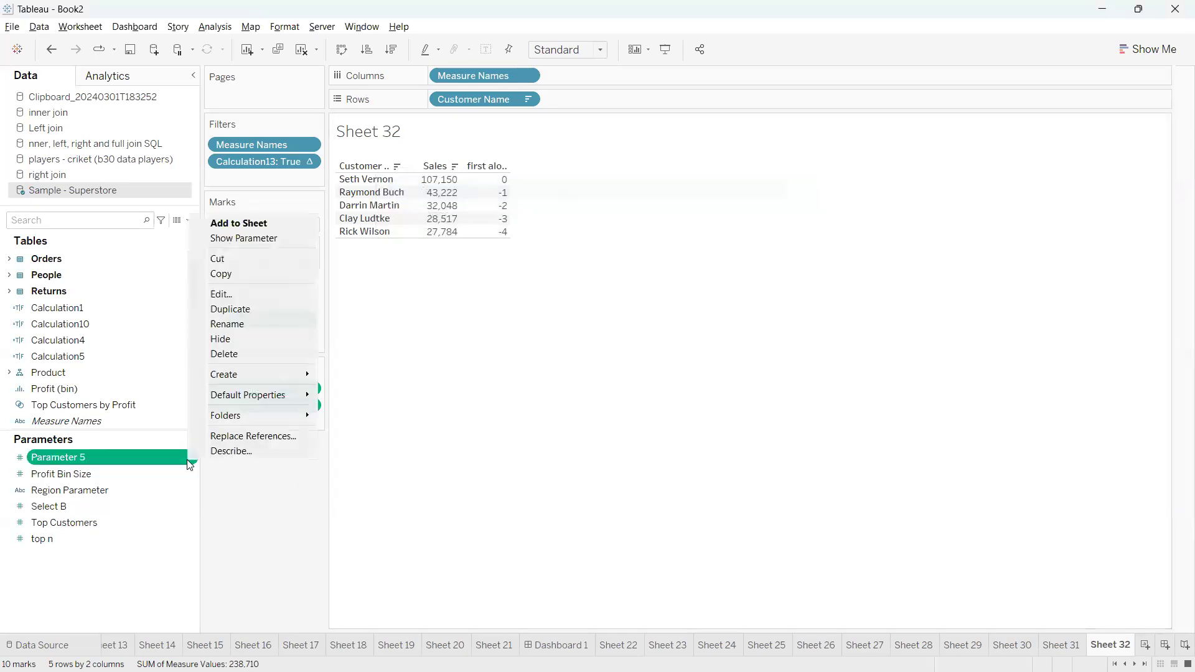
left_click(244, 240)
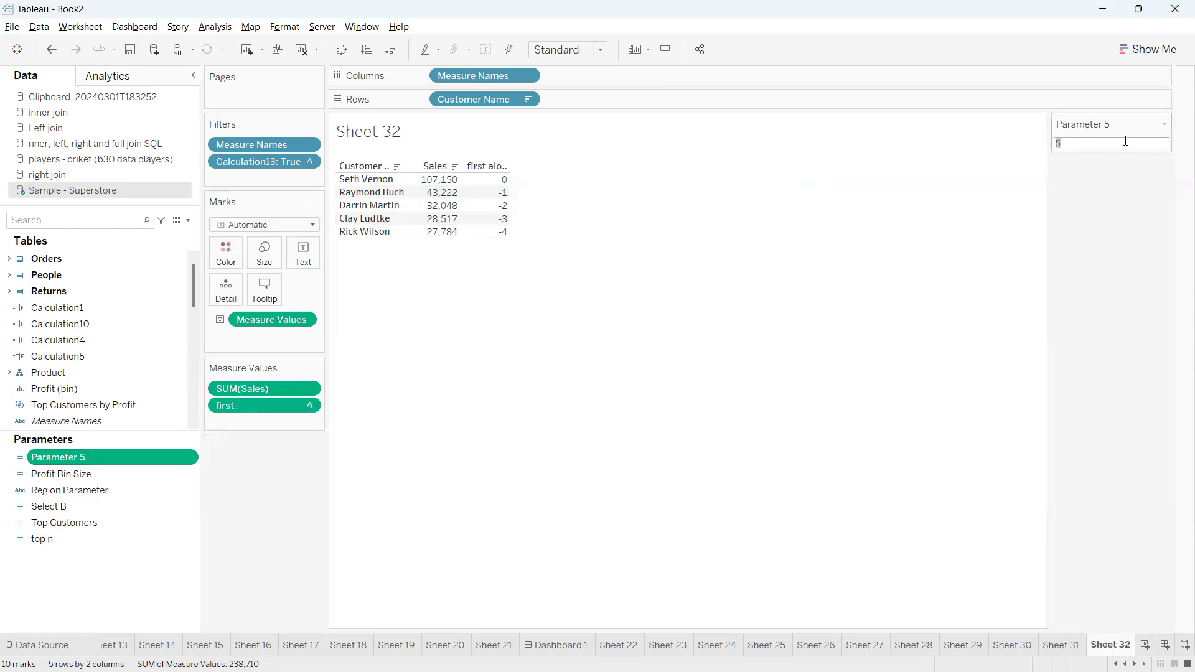
left_click(1165, 127)
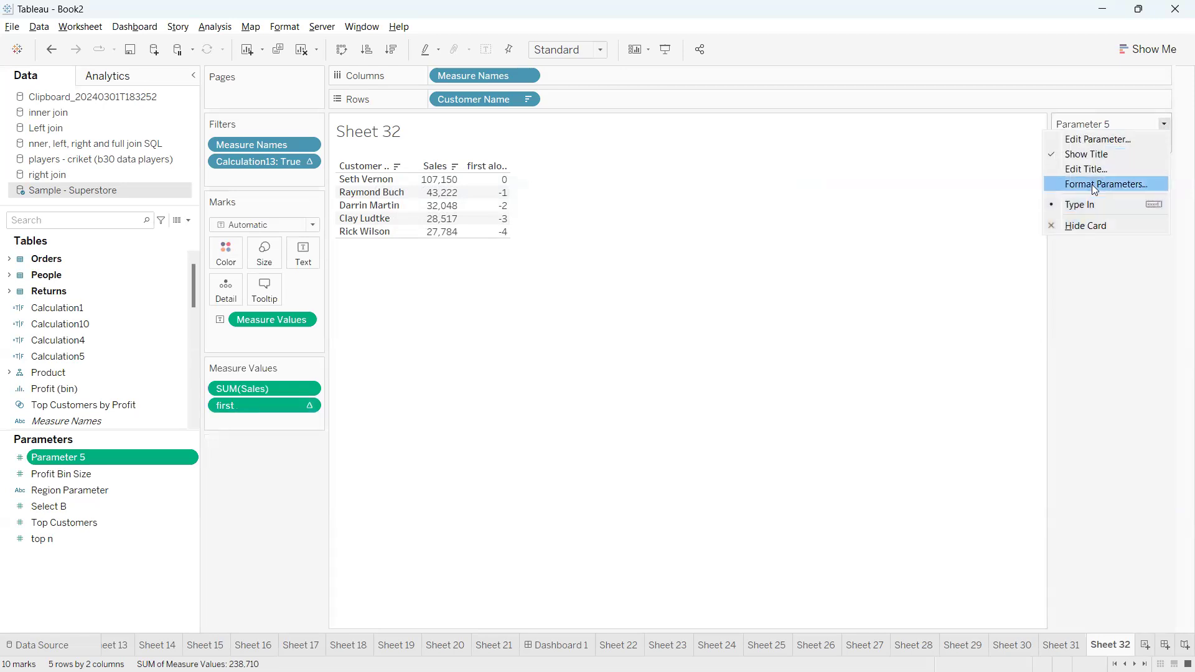
left_click(988, 175)
Replace the 5 in the Calculation13 formula with the parameter so it reads -FIRST()<=[Parameter 5]-1, and save it
left_click(111, 222)
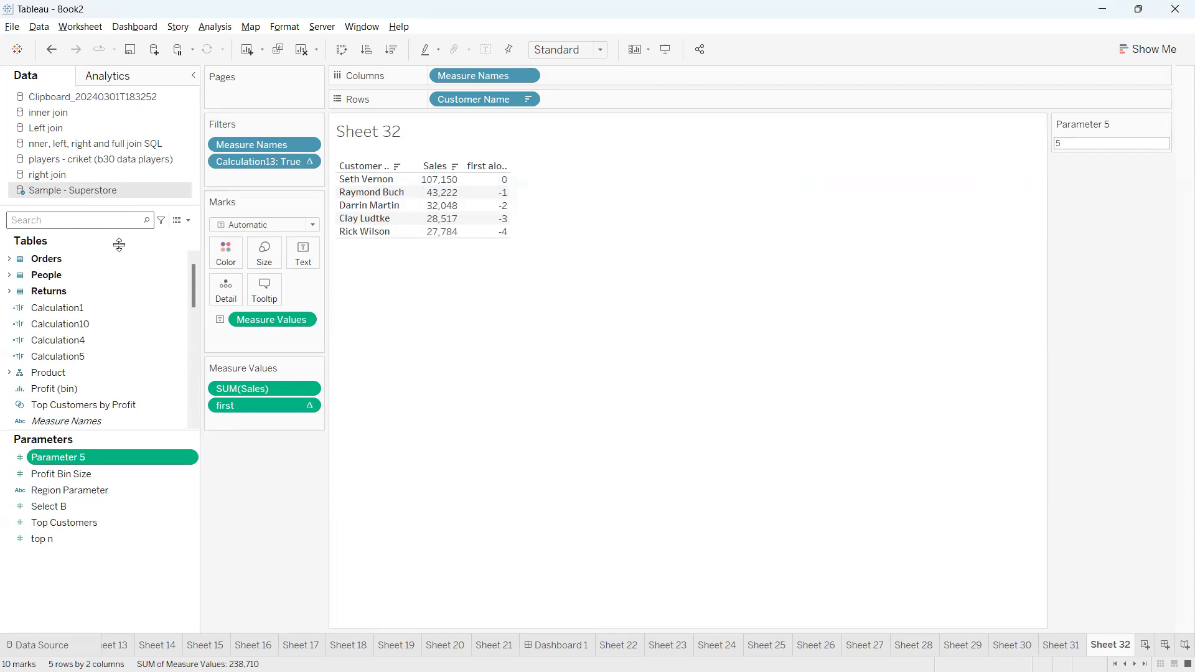
type("calcu")
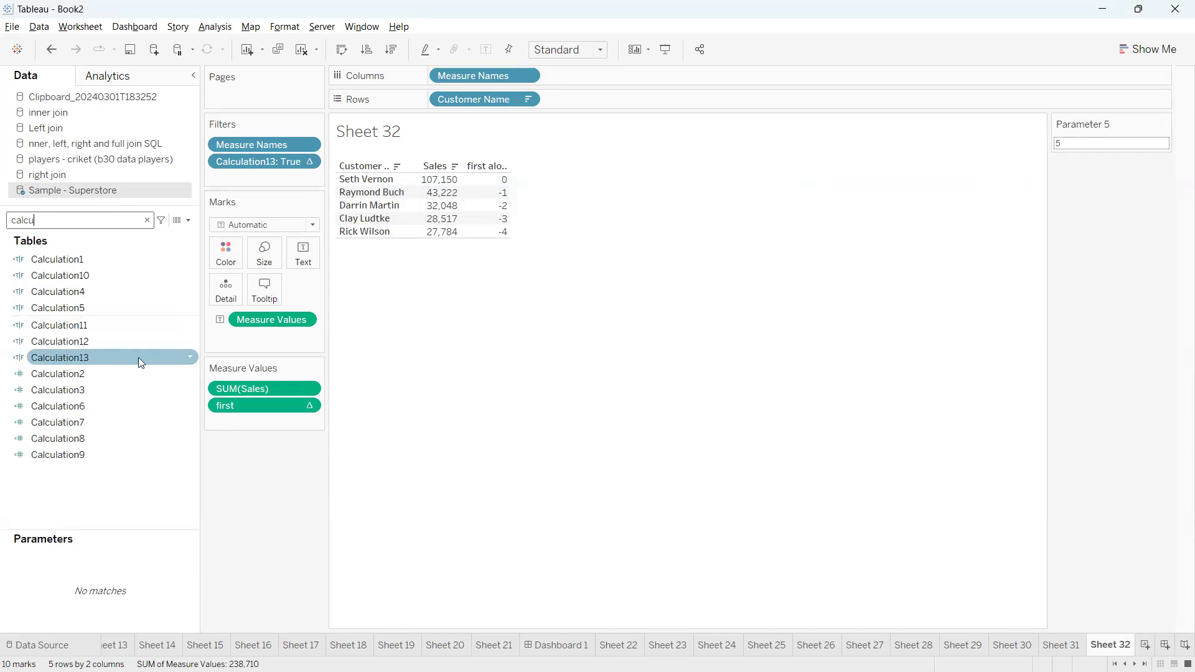
left_click(189, 357)
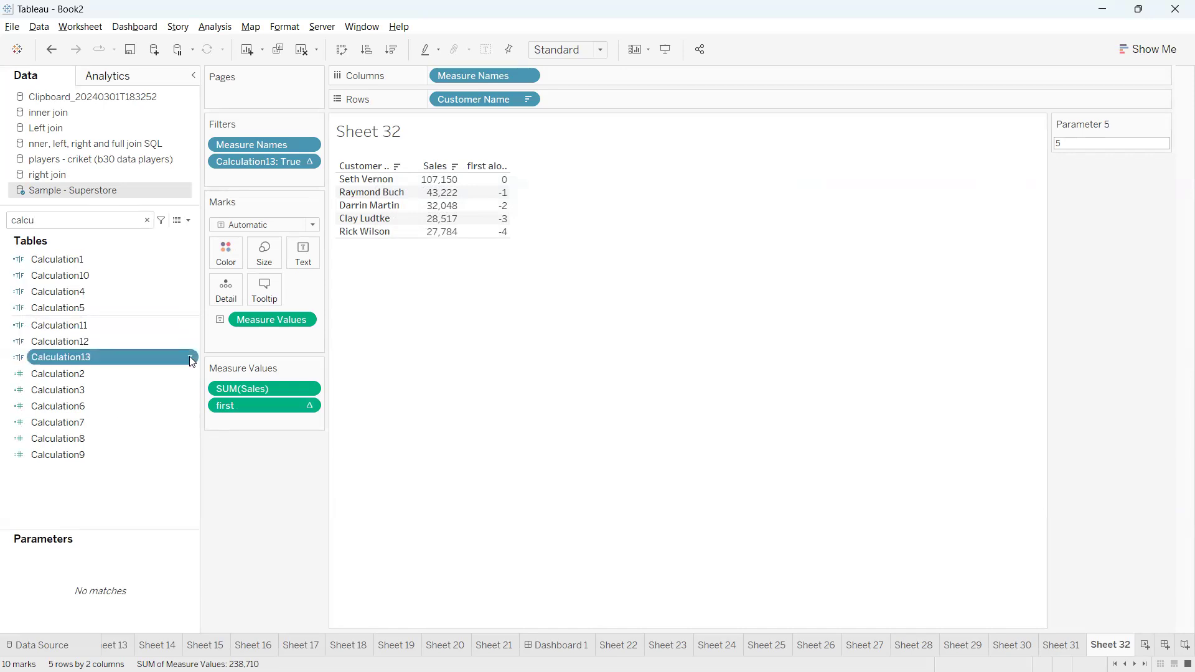
left_click(229, 421)
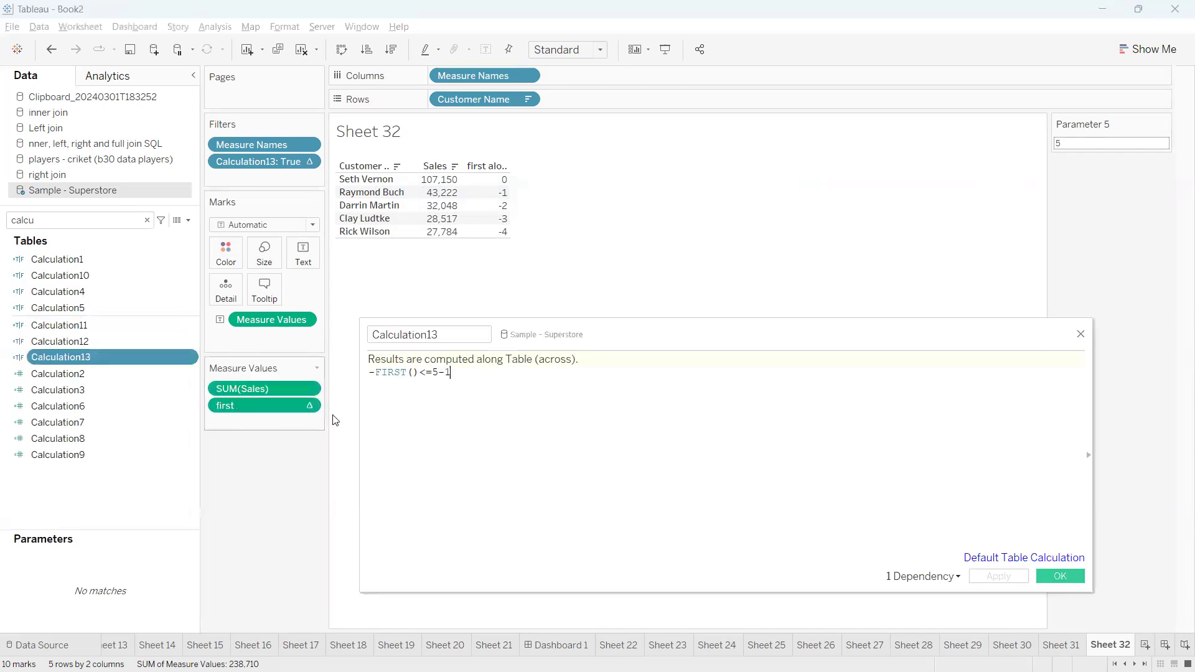
double_click(437, 372)
type("para")
left_click(496, 387)
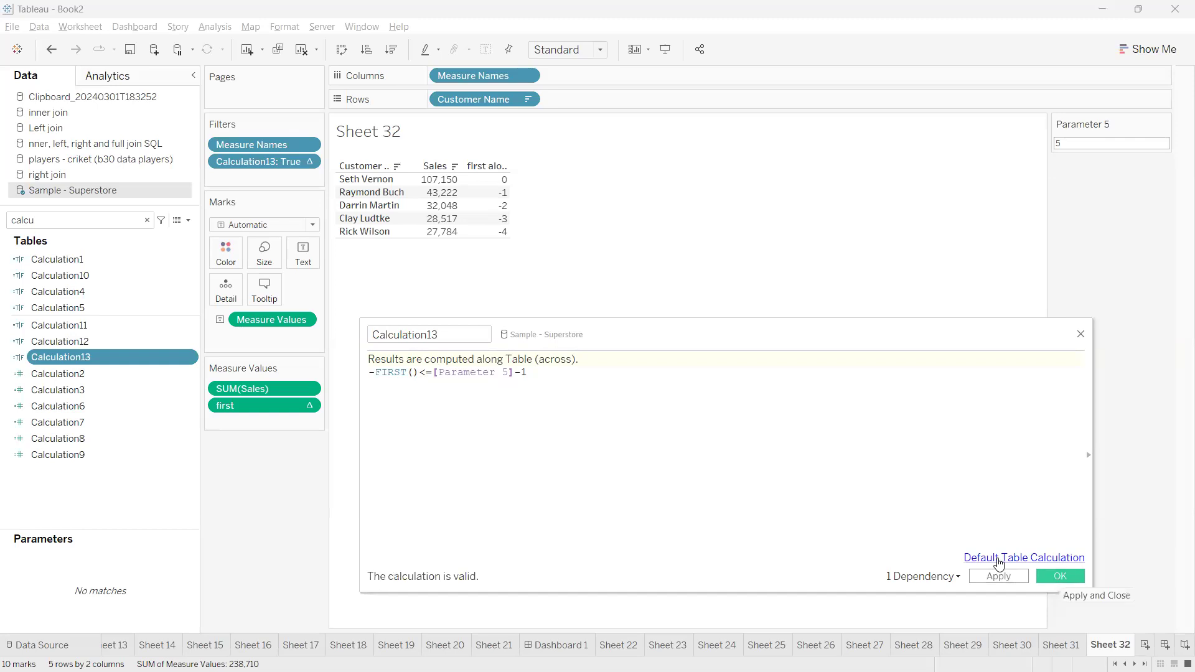
mouse_move(1046, 129)
left_mouse_down()
mouse_move(1058, 190)
mouse_move(1026, 130)
left_mouse_up()
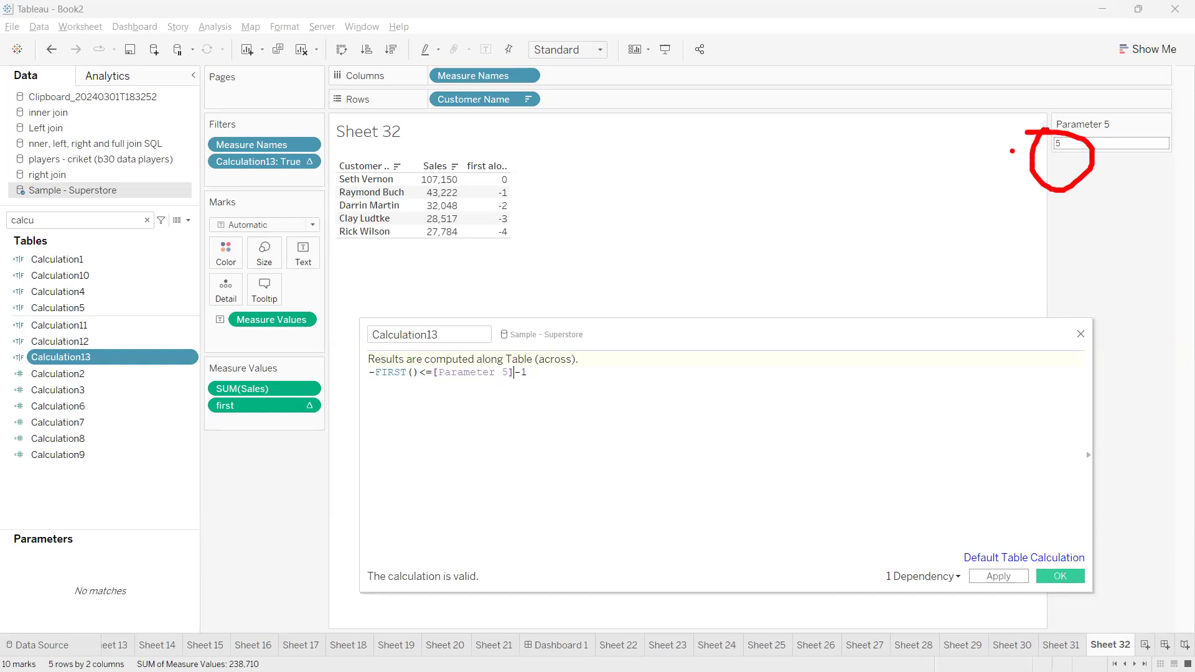
mouse_move(899, 206)
left_mouse_down()
mouse_move(453, 348)
mouse_move(429, 342)
mouse_move(467, 352)
mouse_move(439, 344)
left_mouse_up()
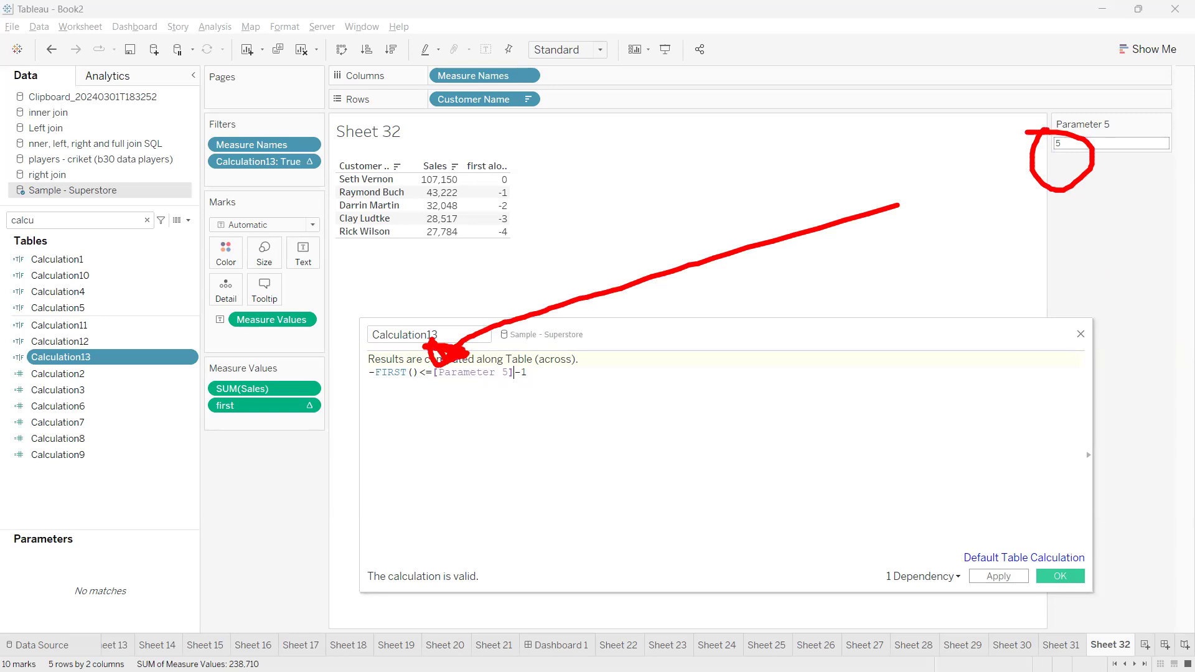
key("Escape")
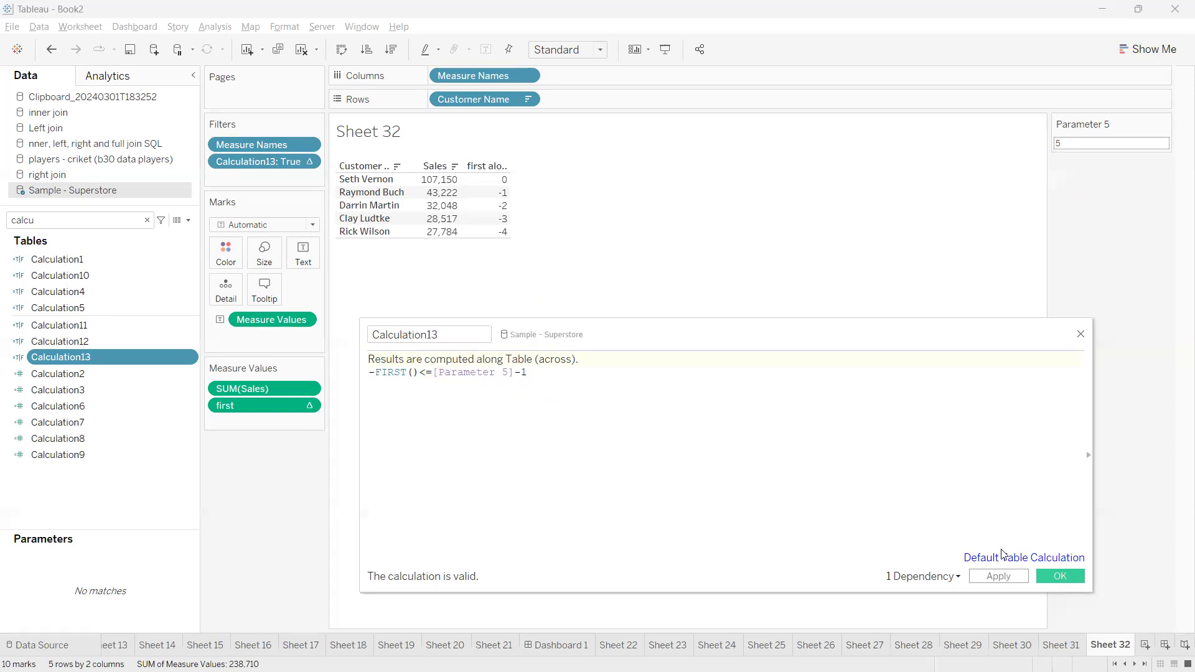
left_click(1062, 577)
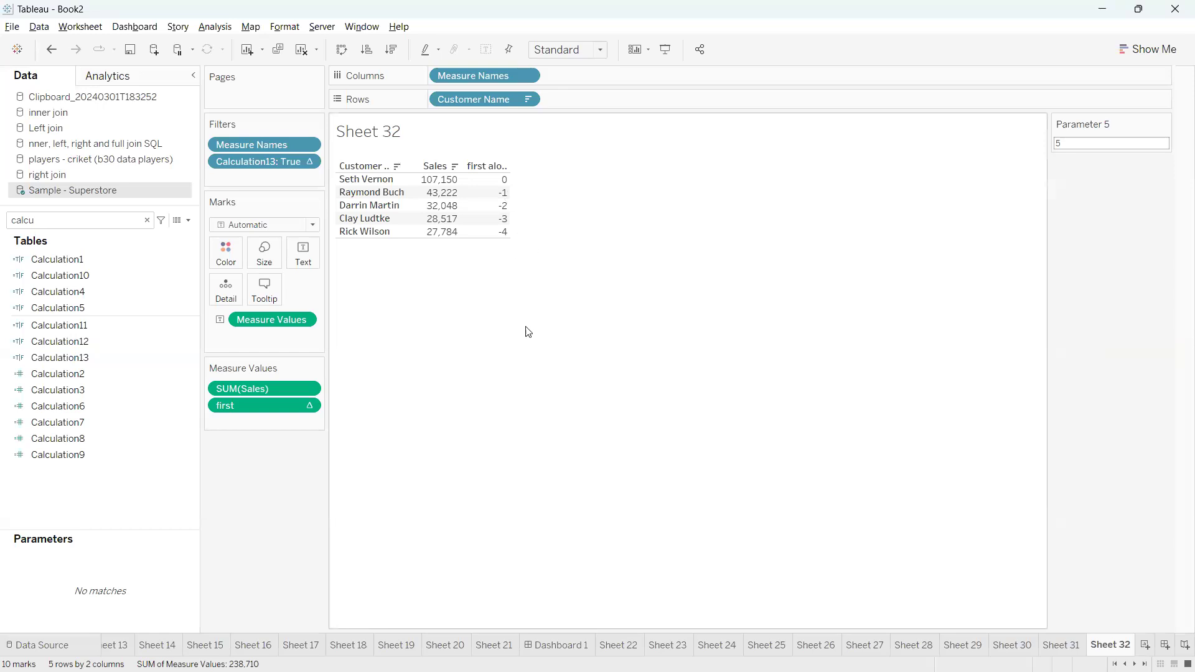
Remove the first measure from the view and set Parameter 5 to 10
left_click_drag(245, 406, 246, 512)
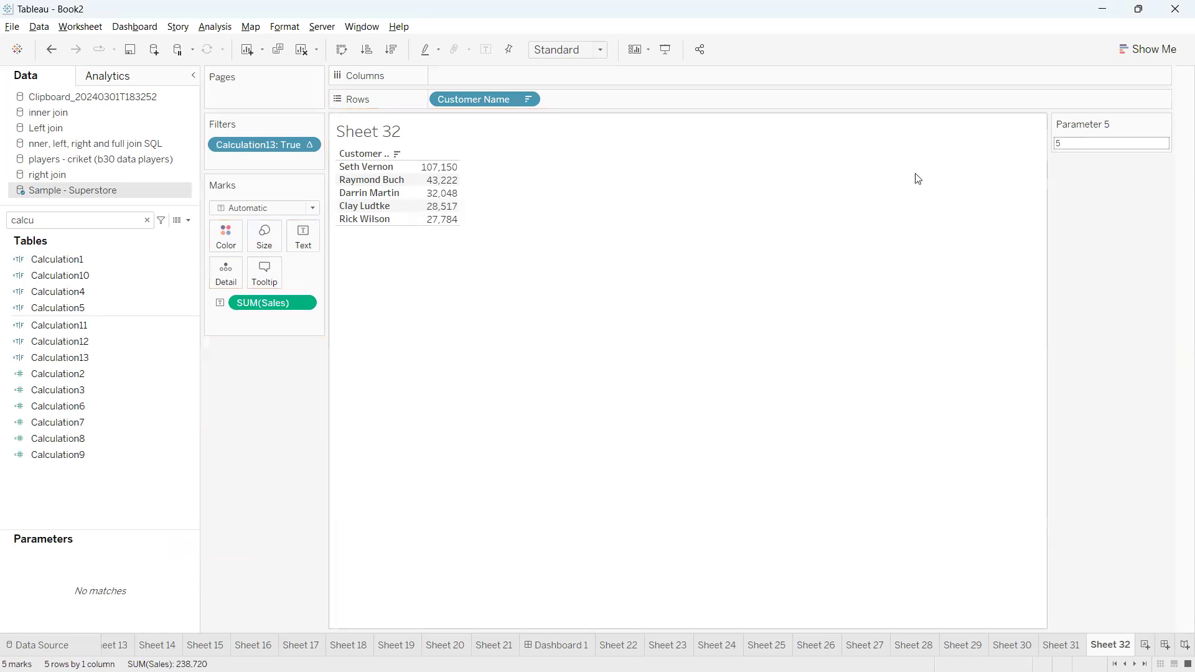
left_click(1074, 140)
type("10")
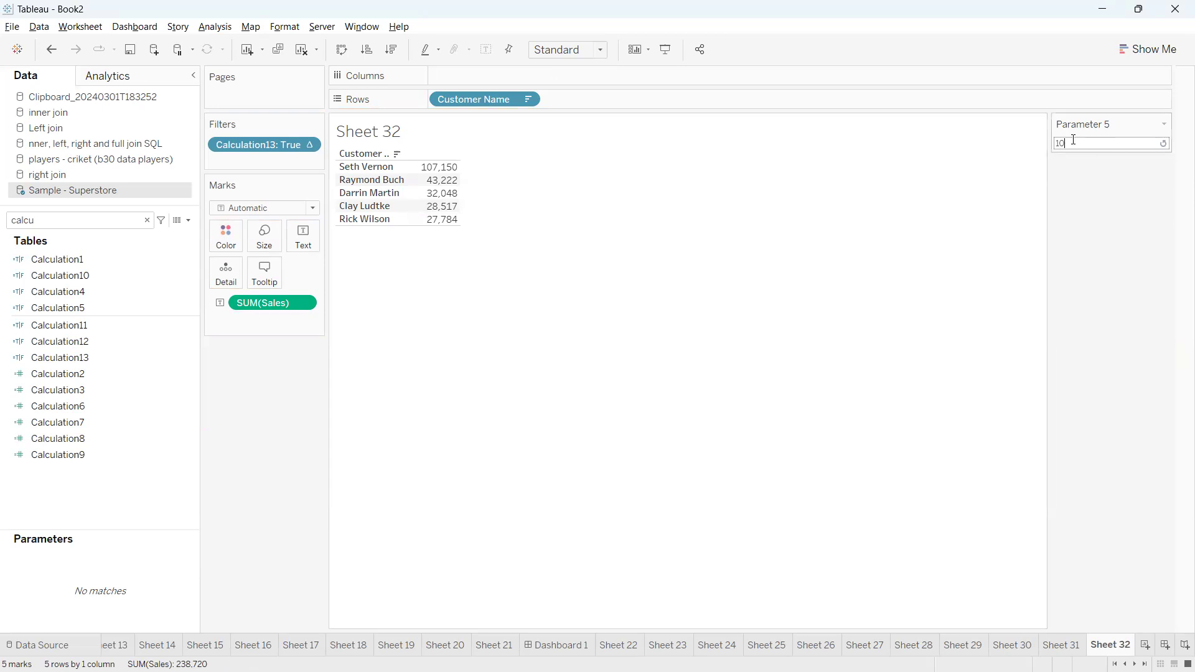
key("Return")
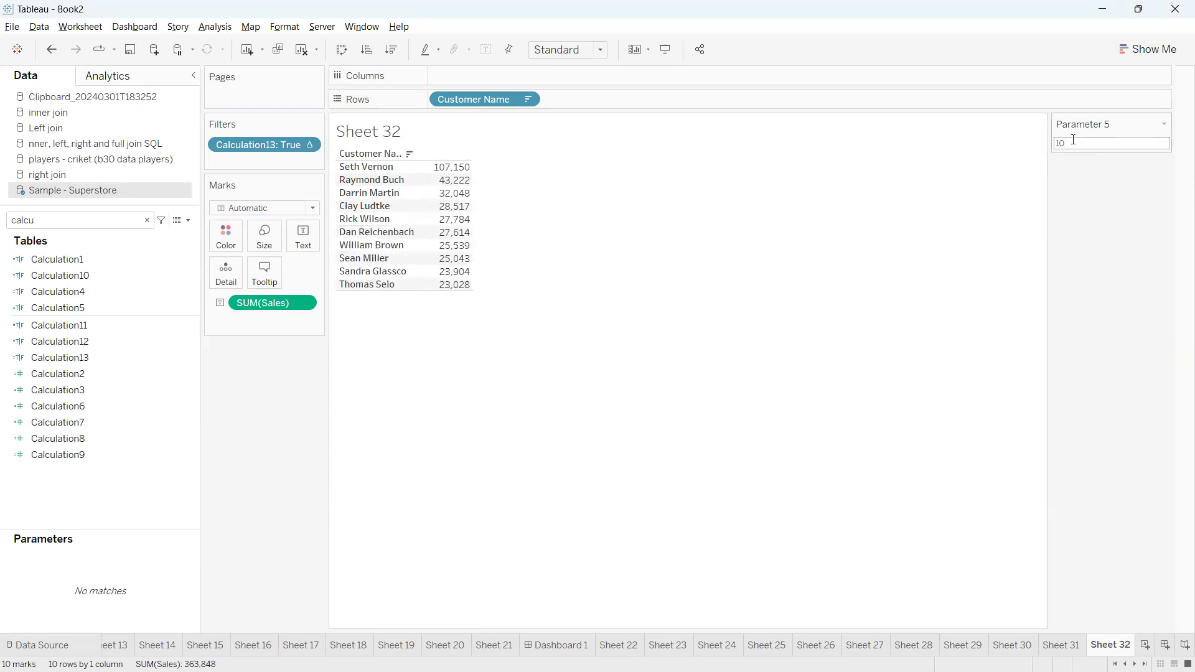
Set Parameter 5 back to 5
left_click(1074, 140)
type("5")
key("Return")
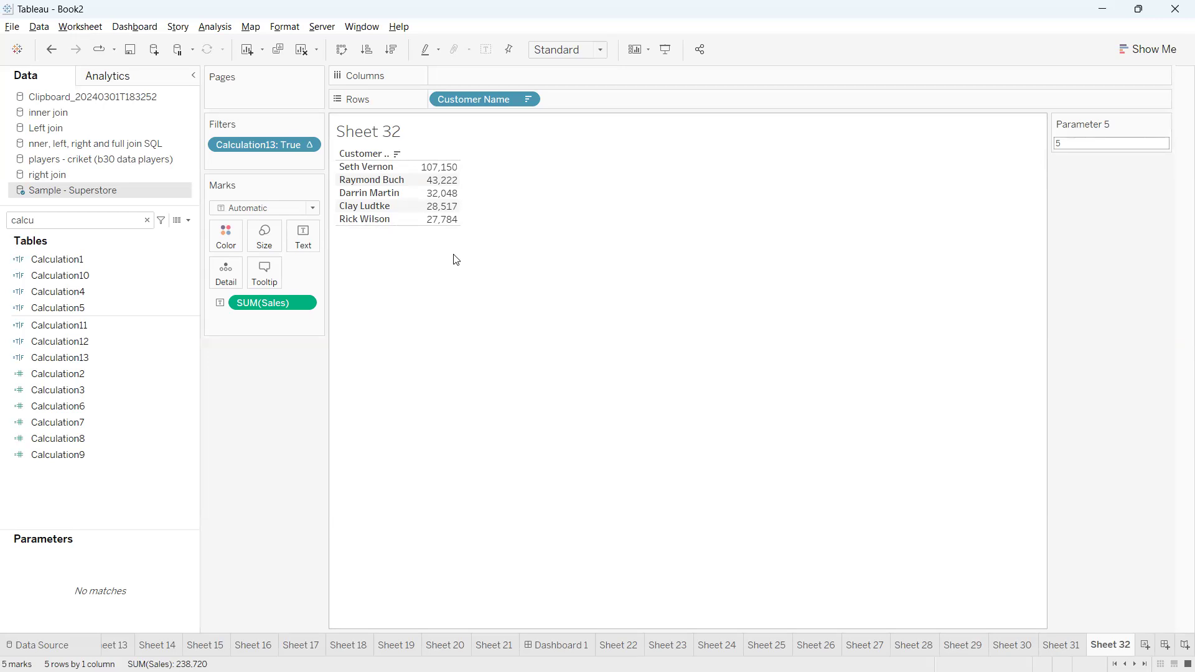
Find Calculation13 by searching for 13, open it for editing, and add OR on a new line below the FIRST() condition
left_click(106, 219)
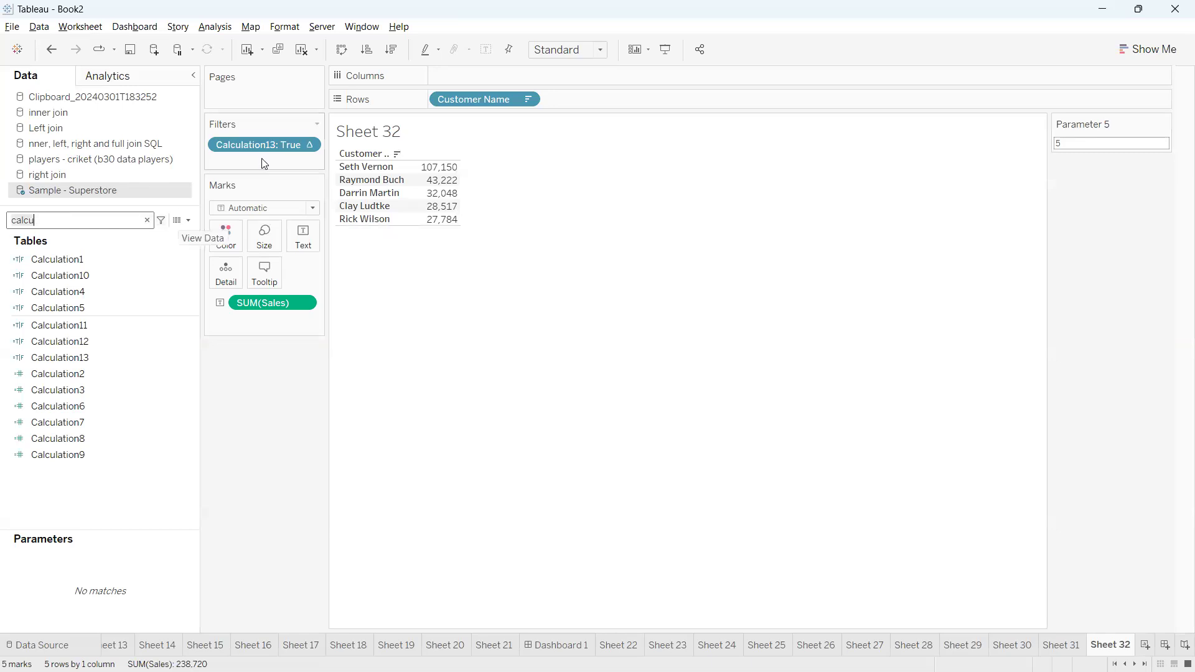
key("BackSpace")
key("BackSpace")
key("BackSpace")
key("BackSpace")
key("BackSpace")
type("13")
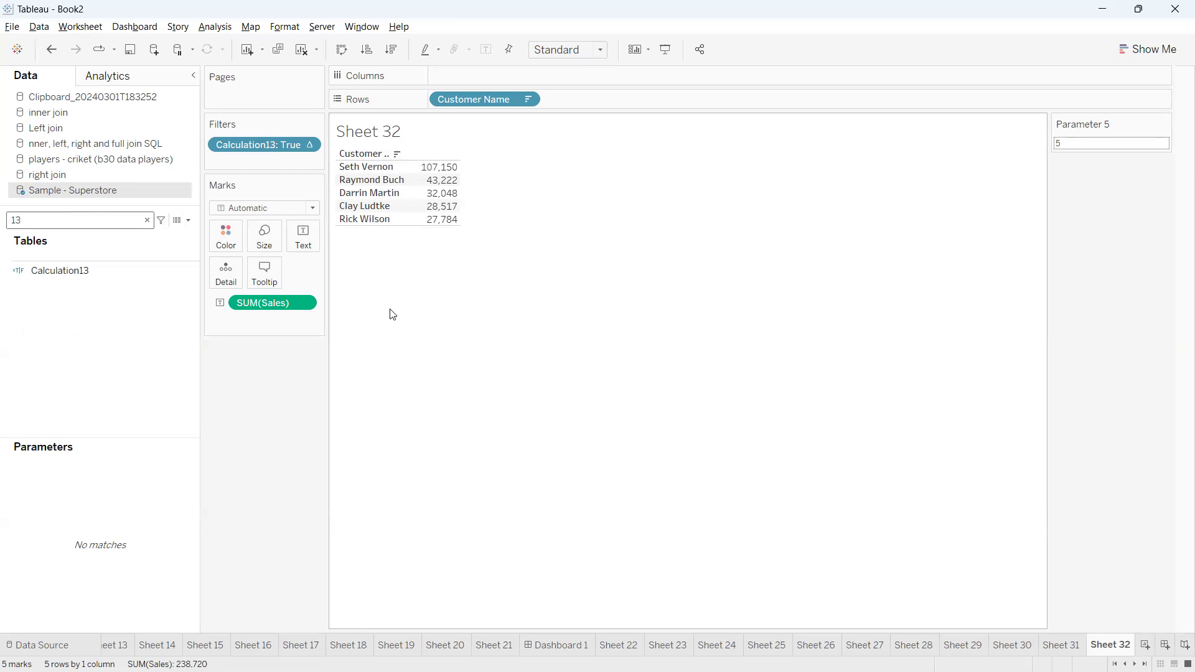
left_click(187, 270)
right_click(188, 268)
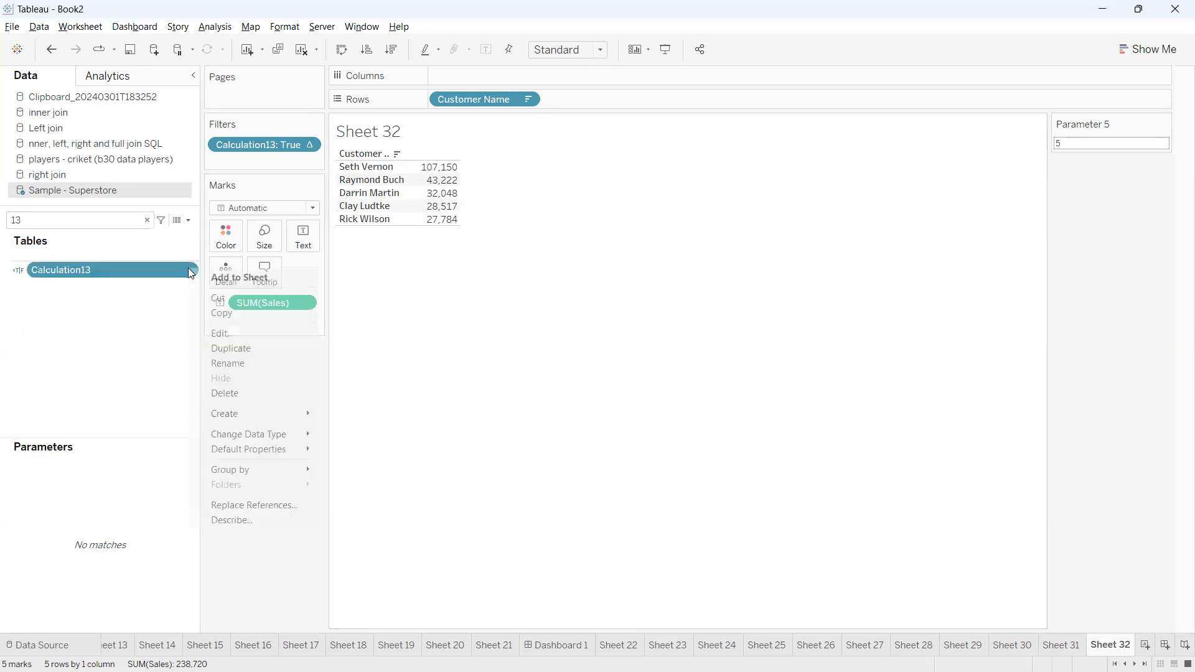
left_click(218, 334)
key("Return")
type("OR")
key("Return")
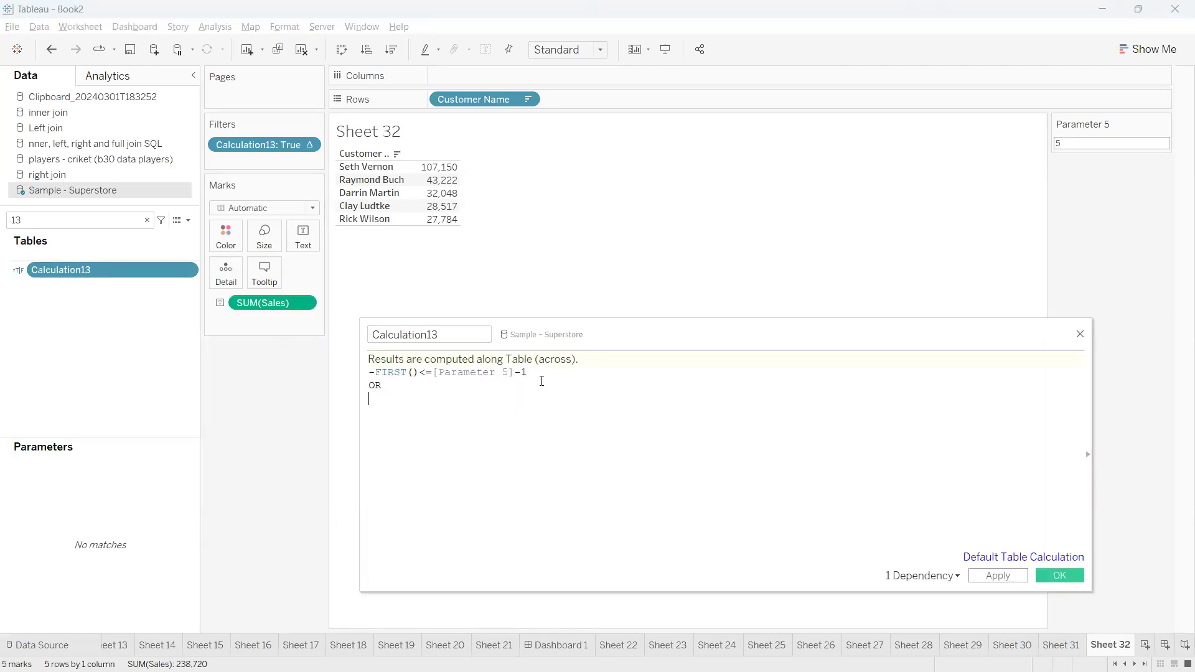
Add the condition LAST()<=4 below OR in the Calculation13 formula and save the calculation
type("[last]")
key("BackSpace")
key("BackSpace")
key("BackSpace")
key("BackSpace")
key("BackSpace")
key("BackSpace")
type("las")
key("Down")
key("Return")
type("<=4")
left_click_drag(429, 398, 363, 374)
left_click(439, 403)
left_click(443, 396)
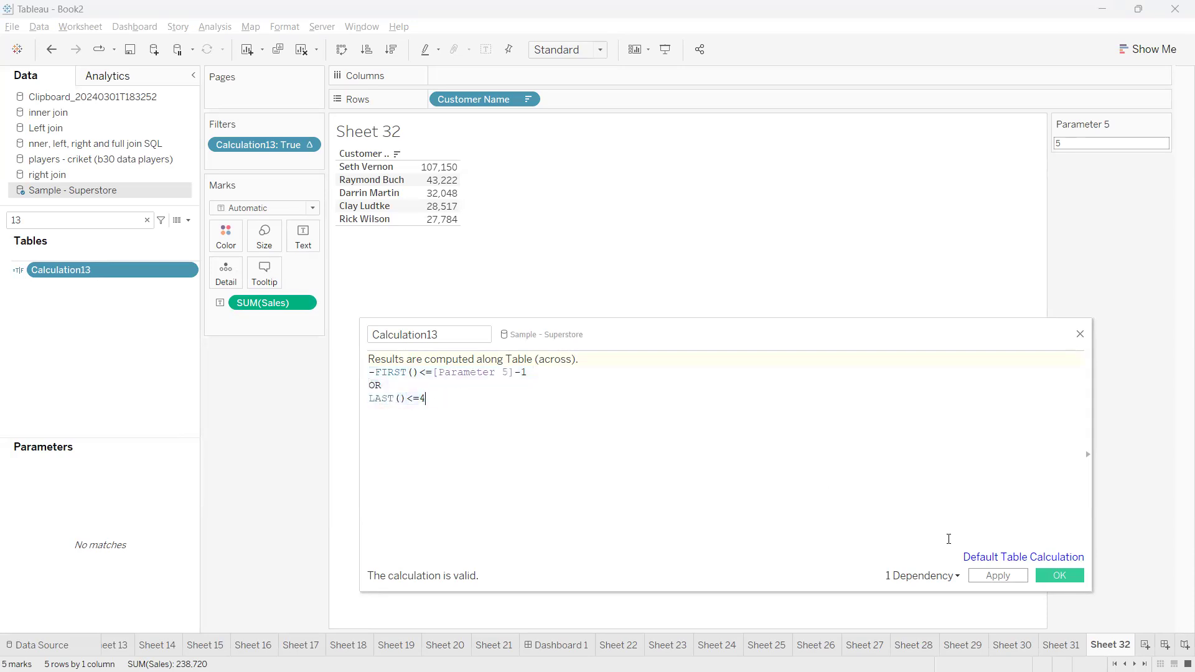
left_click(1061, 575)
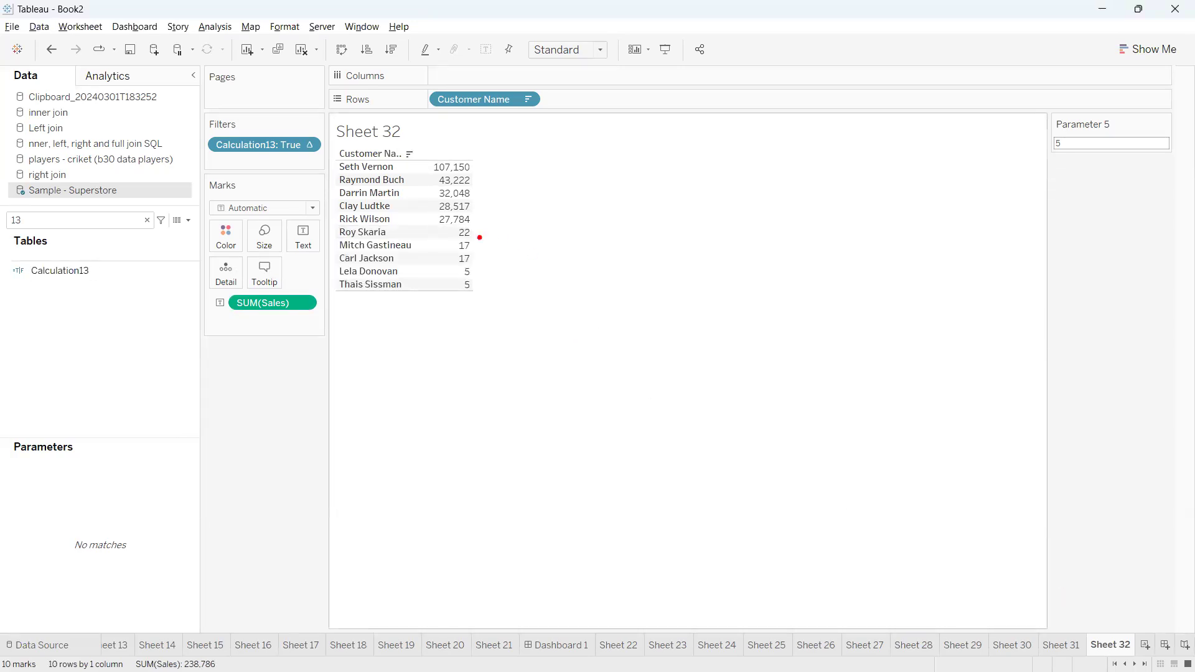
mouse_move(465, 229)
left_mouse_down()
mouse_move(489, 208)
mouse_move(460, 151)
left_mouse_up()
mouse_move(470, 228)
left_mouse_down()
mouse_move(490, 238)
mouse_move(466, 334)
mouse_move(533, 304)
mouse_move(535, 335)
mouse_move(551, 329)
mouse_move(516, 304)
left_mouse_up()
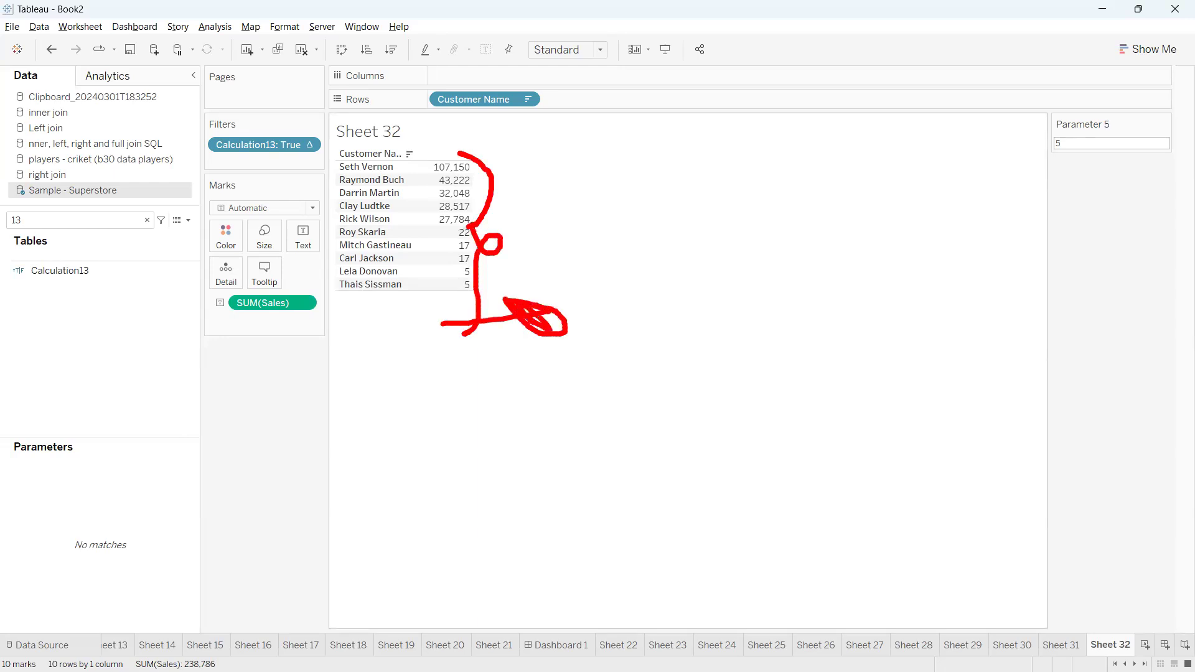
mouse_move(573, 274)
left_mouse_down()
mouse_move(604, 314)
mouse_move(624, 303)
mouse_move(586, 308)
left_mouse_up()
mouse_move(592, 230)
left_mouse_down()
mouse_move(601, 267)
mouse_move(635, 202)
left_mouse_up()
mouse_move(662, 213)
left_mouse_down()
mouse_move(691, 253)
mouse_move(661, 214)
left_mouse_up()
mouse_move(696, 203)
left_mouse_down()
mouse_move(737, 274)
mouse_move(764, 221)
mouse_move(732, 247)
left_mouse_up()
left_click_drag(651, 170, 799, 221)
left_click_drag(760, 161, 706, 215)
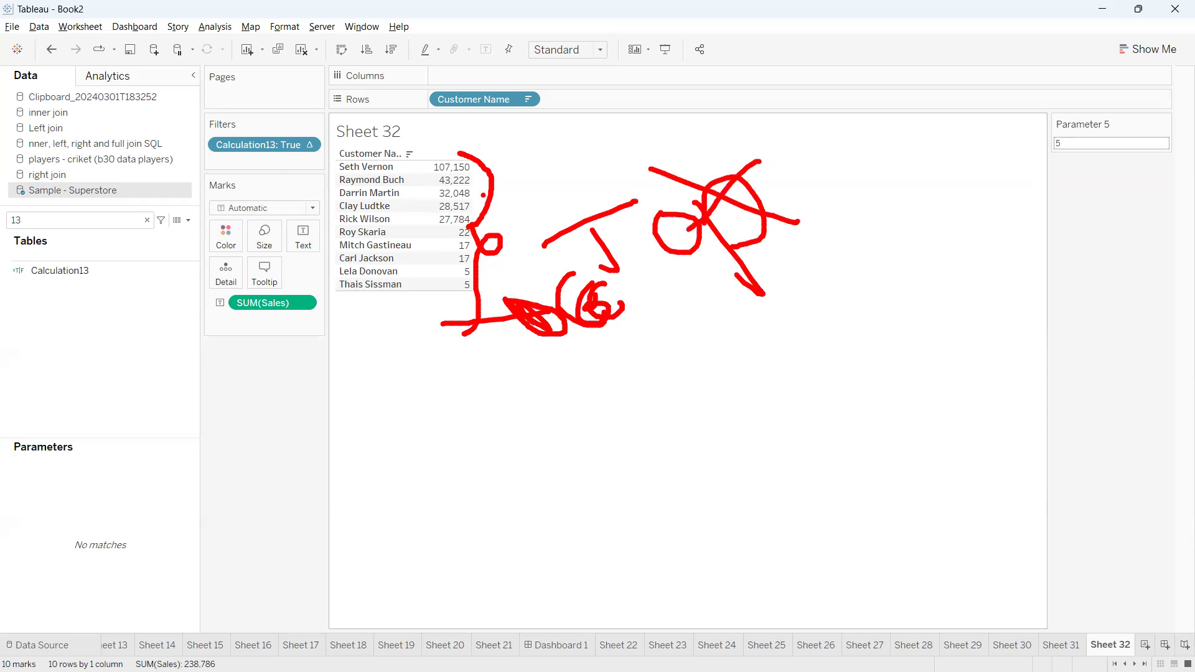
left_click_drag(588, 224, 595, 250)
mouse_move(781, 211)
left_mouse_down()
mouse_move(870, 189)
mouse_move(829, 189)
mouse_move(848, 215)
mouse_move(838, 200)
left_mouse_up()
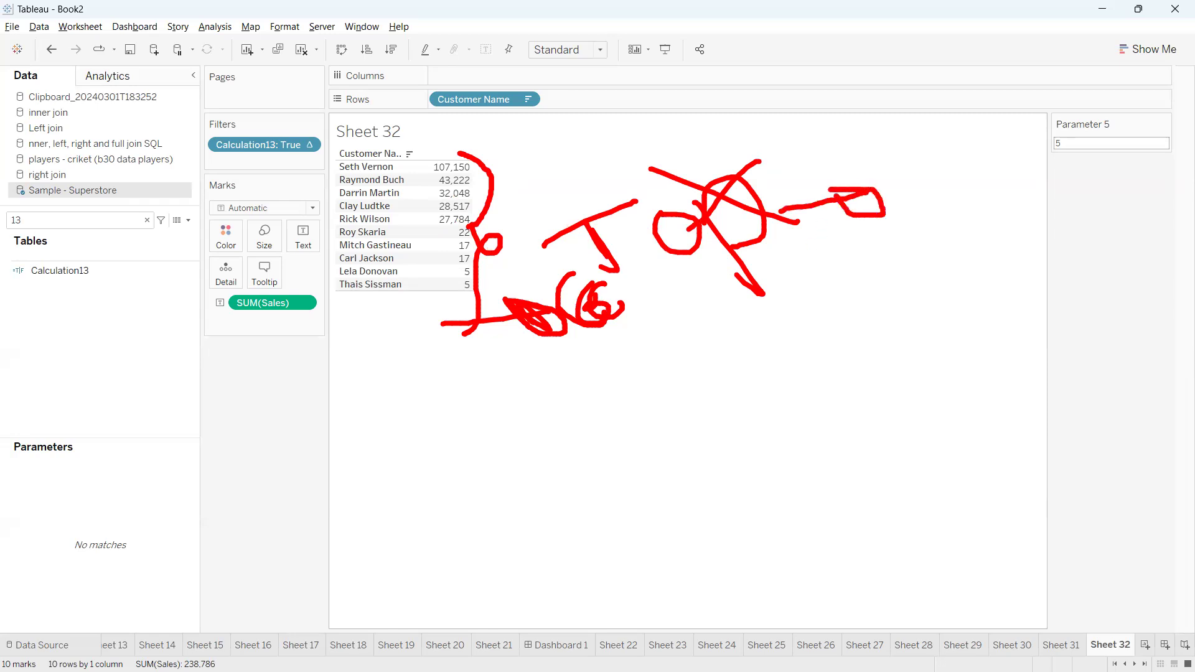
mouse_move(823, 154)
left_mouse_down()
mouse_move(842, 186)
mouse_move(832, 144)
mouse_move(887, 211)
mouse_move(895, 154)
left_mouse_up()
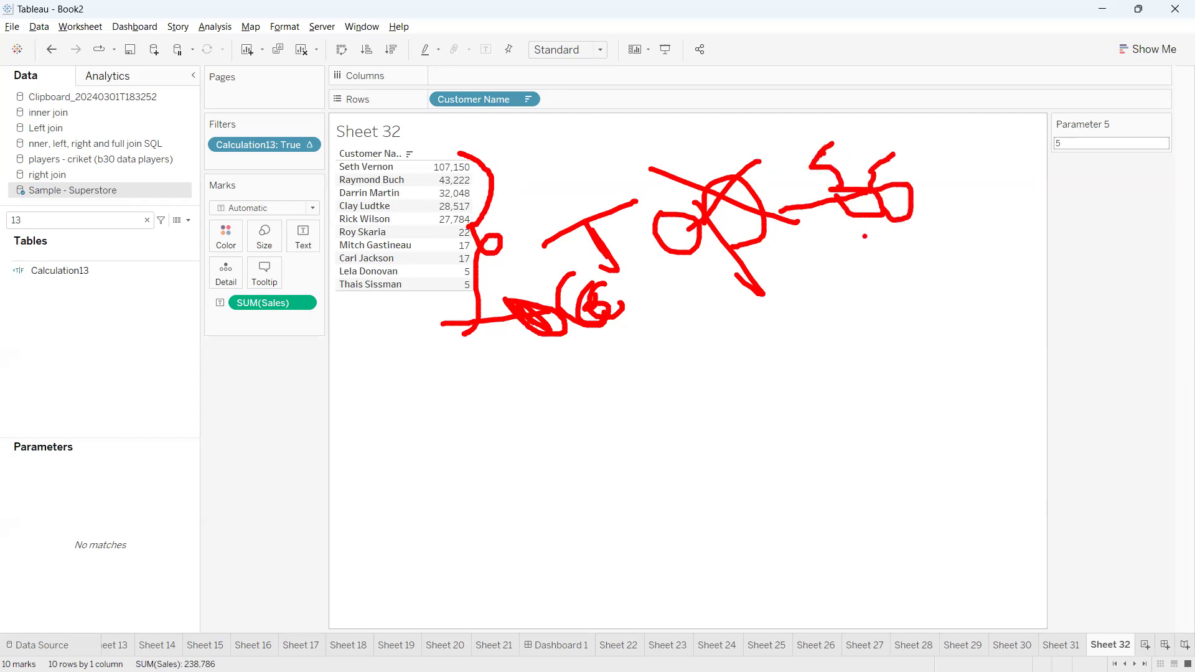
left_click_drag(816, 169, 849, 129)
left_click_drag(875, 174, 921, 195)
mouse_move(486, 157)
left_mouse_down()
mouse_move(508, 246)
mouse_move(471, 455)
left_mouse_up()
mouse_move(446, 161)
left_mouse_down()
mouse_move(401, 176)
mouse_move(530, 176)
mouse_move(439, 129)
left_mouse_up()
mouse_move(457, 239)
left_mouse_down()
mouse_move(447, 357)
mouse_move(441, 242)
left_mouse_up()
mouse_move(539, 336)
left_mouse_down()
mouse_move(747, 405)
mouse_move(756, 443)
left_mouse_up()
mouse_move(809, 355)
left_mouse_down()
mouse_move(834, 440)
mouse_move(822, 428)
left_mouse_up()
mouse_move(875, 379)
left_mouse_down()
mouse_move(928, 290)
mouse_move(997, 327)
left_mouse_up()
mouse_move(946, 277)
left_mouse_down()
mouse_move(952, 298)
mouse_move(1004, 323)
mouse_move(990, 360)
left_mouse_up()
mouse_move(825, 447)
left_mouse_down()
mouse_move(1021, 402)
mouse_move(775, 464)
left_mouse_up()
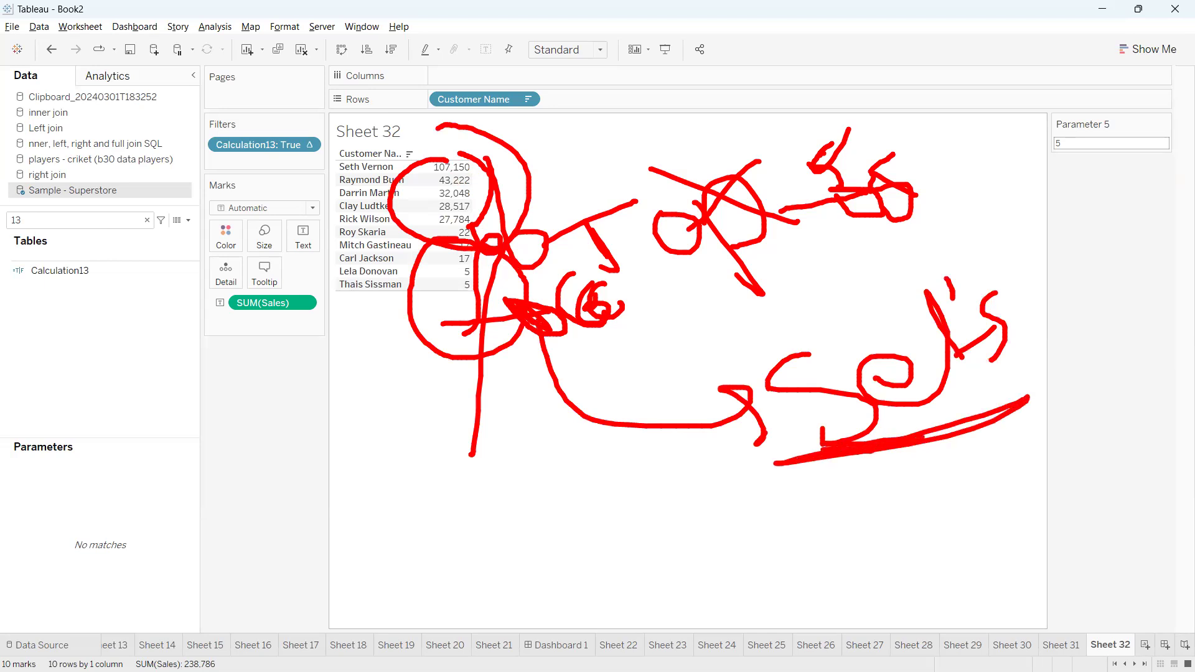
left_click_drag(636, 291, 837, 267)
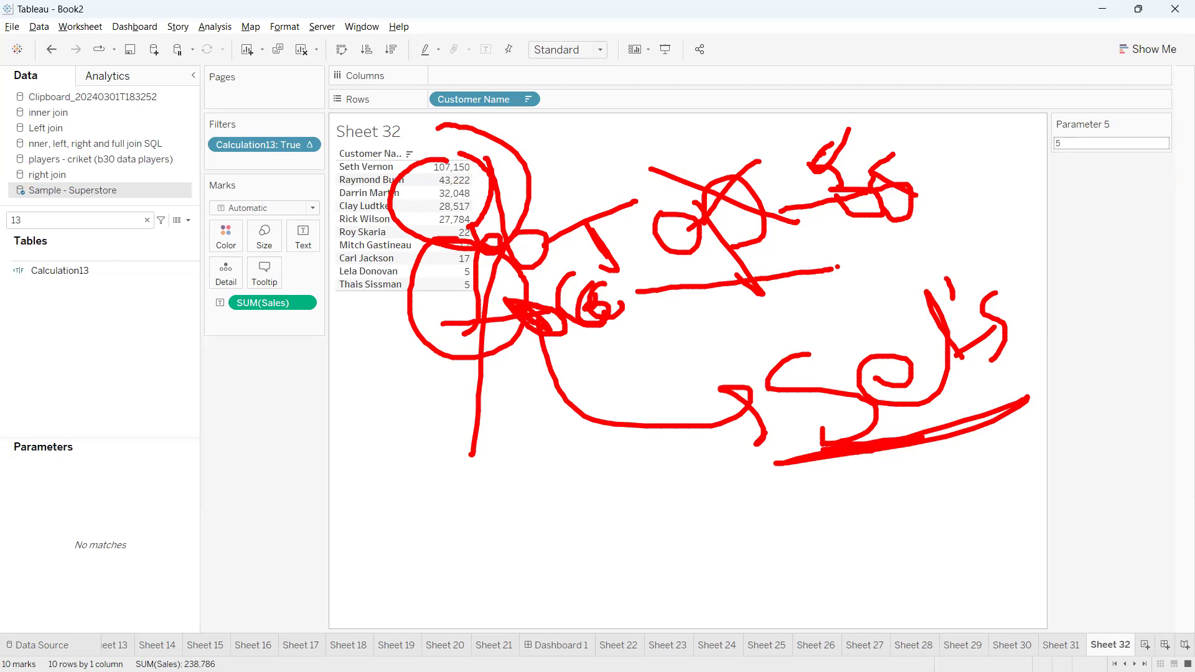
mouse_move(990, 281)
left_mouse_down()
mouse_move(1083, 282)
mouse_move(1072, 337)
left_mouse_up()
mouse_move(1066, 247)
left_mouse_down()
mouse_move(1082, 239)
mouse_move(1112, 263)
mouse_move(1103, 279)
left_mouse_up()
left_click_drag(1089, 222, 1109, 212)
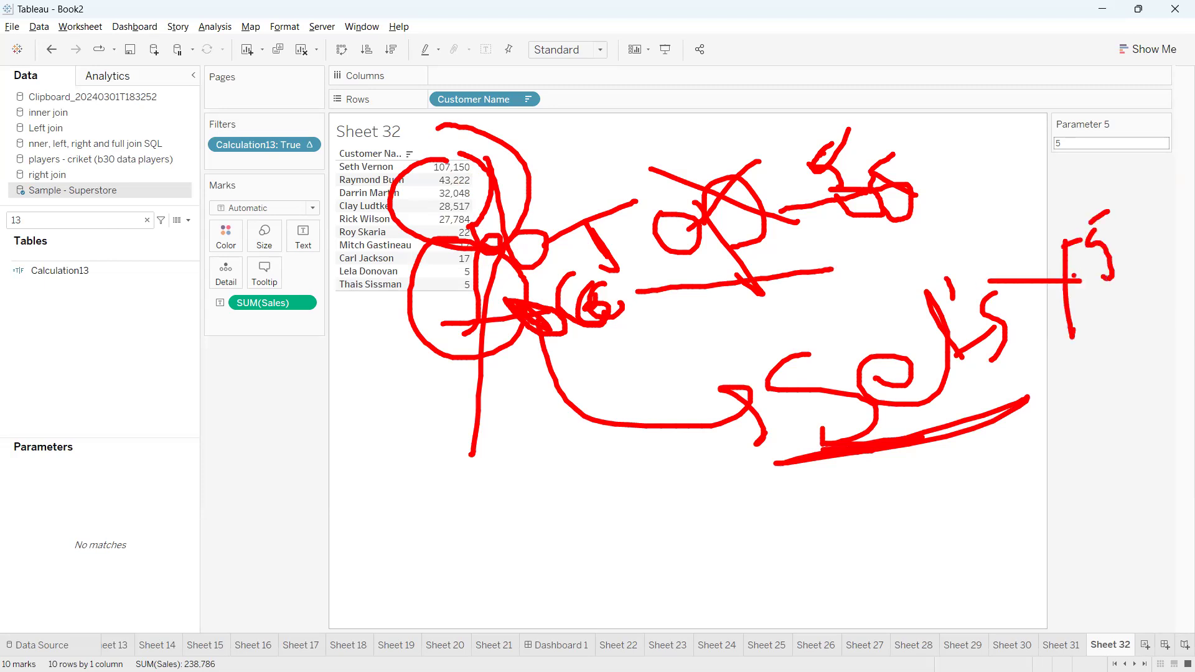
left_click_drag(1056, 325, 1108, 314)
left_click_drag(1140, 278, 1124, 285)
left_click_drag(1114, 292, 1146, 350)
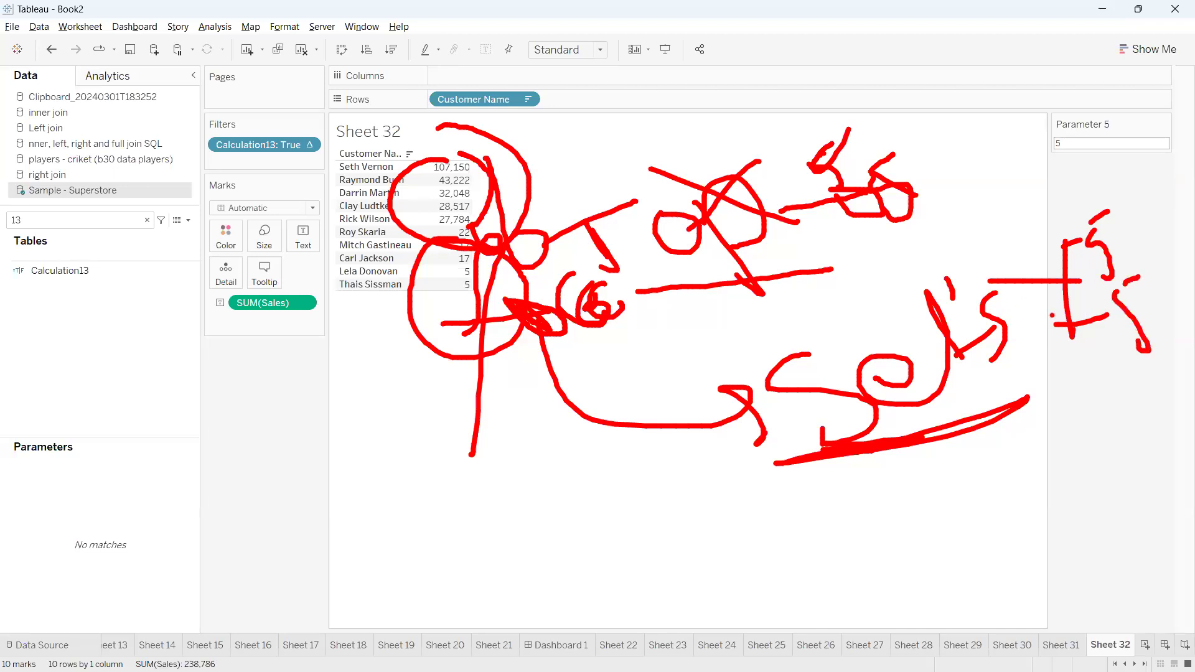
mouse_move(667, 185)
left_mouse_down()
mouse_move(629, 212)
mouse_move(1139, 374)
mouse_move(844, 175)
mouse_move(661, 192)
left_mouse_up()
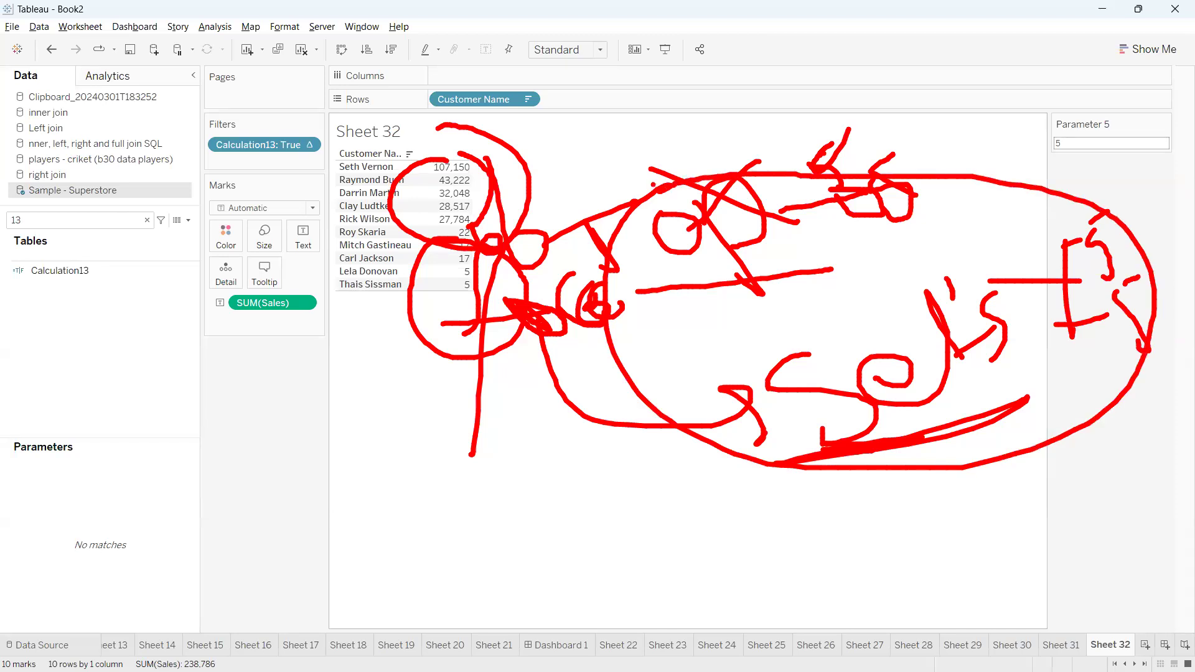
left_click_drag(757, 183, 978, 413)
left_click_drag(831, 137, 772, 325)
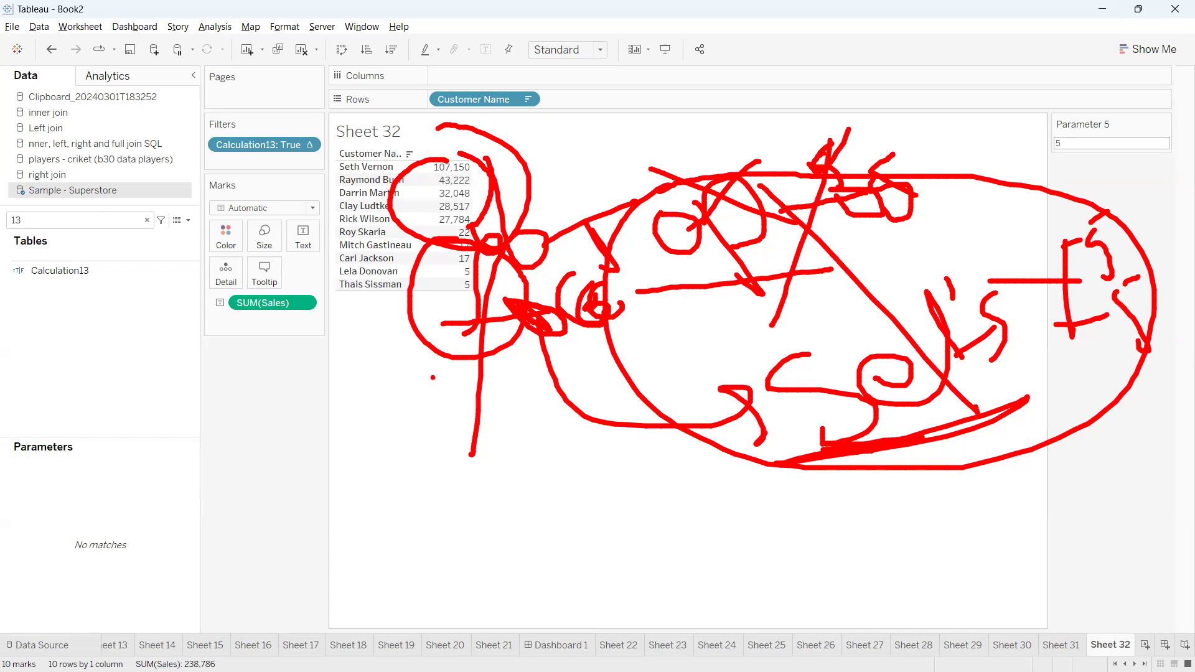
key("Escape")
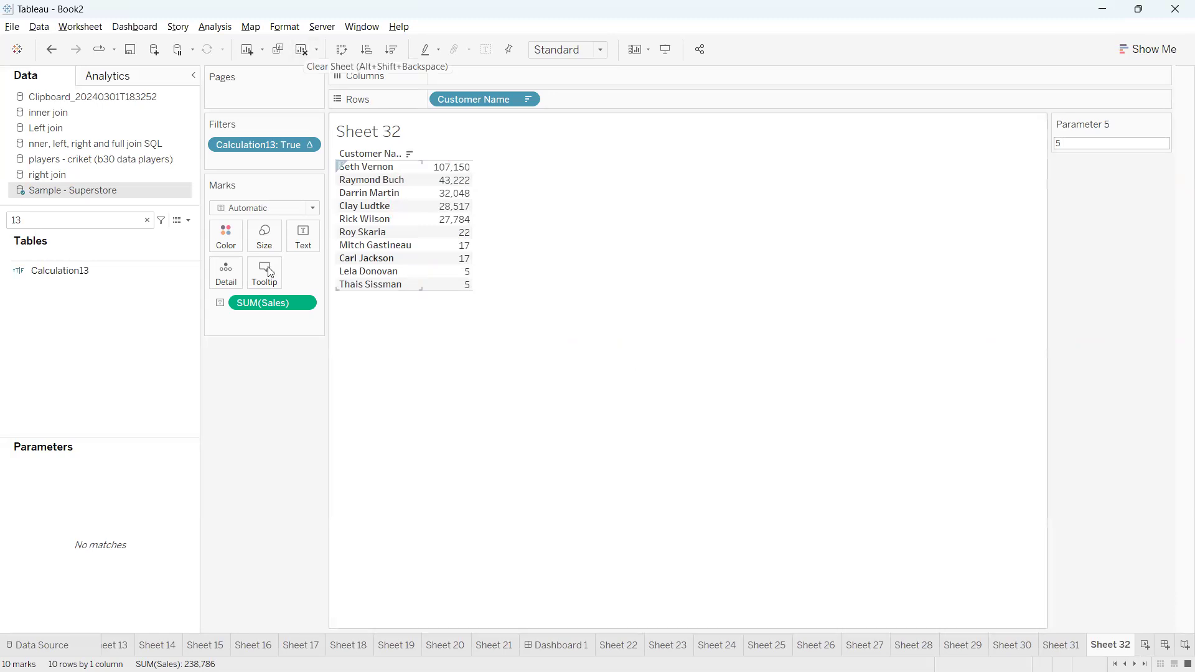
Clear the worksheet, including its Calculation13 filter, and place the Orders table's Region field on Rows
left_click_drag(262, 153, 246, 430)
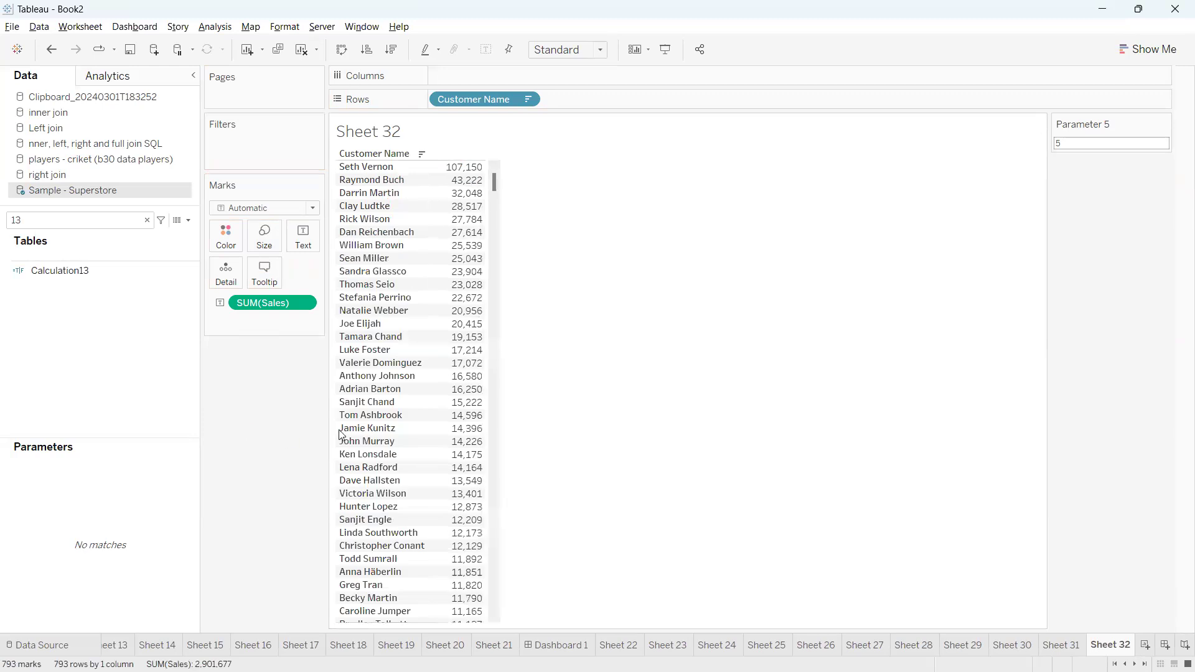
left_click(301, 49)
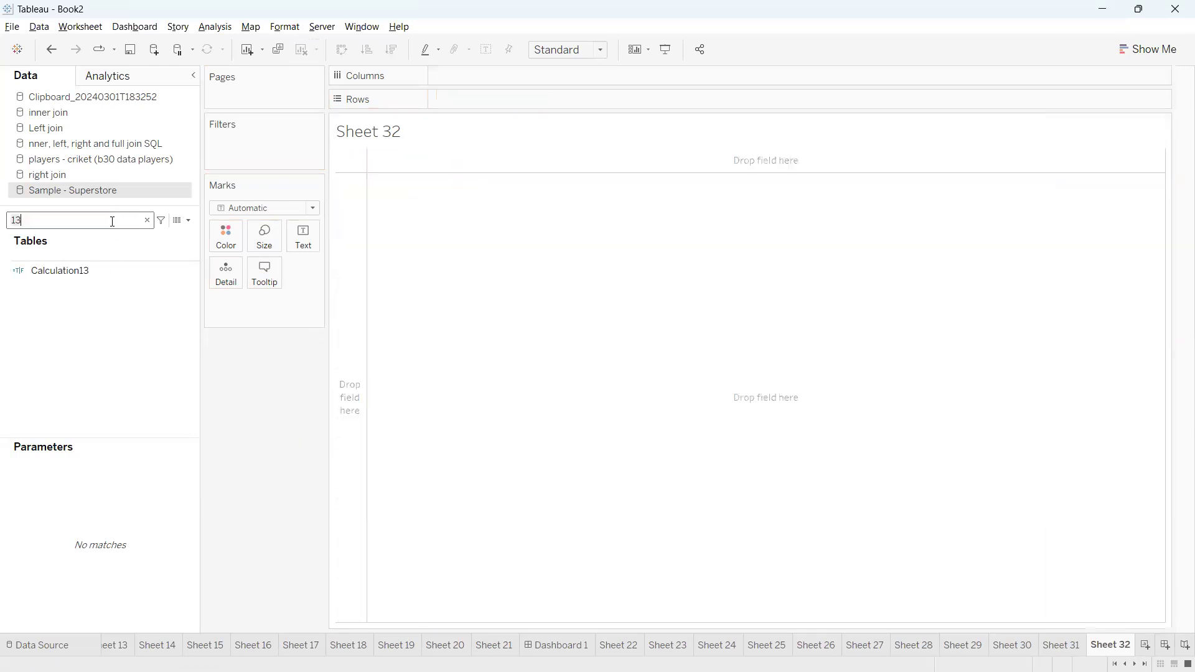
key("BackSpace")
key("BackSpace")
type("reg")
left_click(89, 291)
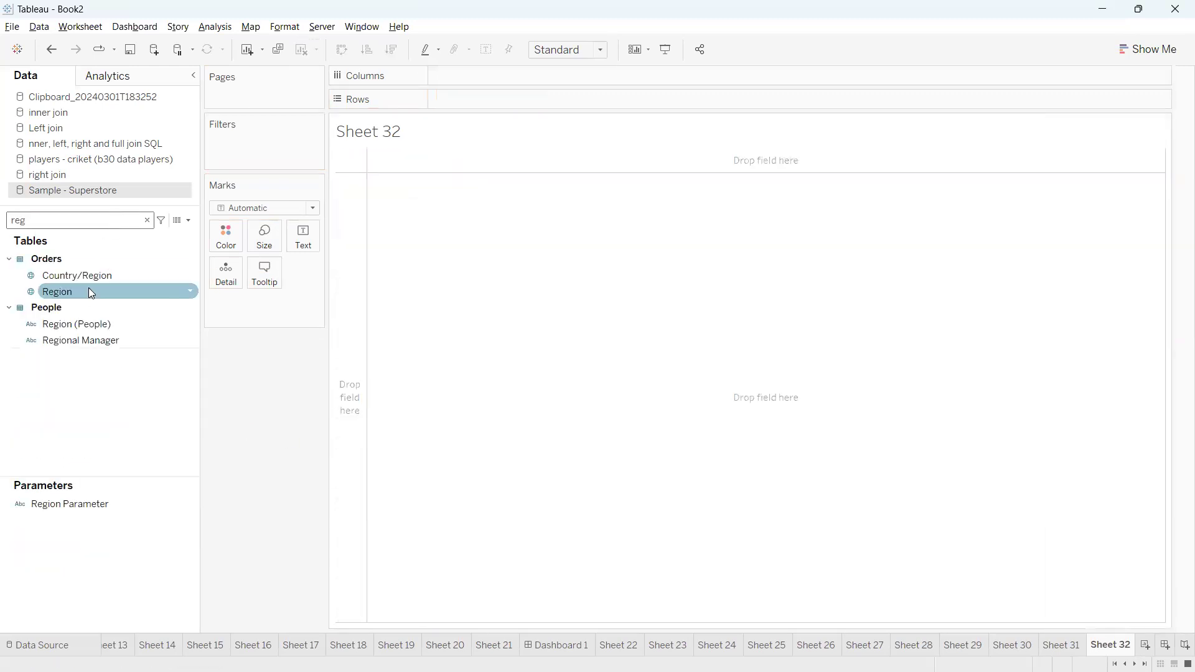
left_click_drag(454, 145, 465, 102)
Find the Sales field by searching for sa and show it as text values for each region
left_click(124, 219)
key("BackSpace")
key("BackSpace")
key("BackSpace")
type("sa")
left_click_drag(101, 288, 296, 234)
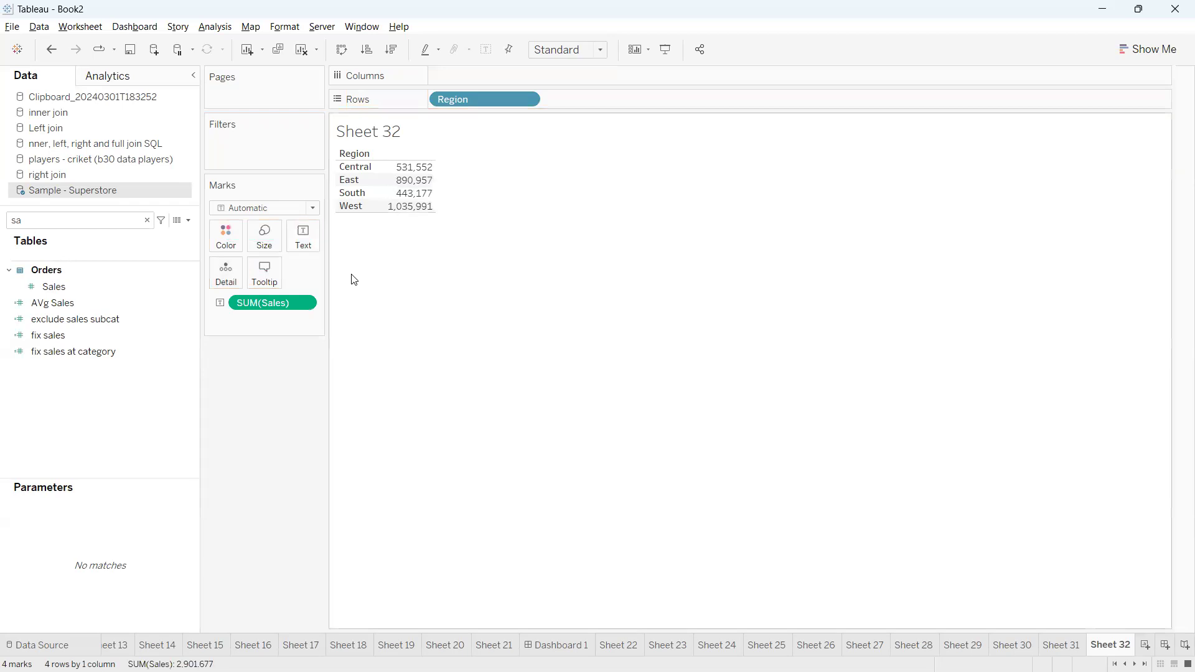
Find the last calculation by searching for last and add it to the region table beside Sales
left_click(109, 227)
type("last")
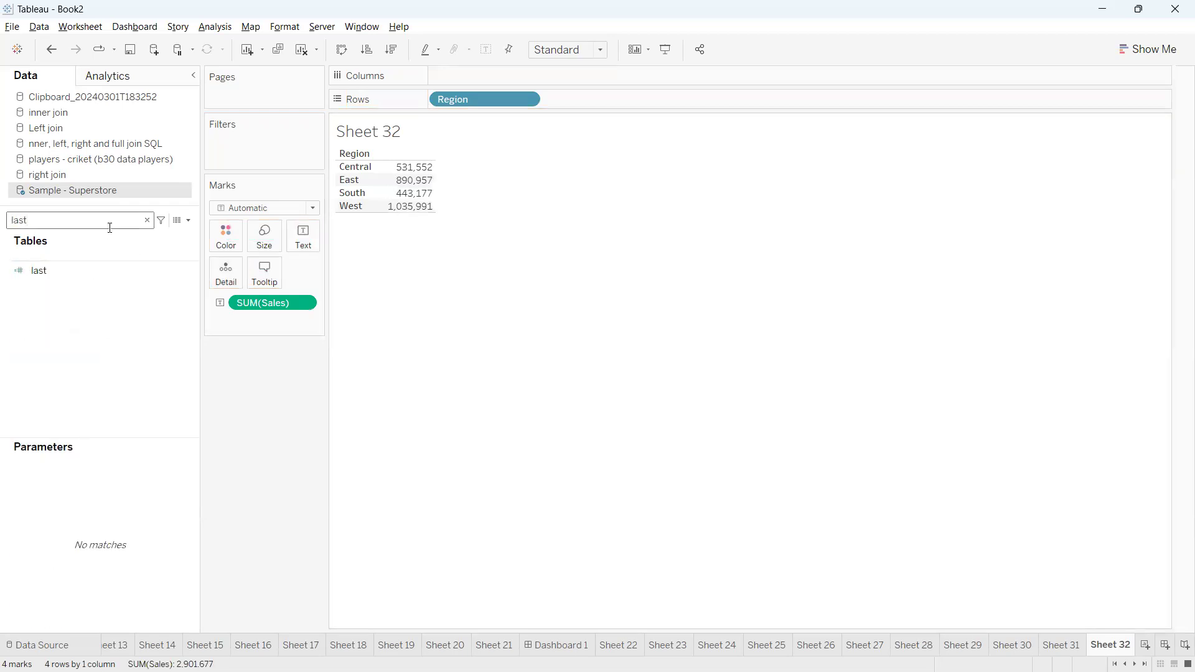
left_click(92, 271)
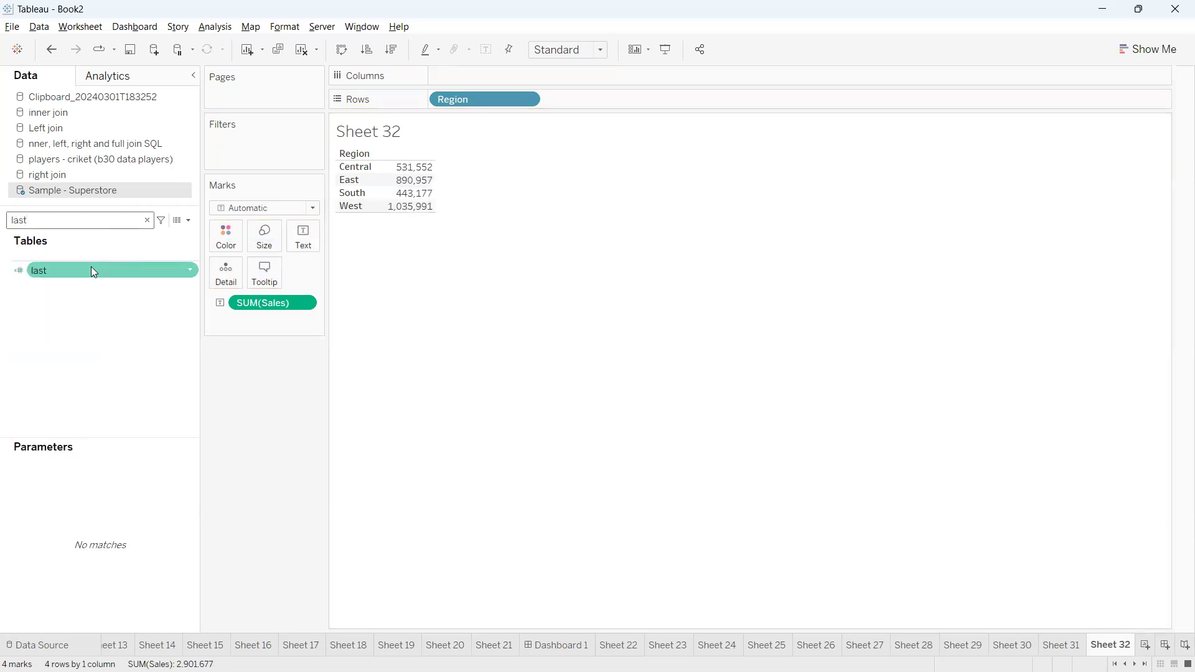
double_click(92, 270)
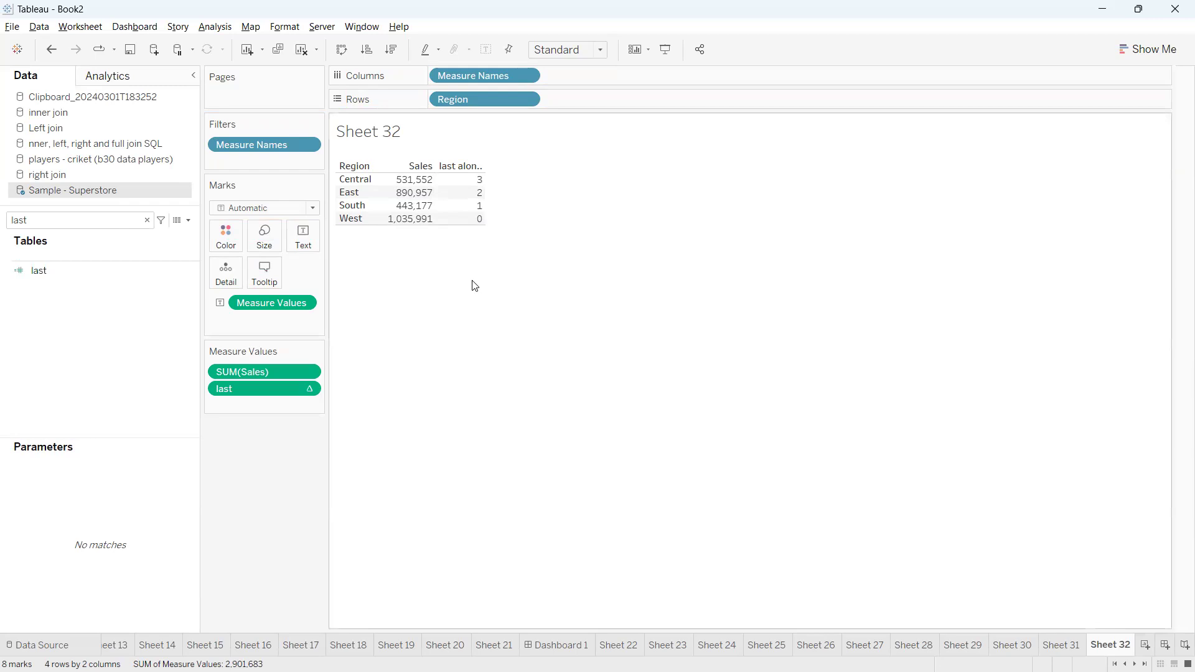
left_click_drag(490, 222, 524, 205)
mouse_move(327, 172)
left_mouse_down()
mouse_move(367, 199)
mouse_move(341, 211)
left_mouse_up()
mouse_move(393, 180)
left_mouse_down()
mouse_move(427, 210)
mouse_move(398, 223)
left_mouse_up()
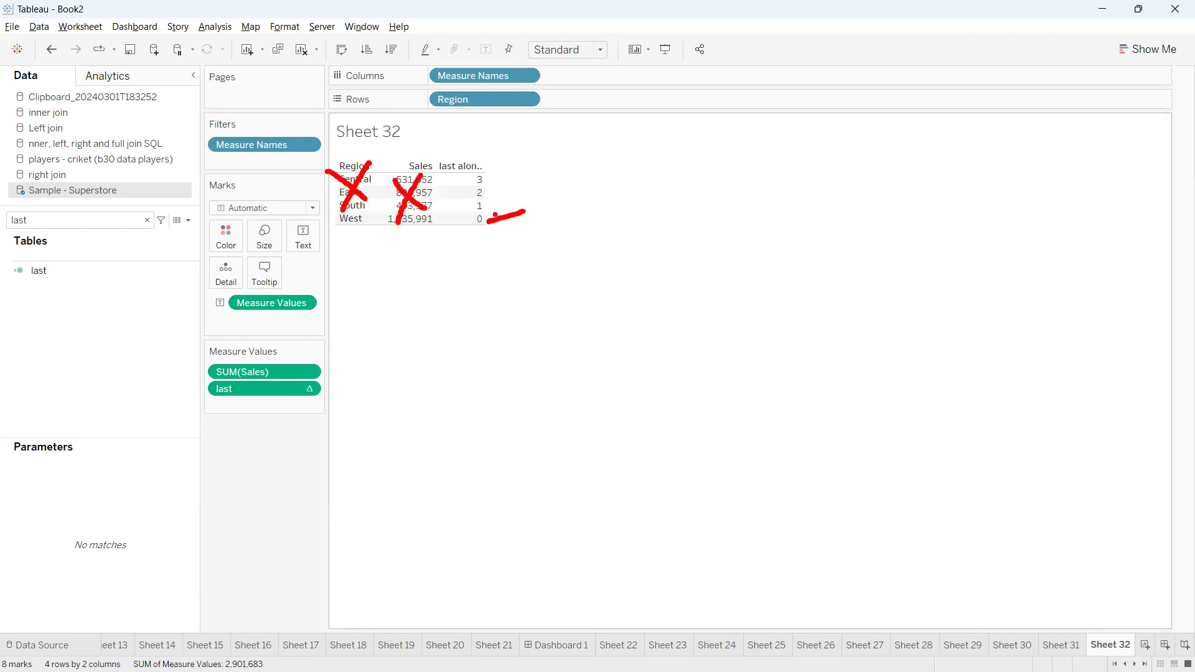
left_click_drag(489, 222, 526, 213)
key("Escape")
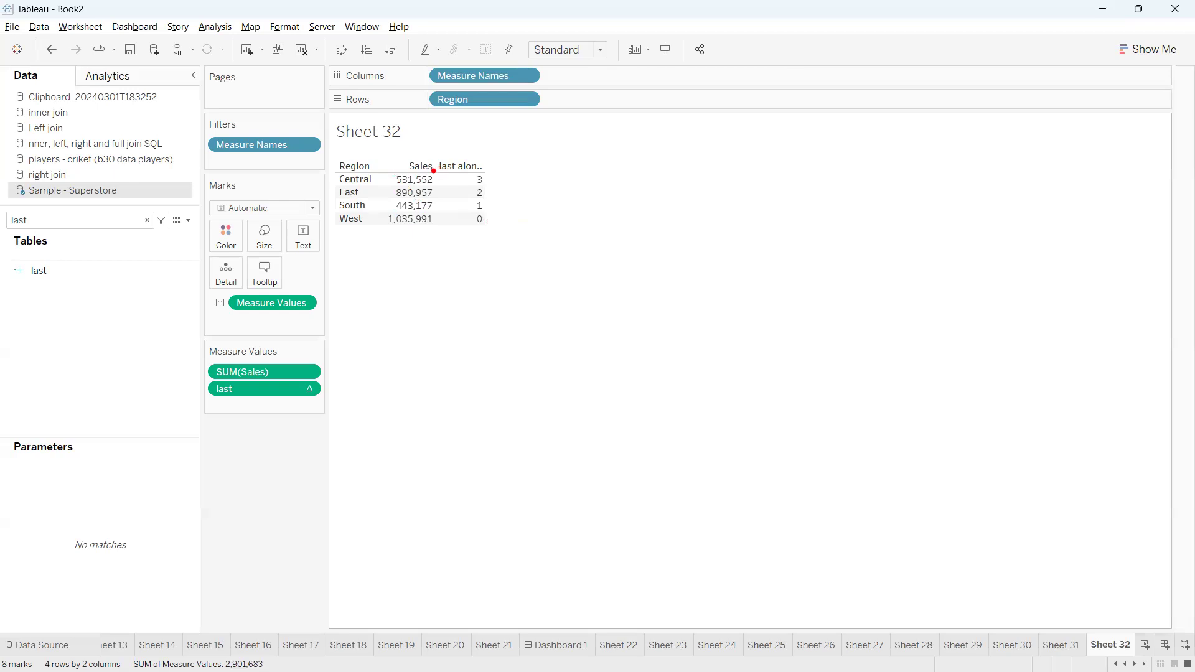
left_click_drag(394, 230, 525, 216)
left_click_drag(440, 194, 575, 191)
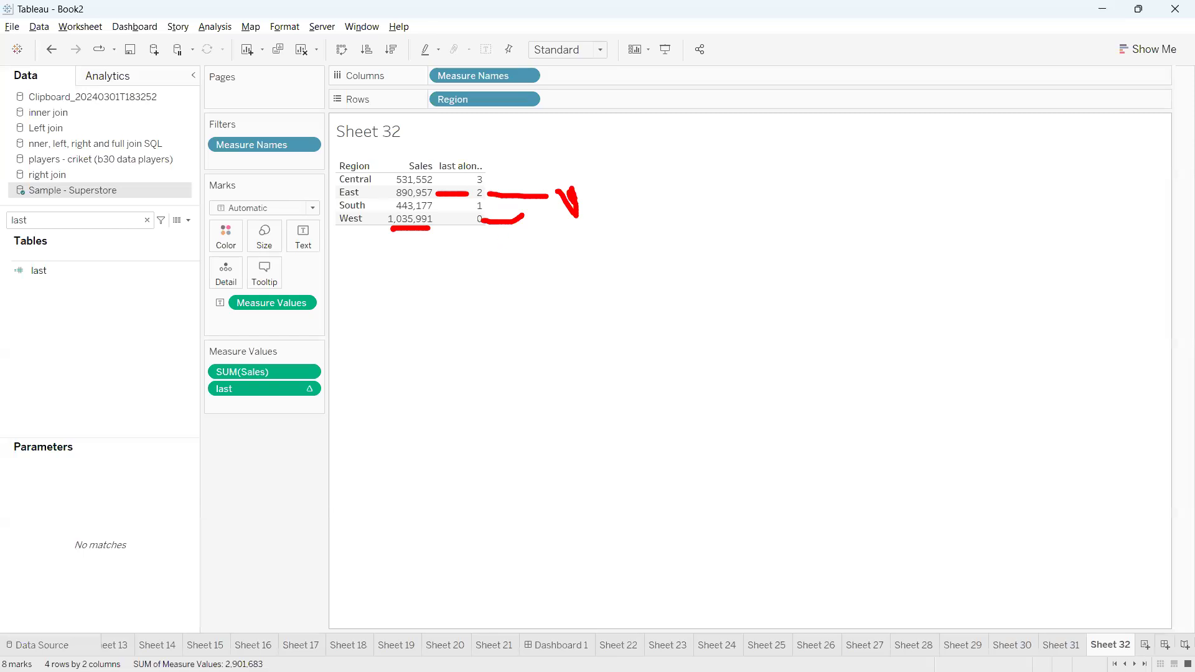
key("Escape")
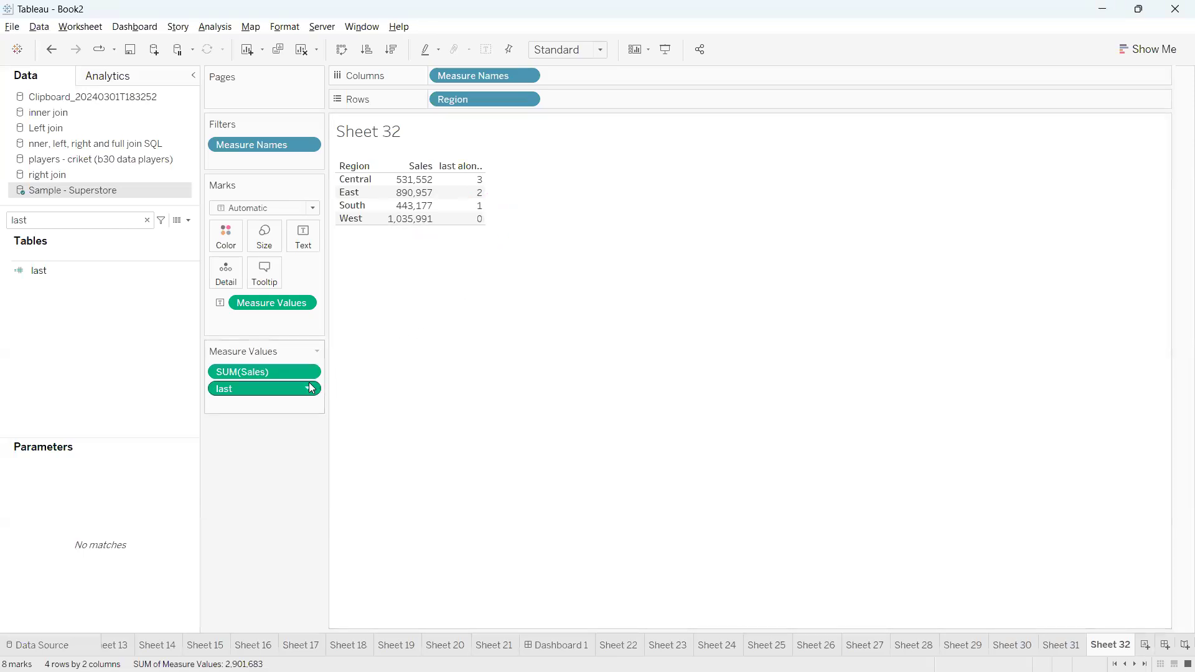
Set the last table calculation to compute using Specific Dimensions on Region, with a custom ascending sort by the sum of Sales
left_click(308, 389)
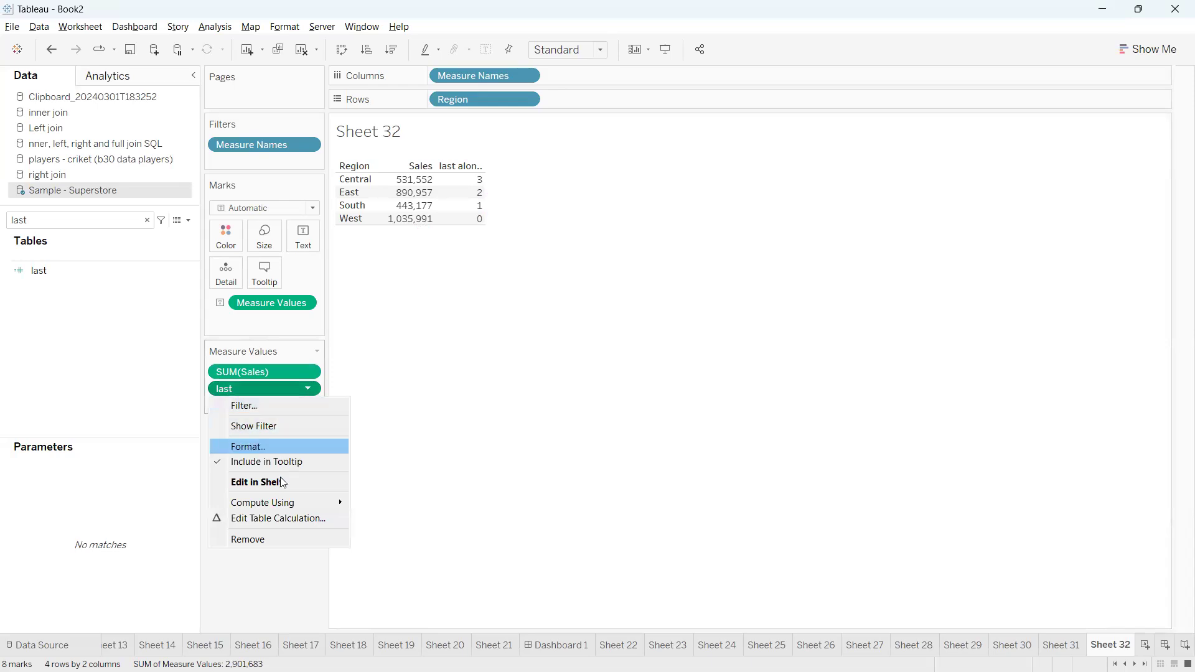
left_click(278, 519)
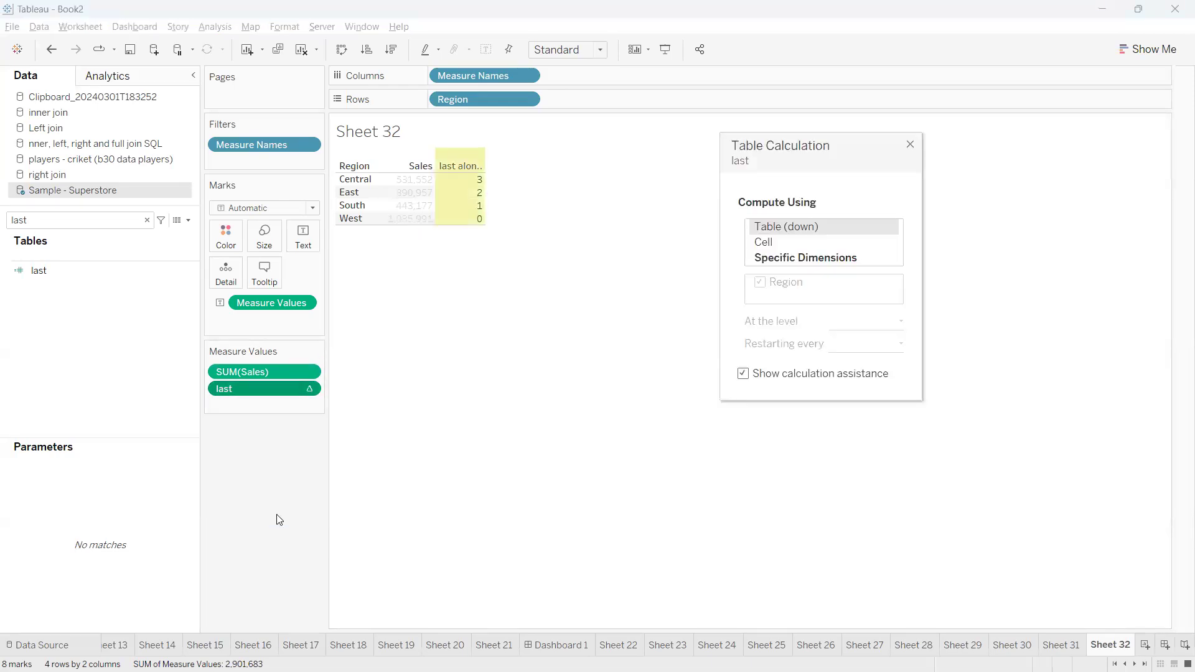
left_click(792, 260)
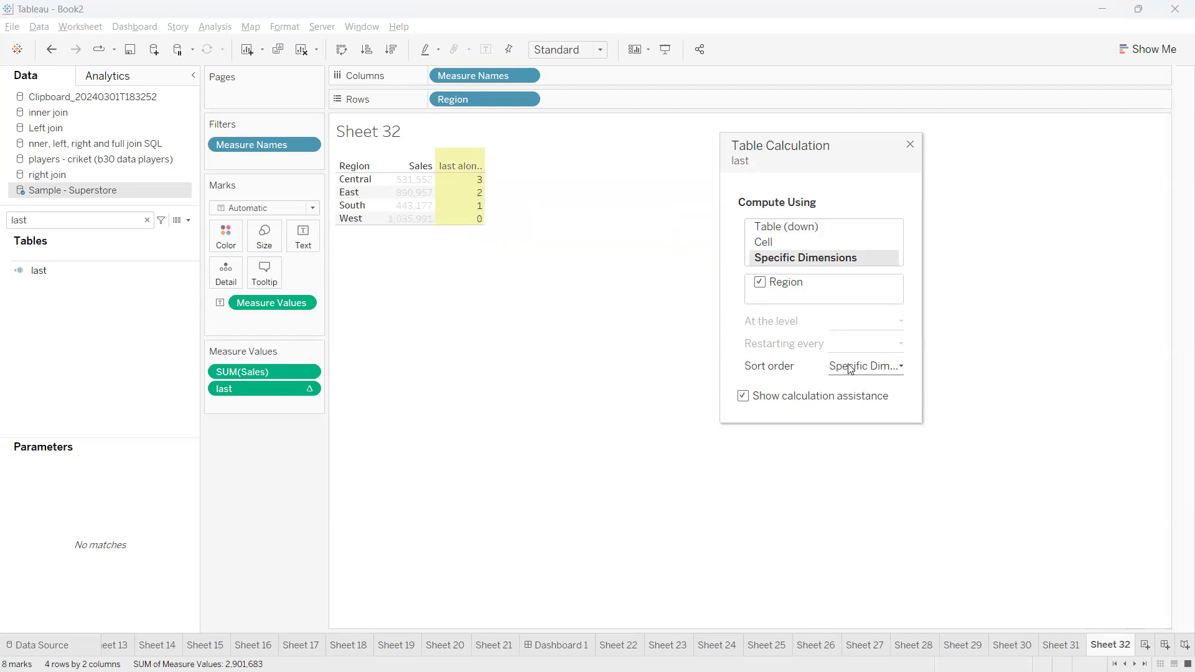
left_click(883, 368)
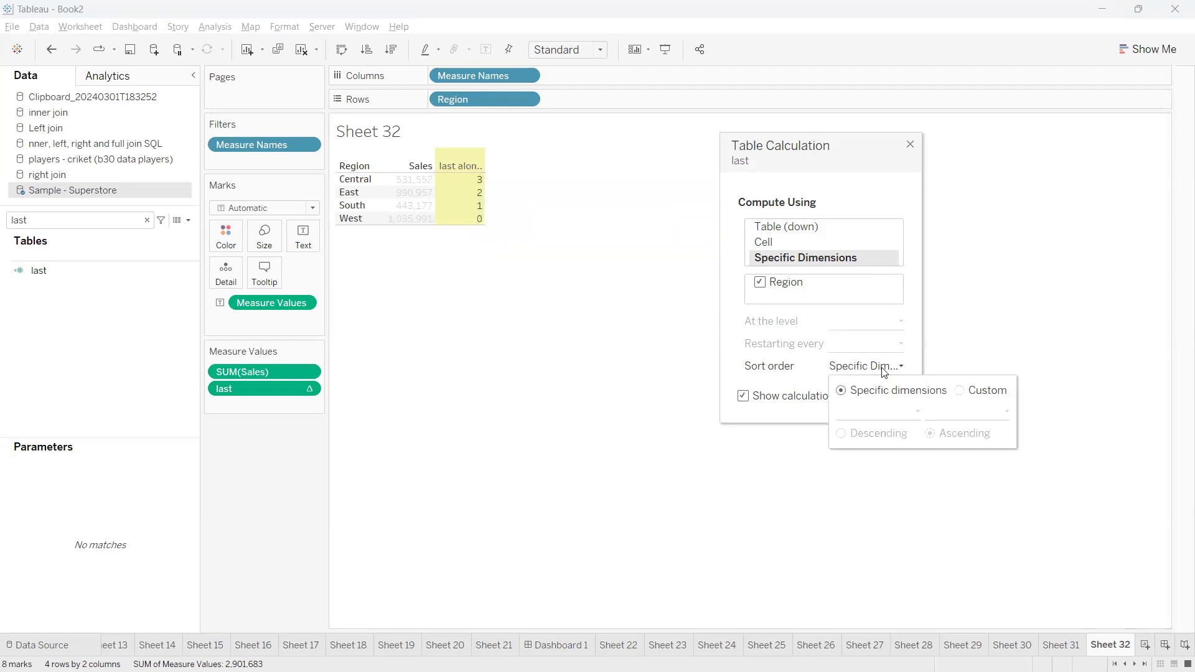
left_click(962, 392)
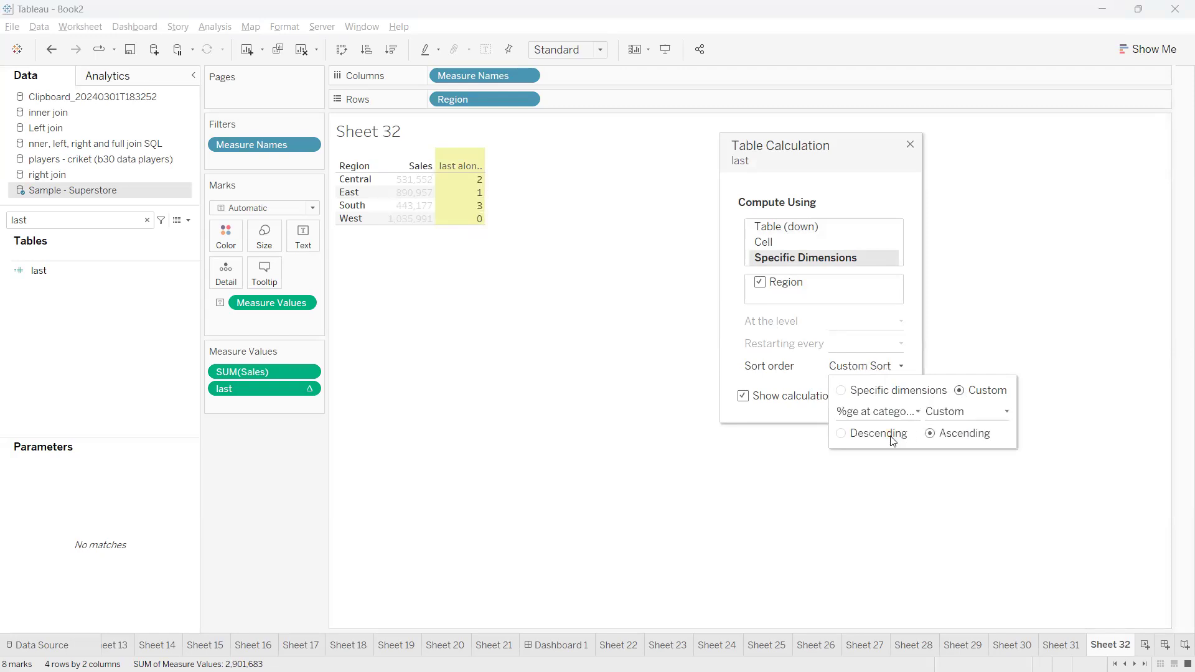
left_click(919, 413)
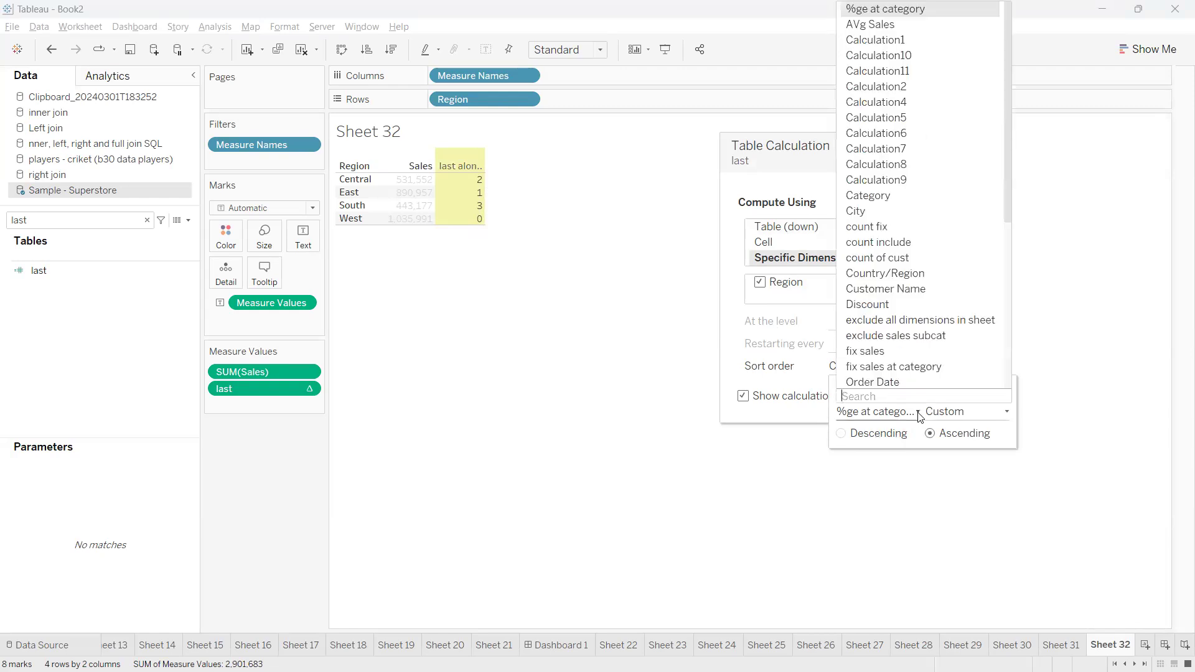
type("sa")
left_click(878, 381)
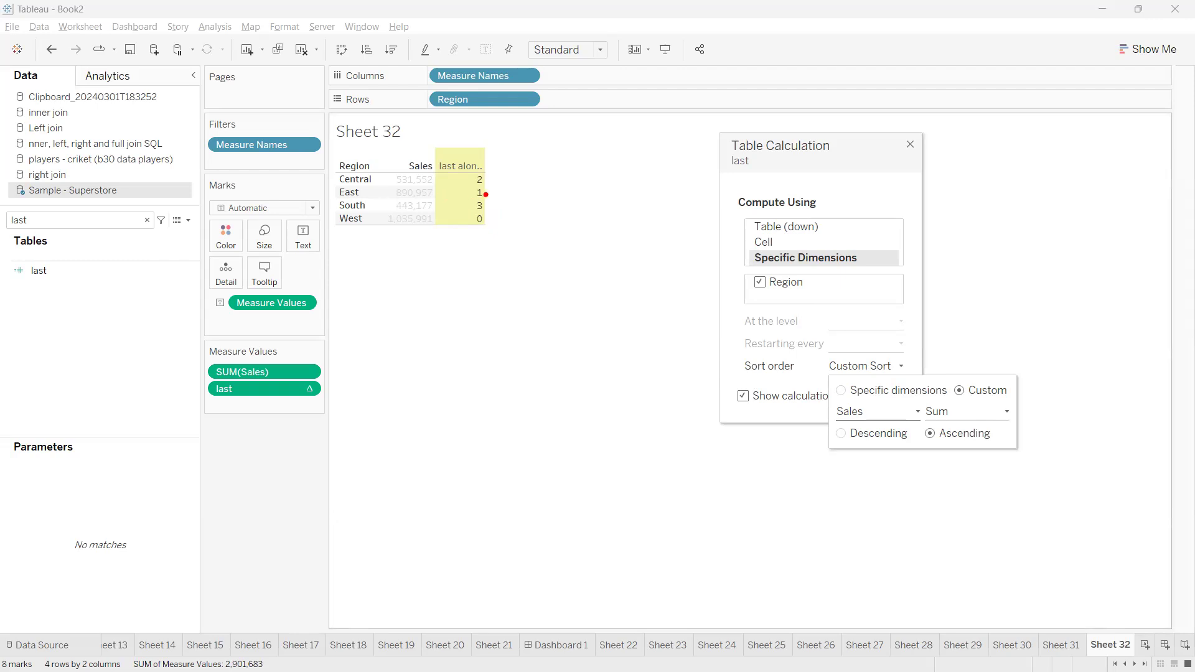
mouse_move(485, 219)
left_mouse_down()
mouse_move(525, 212)
mouse_move(528, 166)
left_mouse_up()
left_click_drag(491, 180, 518, 160)
mouse_move(486, 202)
left_mouse_down()
mouse_move(538, 194)
mouse_move(530, 273)
mouse_move(515, 268)
mouse_move(526, 254)
mouse_move(516, 266)
left_mouse_up()
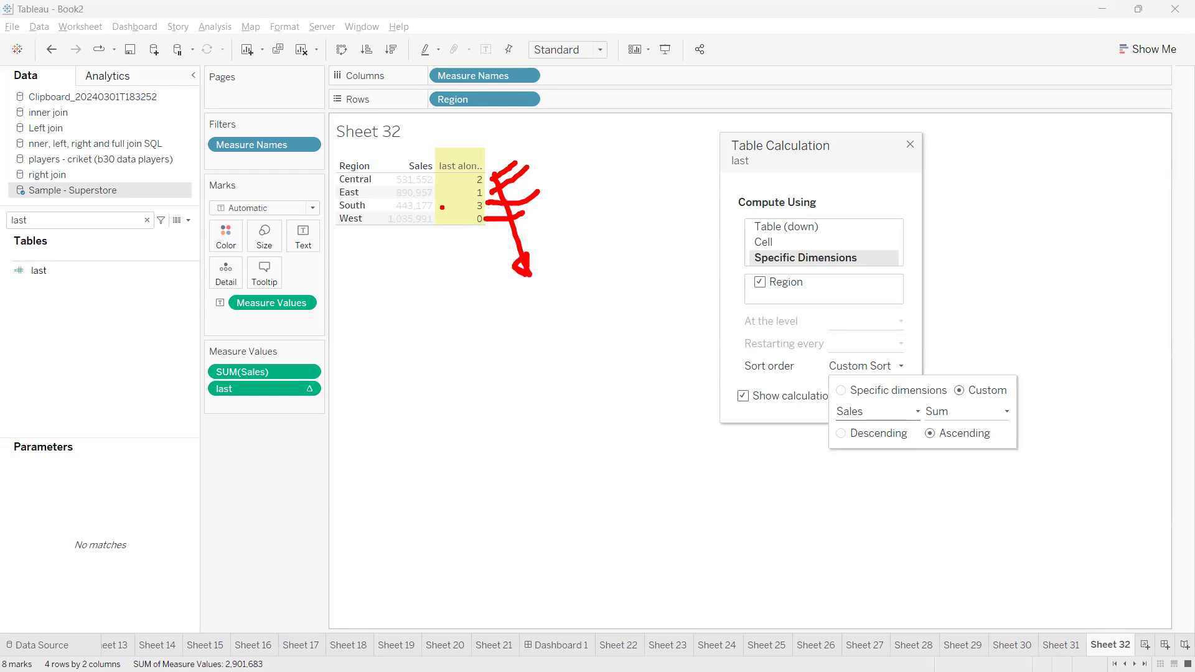
left_click_drag(739, 346, 652, 329)
key("Escape")
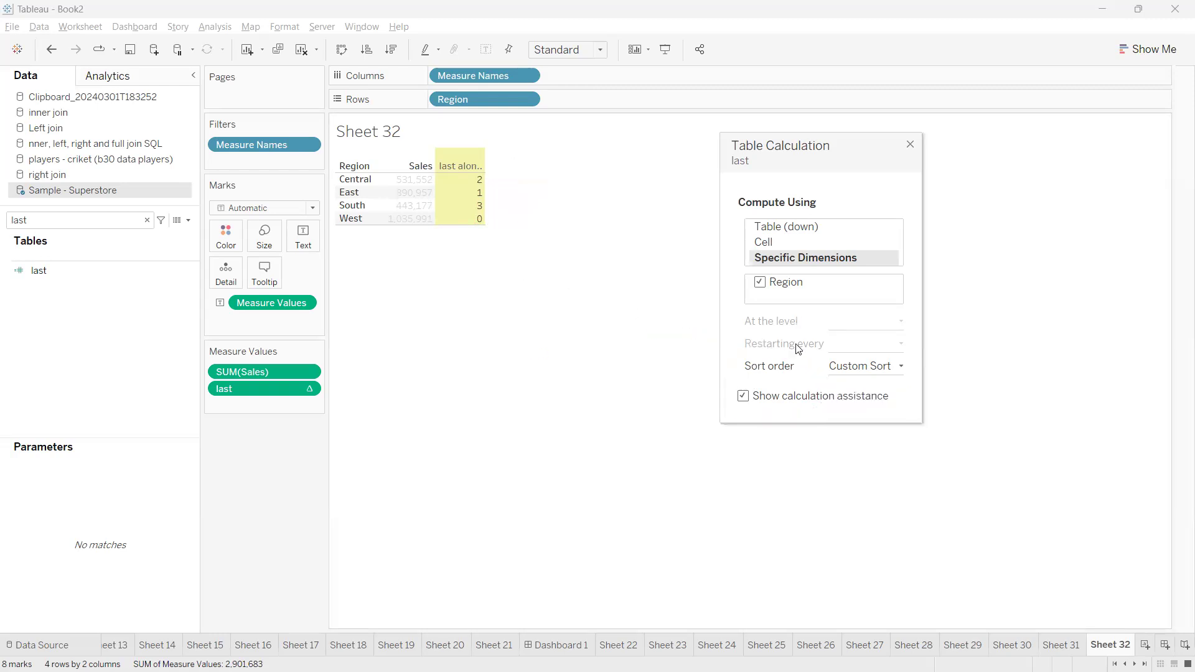
Close the table calculation settings and remove the last measure from the view
left_click(910, 145)
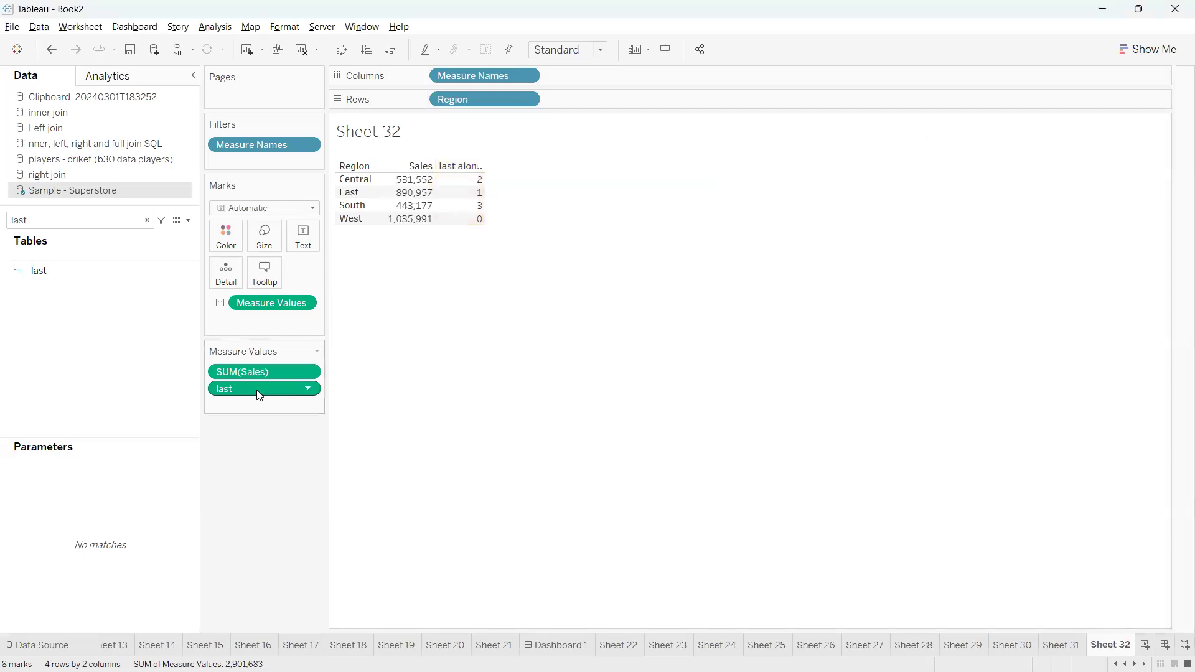
left_click_drag(262, 389, 347, 528)
Create a calculated field named index with the formula INDEX()
left_click(188, 221)
left_click(175, 235)
left_click(461, 413)
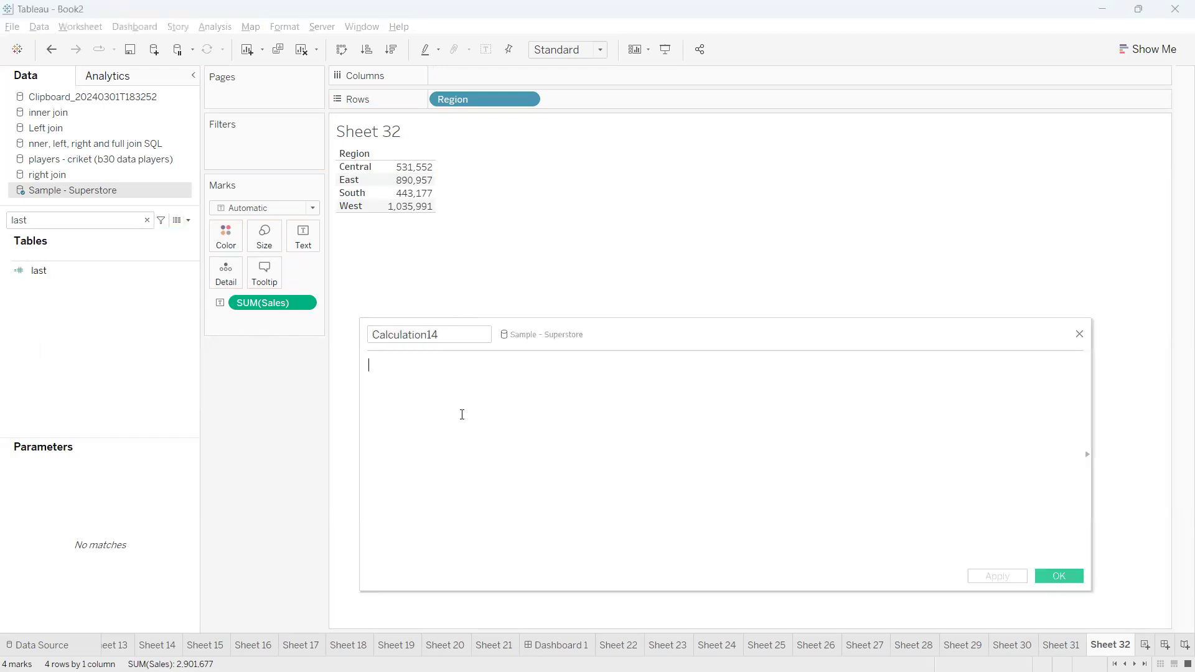
type("index")
key("Return")
left_click(434, 334)
double_click(434, 334)
type("index")
left_click(451, 405)
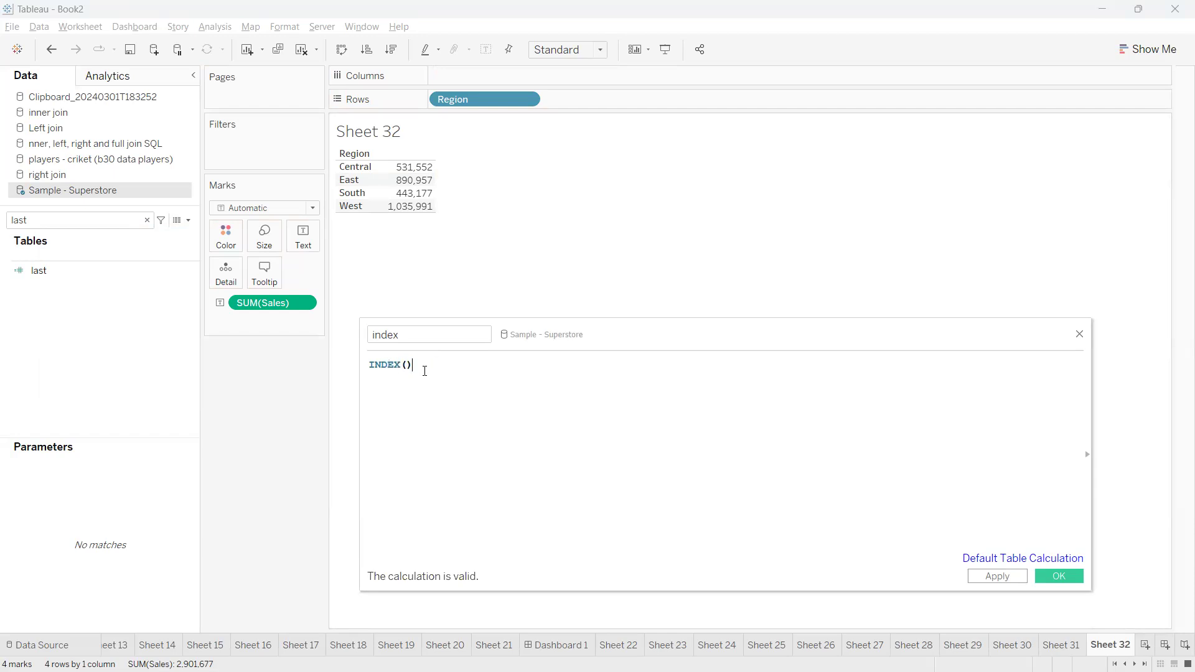
Add the comment // 1,2,3, below the INDEX() formula and save the calculation
key("Return")
type("//")
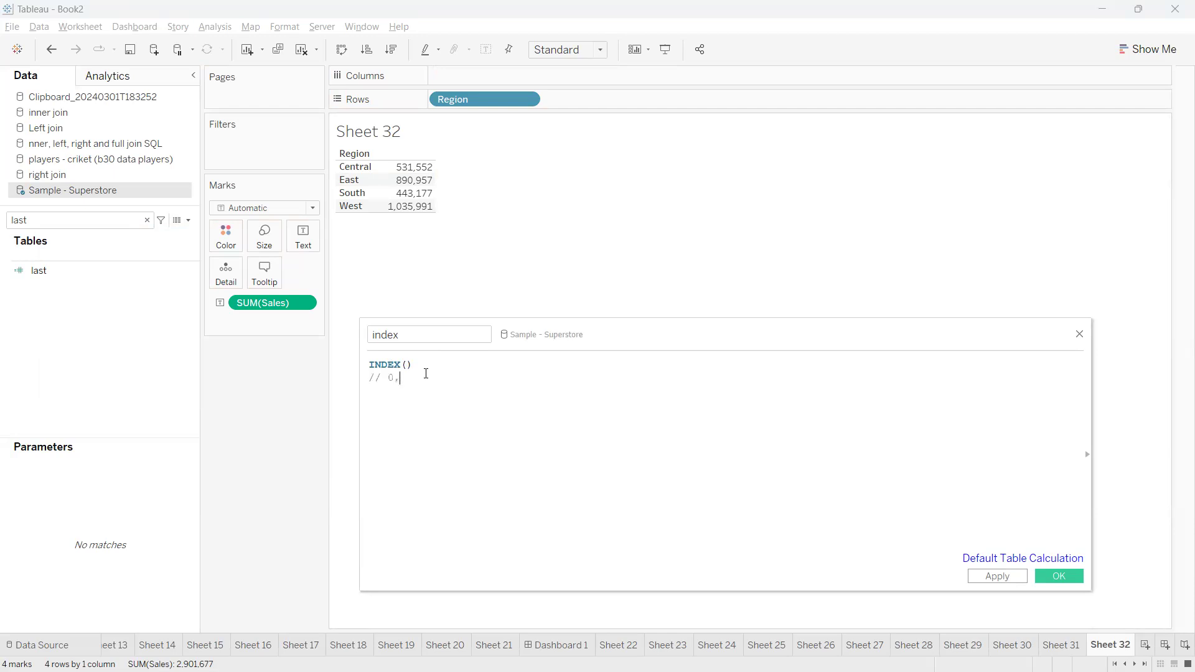
type(" 1,2,3,.")
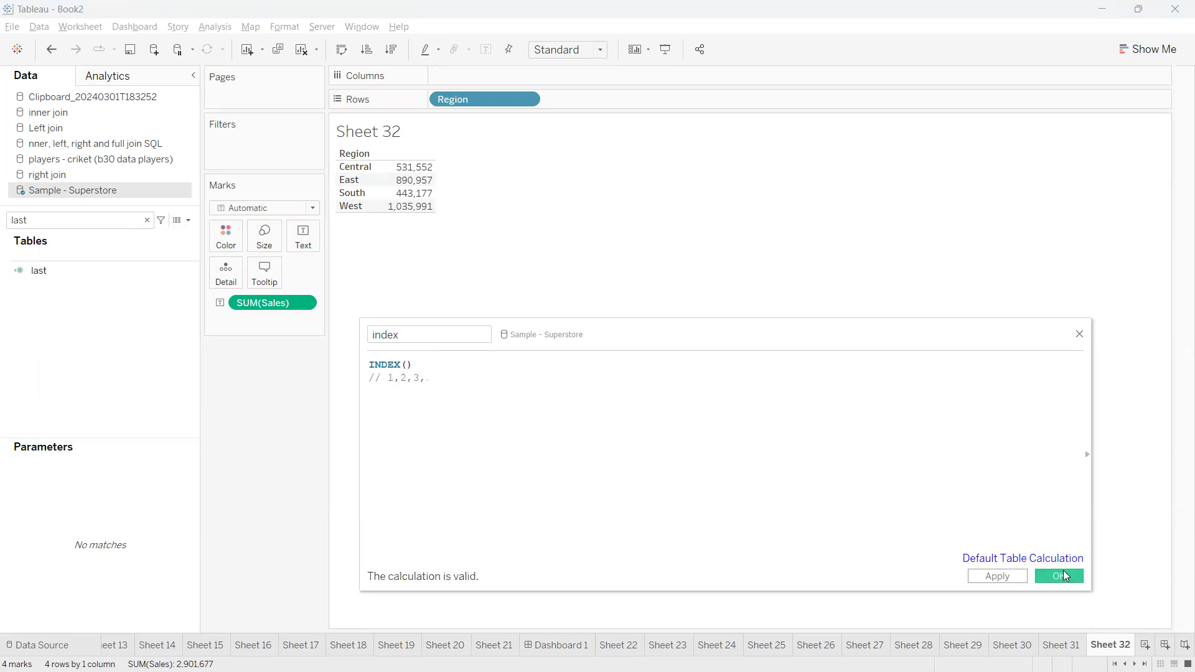
left_click(1066, 576)
Find the index calculation by searching for inde and add it to the region table beside Sales
left_click(117, 216)
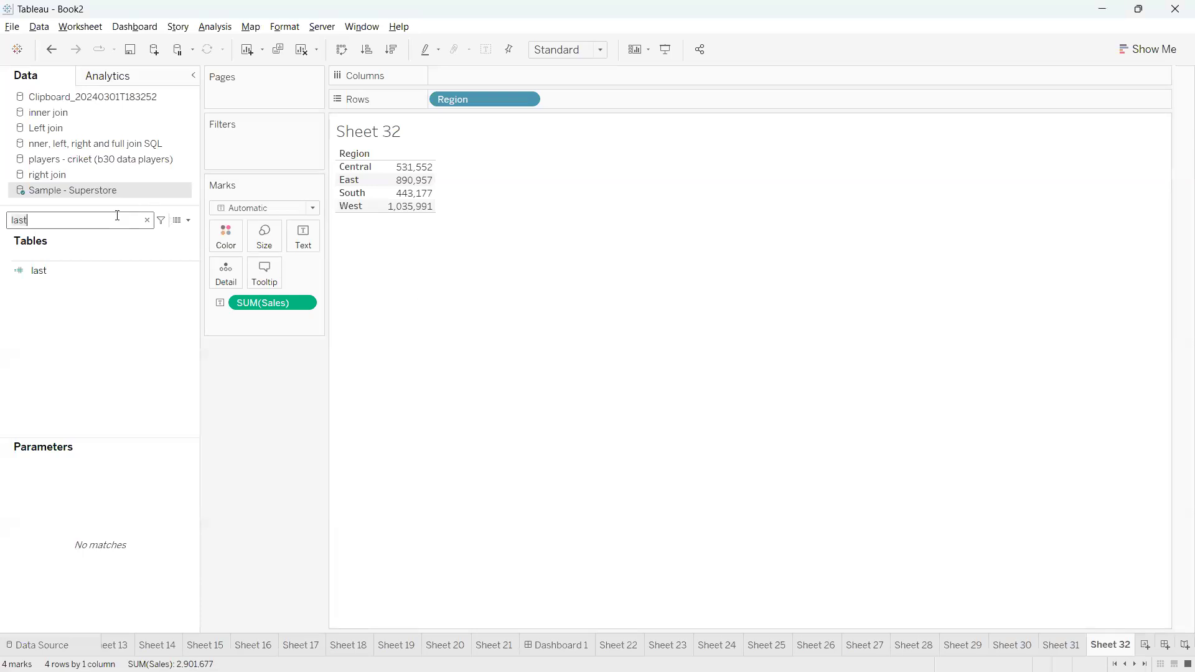
key("ctrl+a")
type("inde")
left_click(105, 270)
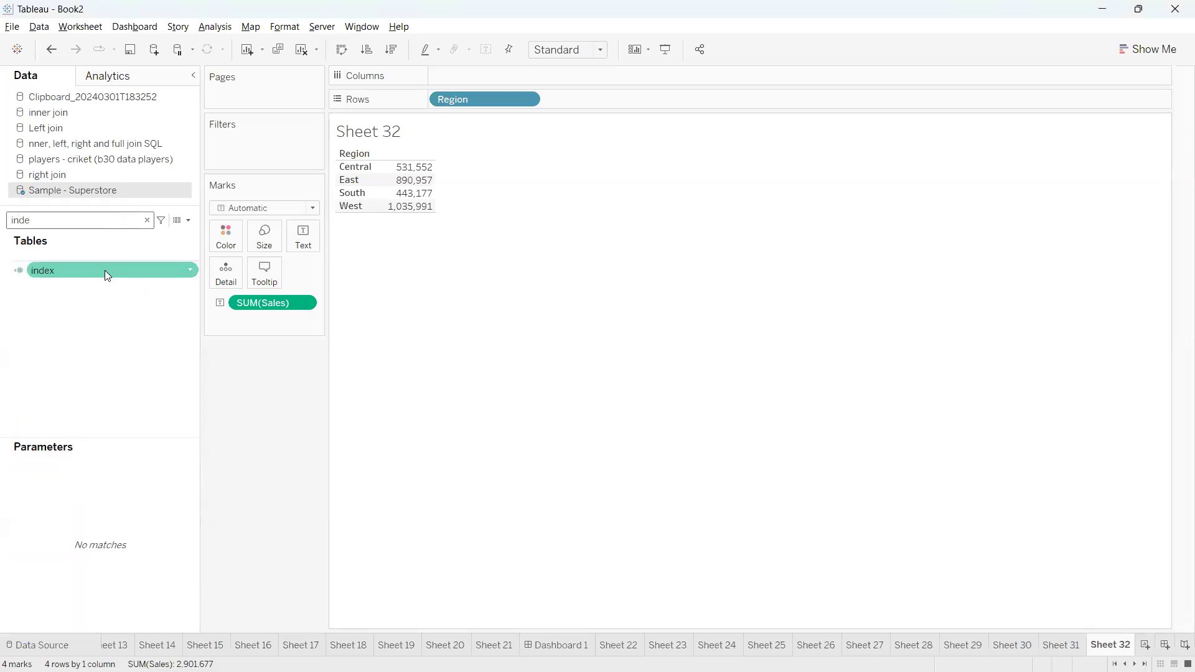
left_click_drag(107, 277, 578, 330)
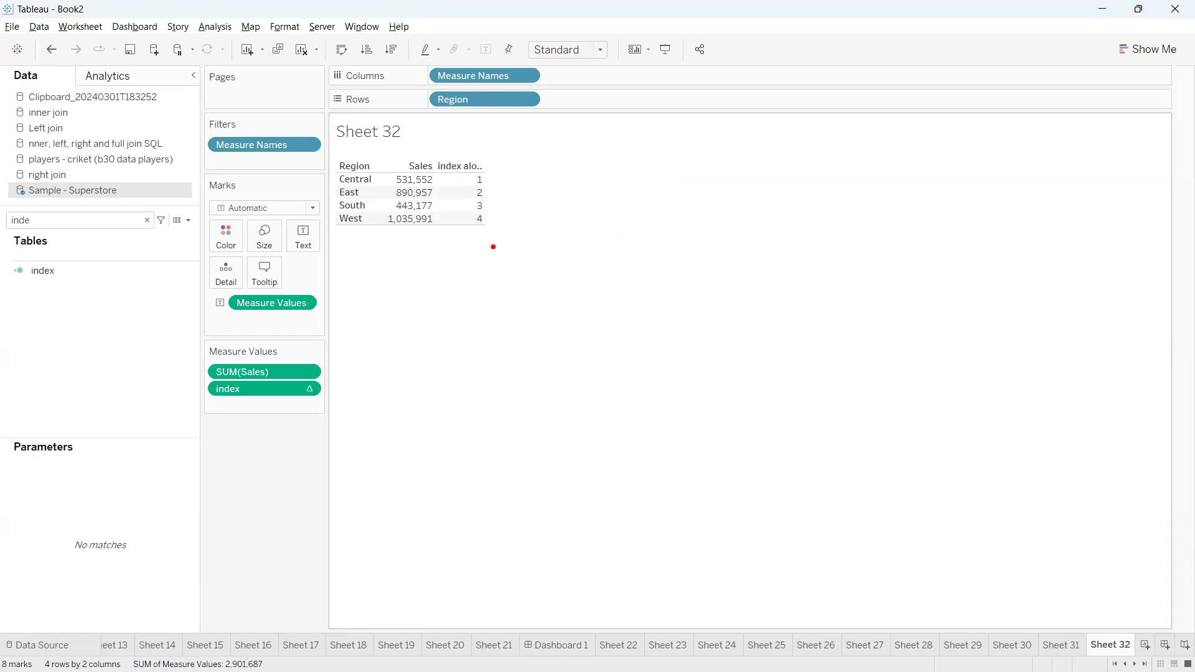
mouse_move(474, 160)
left_mouse_down()
mouse_move(455, 249)
mouse_move(495, 158)
mouse_move(467, 151)
left_mouse_up()
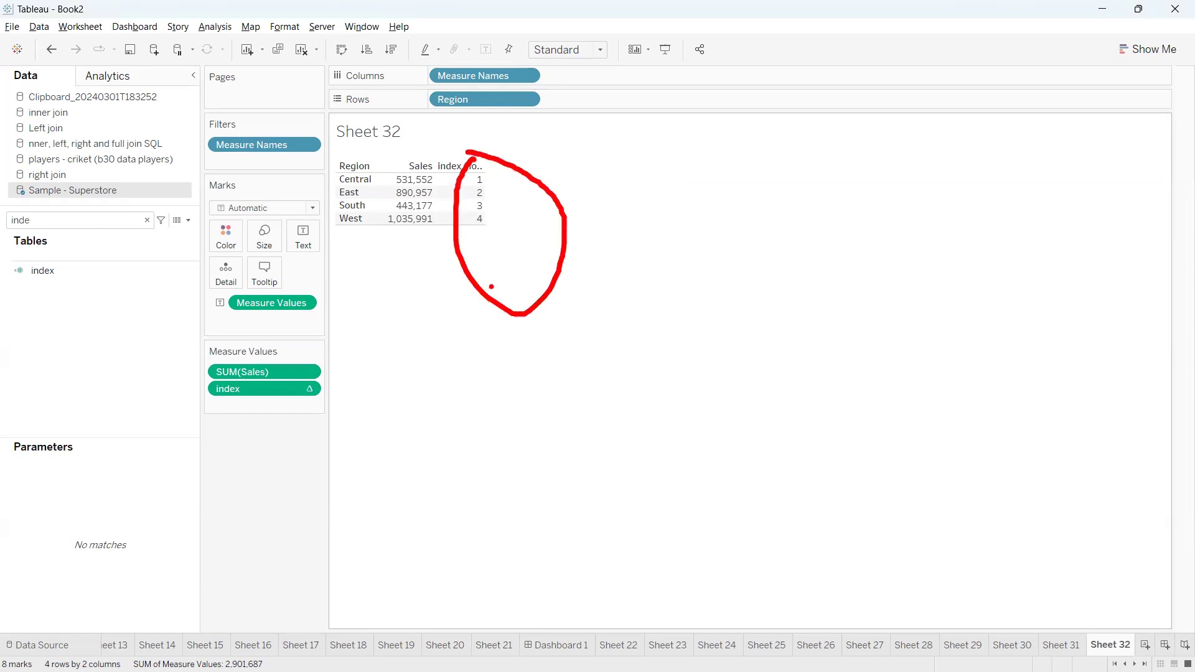
mouse_move(483, 162)
left_mouse_down()
mouse_move(395, 129)
mouse_move(330, 145)
mouse_move(332, 187)
left_mouse_up()
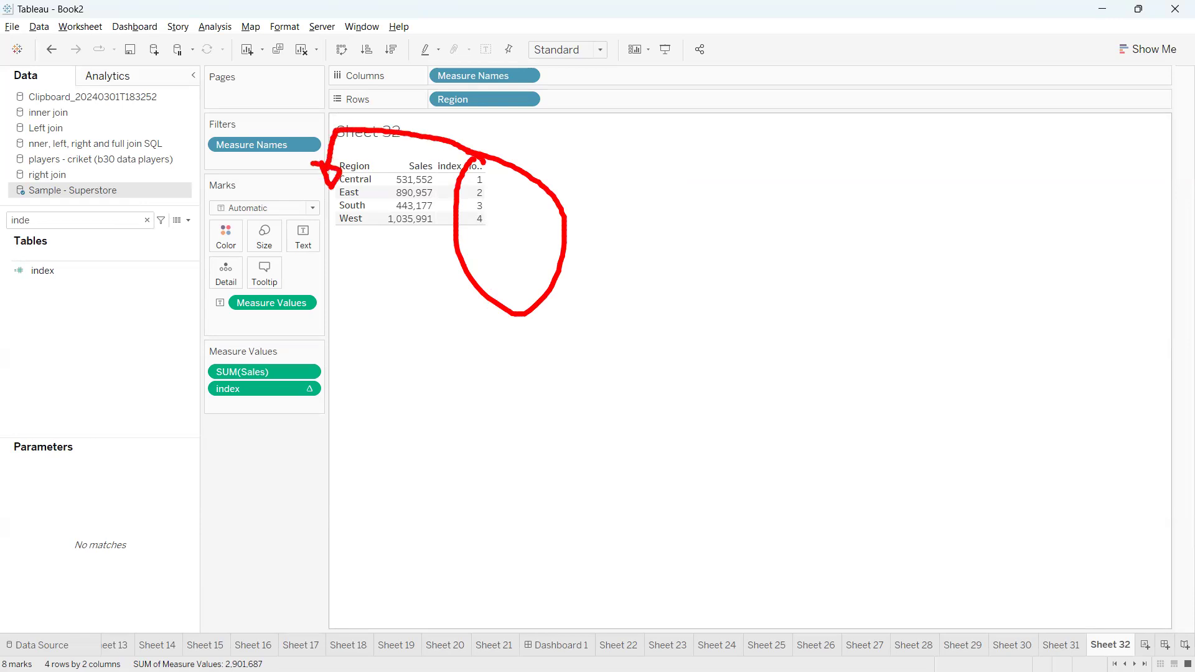
key("Escape")
Move the index measure to Rows after Region and convert it to discrete
left_click_drag(237, 386, 550, 100)
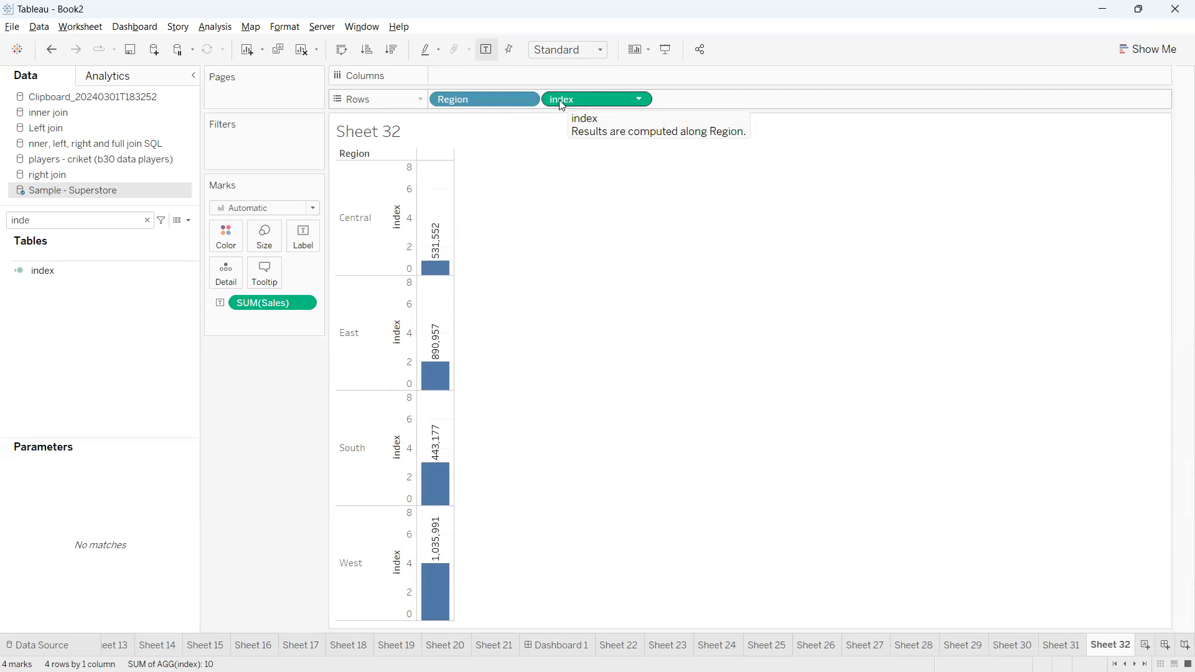
left_click(641, 98)
left_click(620, 210)
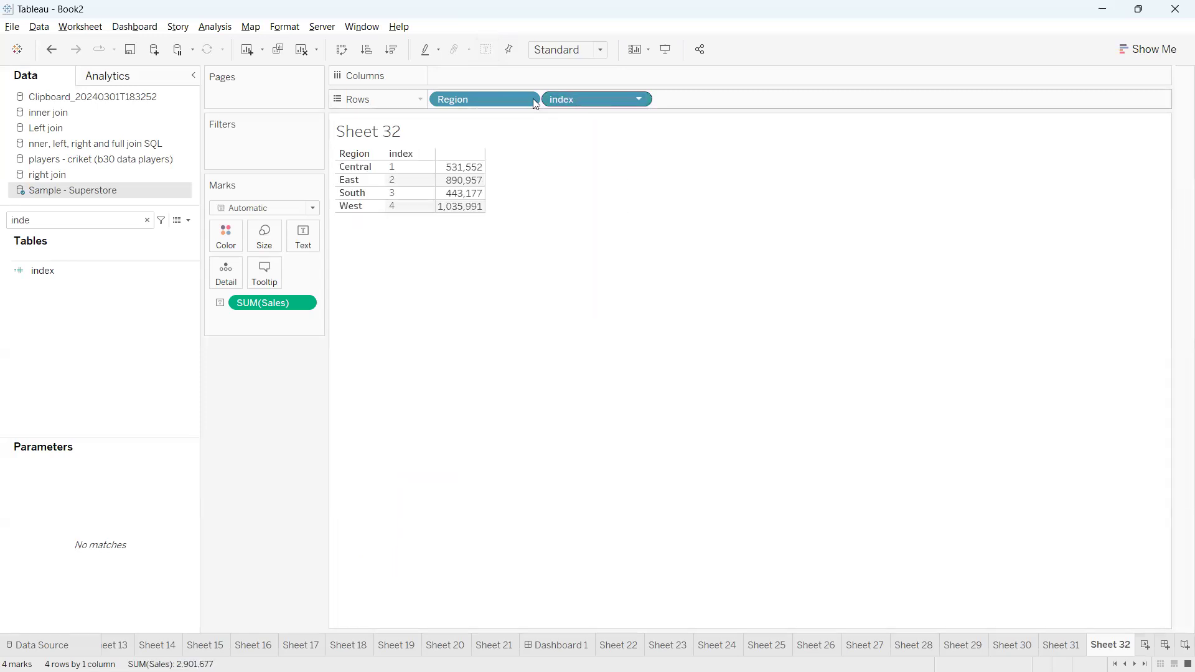
Move the index field ahead of Region on Rows
left_click_drag(595, 97, 449, 100)
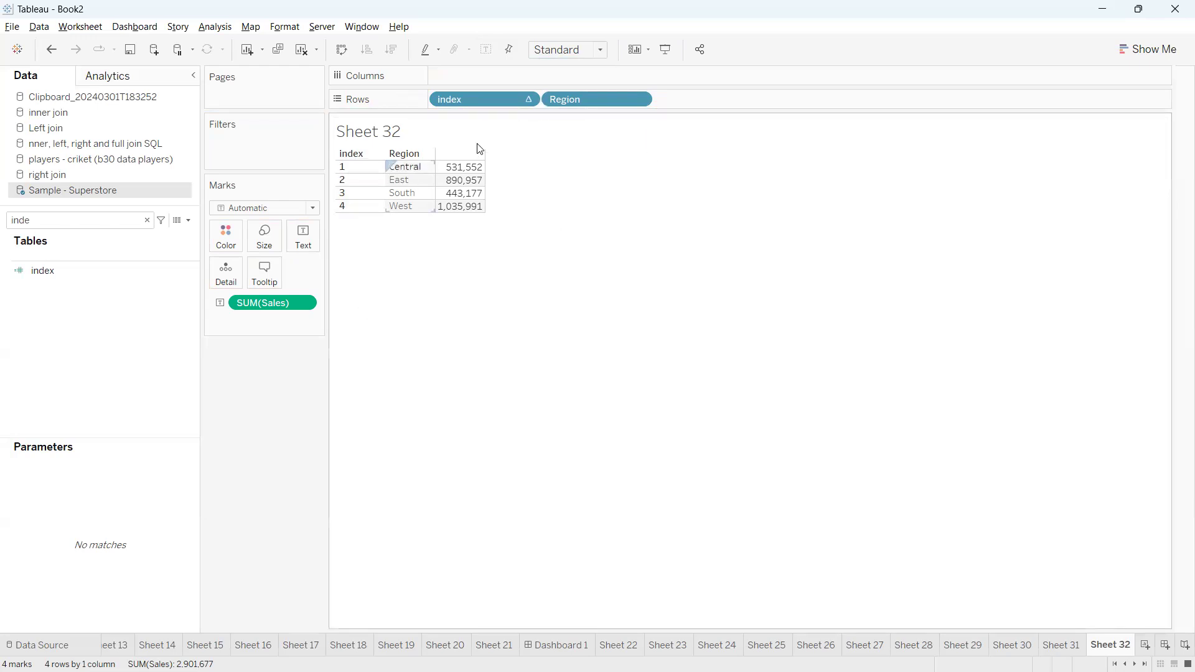
left_click(526, 99)
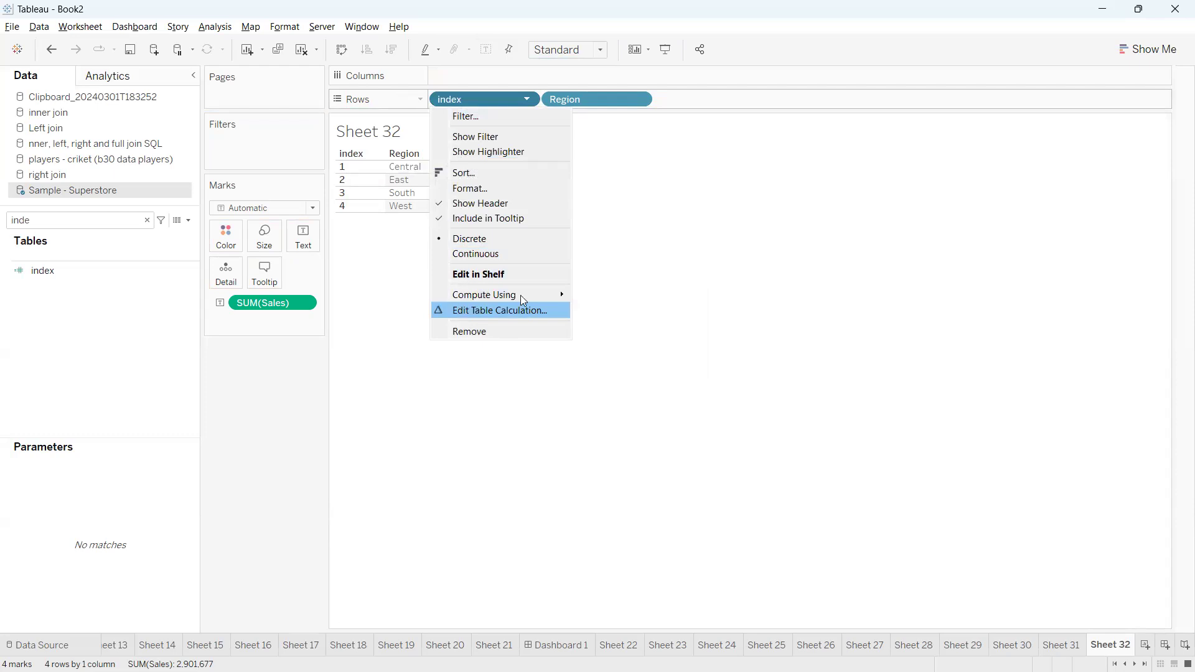
left_click(361, 274)
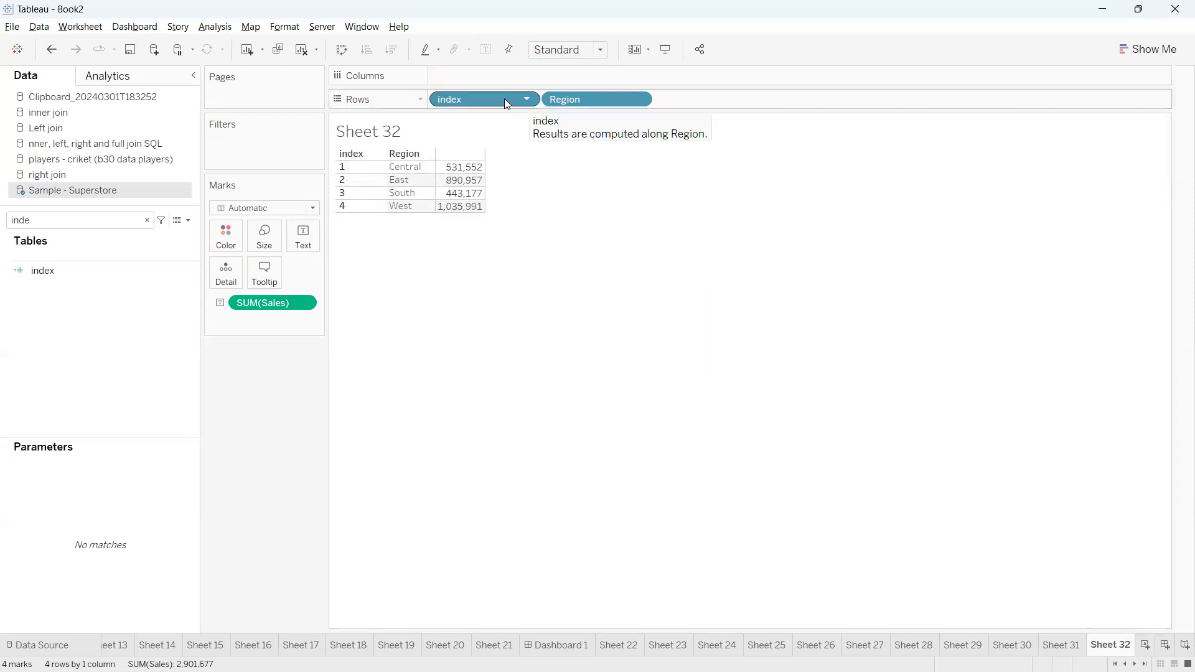
Remove Region from Rows, search the fields for cus, and add Customer Name after index on Rows
left_click_drag(564, 104, 597, 249)
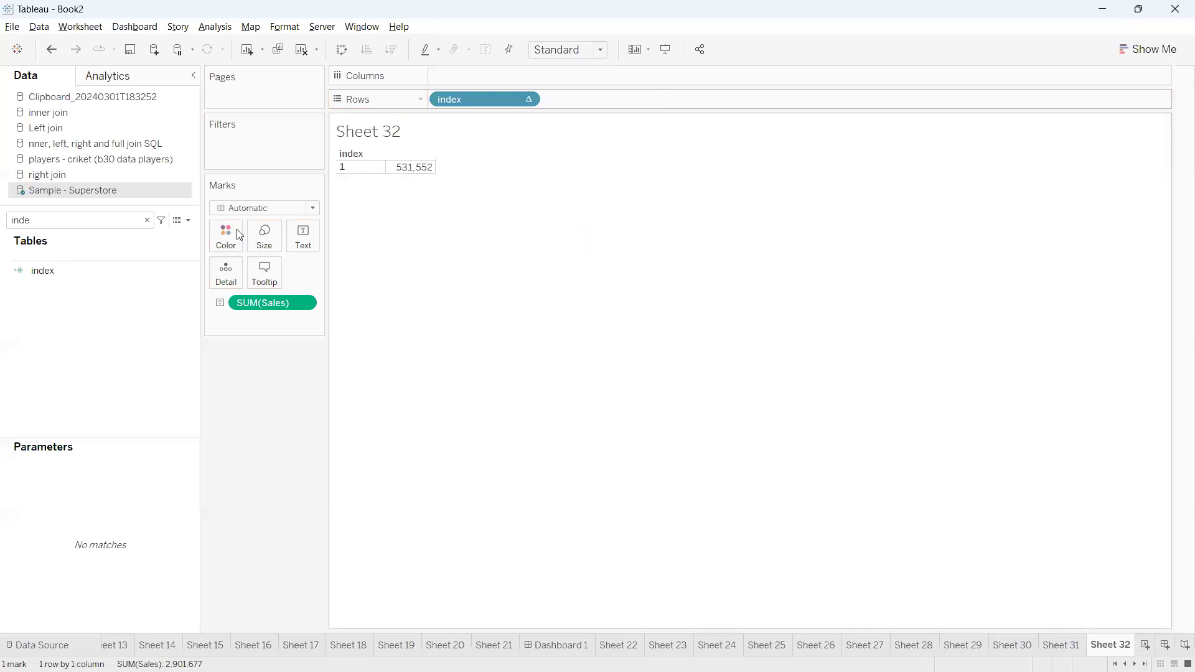
left_click(147, 221)
type("cus")
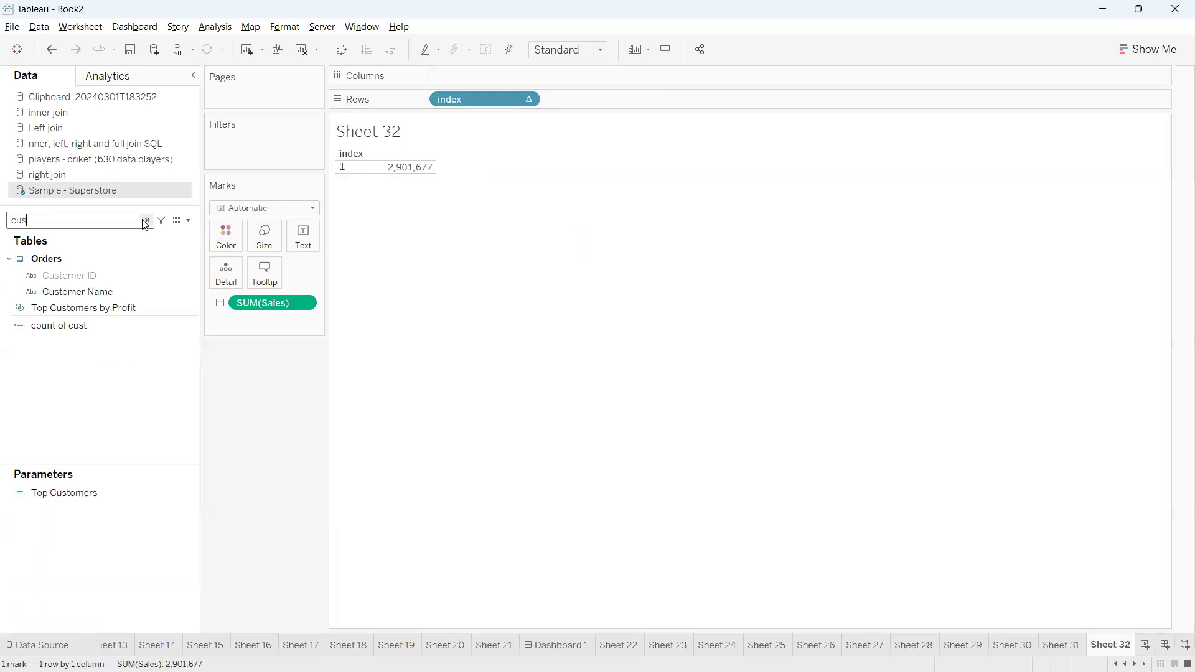
left_click_drag(104, 292, 615, 95)
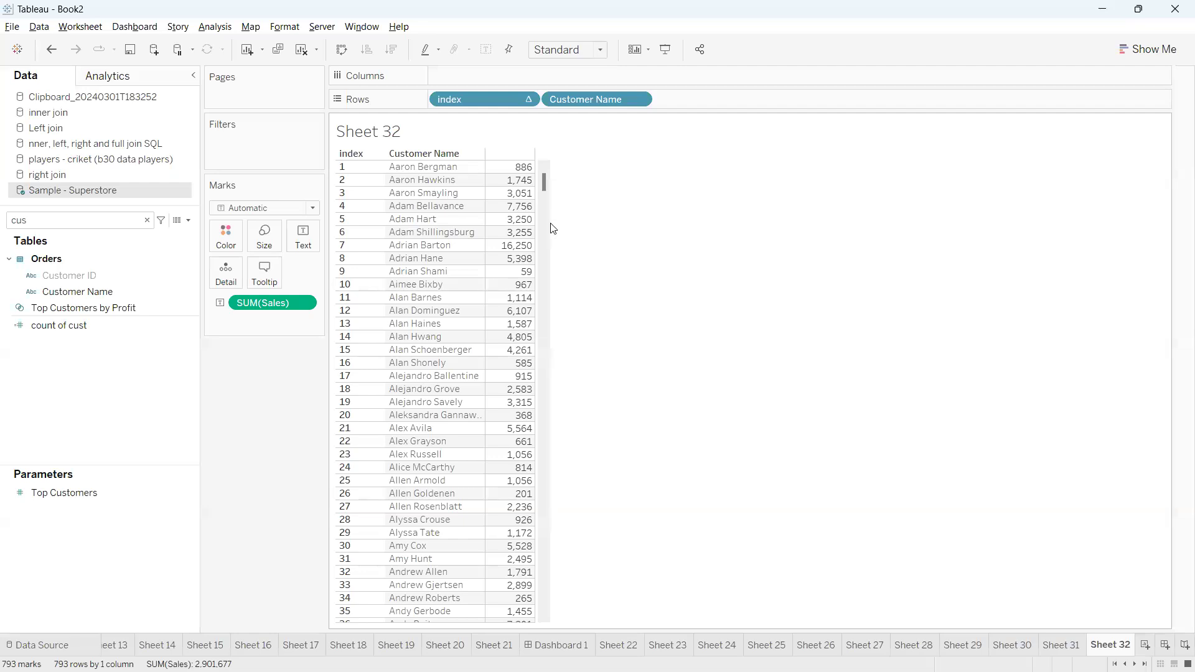
Try showing a filter for the discrete index on Rows, and remove it from the Filters shelf
left_click(527, 100)
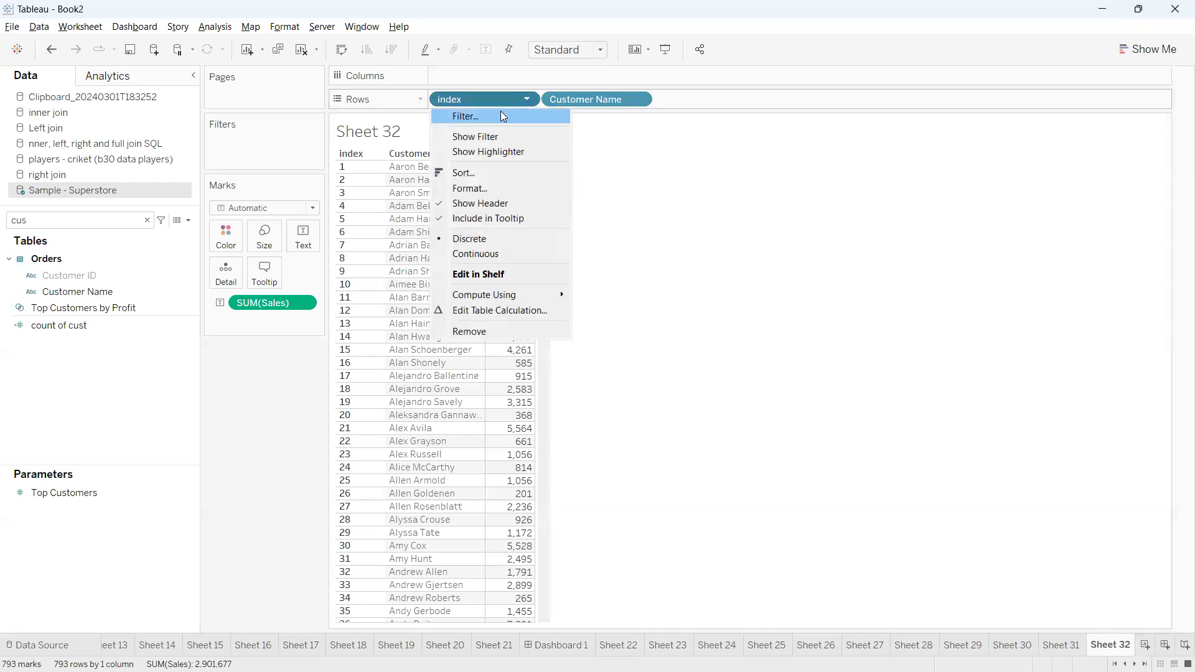
left_click(492, 137)
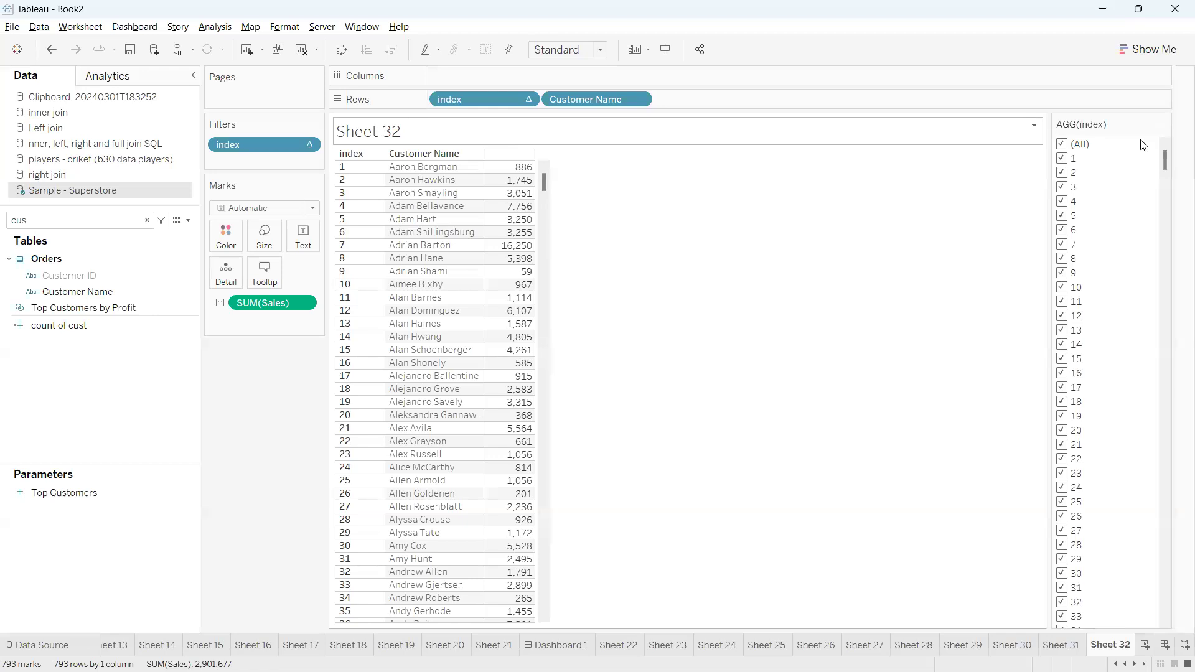
left_click(1164, 124)
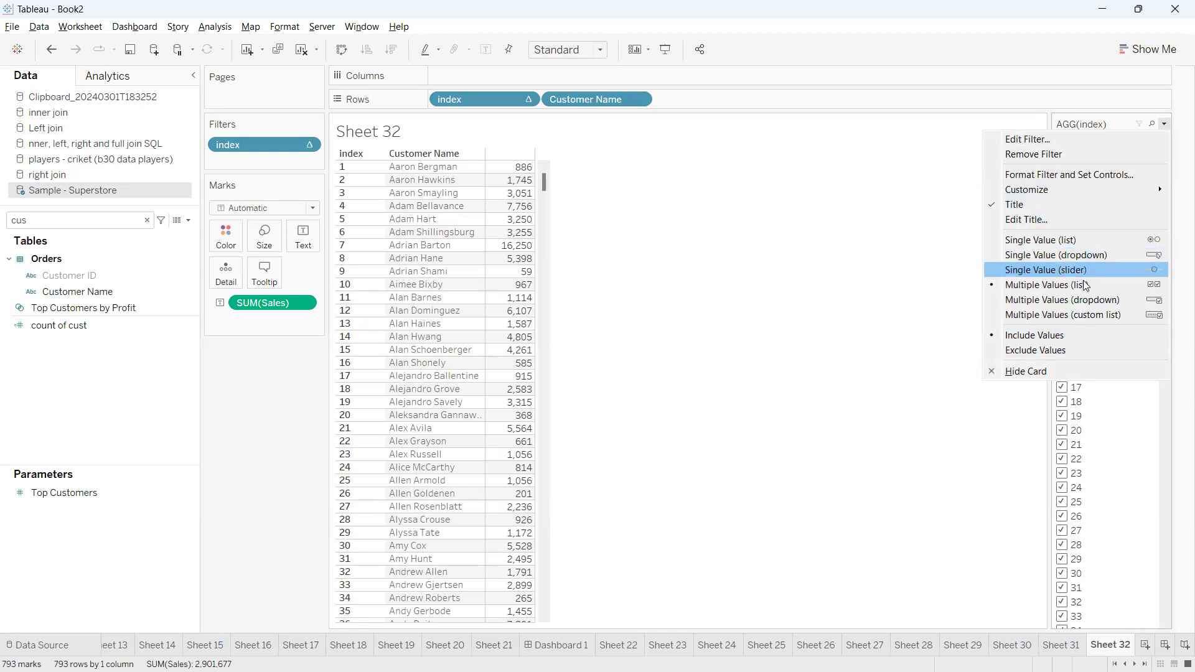
left_click(940, 322)
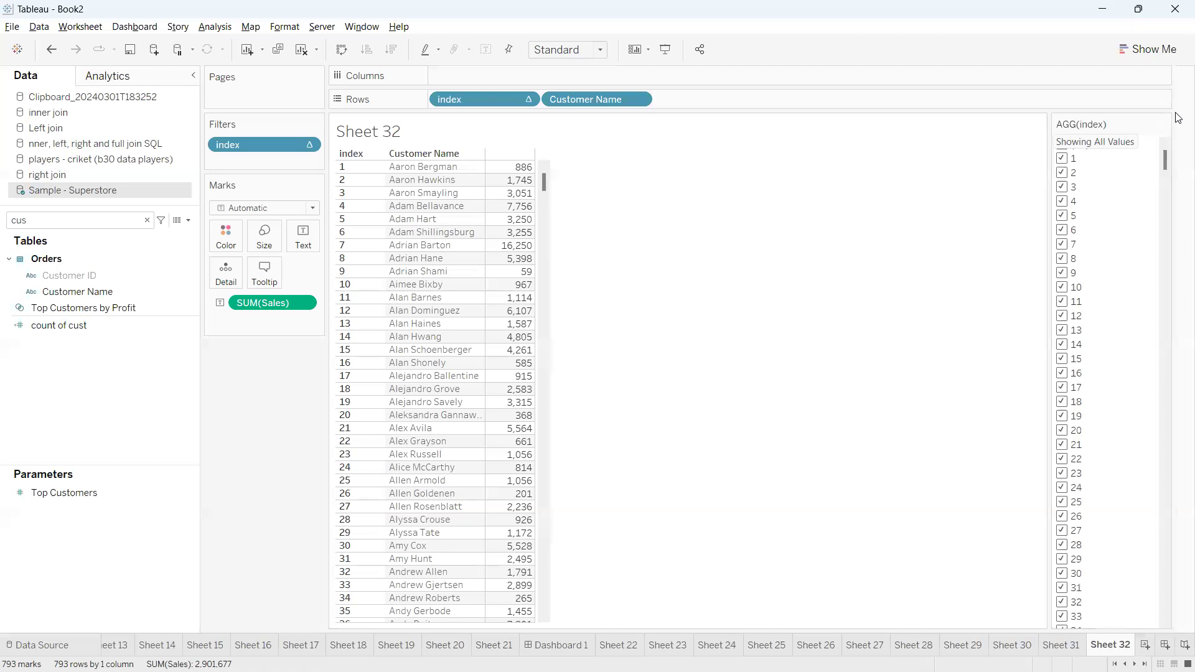
left_click_drag(268, 144, 229, 399)
Search the fields for ind and add the index calculation to Filters as a range of values over the full range
left_click(104, 221)
key("BackSpace")
key("BackSpace")
key("BackSpace")
type("ind")
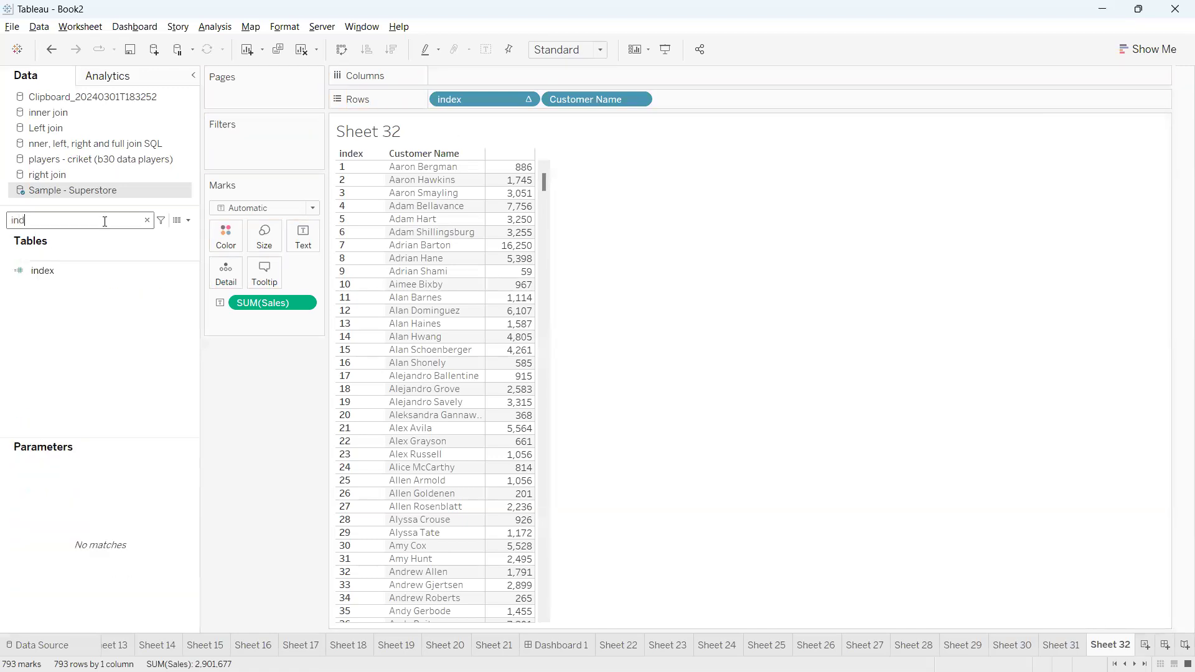
left_click(75, 272)
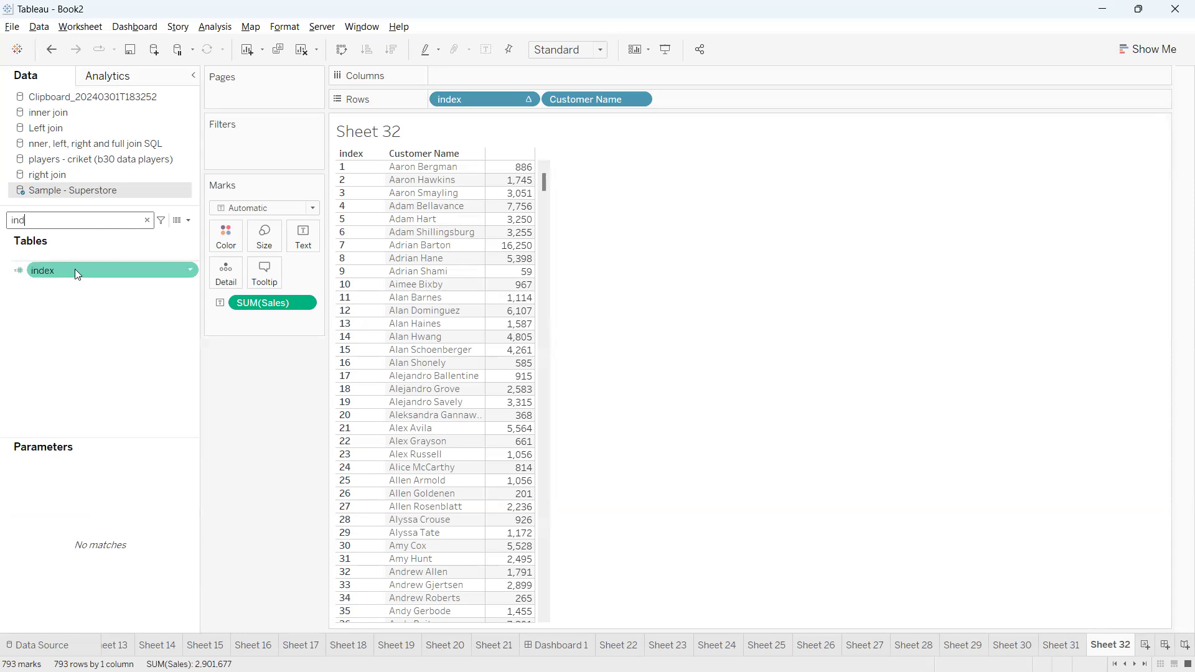
left_click(191, 269)
left_click_drag(150, 271, 264, 144)
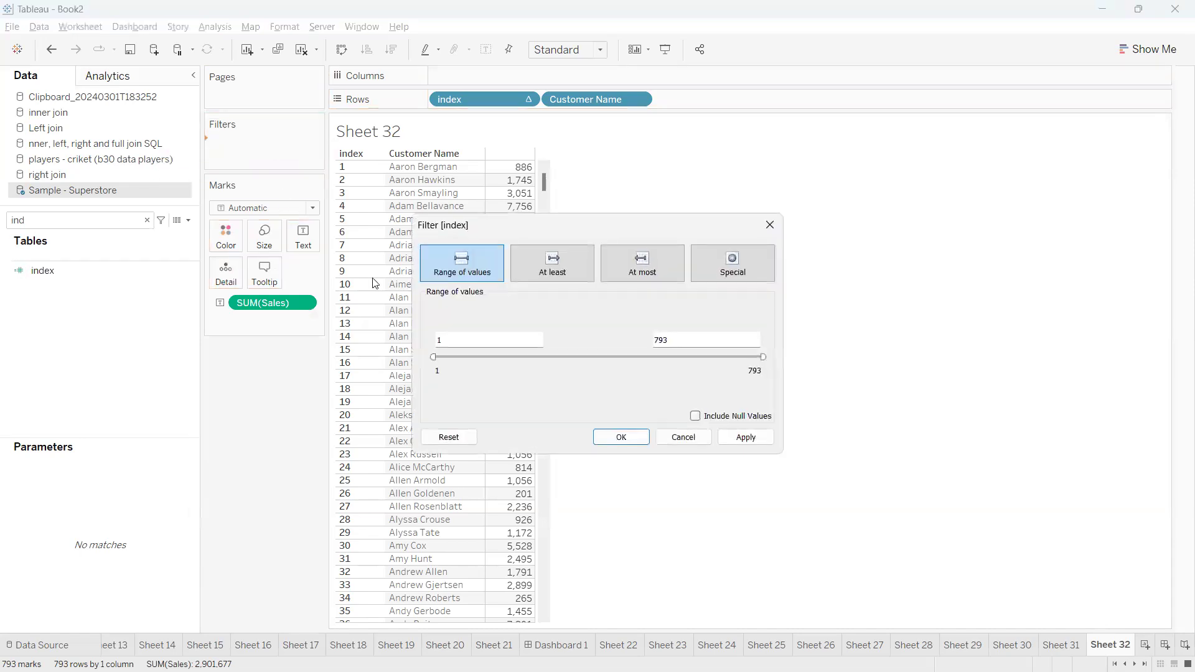
double_click(664, 341)
left_click(621, 437)
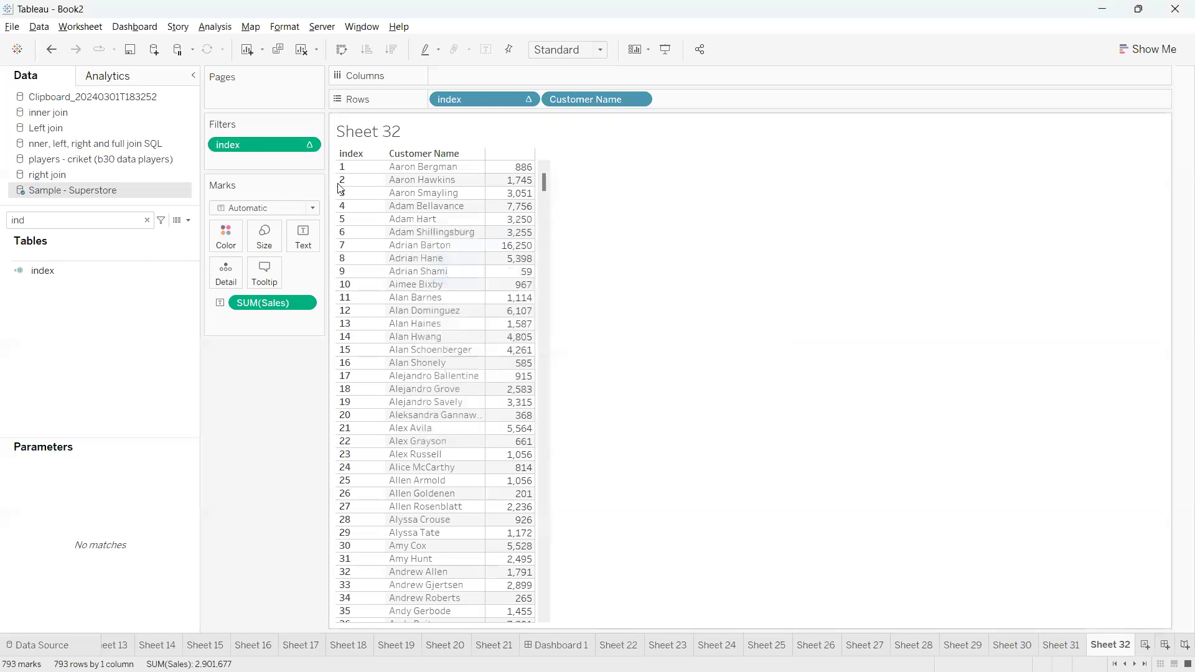
Show the index range filter beside the view and set its upper limit to 100
left_click(308, 144)
left_click(262, 181)
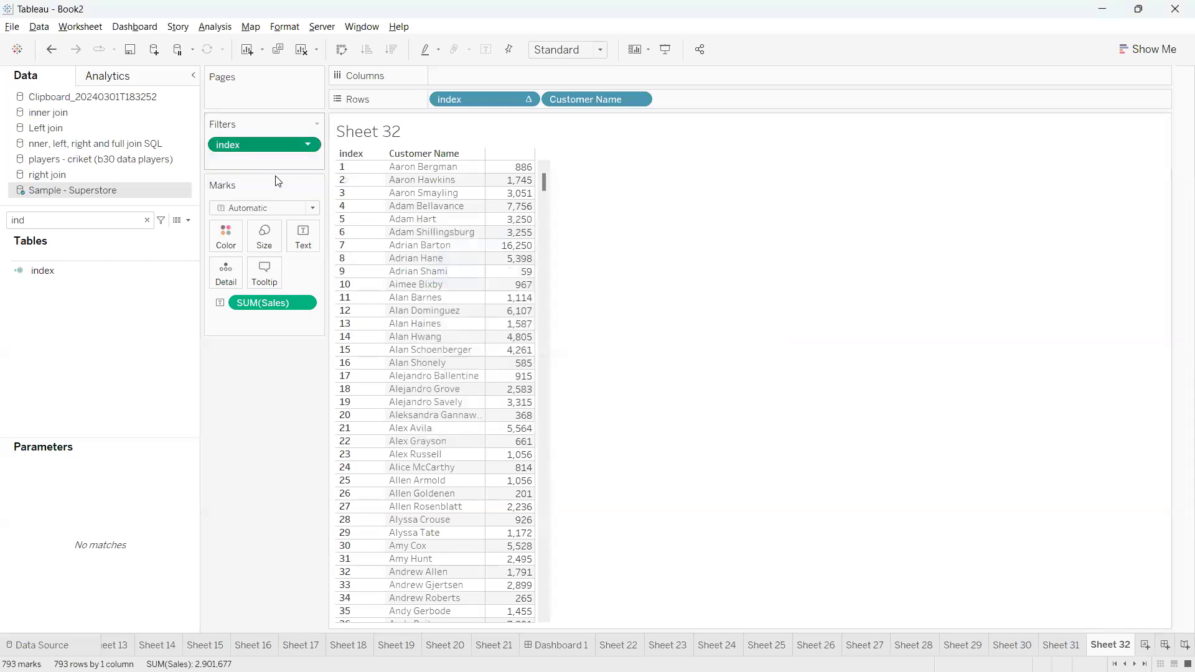
left_click(1152, 141)
type("100")
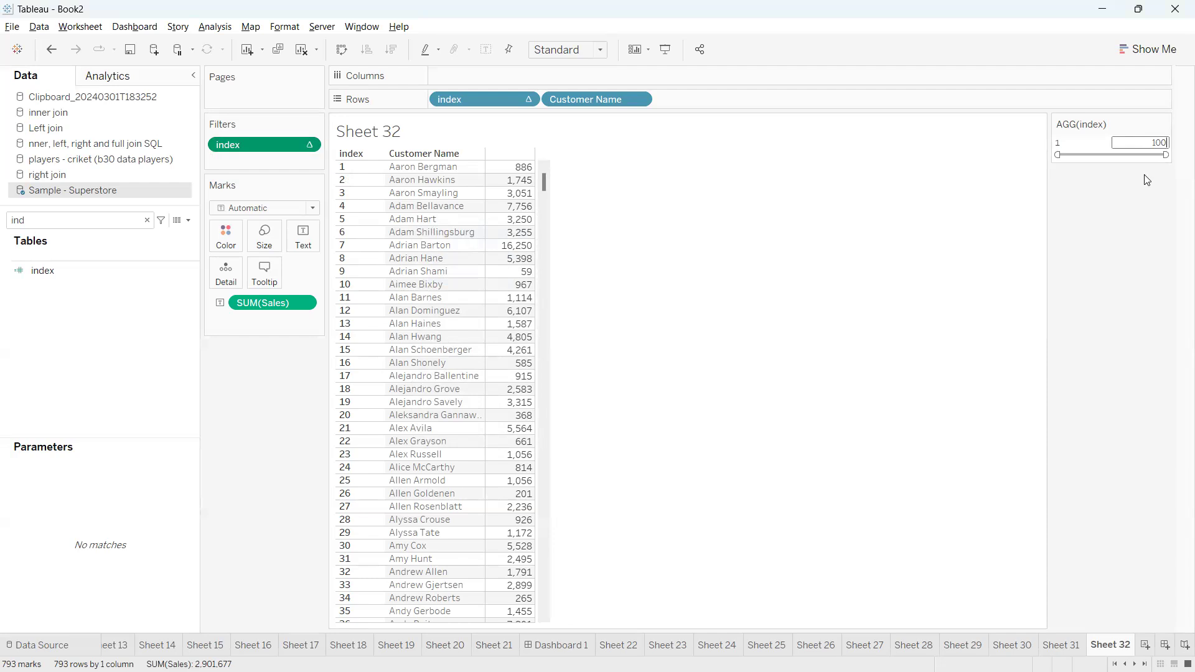
key("Return")
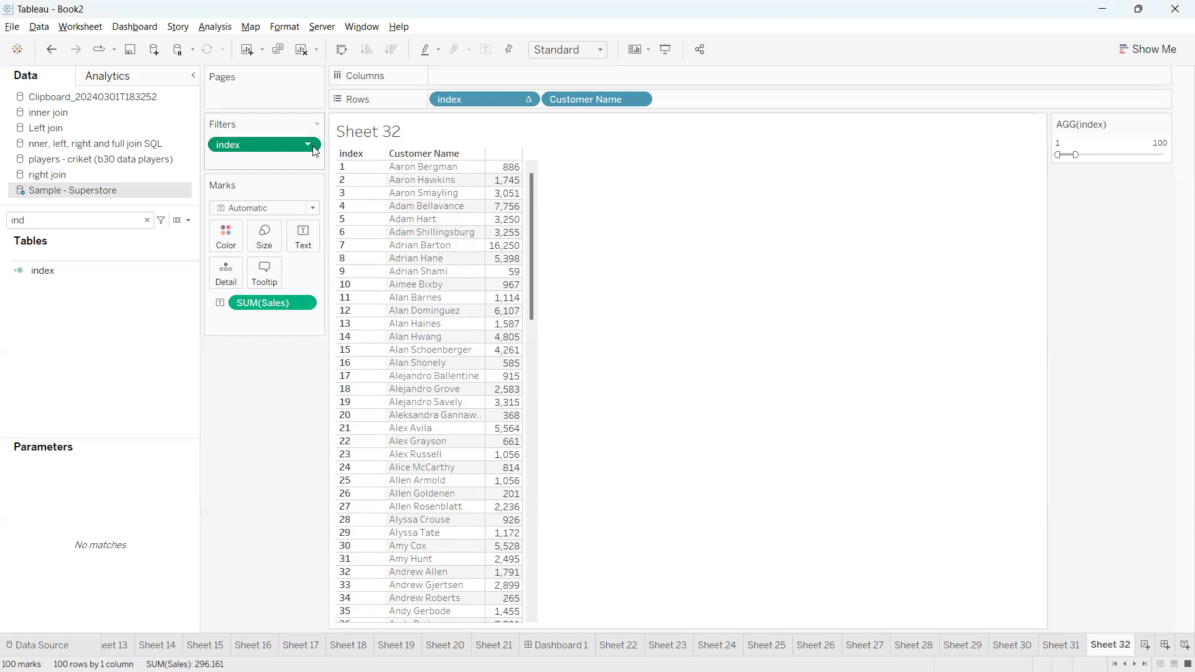
mouse_move(501, 210)
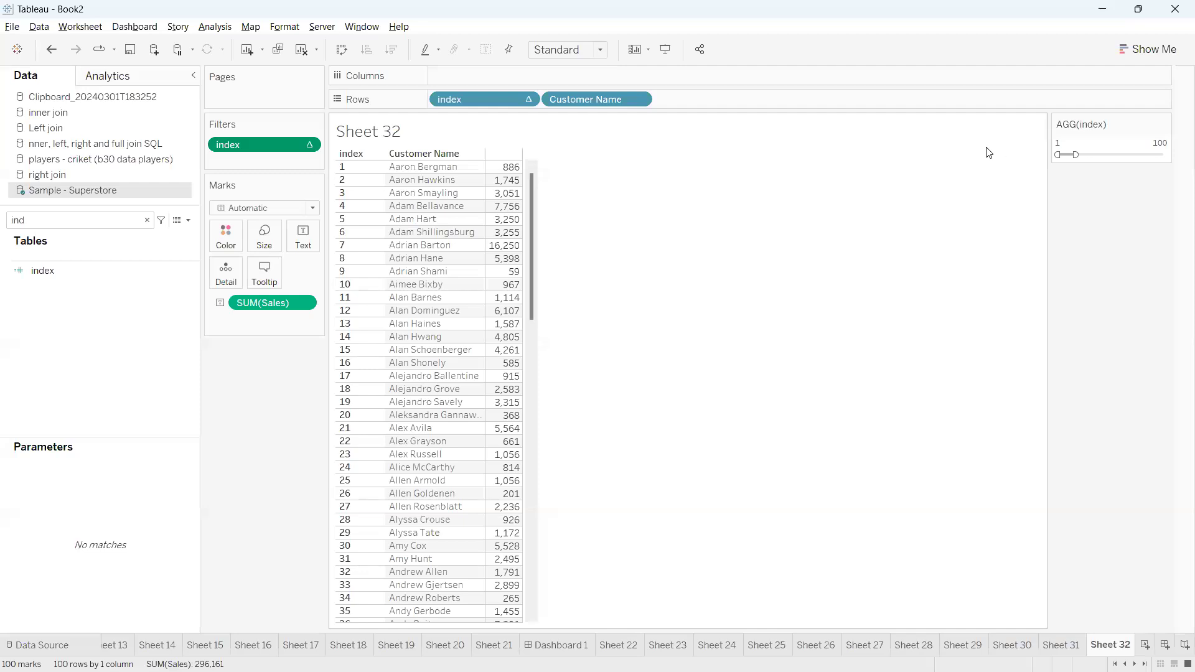
Start a new calculated field with the formula INDEX()<=100
left_click(188, 220)
left_click(125, 234)
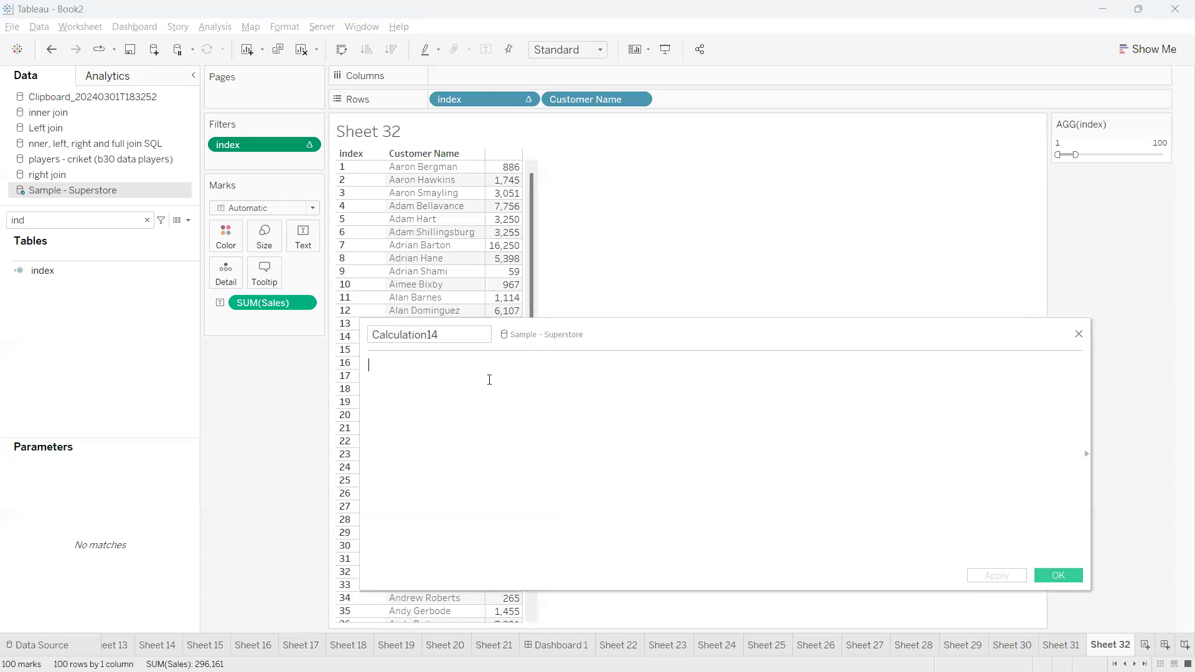
type("inde")
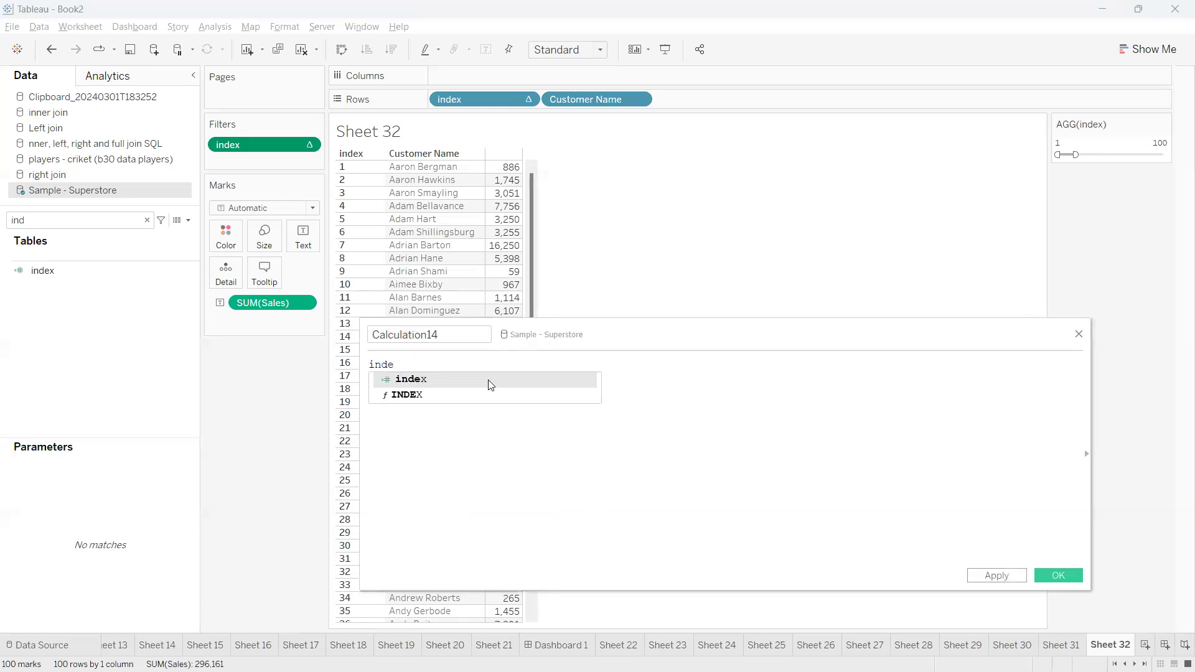
key("Down")
key("Return")
type("<")
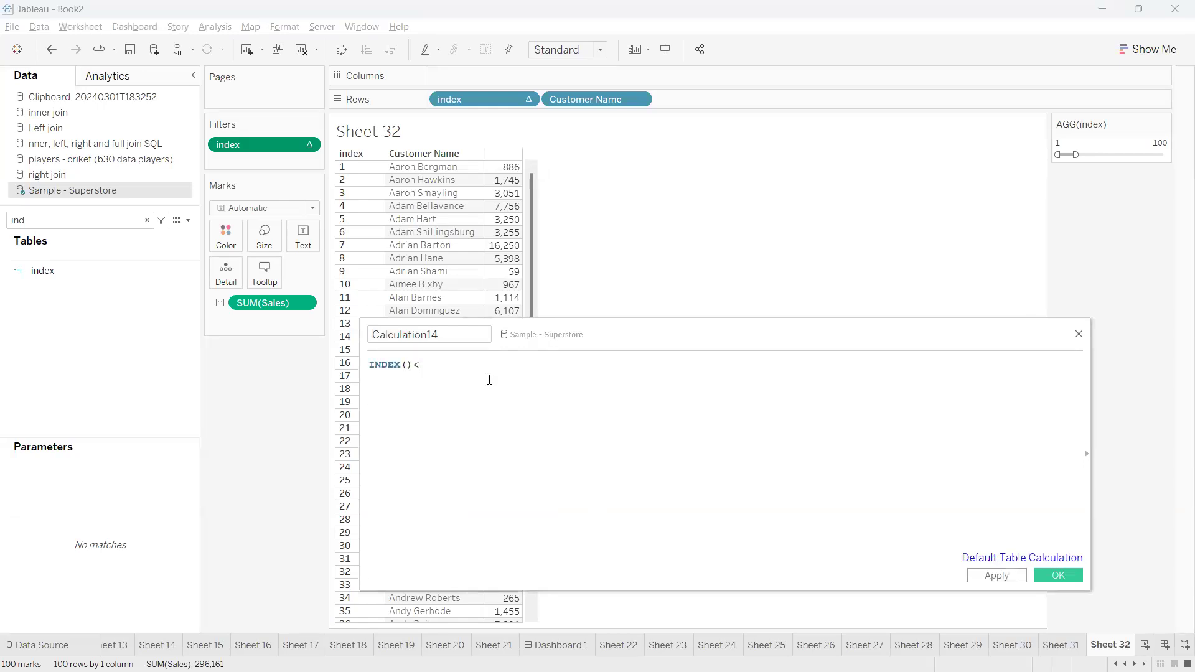
type("=100")
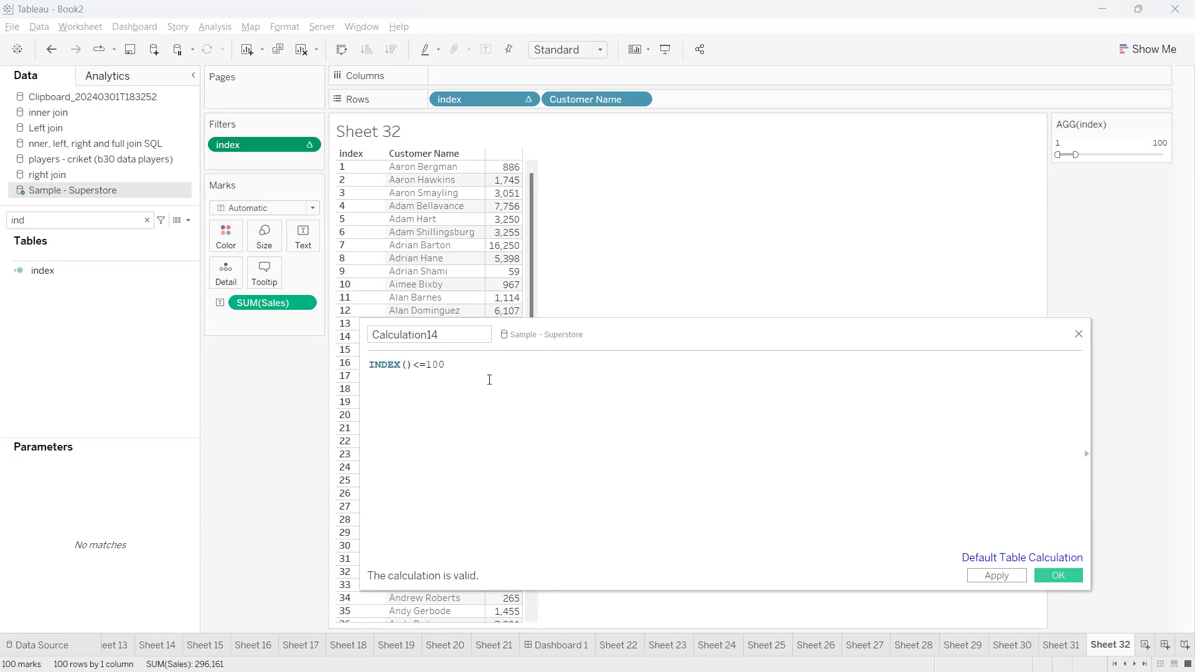
Change the formula's condition to INDEX()>=0 and add AND on the line below it
left_click_drag(445, 366, 427, 366)
left_click(454, 370)
left_click_drag(426, 366, 413, 366)
type(">=")
left_click_drag(446, 365, 426, 367)
type("0 AND [index]")
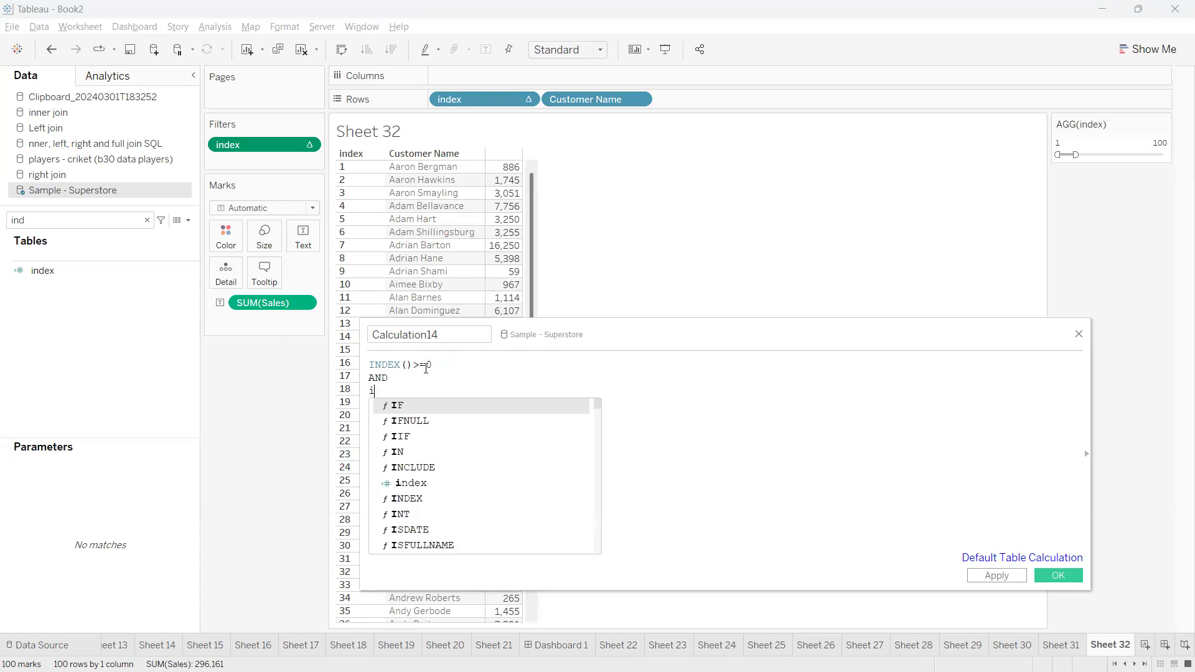
key("BackSpace")
key("BackSpace")
key("BackSpace")
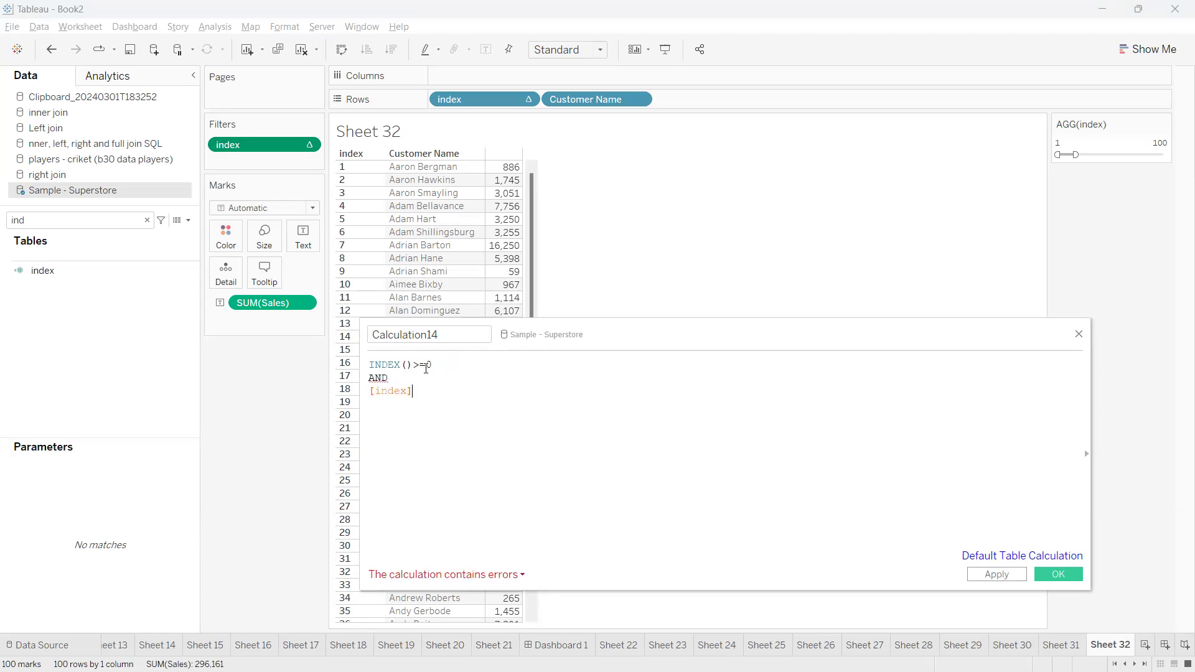
key("BackSpace")
key("BackSpace")
key("BackSpace")
key("BackSpace")
Add INDEX()<=100 as the second condition on the line below AND
type("ind")
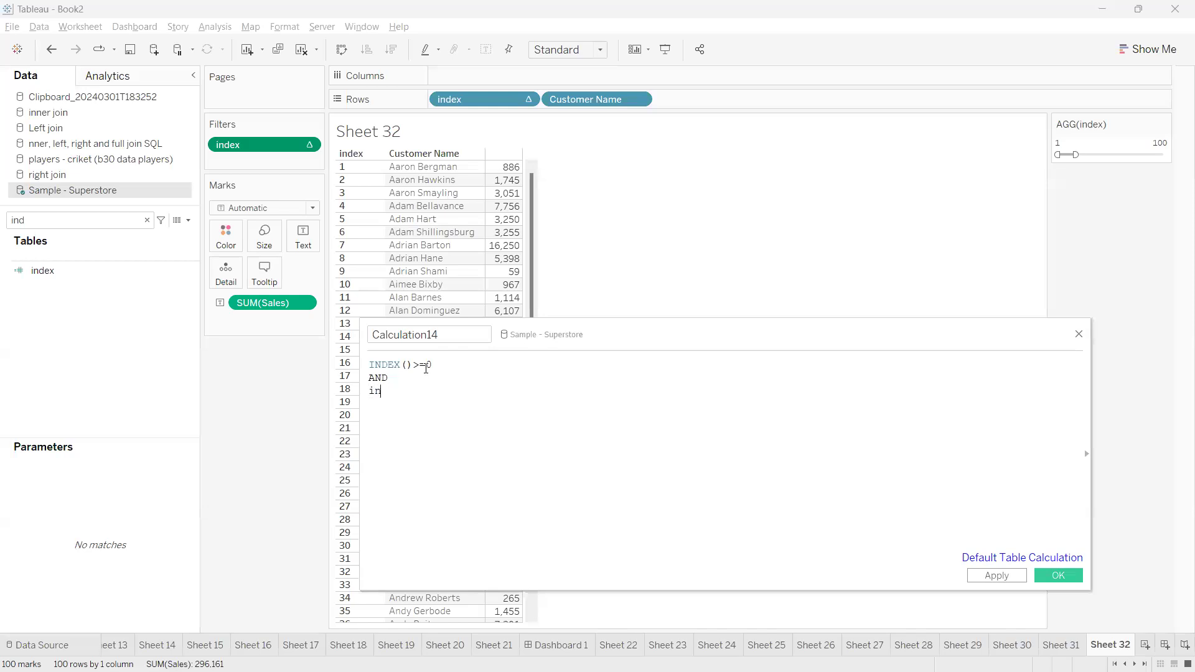
key("Down")
key("Return")
type("<=100")
key("ctrl+a")
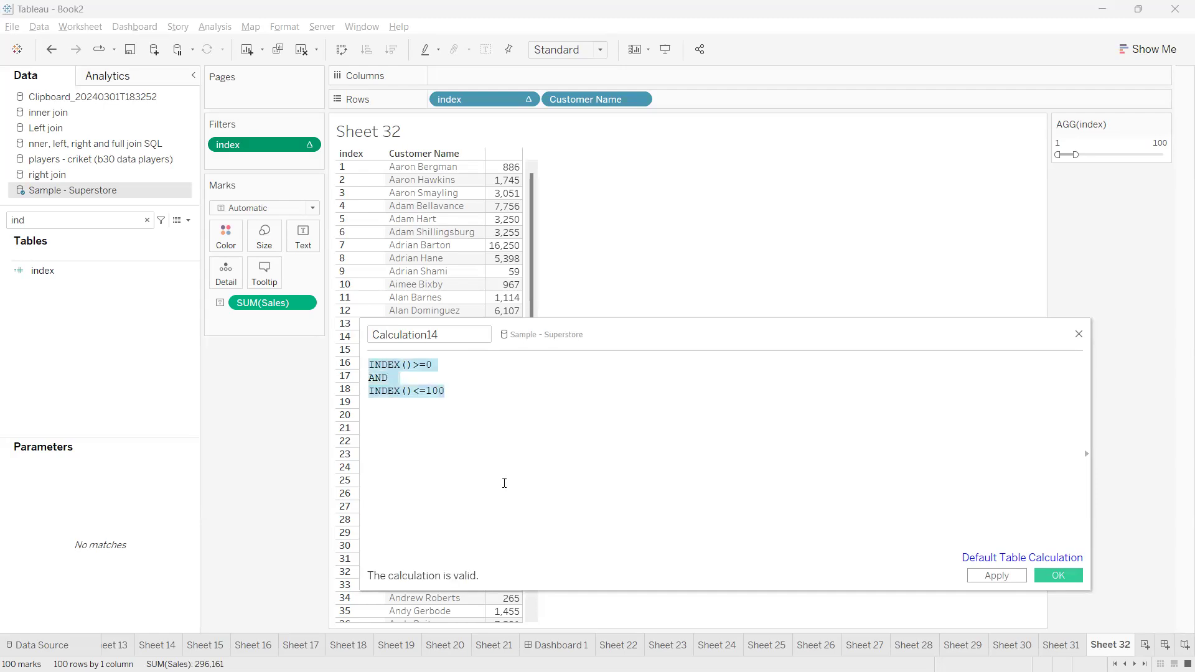
left_click(505, 483)
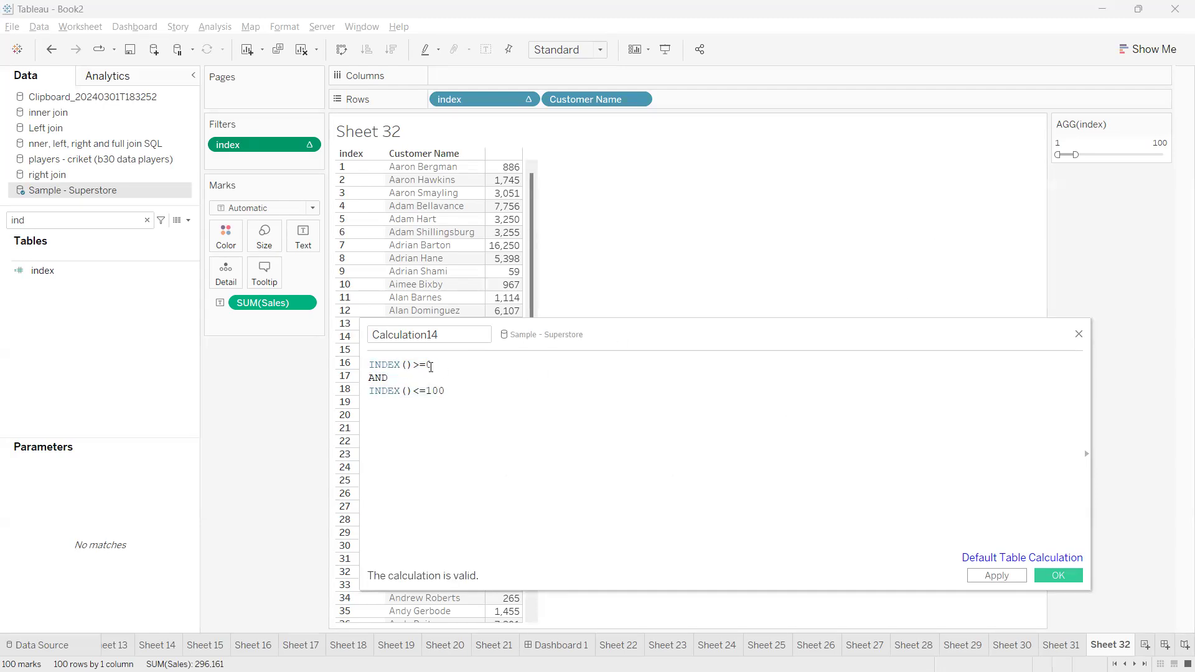
Search the data fields for para and replace the 0 in the first condition with [Parameter 5]
left_click(142, 219)
left_click(148, 220)
type("para")
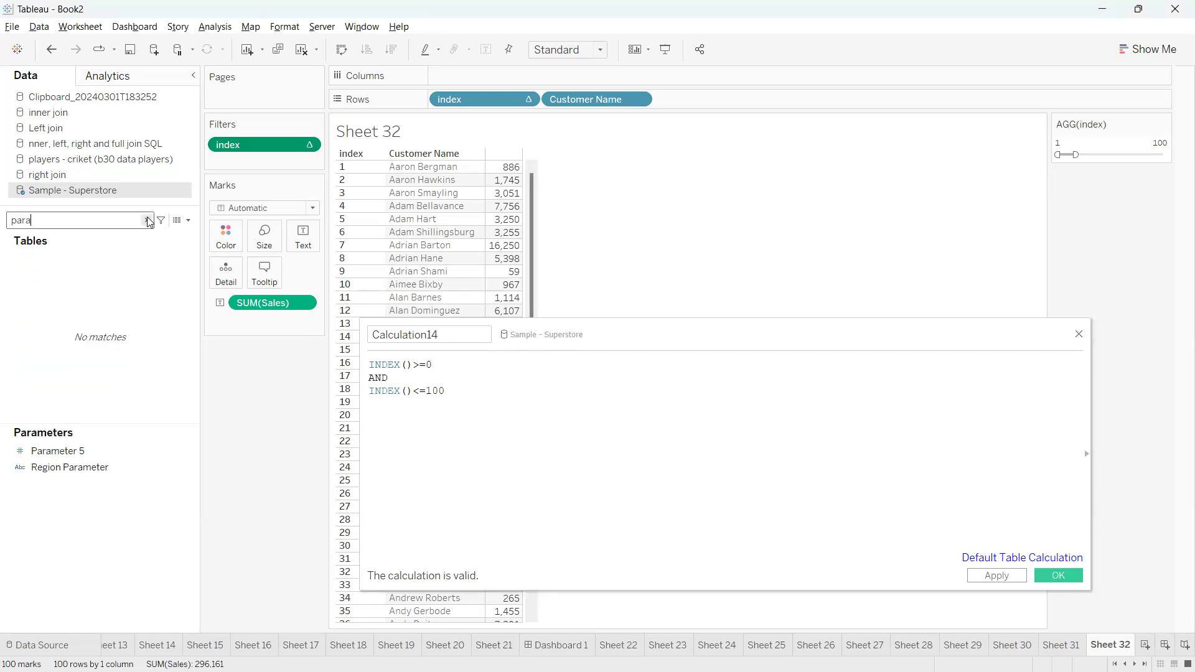
left_click_drag(74, 448, 459, 377)
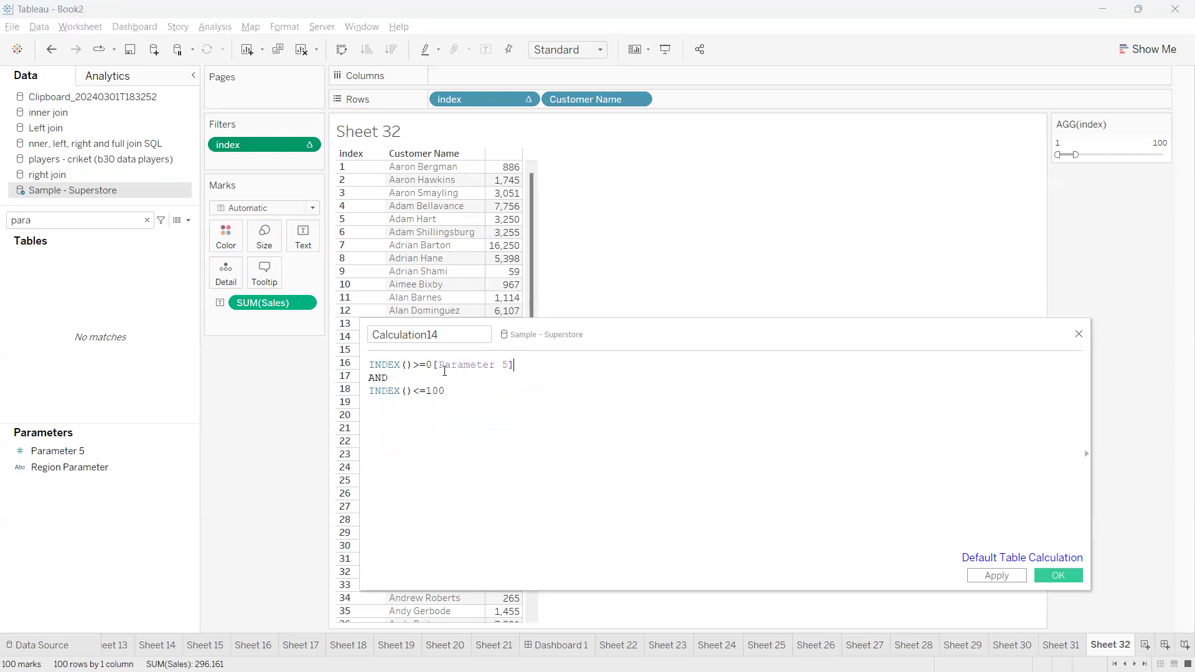
key("BackSpace")
key("BackSpace")
key("BackSpace")
key("BackSpace")
Replace the 100 in the second condition with a copy of [Parameter 5]
double_click(497, 367)
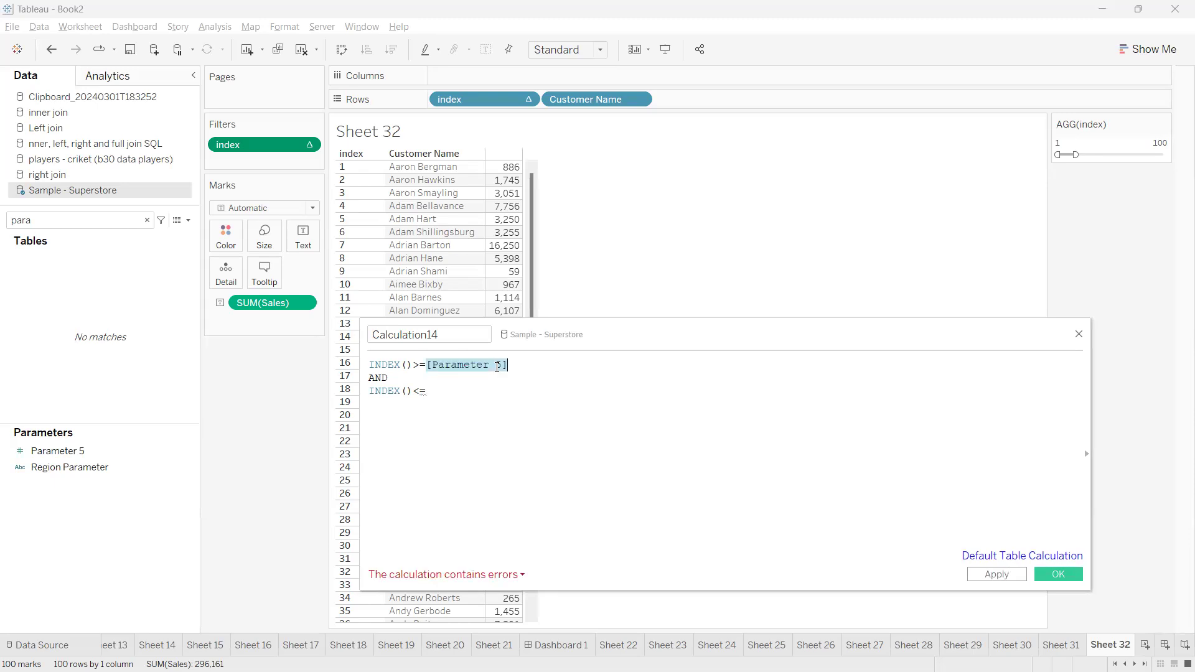
key("ctrl+c")
left_click(459, 391)
key("ctrl+v")
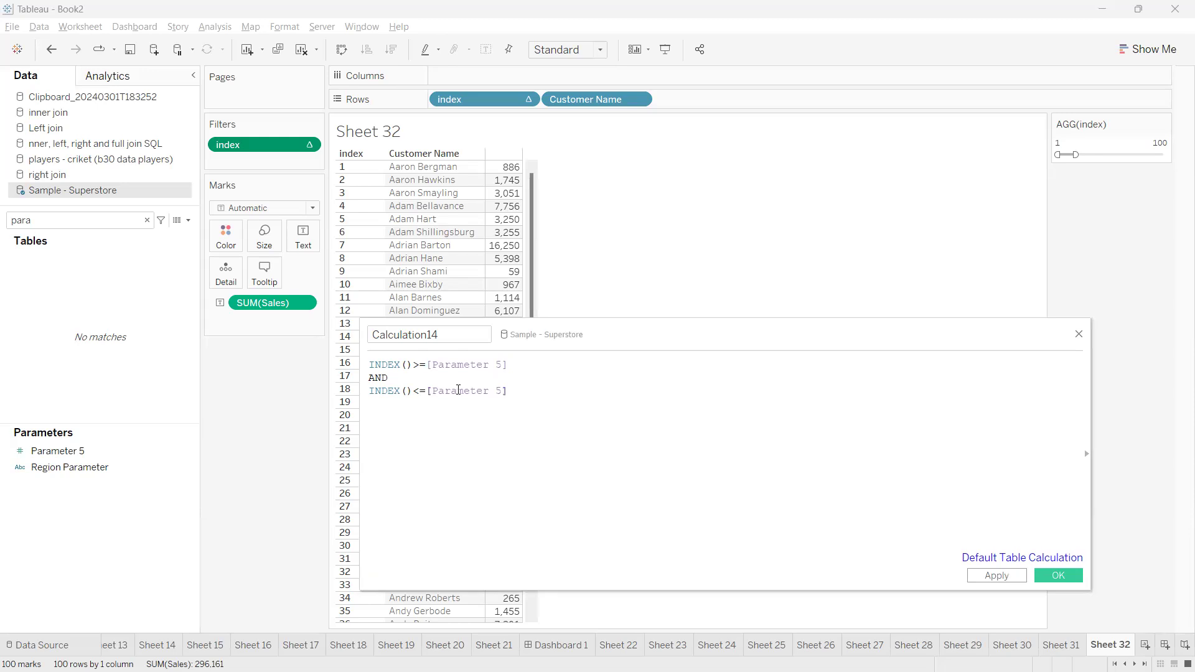
Add the comment // 100 below the formula, separated by a blank line
key("Return")
key("Return")
type("// 100")
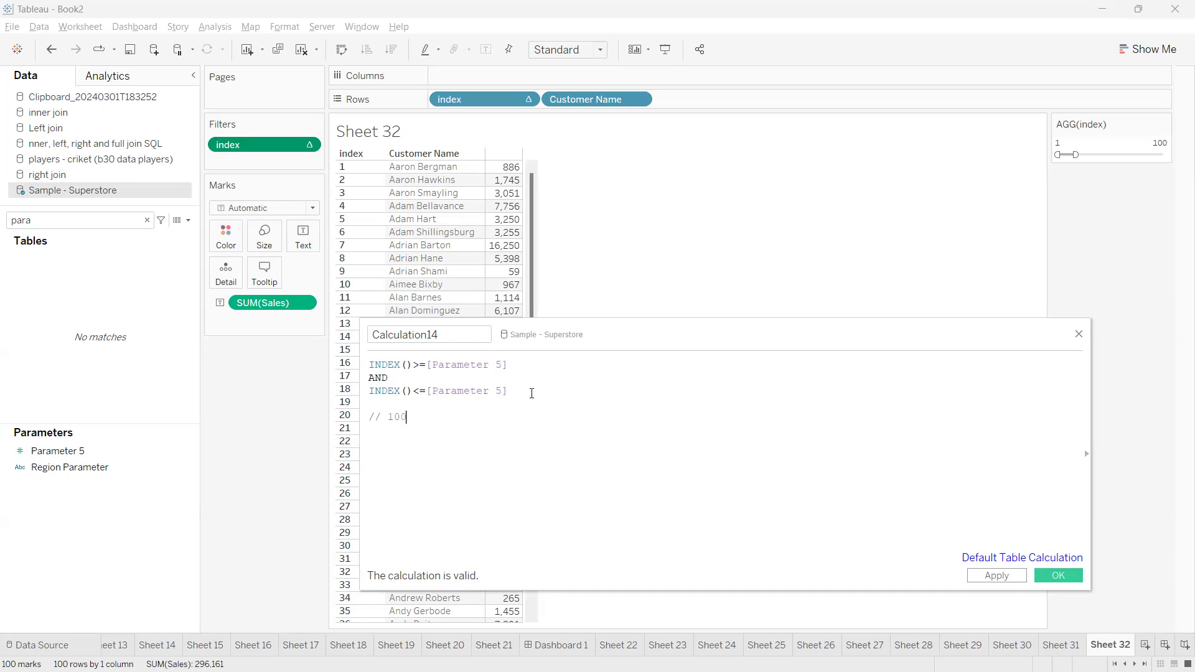
Subtract 100 from [Parameter 5] in the first condition and append the comment // 0 to that line
left_click_drag(603, 339, 569, 312)
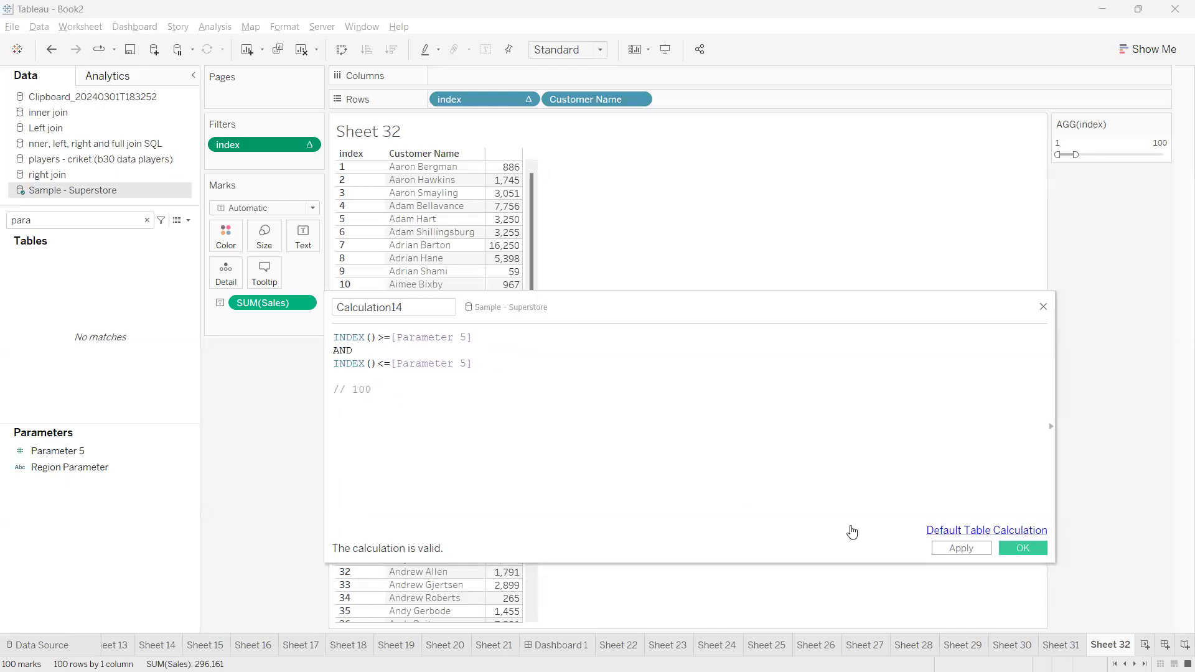
double_click(428, 363)
left_click(473, 339)
type("-100")
type("/")
type(" 10")
Append the comment // 100 to the second condition, and select the 100 in the comment below the formula
left_click(507, 360)
type("//")
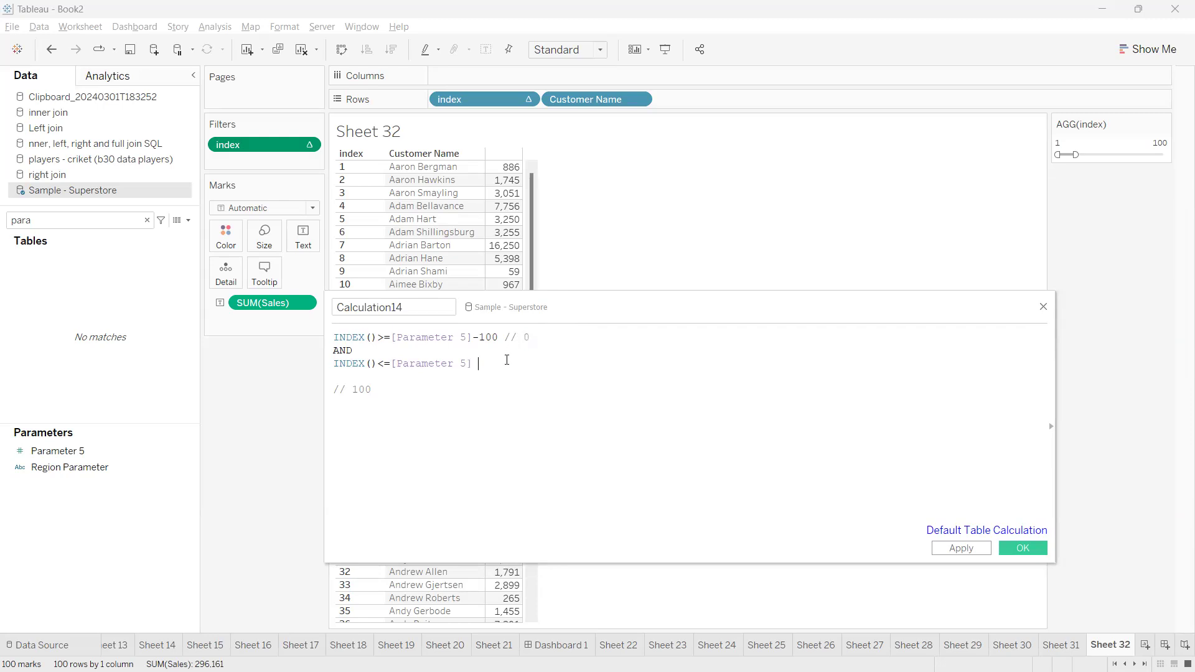
type(" 100")
left_click_drag(378, 389, 353, 390)
left_click(381, 390)
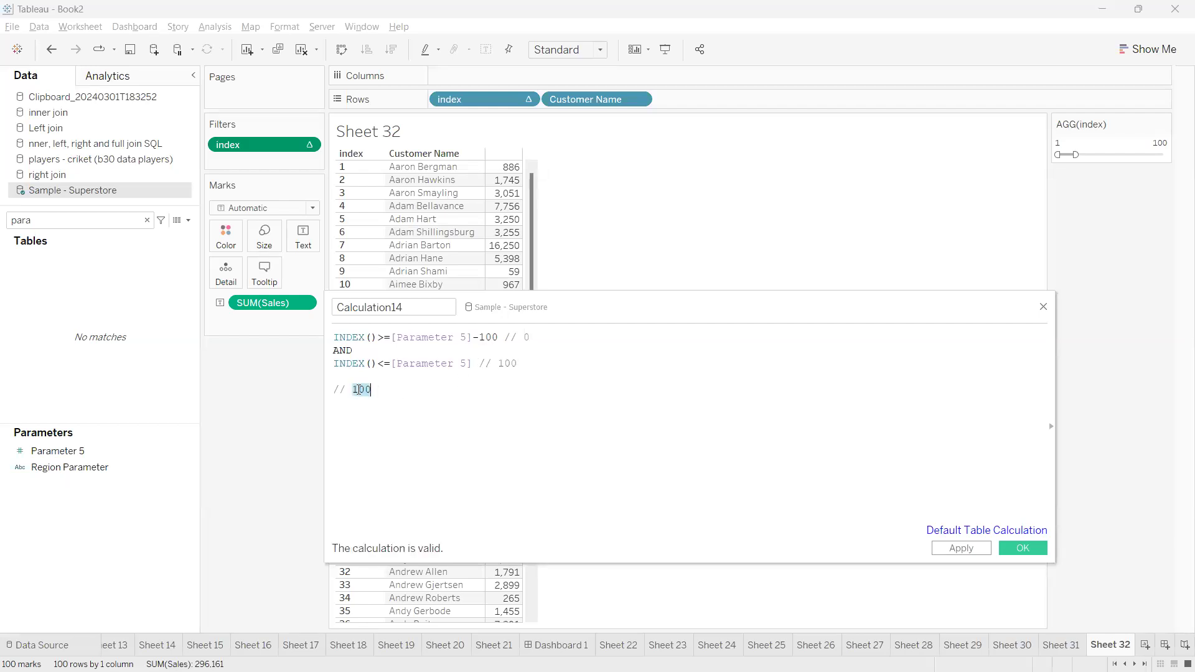
Change the comment below the formula to // 200 and the first condition's comment to // 100
left_click_drag(533, 338, 492, 364)
left_click(360, 390)
key("BackSpace")
type("2")
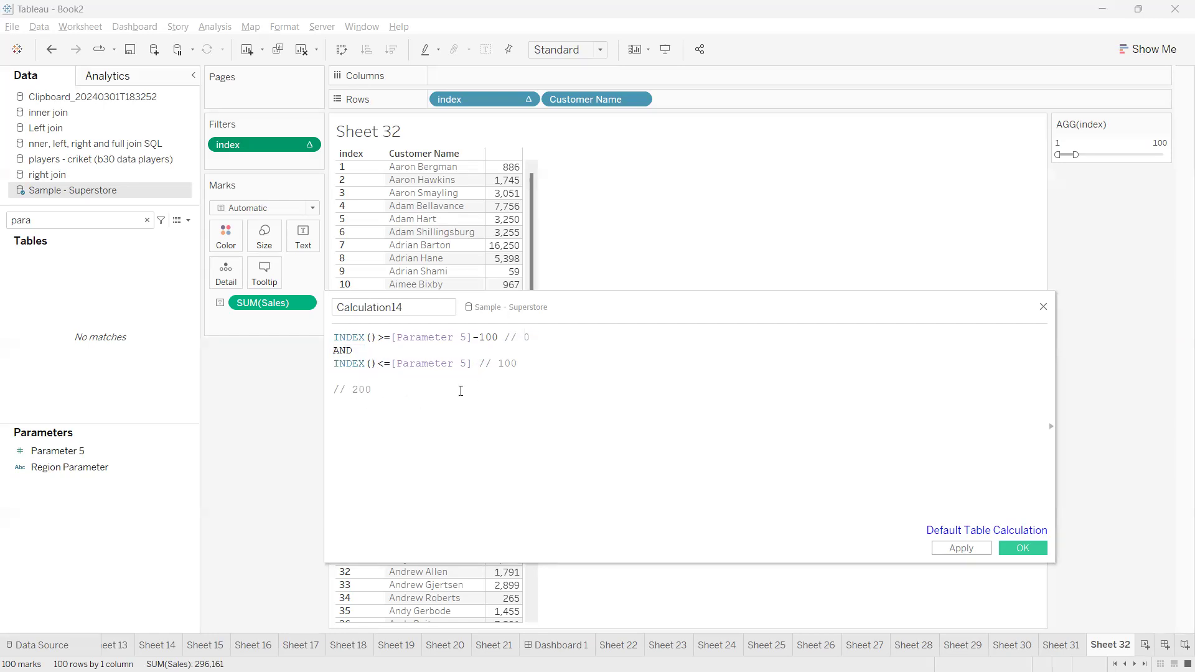
left_click_drag(499, 338, 418, 338)
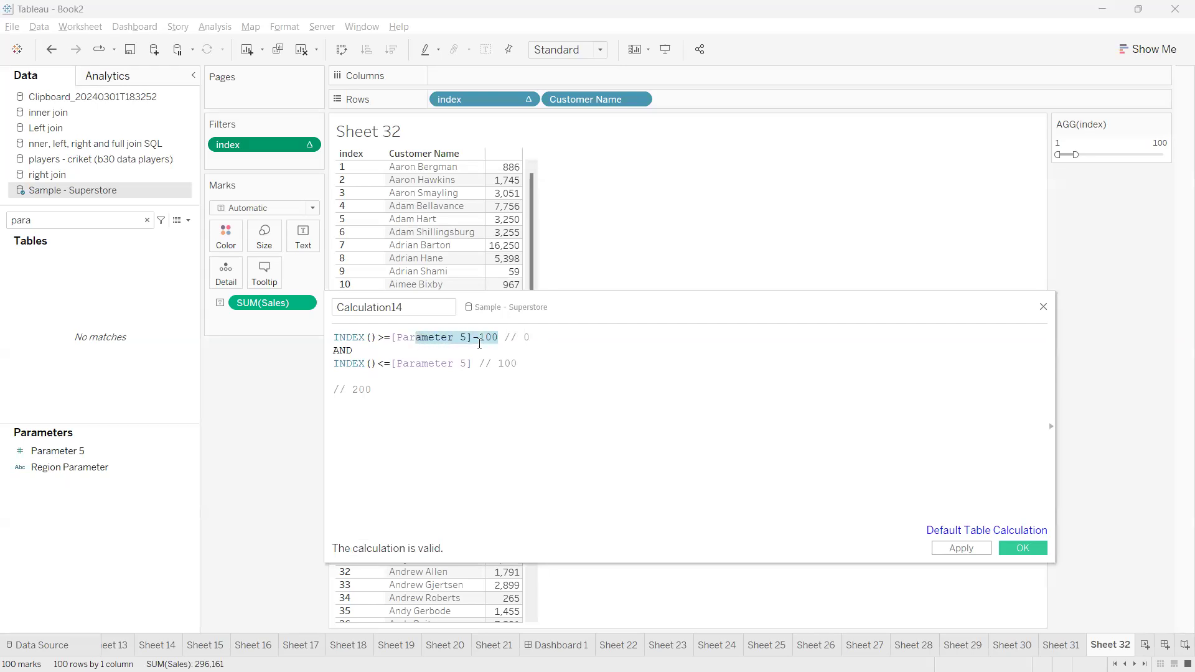
left_click(536, 337)
key("BackSpace")
type("100")
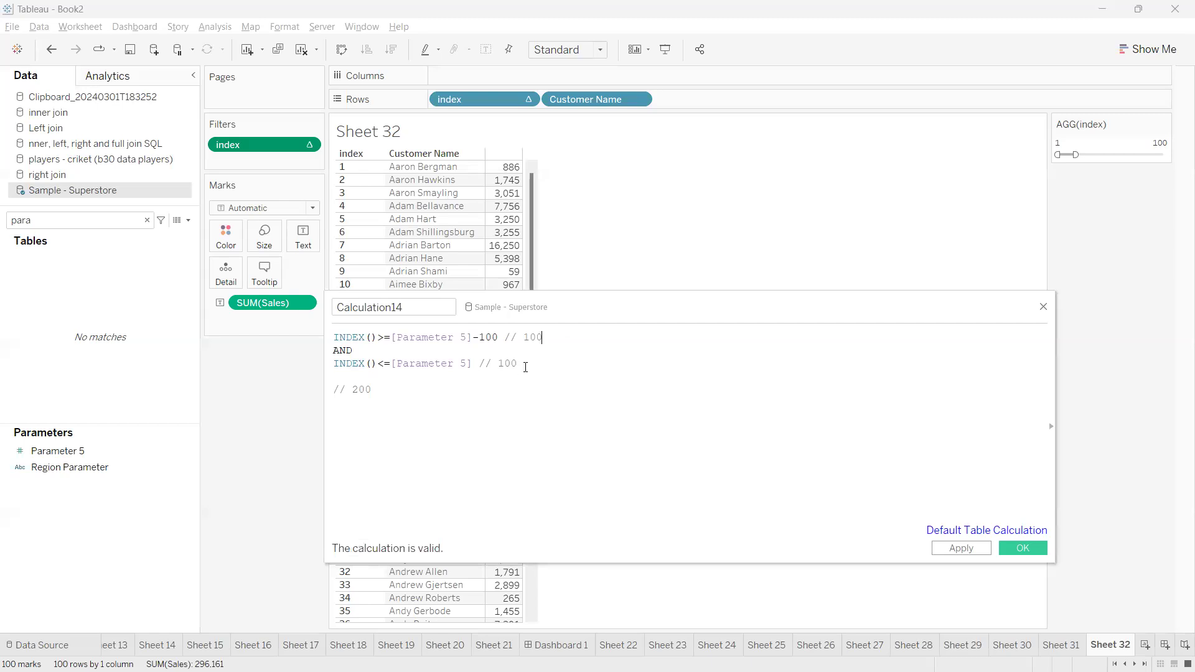
Change the second condition's comment to // 200 and save the calculated field
left_click(521, 368)
key("BackSpace")
key("BackSpace")
key("BackSpace")
type("200")
left_click_drag(388, 390, 325, 336)
double_click(383, 395)
key("ctrl+a")
left_click(395, 396)
left_click(1015, 548)
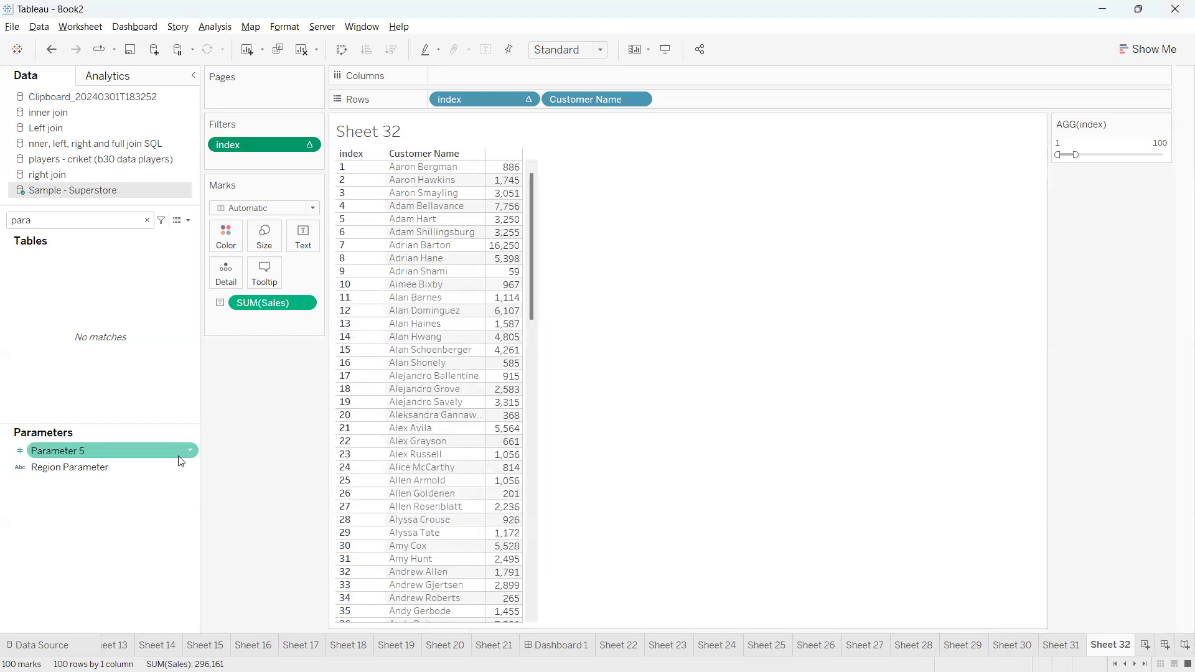
Clear the field search and add a new worksheet
left_click(147, 220)
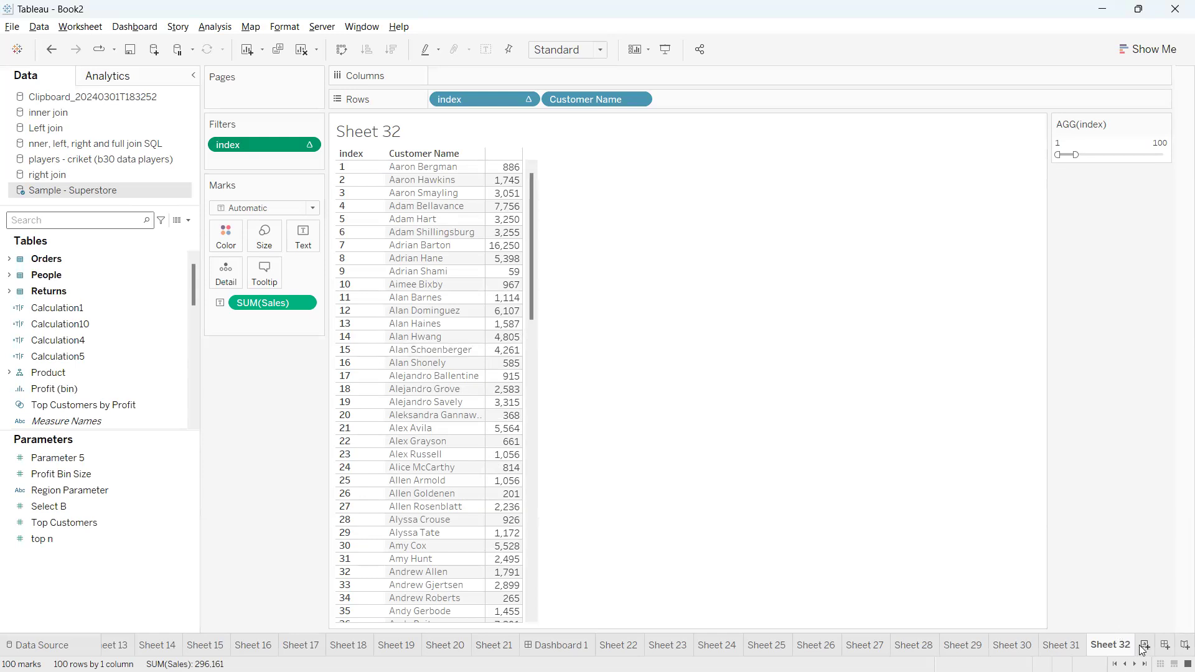
key("ctrl+m")
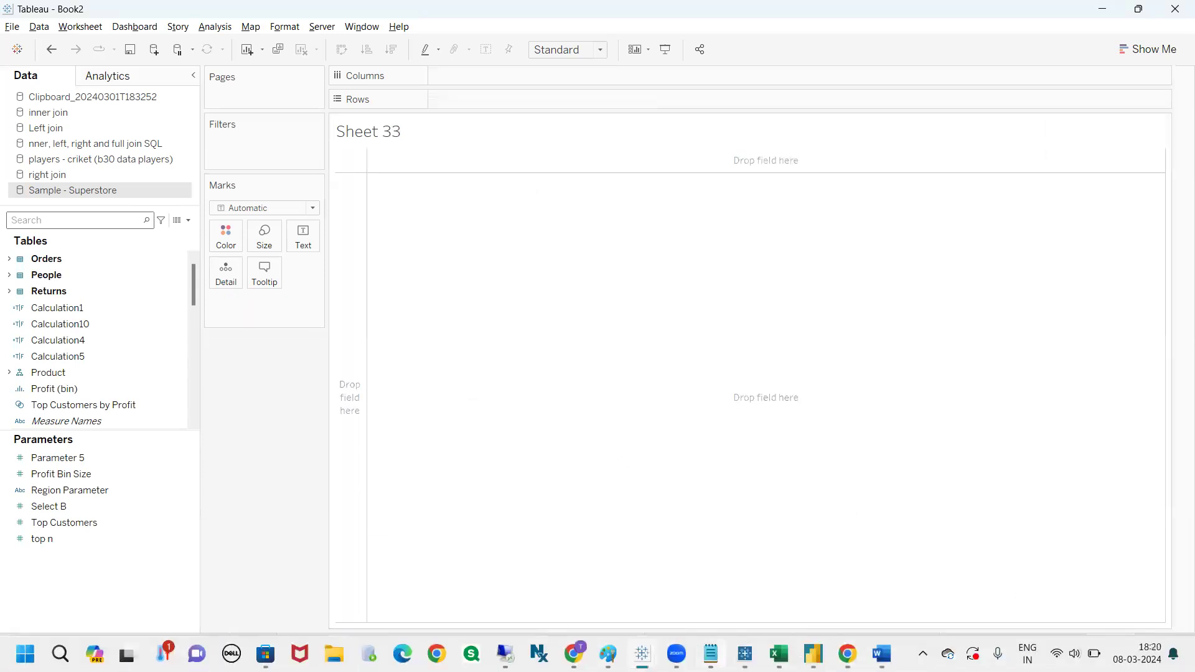
Switch to the Tableau Notes page in Chrome and expand the SIZE() entry under Window Functions
left_click(848, 654)
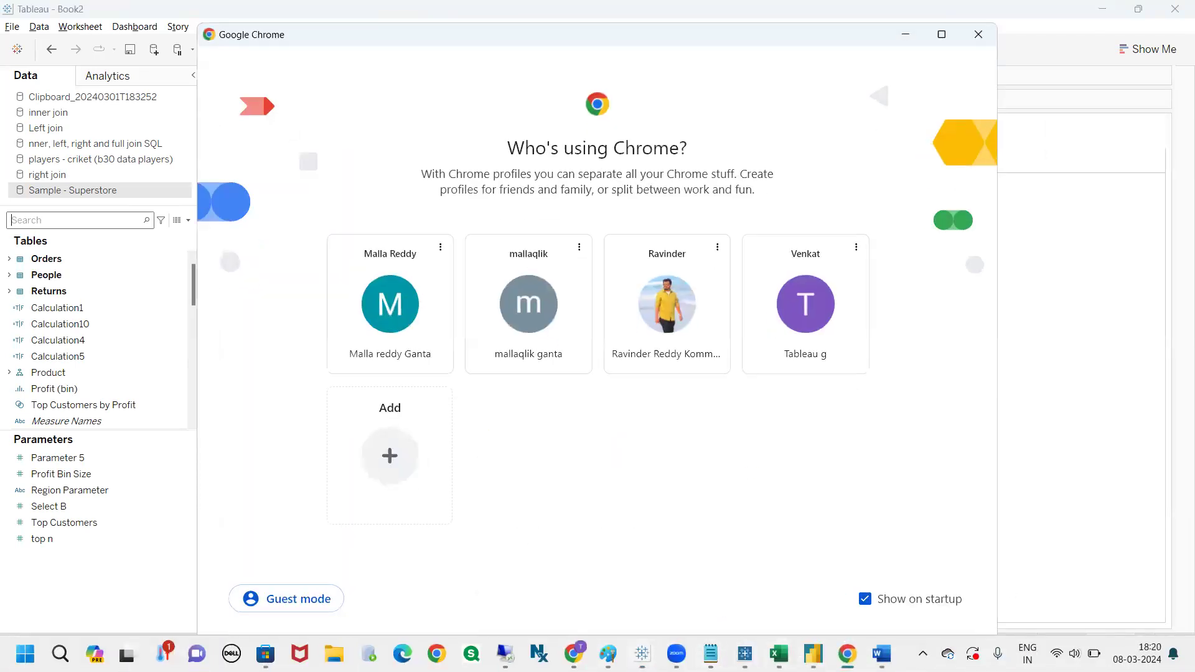
left_click(907, 38)
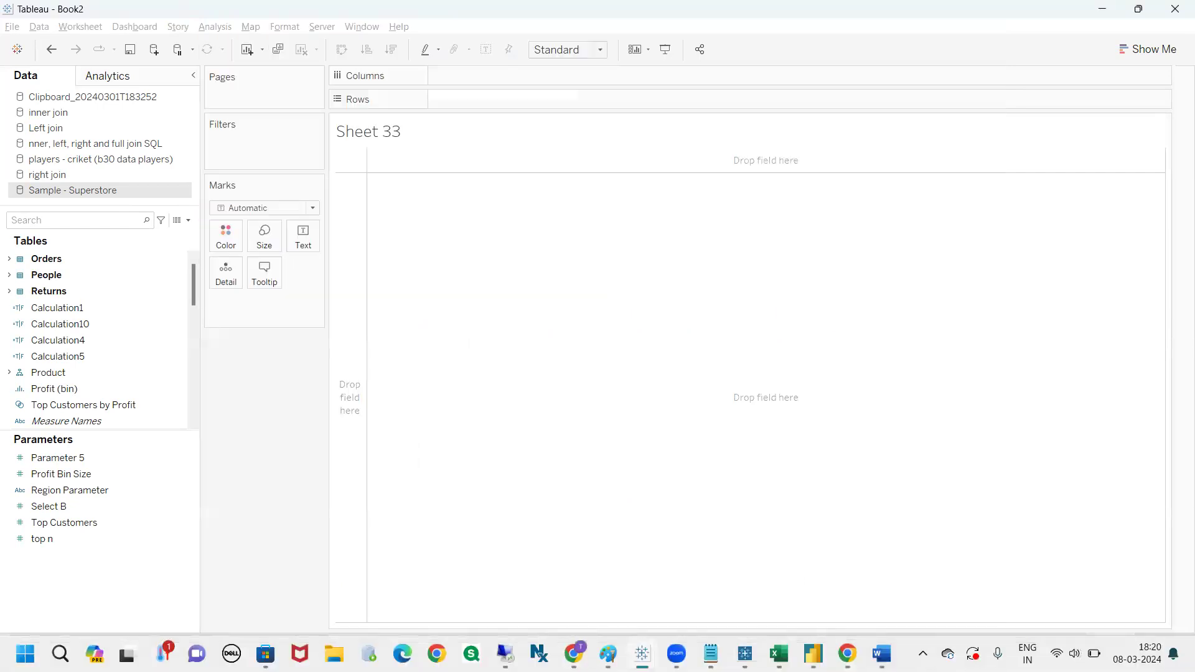
mouse_move(573, 654)
left_click(573, 567)
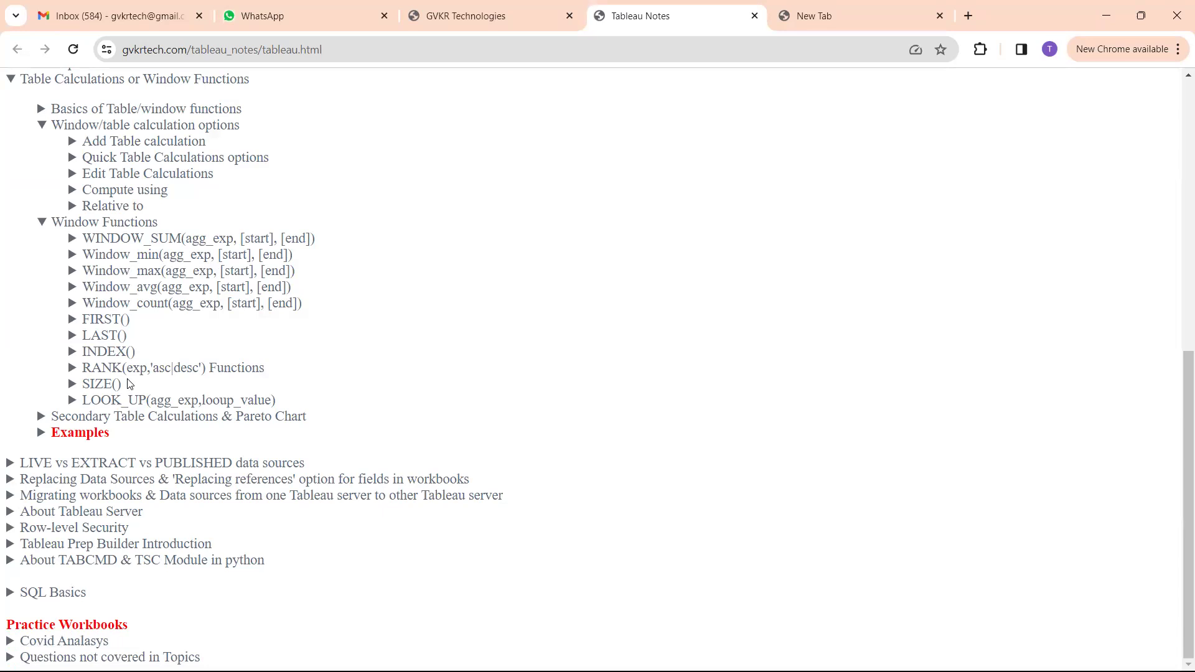
left_click_drag(122, 384, 86, 384)
left_click(87, 384)
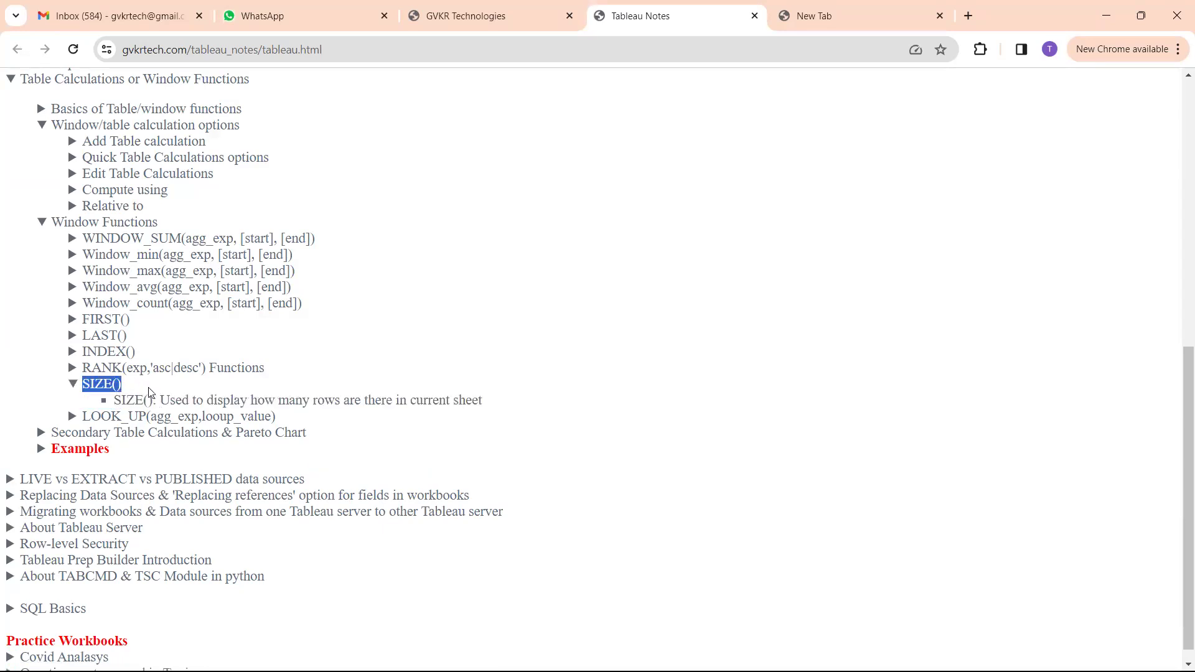
left_click(148, 389)
Return to Tableau, search the fields for cat, and place Category and Sub-Category on Rows
key("alt+Tab")
left_click(77, 228)
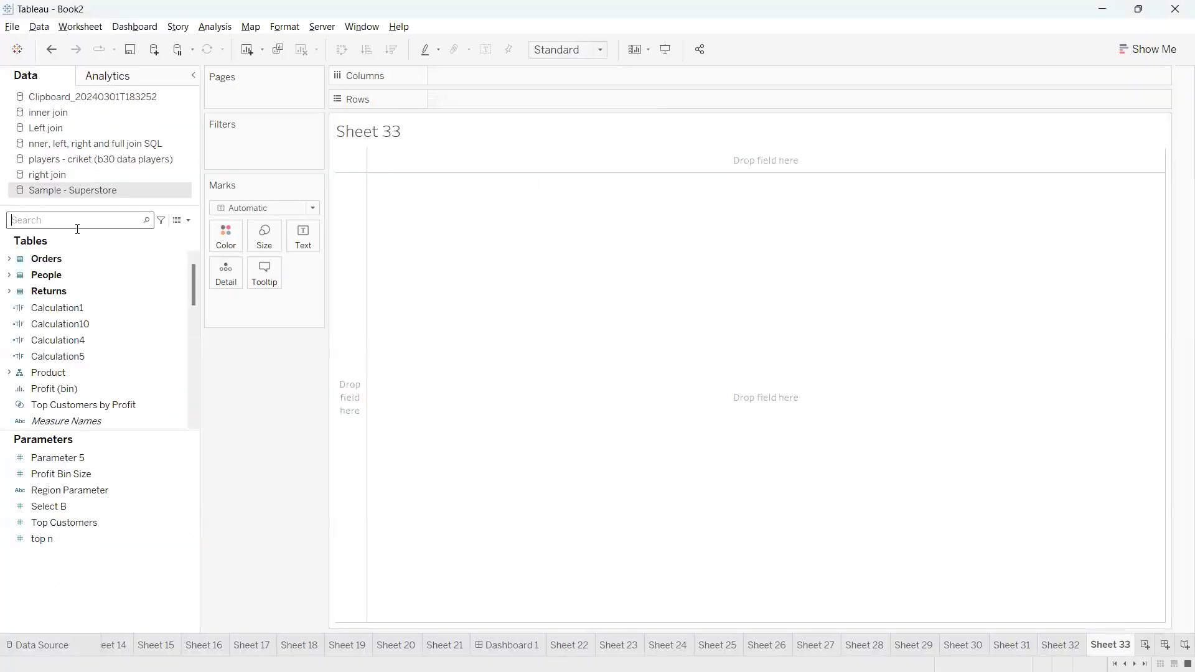
type("cat")
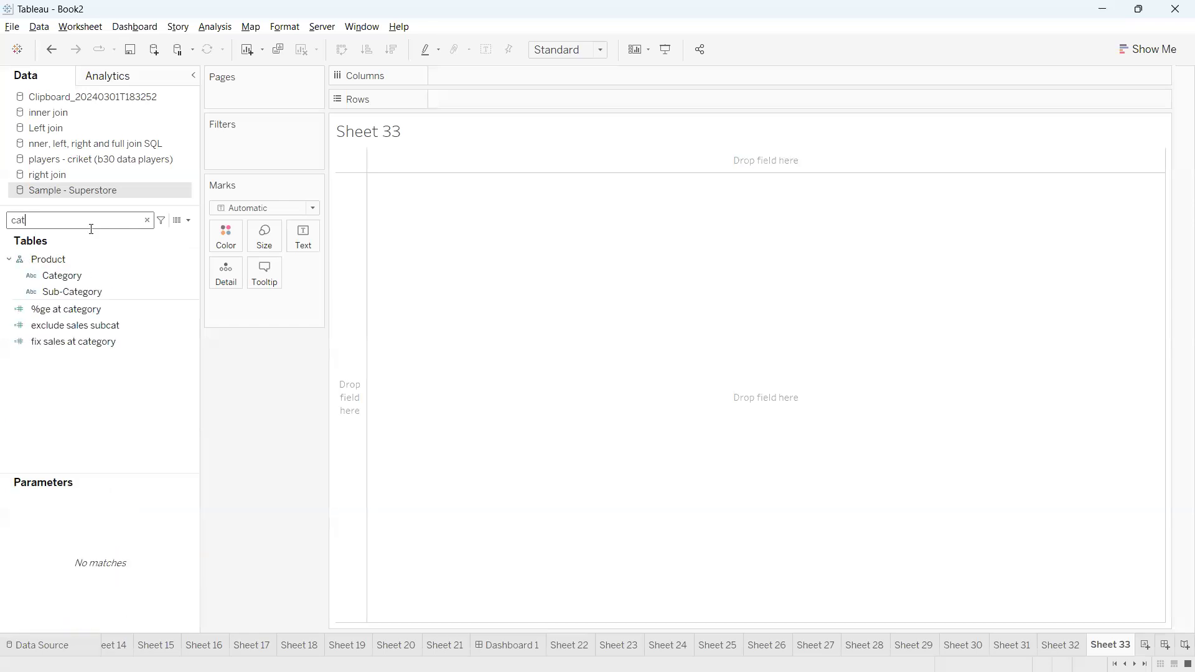
left_click_drag(77, 272, 626, 105)
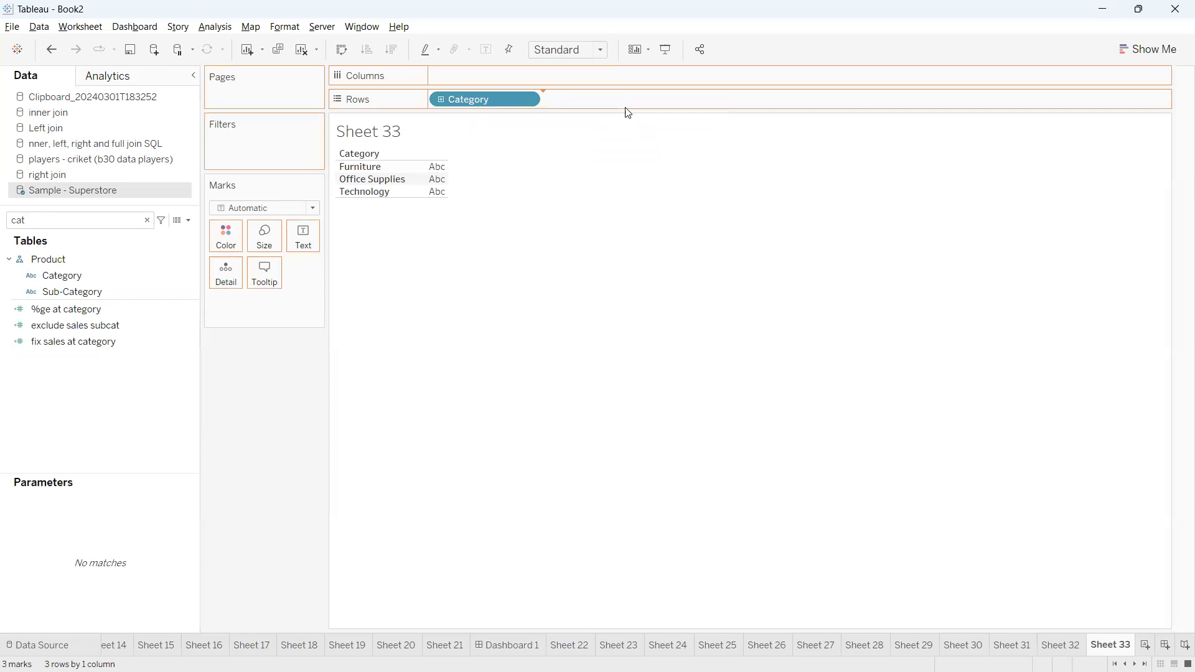
Create a calculated field named size that uses the SIZE function
left_click(188, 220)
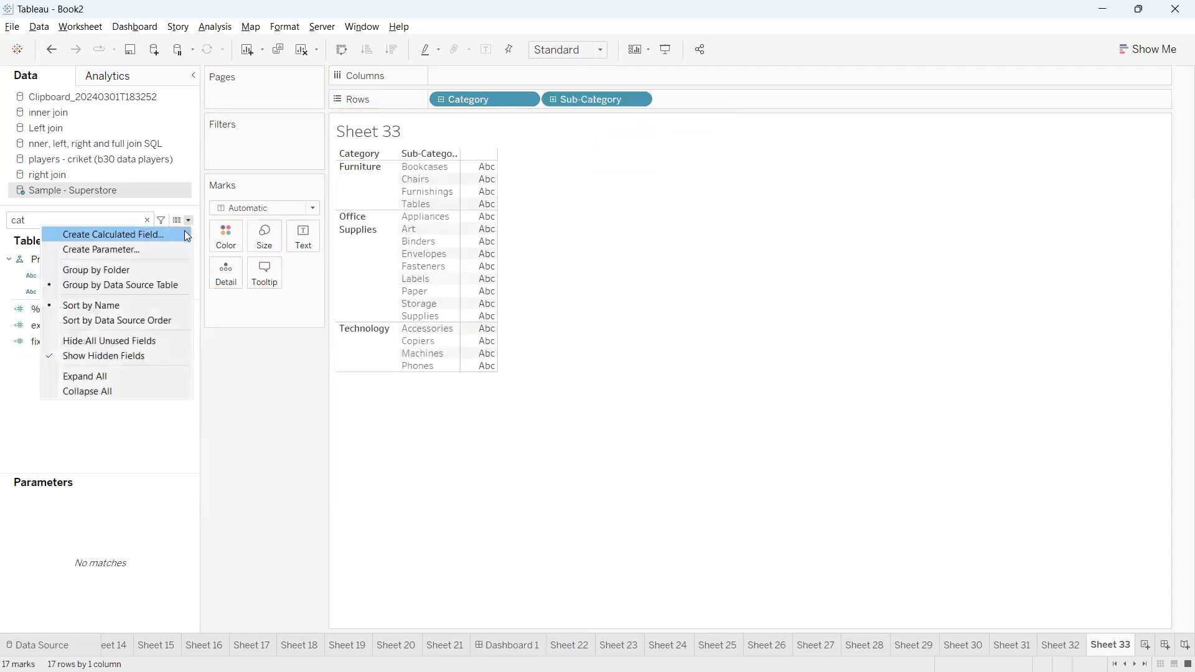
left_click(185, 234)
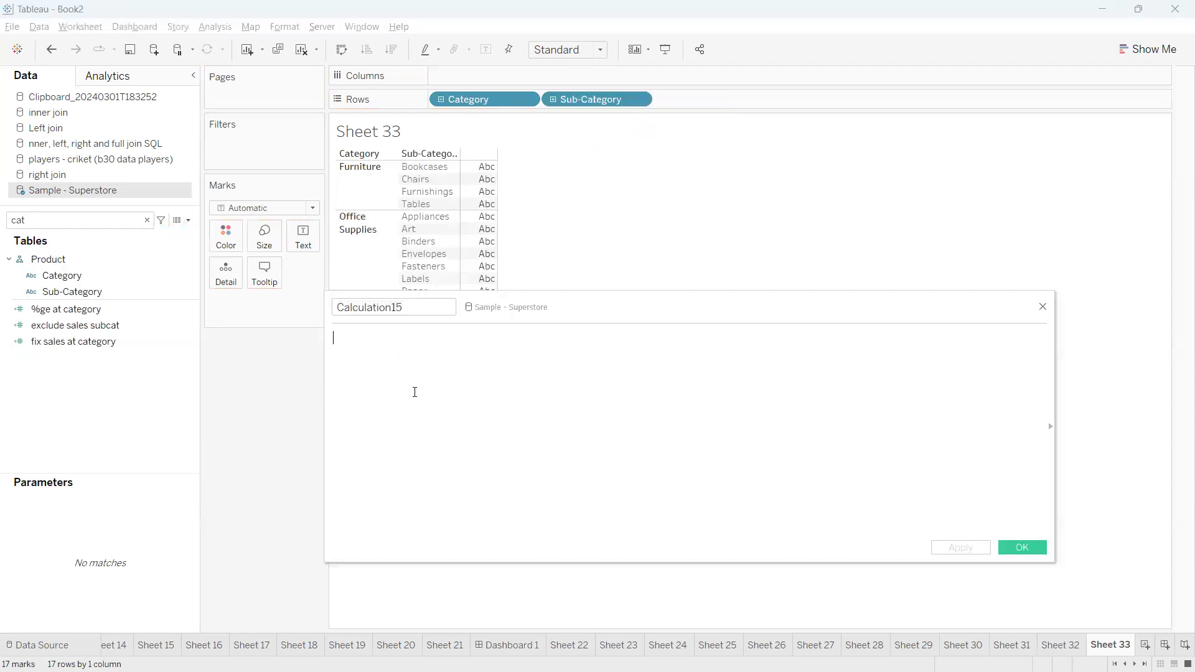
double_click(374, 307)
type("si")
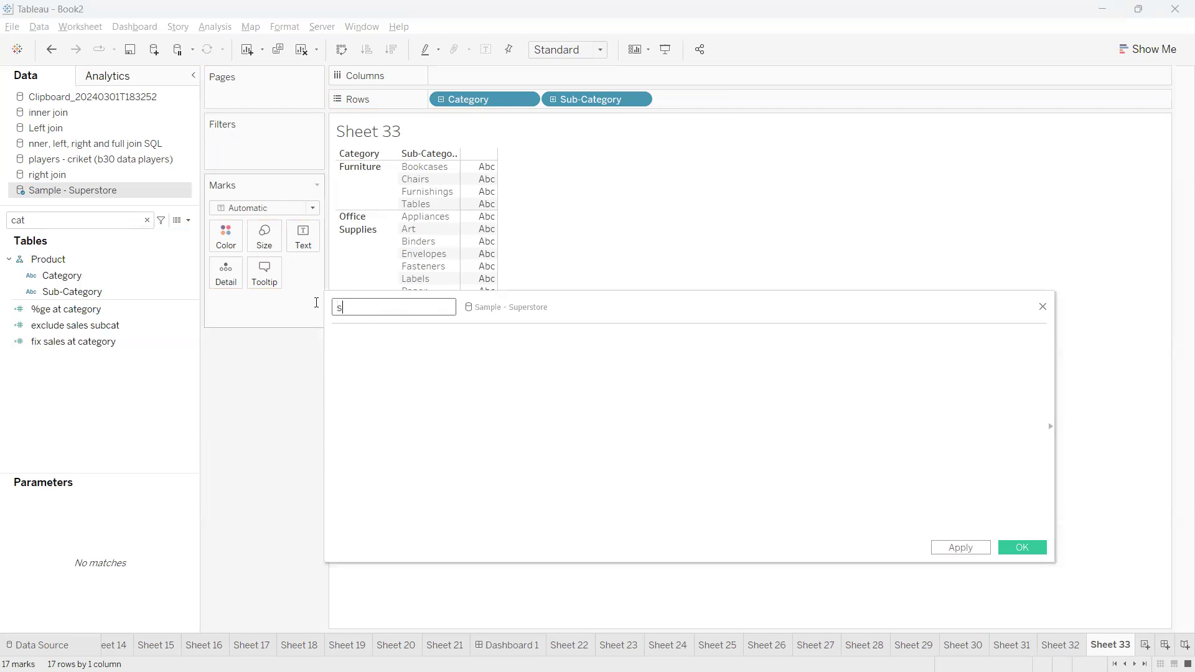
type("ze")
left_click(415, 377)
type("siz")
key("Return")
left_click(1021, 548)
Search the fields for si and add the size field to the table as text
left_click(118, 217)
key("BackSpace")
key("BackSpace")
key("BackSpace")
type("si")
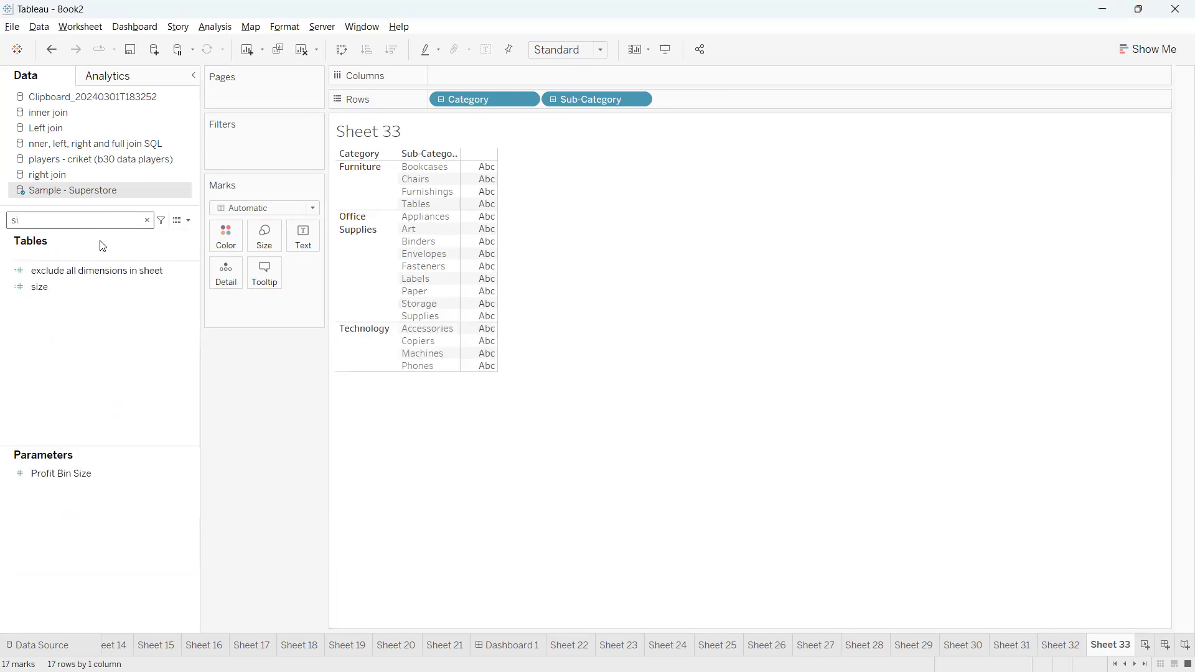
left_click(74, 285)
double_click(73, 280)
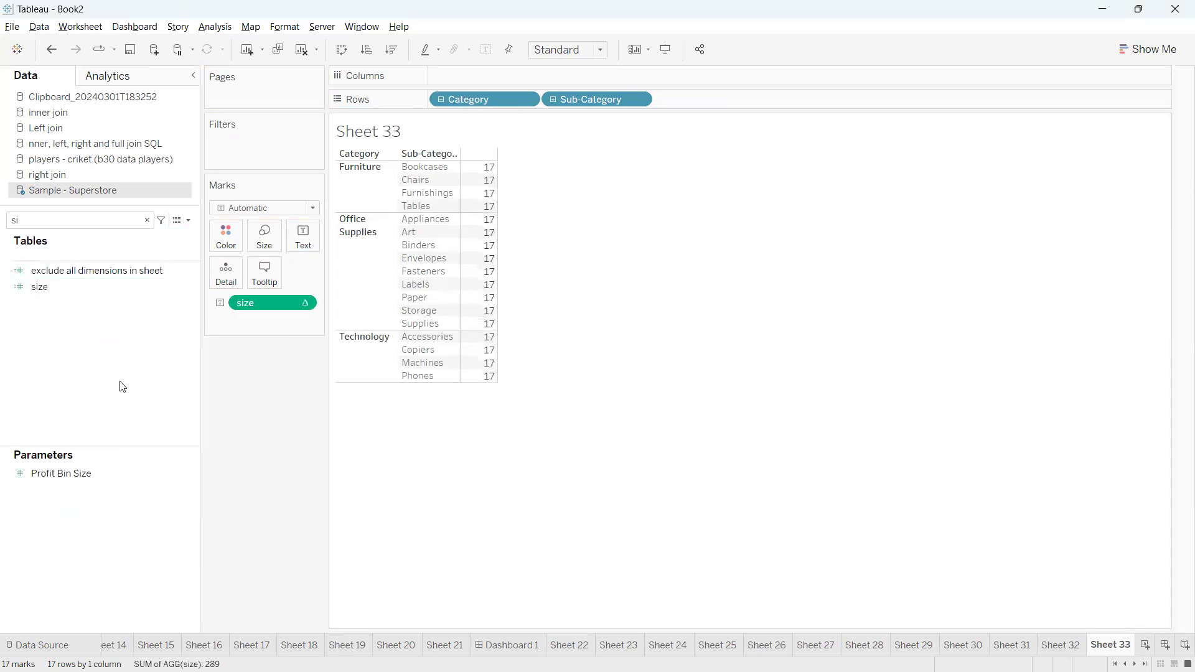
left_click(121, 381)
Check the size field's Compute Using setting and mark up the size values and category groups in the table
left_click(307, 304)
mouse_move(344, 452)
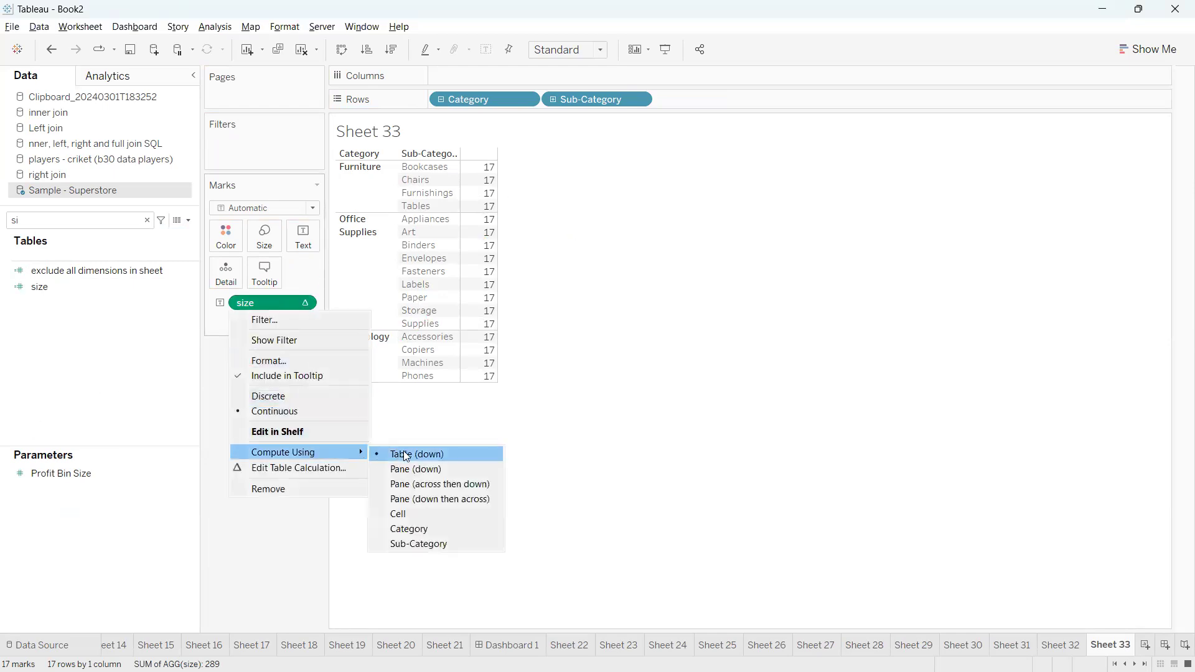
left_click(533, 432)
mouse_move(476, 153)
left_mouse_down()
mouse_move(466, 373)
mouse_move(548, 364)
mouse_move(506, 160)
mouse_move(465, 152)
mouse_move(523, 161)
left_mouse_up()
mouse_move(504, 181)
left_mouse_down()
mouse_move(541, 176)
mouse_move(554, 190)
left_mouse_up()
left_click_drag(510, 220, 570, 211)
left_click_drag(515, 246, 592, 228)
left_click_drag(489, 285, 562, 264)
left_click_drag(537, 320, 607, 300)
left_click_drag(489, 358, 555, 339)
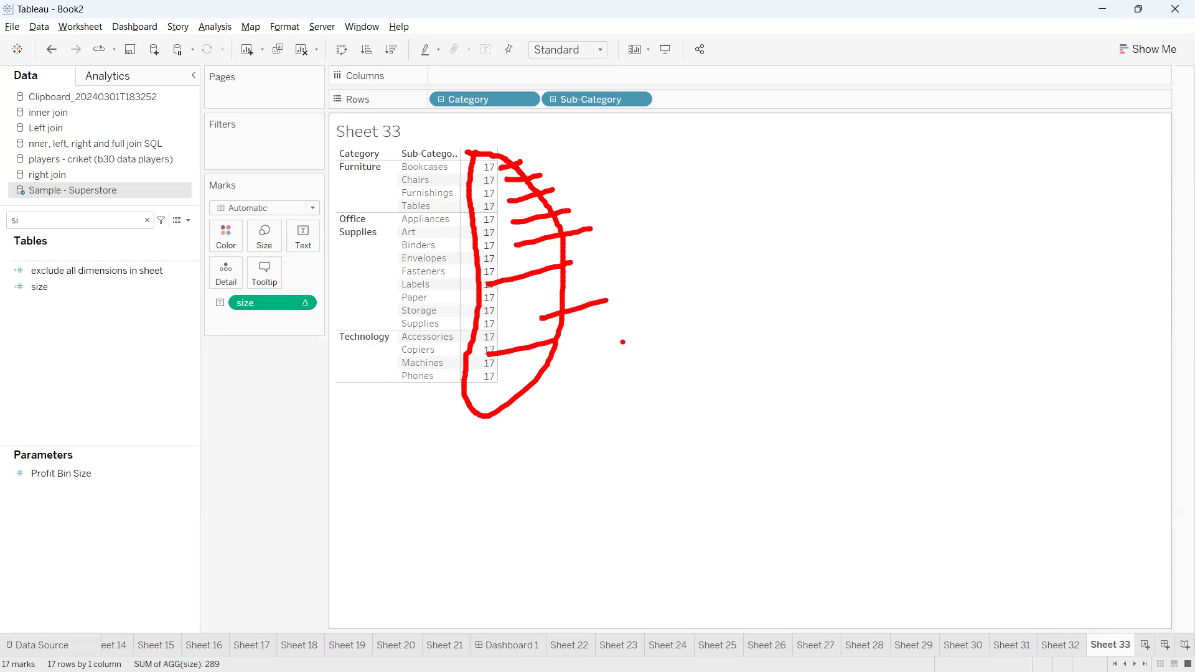
key("Escape")
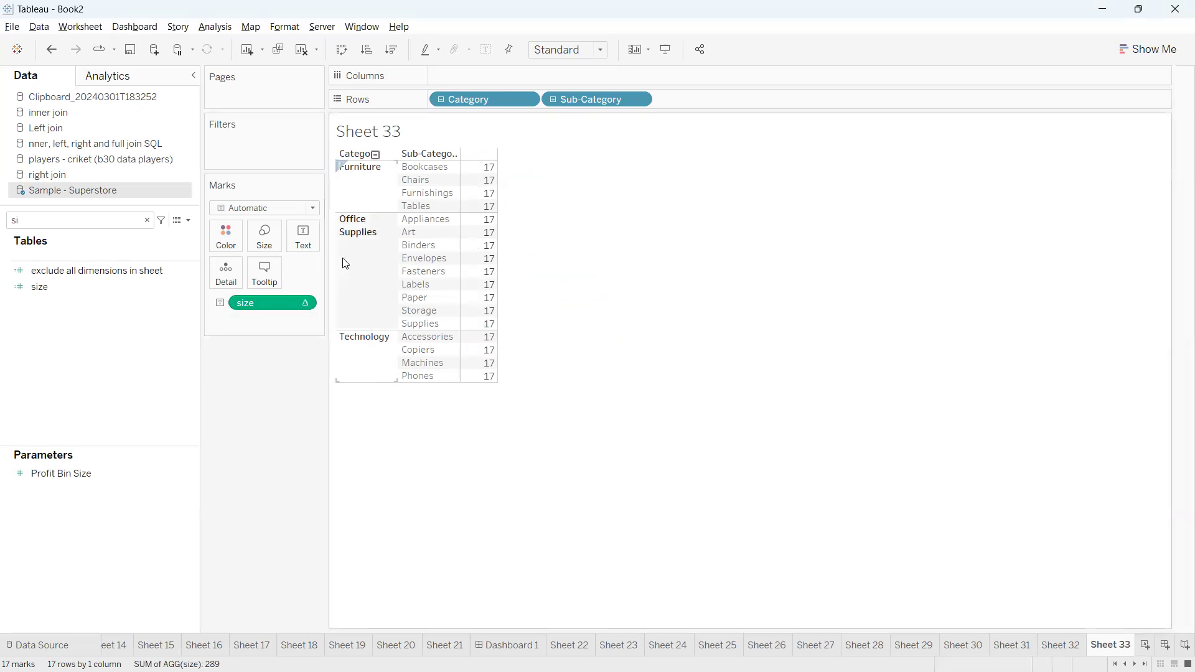
mouse_move(331, 162)
left_mouse_down()
mouse_move(323, 197)
mouse_move(348, 213)
mouse_move(496, 214)
mouse_move(431, 156)
mouse_move(340, 179)
mouse_move(327, 255)
mouse_move(404, 335)
mouse_move(555, 224)
mouse_move(336, 218)
left_mouse_up()
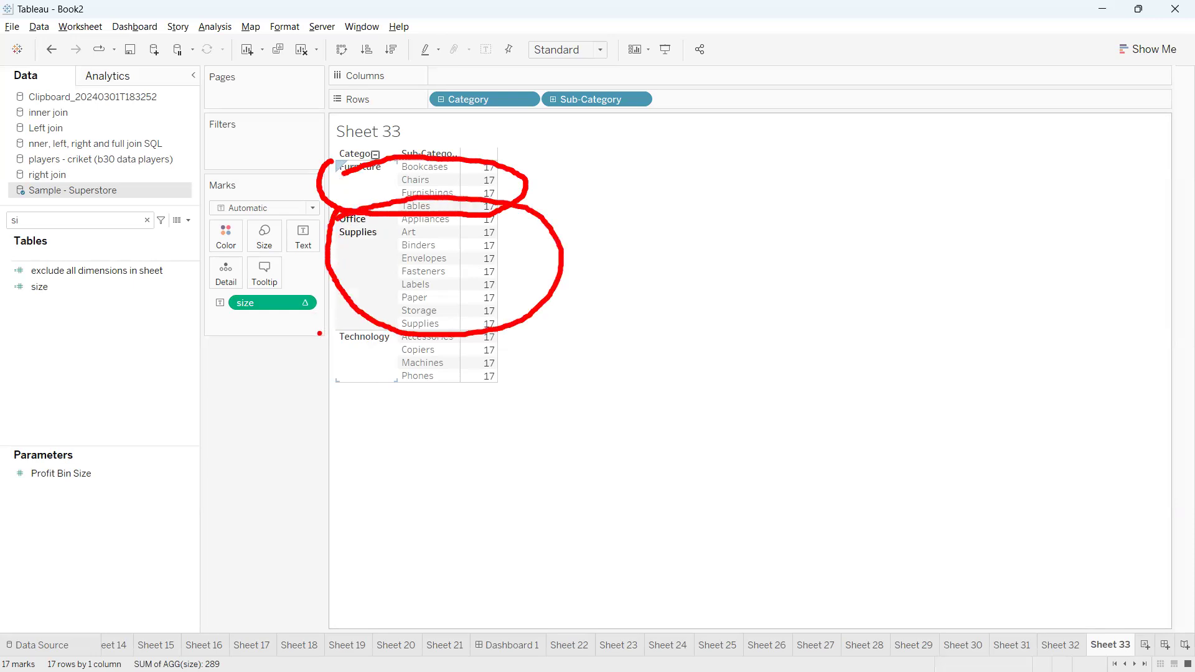
Compute the size field using Sub-Category and mark up the values for each category
left_click(301, 302)
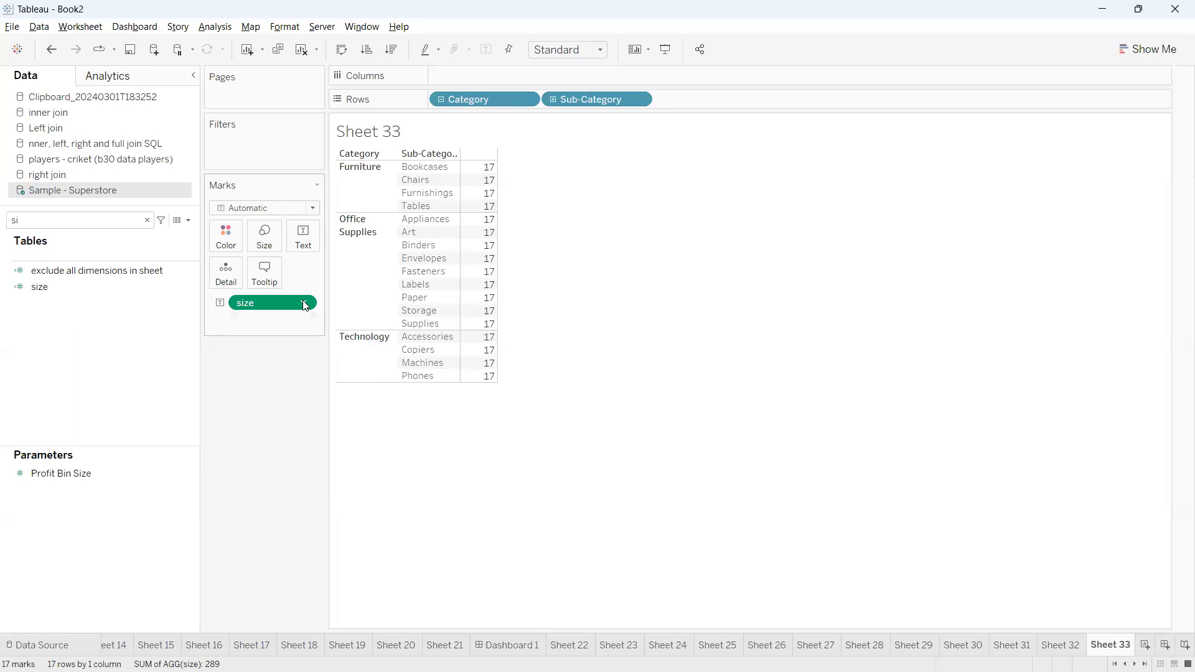
mouse_move(336, 452)
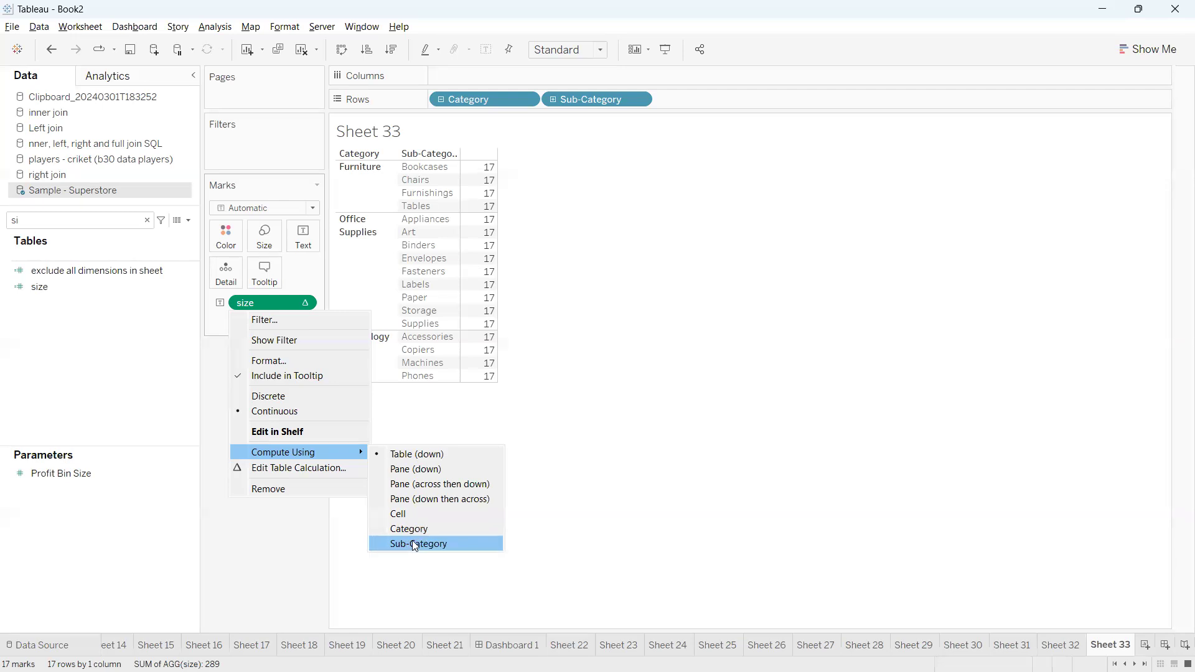
left_click(412, 543)
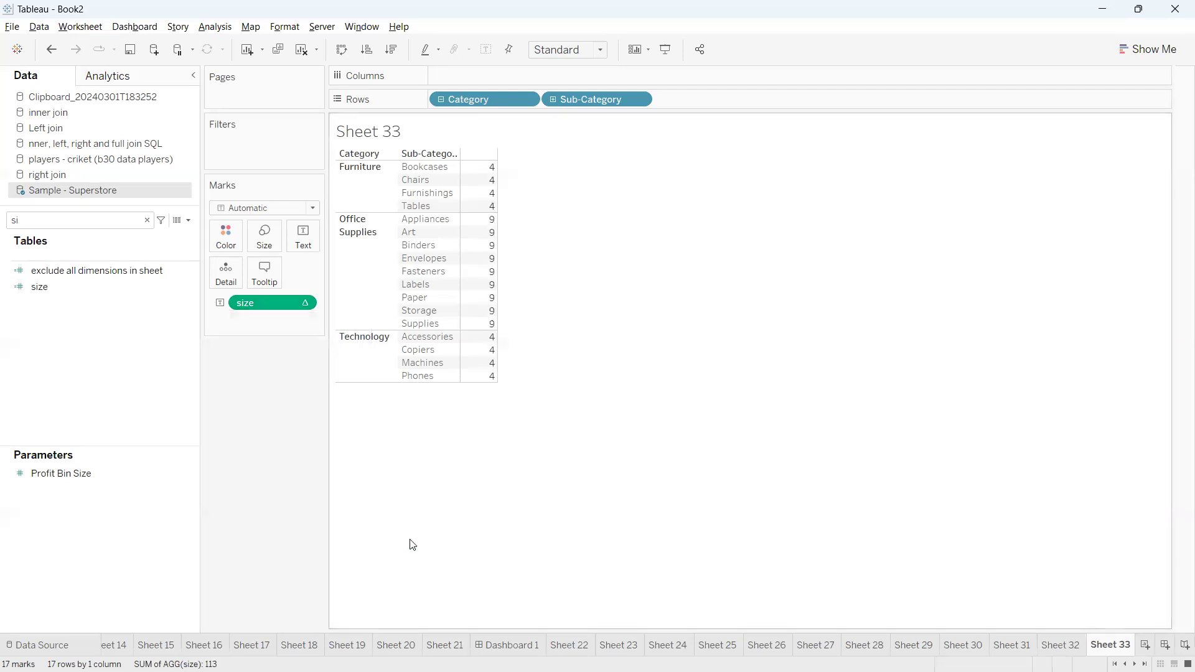
left_click_drag(450, 154, 468, 327)
left_click_drag(523, 265, 547, 253)
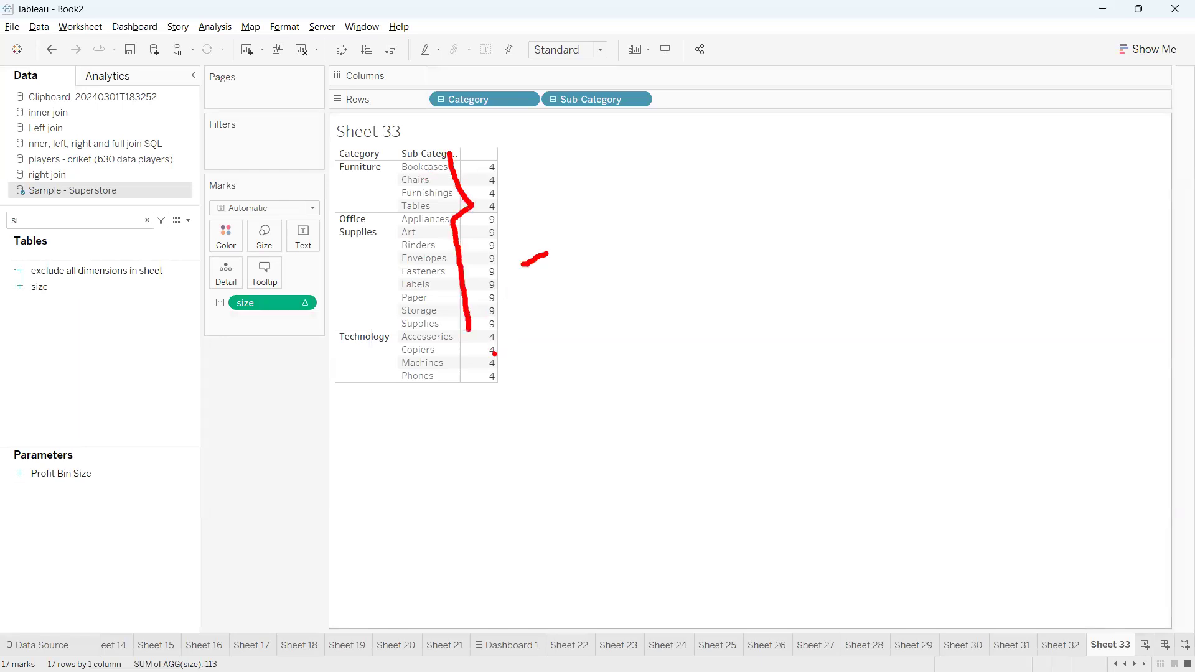
left_click_drag(492, 362, 579, 334)
key("Escape")
Edit size's table calculation to use Category above Sub-Category, at the Sub-Category level, restarting every Category, and mark up the category groups
right_click(297, 302)
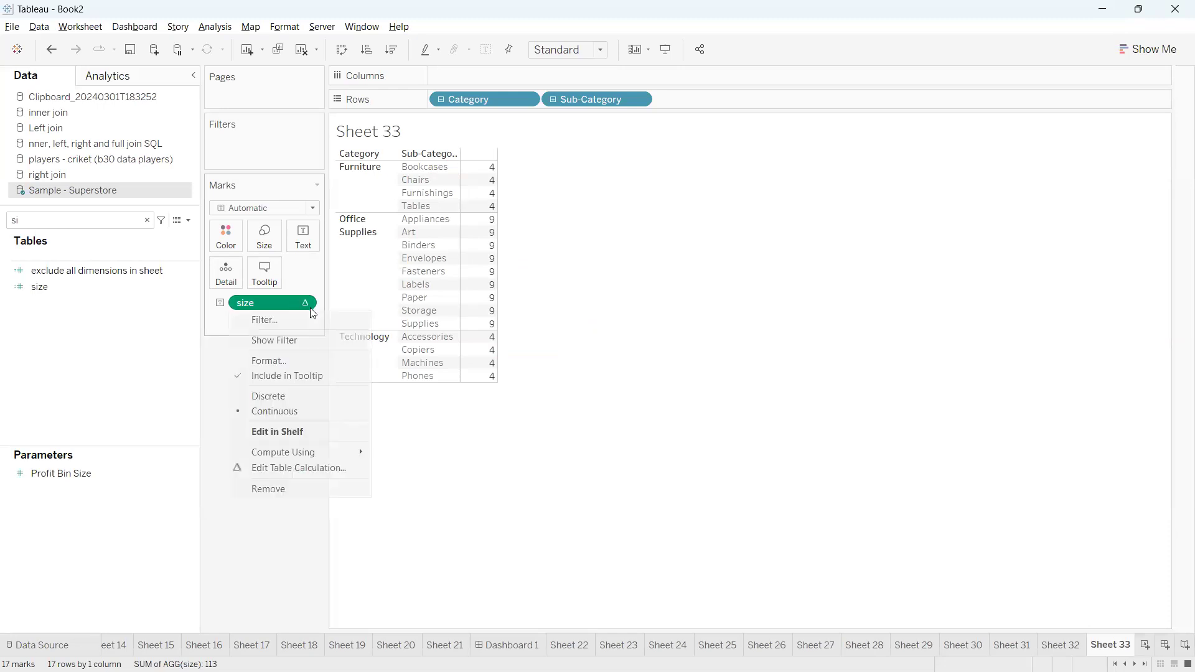
left_click(293, 469)
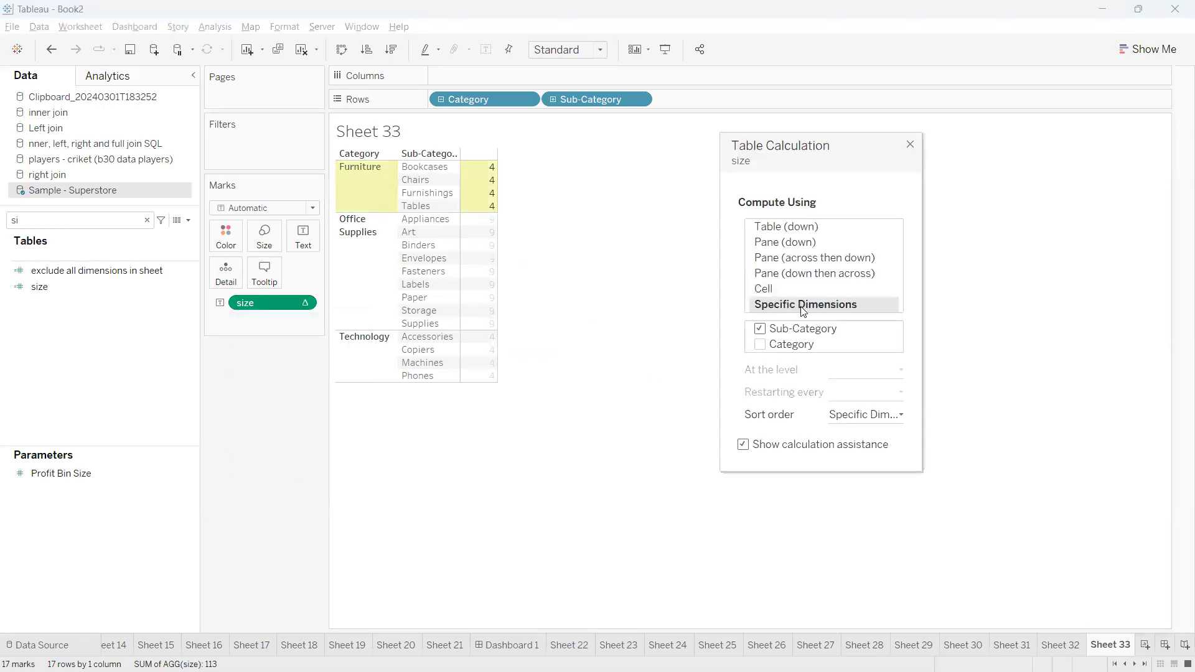
left_click_drag(795, 328, 797, 356)
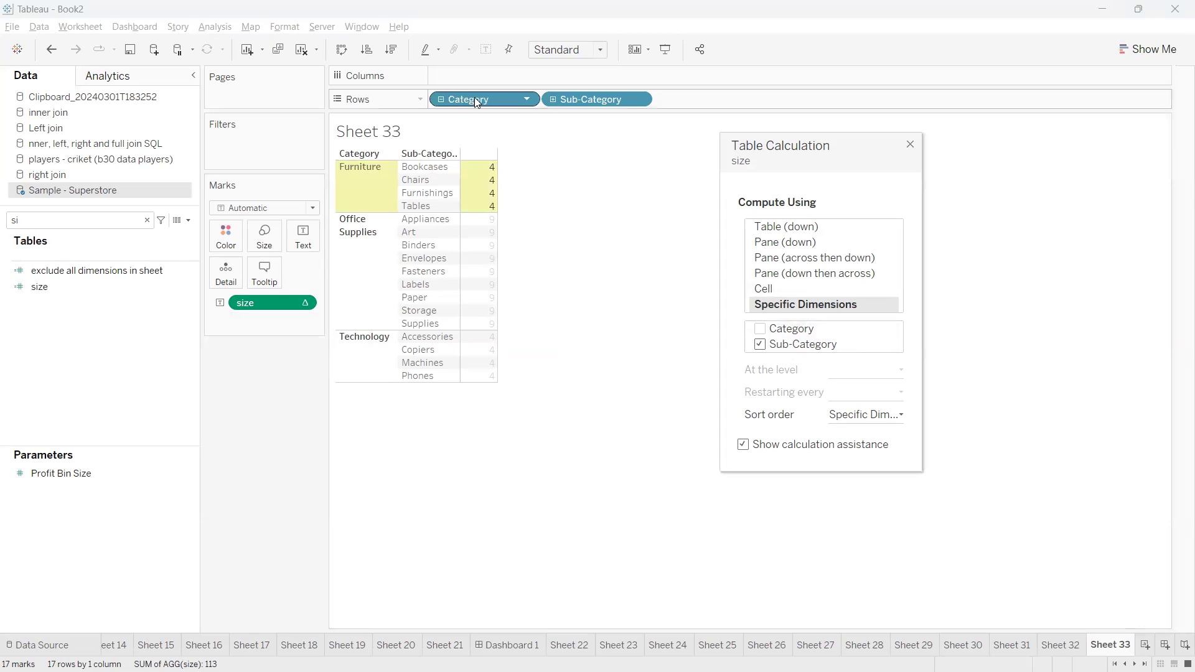
left_click(762, 329)
left_click(873, 372)
left_click(862, 414)
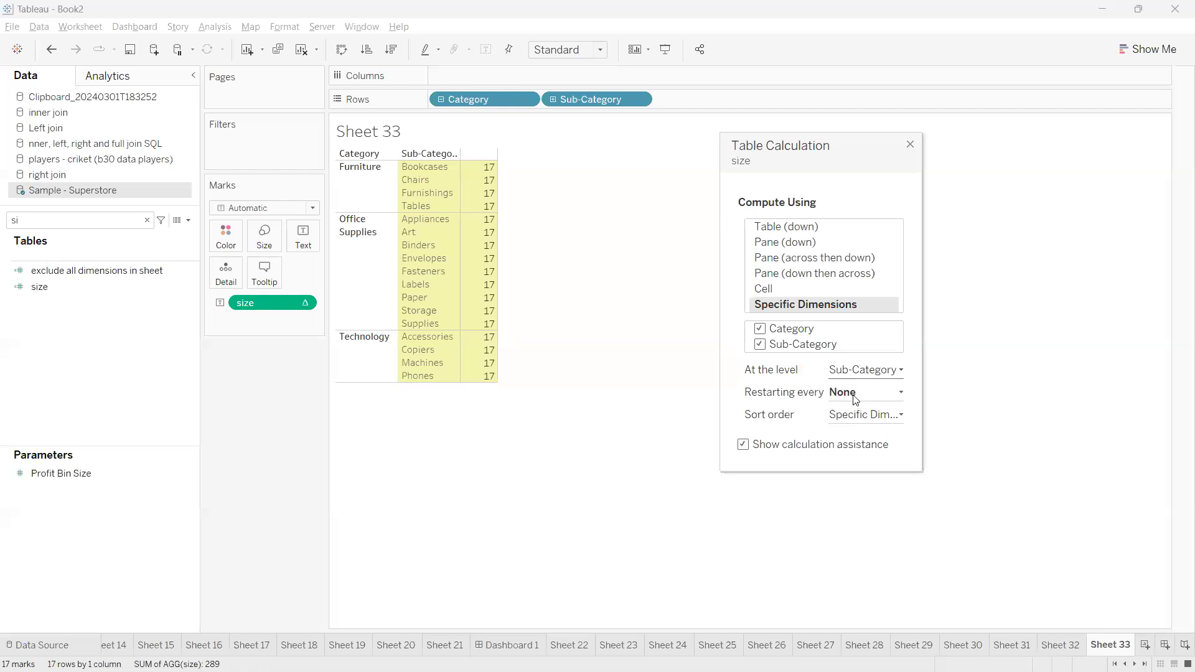
left_click(856, 399)
left_click(850, 420)
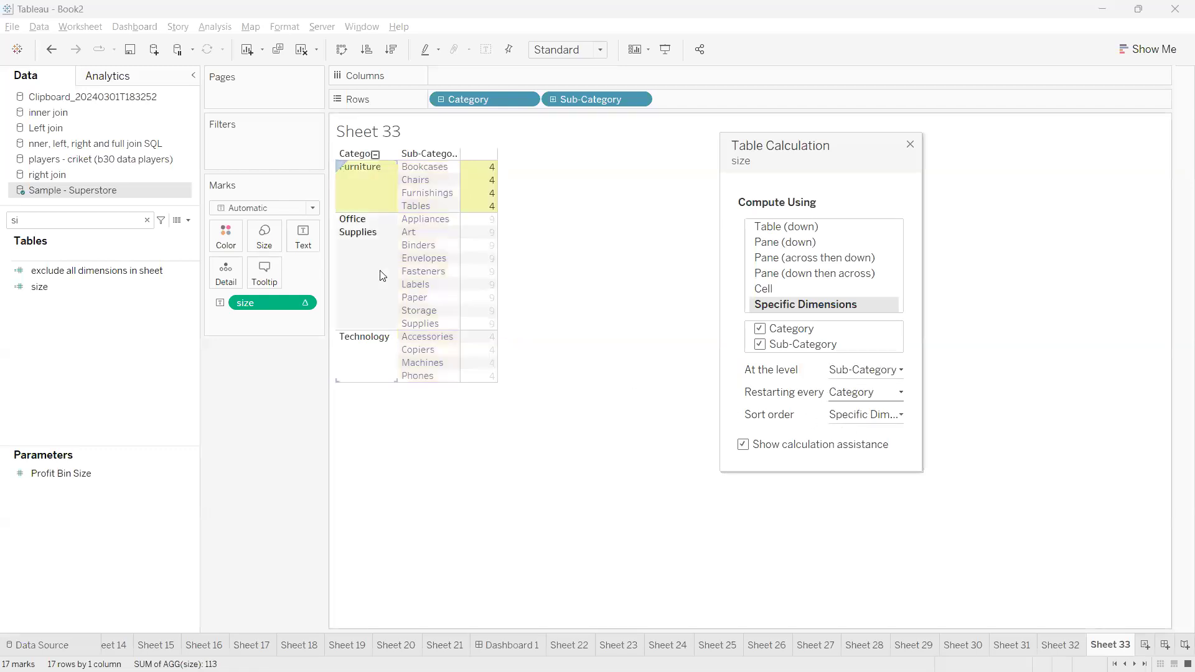
left_click_drag(500, 166, 515, 234)
mouse_move(311, 296)
left_mouse_down()
mouse_move(295, 302)
mouse_move(296, 332)
mouse_move(352, 307)
mouse_move(318, 297)
mouse_move(382, 404)
mouse_move(383, 385)
left_mouse_up()
key("Escape")
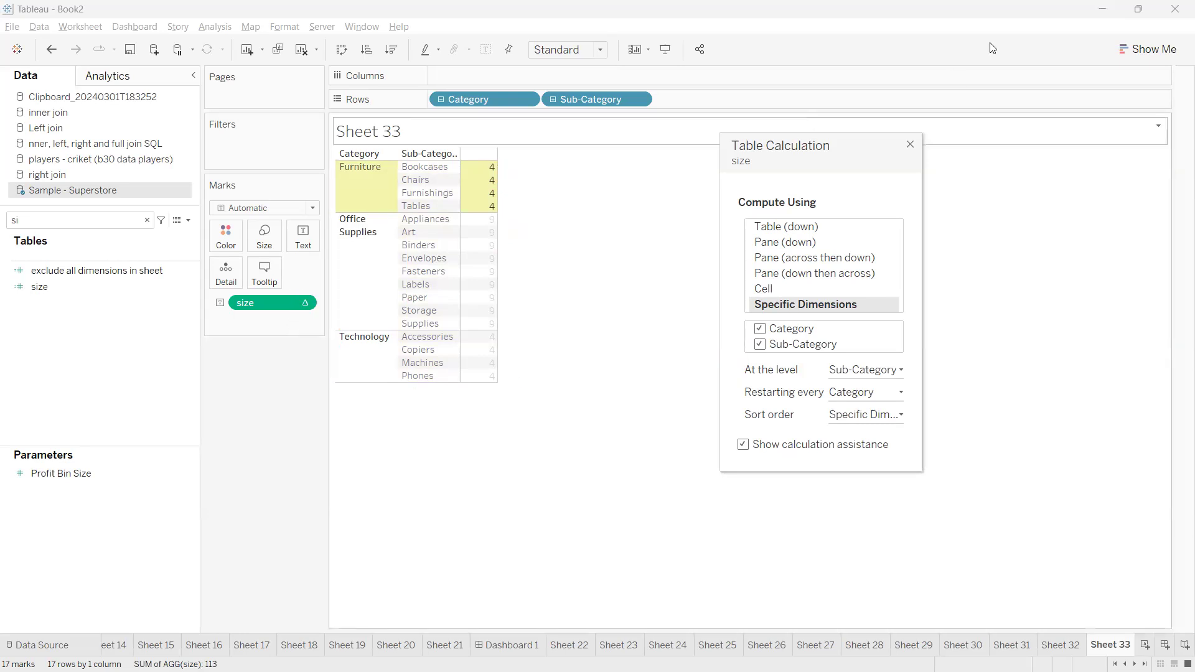
Clear the size table from the sheet, search the fields for orde, and add Order Date to the rows by year
left_click(910, 145)
left_click_drag(263, 303, 265, 387)
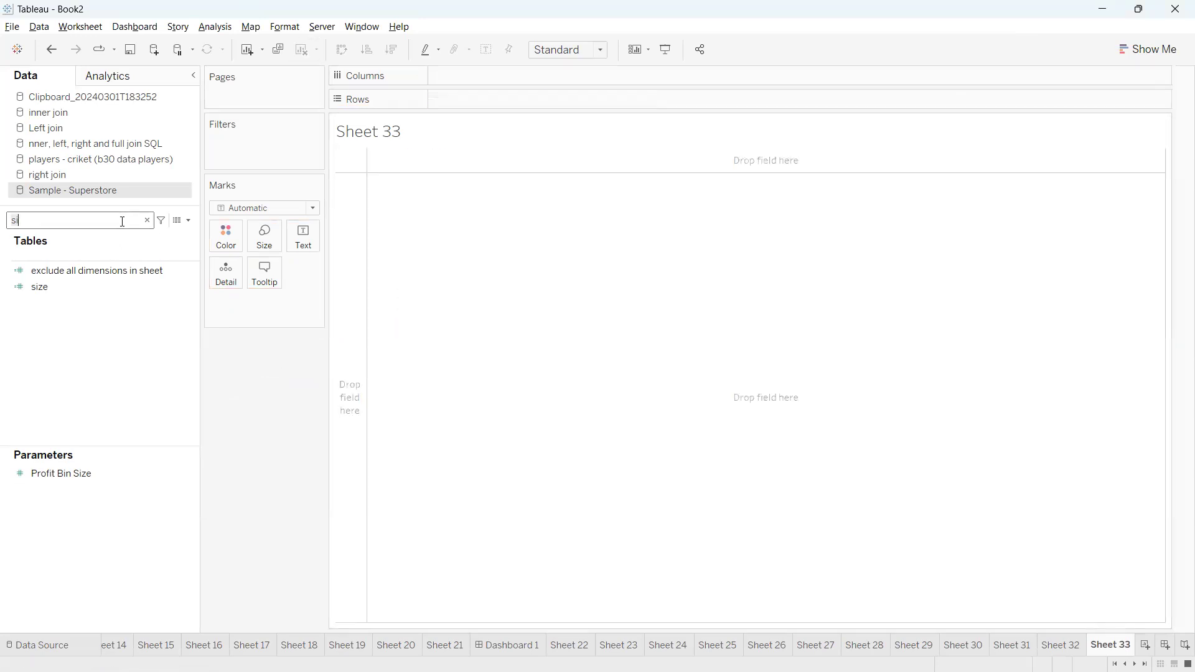
key("BackSpace")
key("BackSpace")
type("orde")
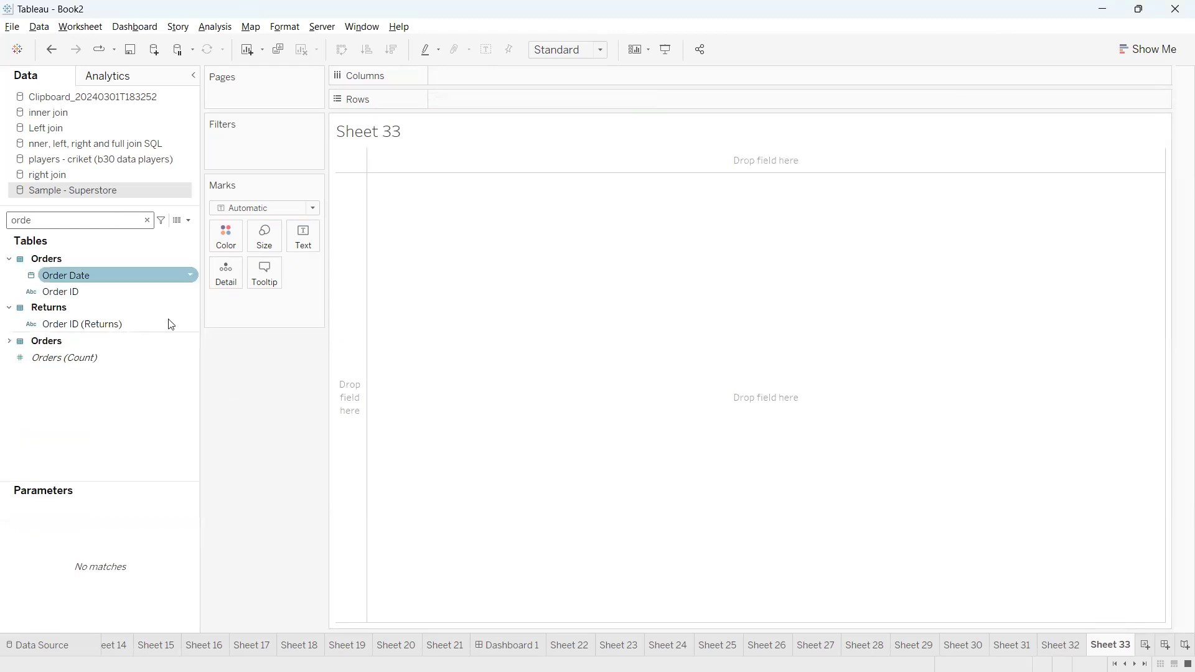
left_click_drag(81, 276, 470, 104)
Search the fields for sa and add Sales to the yearly table as text
left_click(126, 216)
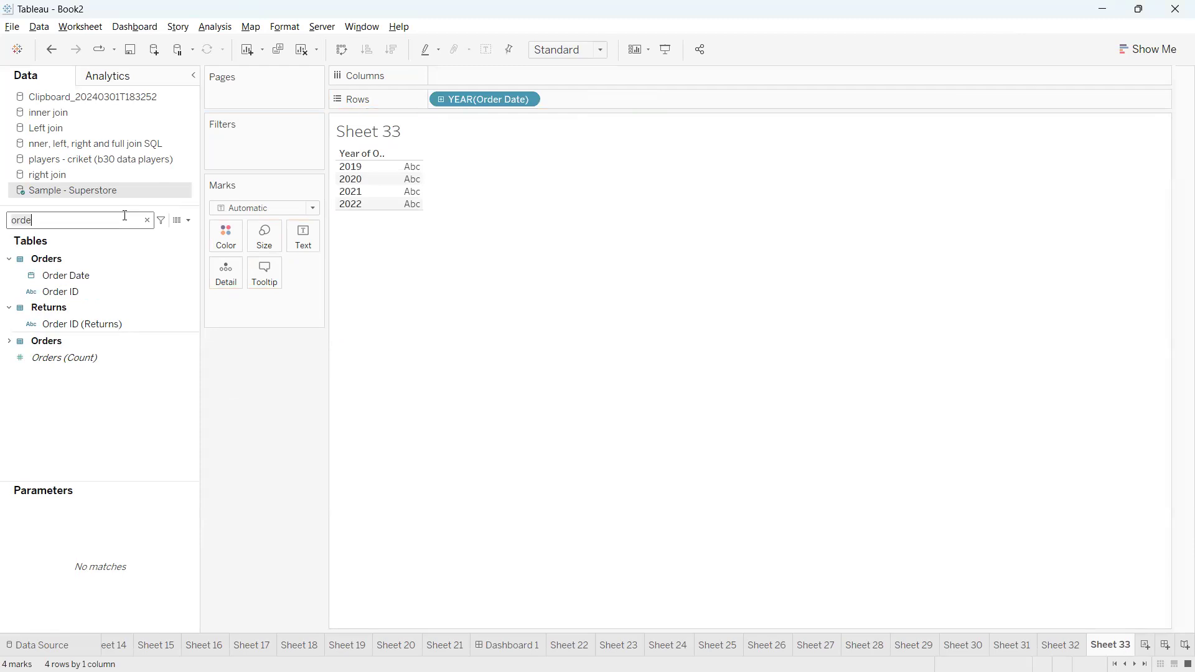
key("BackSpace")
key("BackSpace")
key("BackSpace")
key("BackSpace")
type("sa")
left_click(91, 287)
left_click_drag(91, 292, 381, 438)
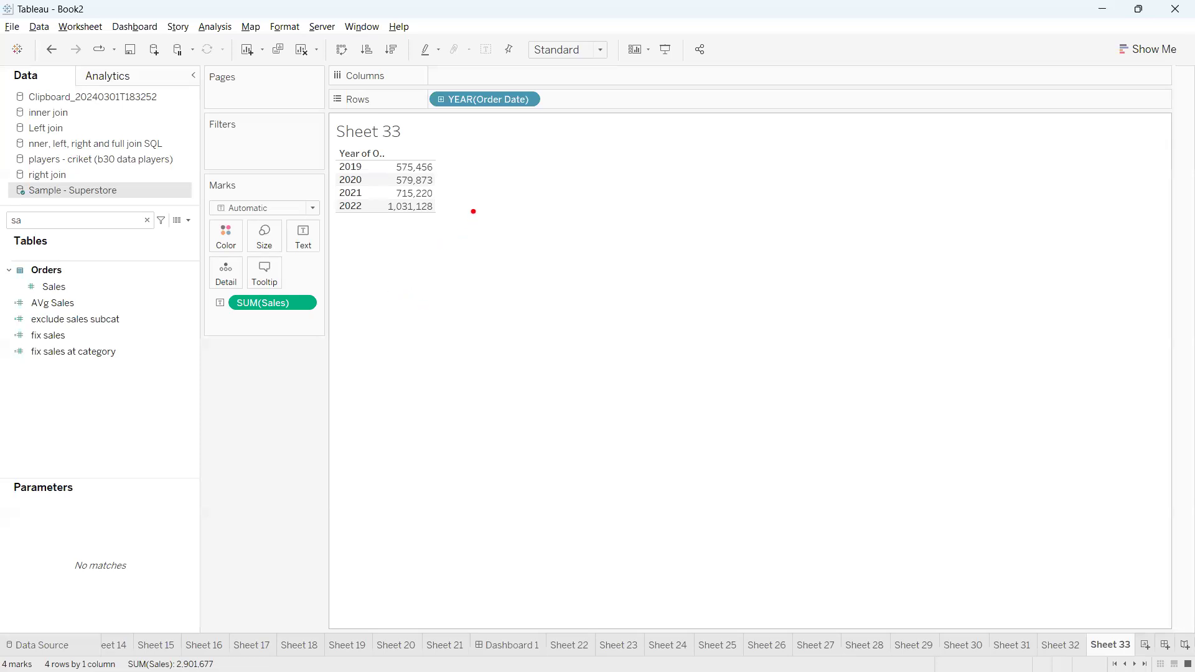
Mark the 2021 and 2022 sales values and handwrite notes linking 0 to current, -1 to previous and 1 to next
mouse_move(441, 210)
left_mouse_down()
mouse_move(499, 209)
mouse_move(451, 191)
mouse_move(480, 185)
left_mouse_up()
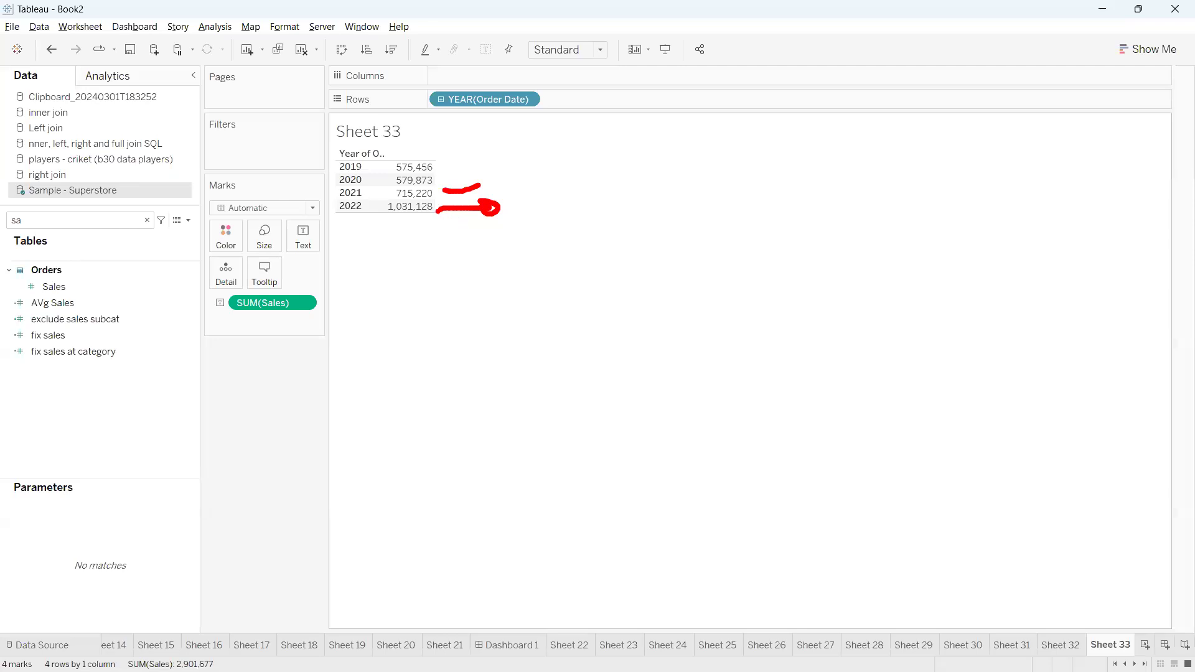
mouse_move(440, 211)
left_mouse_down()
mouse_move(466, 209)
mouse_move(491, 176)
left_mouse_up()
mouse_move(458, 331)
left_mouse_down()
mouse_move(438, 375)
mouse_move(477, 341)
mouse_move(452, 331)
mouse_move(497, 346)
mouse_move(624, 316)
mouse_move(574, 308)
left_mouse_up()
left_click_drag(605, 314, 617, 354)
mouse_move(695, 269)
left_mouse_down()
mouse_move(678, 315)
mouse_move(770, 306)
left_mouse_up()
mouse_move(767, 258)
left_mouse_down()
mouse_move(809, 281)
mouse_move(842, 272)
left_mouse_up()
mouse_move(842, 238)
left_mouse_down()
mouse_move(1021, 187)
mouse_move(1041, 198)
mouse_move(1079, 158)
left_mouse_up()
mouse_move(454, 504)
left_mouse_down()
mouse_move(498, 482)
mouse_move(534, 519)
mouse_move(600, 461)
mouse_move(604, 497)
left_mouse_up()
mouse_move(680, 426)
left_mouse_down()
mouse_move(666, 396)
mouse_move(786, 421)
mouse_move(898, 363)
left_mouse_up()
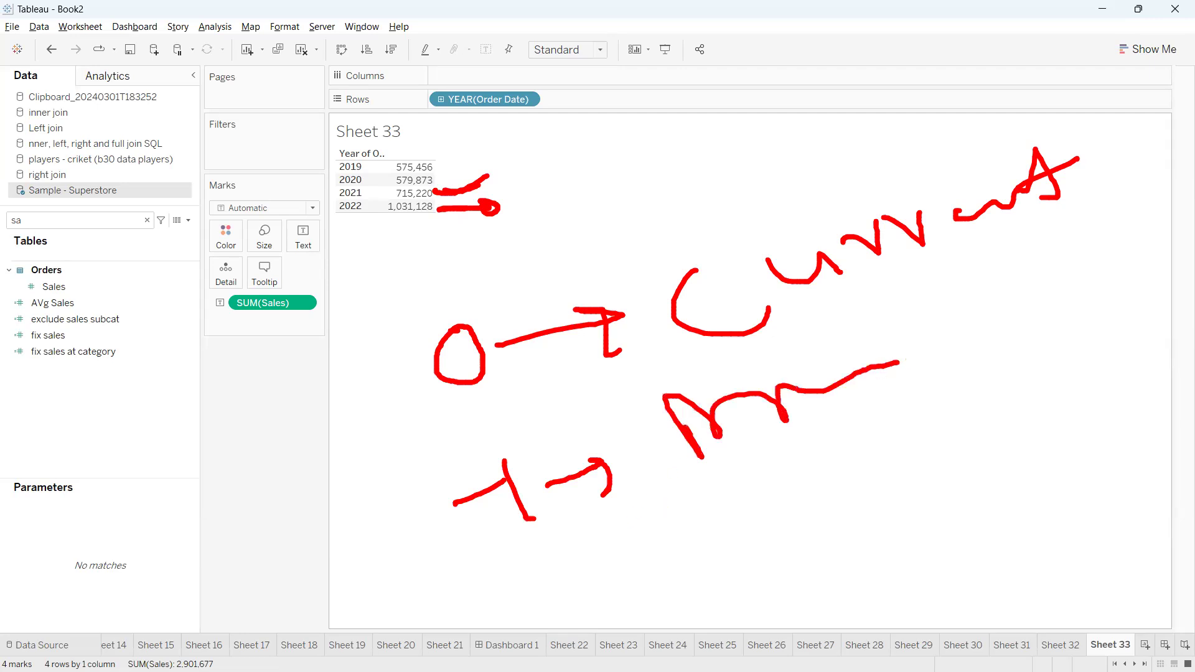
mouse_move(561, 543)
left_mouse_down()
mouse_move(583, 585)
mouse_move(679, 533)
mouse_move(690, 563)
left_mouse_up()
left_click_drag(728, 512, 764, 478)
Mark up the handwritten offset notes, rewrite the 1s as 2s, and clear all drawings from the screen
left_click_drag(477, 326, 533, 282)
left_click_drag(508, 458, 549, 423)
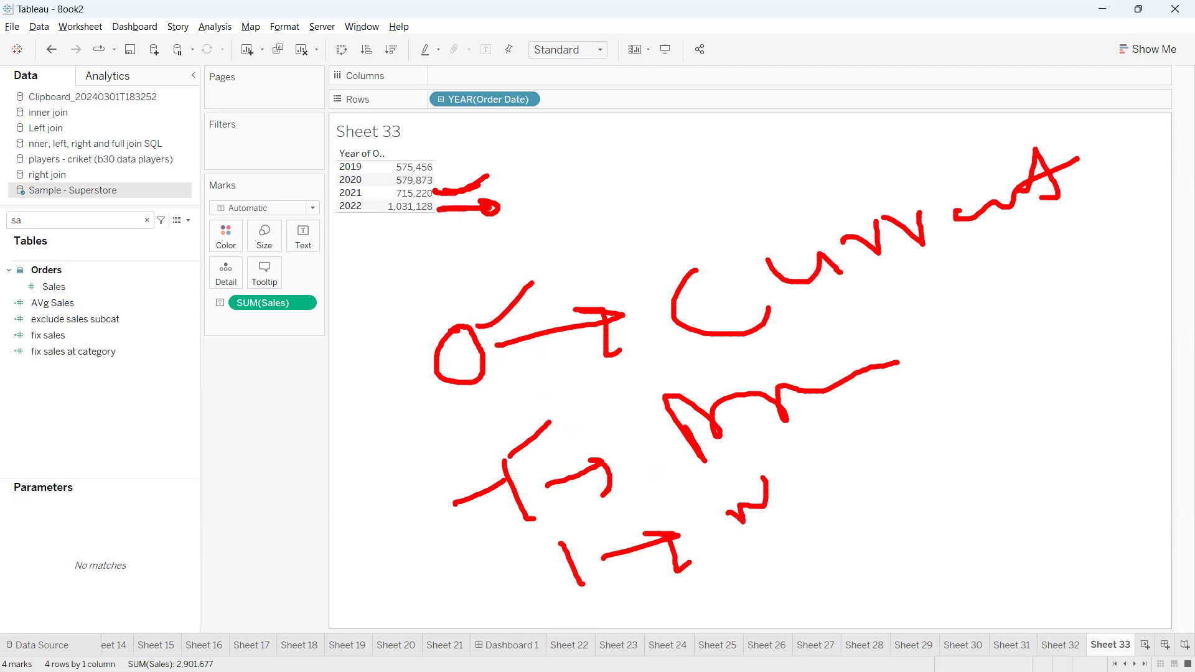
left_click_drag(588, 556, 653, 512)
mouse_move(480, 456)
left_mouse_down()
mouse_move(520, 495)
mouse_move(558, 504)
left_mouse_up()
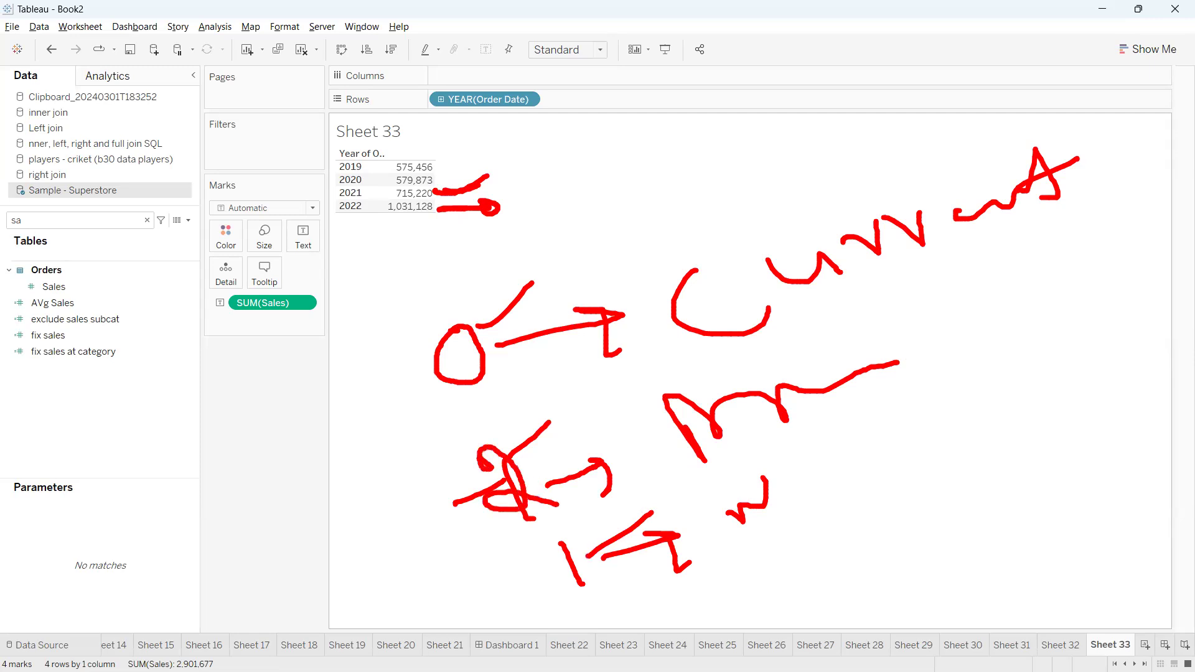
mouse_move(549, 552)
left_mouse_down()
mouse_move(582, 585)
mouse_move(548, 590)
mouse_move(598, 586)
left_mouse_up()
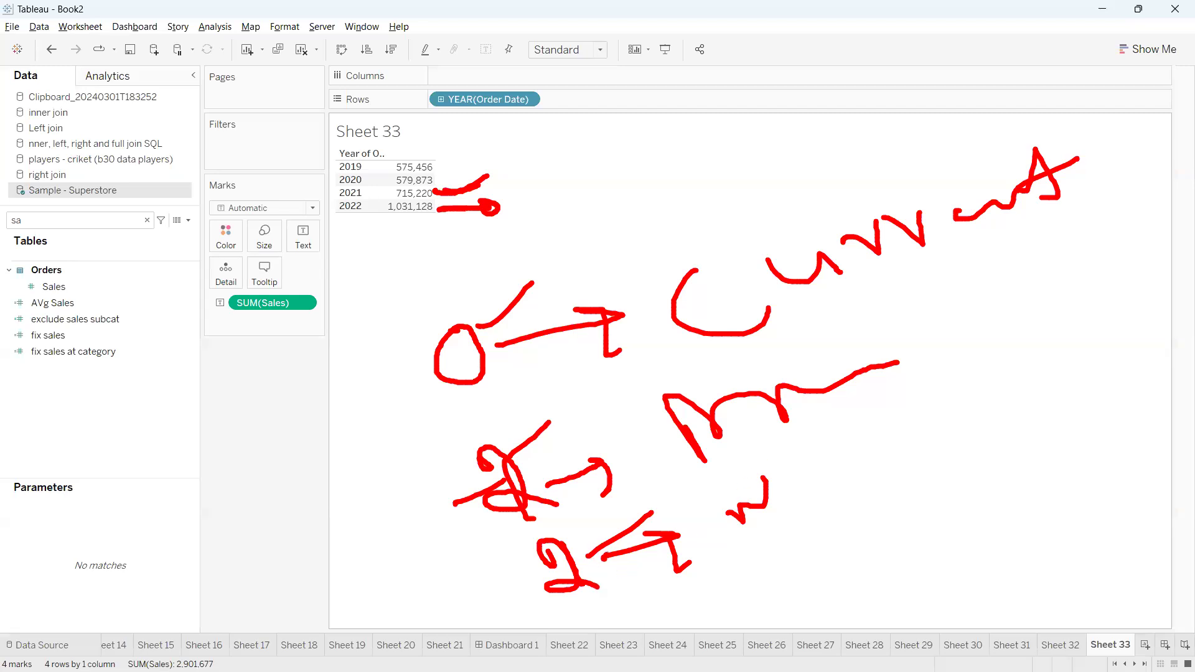
left_click_drag(604, 556, 732, 493)
left_click_drag(546, 467, 571, 462)
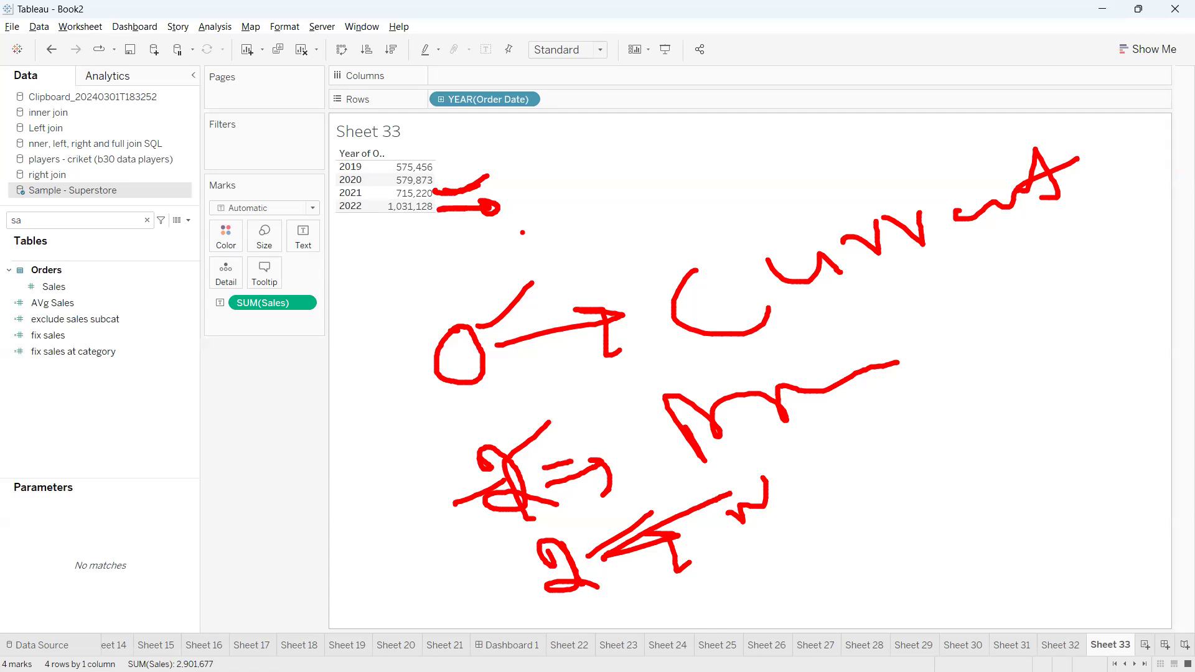
key("Escape")
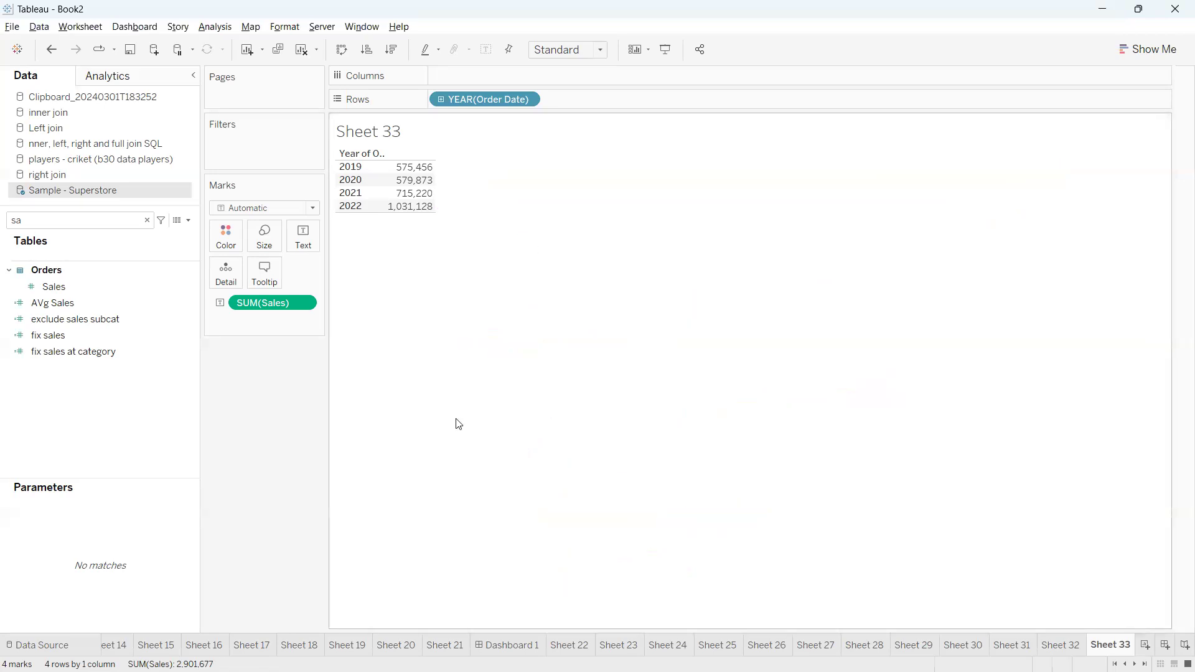
Draw arrows from the 2019, 2020 and 2021 sales values to the following year's row, and clear the drawings
key("ctrl+2")
mouse_move(441, 193)
left_mouse_down()
mouse_move(466, 190)
mouse_move(461, 206)
mouse_move(467, 181)
mouse_move(503, 180)
mouse_move(495, 190)
mouse_move(514, 193)
left_mouse_up()
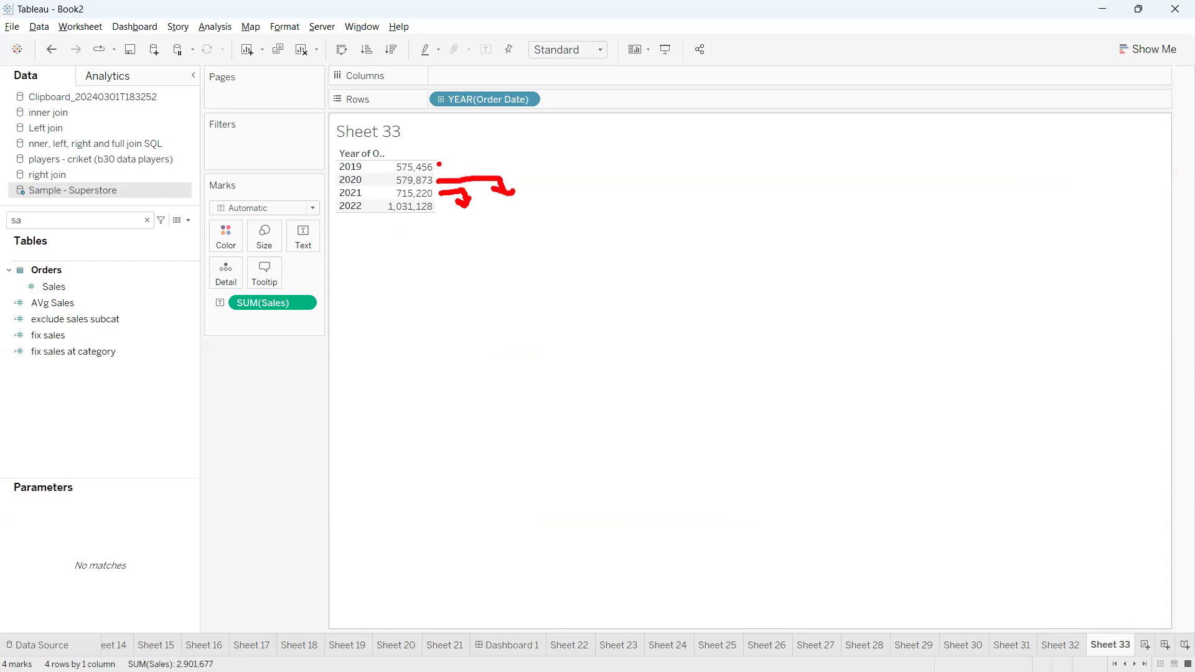
mouse_move(439, 165)
left_mouse_down()
mouse_move(532, 164)
mouse_move(542, 182)
mouse_move(530, 177)
mouse_move(557, 177)
left_mouse_up()
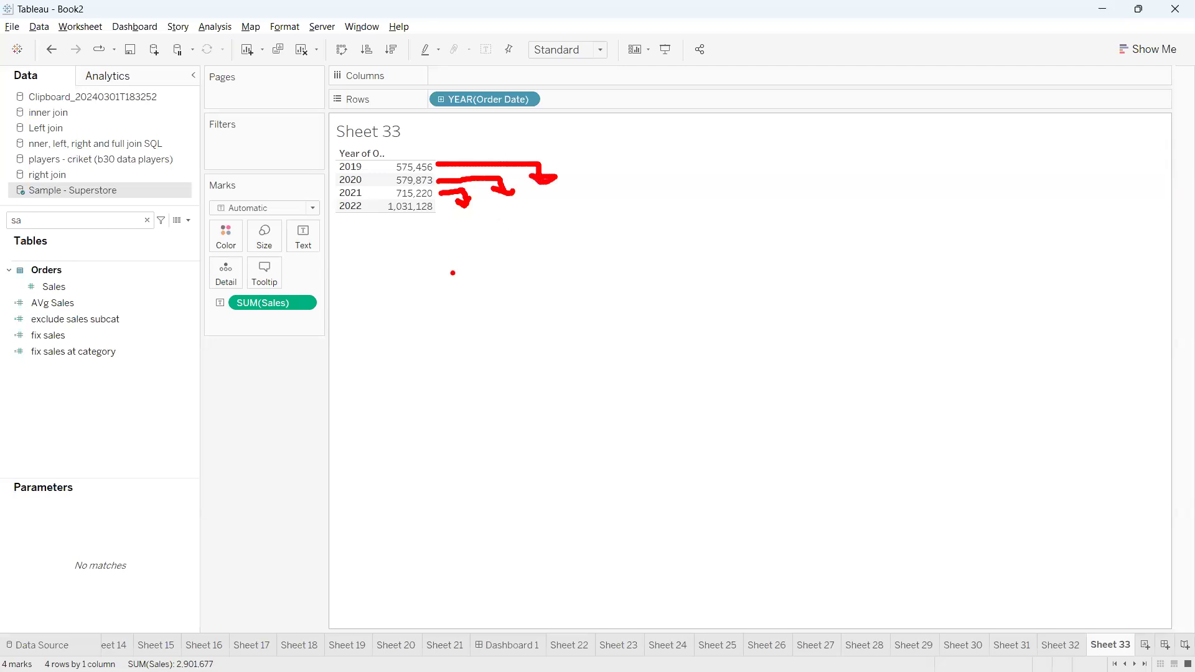
key("Escape")
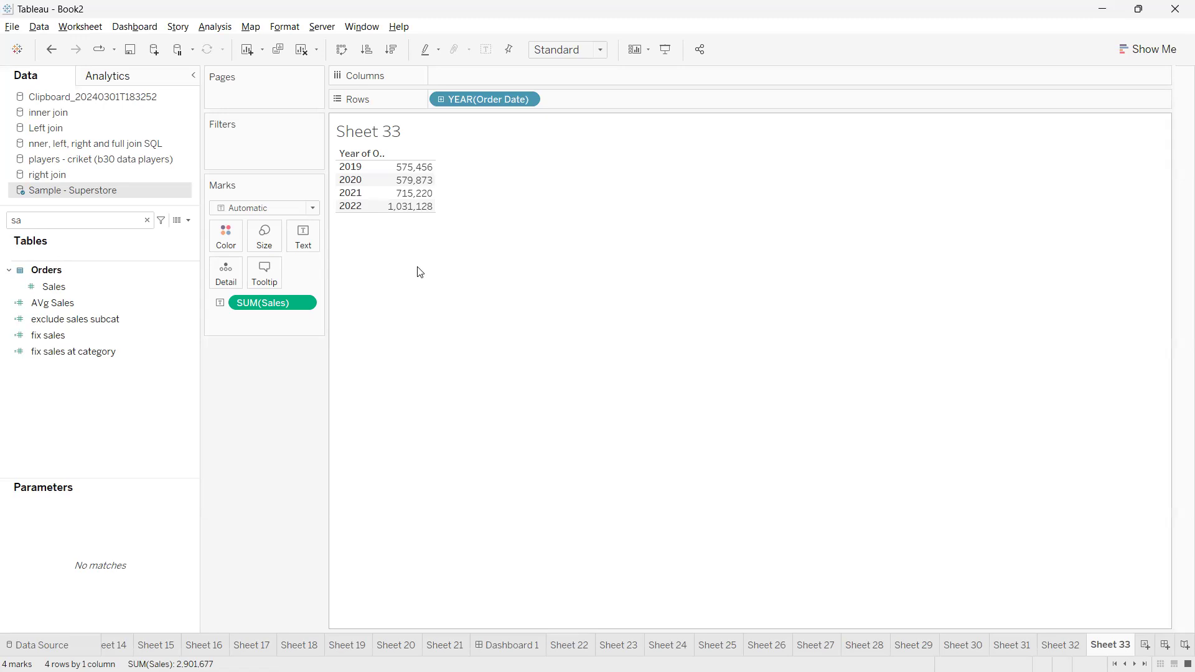
Create a calculated field named lookup and start its formula with the LOOKUP function
left_click(188, 222)
left_click(175, 234)
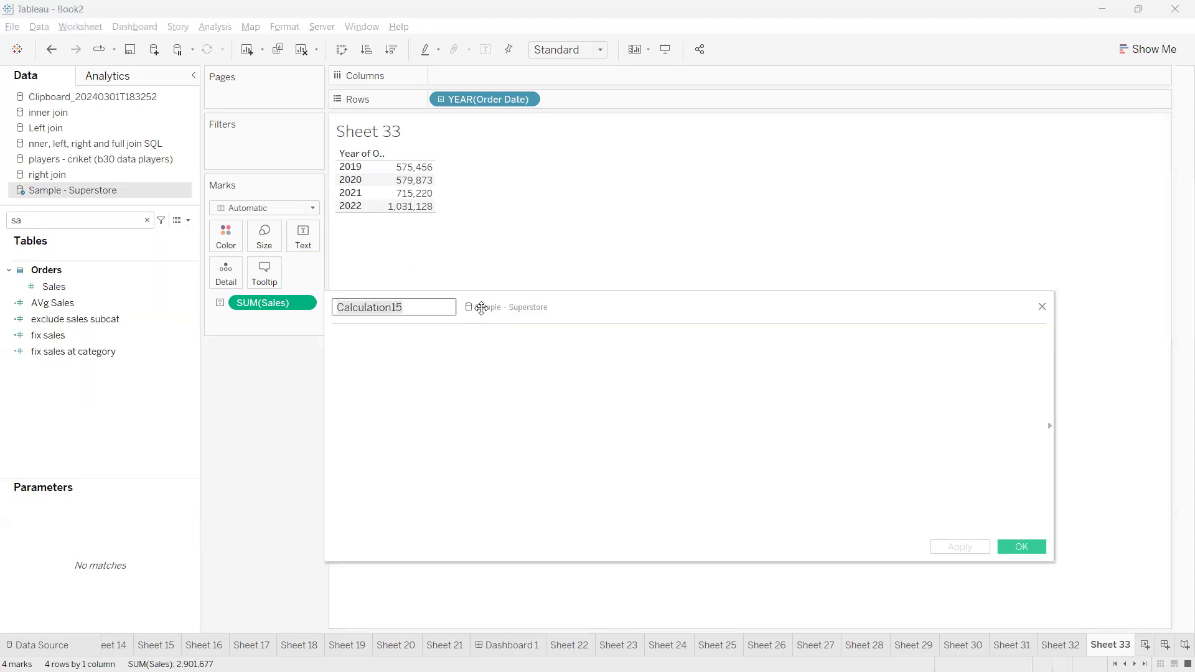
type("lookup")
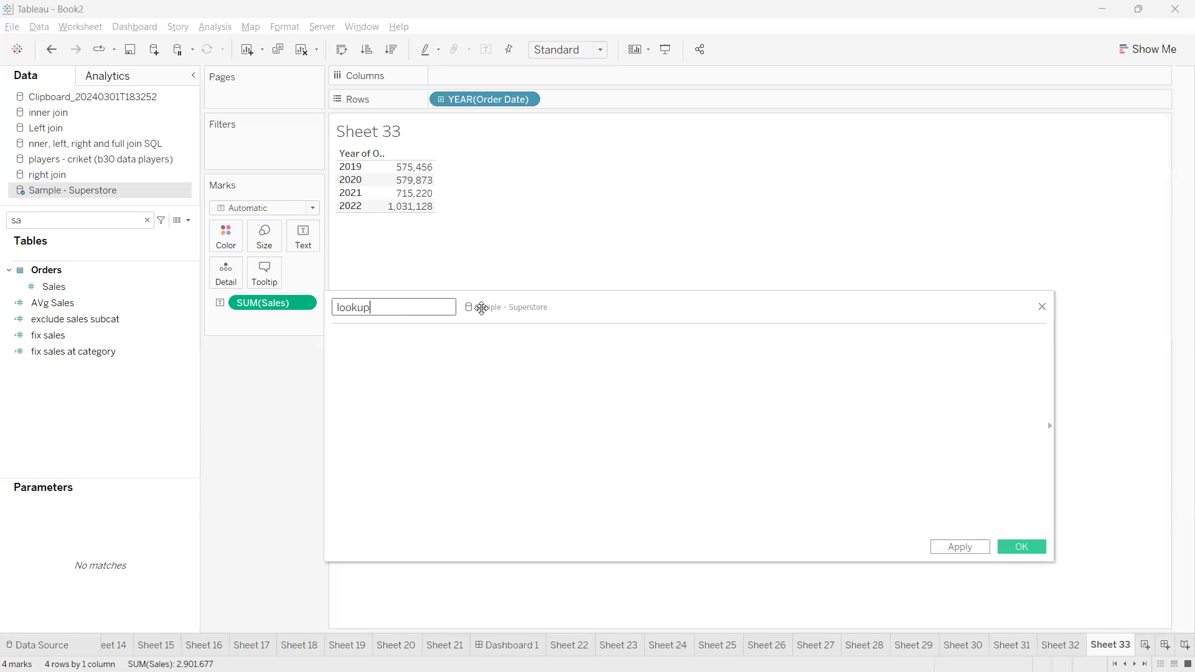
left_click(484, 381)
type("look")
key("Return")
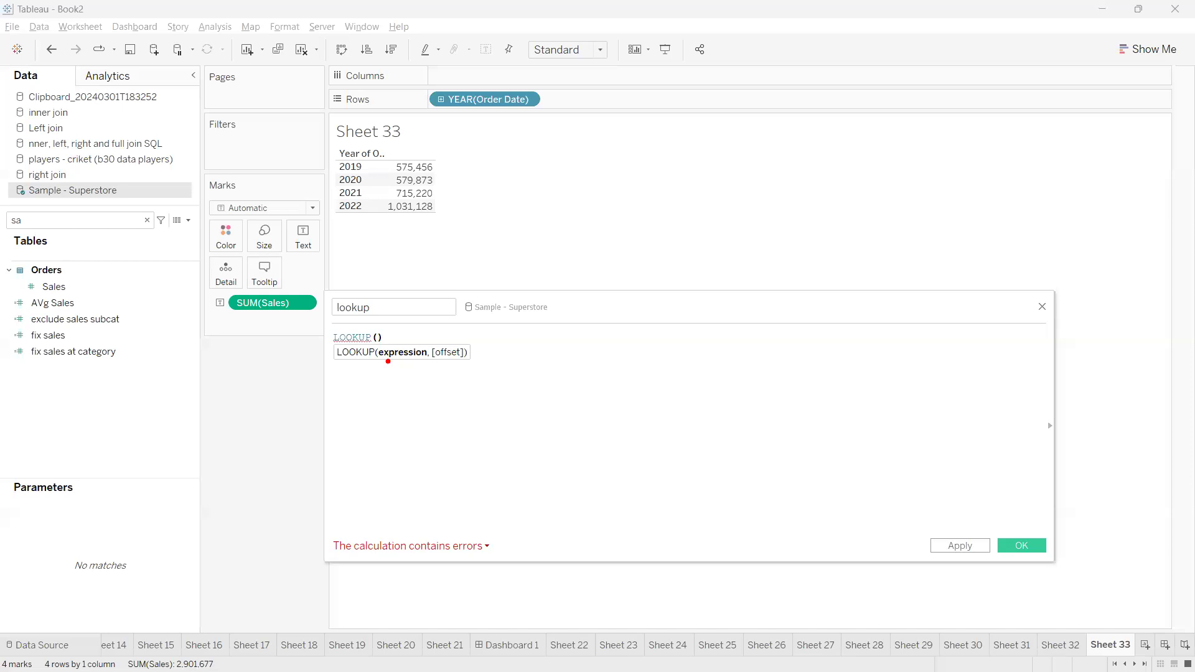
Mark up the expression and offset arguments of LOOKUP with underlines, brackets, arrows and handwritten notes, and clear the drawings
left_click_drag(387, 362, 473, 365)
mouse_move(521, 341)
left_mouse_down()
mouse_move(506, 349)
mouse_move(549, 380)
left_mouse_up()
mouse_move(563, 334)
left_mouse_down()
mouse_move(596, 363)
mouse_move(589, 370)
left_mouse_up()
mouse_move(435, 342)
left_mouse_down()
mouse_move(473, 347)
mouse_move(501, 322)
mouse_move(493, 337)
left_mouse_up()
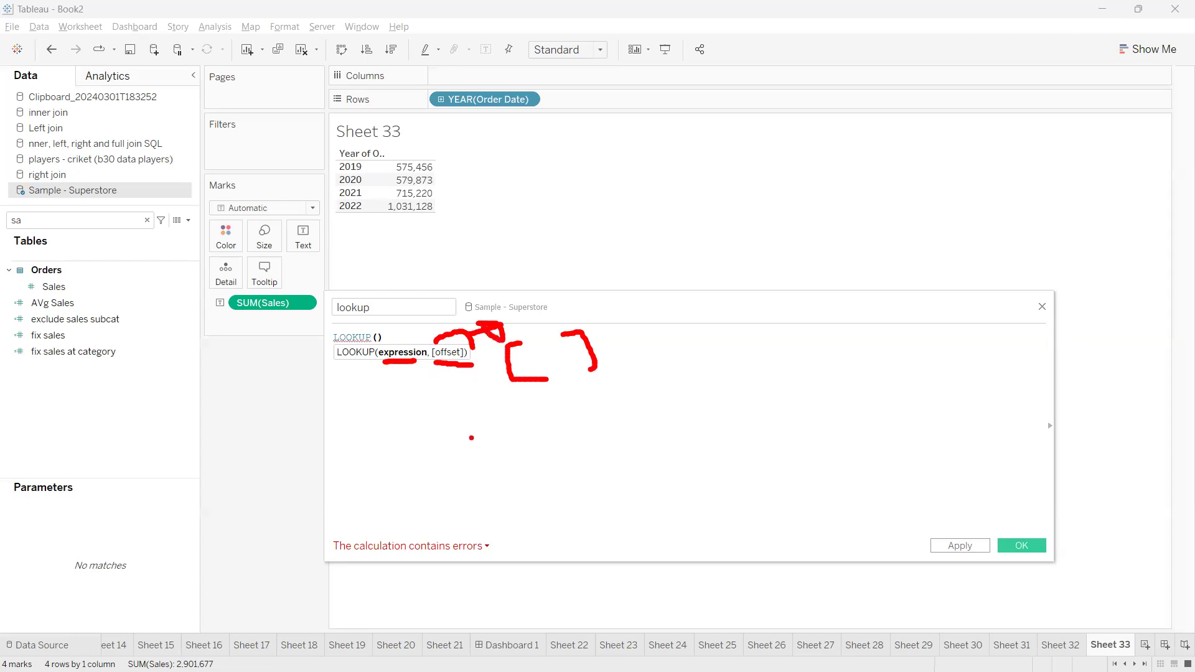
mouse_move(444, 367)
left_mouse_down()
mouse_move(476, 451)
mouse_move(473, 419)
mouse_move(447, 426)
left_mouse_up()
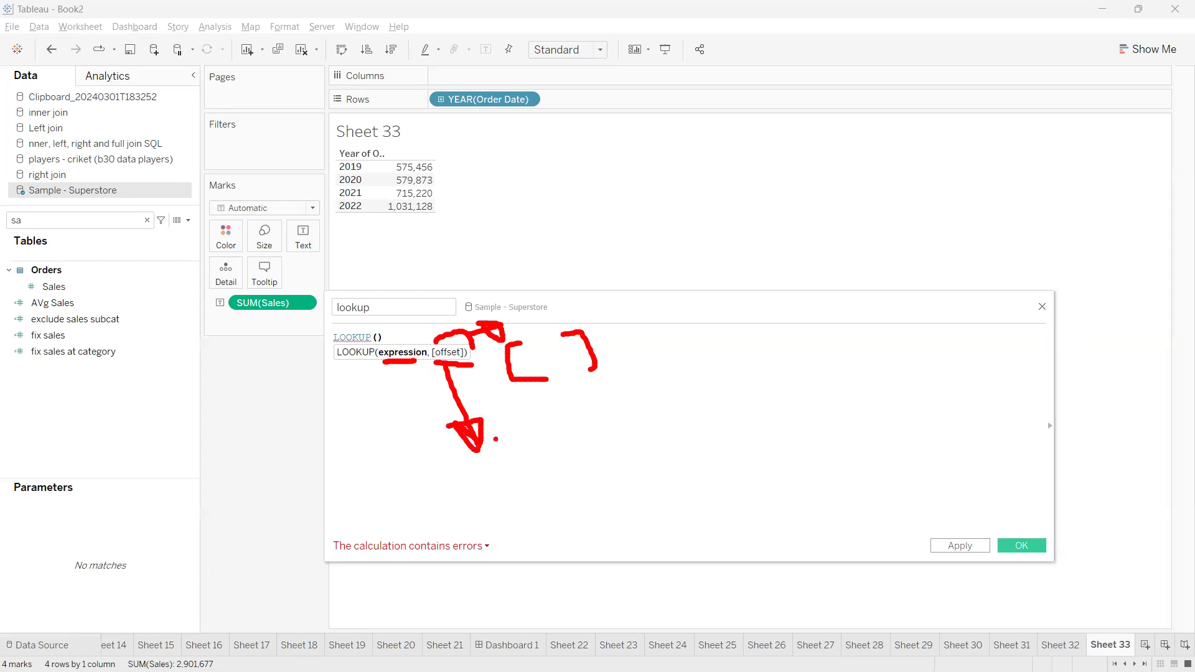
mouse_move(497, 452)
left_mouse_down()
mouse_move(515, 443)
mouse_move(528, 465)
left_mouse_up()
mouse_move(518, 492)
left_mouse_down()
mouse_move(529, 489)
mouse_move(523, 506)
left_mouse_up()
mouse_move(537, 464)
left_mouse_down()
mouse_move(553, 504)
mouse_move(535, 491)
left_mouse_up()
key("Escape")
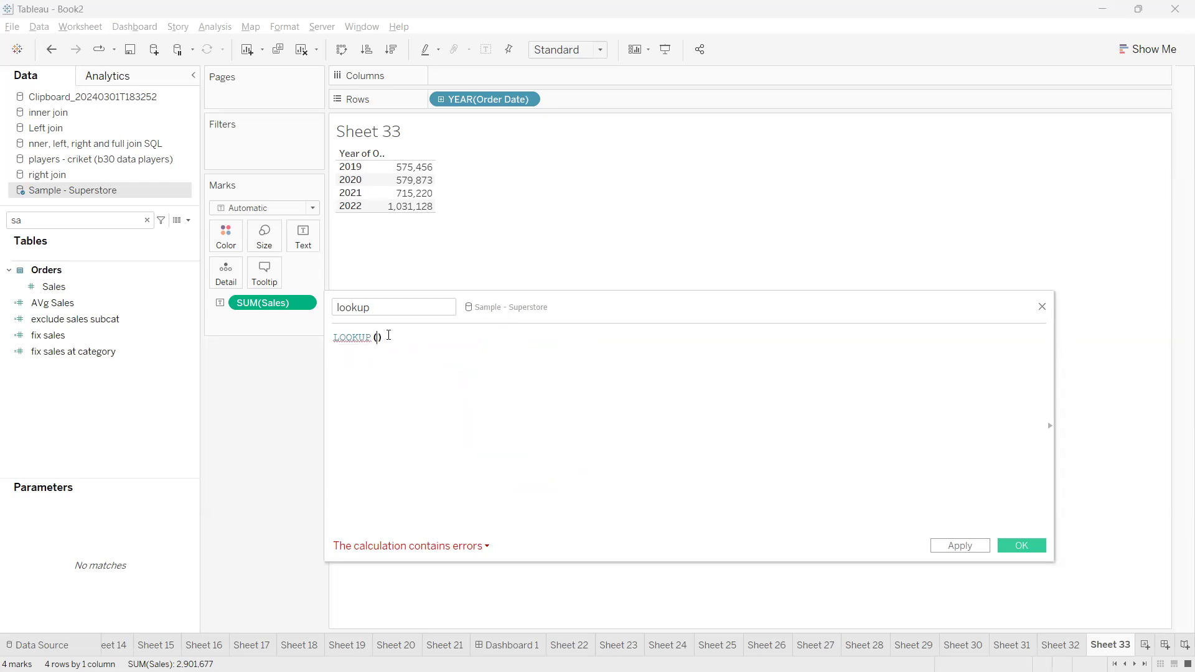
Complete the formula as LOOKUP(SUM([Sales]), -1) and apply it
mouse_move(394, 196)
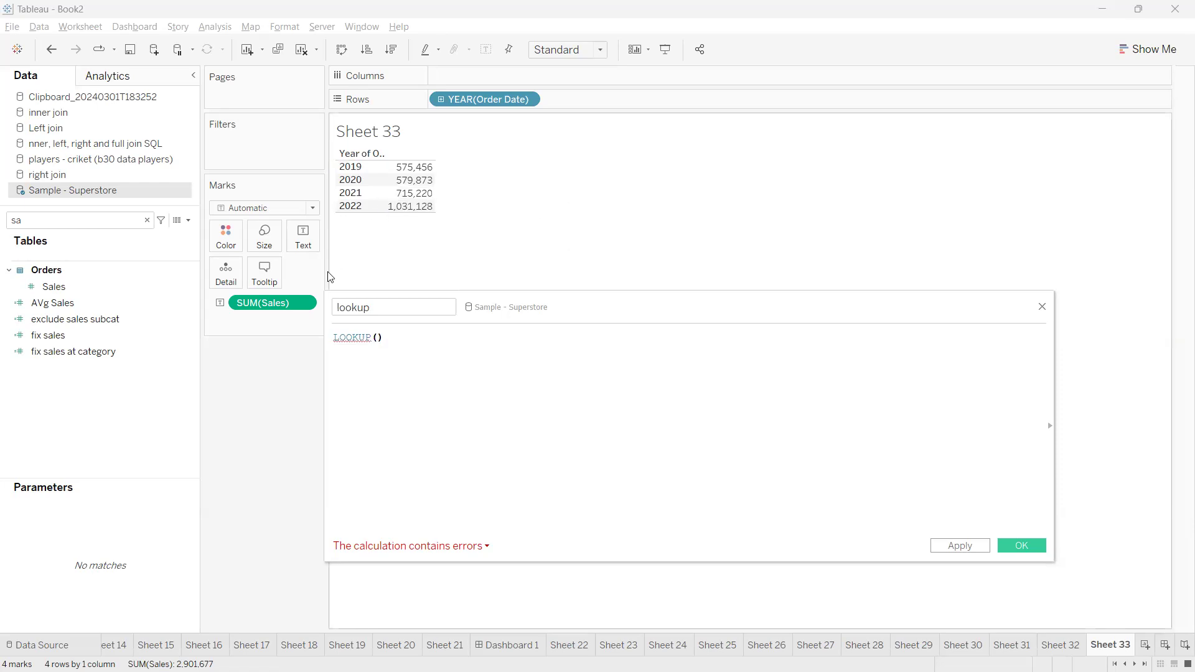
left_click_drag(275, 305, 382, 380)
type(", -1")
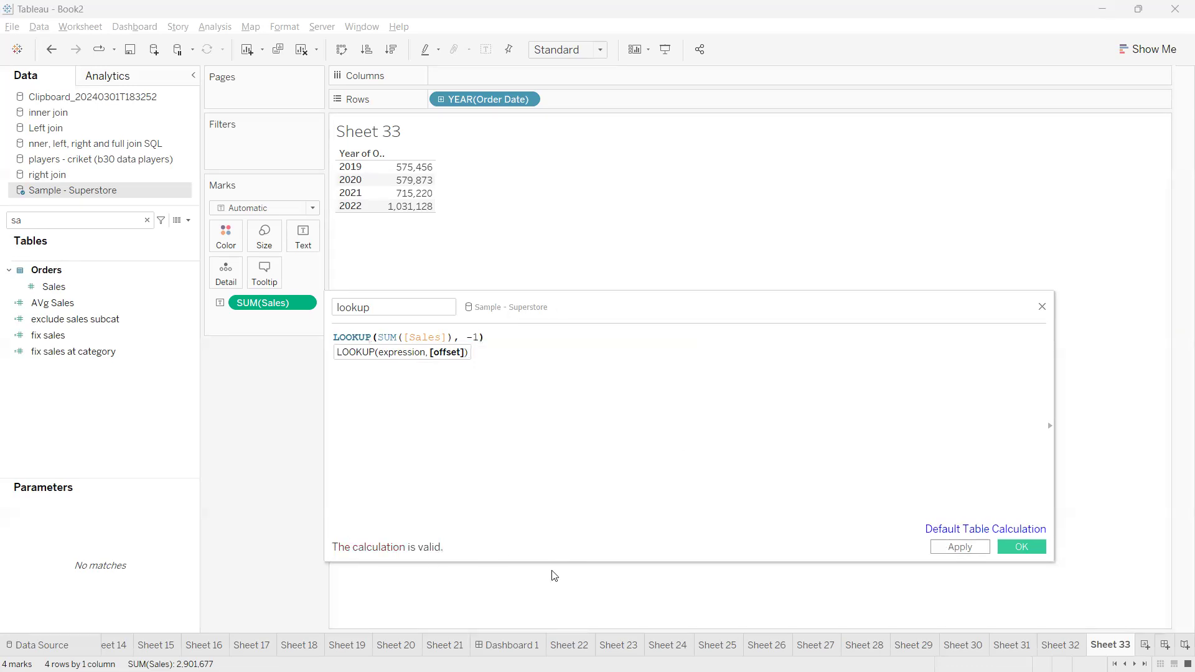
left_click(951, 548)
Move the calculation editor clear of the table, search the fields for look and add lookup to the table
left_click_drag(643, 307, 702, 399)
left_click(63, 225)
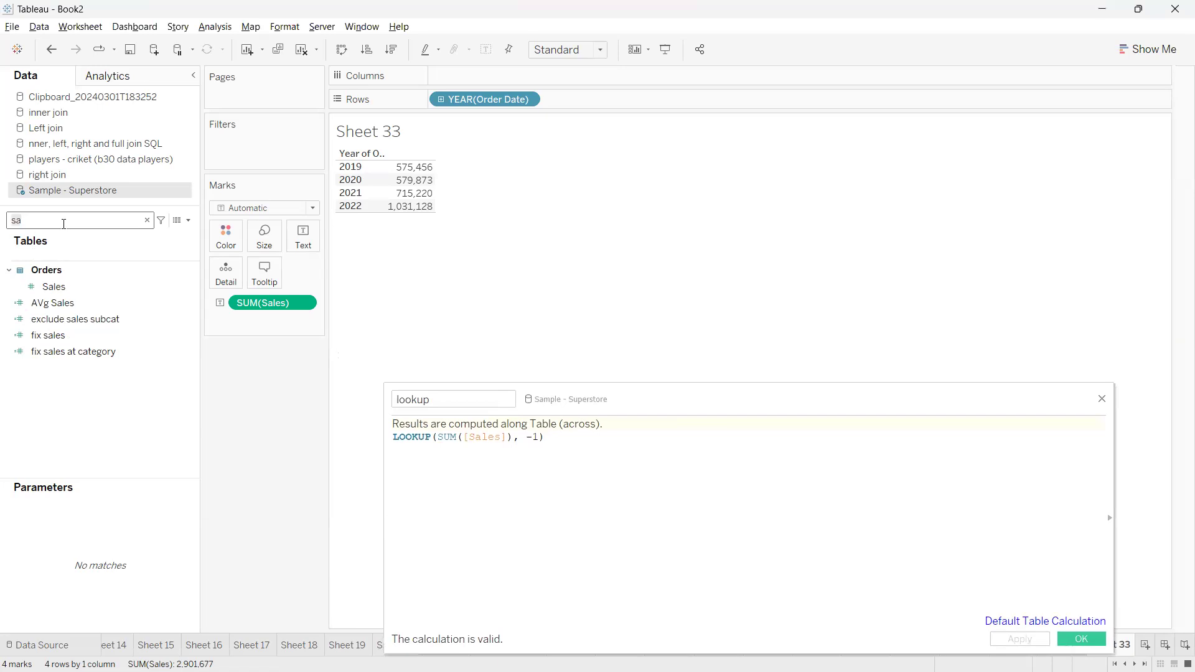
key("BackSpace")
key("BackSpace")
type("look")
double_click(57, 270)
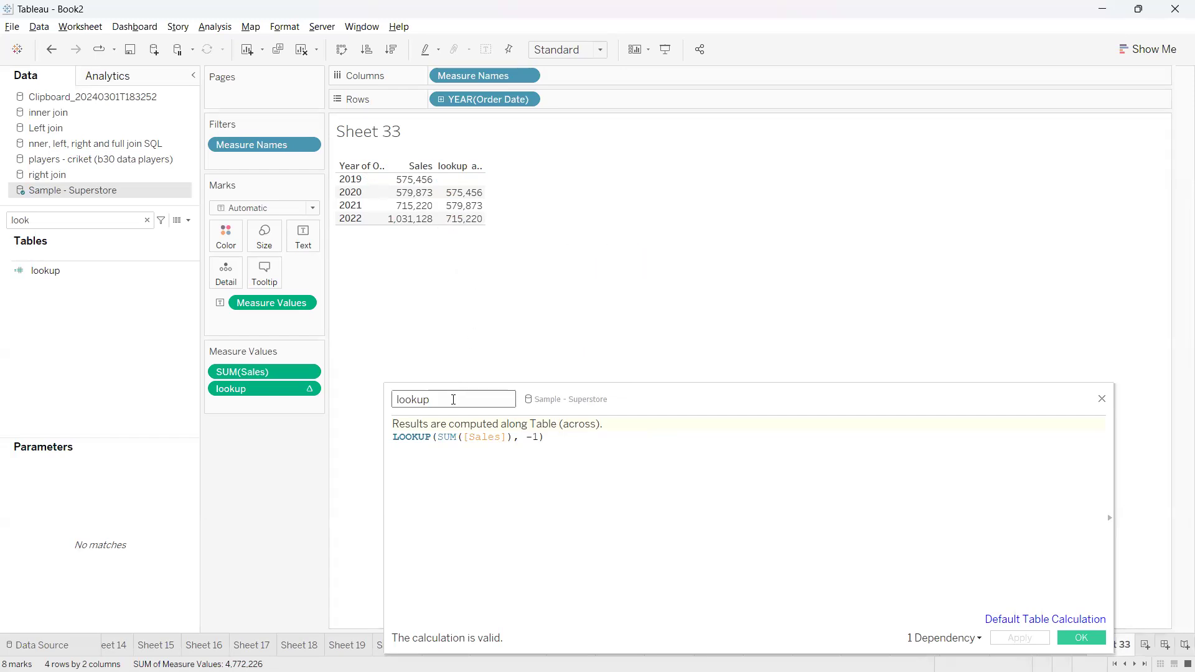
Highlight the 2022 and 2019 rows to compare their sales with the lookup values
left_click(358, 224)
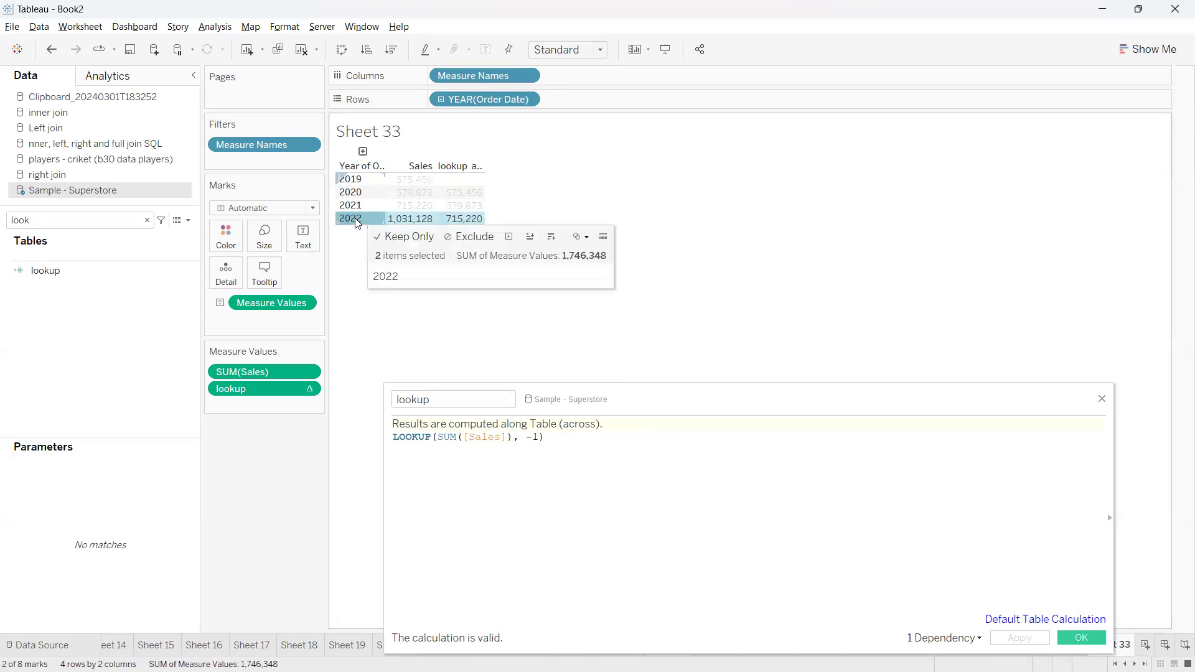
left_click(348, 180)
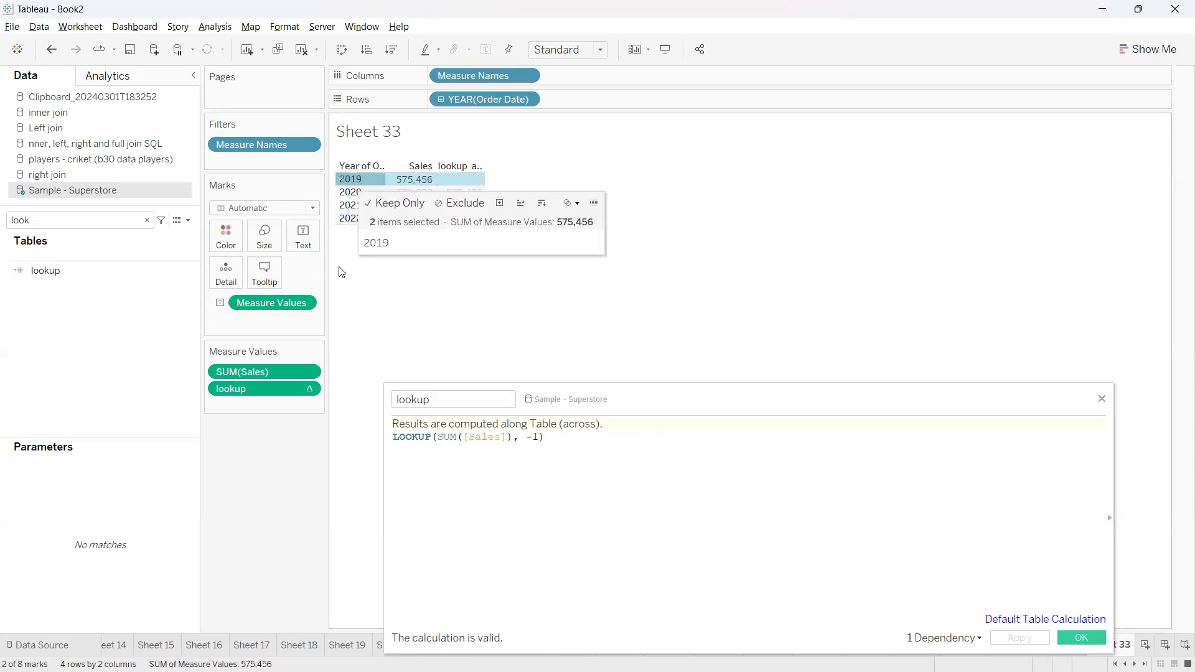
left_click(346, 180)
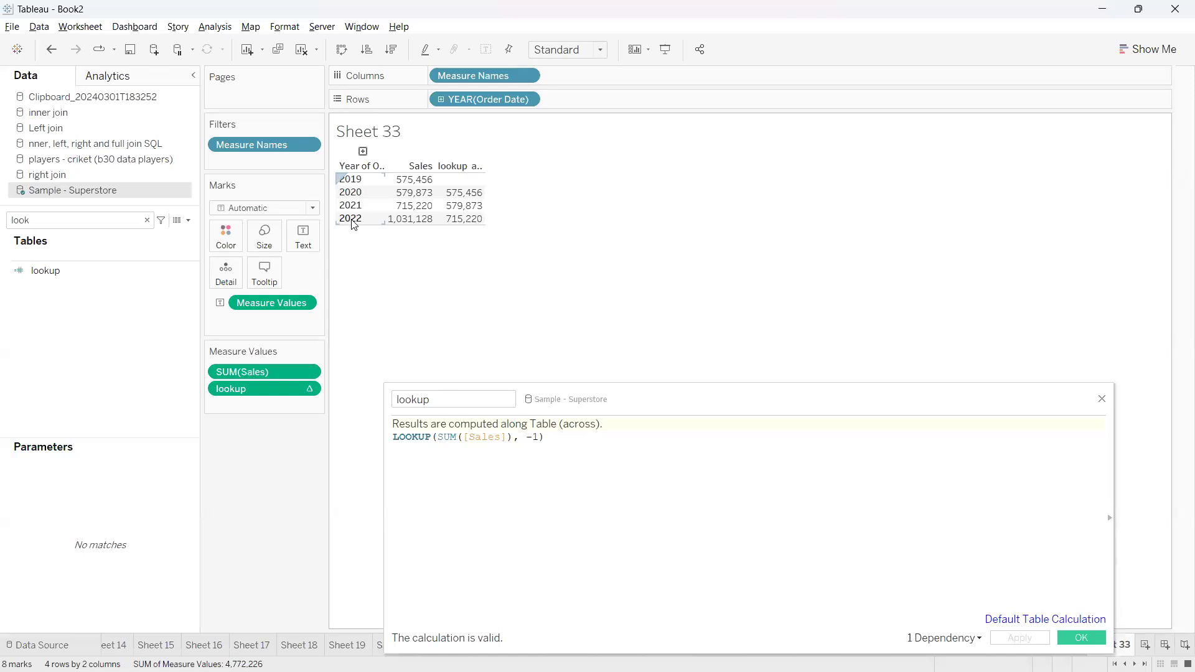
left_click(353, 183)
left_click(522, 446)
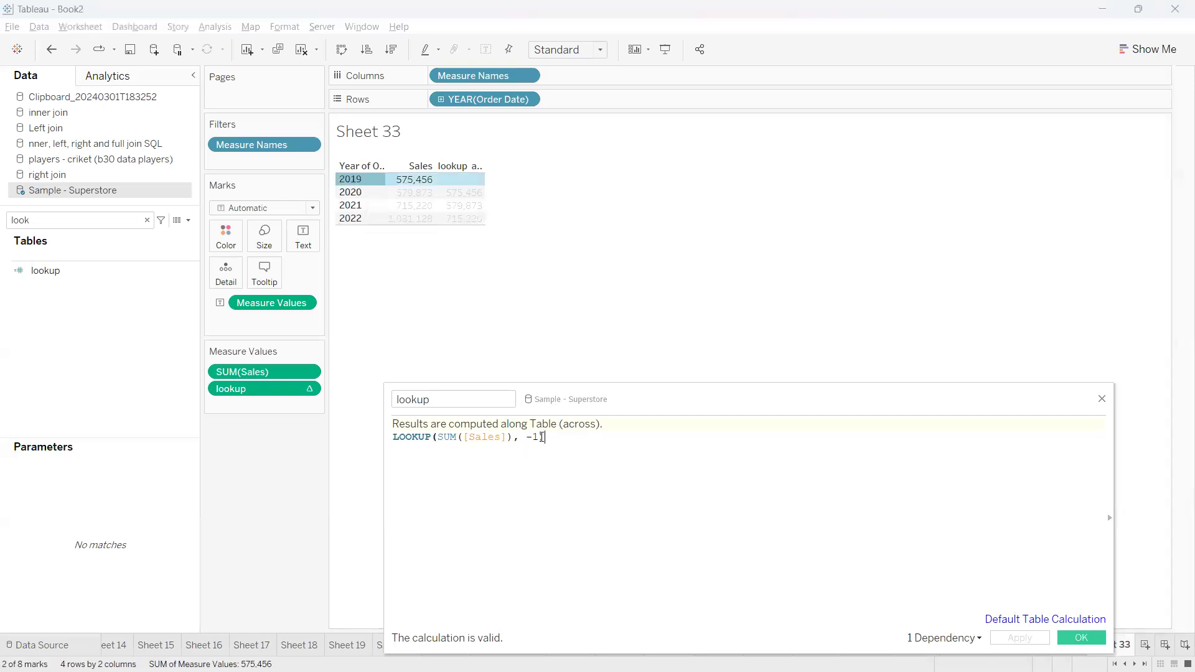
Replace the -1 offset in the lookup formula with the FIRST() function
left_click(540, 436)
key("BackSpace")
key("BackSpace")
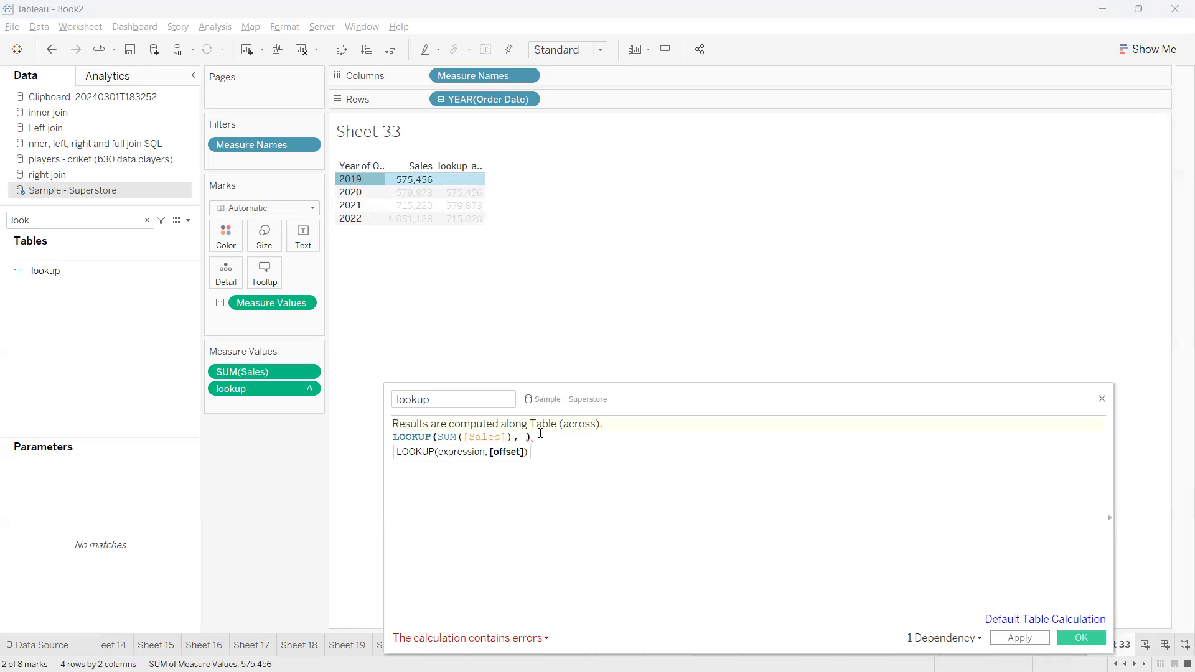
left_click(350, 200)
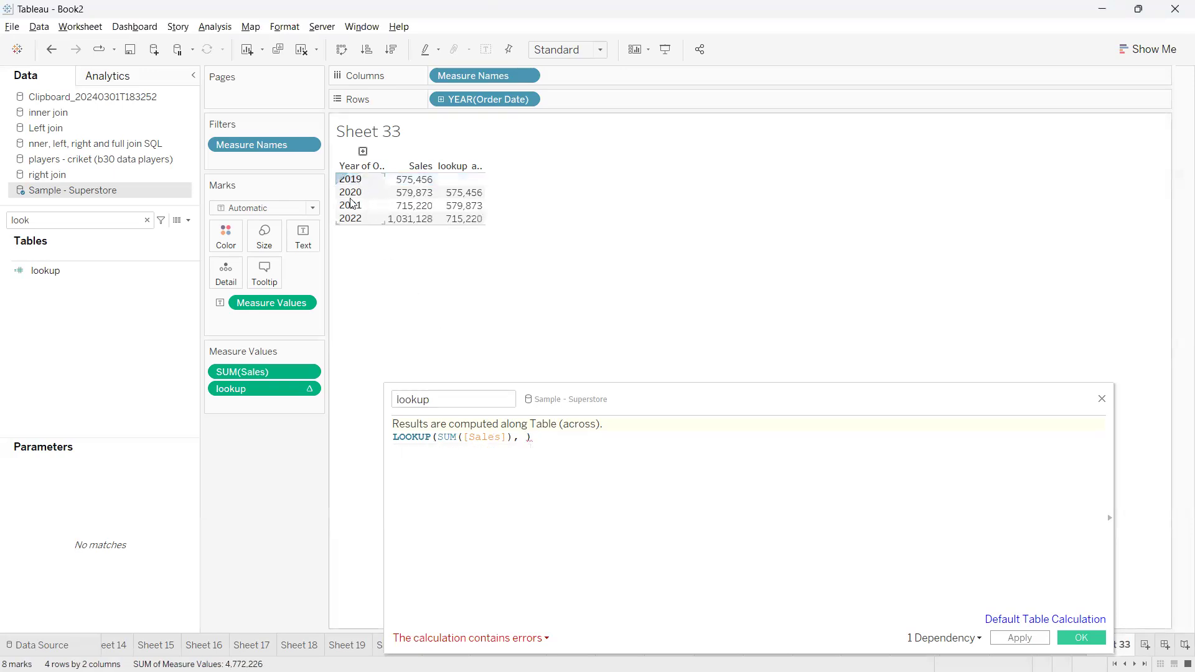
mouse_move(528, 438)
type("first")
key("Down")
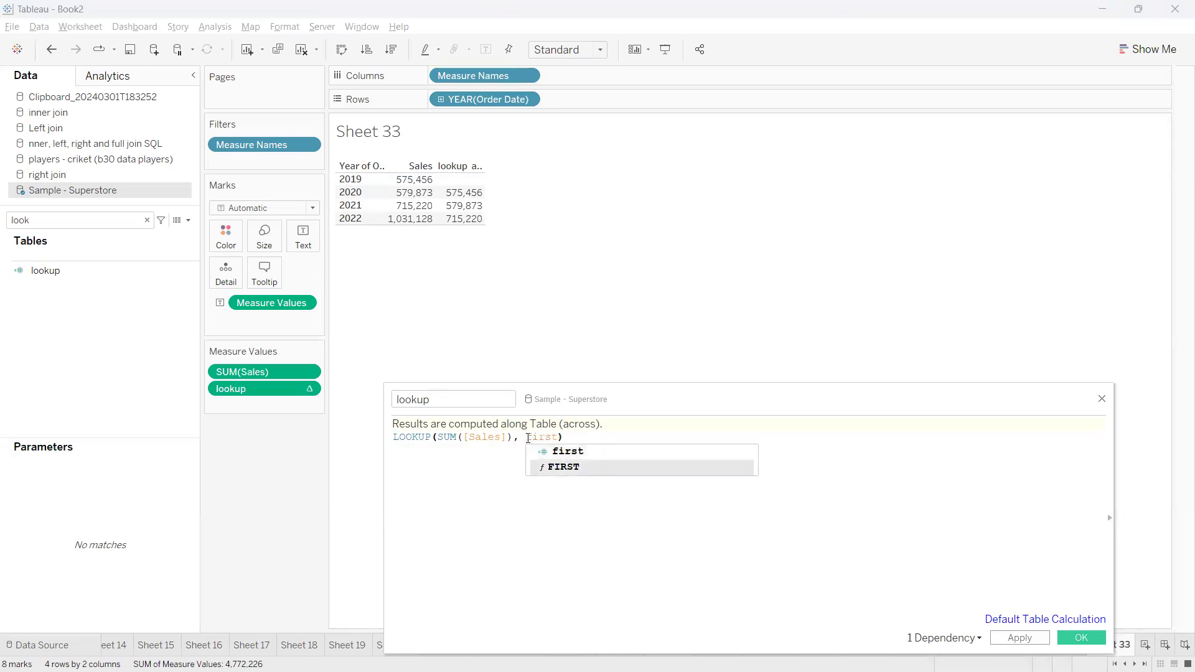
key("Return")
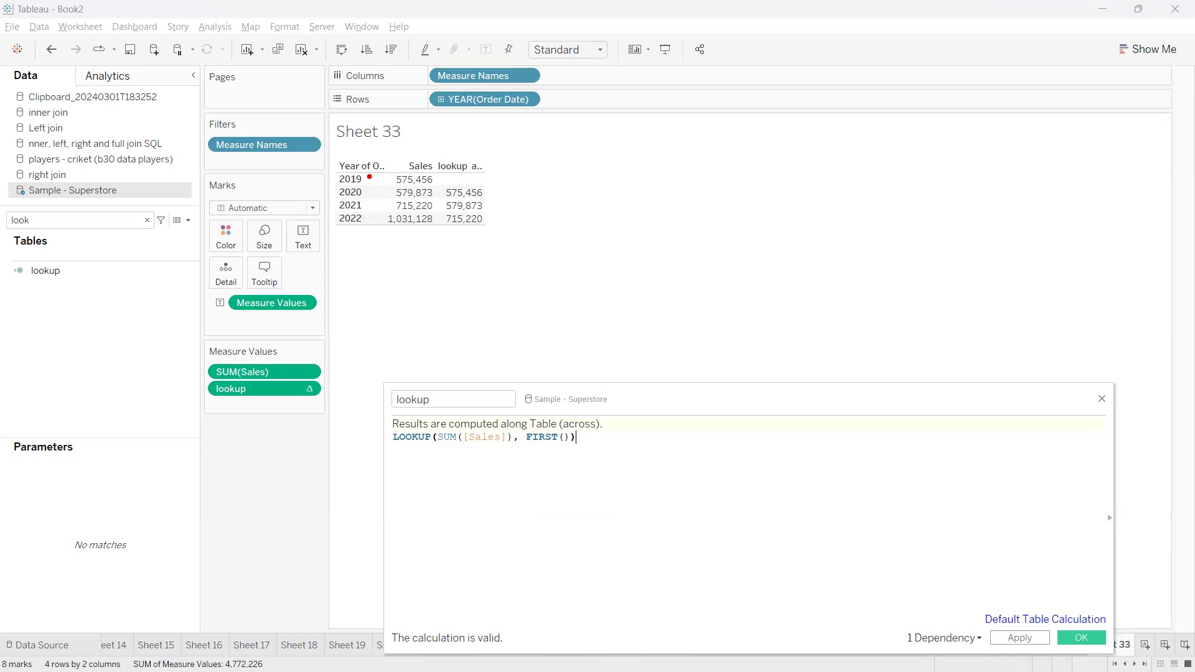
Apply the FIRST() offset to the table and mark the lookup value of each year
left_click_drag(369, 176, 326, 165)
key("Escape")
left_click_drag(570, 438, 527, 438)
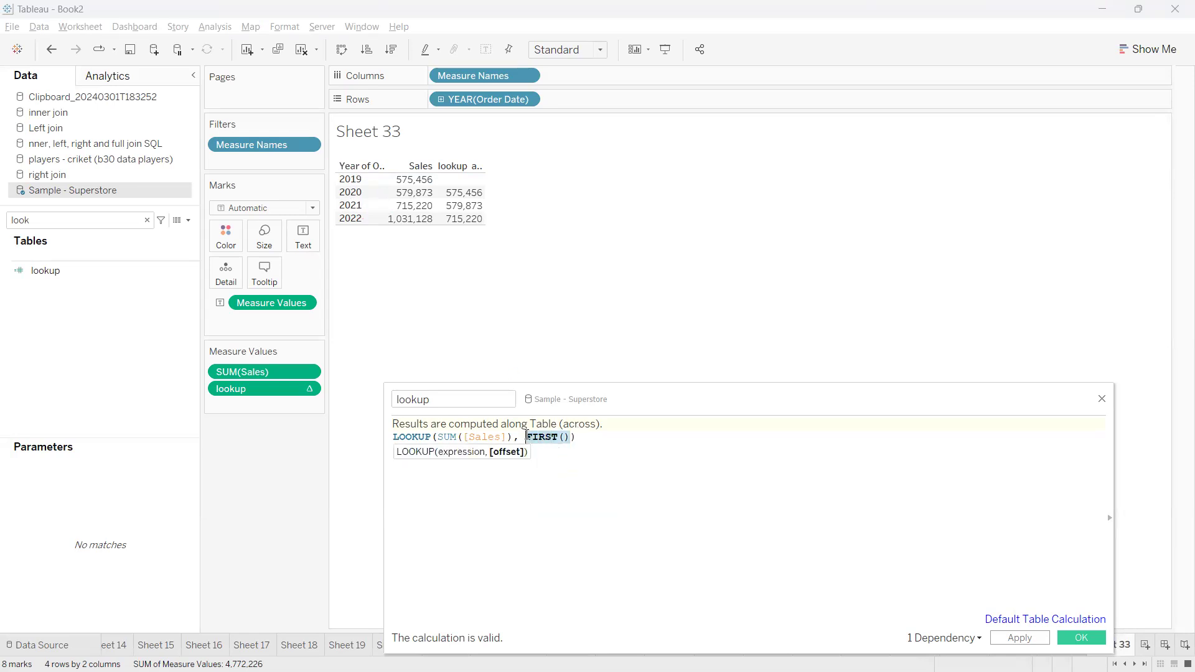
left_click(627, 458)
left_click(1011, 639)
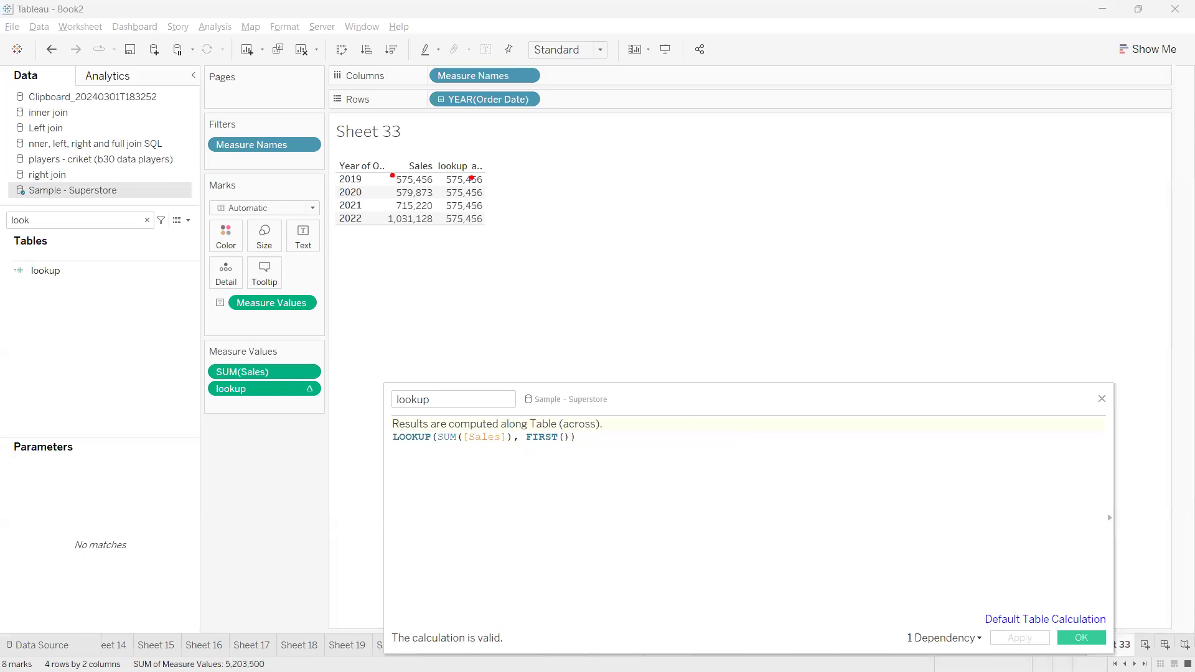
left_click_drag(483, 180, 550, 229)
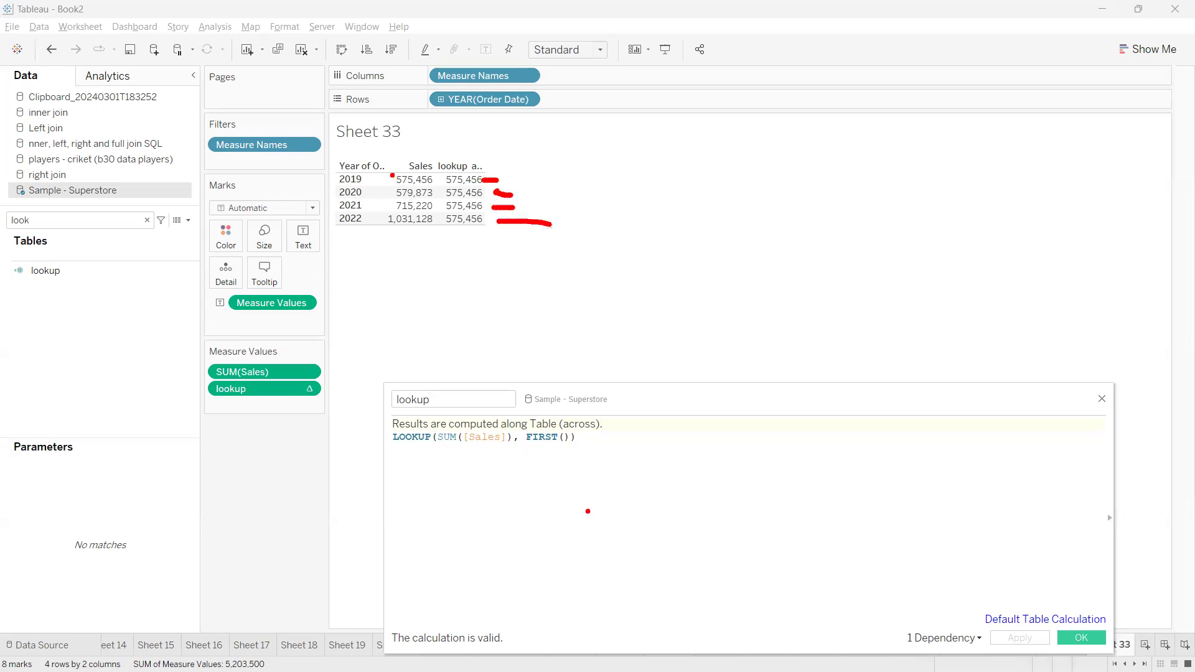
Change the lookup offset to LAST(), apply it and close the calculation editor
left_click_drag(572, 437, 528, 437)
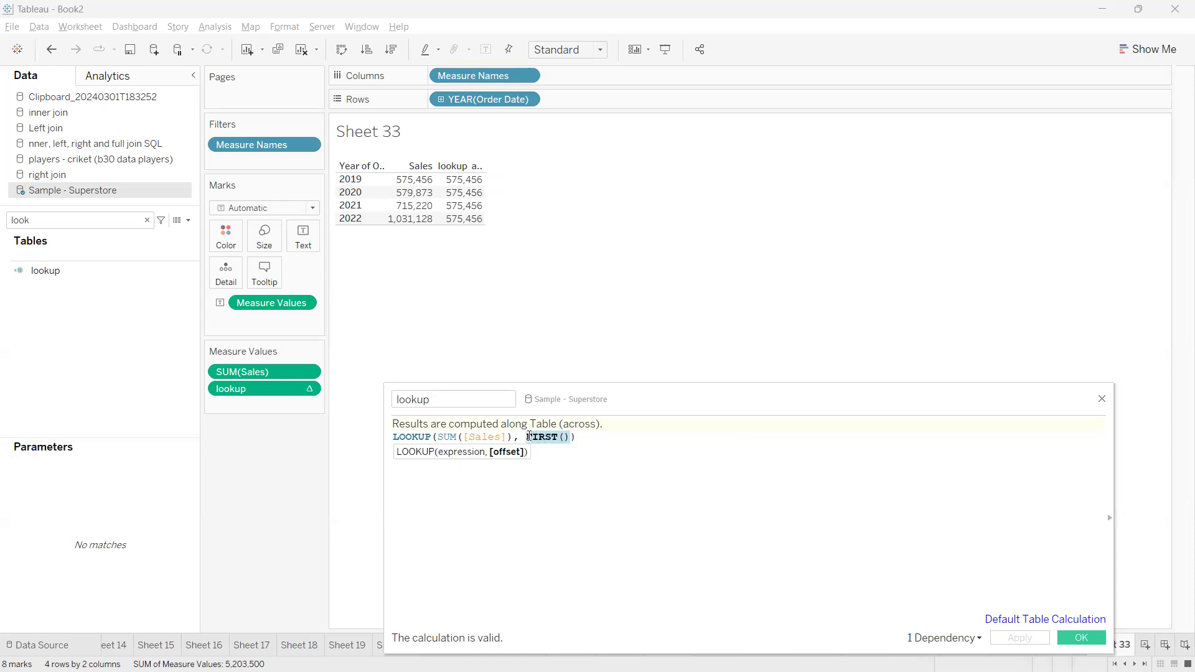
type("last")
key("Down")
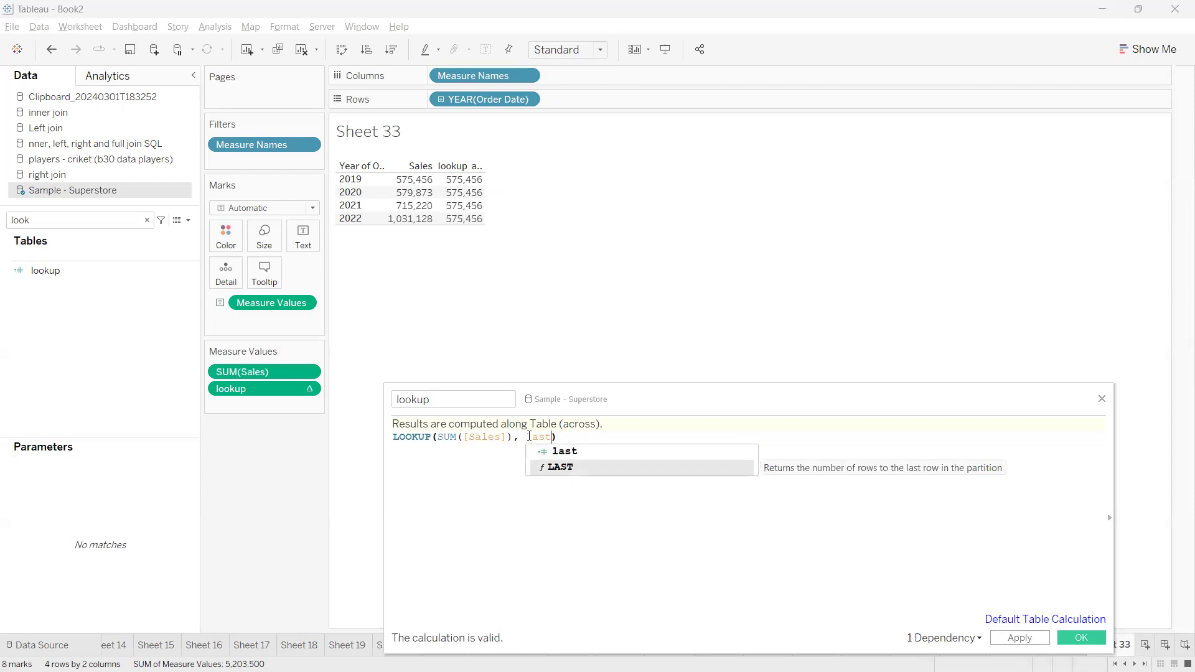
key("Return")
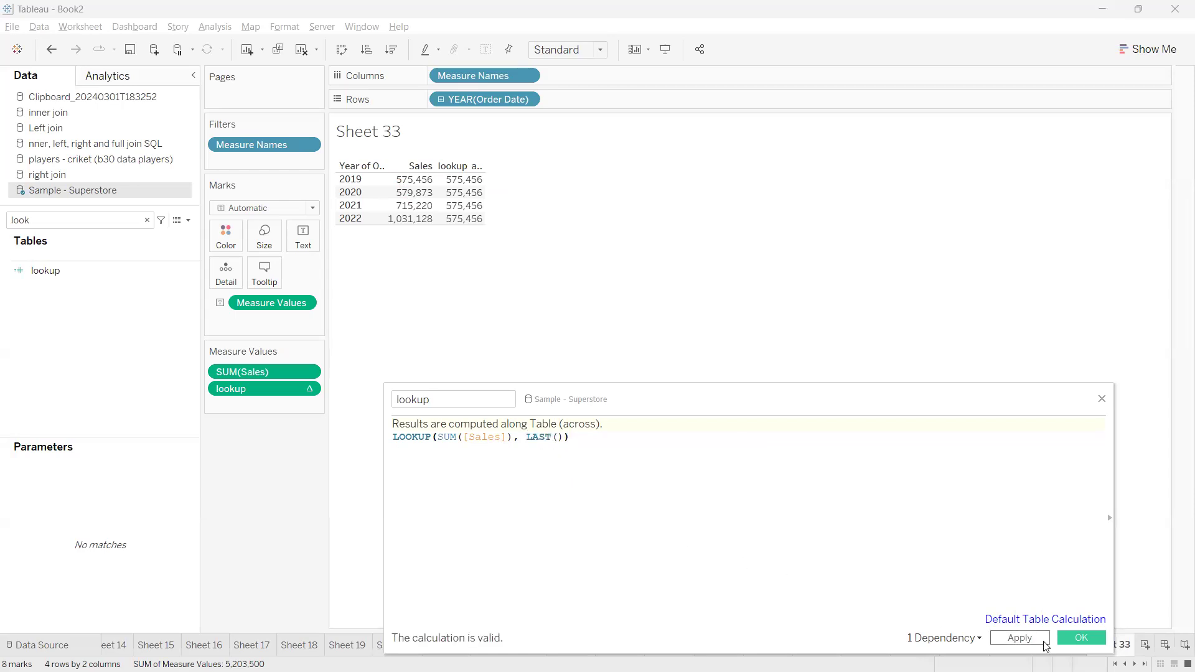
left_click(1035, 639)
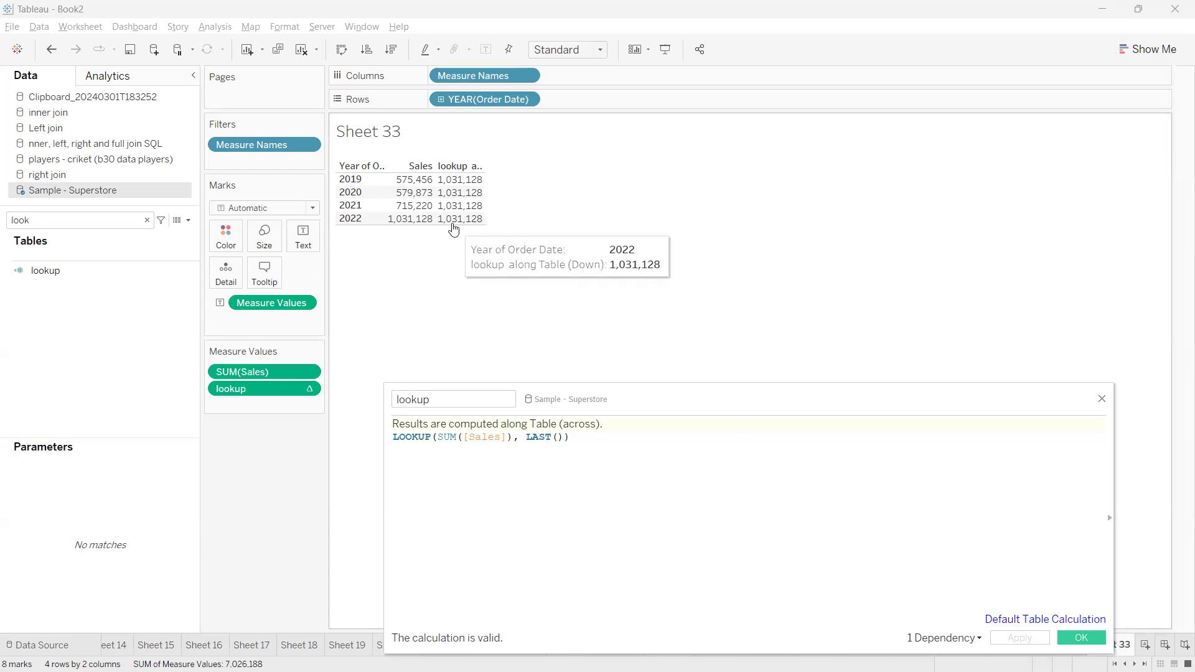
left_click(1068, 635)
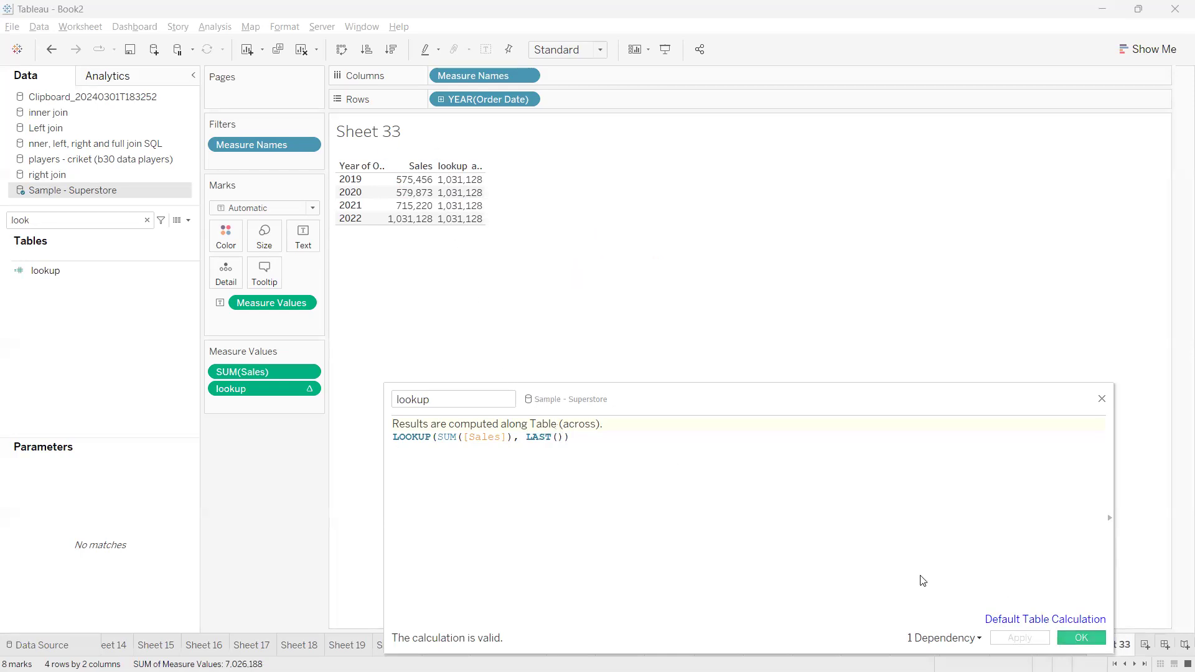
Examine the Compute Using options of the lookup measure
left_click(307, 389)
mouse_move(304, 501)
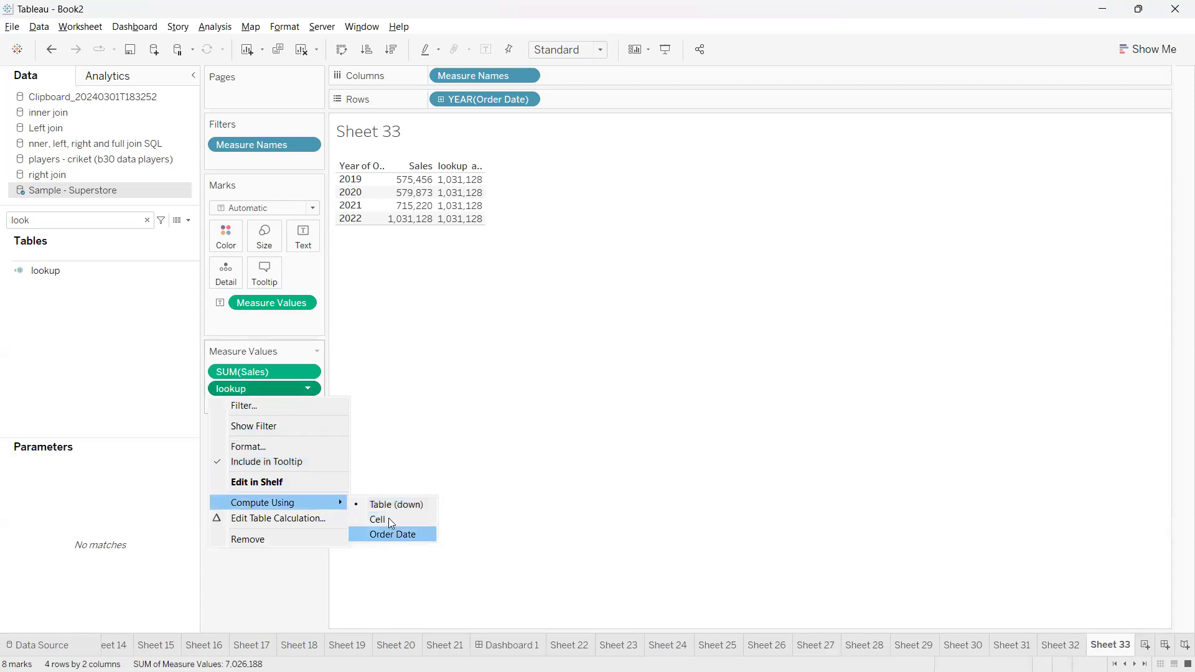
left_click(484, 436)
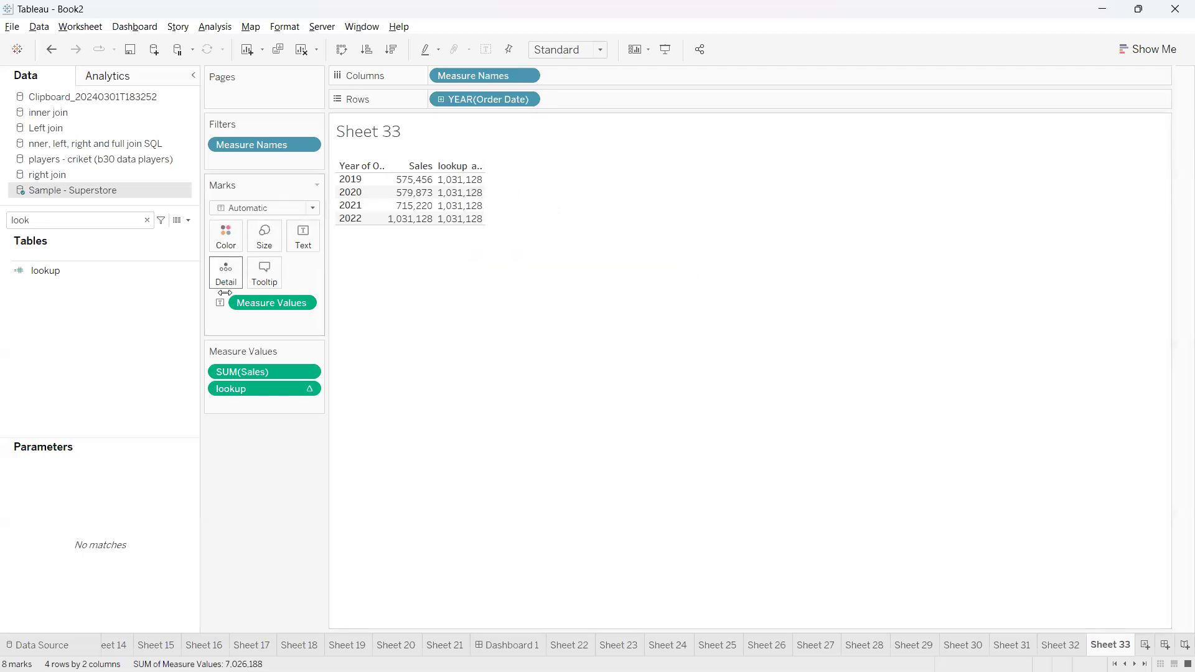
Reopen the lookup calculation, set its offset to -1 and save it, selecting the 2022 sales value to check
left_click(192, 270)
left_click(240, 335)
left_click_drag(564, 437, 528, 437)
type("-1")
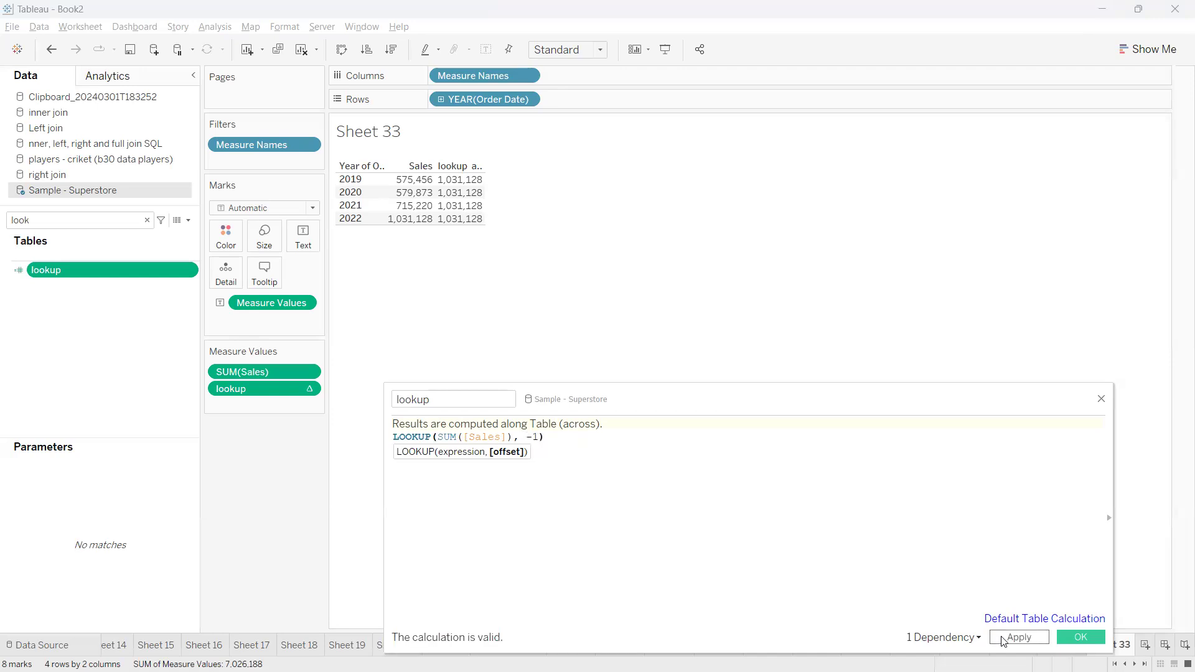
left_click(1072, 638)
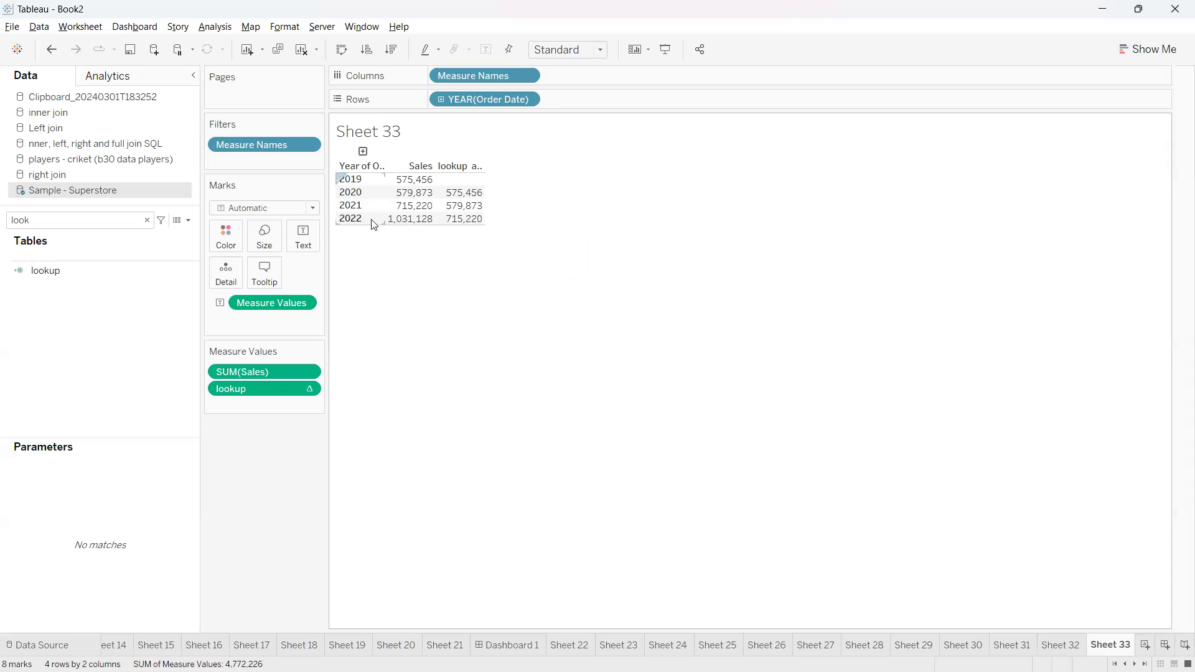
left_click(406, 223)
left_click(423, 251)
Create a calculated field named diff with the formula SUM([Sales]) - [lookup ] and apply it
left_click(189, 221)
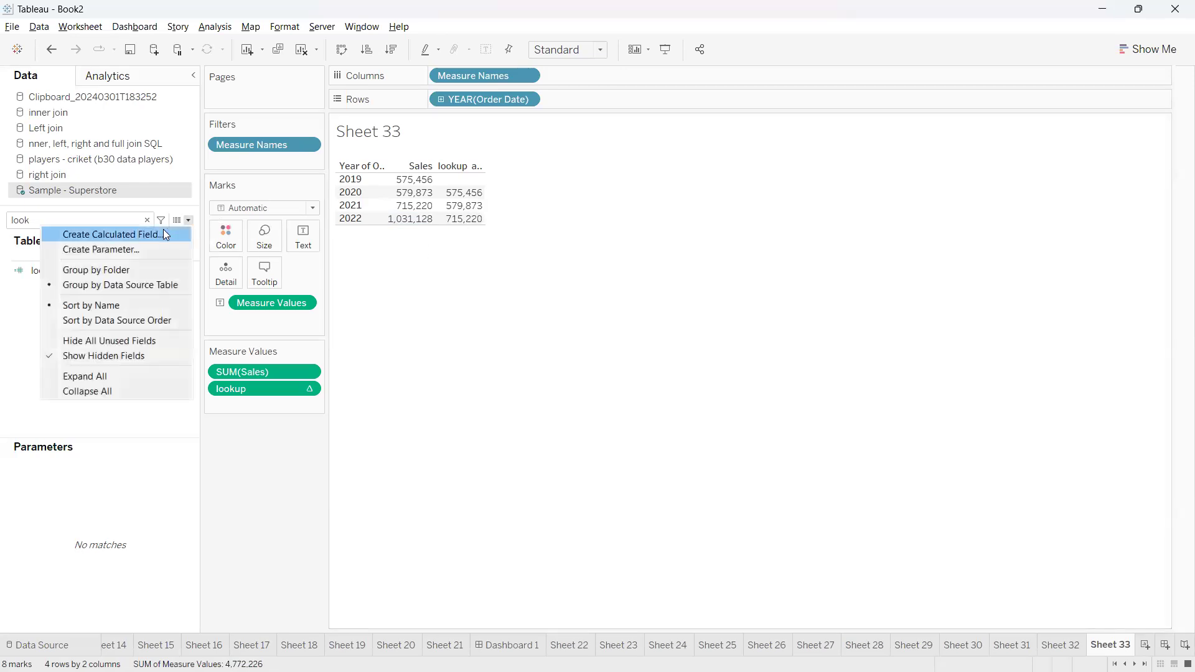
left_click(164, 229)
left_click(529, 469)
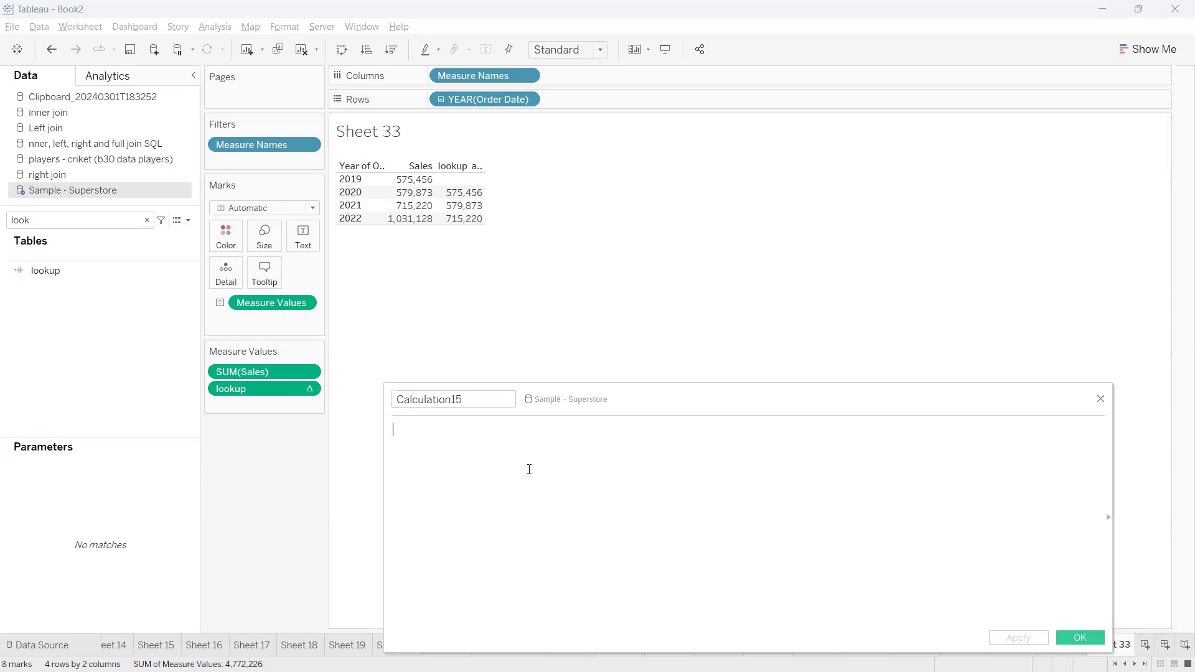
left_click_drag(253, 372, 542, 441)
type("-")
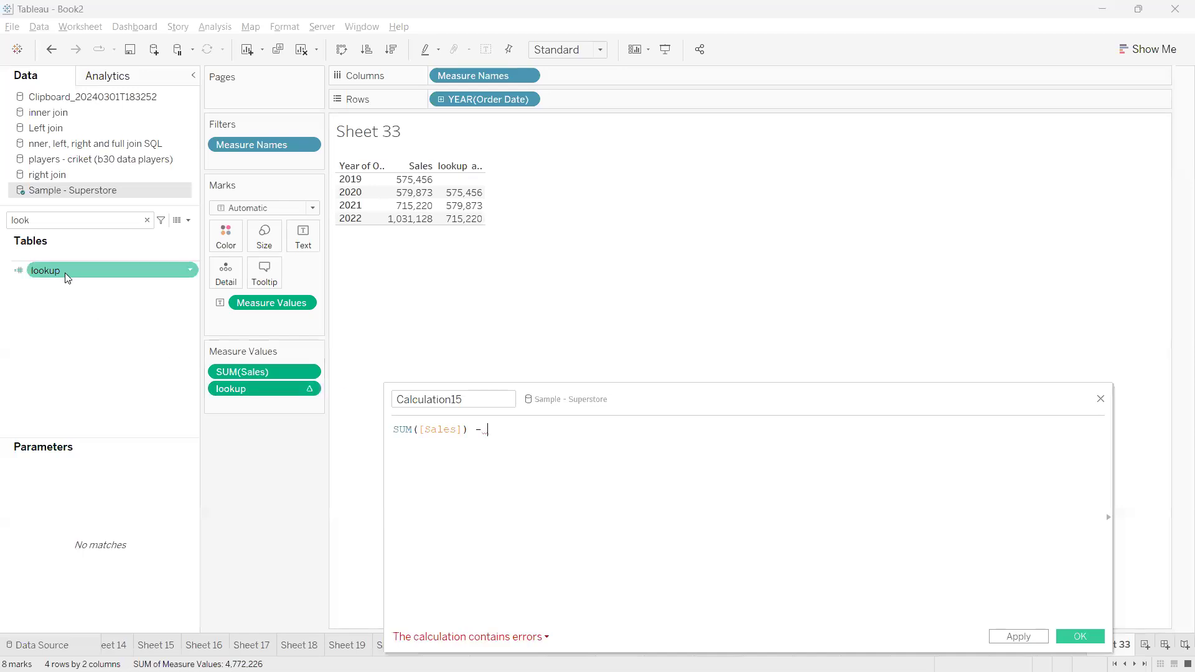
left_click_drag(556, 460, 557, 459)
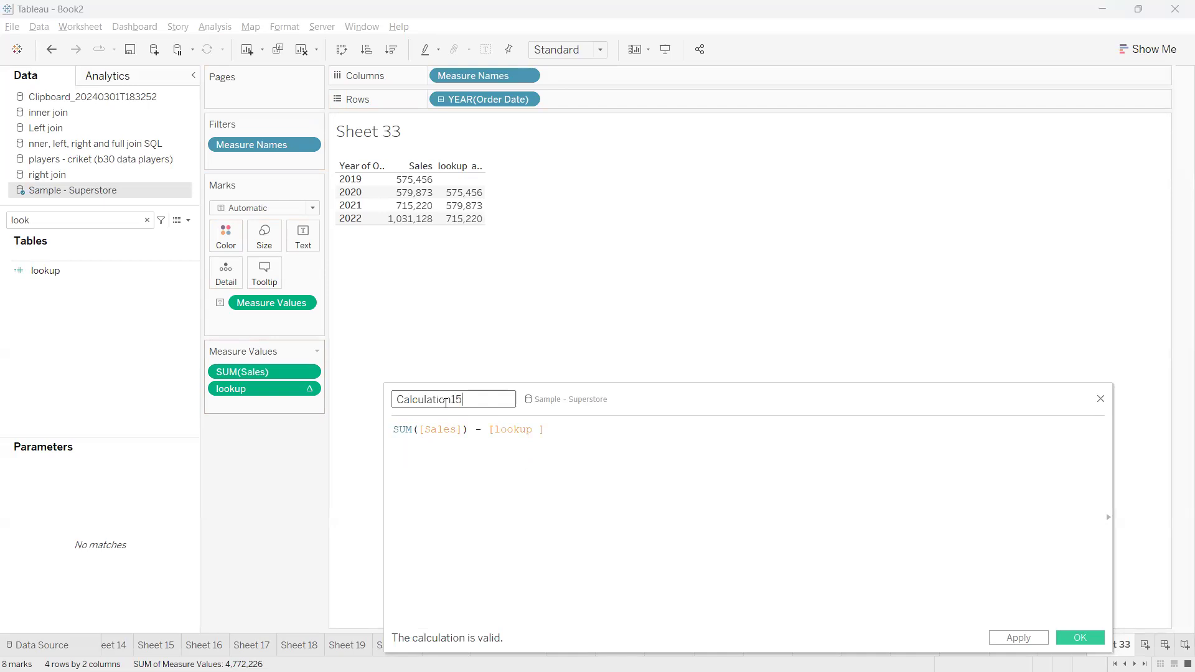
type("diff")
left_click(1019, 638)
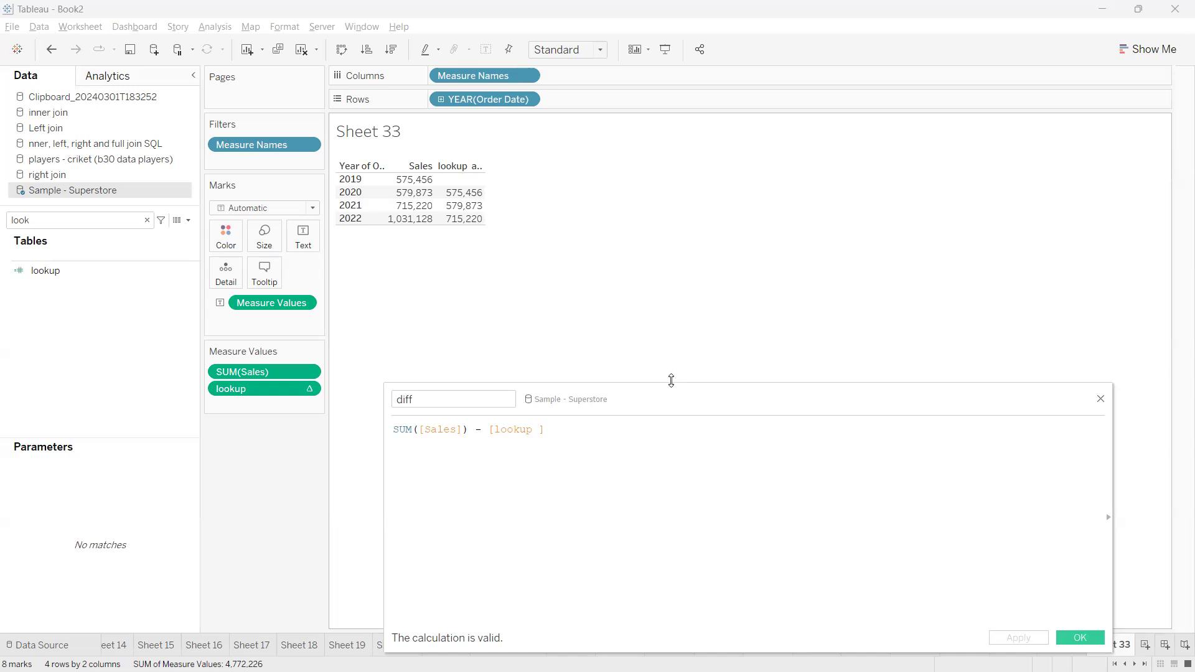
Save the diff calculation, add diff to the measure values below lookup, and select its 2022 value to check
left_click_drag(673, 397, 636, 330)
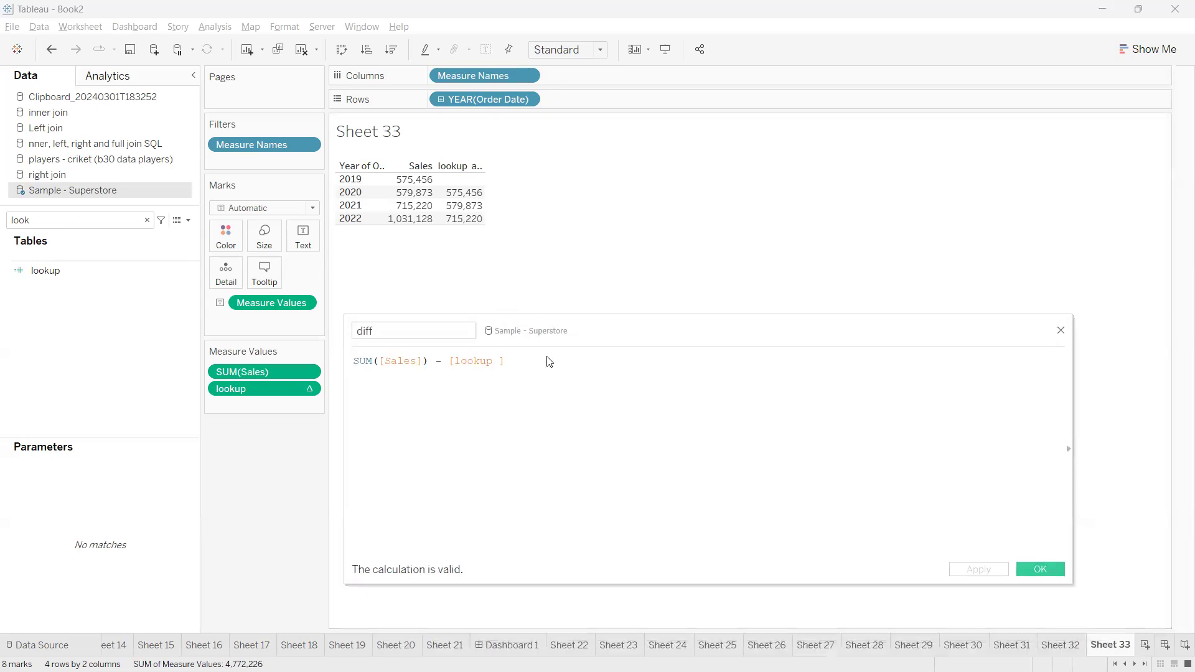
left_click(1051, 570)
left_click(147, 220)
type("dif")
left_click_drag(98, 270, 283, 408)
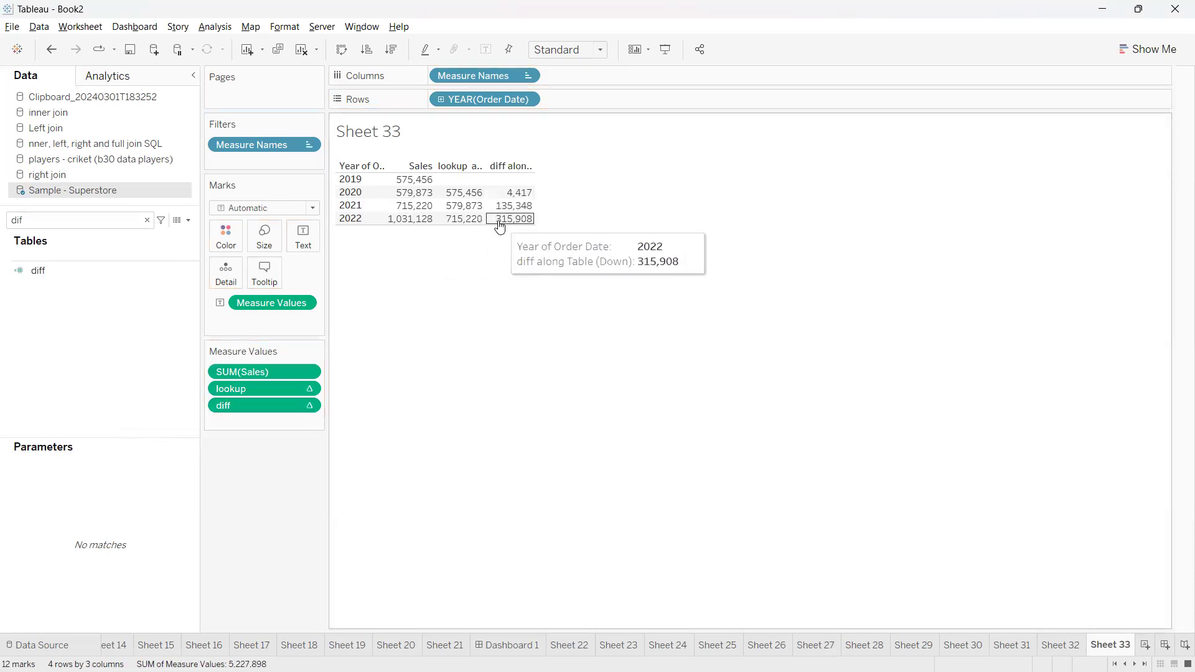
left_click(499, 222)
left_click(498, 243)
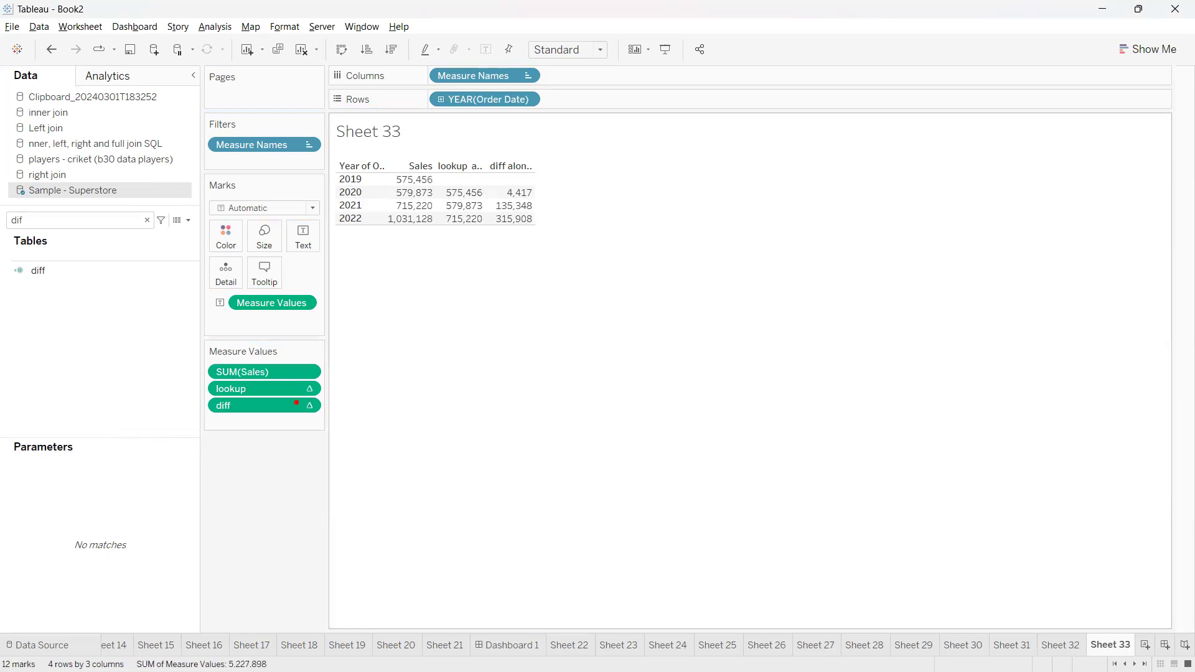
Examine the Compute Using options of the lookup measure beside diff
mouse_move(201, 372)
left_mouse_down()
mouse_move(191, 398)
mouse_move(325, 389)
mouse_move(180, 382)
left_mouse_up()
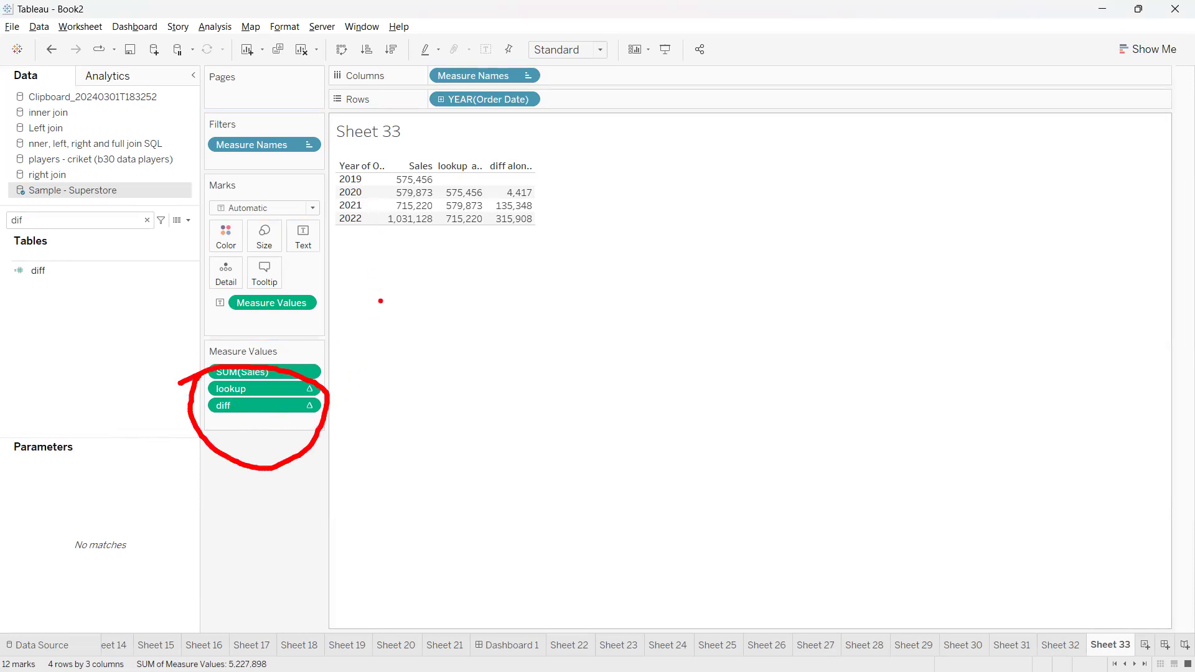
key("Escape")
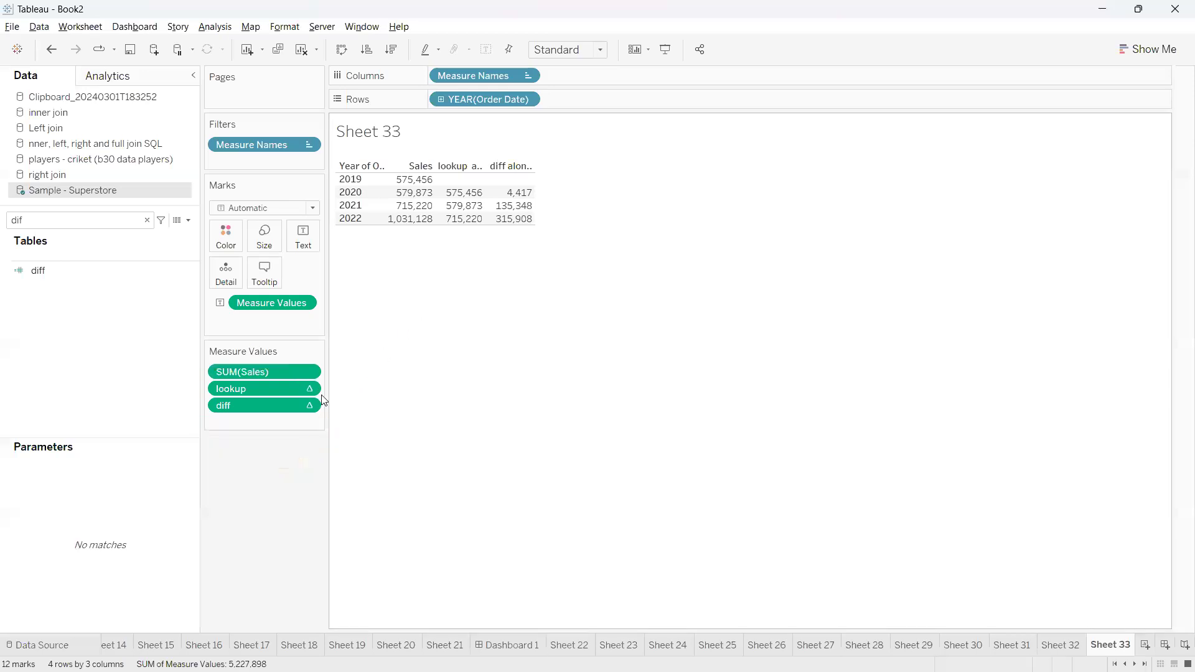
left_click(307, 391)
mouse_move(276, 503)
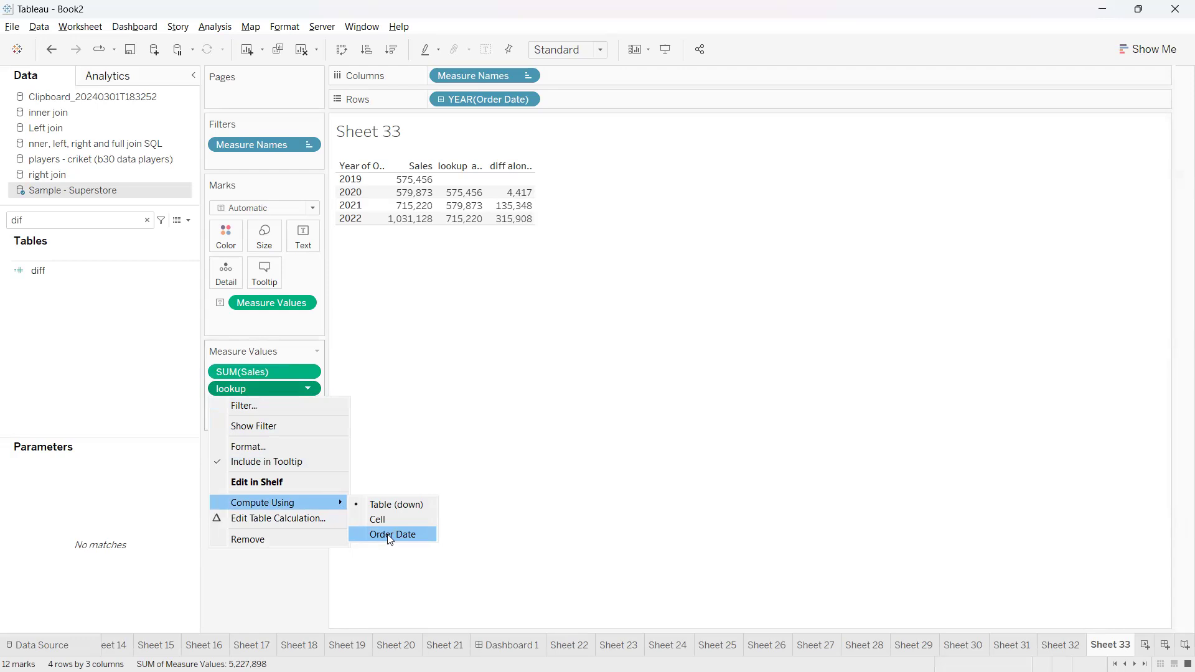
left_click(578, 361)
Replace the year of Order Date on the rows with Sub-Category
left_click_drag(483, 111, 475, 361)
double_click(123, 223)
type("sub")
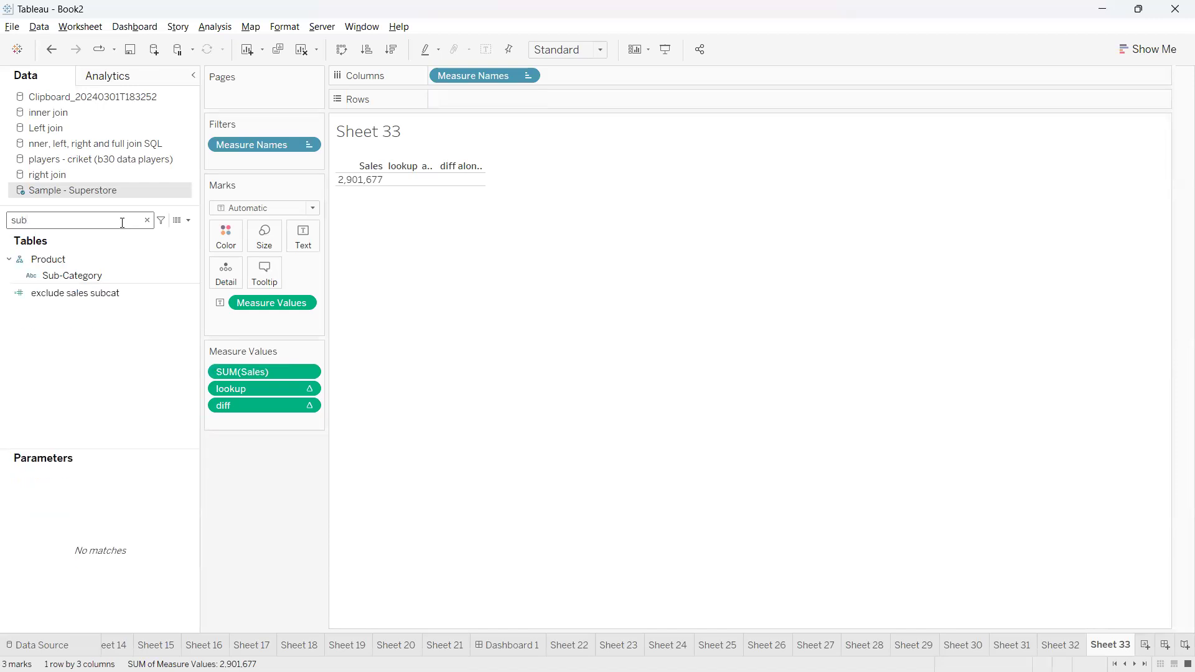
left_click(407, 180)
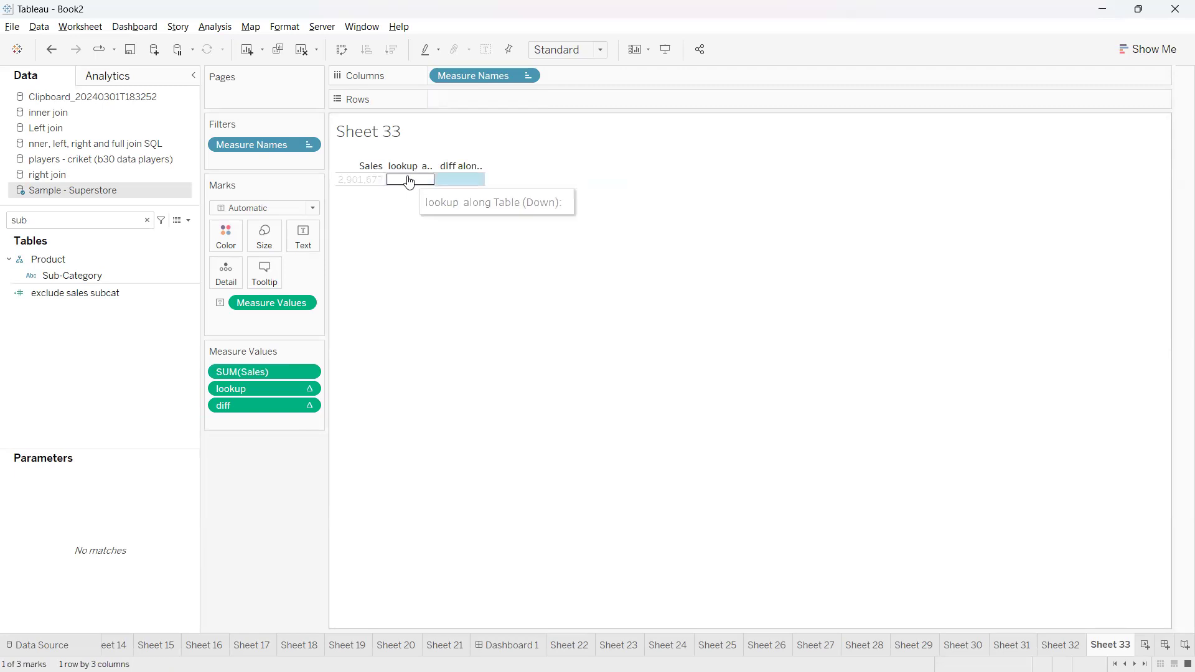
left_click(400, 230)
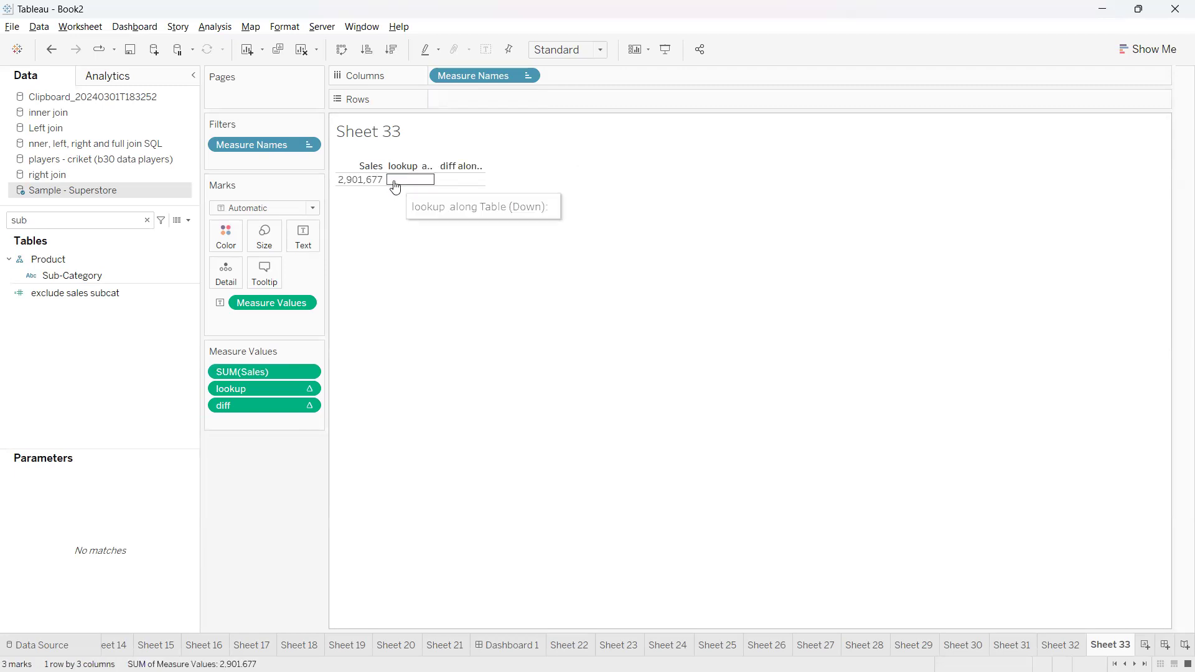
mouse_move(367, 185)
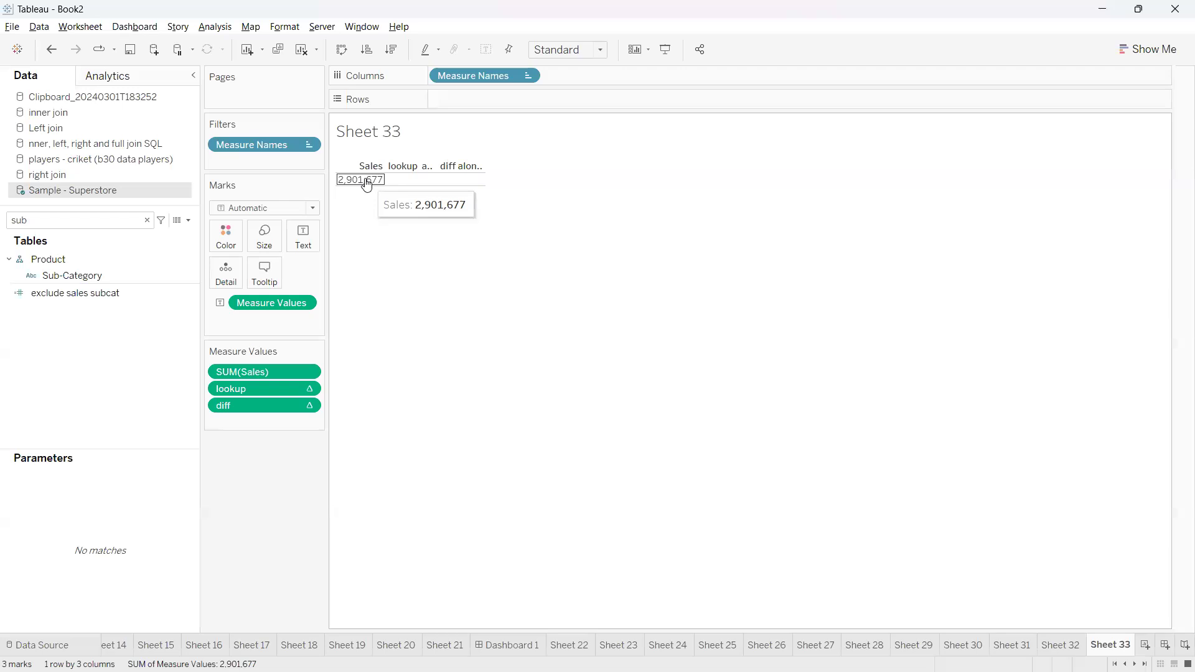
left_click_drag(66, 275, 477, 101)
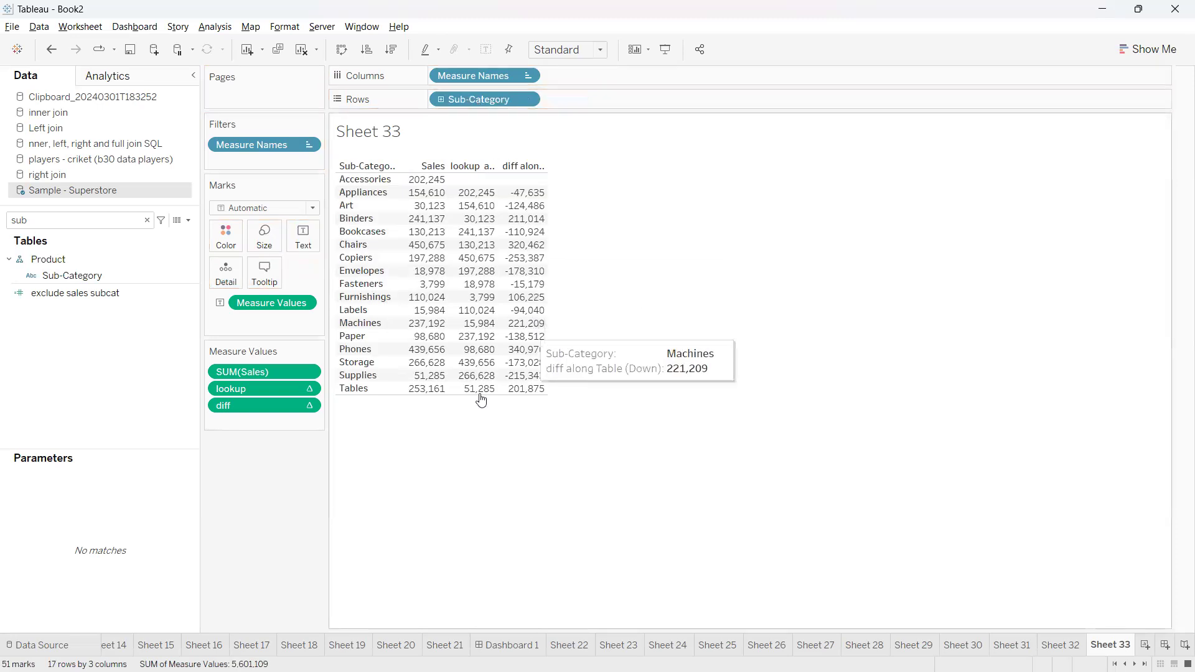
Examine the lookup and diff values across the sub-categories, especially the Supplies and Tables rows
mouse_move(247, 389)
left_mouse_down()
mouse_move(168, 406)
mouse_move(285, 403)
mouse_move(241, 391)
left_mouse_up()
mouse_move(547, 392)
left_mouse_down()
mouse_move(594, 378)
mouse_move(587, 365)
left_mouse_up()
left_click_drag(569, 355, 602, 341)
key("Escape")
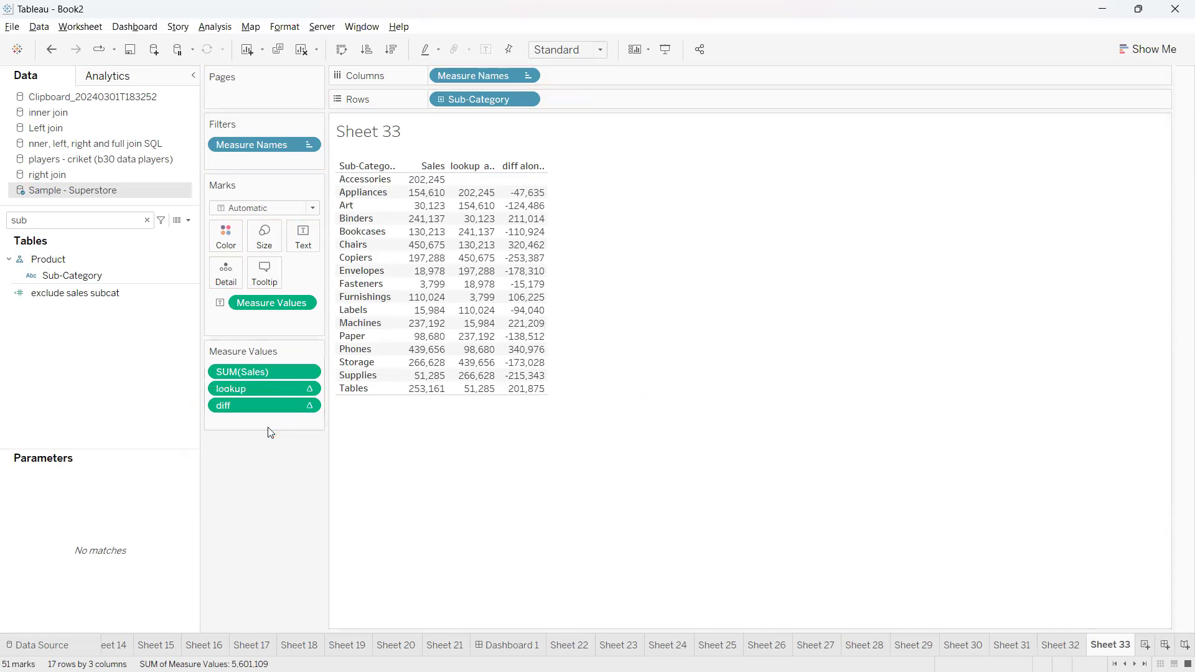
key("ctrl+2")
mouse_move(509, 400)
left_mouse_down()
mouse_move(590, 392)
mouse_move(582, 399)
left_mouse_up()
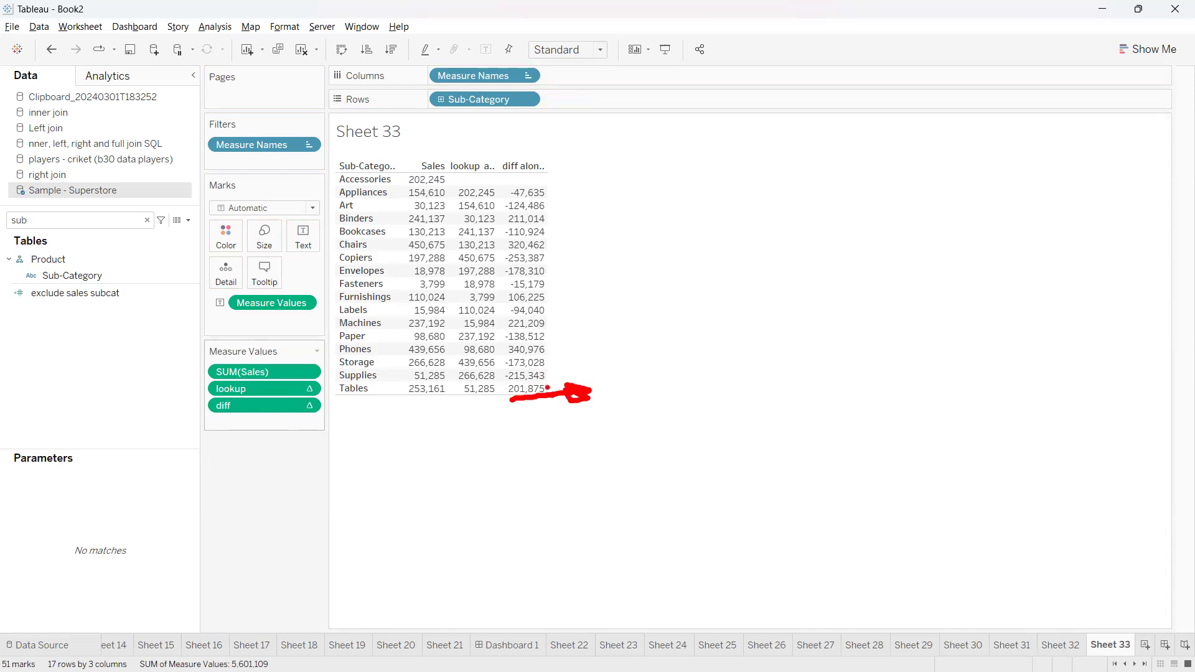
mouse_move(510, 375)
left_mouse_down()
mouse_move(494, 385)
mouse_move(498, 368)
left_mouse_up()
key("Escape")
mouse_move(539, 379)
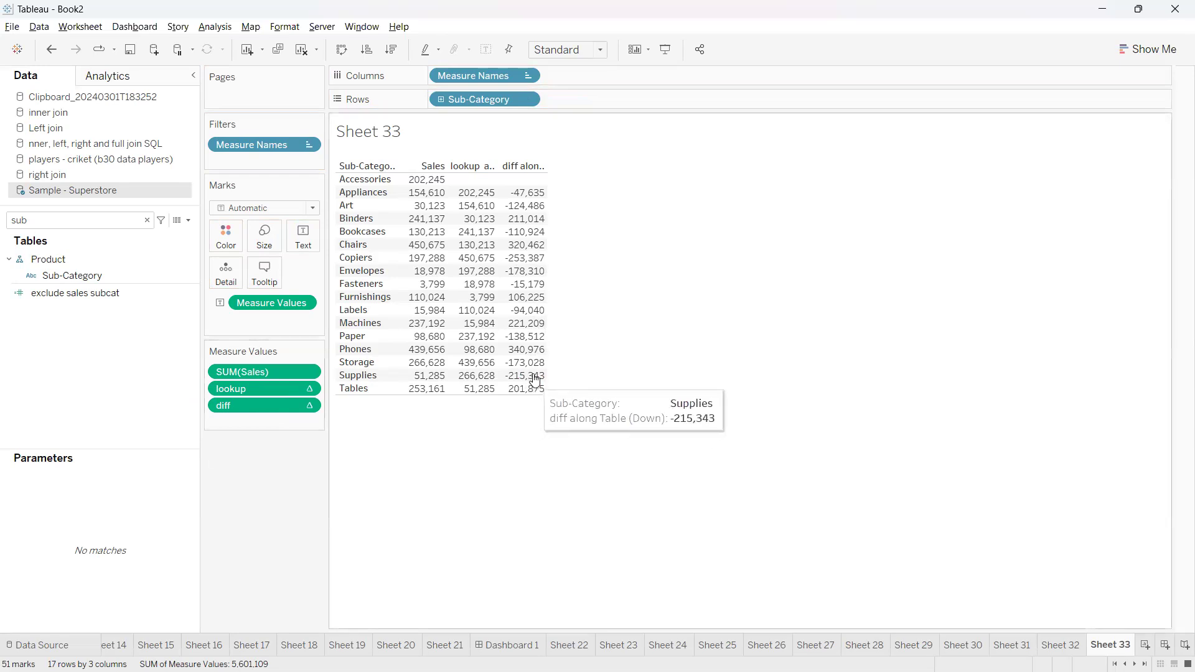
right_click(571, 375)
left_click(595, 340)
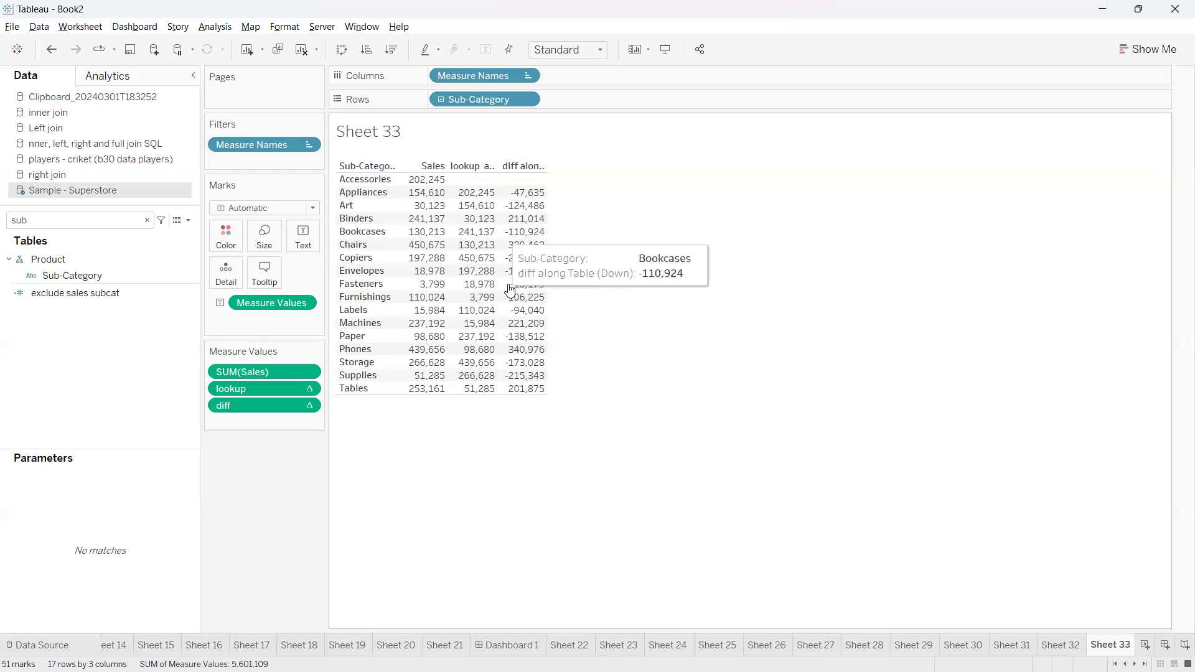
Color the table values by diff and use a stepped color palette with 2 steps
left_click_drag(248, 412, 230, 241)
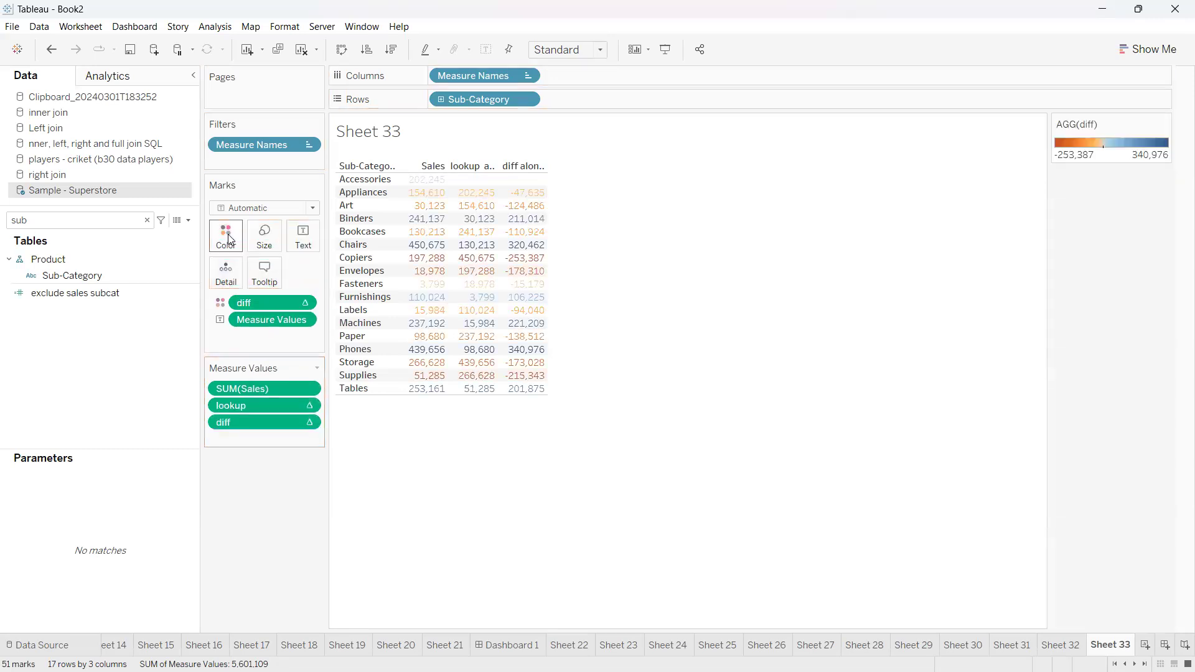
left_click(229, 239)
left_click(251, 285)
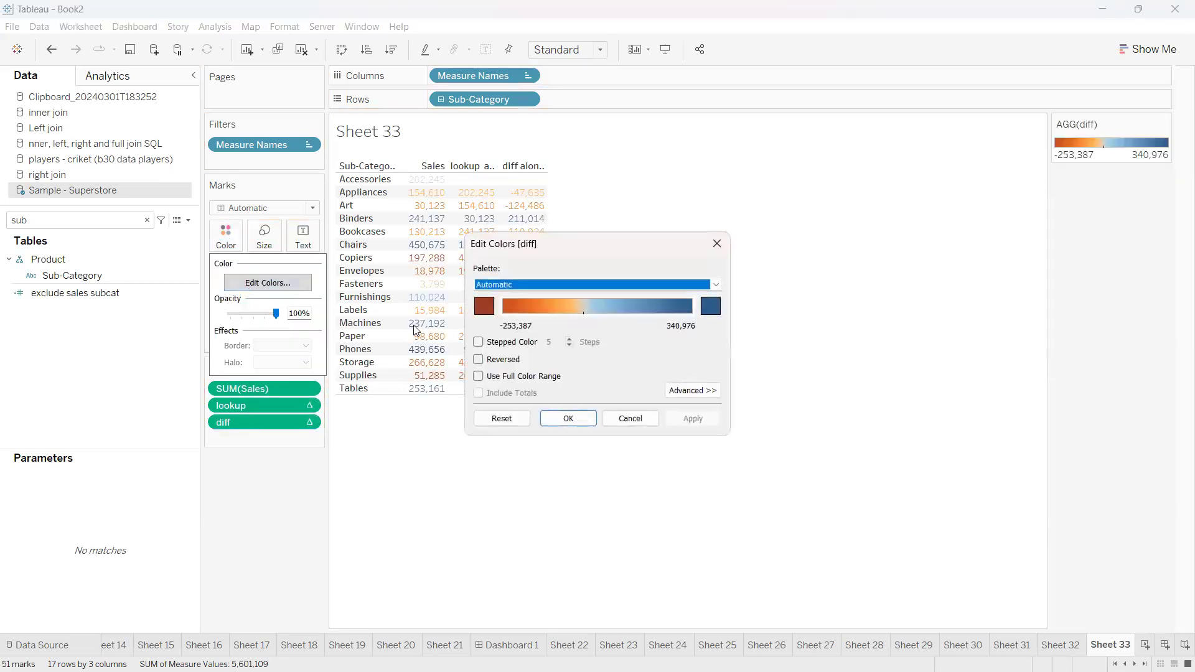
left_click(479, 342)
left_click_drag(558, 343, 537, 350)
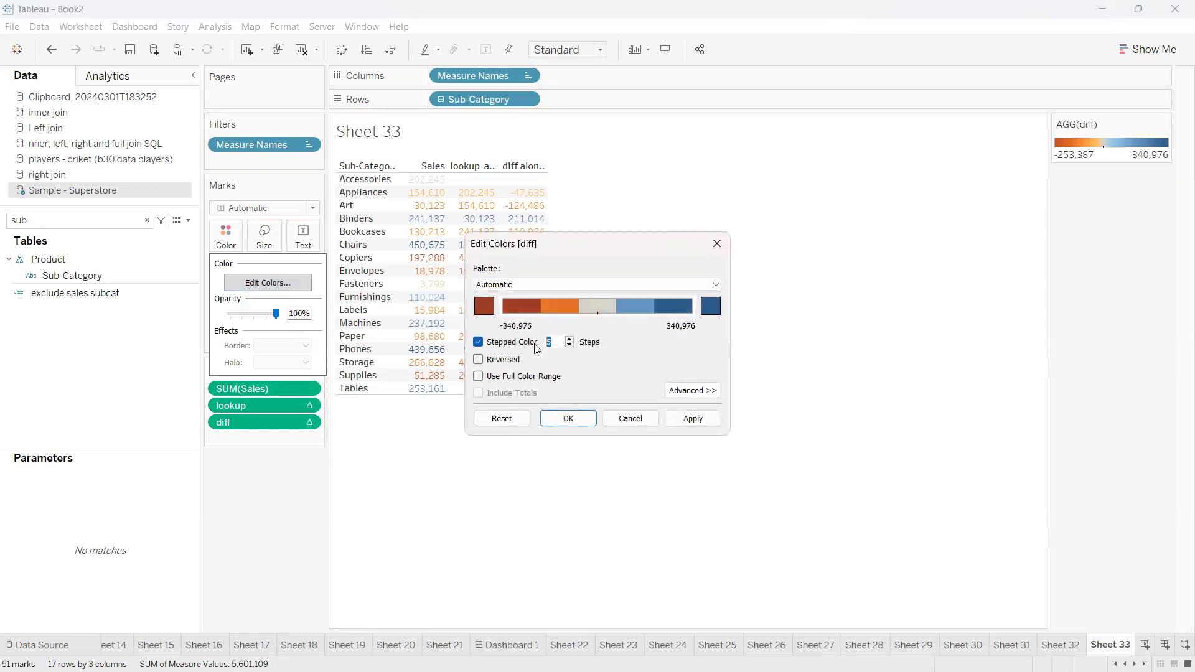
type("2")
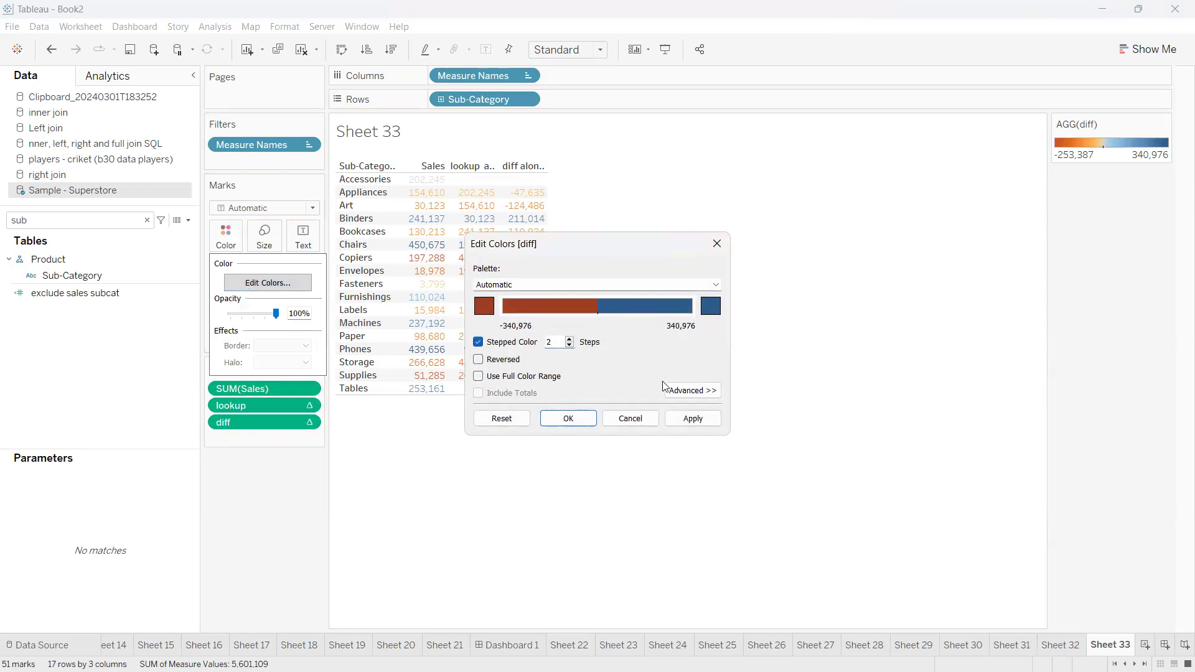
Fix the center of the diff color range at 0
left_click(692, 391)
left_click(478, 451)
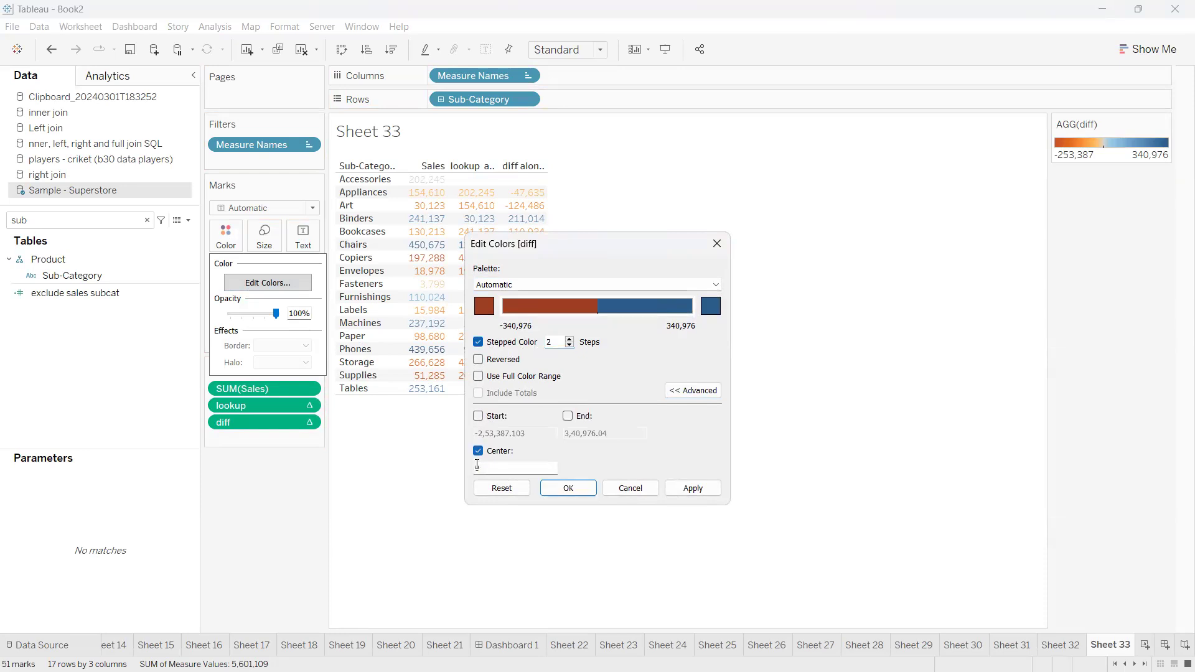
double_click(476, 468)
left_click(487, 465)
left_click_drag(482, 468, 467, 467)
left_click(477, 468)
Change the positive end of the diff palette to green and accept the color settings
left_click(712, 307)
left_click(515, 278)
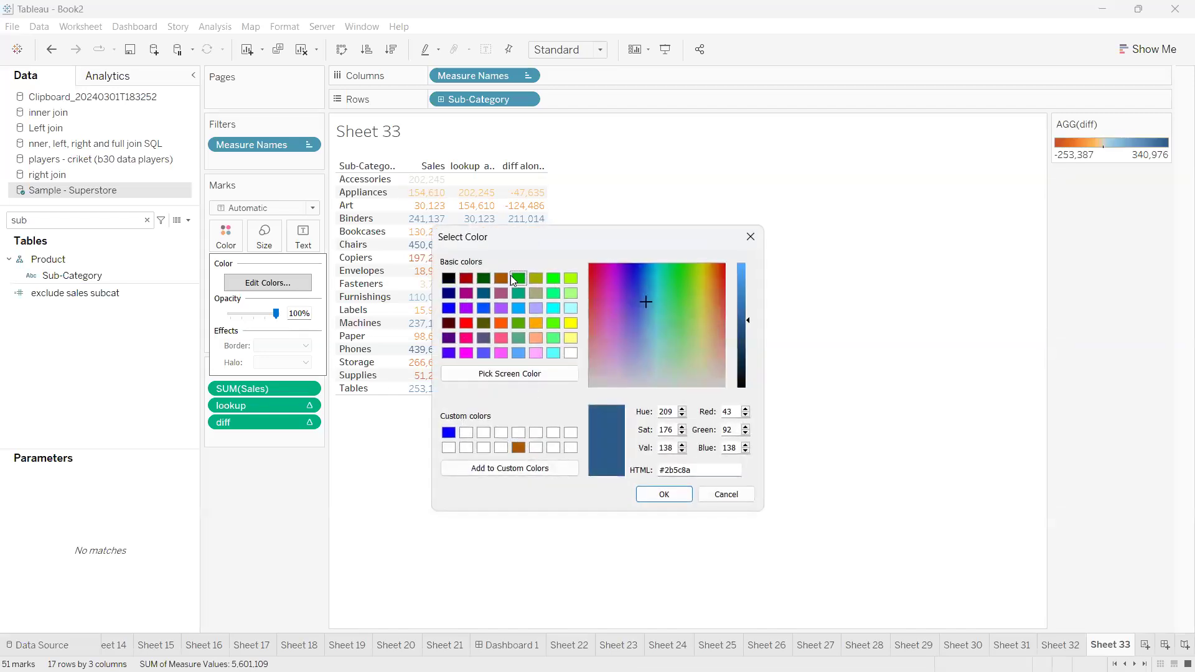
left_click(656, 495)
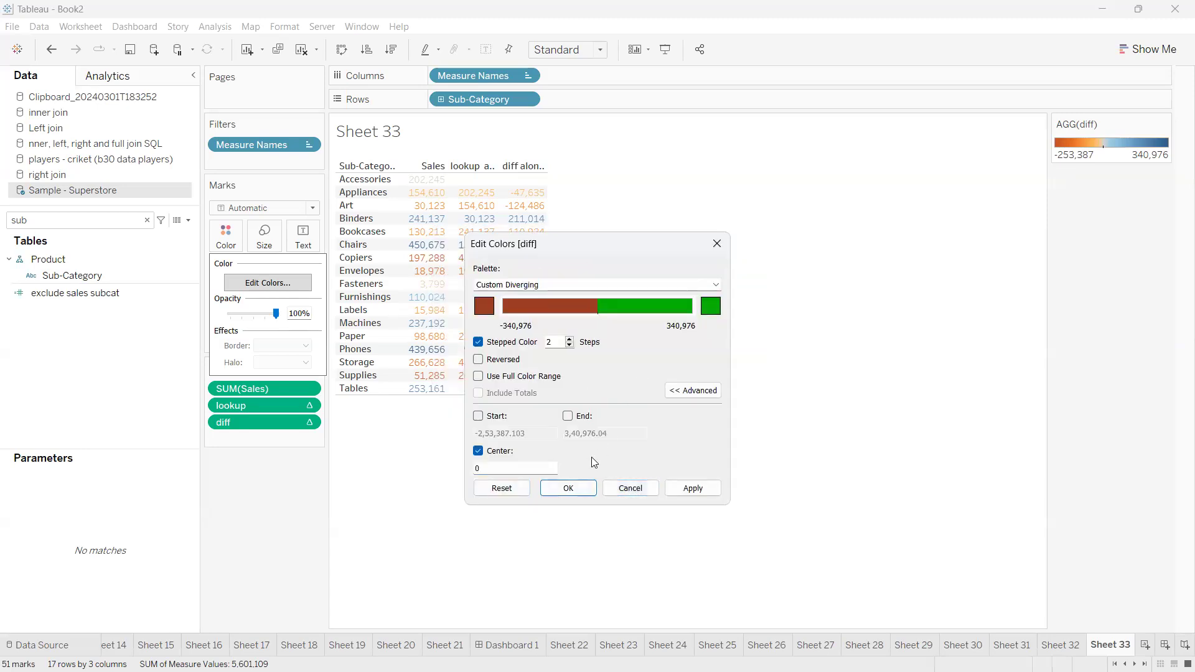
left_click(568, 488)
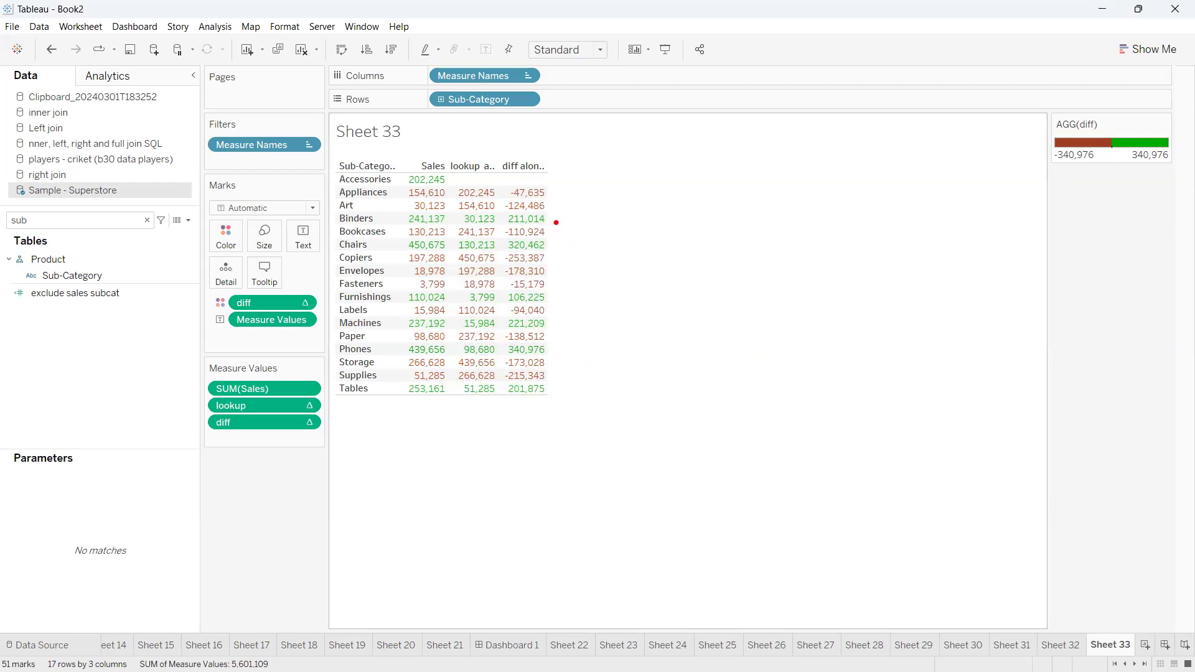
Remove SUM(Sales) and lookup from the measure values so only diff is shown per sub-category
left_click_drag(556, 221, 573, 396)
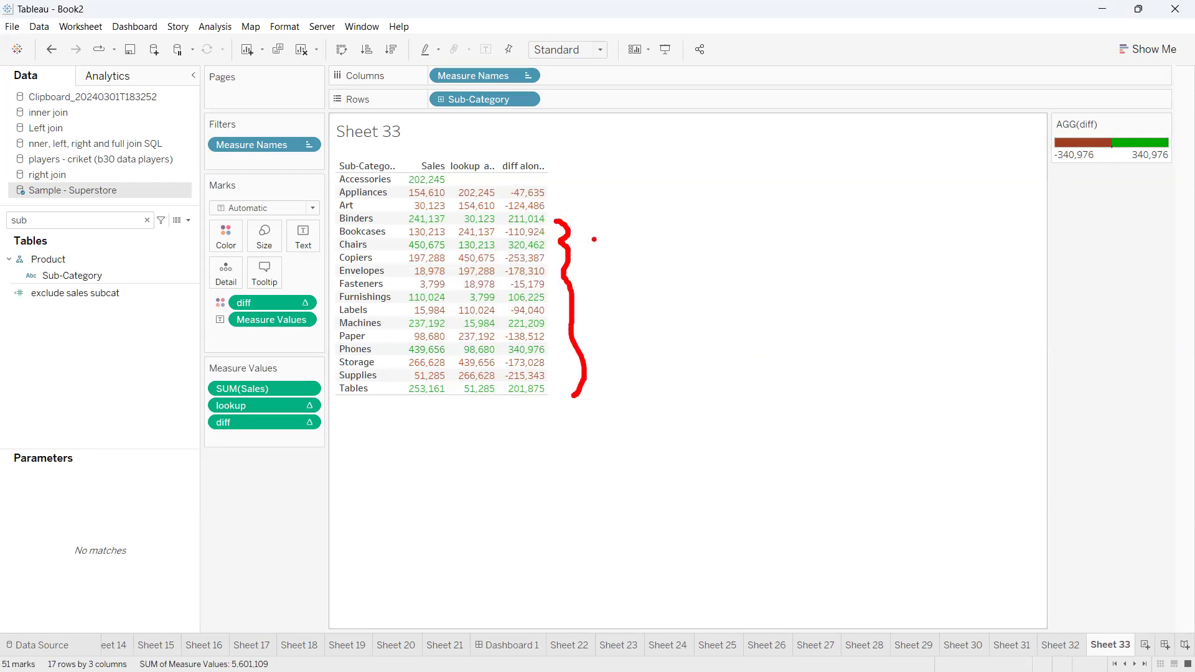
key("Escape")
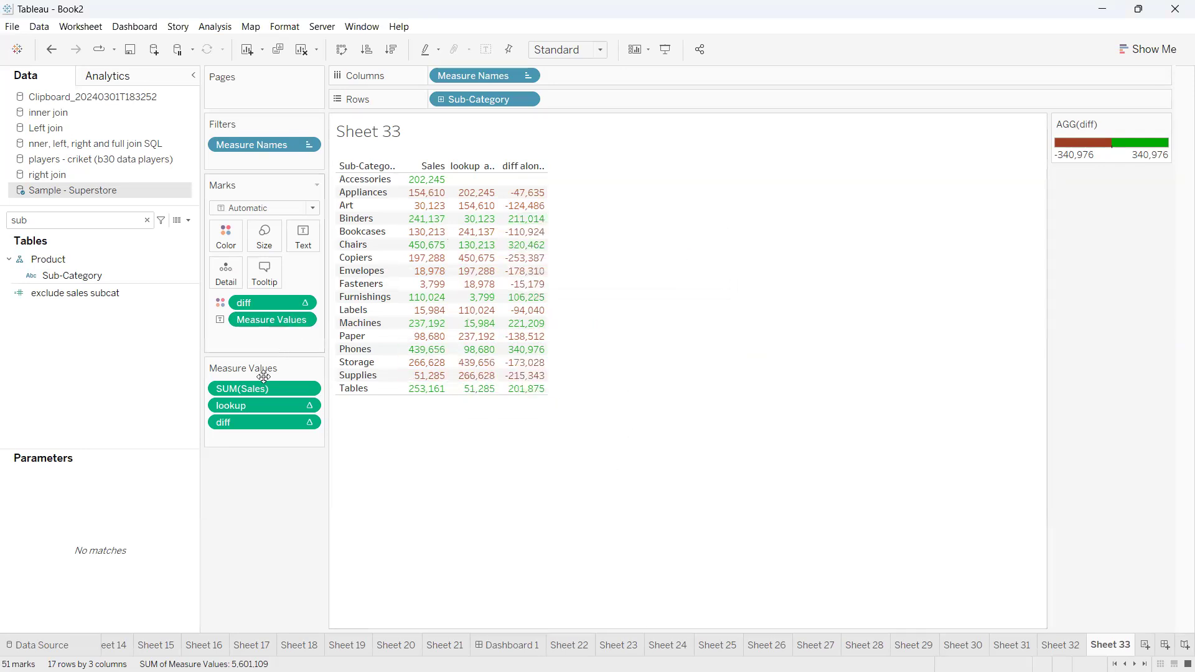
left_click_drag(250, 392, 118, 387)
left_click_drag(269, 384, 81, 417)
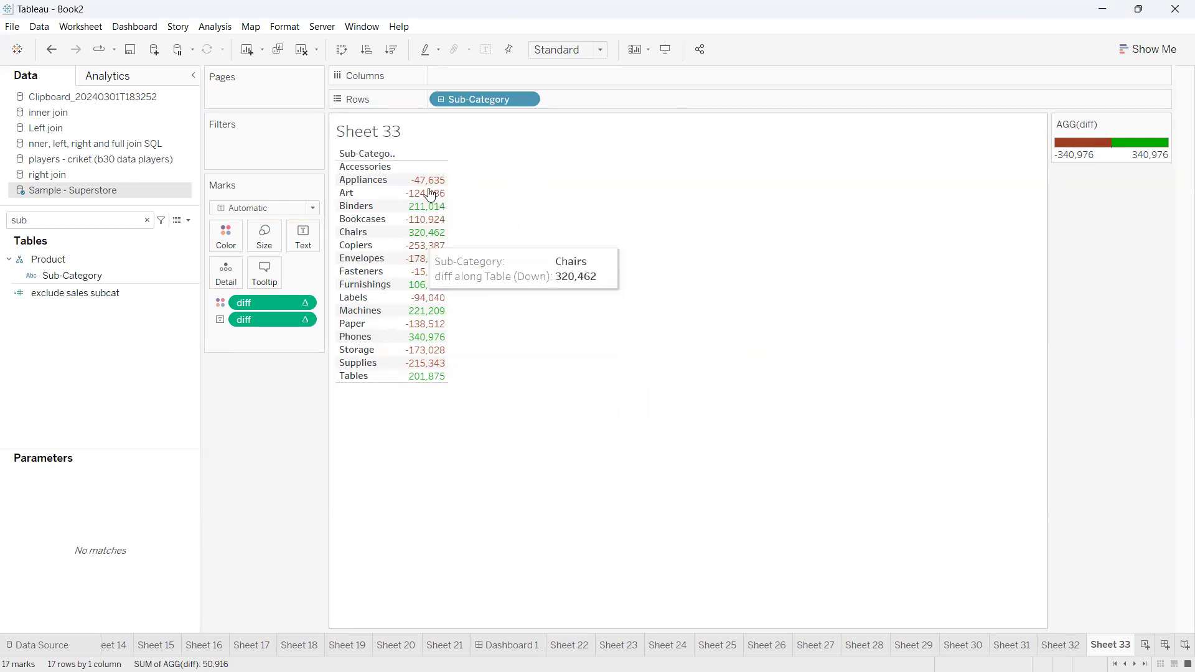
Create a calculated field with the formula MIN(1) and save it under its default name
left_click(111, 222)
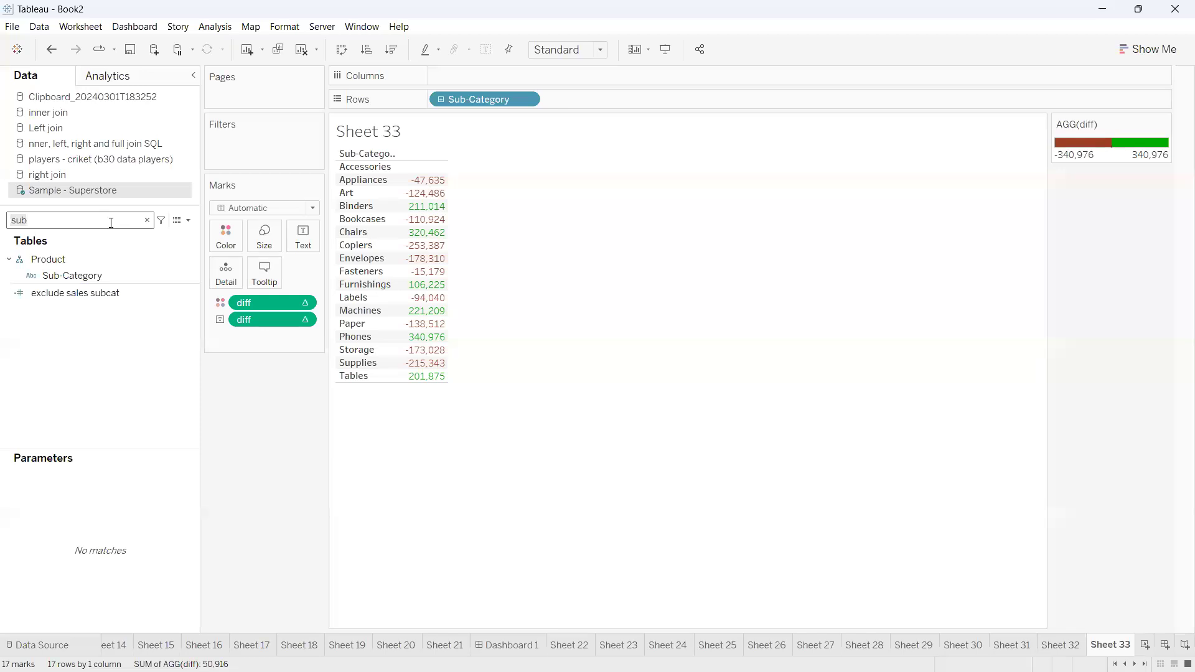
left_click(189, 221)
left_click(170, 232)
type("MIN(1")
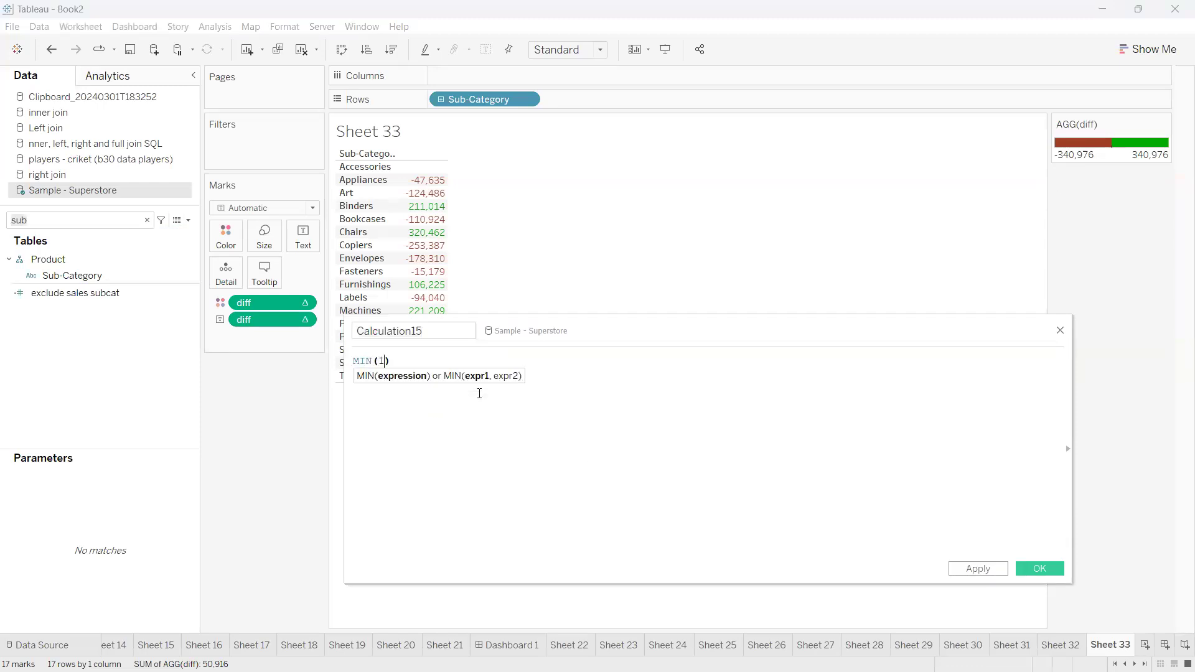
left_click(1039, 568)
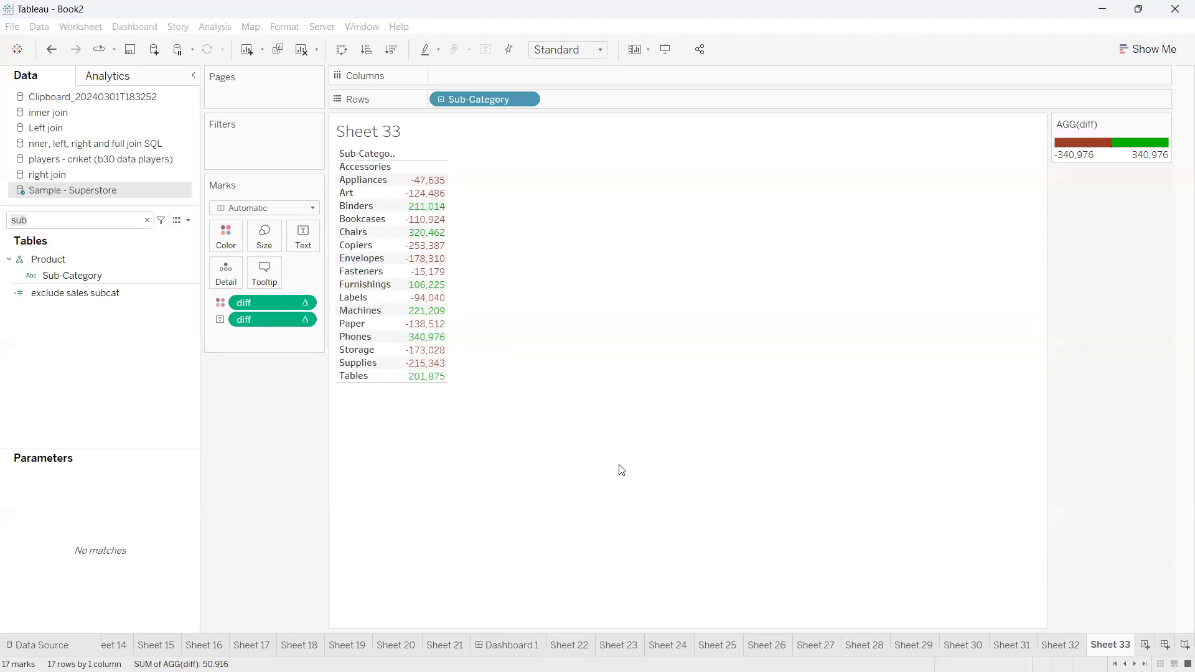
Try the MIN(1) field on the columns to show each sub-category's diff as an equal-length bar
key("BackSpace")
key("BackSpace")
key("BackSpace")
type("15")
left_click_drag(92, 264, 483, 71)
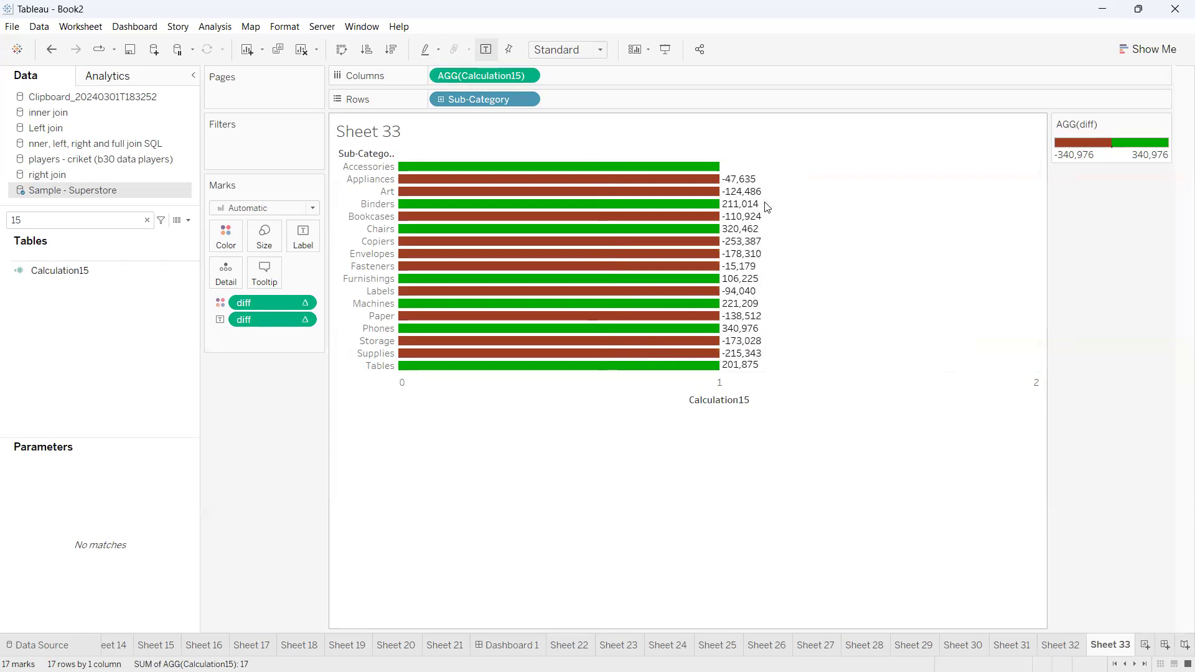
left_click_drag(436, 77, 228, 479)
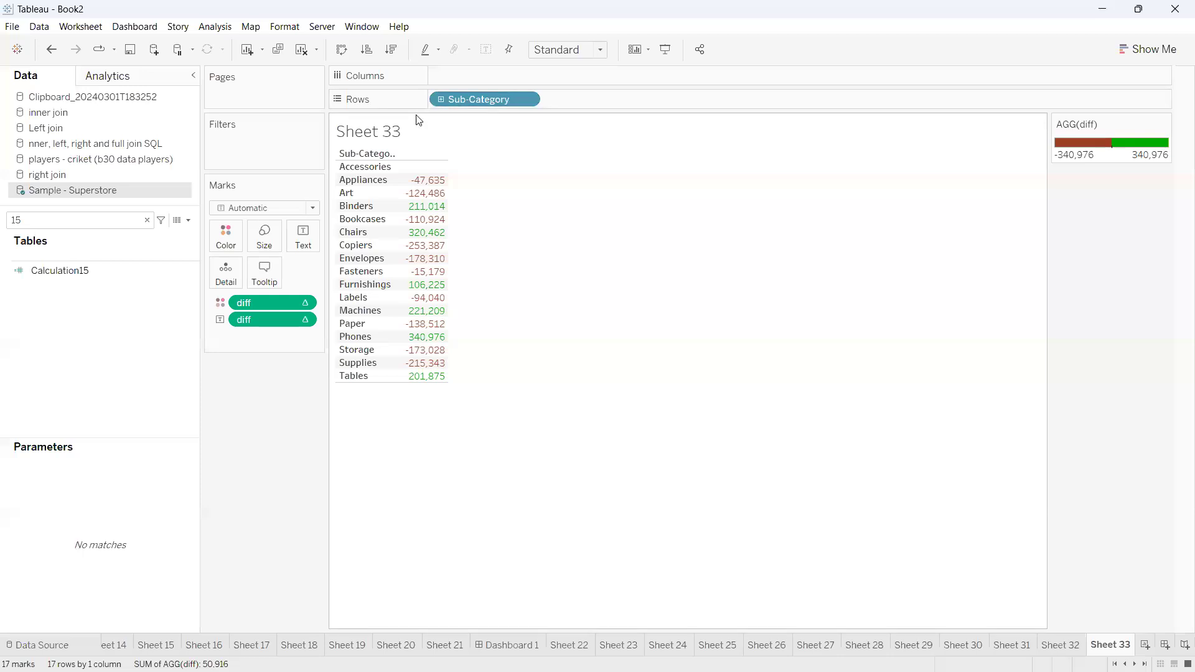
Replace Sub-Category on the rows with Order Date so diff is listed by order year
left_click_drag(465, 103, 268, 424)
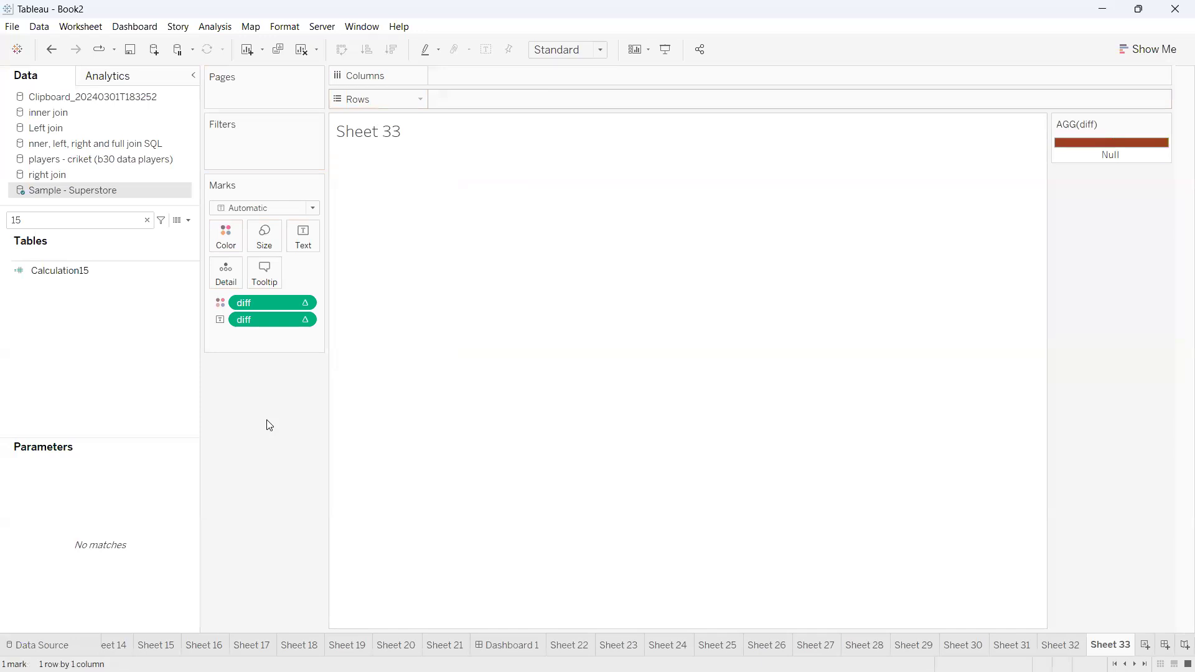
left_click(123, 225)
key("BackSpace")
key("BackSpace")
type("orde")
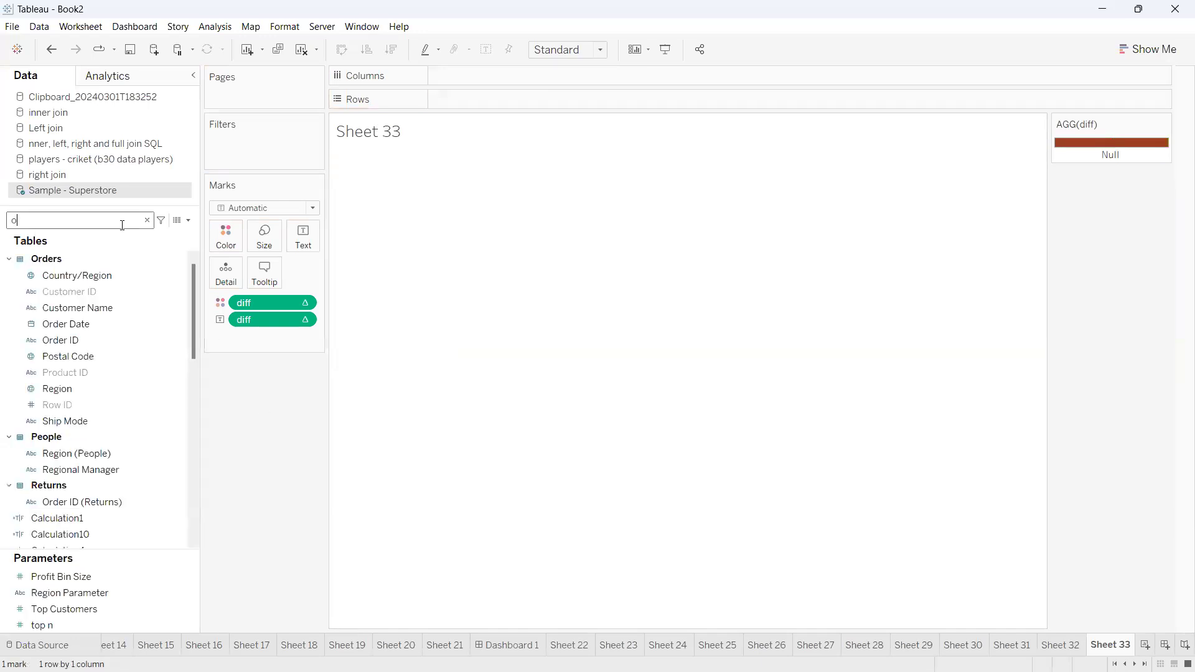
left_click_drag(85, 267, 484, 109)
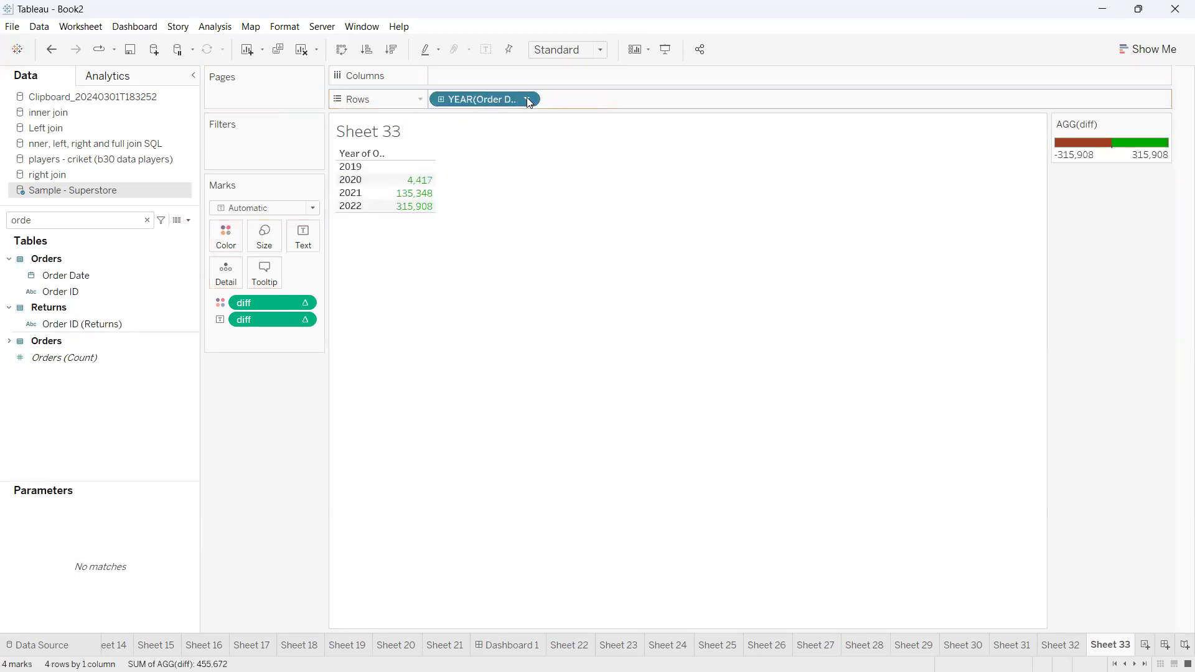
Change Order Date on the rows to exact, discrete dates and look through the diff values for each date
left_click(527, 100)
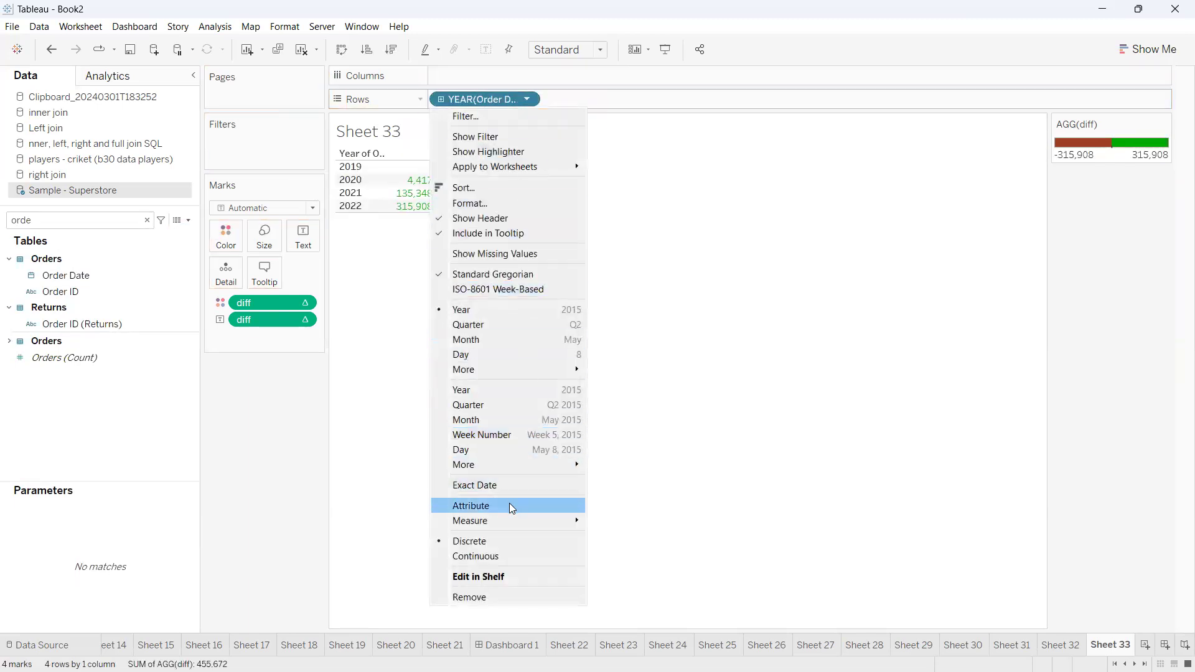
left_click(502, 485)
left_click(526, 100)
left_click(483, 527)
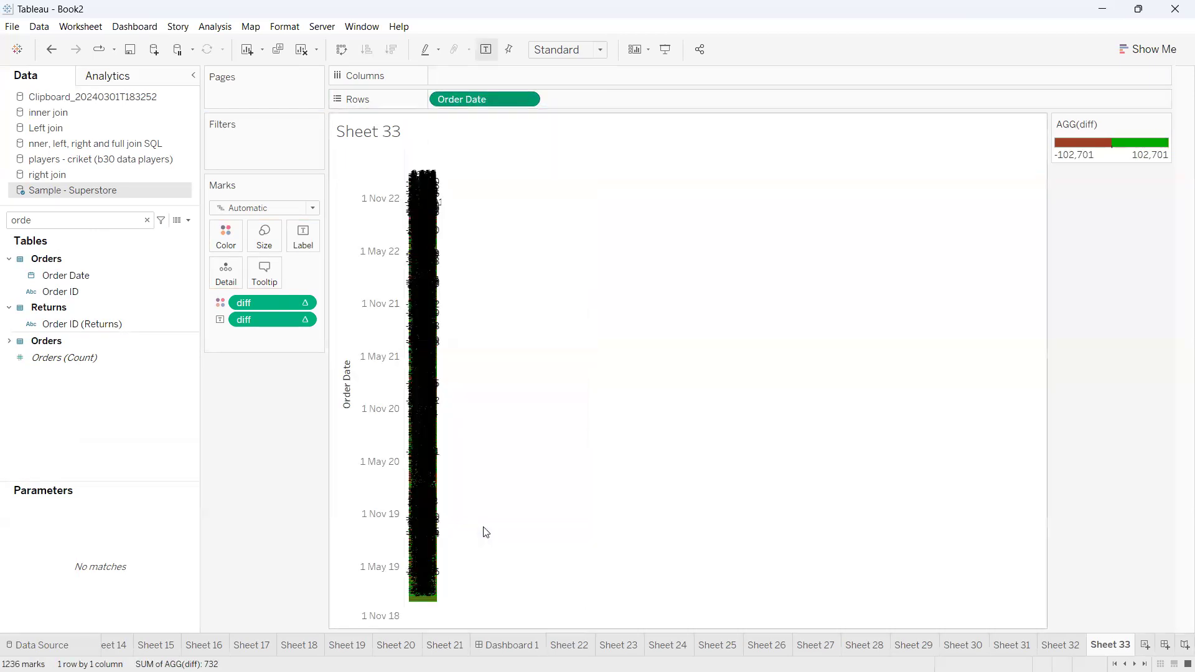
left_click_drag(459, 179, 457, 601)
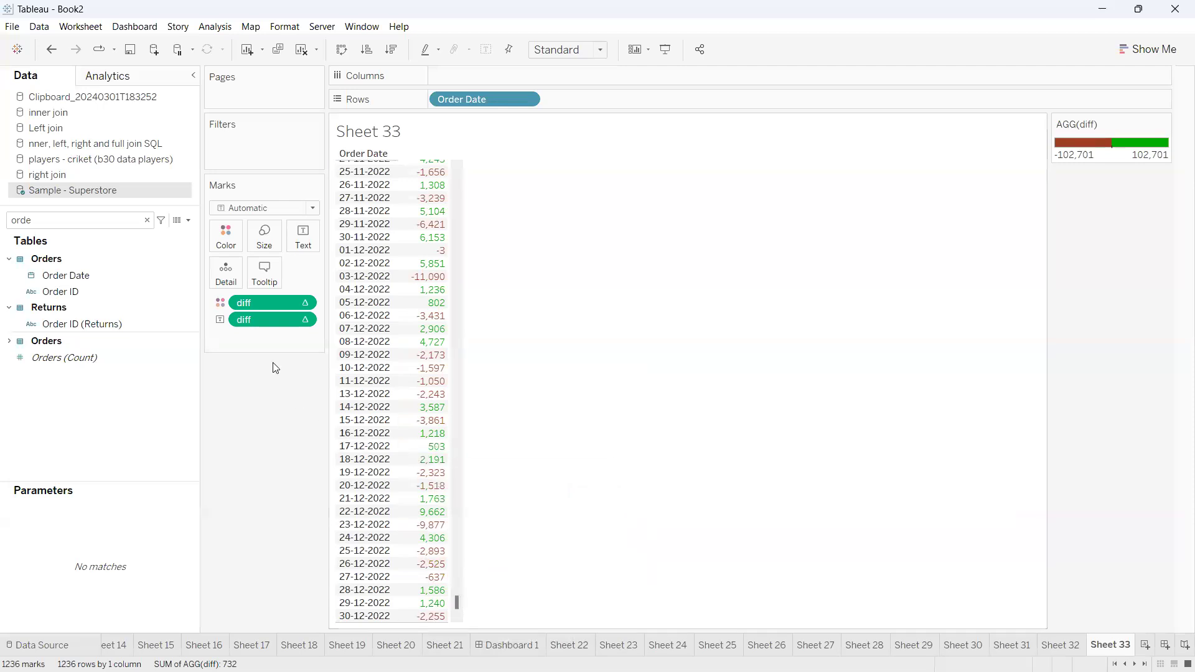
mouse_move(255, 318)
left_mouse_down()
mouse_move(245, 319)
mouse_move(259, 320)
left_mouse_up()
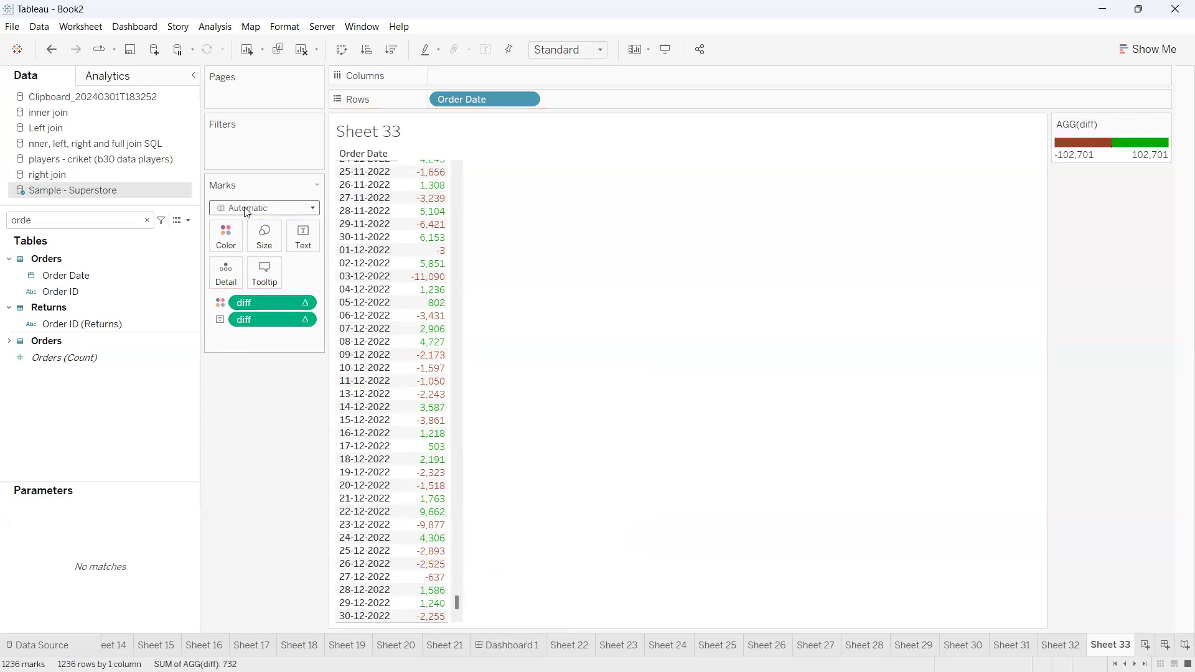
Change the mark type to Shape and set the view to Fit Width
left_click(300, 214)
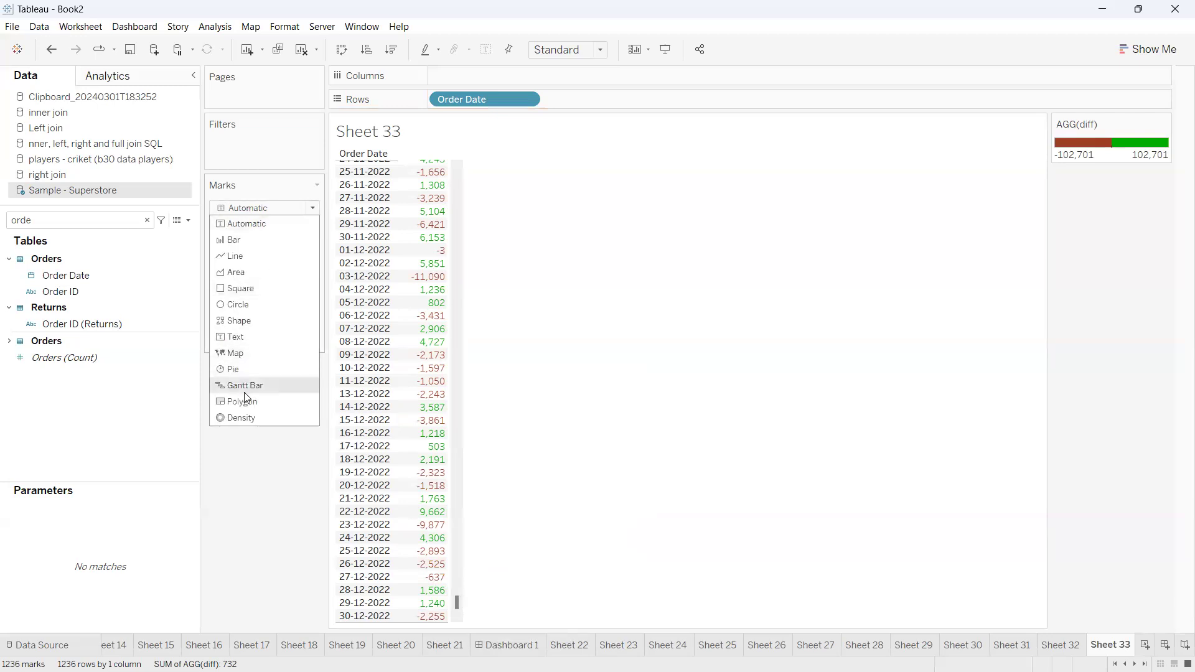
left_click(249, 321)
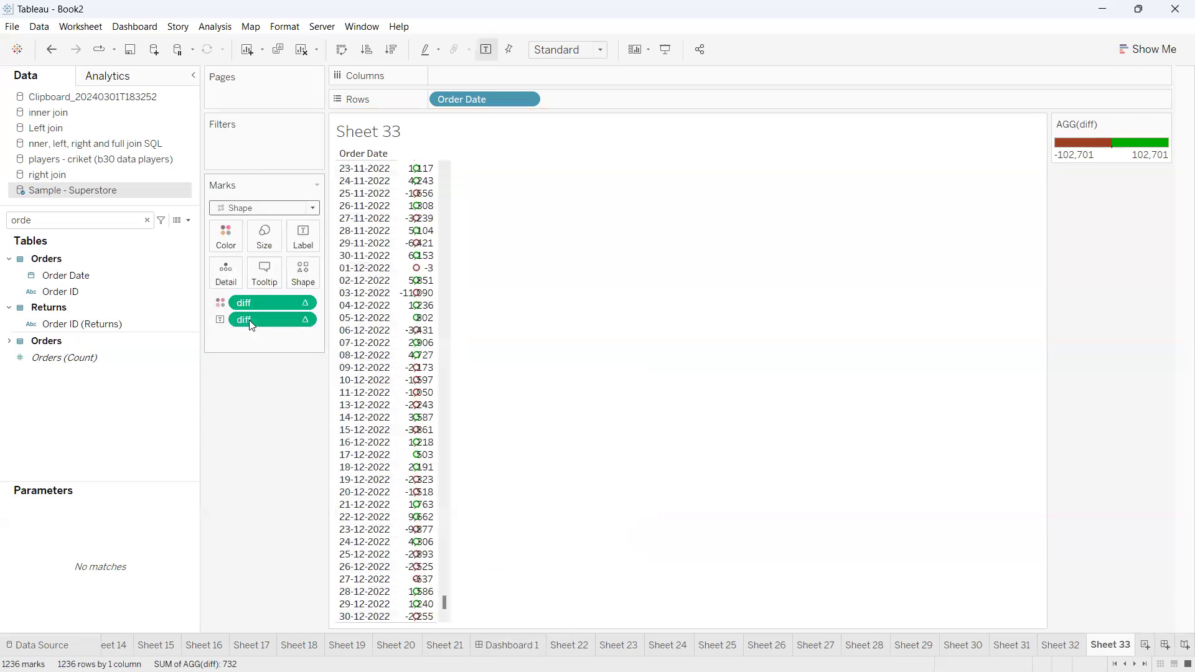
left_click(551, 51)
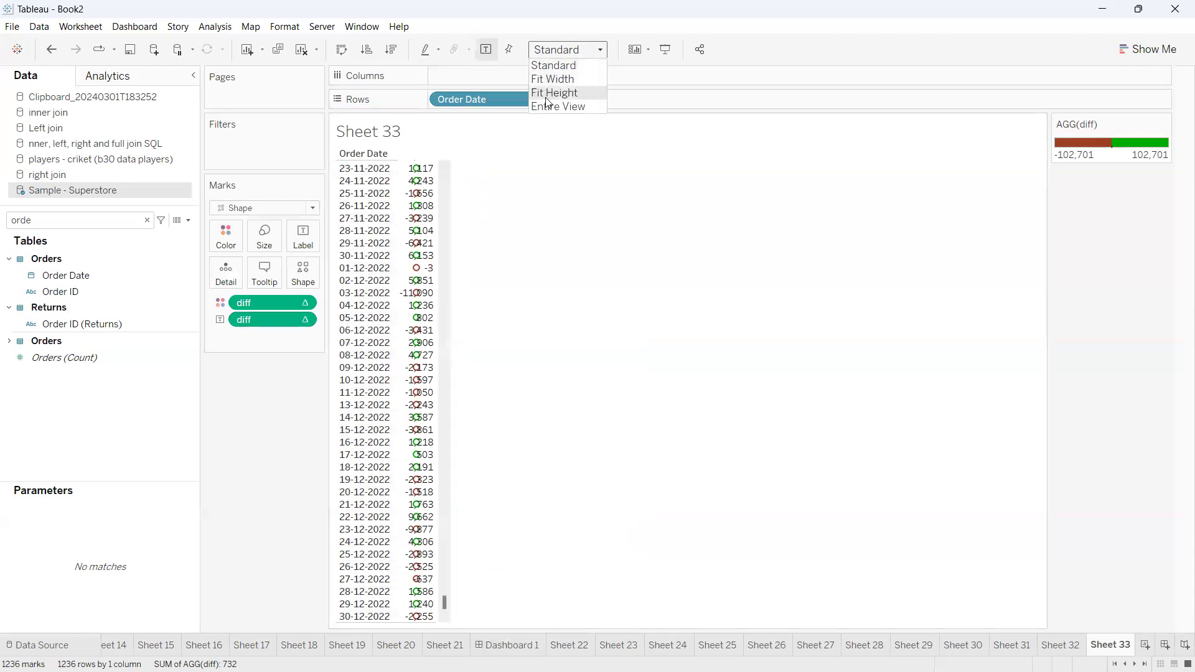
left_click(548, 107)
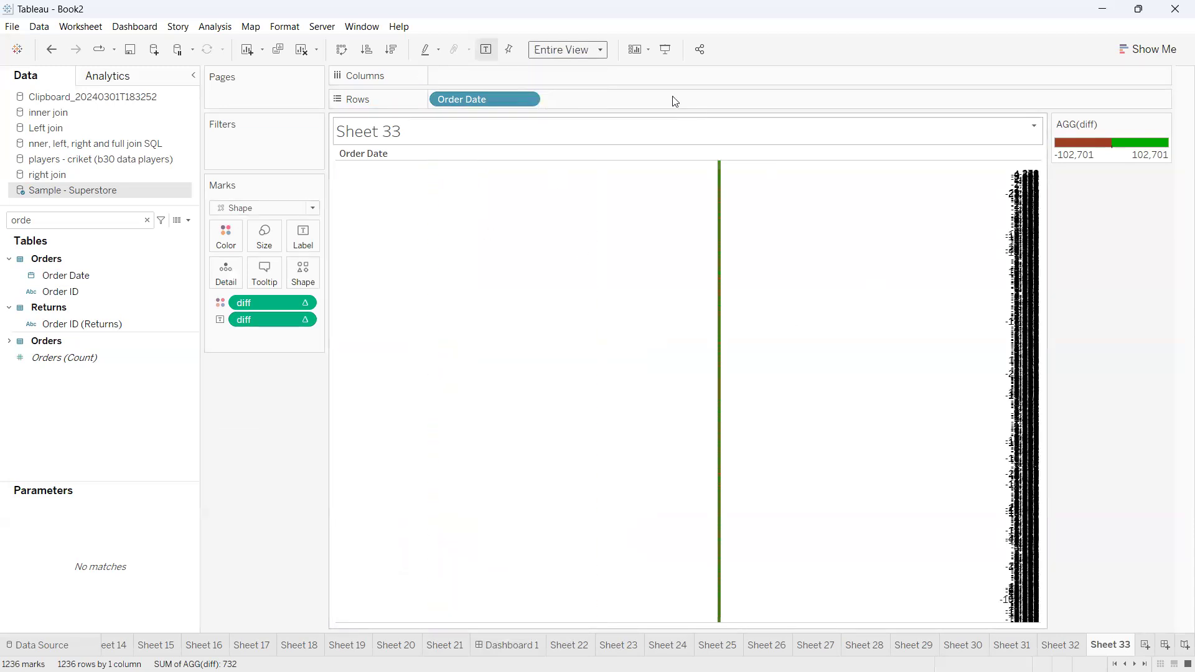
left_click(584, 52)
left_click(580, 78)
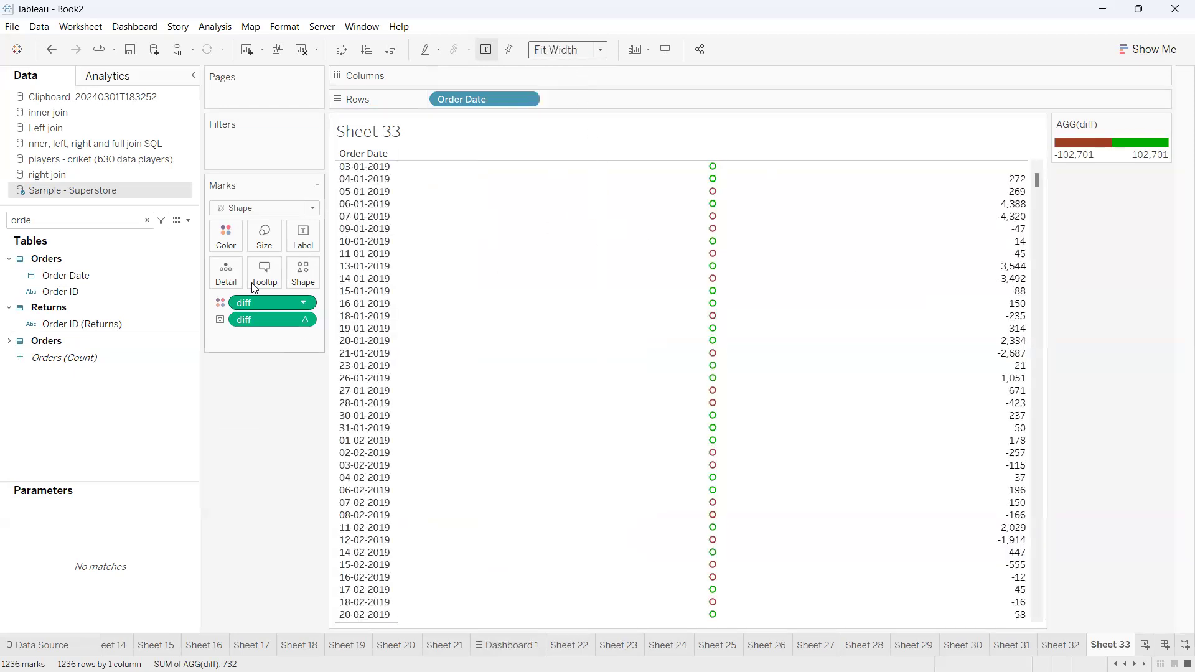
Try diff as the field that determines the mark shapes, and take it off again
left_click(302, 272)
left_click_drag(266, 318, 304, 266)
left_click(304, 267)
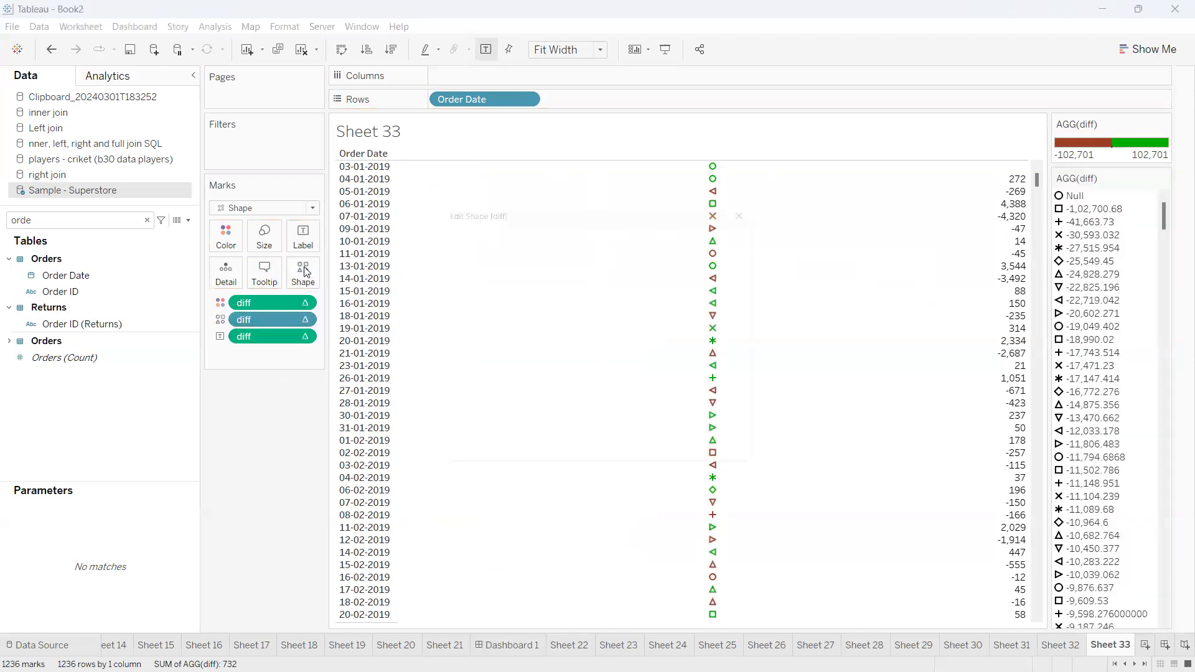
left_click(756, 203)
left_click_drag(268, 324, 195, 231)
Create a calculated field with the formula [diff]>=0 and save it under its default name
left_click(188, 221)
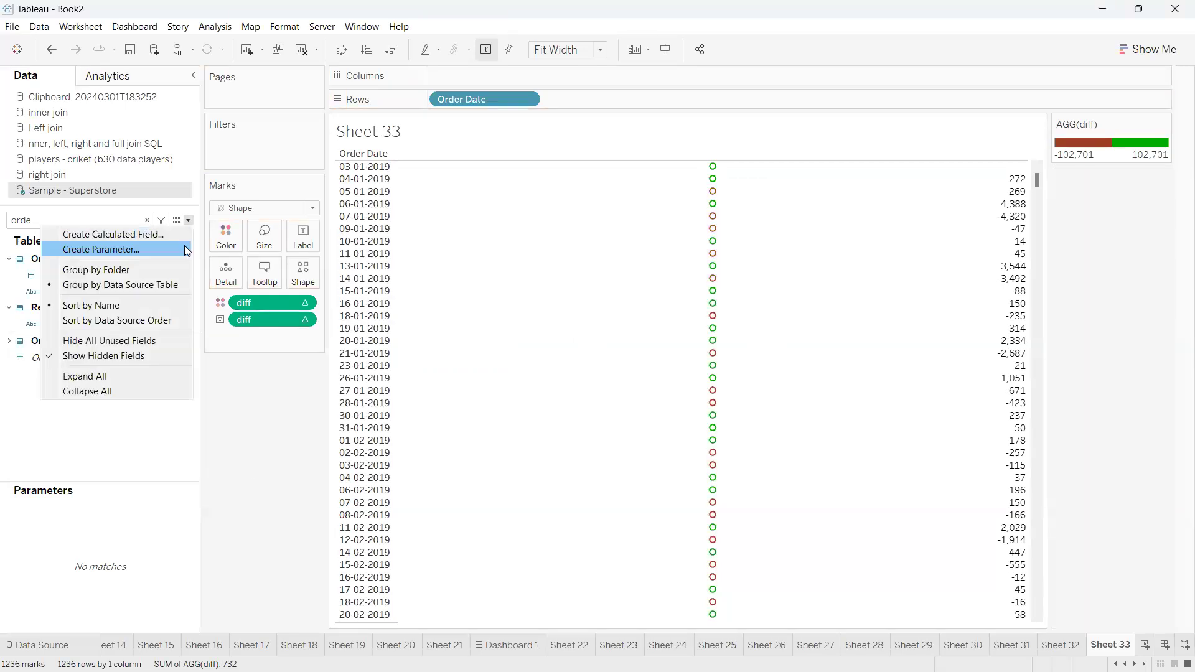
left_click(150, 235)
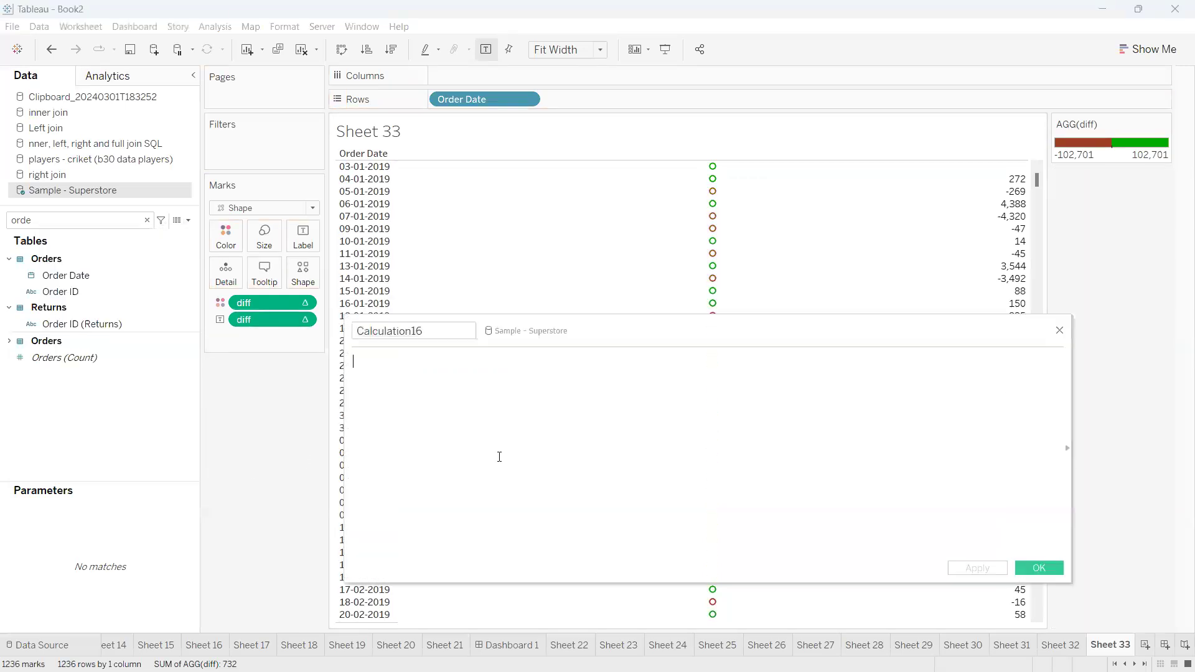
left_click_drag(267, 320, 392, 401)
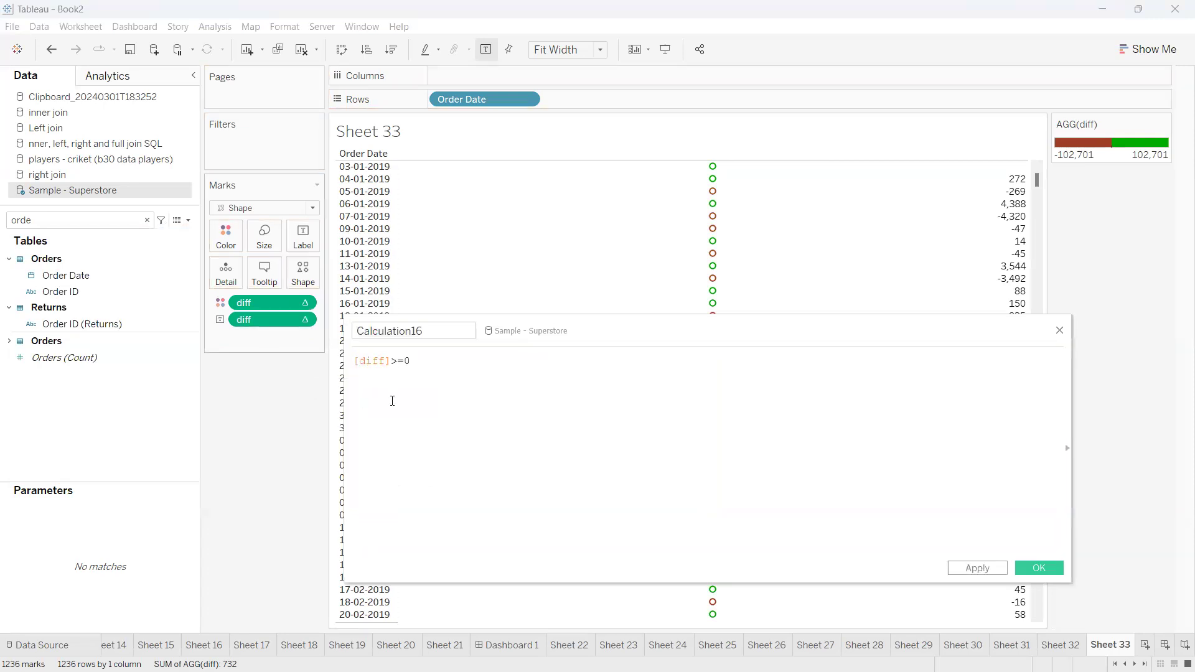
left_click_drag(417, 361, 331, 358)
left_click(423, 367)
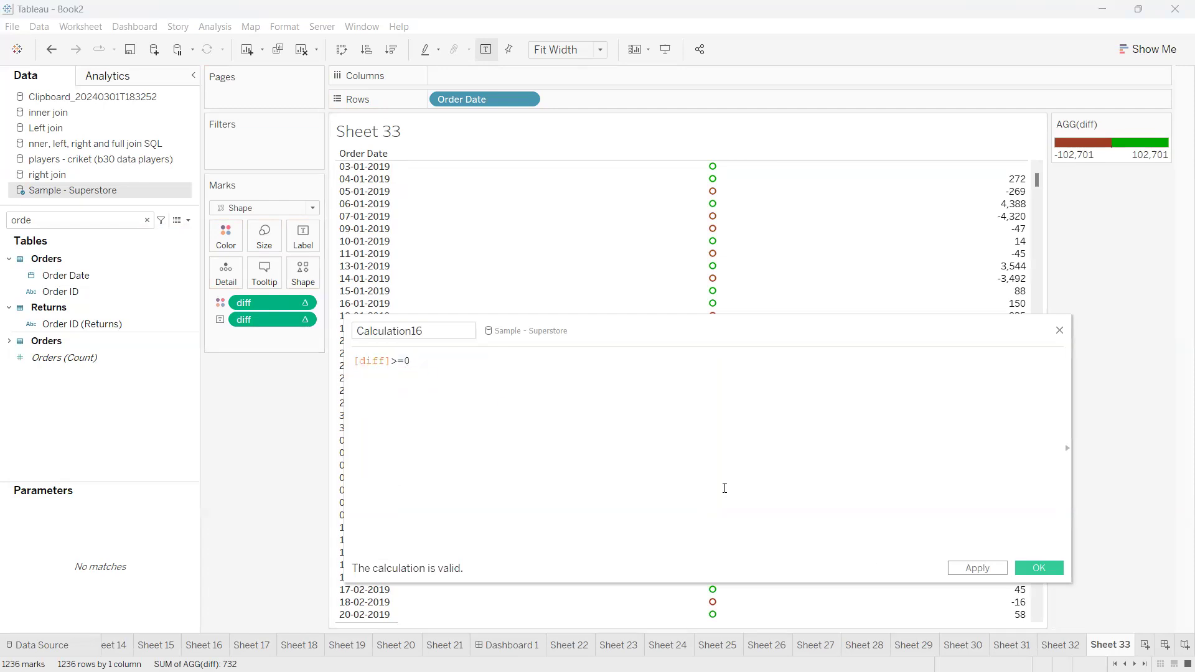
left_click(1038, 568)
Find Calculation16 in the data fields and assign it to the mark shapes
double_click(135, 221)
type("16")
left_click_drag(107, 269, 311, 270)
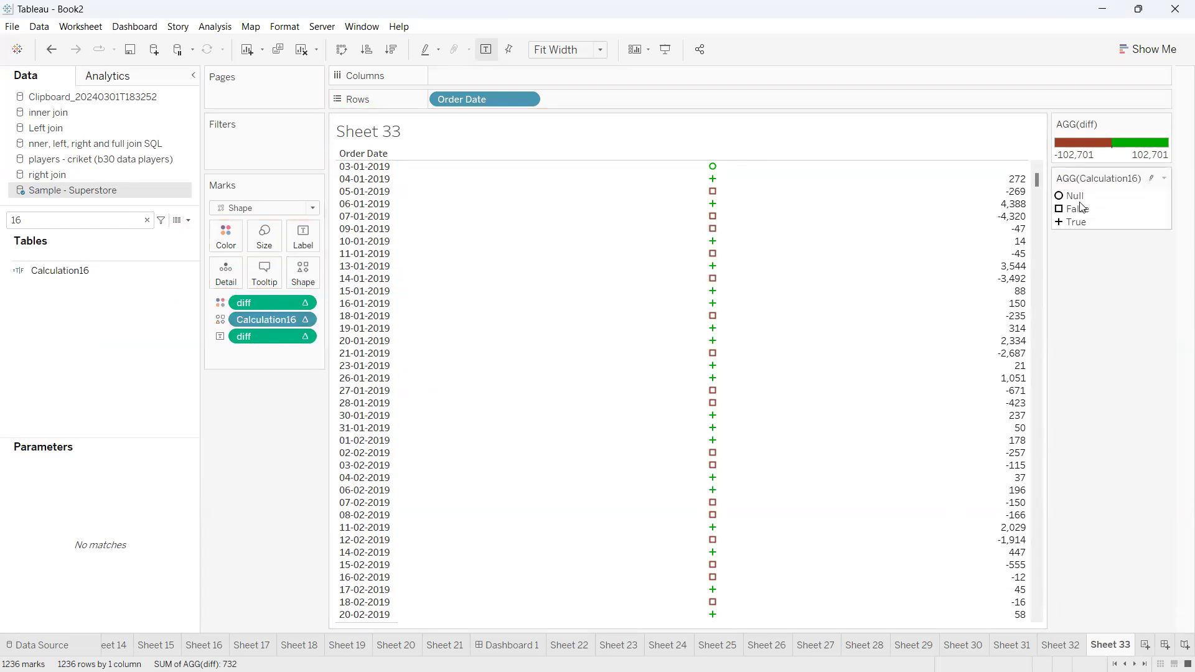
mouse_move(1074, 203)
Use the Filled shape palette to give False a downward triangle and True an upward triangle
left_click(298, 286)
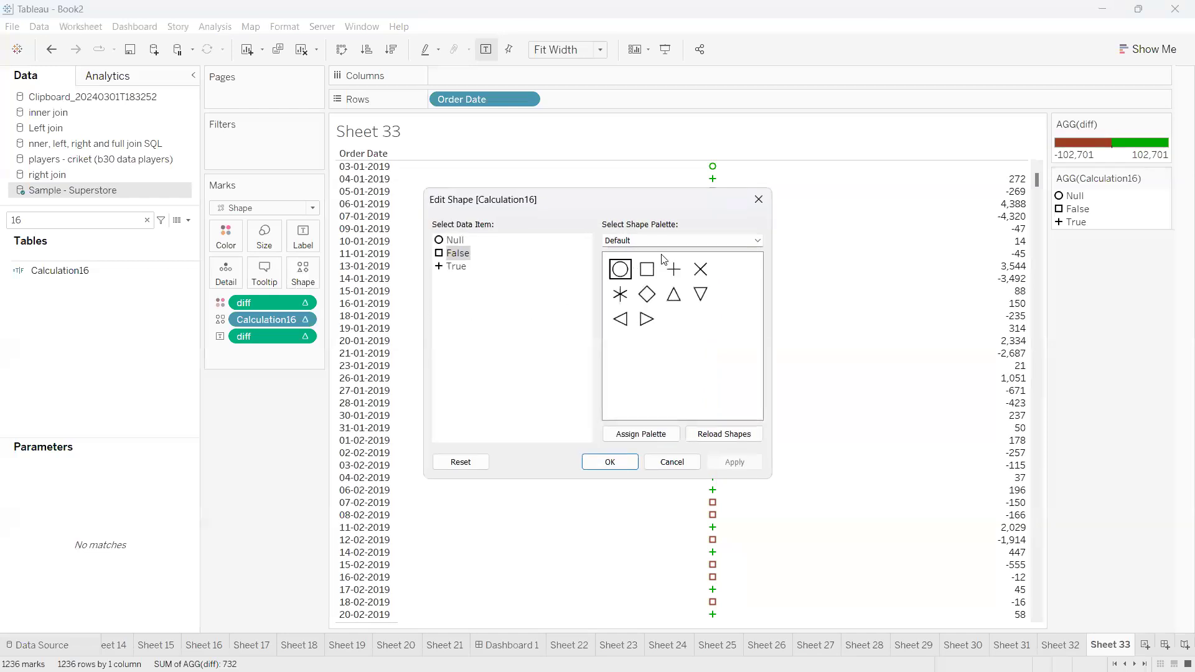
left_click(691, 245)
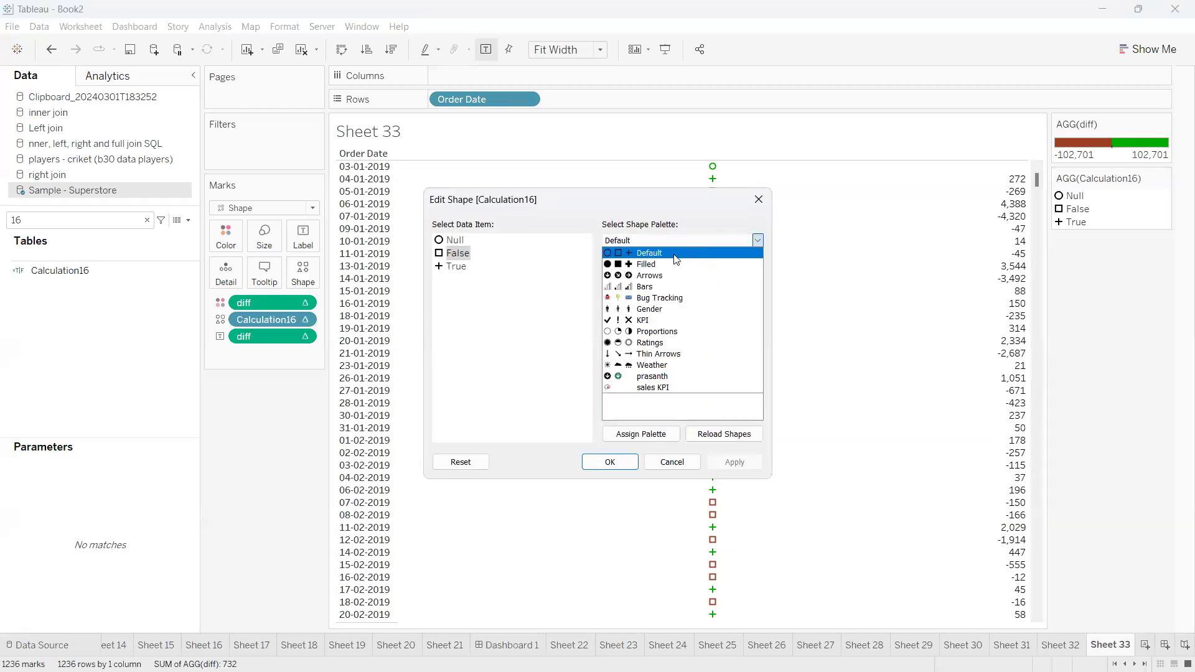
left_click(644, 265)
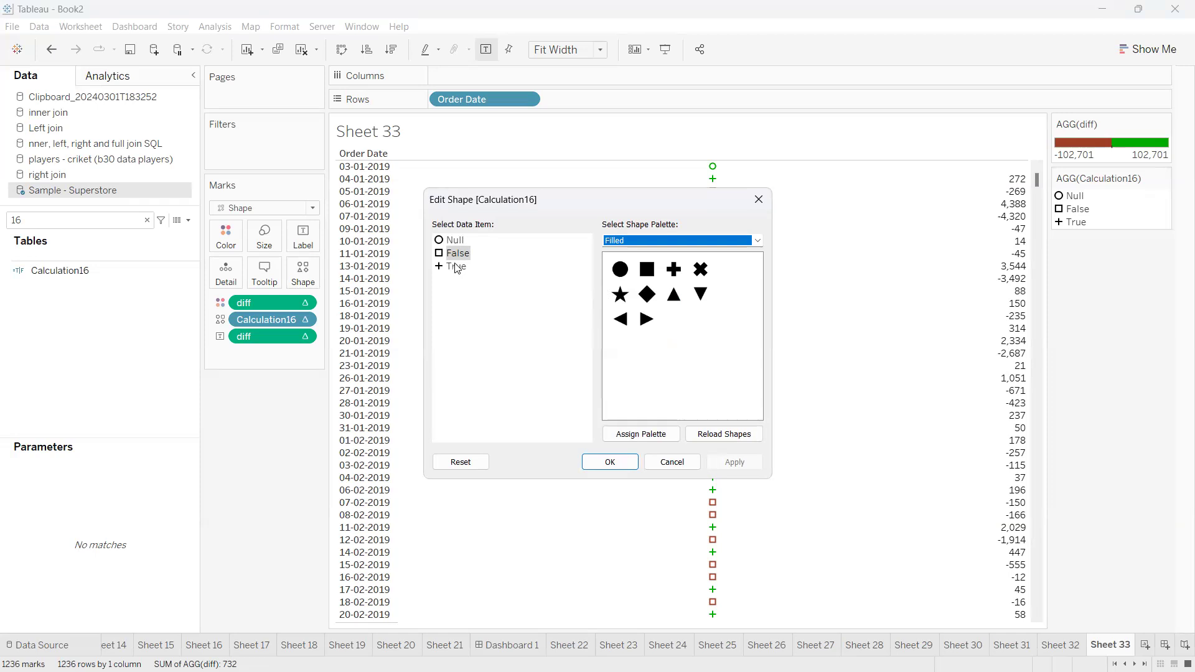
left_click(701, 294)
left_click(464, 269)
left_click(674, 295)
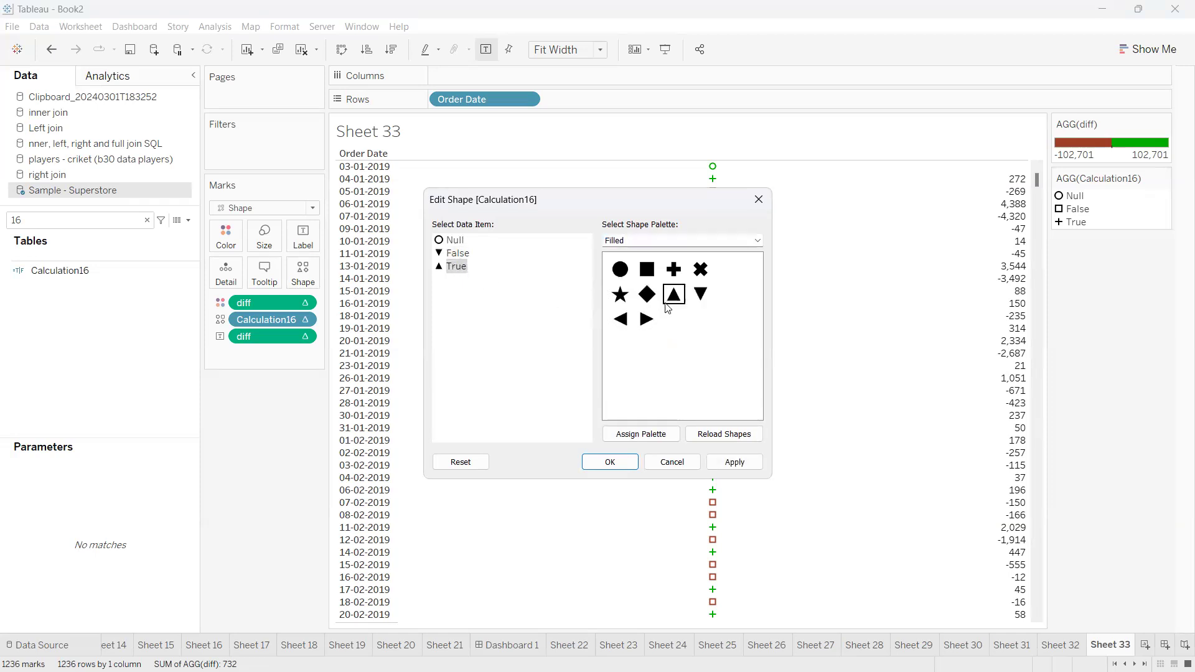
left_click(610, 463)
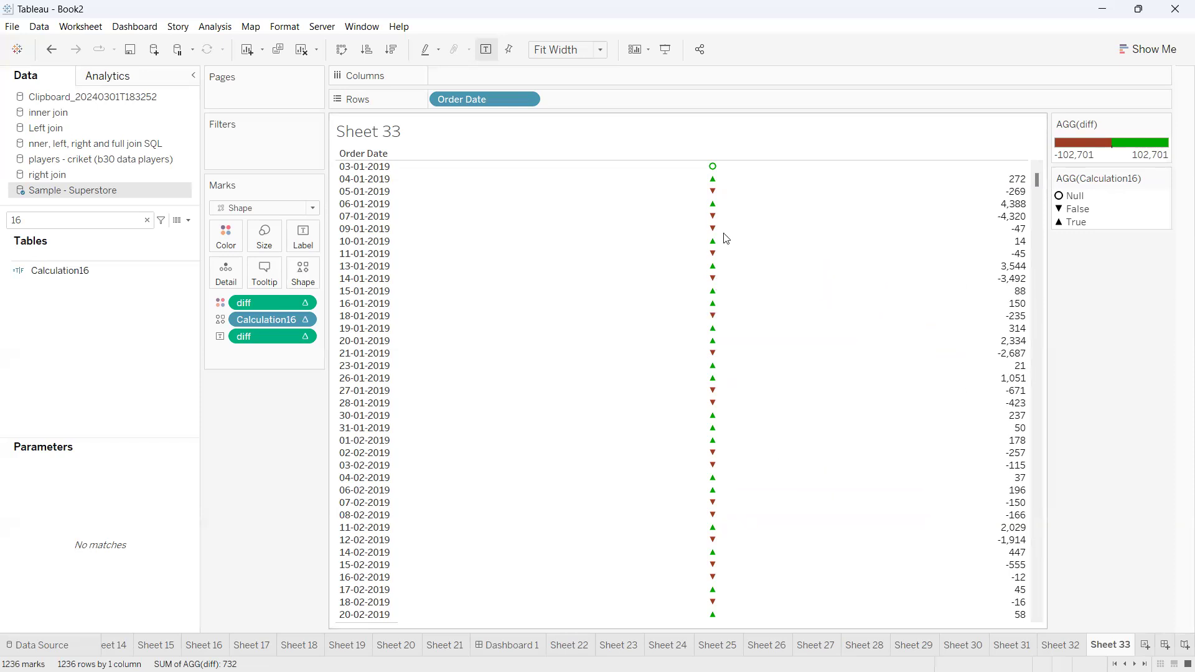
Remove Calculation16 from the mark shapes and set the mark type back to Automatic
left_click_drag(279, 316, 256, 478)
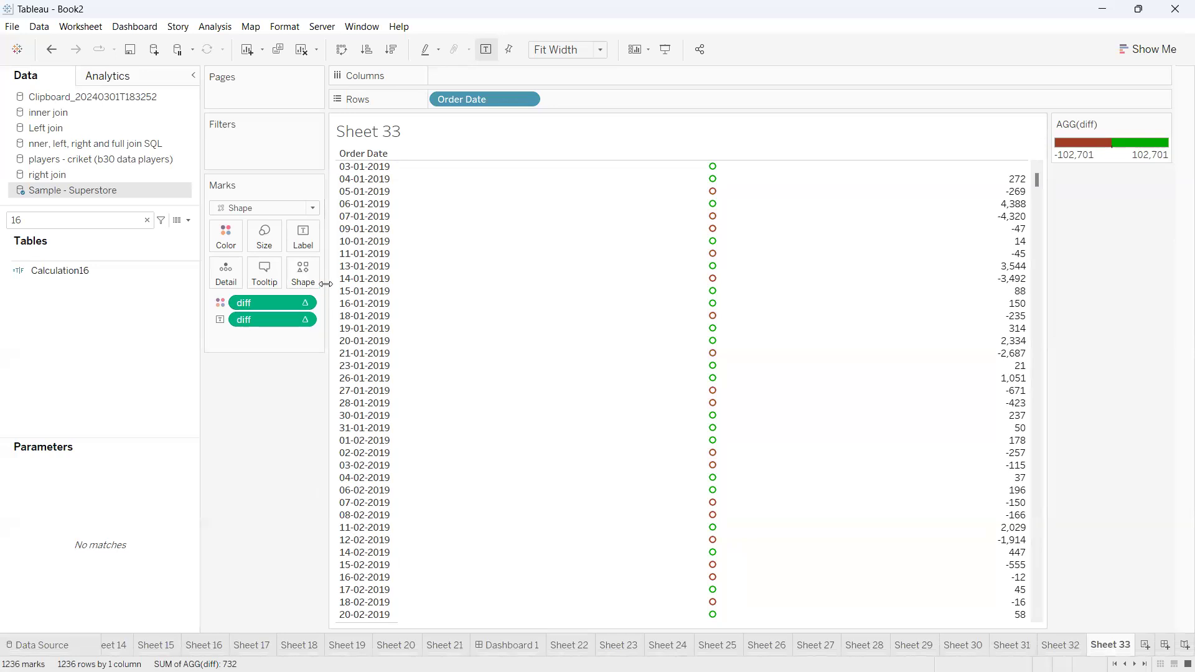
left_click(278, 208)
left_click(252, 224)
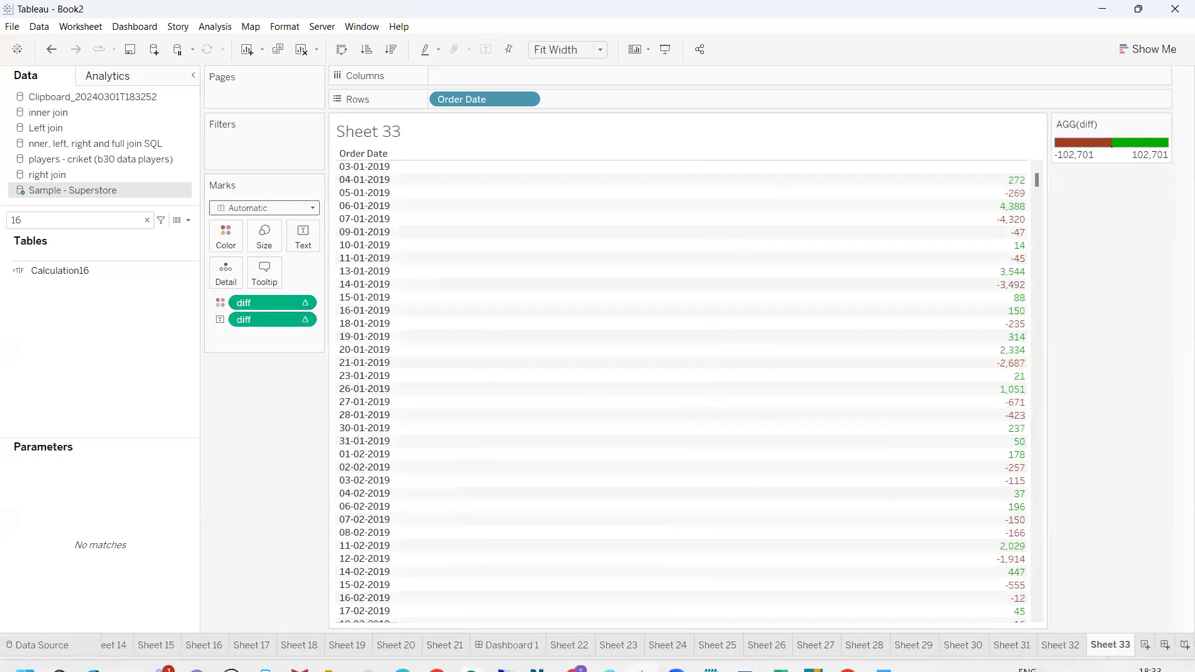
Switch to Chrome and search the web for "uparrow unicode sybol" in the empty new tab
left_click(574, 653)
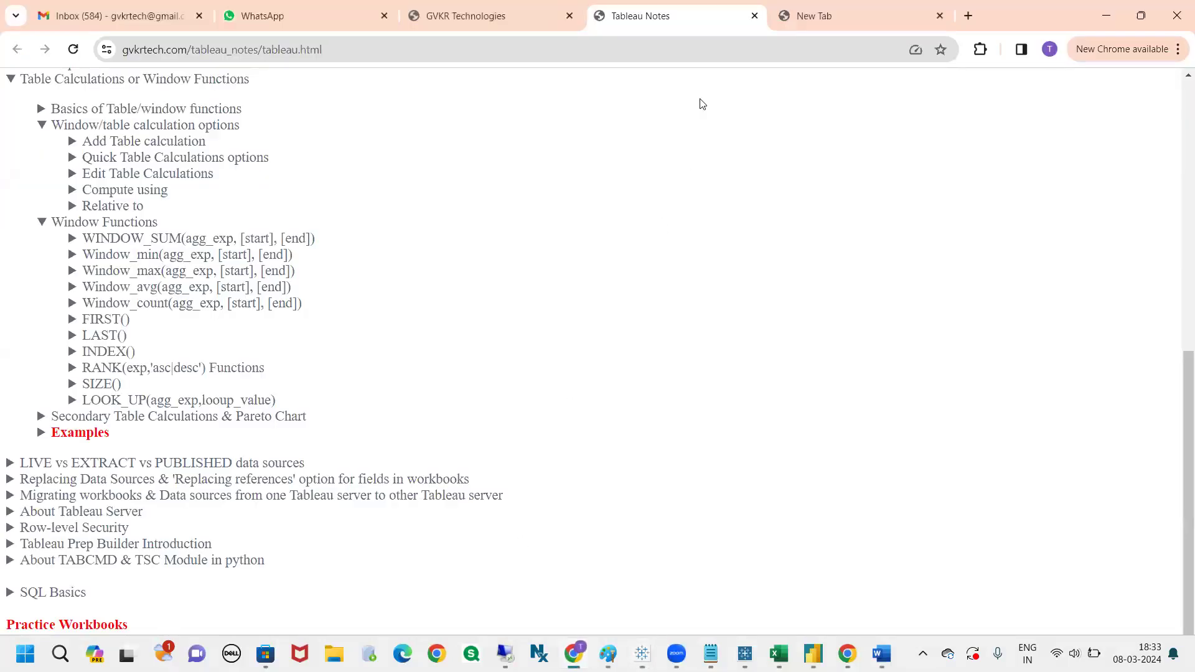
left_click(832, 20)
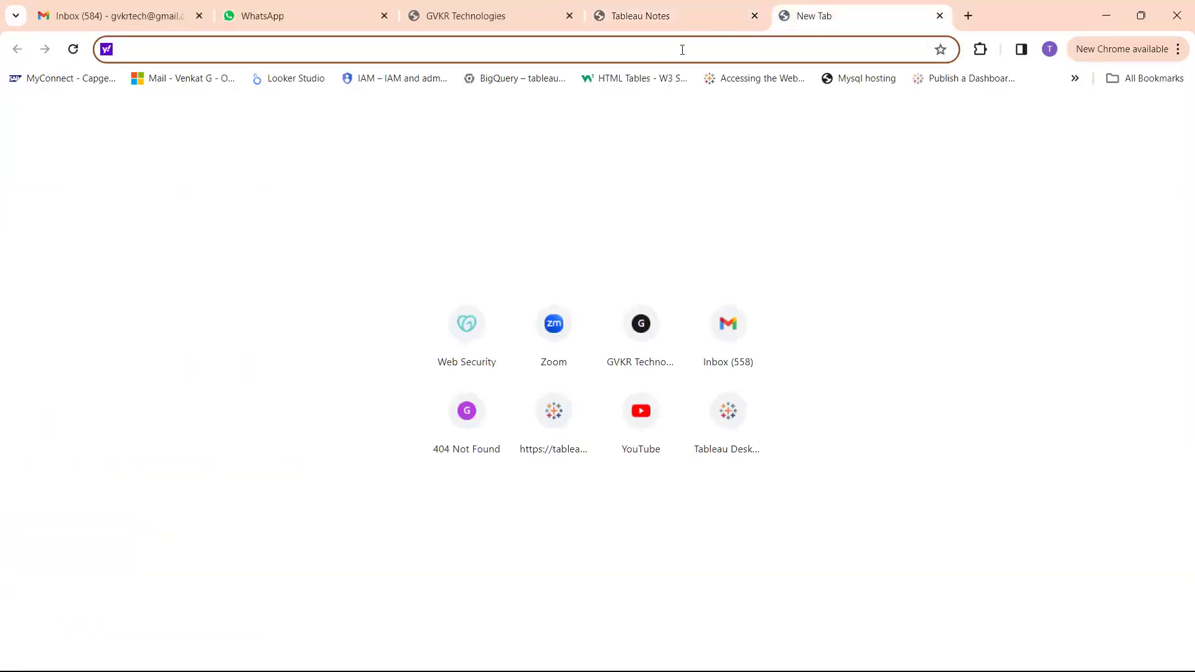
type("uparrow")
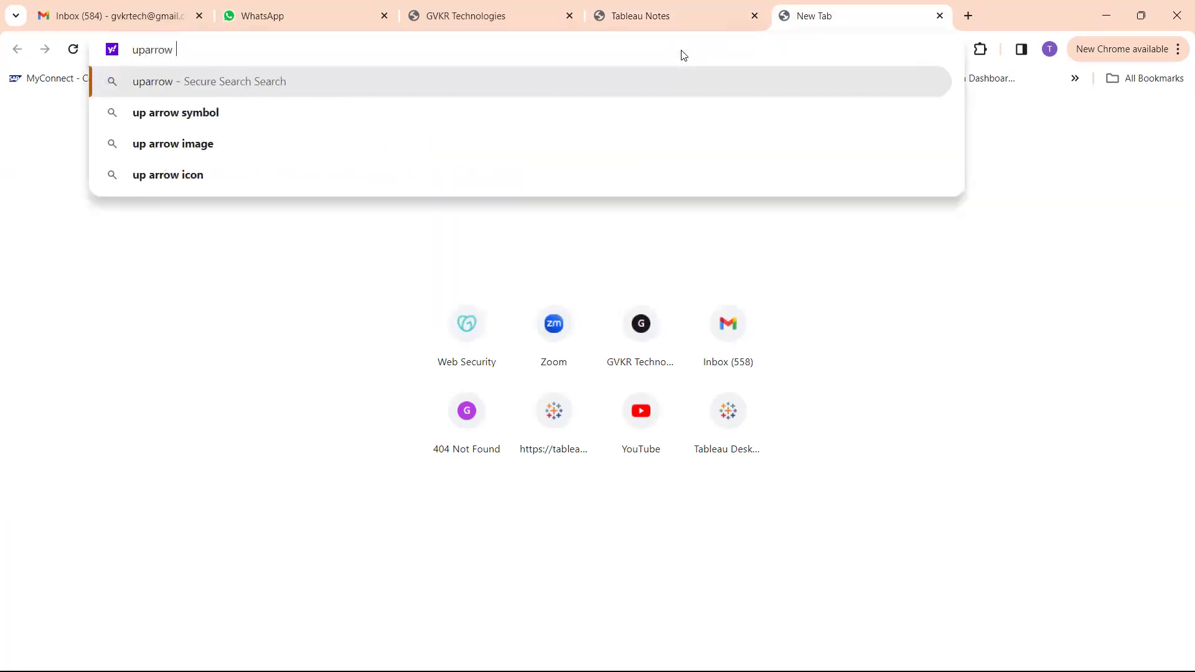
type(" unico")
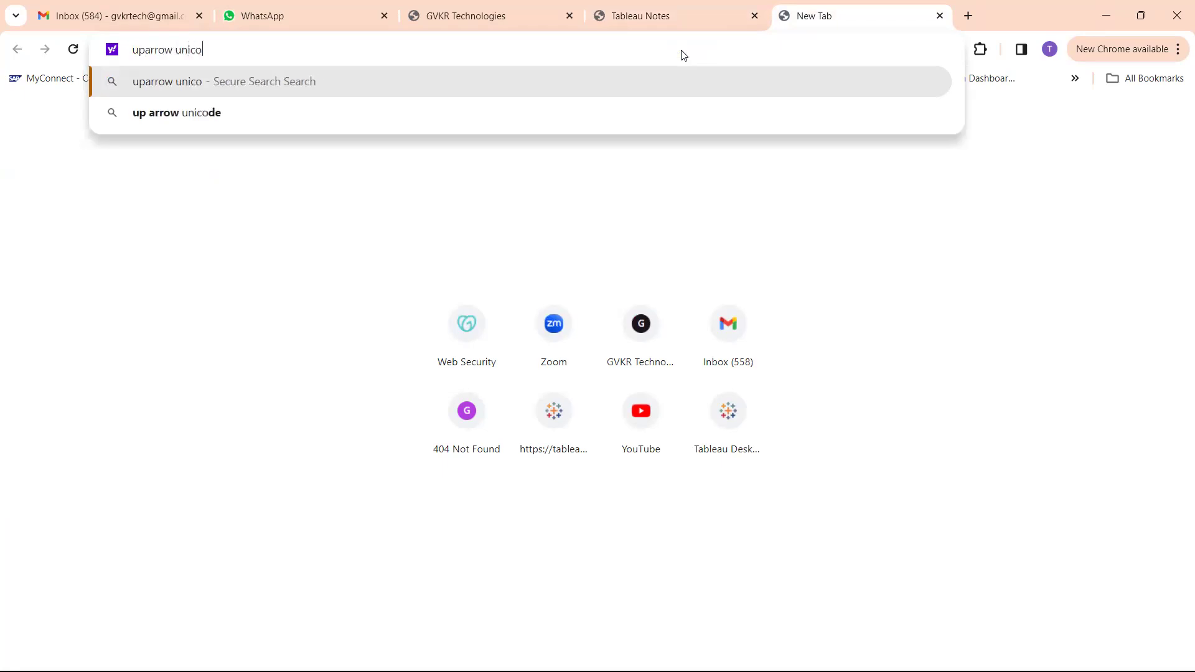
type("de su")
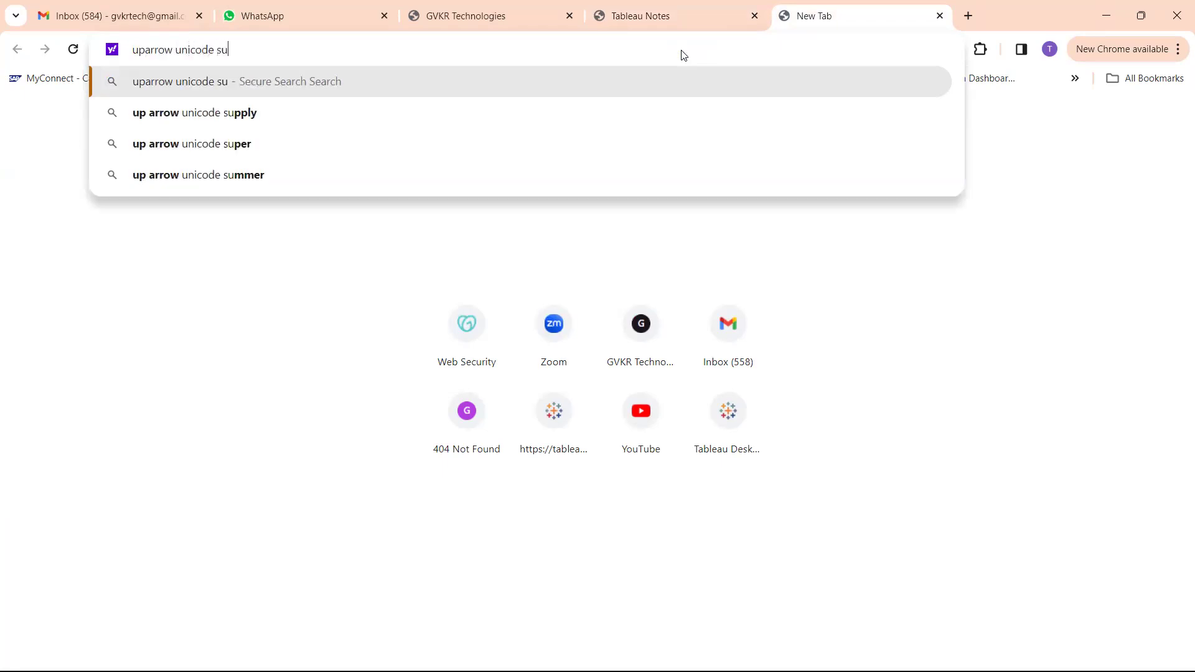
key("BackSpace")
type("y")
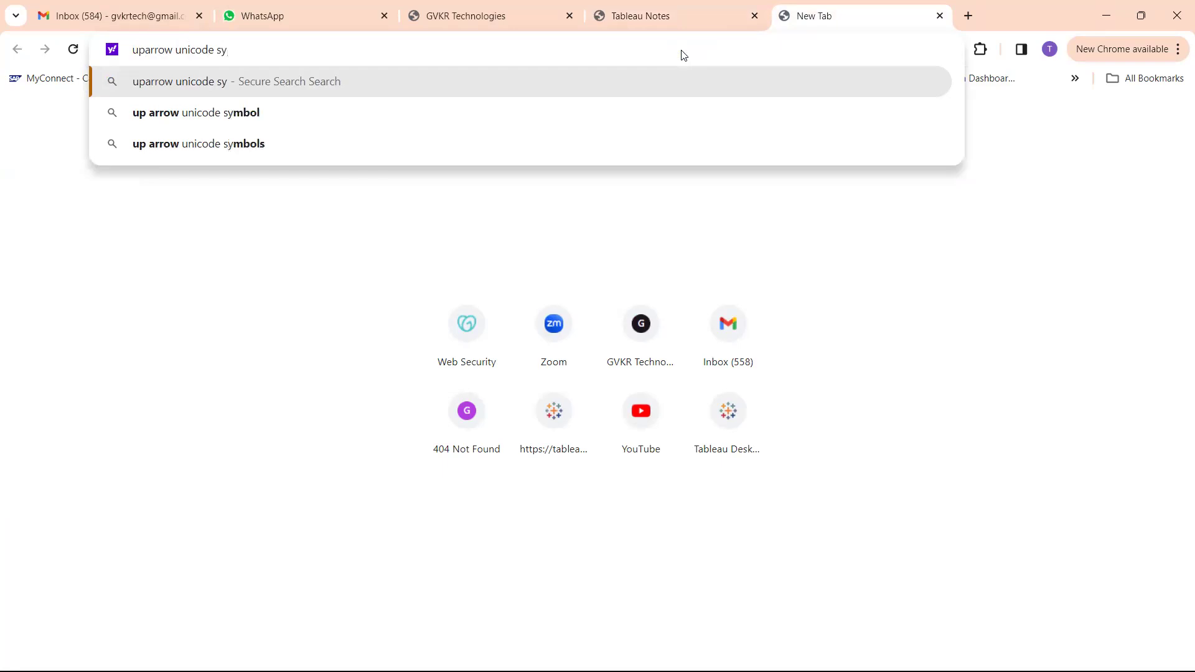
type("bol")
key("Return")
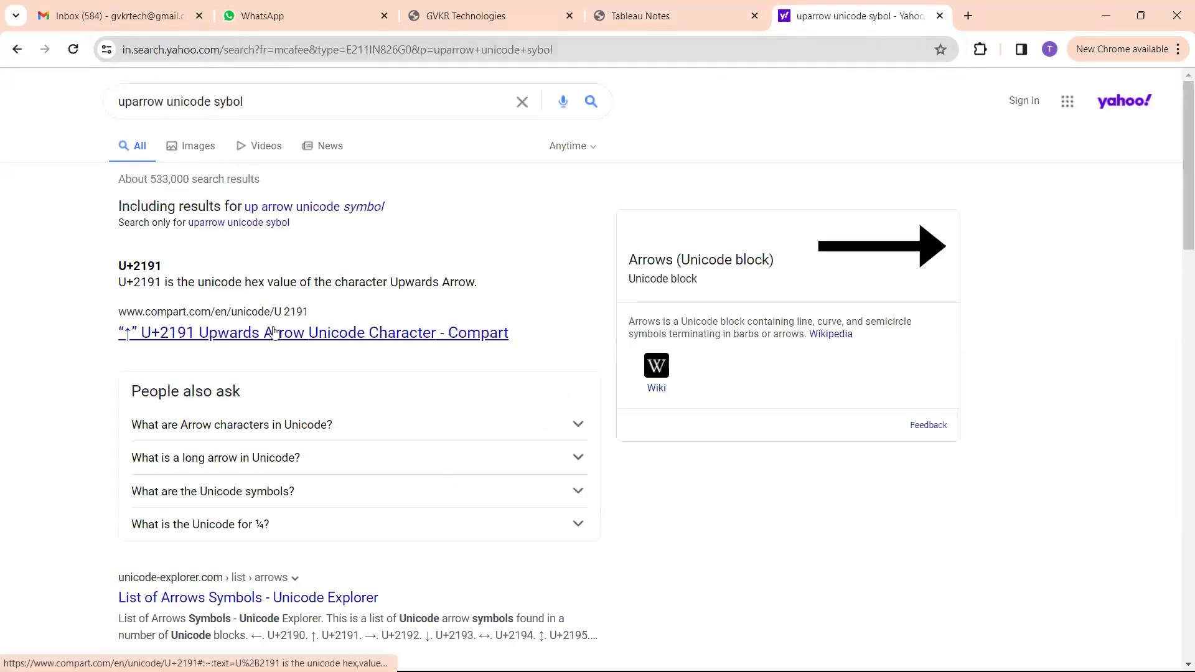
Open the Compart search result for the U+2191 upwards arrow, copy the arrow character and look through the page
scroll(274, 331, "down", 2)
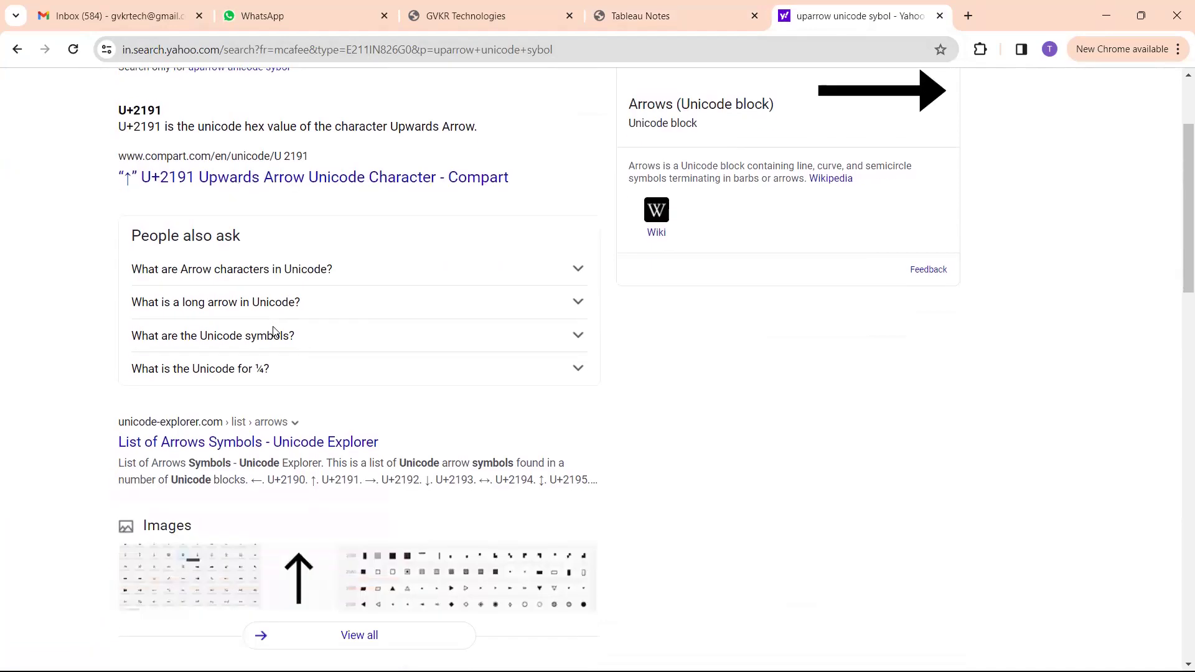
scroll(274, 332, "up", 3)
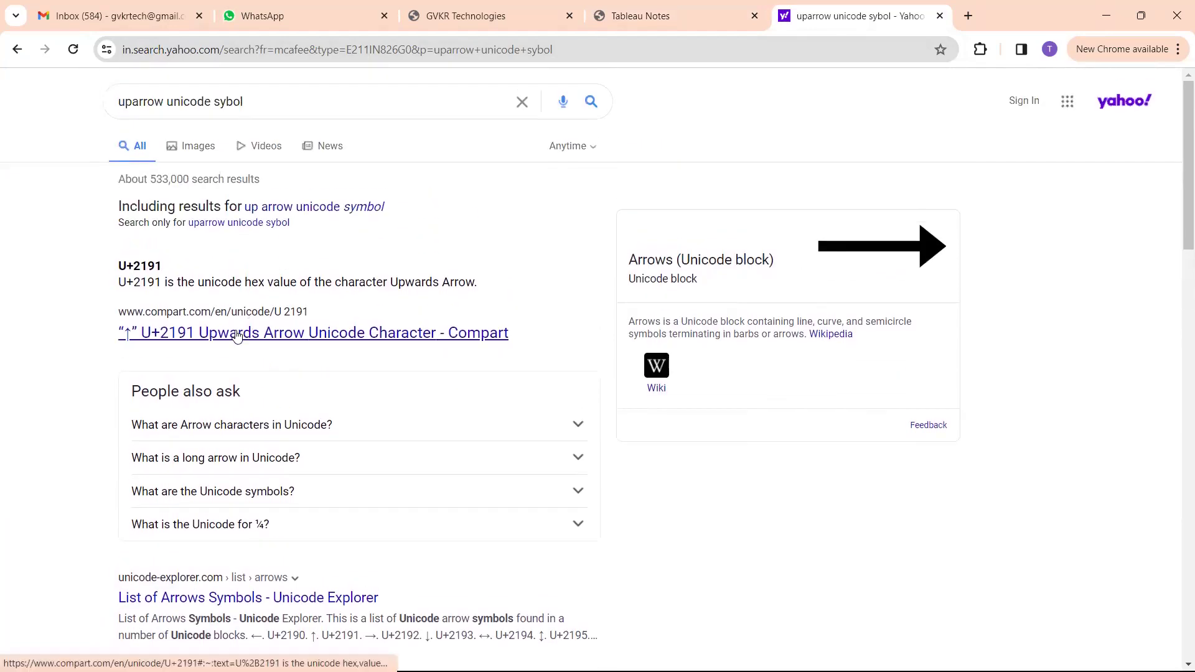
left_click(237, 335)
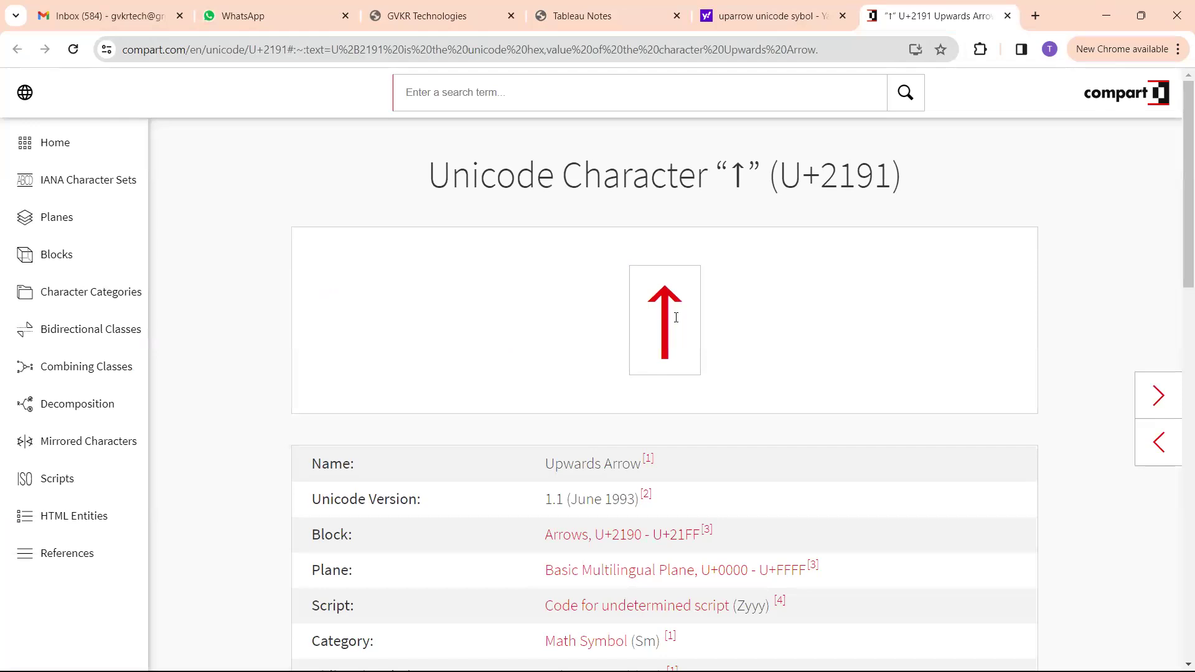
left_click_drag(675, 318, 657, 305)
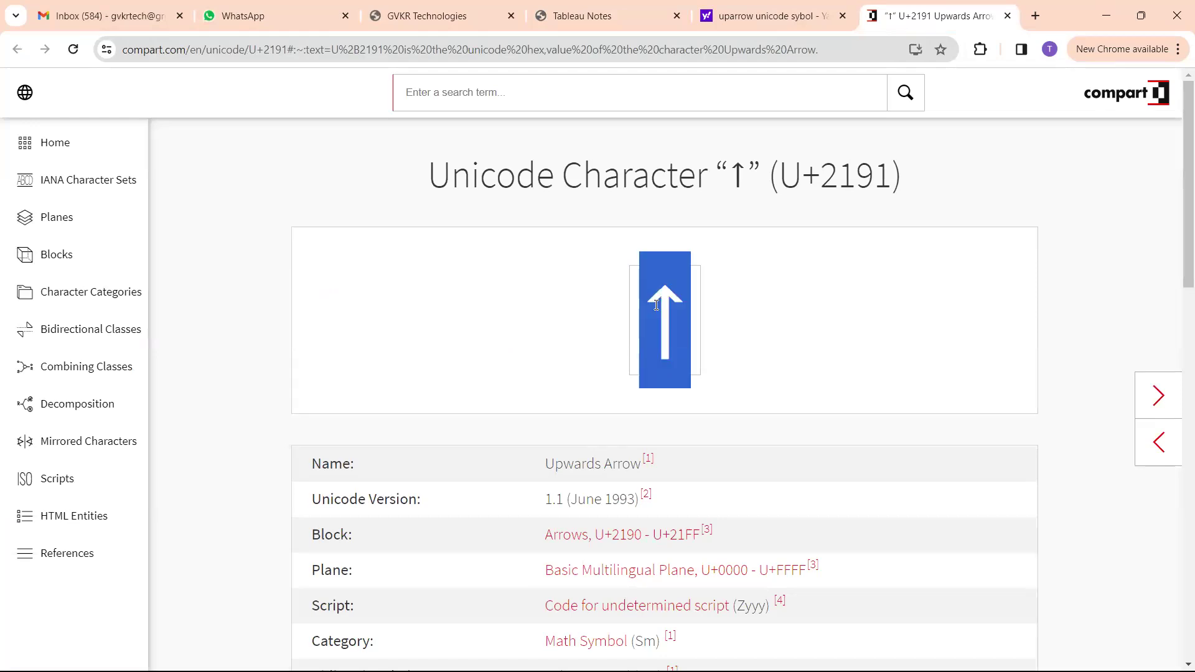
scroll(767, 446, "down", 10)
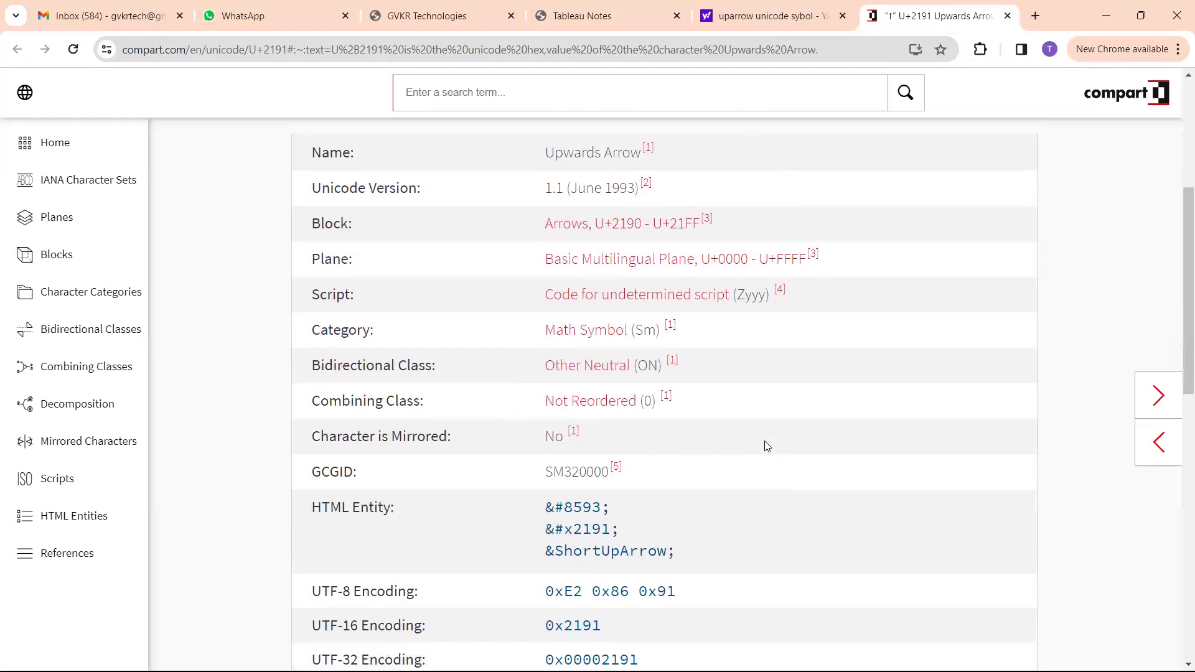
scroll(769, 452, "down", 2)
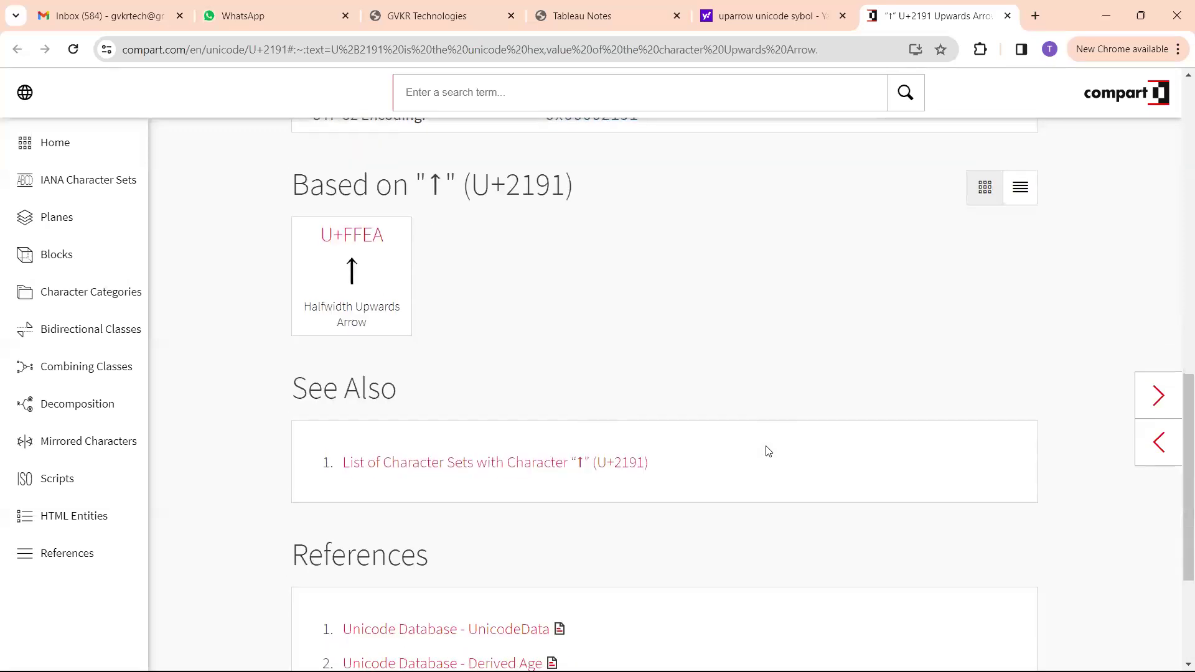
scroll(769, 452, "down", 3)
scroll(769, 461, "up", 11)
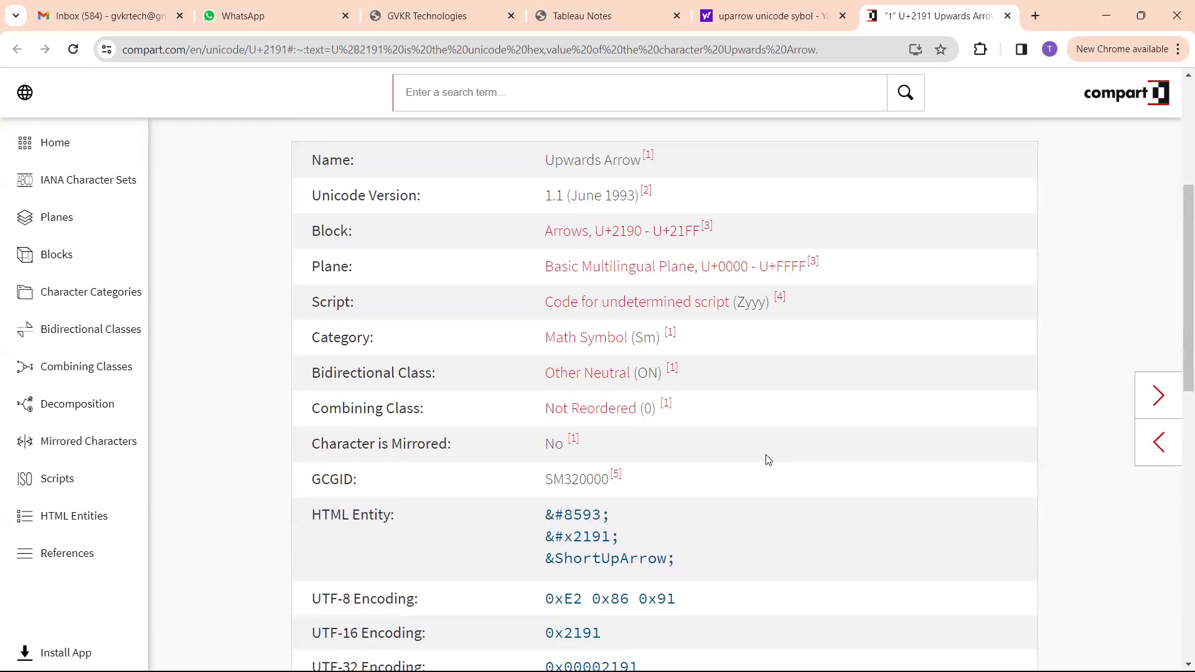
Switch to Tableau, clear the data field search and set the sheet's fit to Standard
key("alt+Tab")
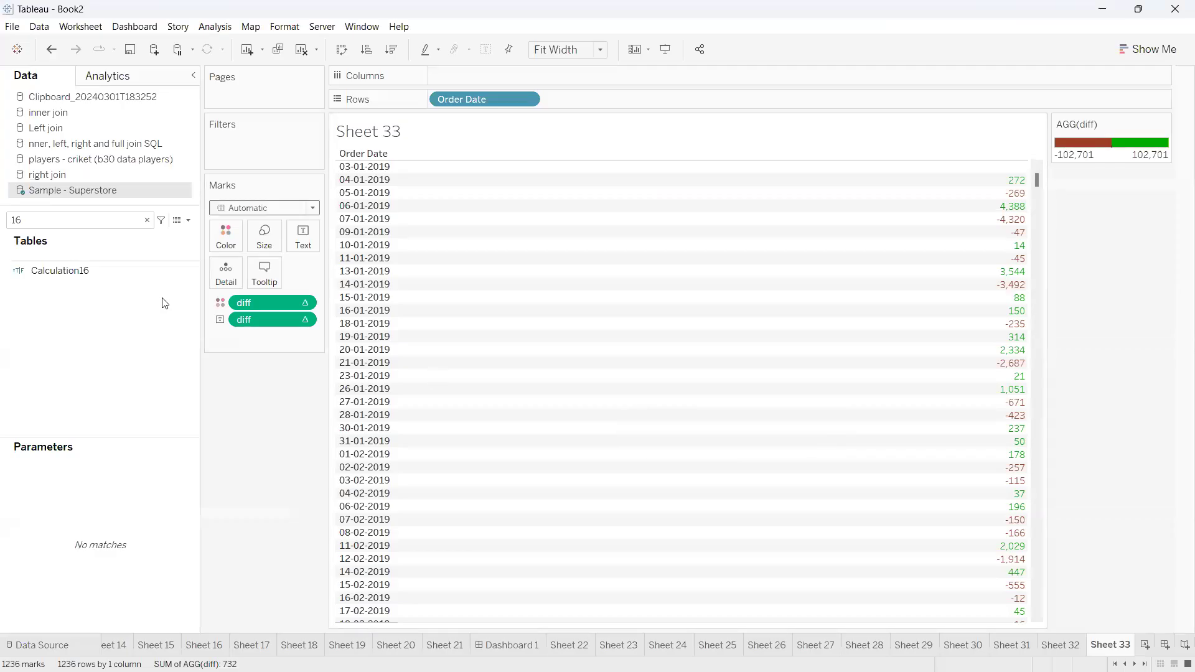
left_click(147, 220)
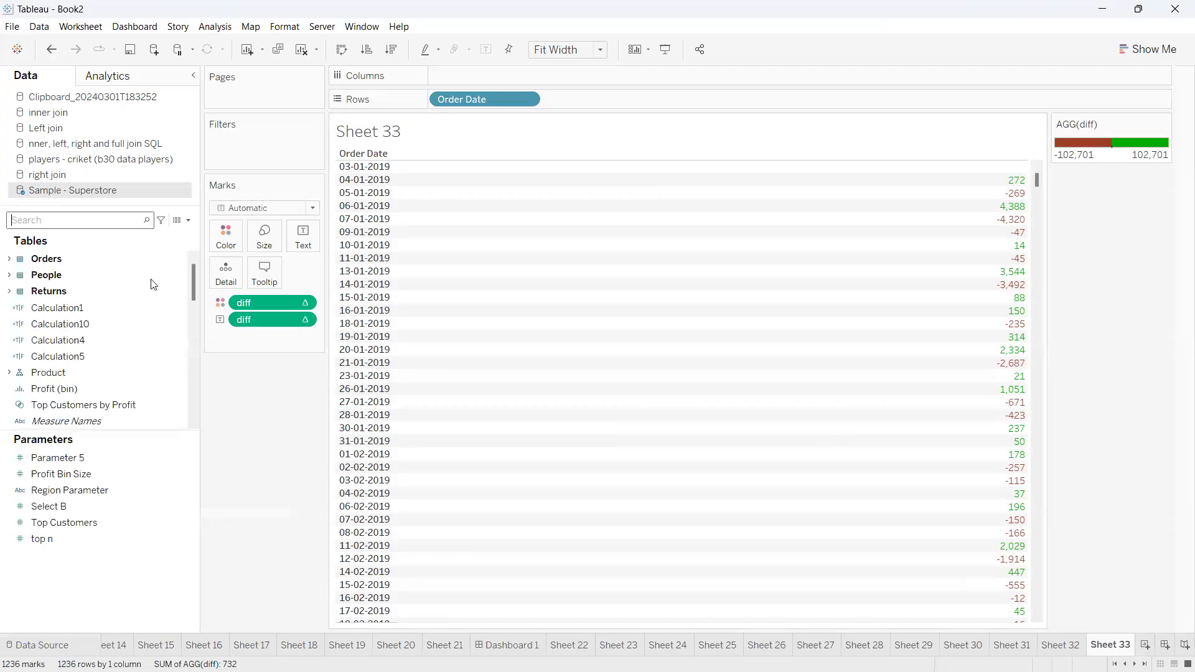
left_click(564, 49)
left_click(567, 70)
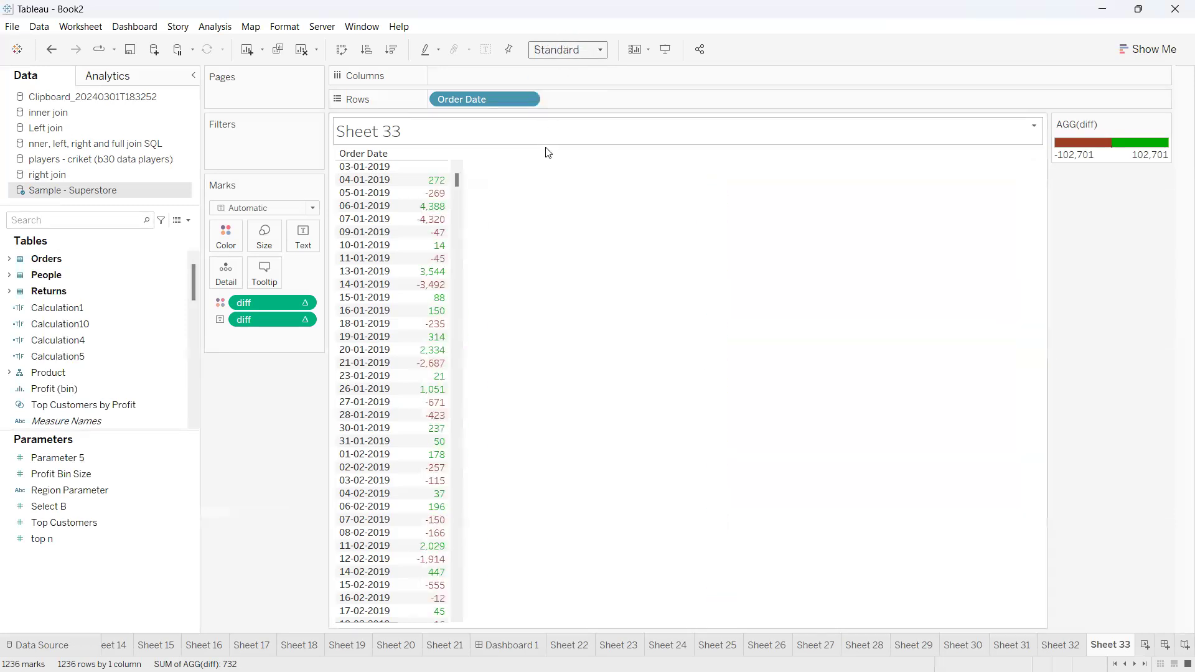
Give the diff text values the custom number format ↑0;-0, using the copied up arrow for positive numbers
left_click(305, 321)
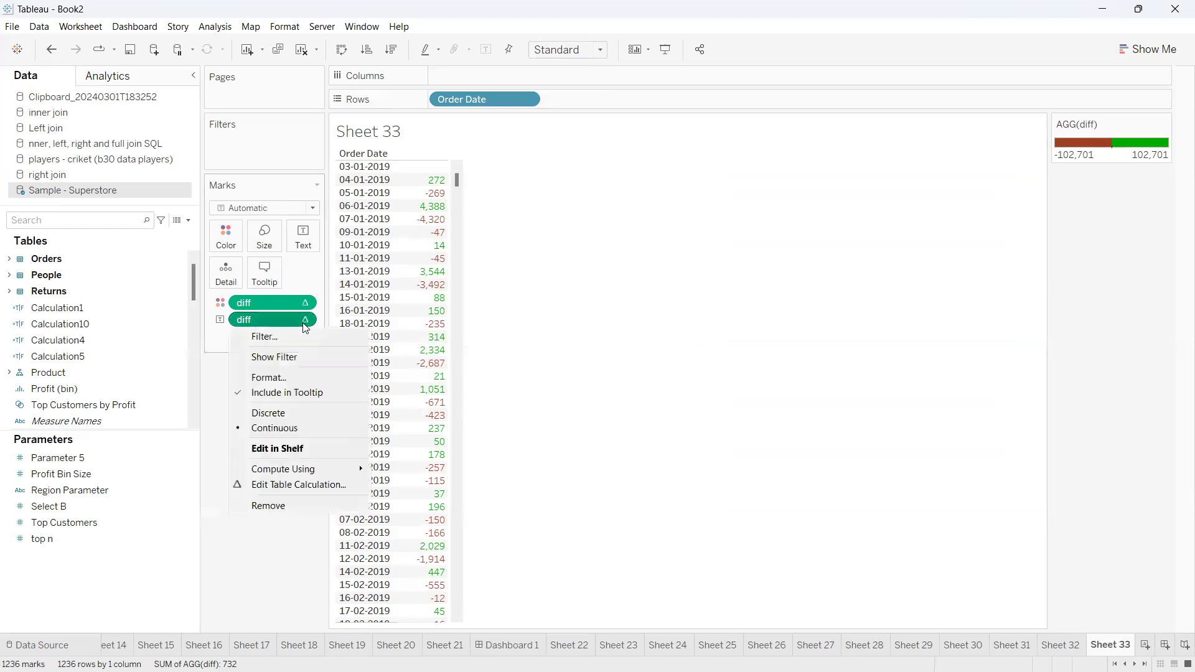
left_click(279, 377)
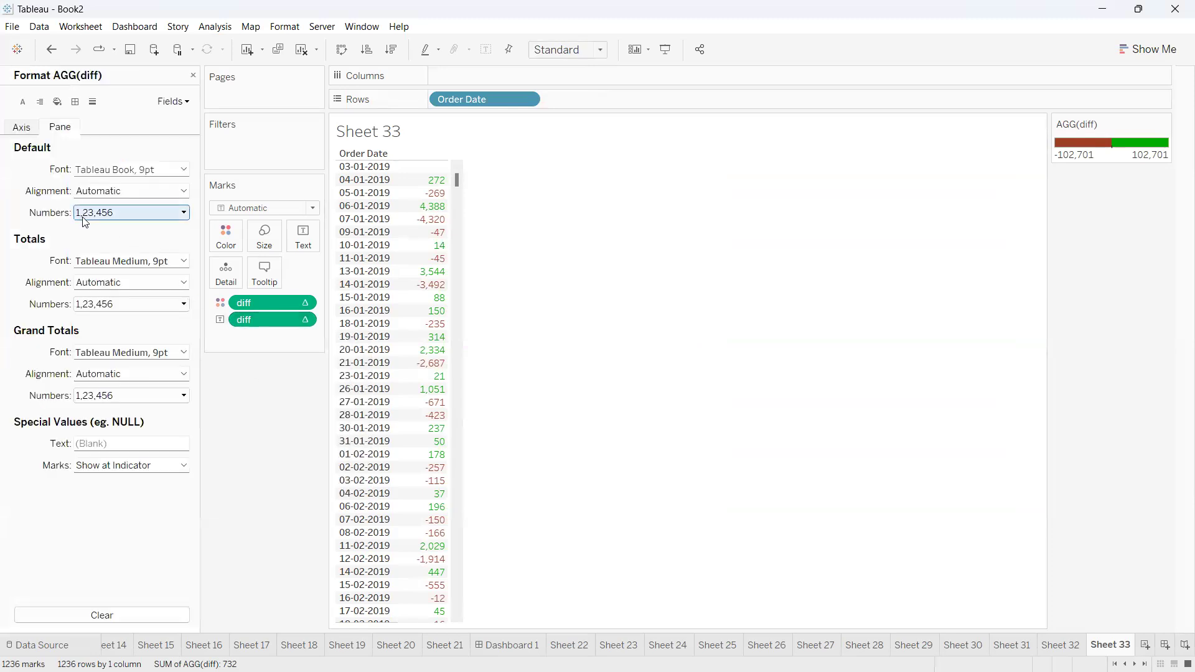
left_click(181, 213)
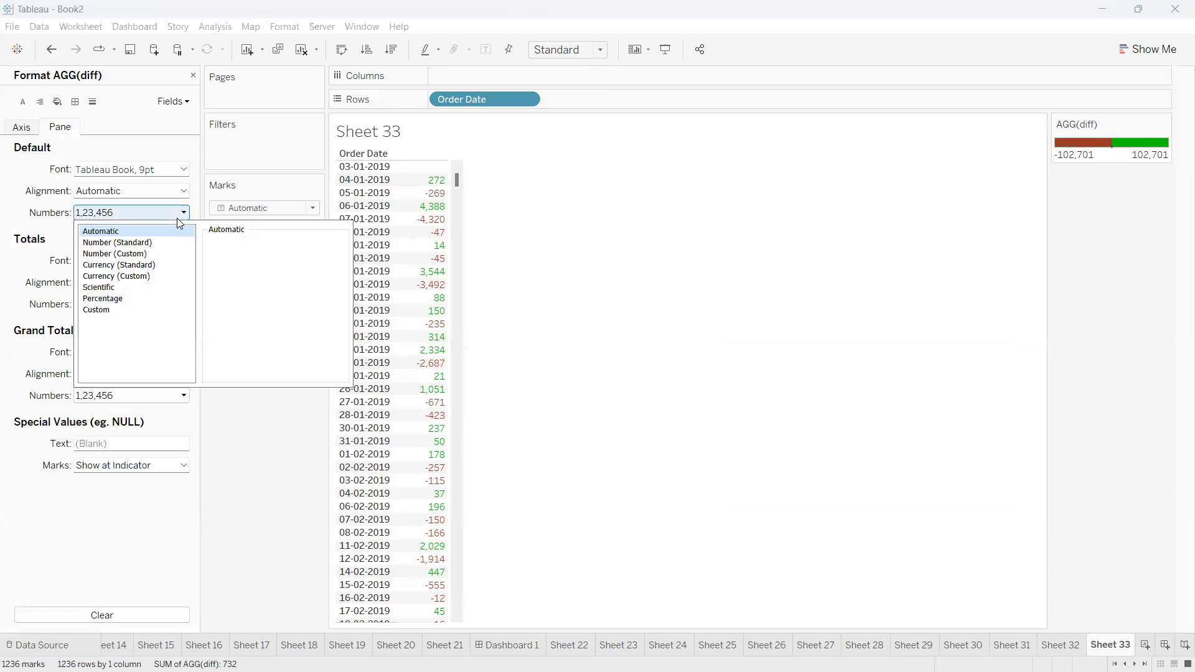
left_click(103, 311)
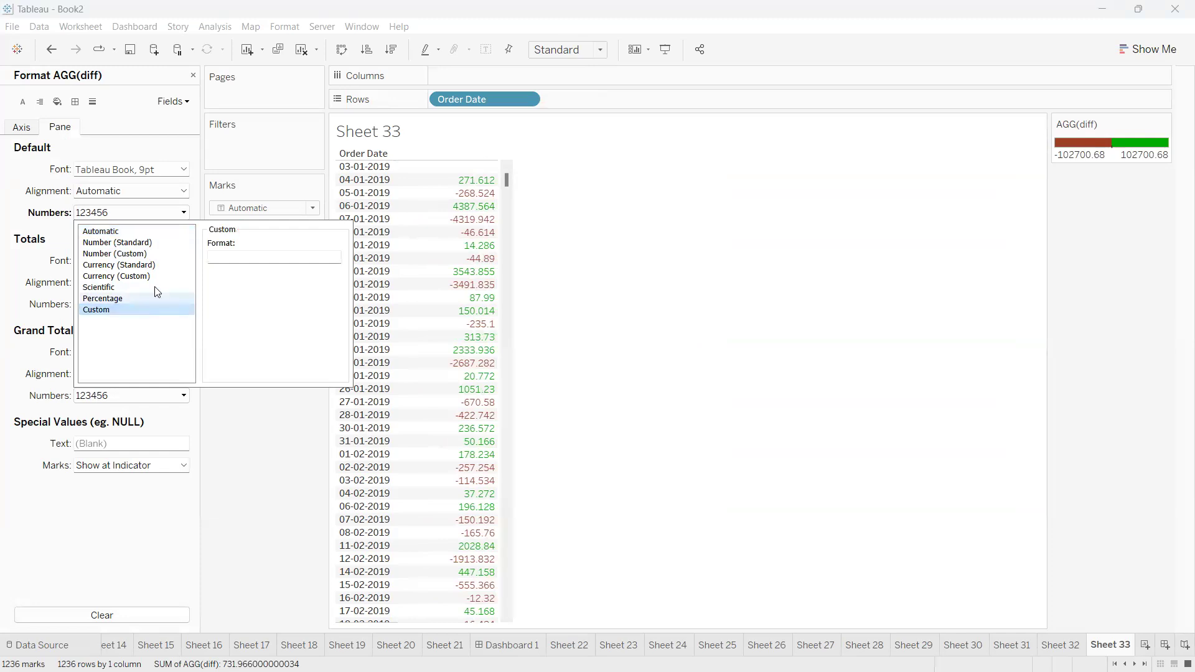
left_click(227, 262)
type("0")
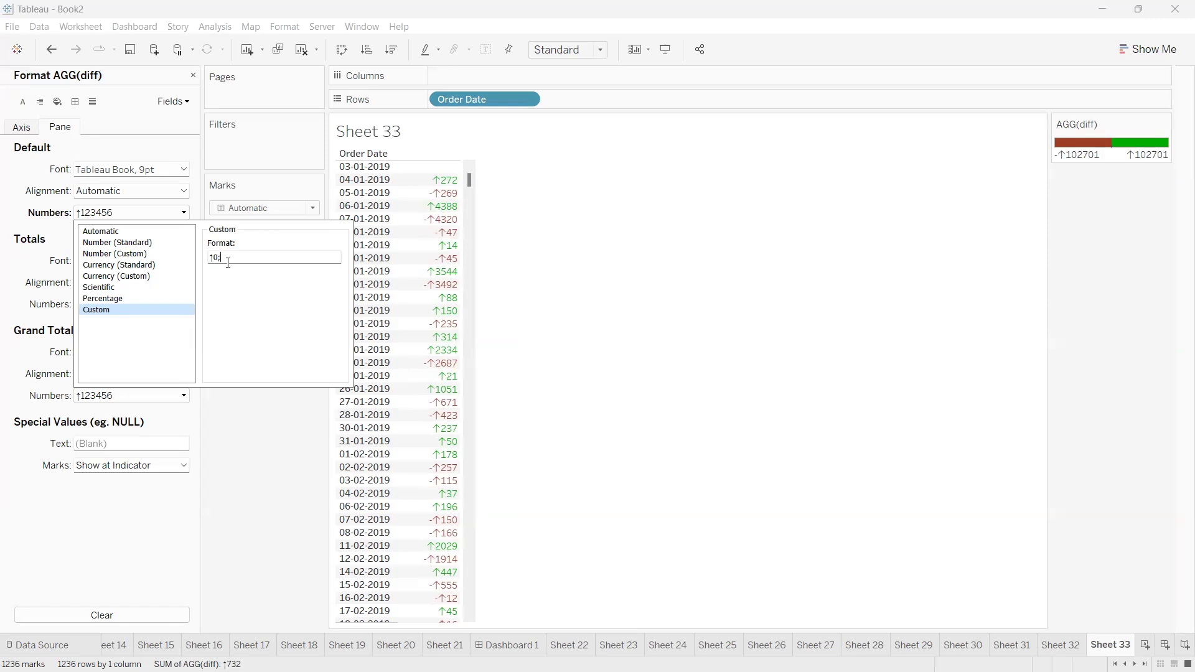
type("-0")
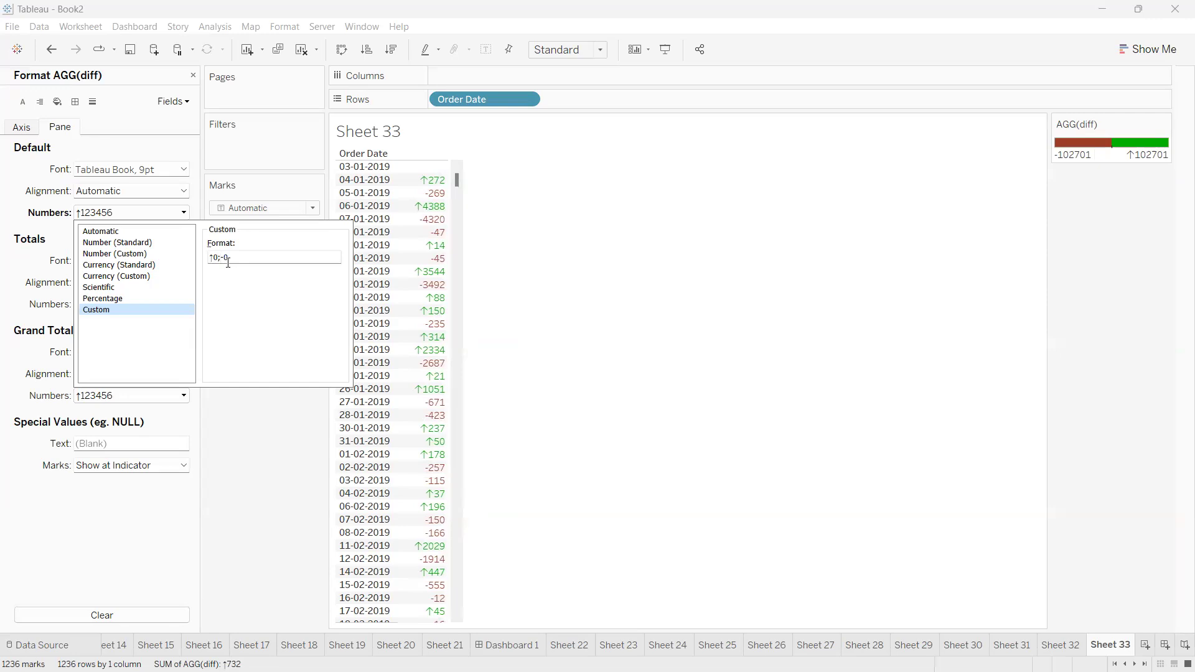
Switch to Chrome and look for a down arrow symbol on the Compart page and in the search's image results
key("alt+tab")
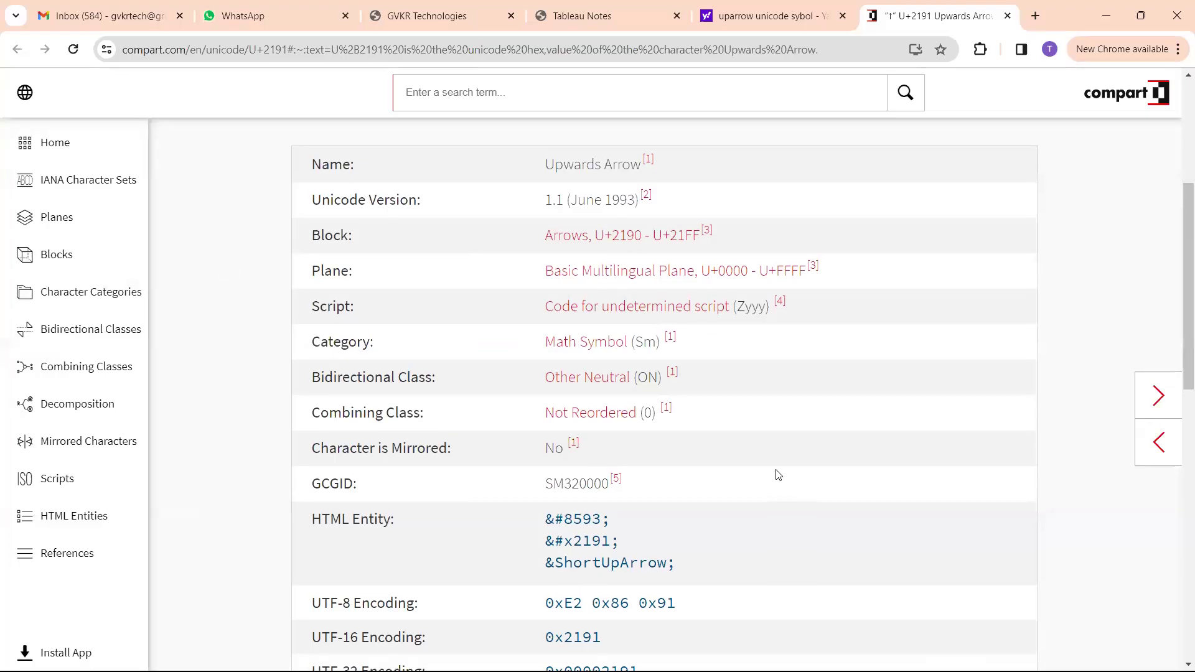
scroll(778, 475, "up", 5)
scroll(777, 476, "down", 15)
scroll(775, 481, "down", 3)
scroll(634, 342, "up", 6)
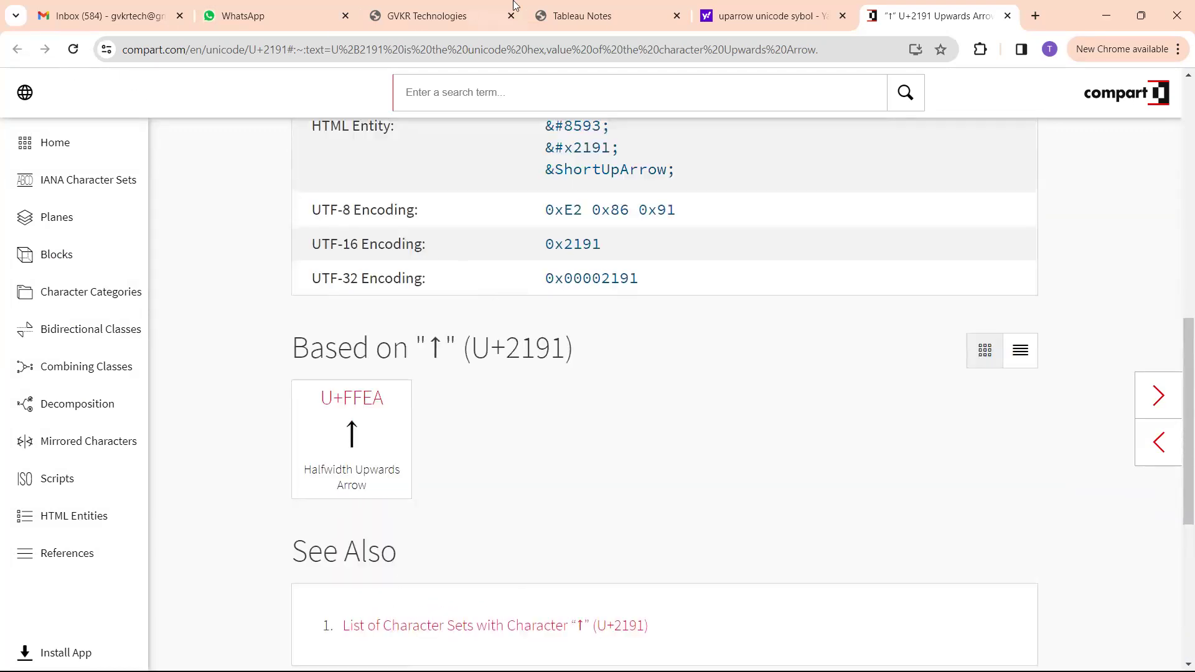
key("ctrl+shift+Tab")
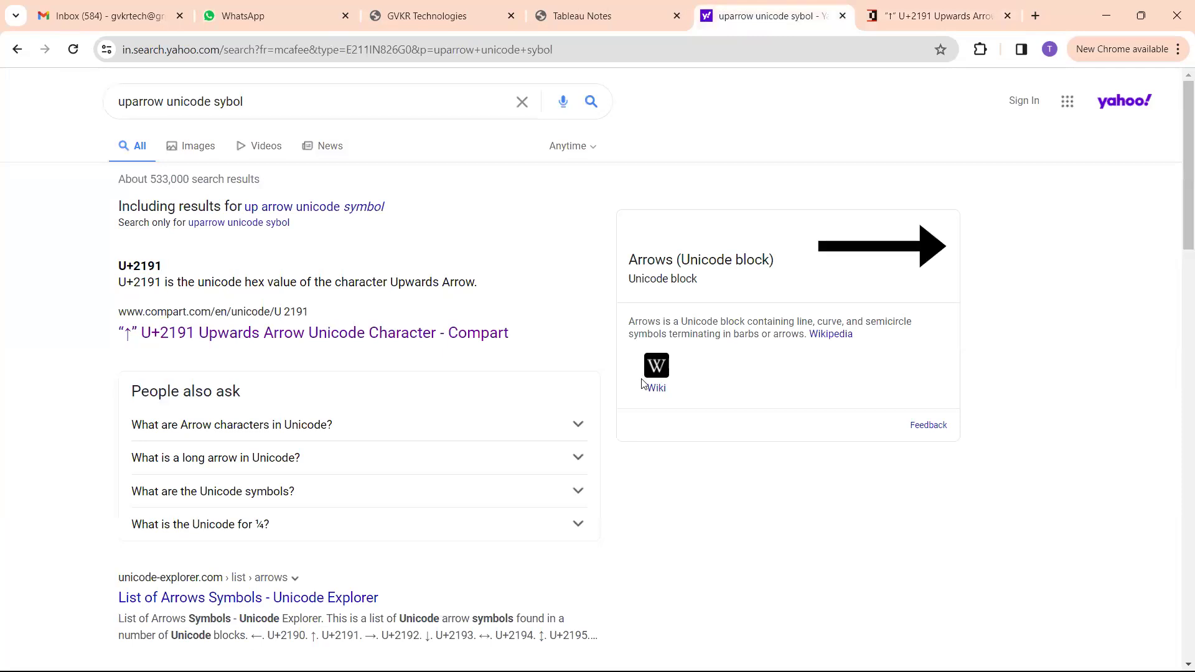
scroll(631, 395, "down", 5)
left_click(464, 357)
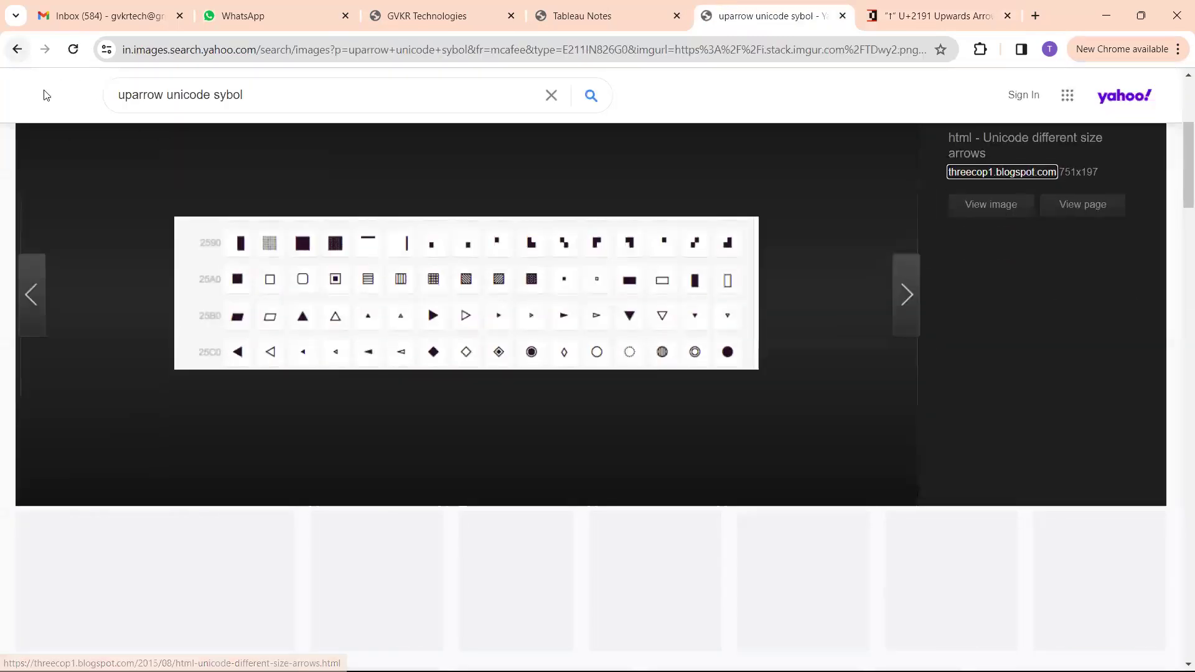
key("alt+Left")
Open the Stack Overflow result about up and down triangle characters and copy the ▼ symbol
scroll(309, 321, "down", 13)
scroll(311, 322, "down", 3)
left_click(351, 405)
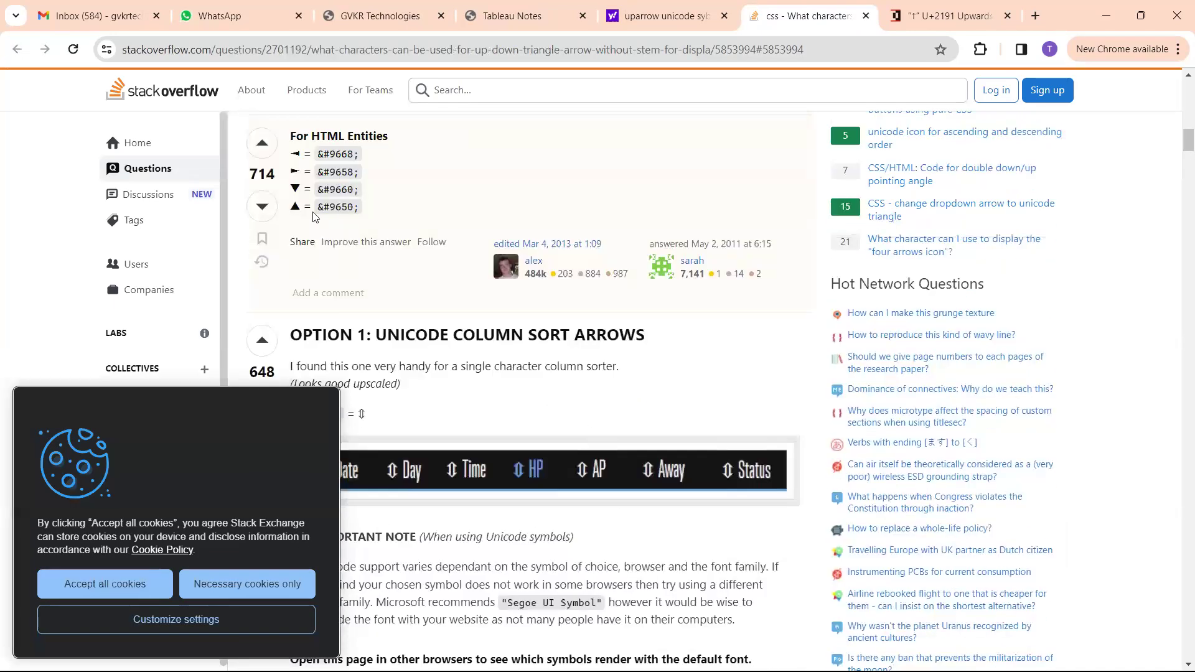
mouse_move(301, 205)
left_mouse_down()
mouse_move(291, 134)
mouse_move(294, 191)
left_mouse_up()
key("ctrl+c")
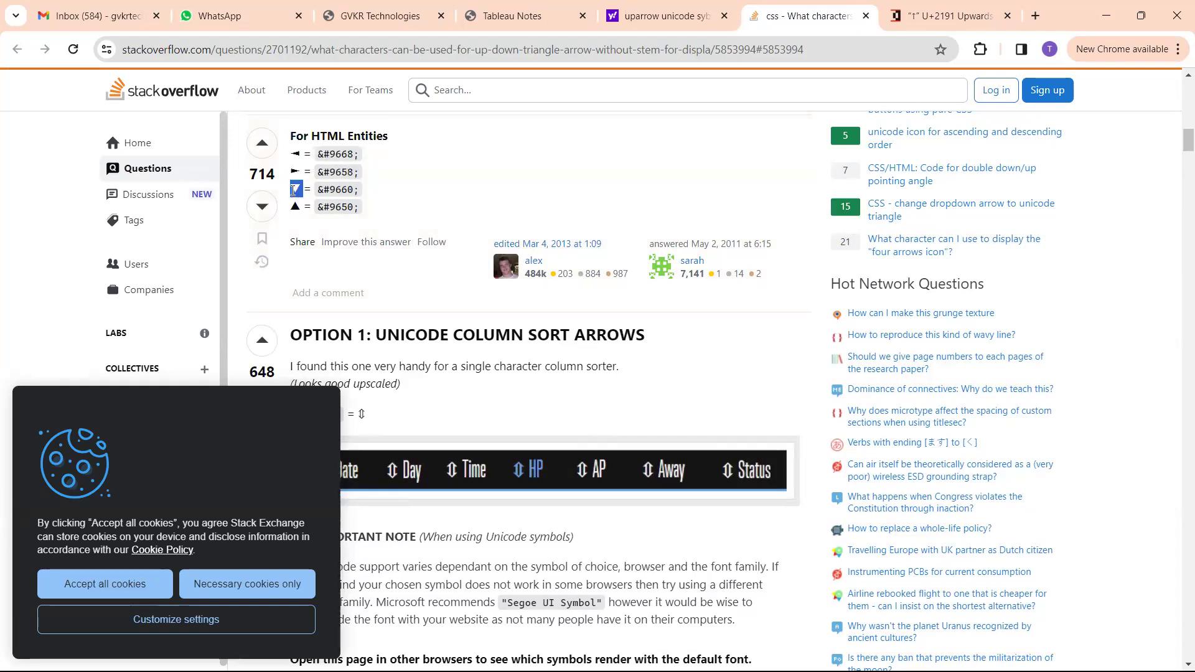
Switch to Tableau and insert ▼ before the negative number in diff's custom format, making it ↑0;▼ -0
key("alt+Tab")
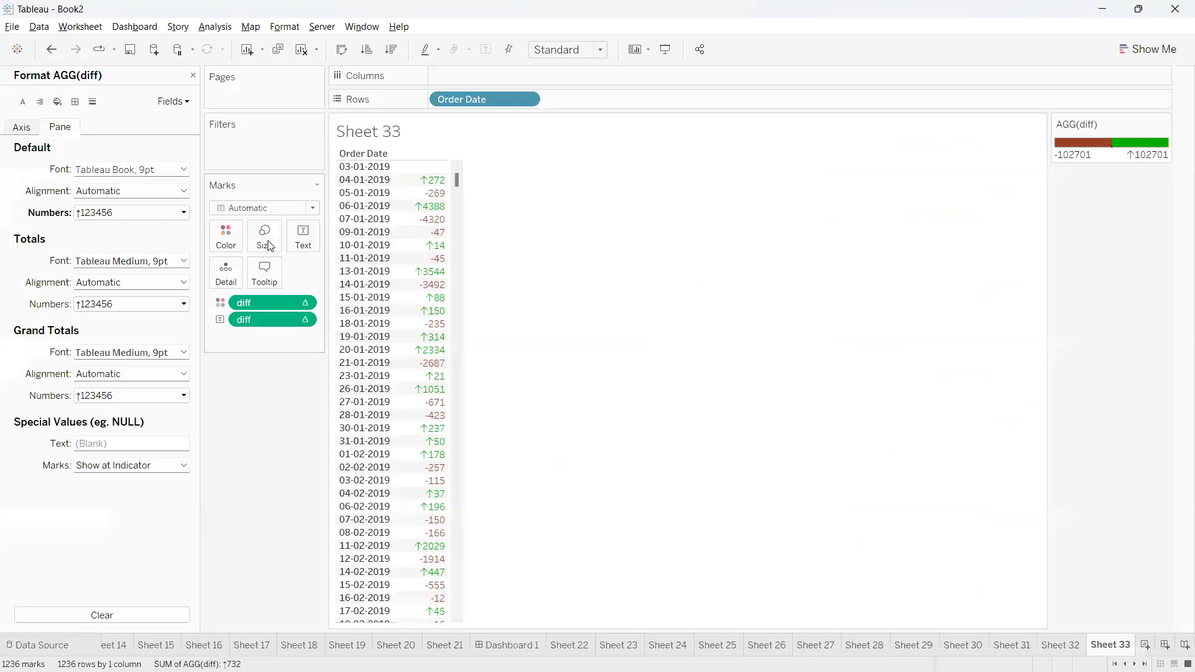
left_click(183, 212)
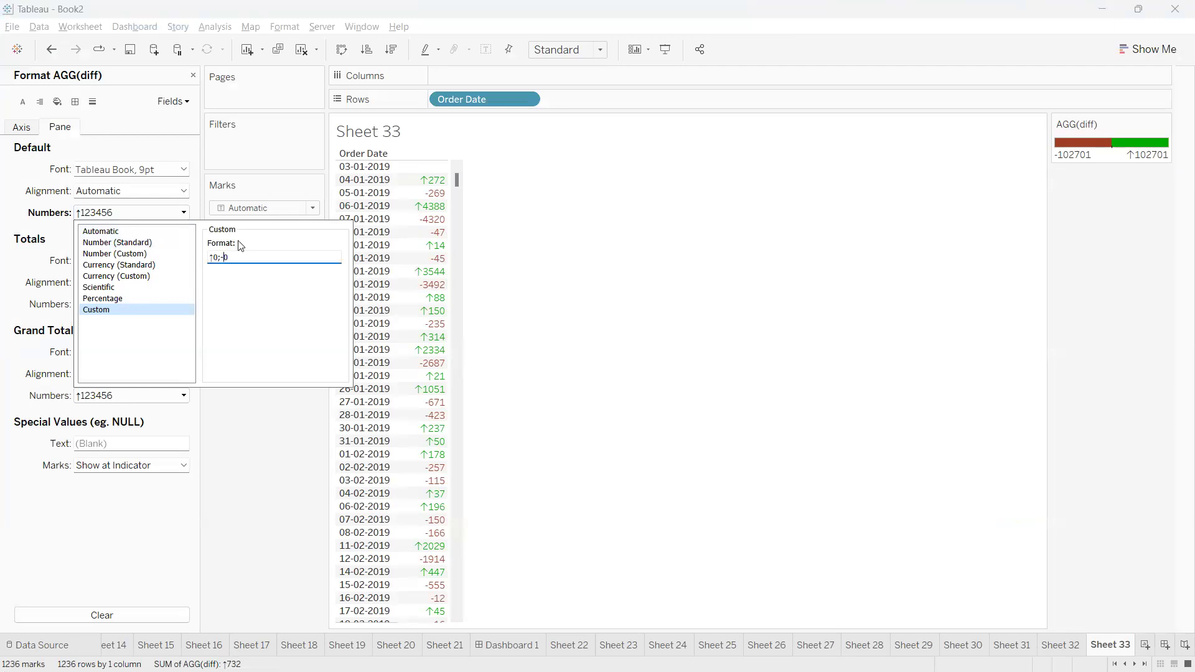
key("ctrl+v")
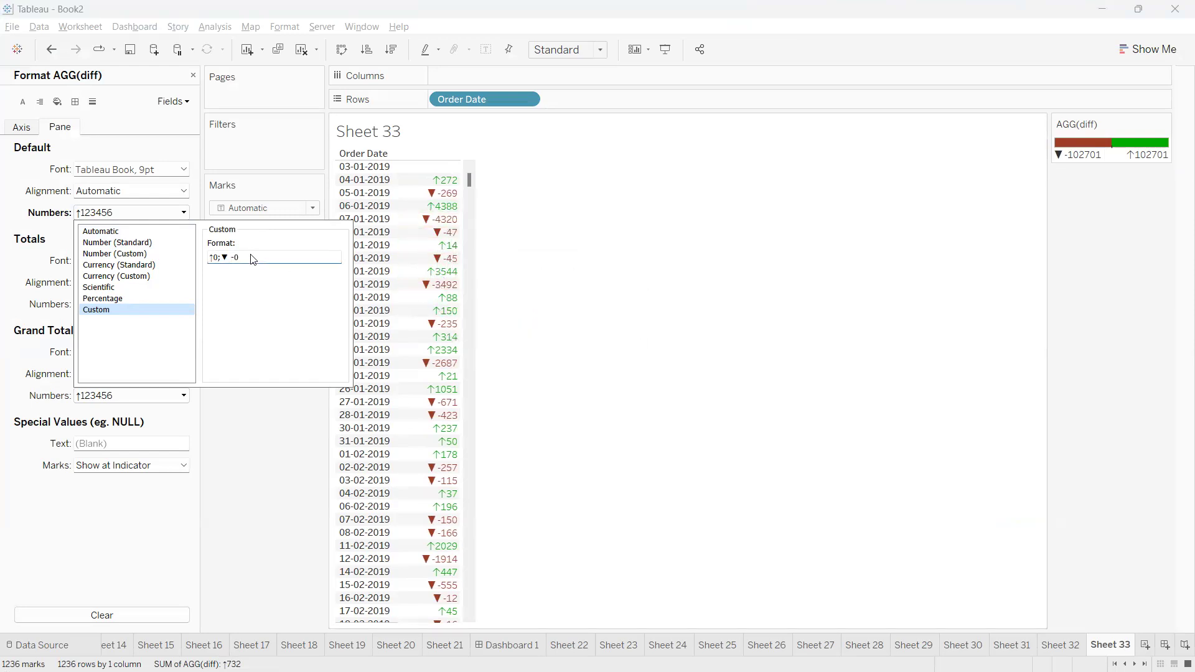
Move the ▼ behind the negative number so the custom format reads ↑0; -0 ▼, and close the formatting settings
key("BackSpace")
key("BackSpace")
key("BackSpace")
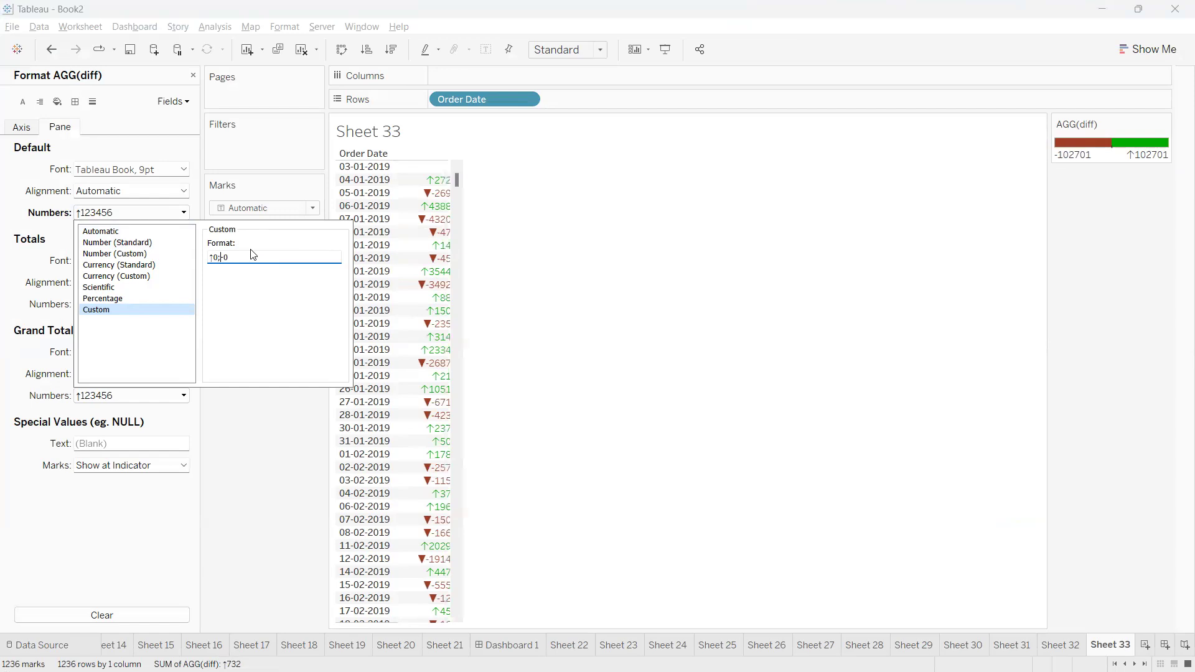
key("BackSpace")
type("-")
key("ctrl+v")
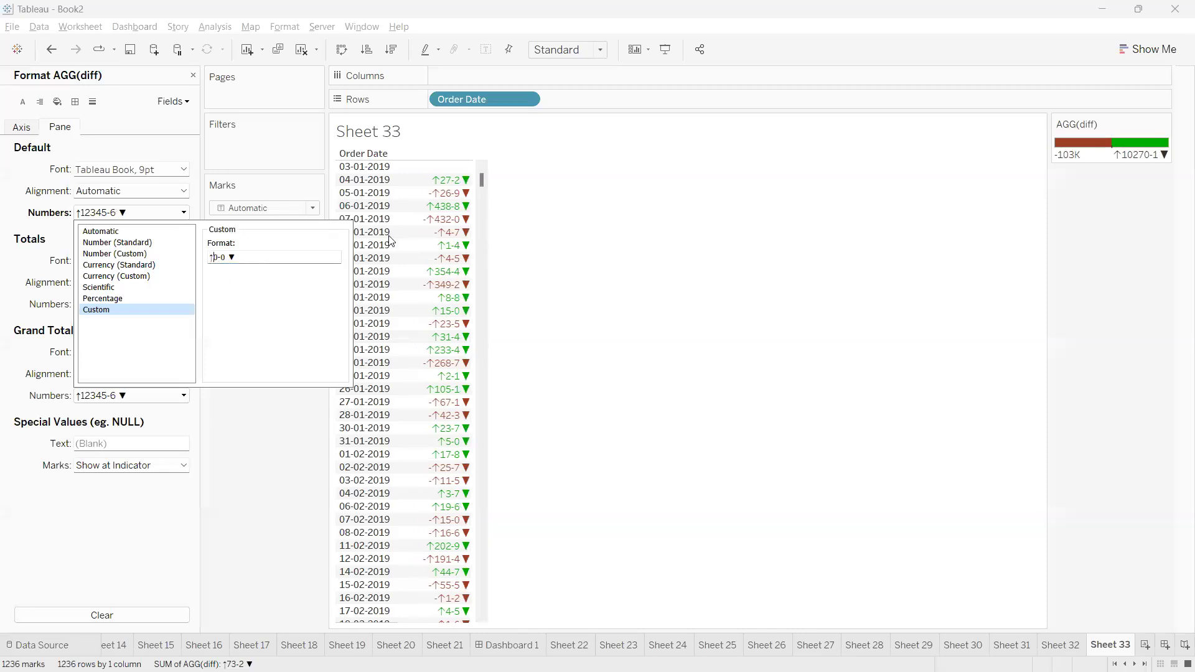
left_click(541, 366)
left_click(189, 212)
type(";")
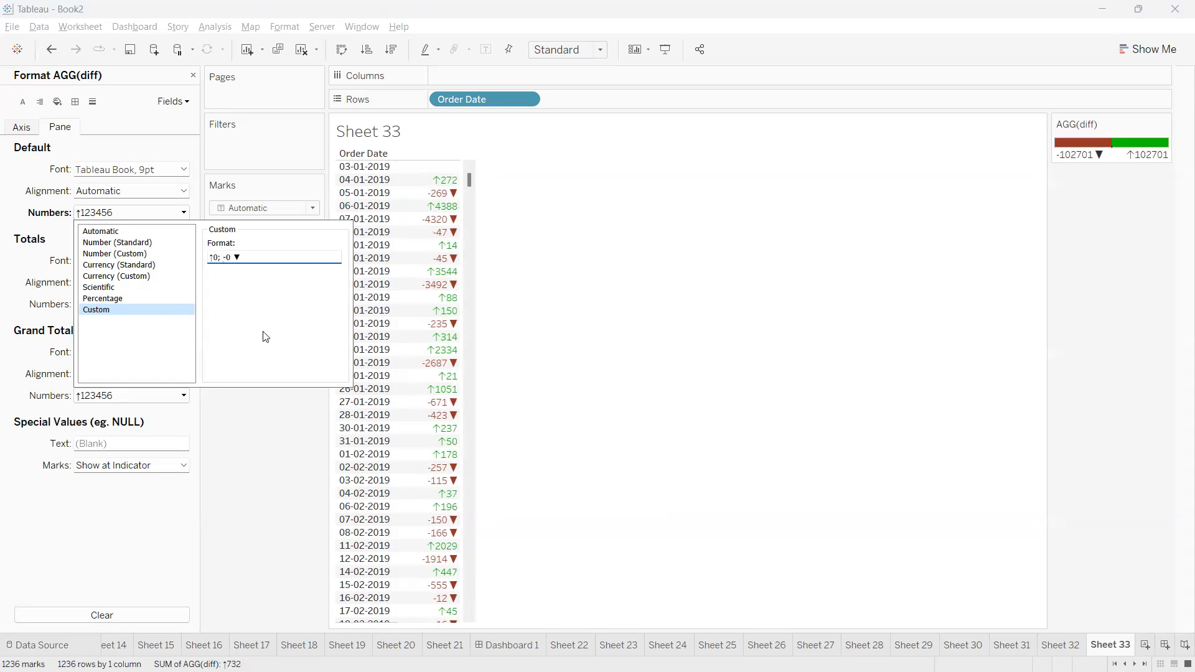
left_click(259, 413)
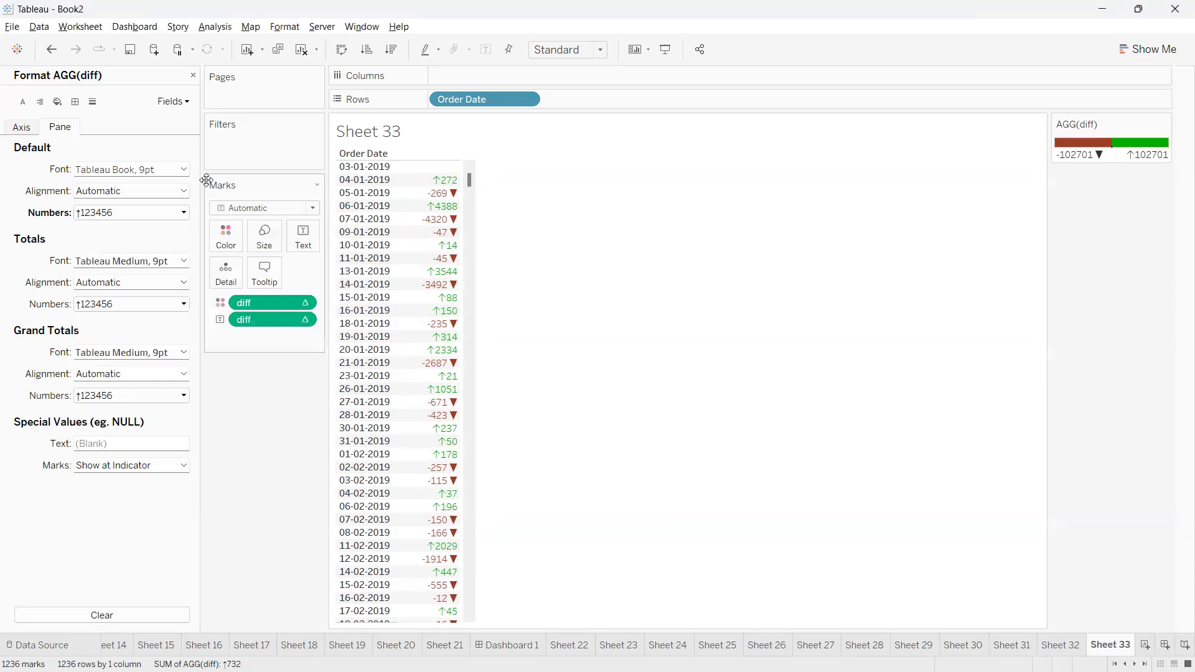
left_click(192, 75)
Create a new calculated field containing the copied symbol as the string "▼"
left_click(190, 222)
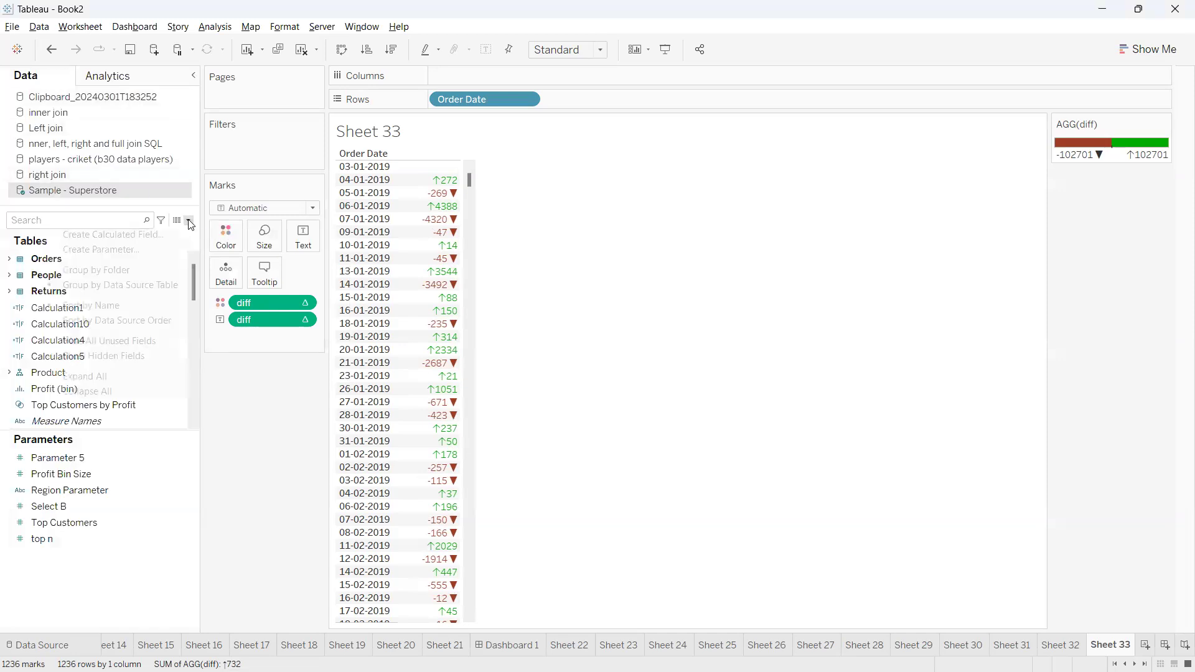
left_click(158, 237)
left_click(569, 485)
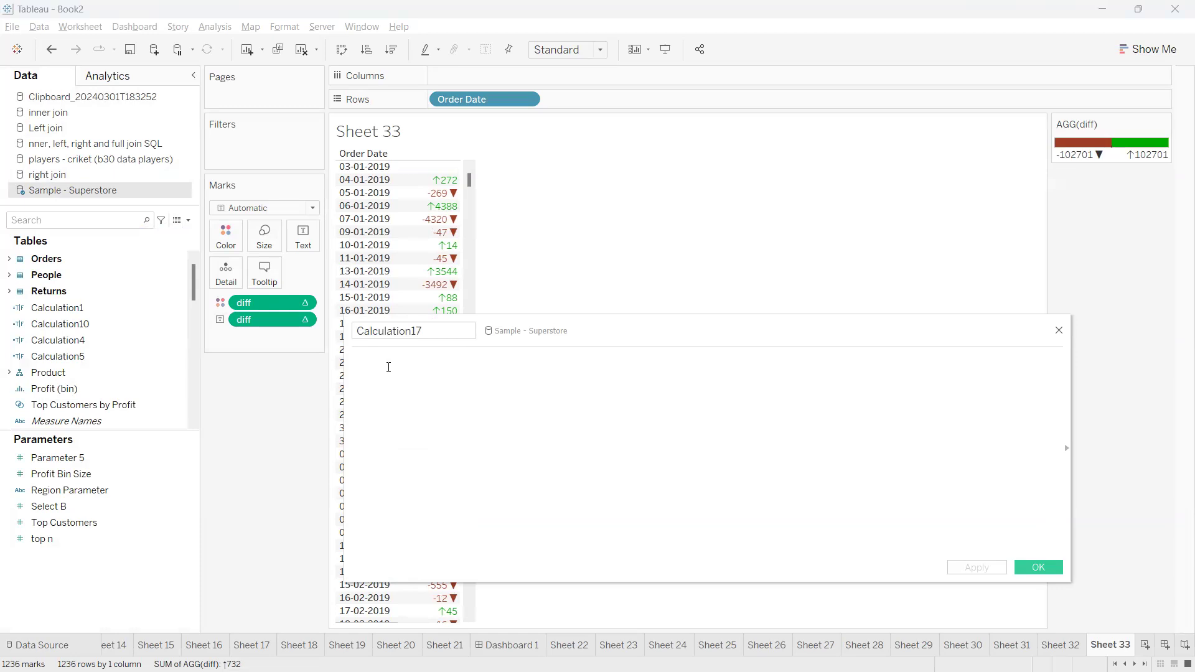
type("\"")
key("ctrl+v")
key("BackSpace")
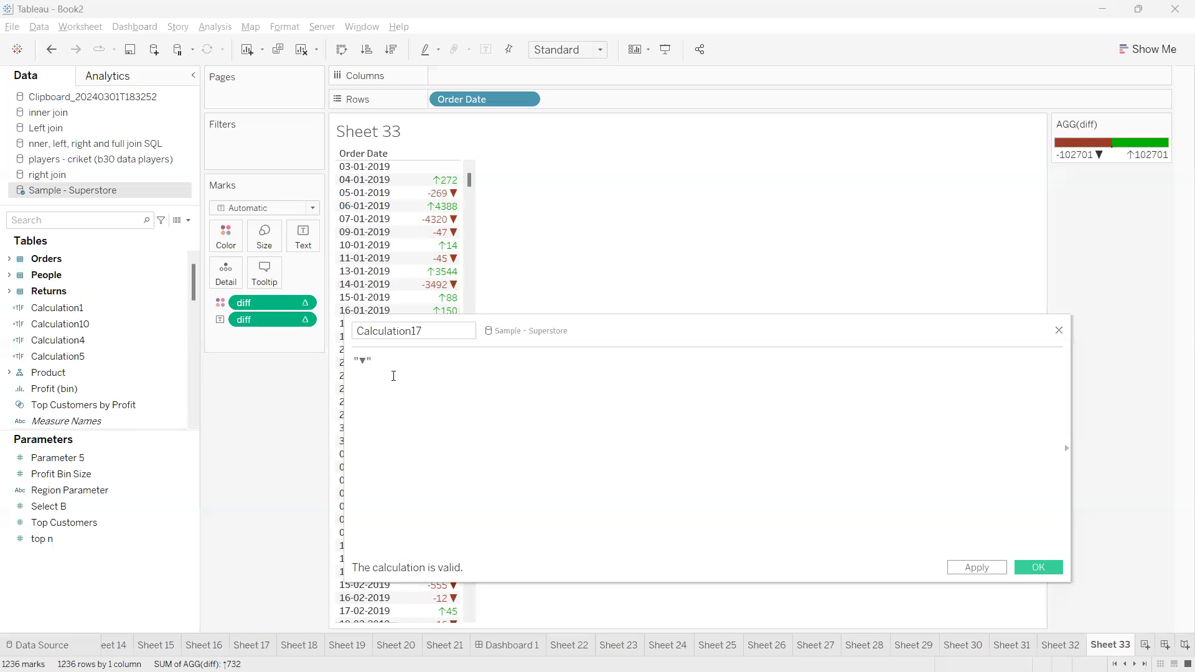
Expand the new calculated field's formula to IF SUM([Sales])>=0 THEN "▼" END
type("SUM(")
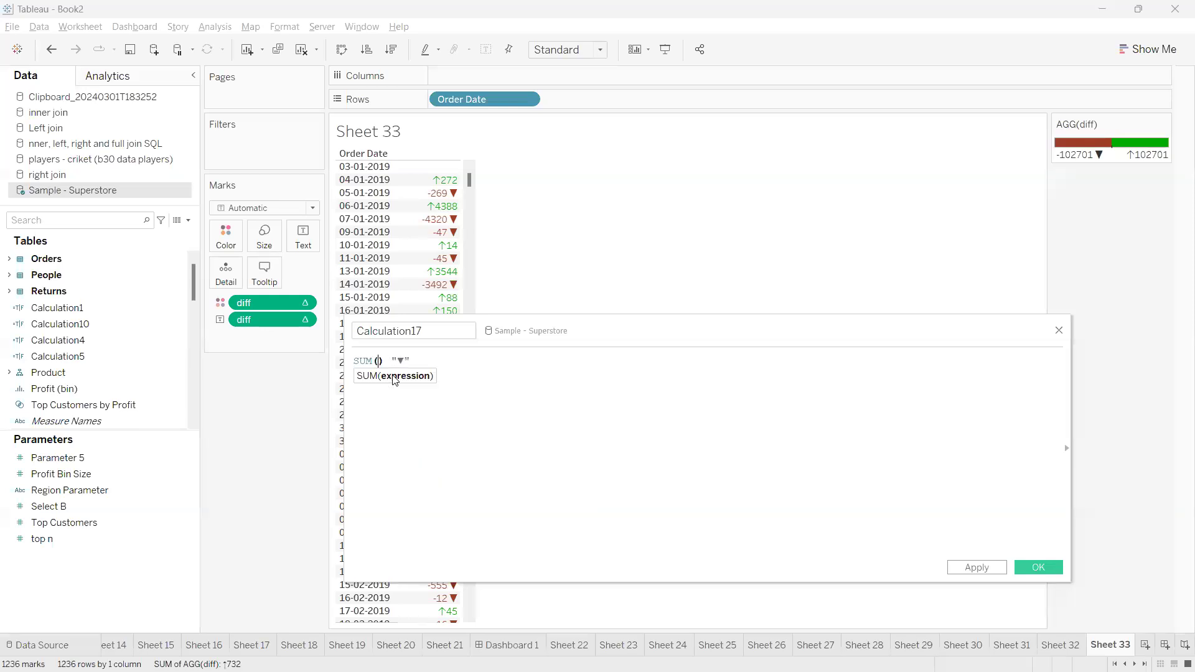
type("sales")
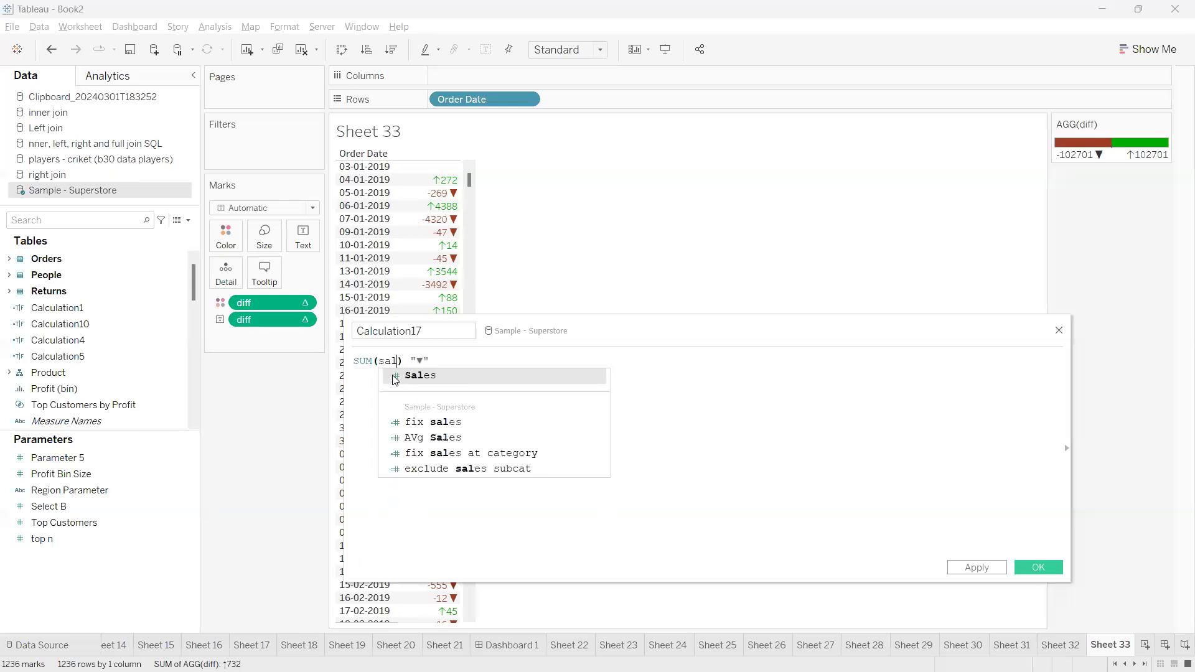
key("Return")
type(">")
type("=")
type("0 THEN")
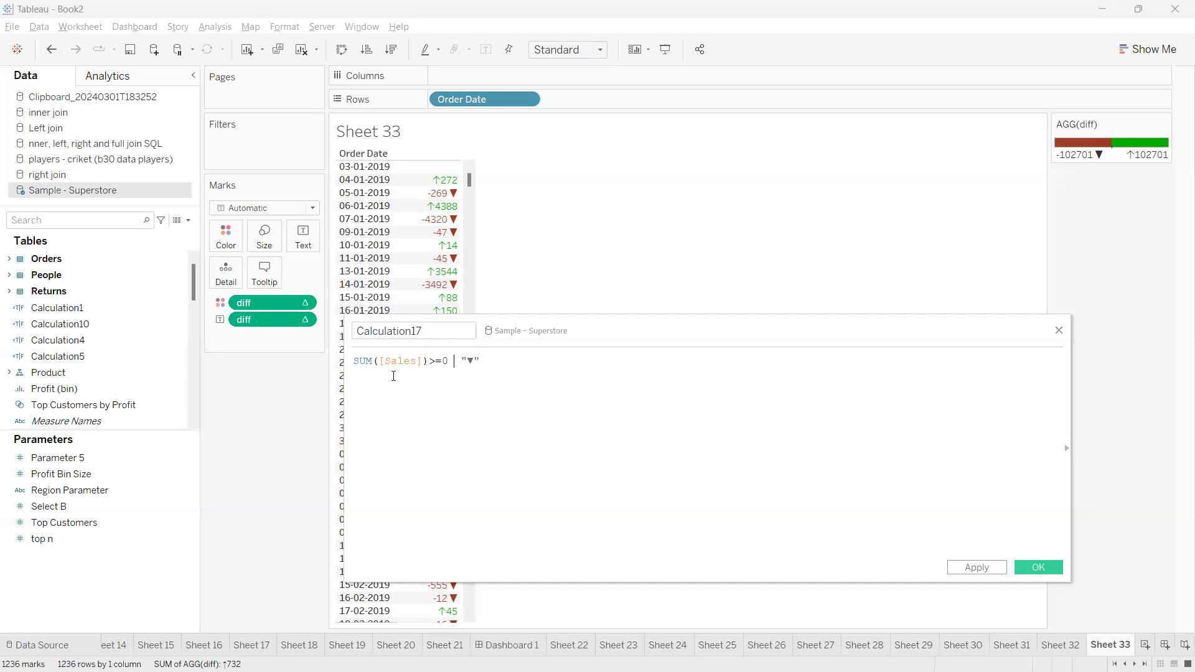
left_click(537, 361)
type("END")
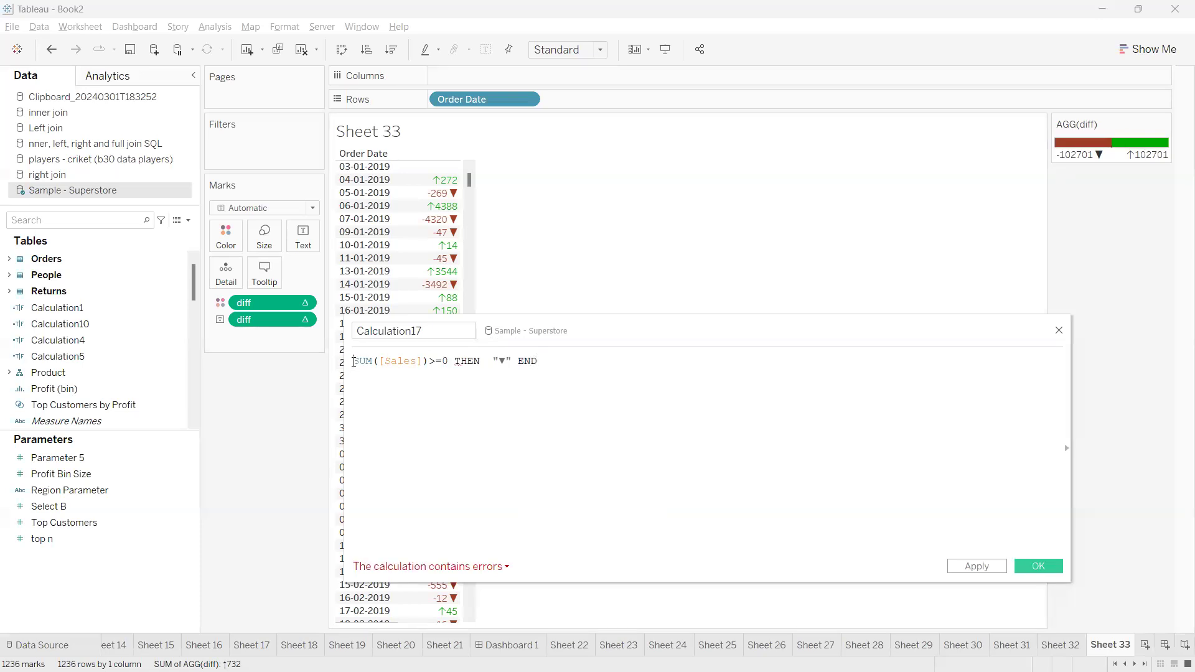
type(" IF")
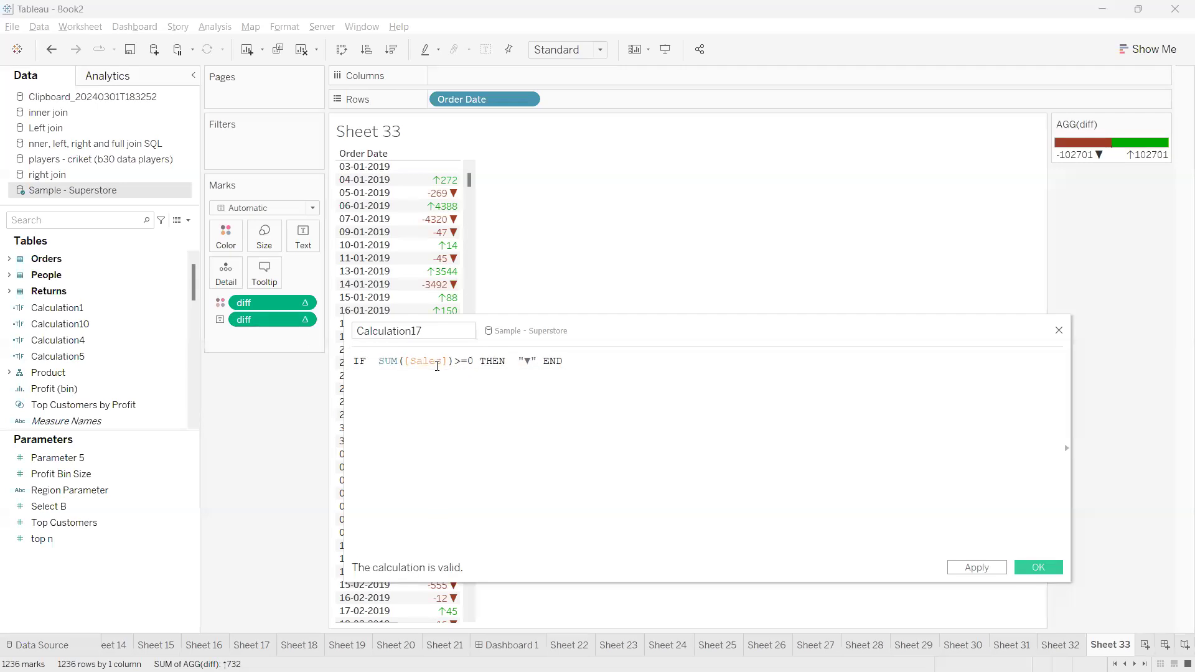
Replace SUM([Sales]) in the condition with the diff field and change the comparison so it reads [diff]<=0
left_click_drag(453, 361, 383, 356)
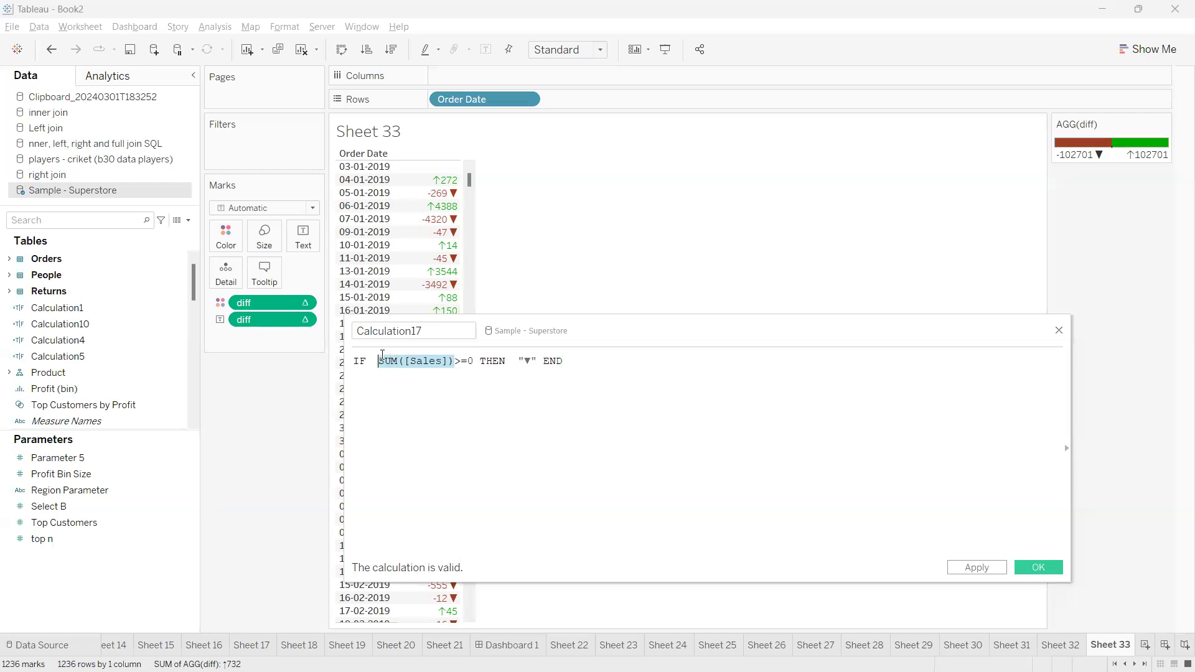
key("BackSpace")
left_click_drag(285, 320, 381, 383)
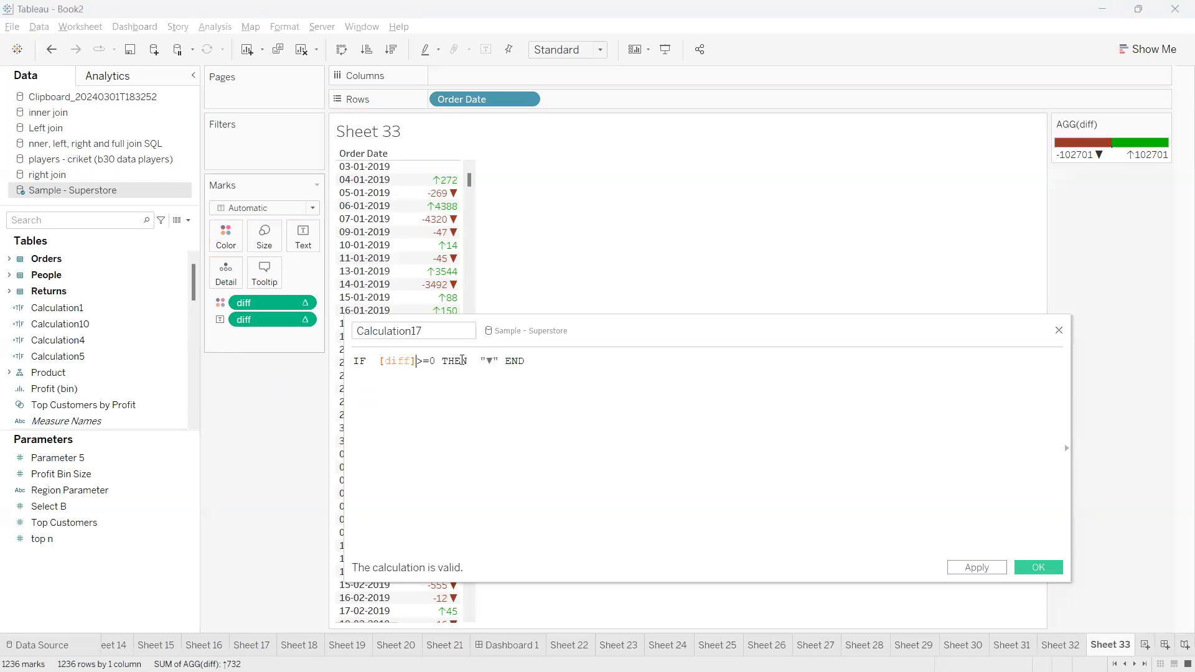
left_click(422, 360)
key("BackSpace")
type("<")
Add an ELSE branch containing the copied ▼ symbol as a string before END, and save the calculated field
left_click(505, 360)
key("Return")
key("Return")
type("els")
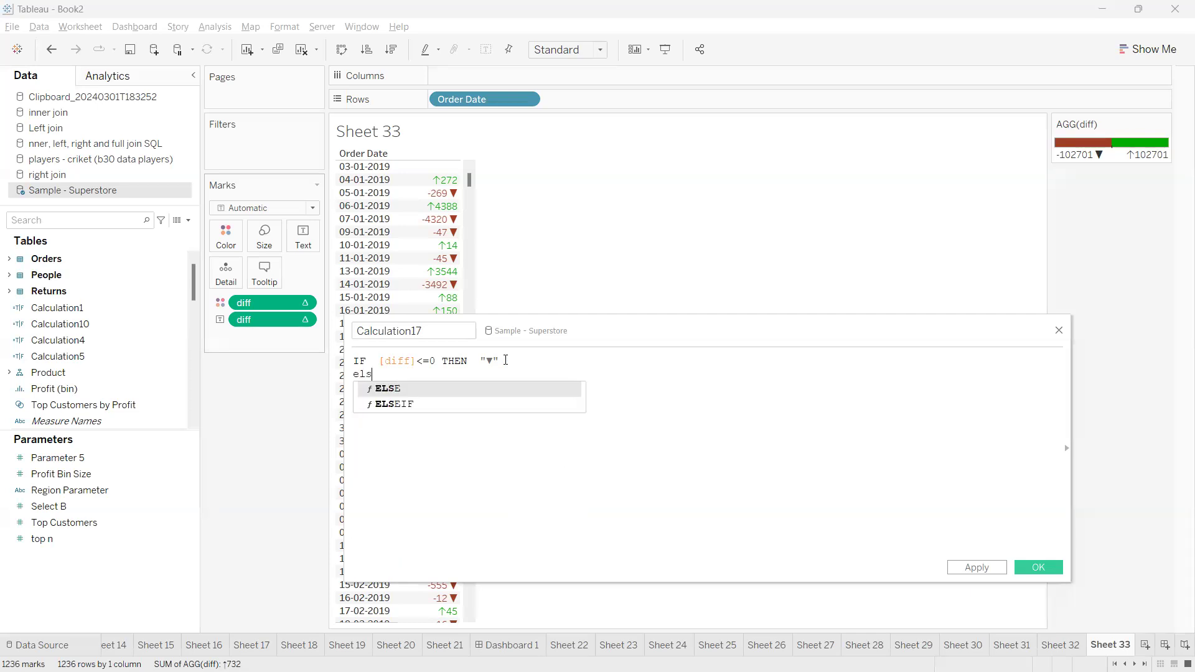
key("Return")
type("\"\"")
key("Down")
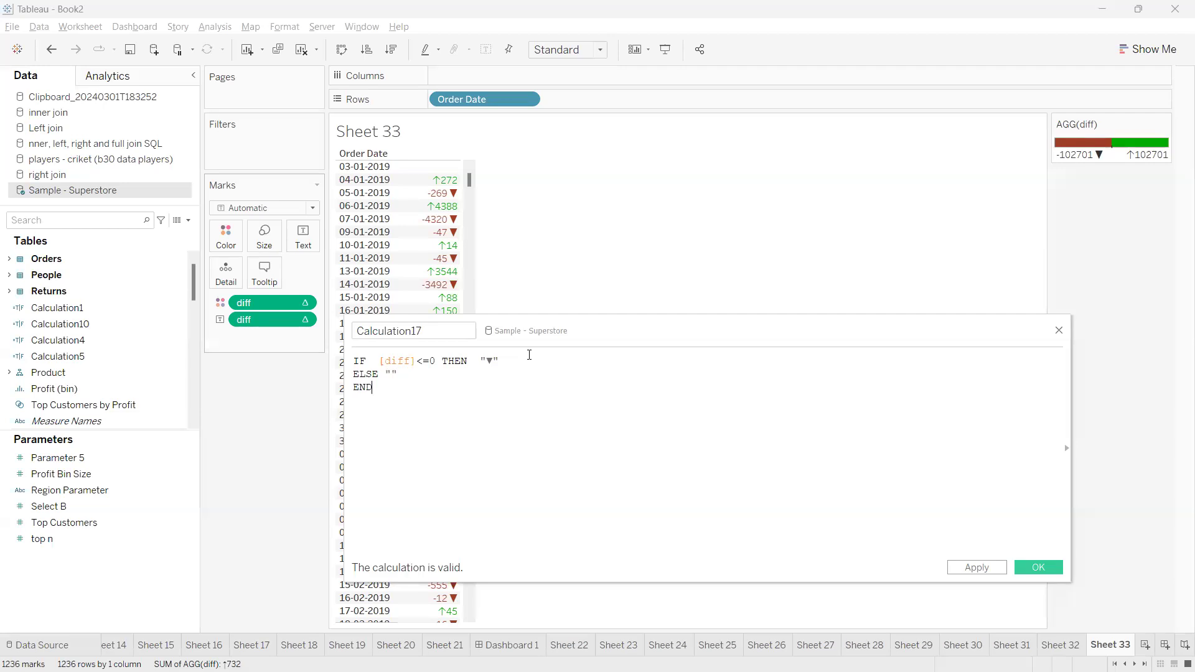
left_click(392, 374)
type("▼")
left_click(1038, 568)
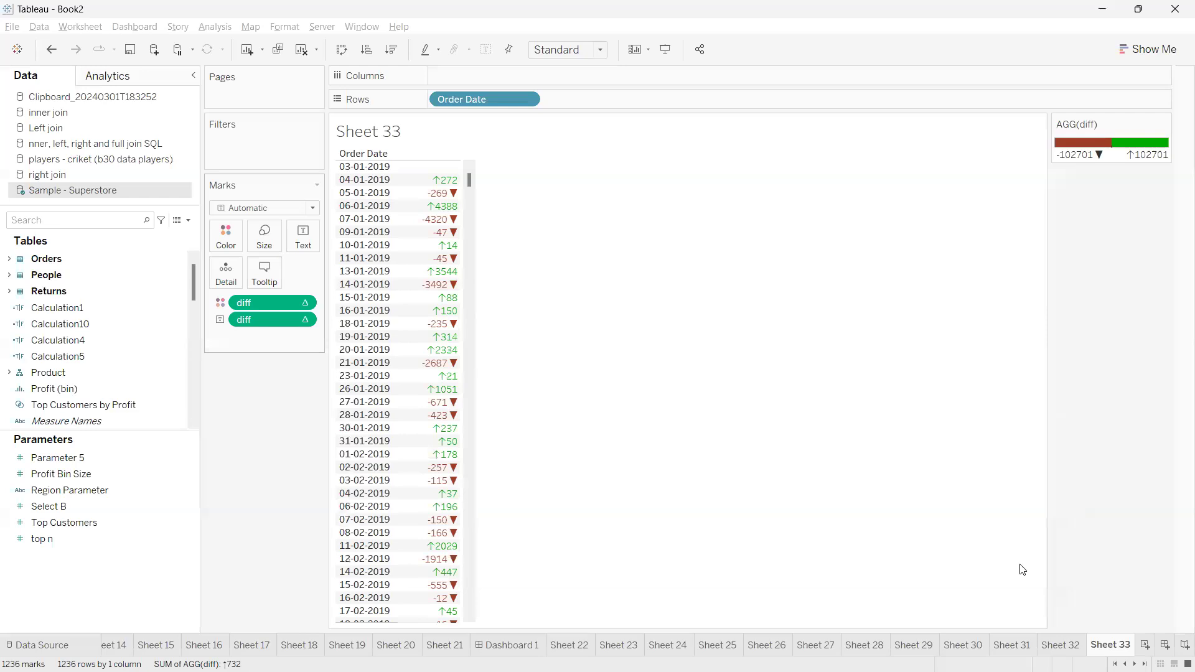
Change the mark type to Shape and assign Calculation17 to the marks' shape
left_click(244, 209)
left_click(247, 224)
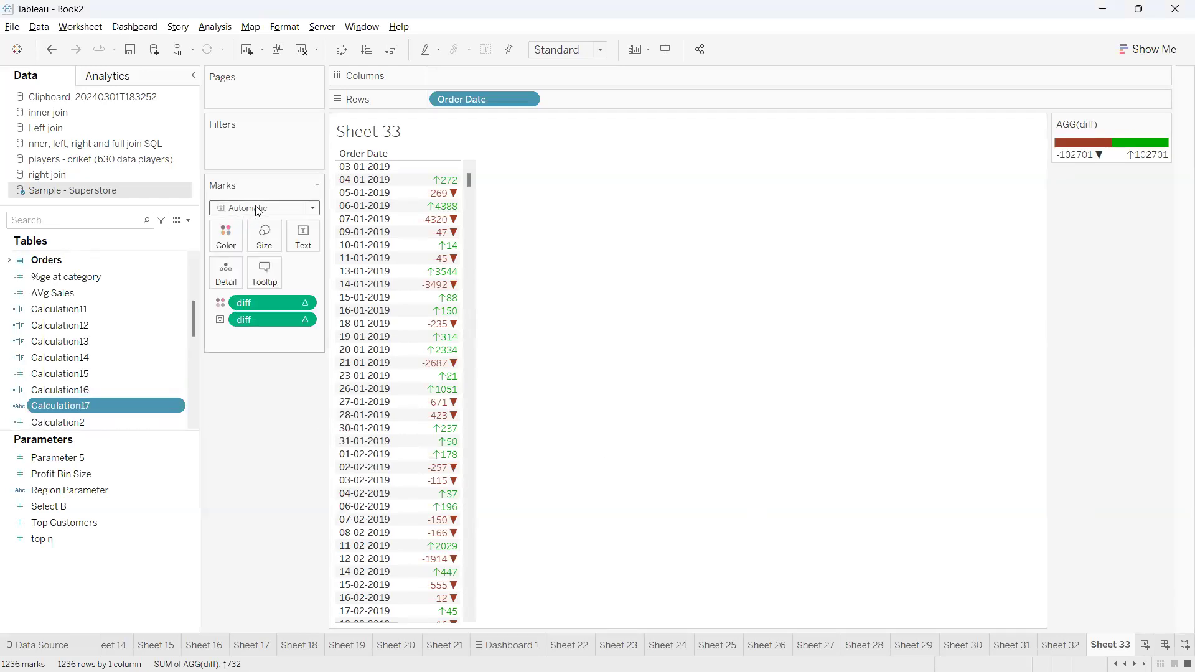
left_click(249, 208)
left_click(238, 321)
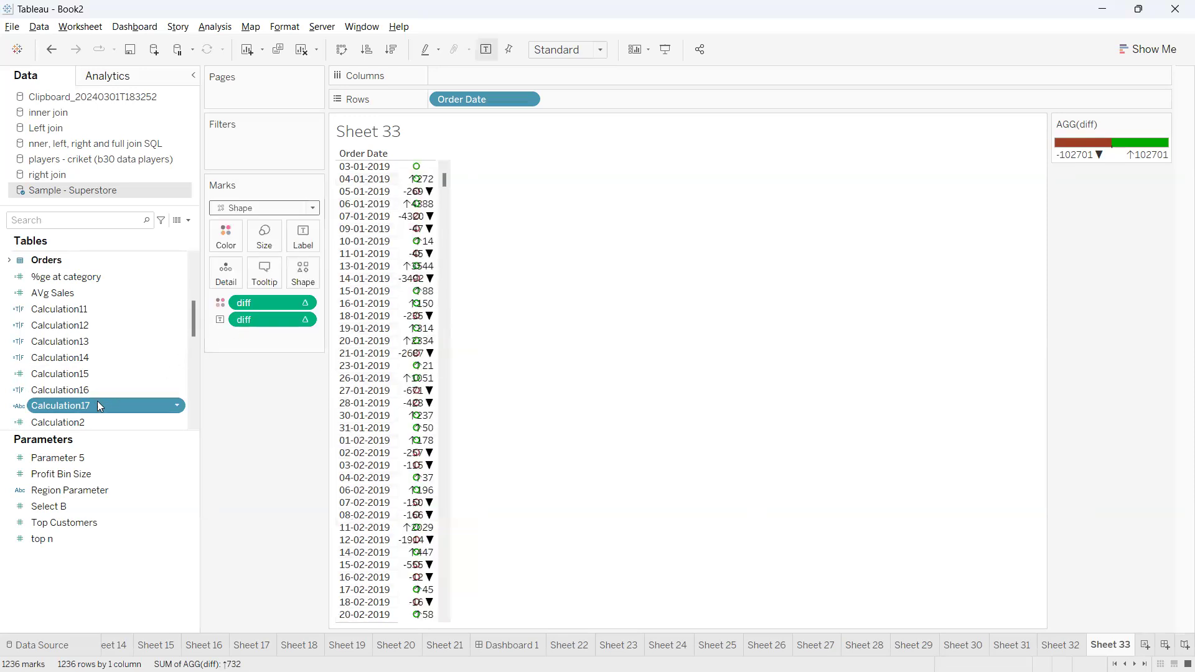
left_click_drag(88, 403, 303, 281)
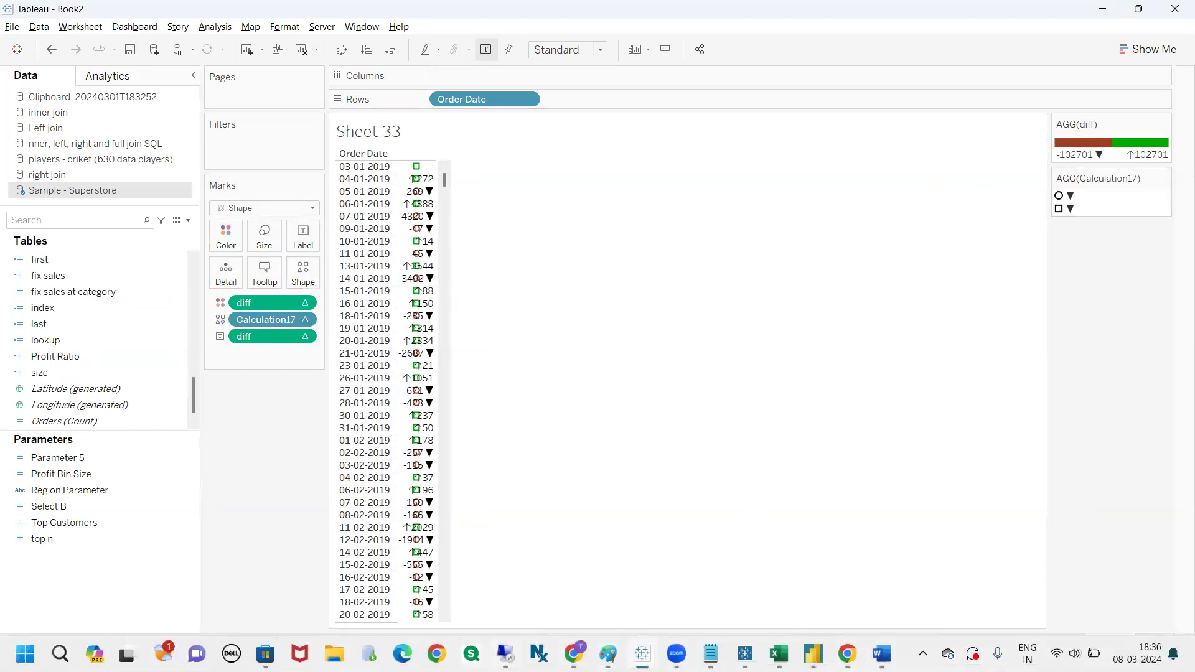
Switch to Chrome to look at the Compart page for the upwards arrow U+2191, and return to Tableau
mouse_move(504, 653)
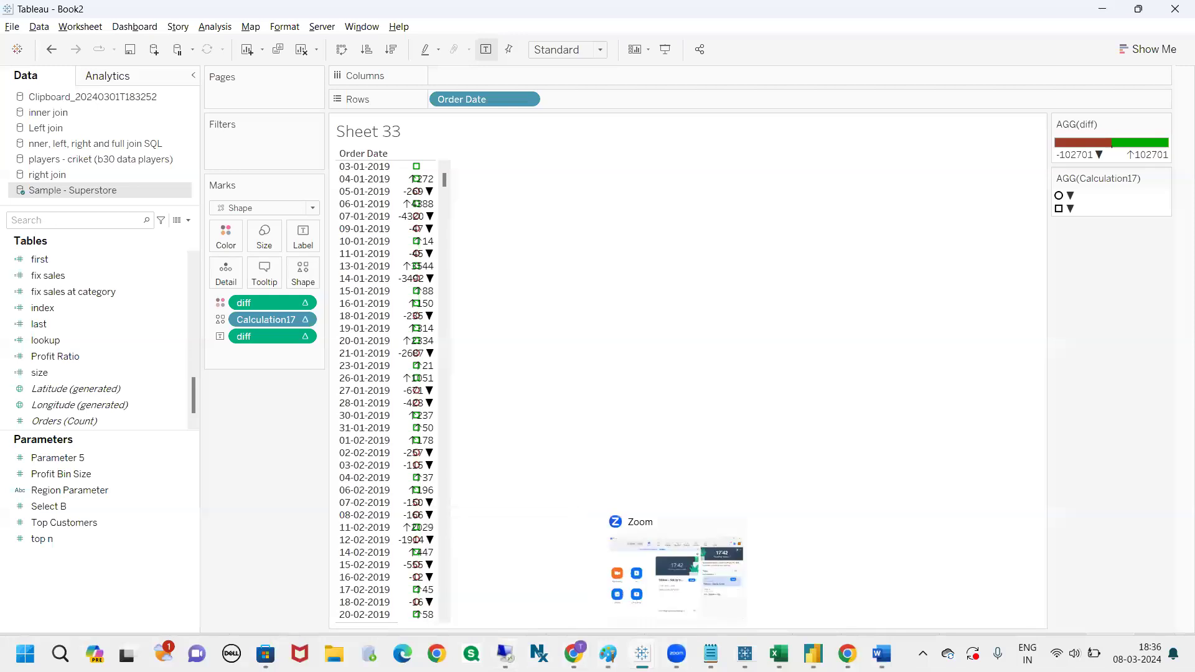
key("alt+Tab")
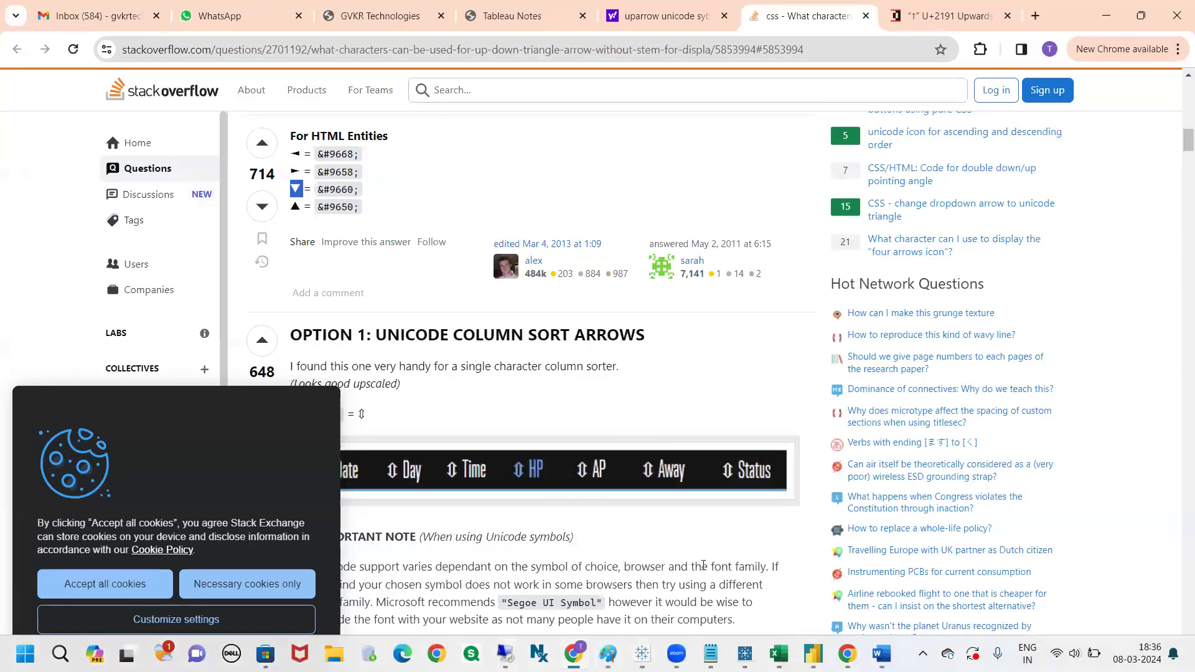
left_click(930, 17)
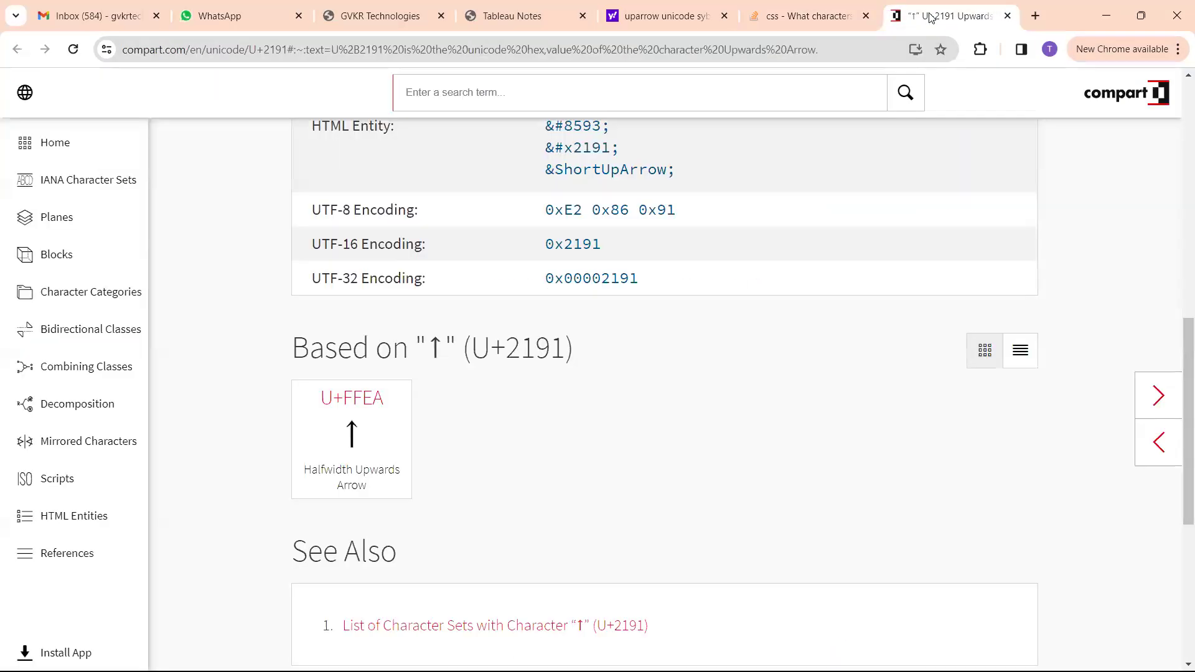
key("alt+Tab")
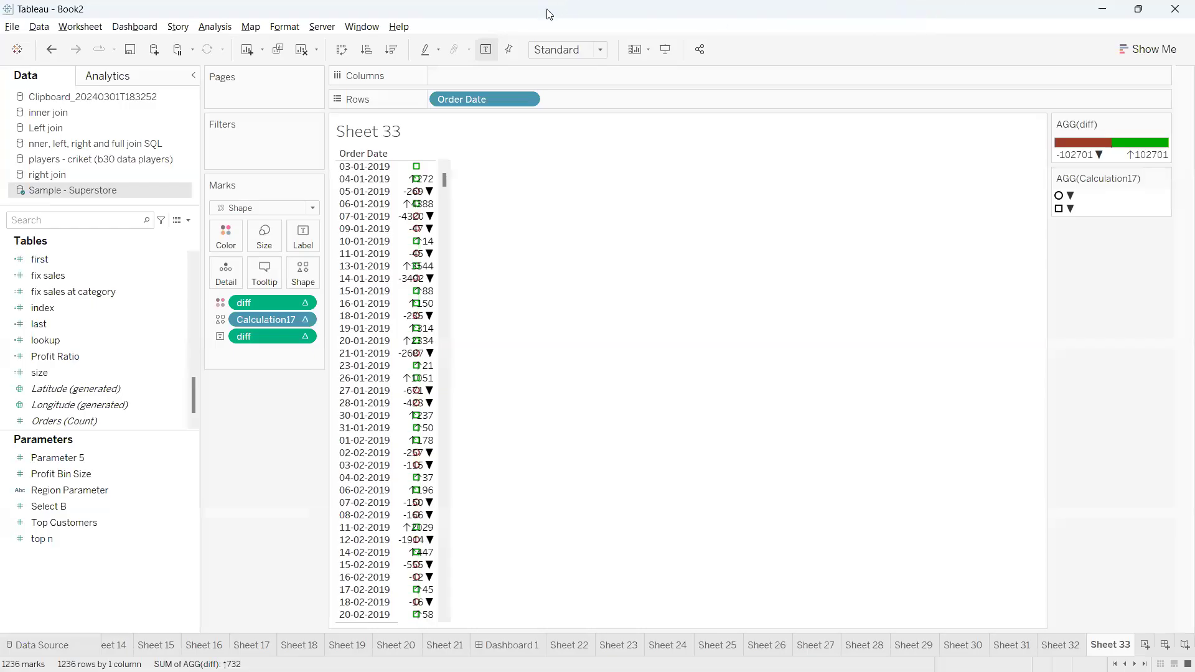
left_click(548, 11)
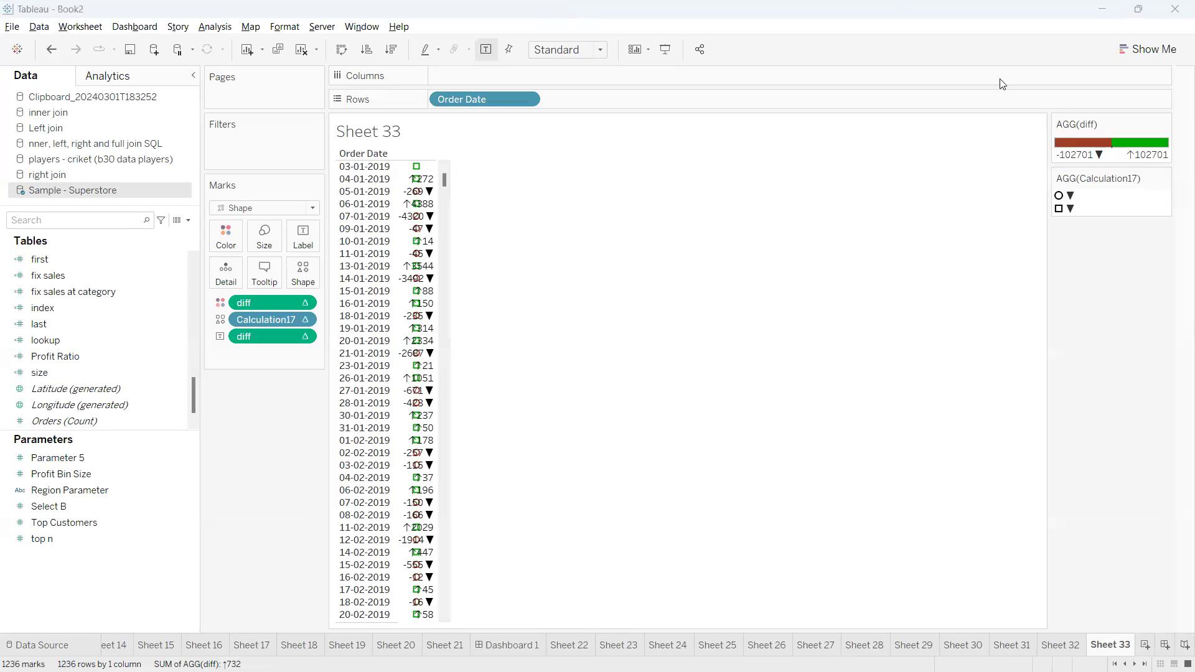